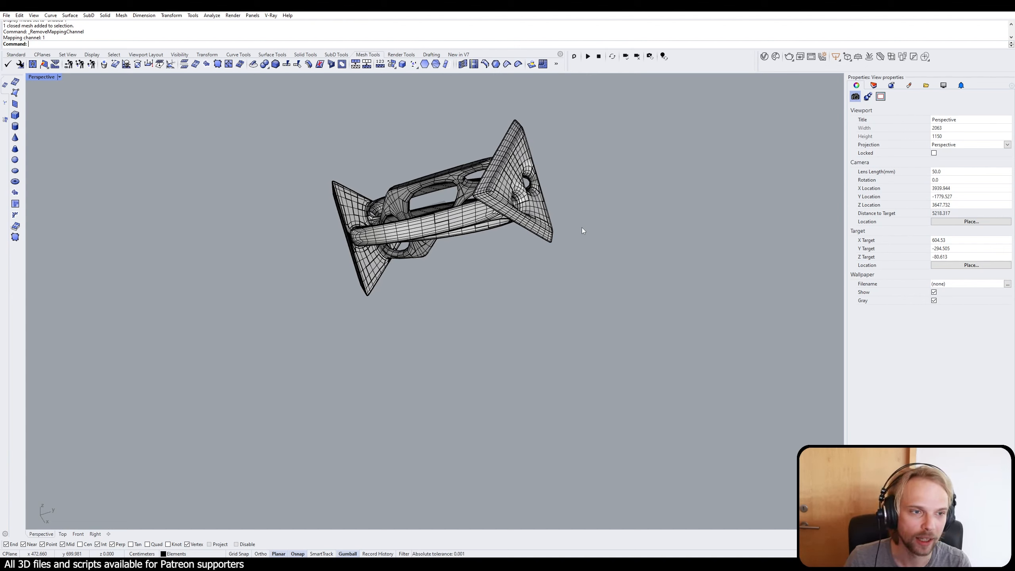
# Step: Weld the structural element mesh with an angle tolerance of 180
pyautogui.keyDown('shift'); pyautogui.moveTo(582, 228); pyautogui.dragTo(537, 301, button='right'); pyautogui.keyUp('shift')
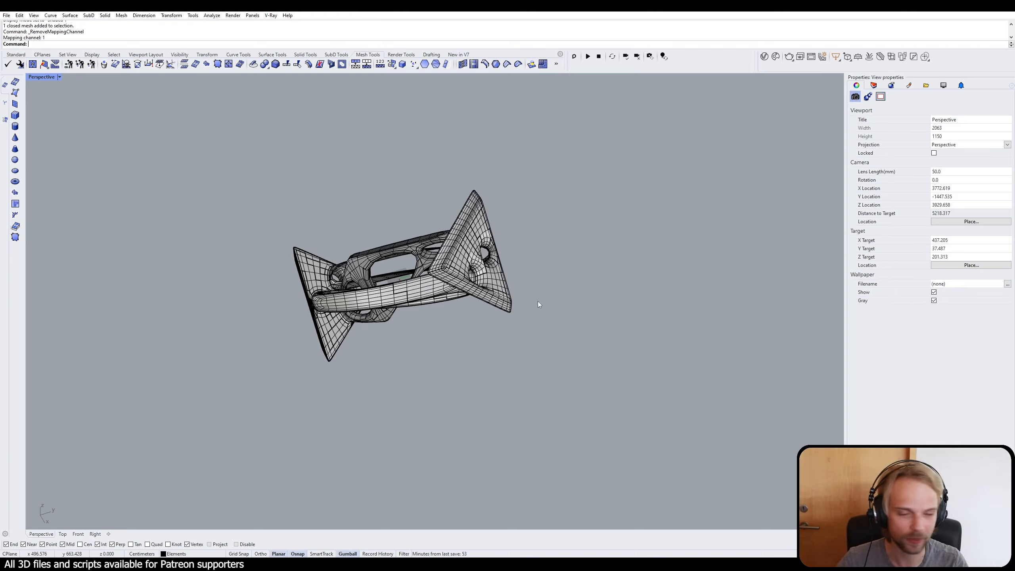
pyautogui.moveTo(538, 302); pyautogui.dragTo(464, 314, button='right')
pyautogui.scroll(4, 396, 320)
pyautogui.click(411, 298)
pyautogui.moveTo(385, 328)
pyautogui.keyDown('shift'); pyautogui.mouseDown(button='right')
pyautogui.moveTo(414, 298)
pyautogui.moveTo(485, 341)
pyautogui.moveTo(376, 319)
pyautogui.mouseUp(button='right'); pyautogui.keyUp('shift')
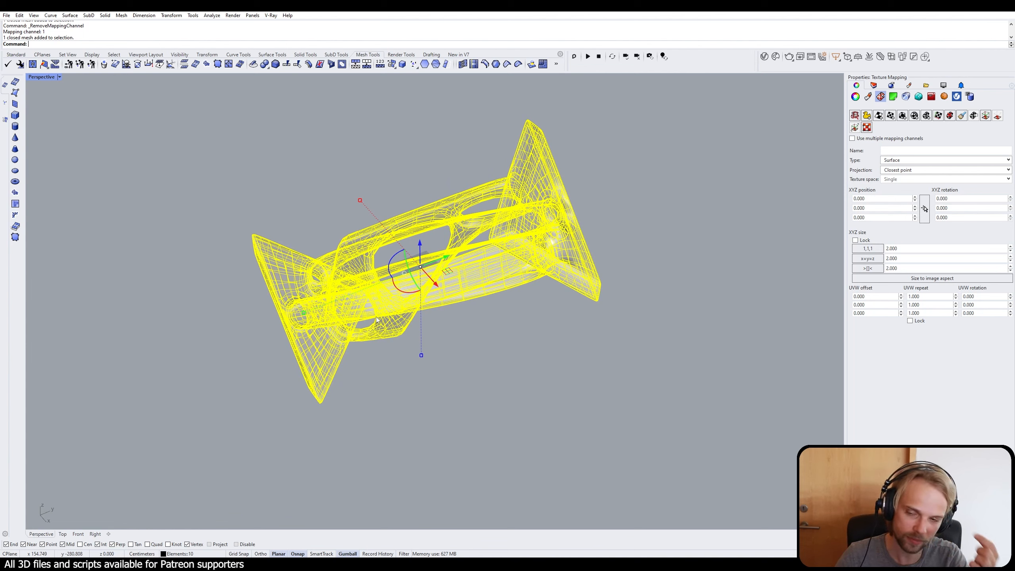
pyautogui.write('Weld')
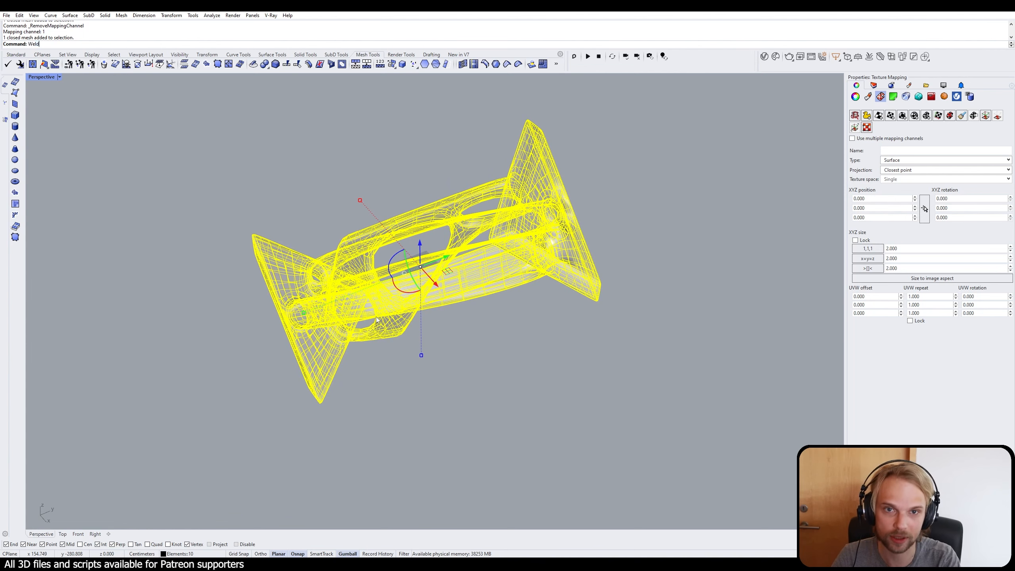
pyautogui.press('Return')
pyautogui.press('Return')
# Step: Start exporting the welded mesh to the Desktop with OBJ (*.obj) as the file type
pyautogui.moveTo(376, 319); pyautogui.dragTo(440, 295, button='right')
pyautogui.click(425, 287)
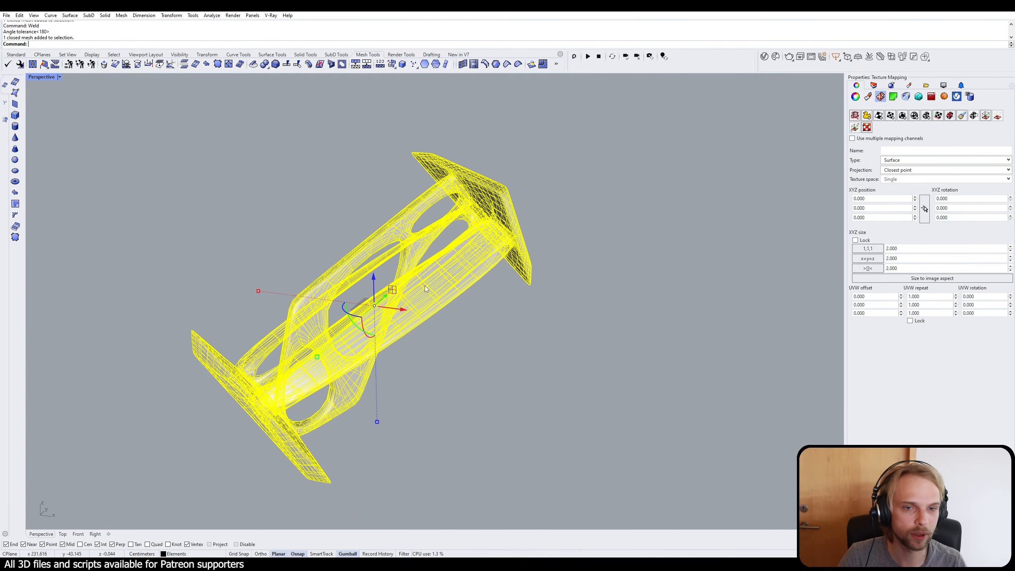
pyautogui.write('Ex')
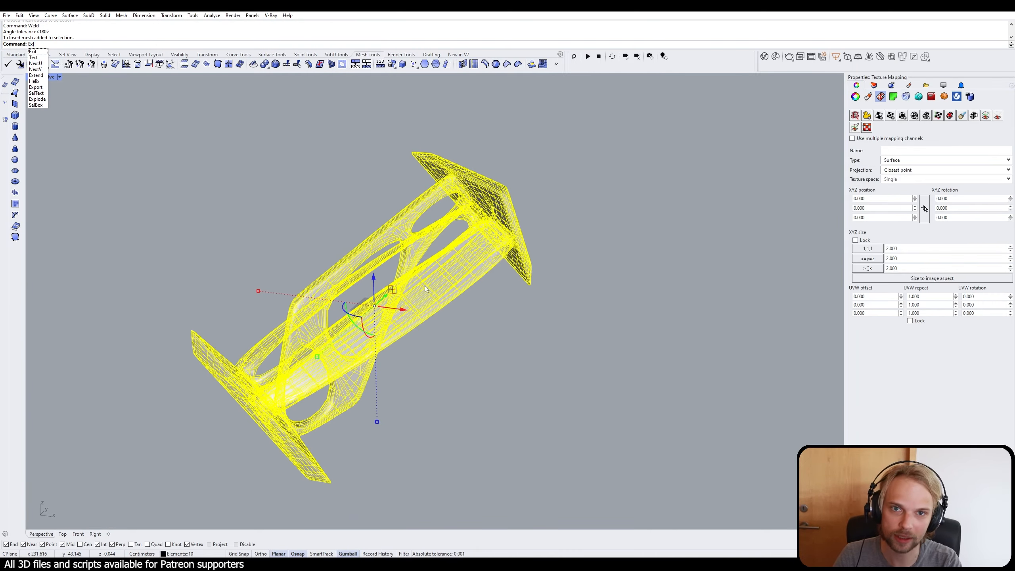
pyautogui.write('port')
pyautogui.press('Return')
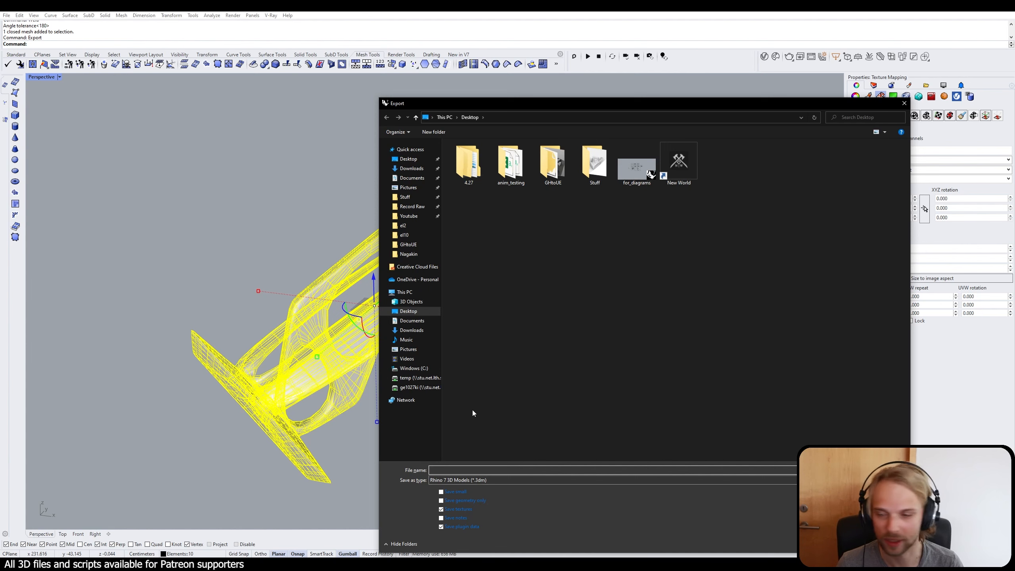
pyautogui.click(520, 480)
pyautogui.scroll(-5, 515, 427)
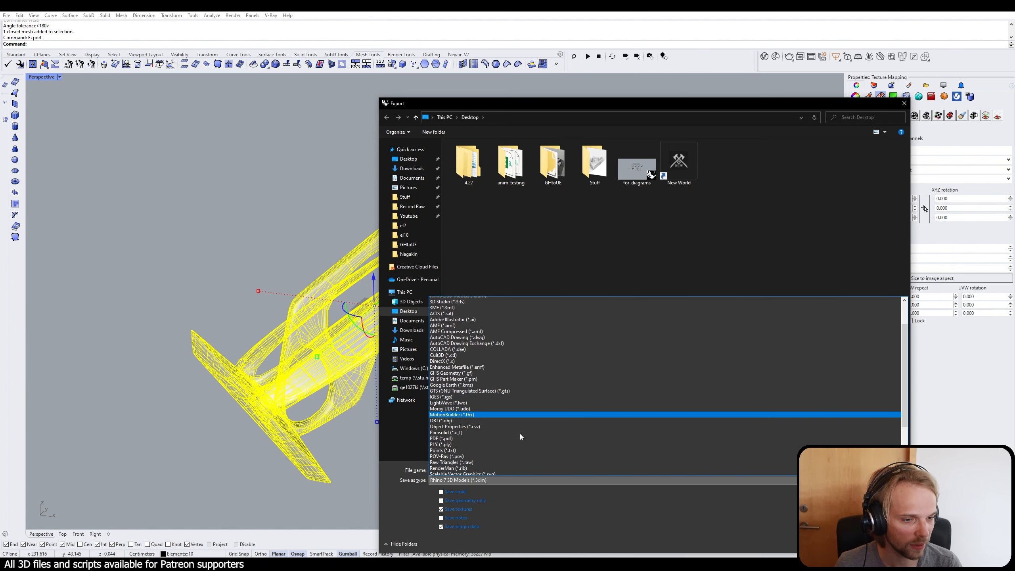
pyautogui.scroll(-1, 519, 439)
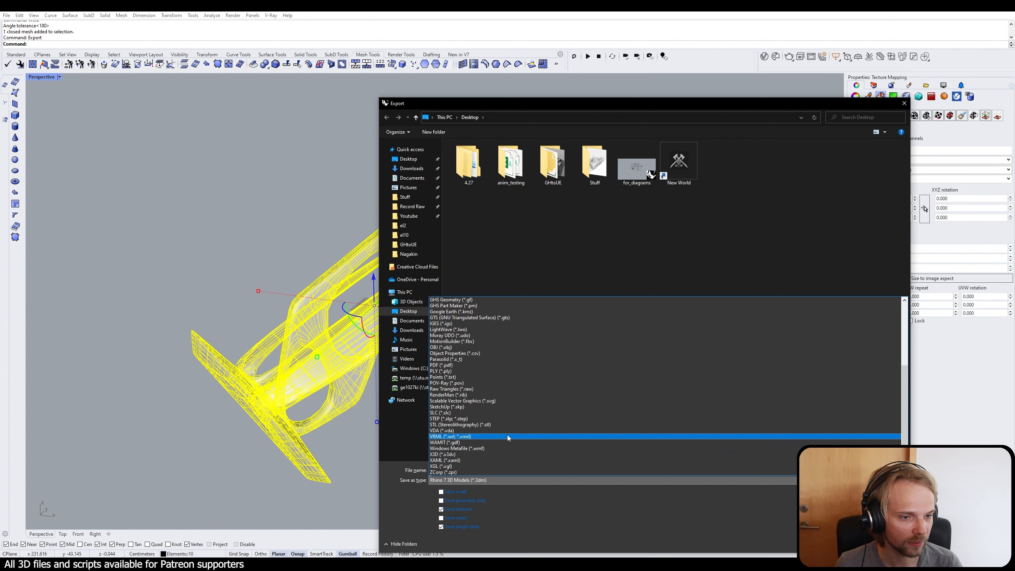
pyautogui.click(501, 347)
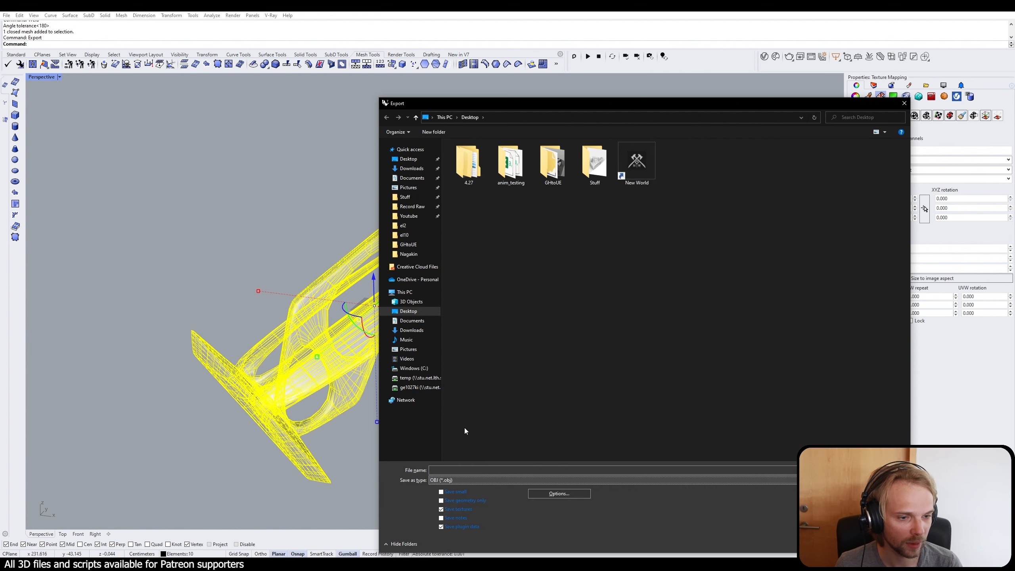
# Step: Name the export file el10_for_blender, save it with the current options, and deselect the mesh
pyautogui.click(467, 470)
pyautogui.write('el')
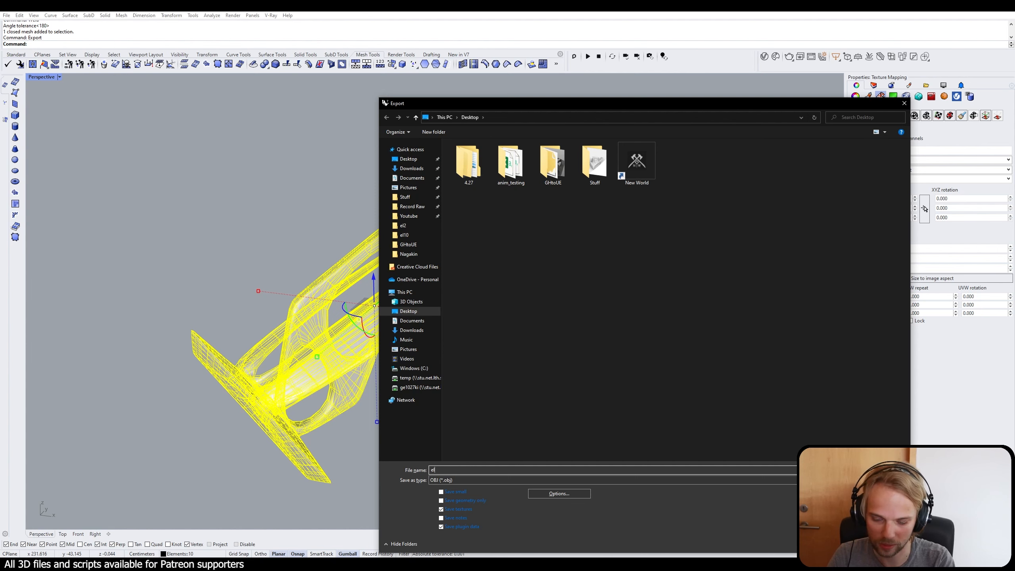
pyautogui.write('10_')
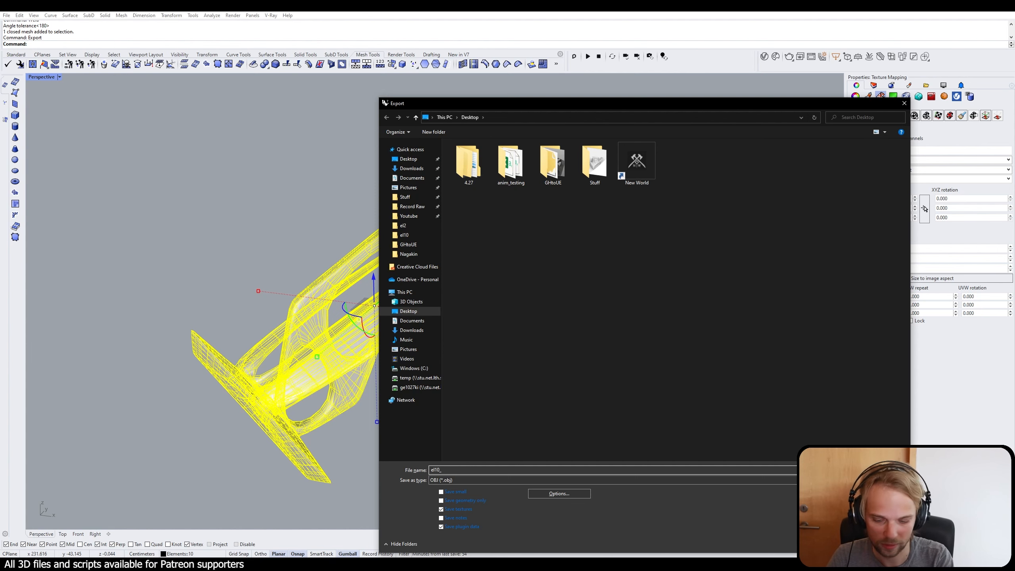
pyautogui.write('for_b')
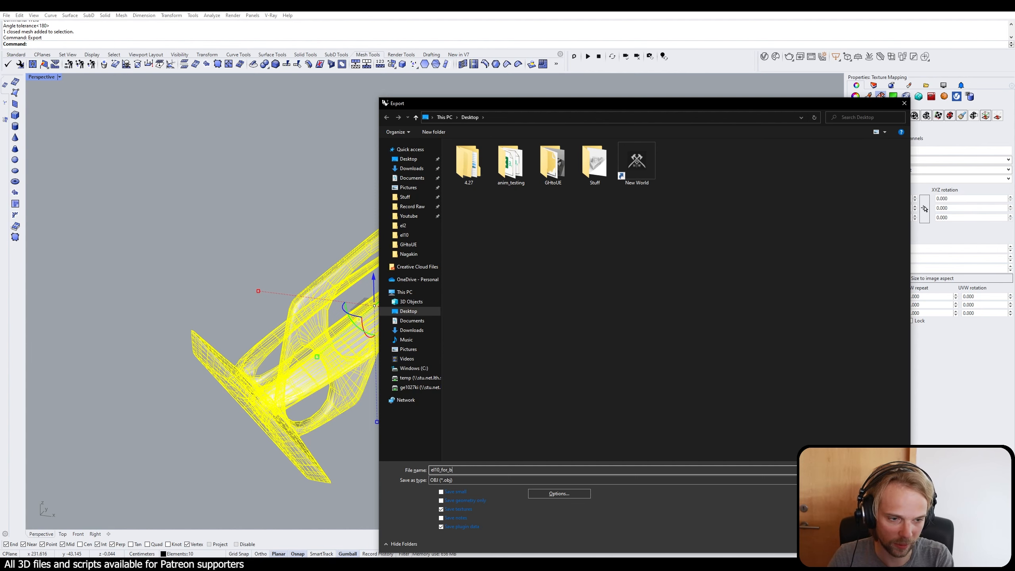
pyautogui.write('lender')
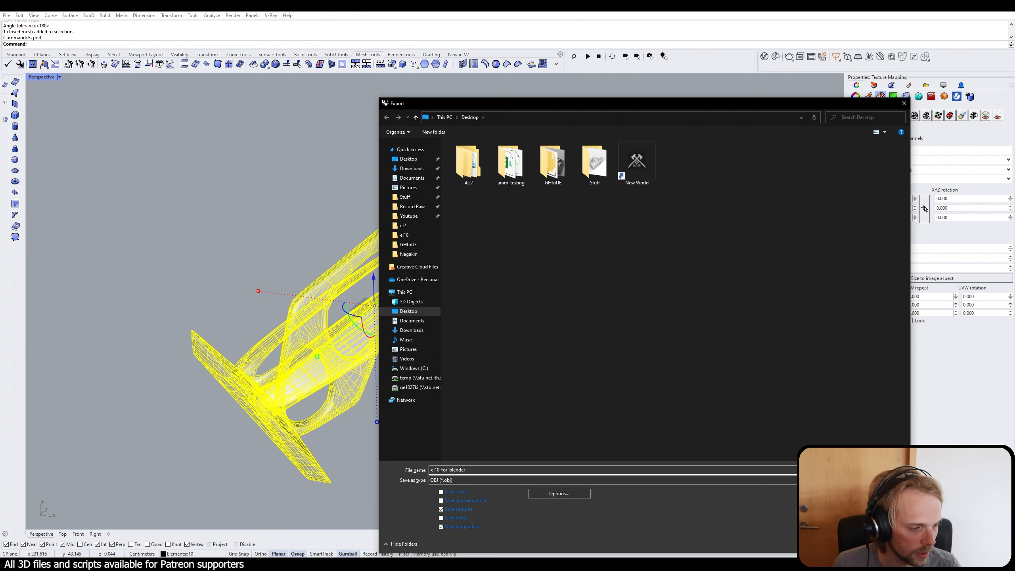
pyautogui.press('Return')
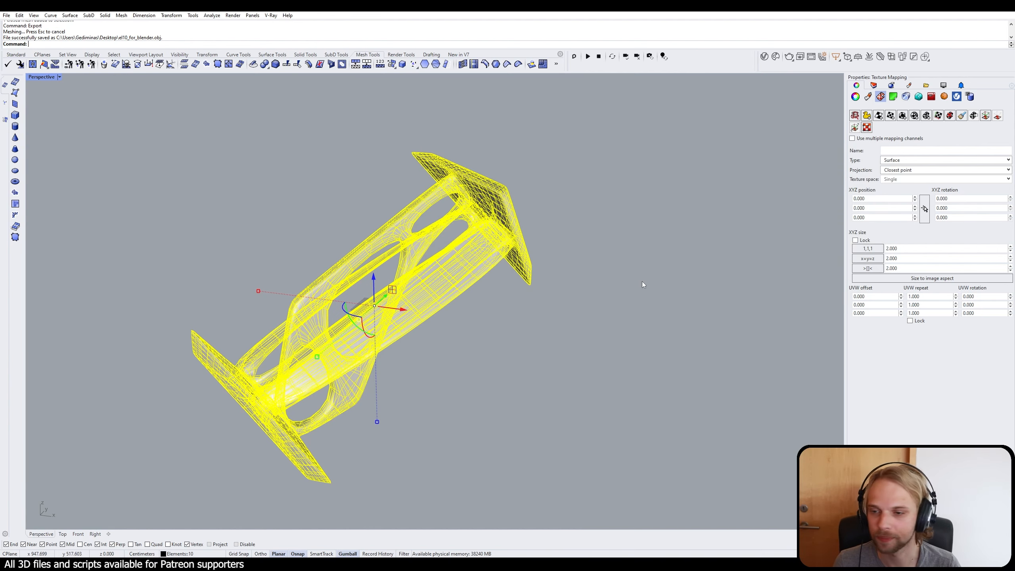
pyautogui.press('Escape')
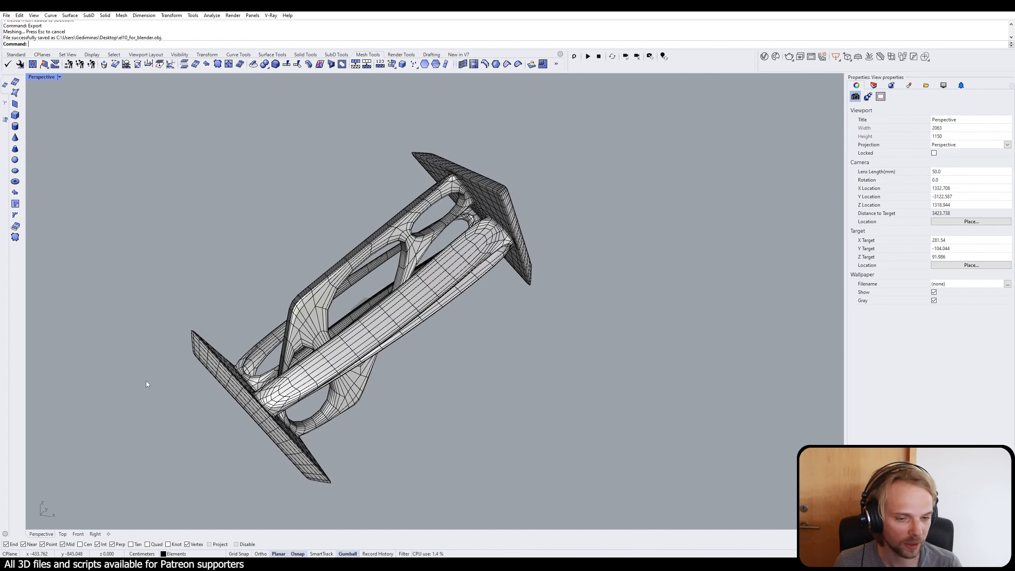
# Step: Switch to Blender and install the add-on screencast_keys.zip from the Downloads folder
pyautogui.hotkey('alt', 'Tab')
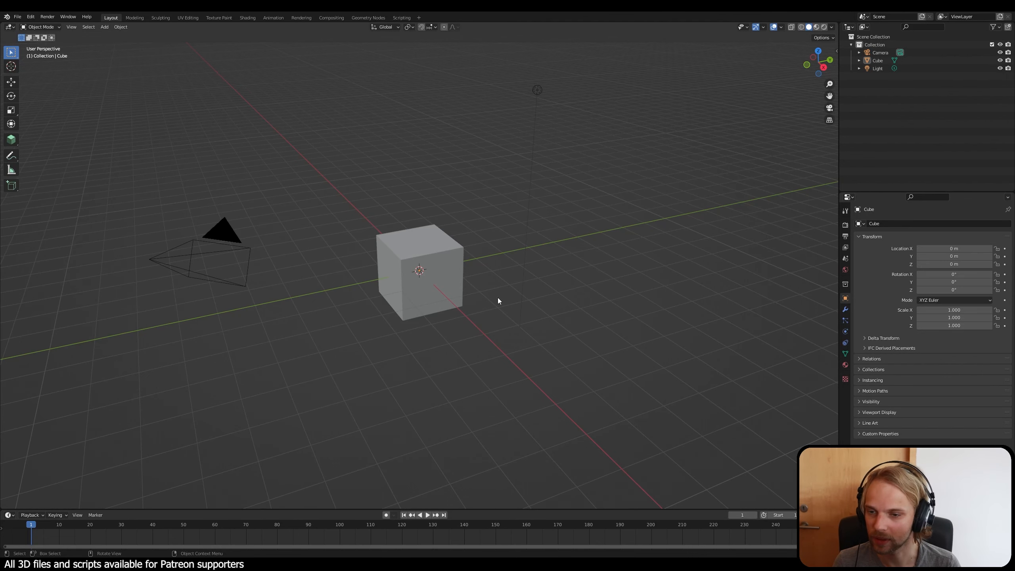
pyautogui.press('n')
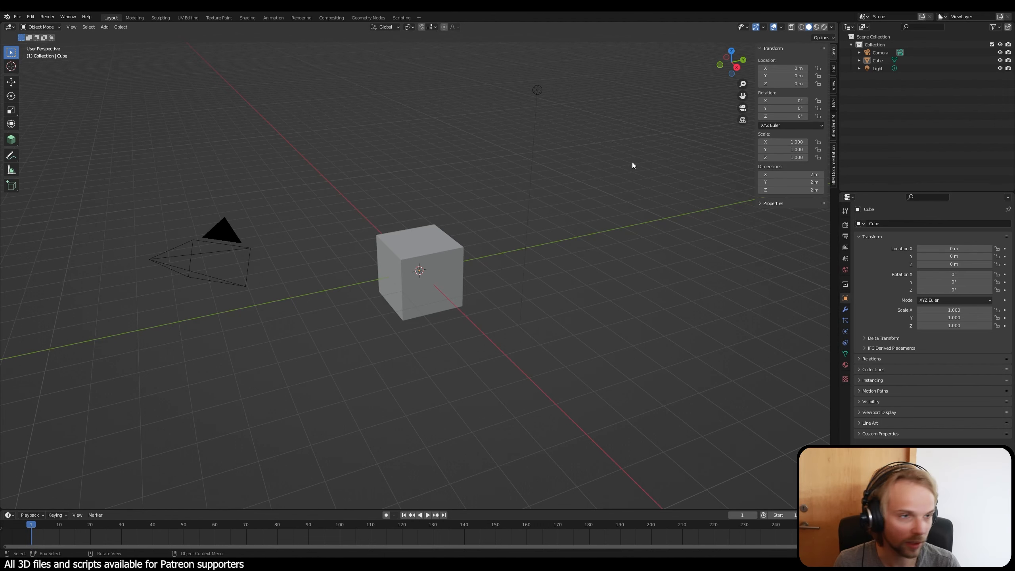
pyautogui.press('n')
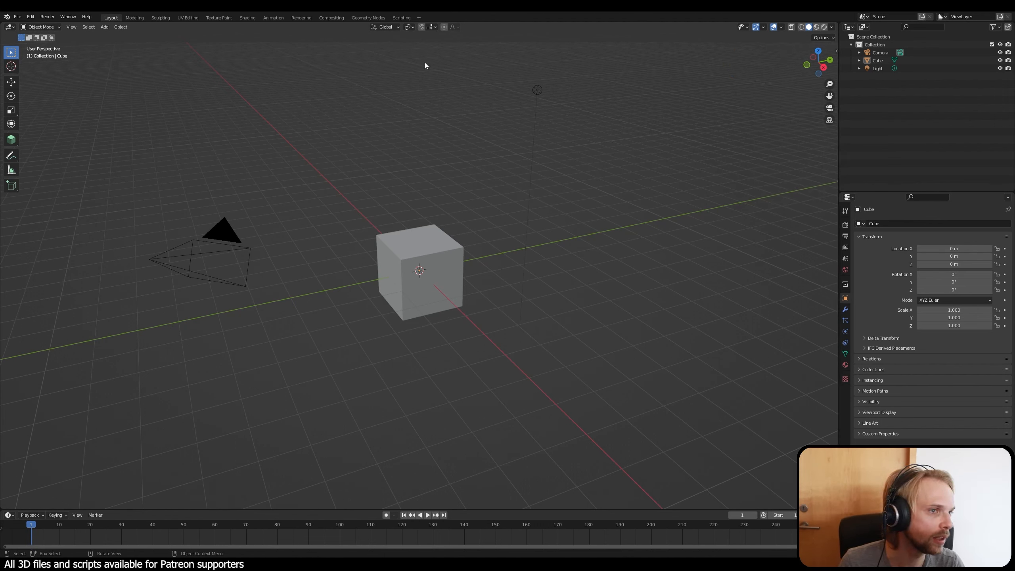
pyautogui.click(16, 17)
pyautogui.moveTo(30, 16)
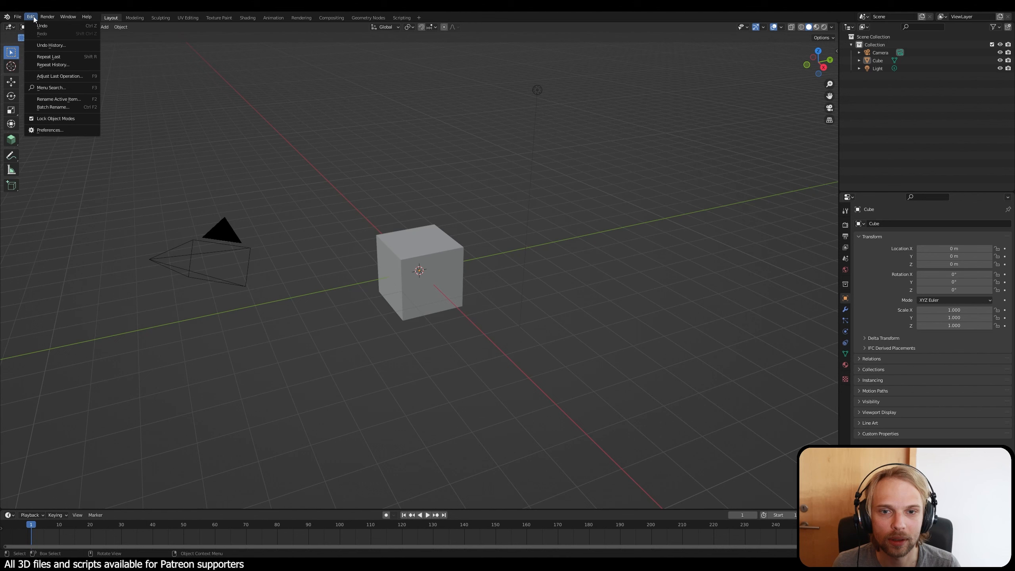
pyautogui.click(64, 133)
pyautogui.click(195, 36)
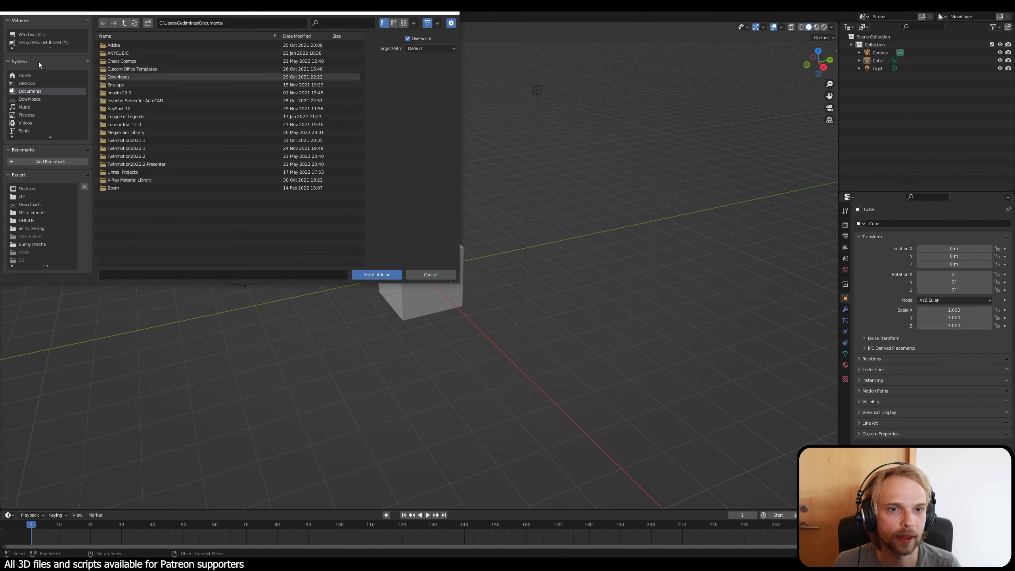
pyautogui.click(30, 99)
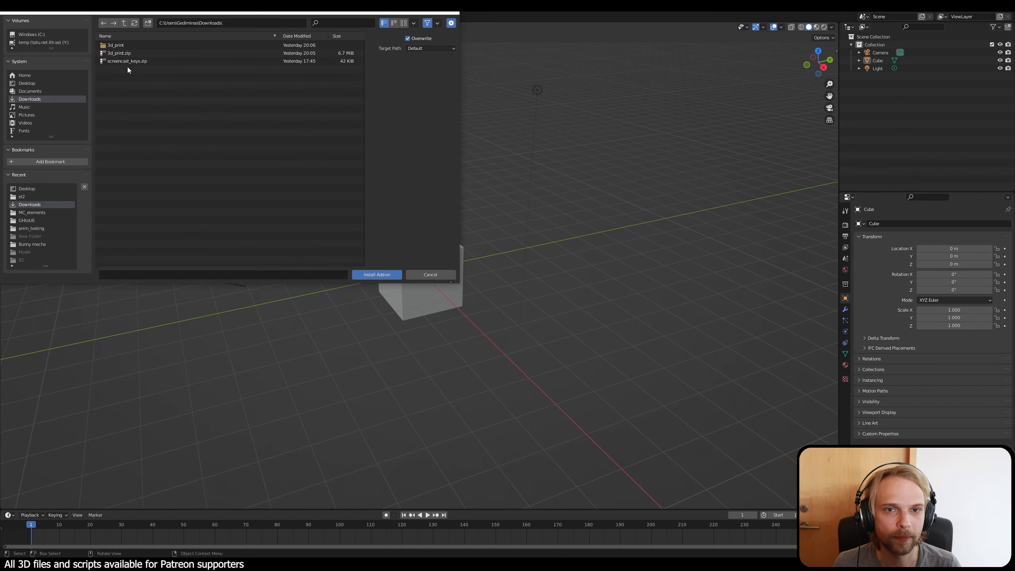
pyautogui.click(127, 63)
pyautogui.click(371, 275)
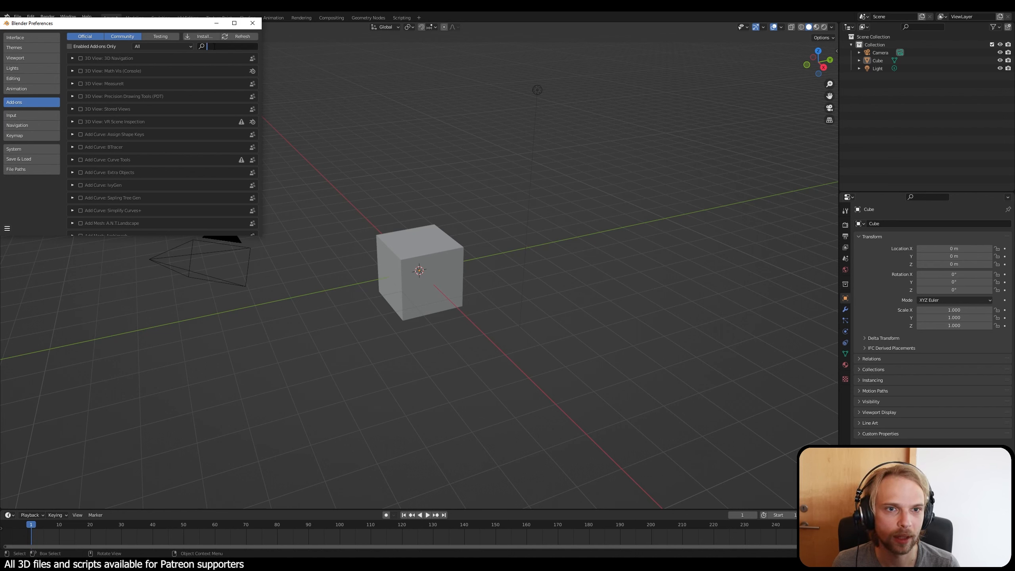
# Step: Find the System: Screencast Keys add-on by searching for "keys", enable it, and close the preferences
pyautogui.write('keys')
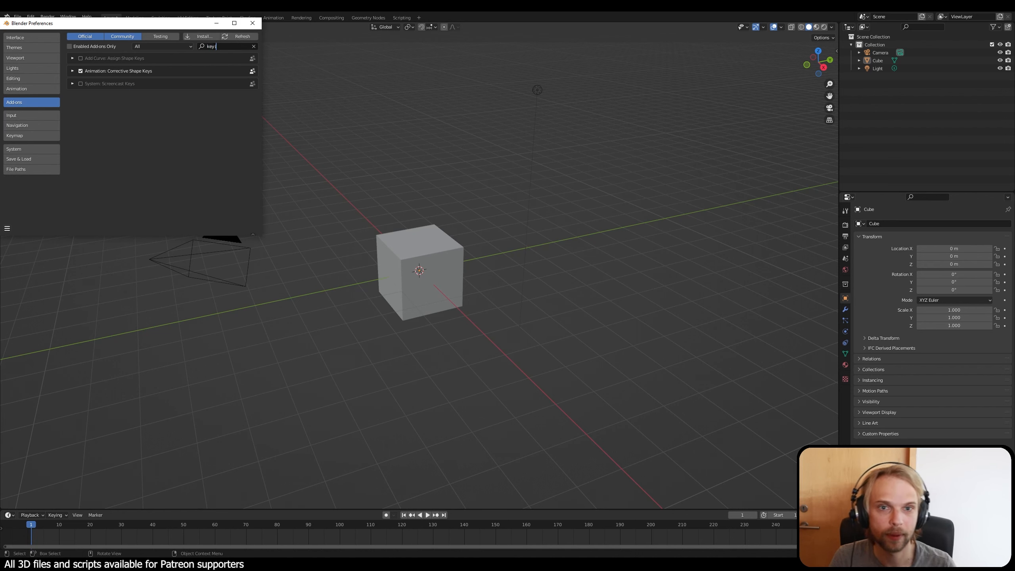
pyautogui.click(81, 84)
pyautogui.click(253, 23)
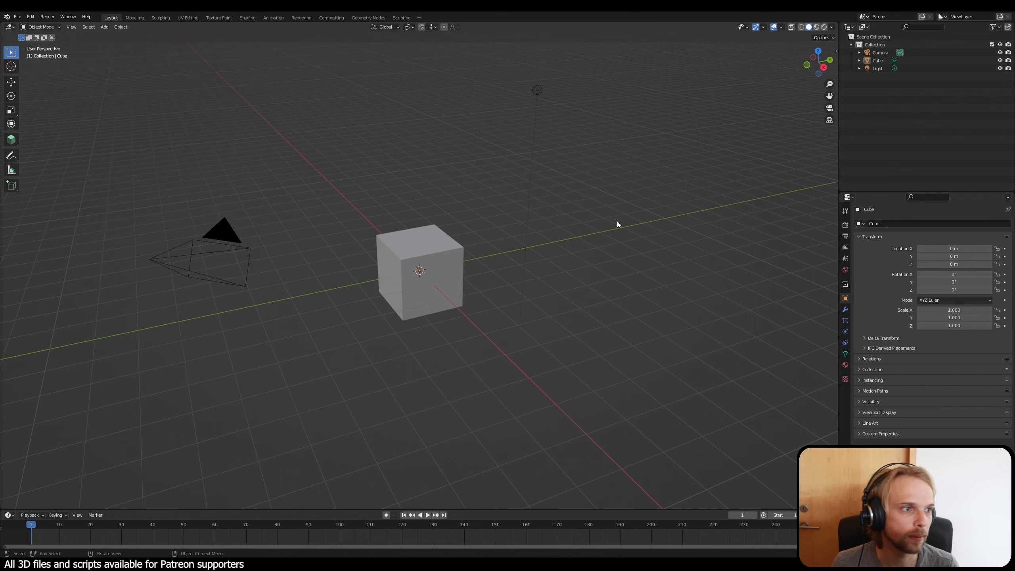
# Step: Turn on the Screencast Keys display in the 3D viewport and test it with some view navigation
pyautogui.press('n')
pyautogui.click(833, 209)
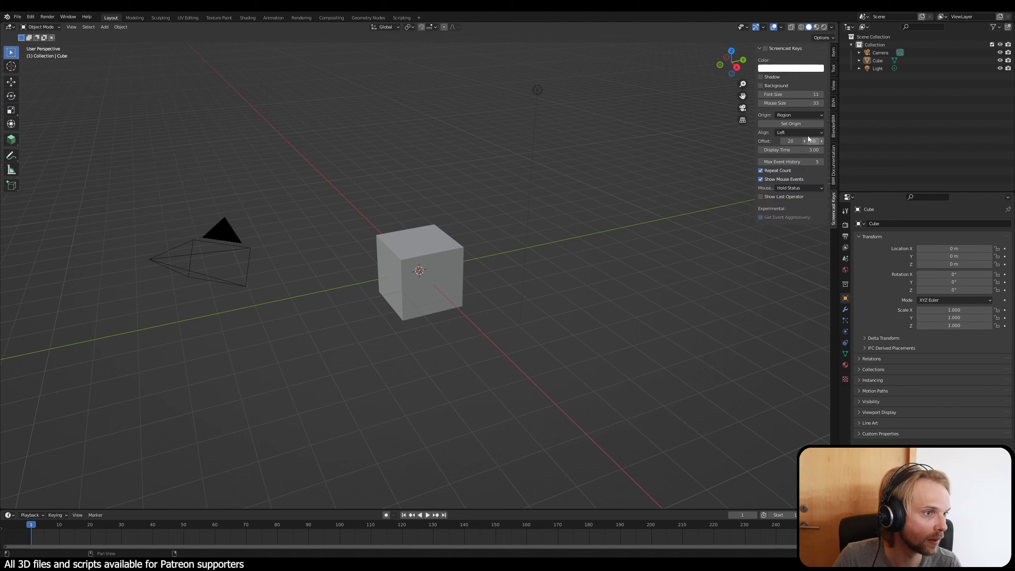
pyautogui.click(765, 48)
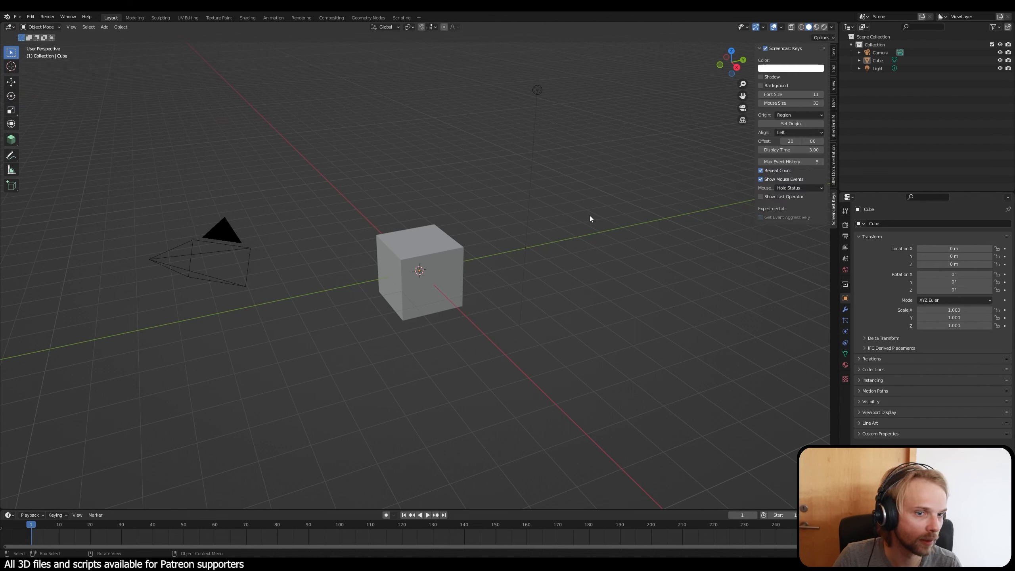
pyautogui.press('n')
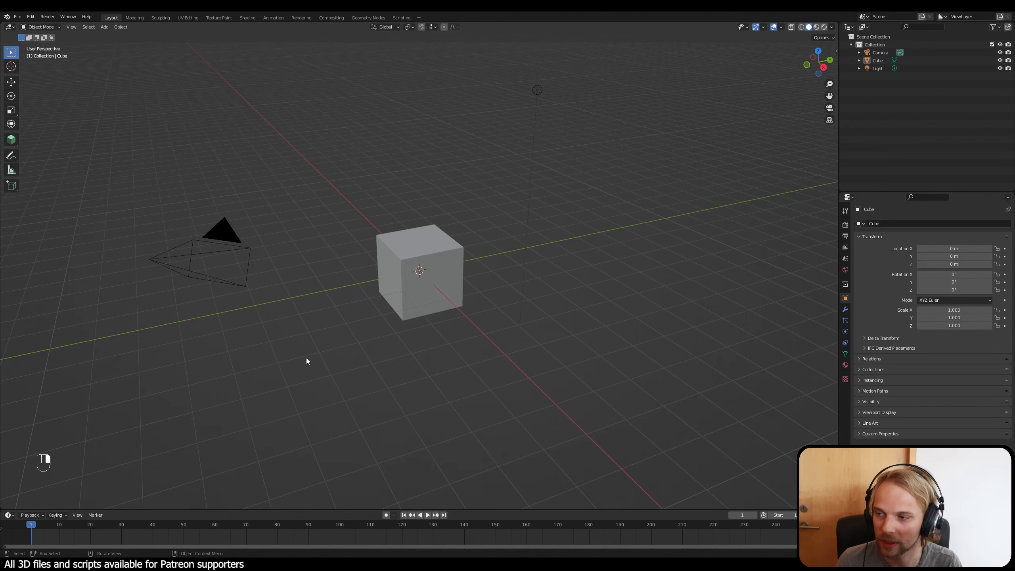
pyautogui.scroll(-3, 315, 344)
pyautogui.scroll(4, 315, 344)
pyautogui.moveTo(346, 306); pyautogui.dragTo(373, 351, button='middle')
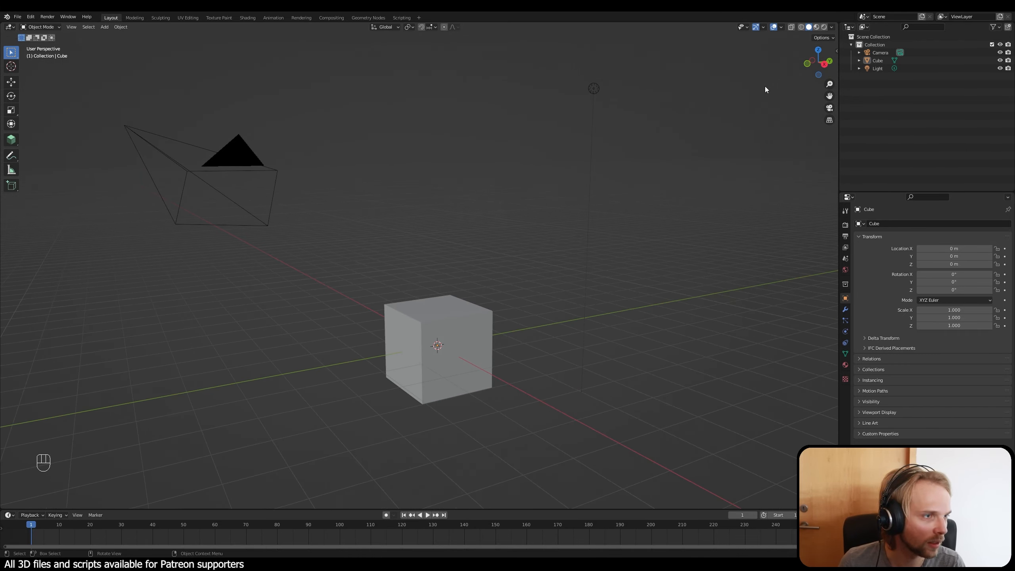
# Step: Set the Screencast Keys font size to 16 and test the display
pyautogui.press('n')
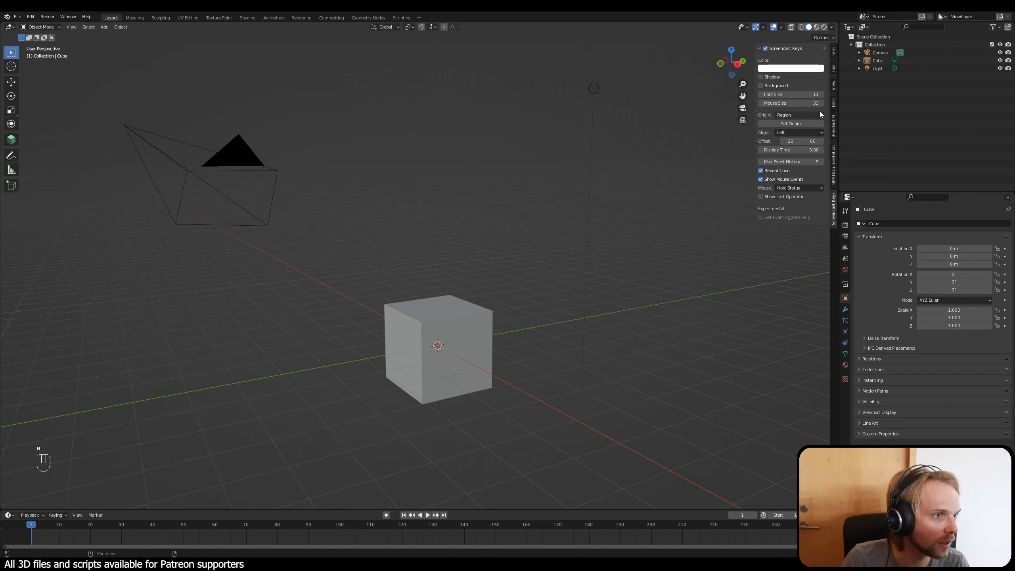
pyautogui.click(801, 96)
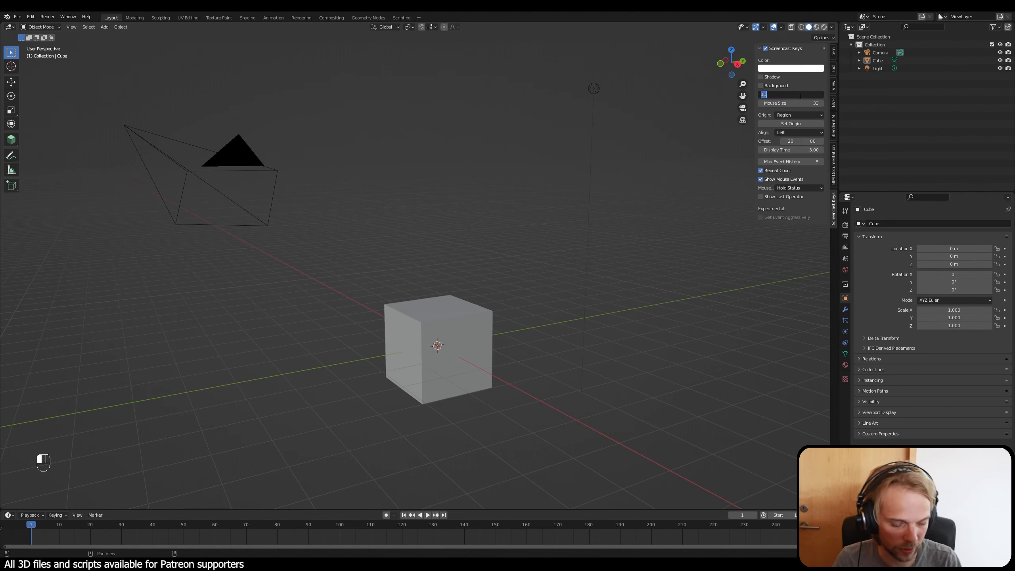
pyautogui.write('16')
pyautogui.press('Return')
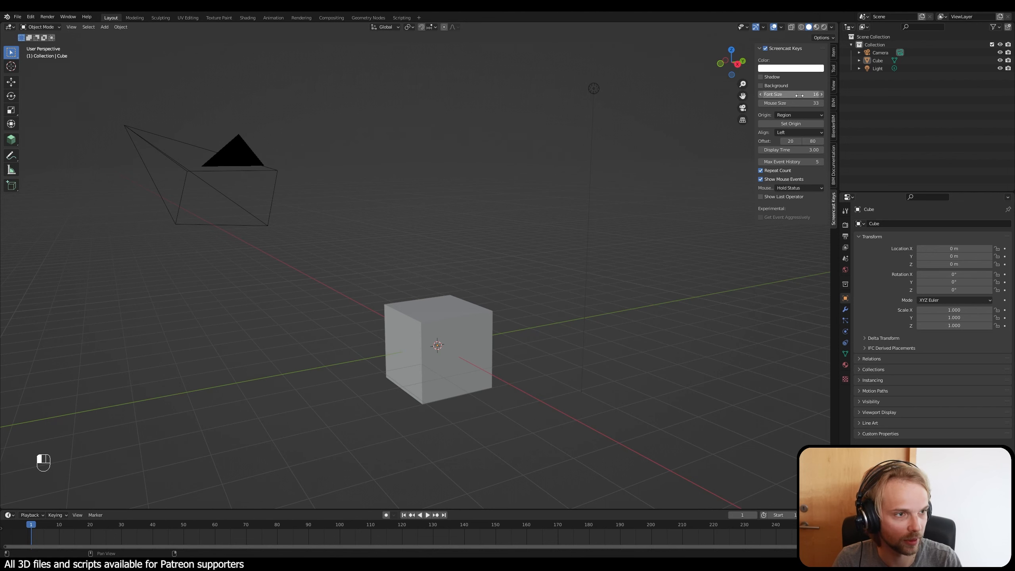
pyautogui.moveTo(664, 150); pyautogui.dragTo(392, 231, button='middle')
pyautogui.press('n')
pyautogui.press('n')
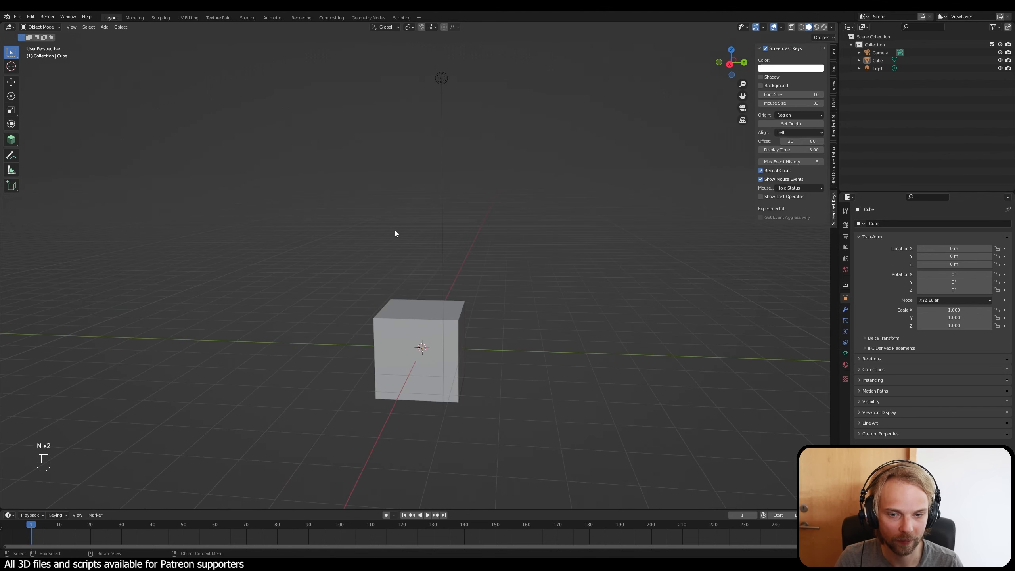
# Step: Set the Screencast Keys font size to 24 and hide the add-on's settings
pyautogui.click(801, 95)
pyautogui.write('24')
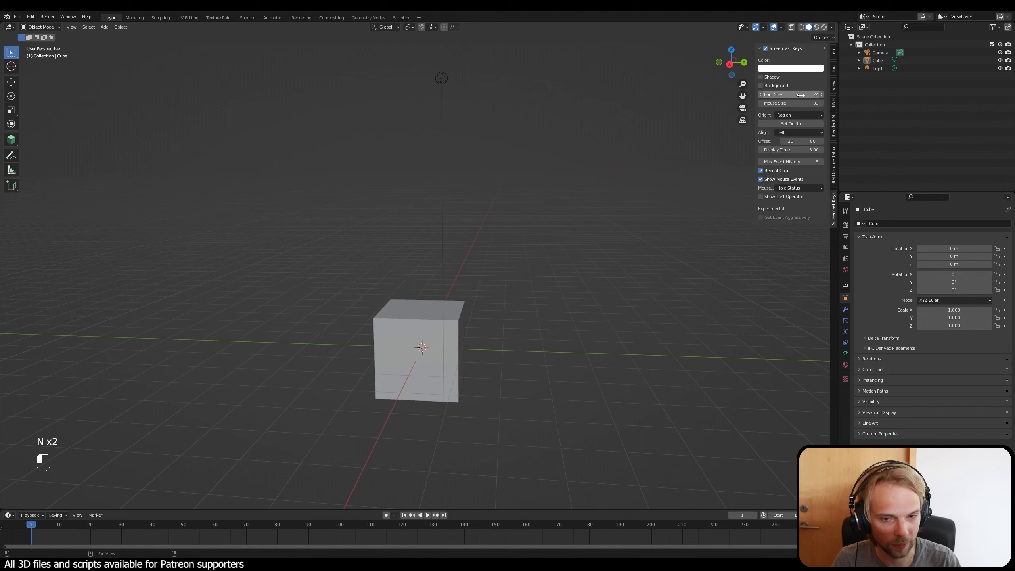
pyautogui.press('Return')
pyautogui.moveTo(441, 181); pyautogui.dragTo(560, 168, button='middle')
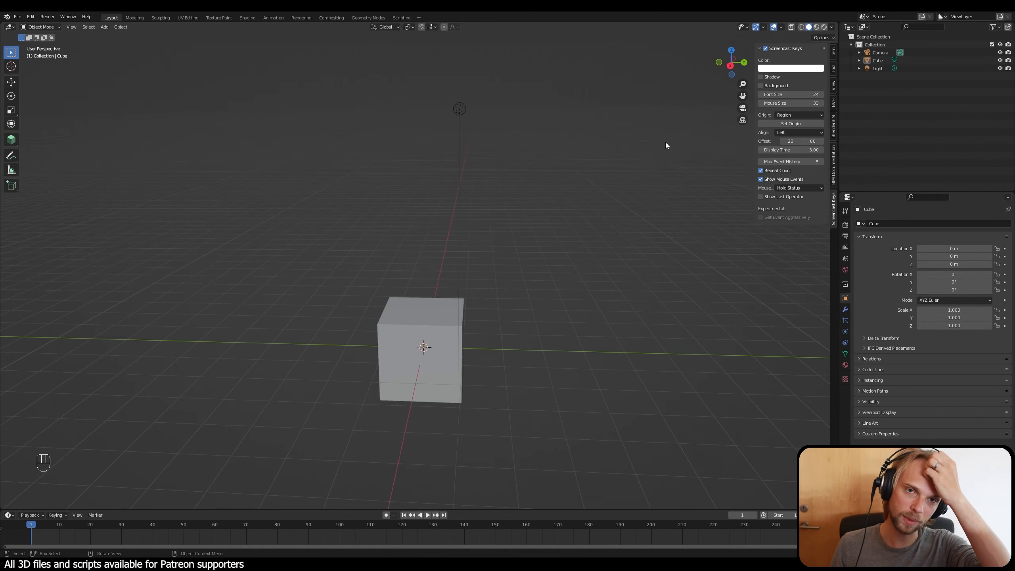
pyautogui.press('n')
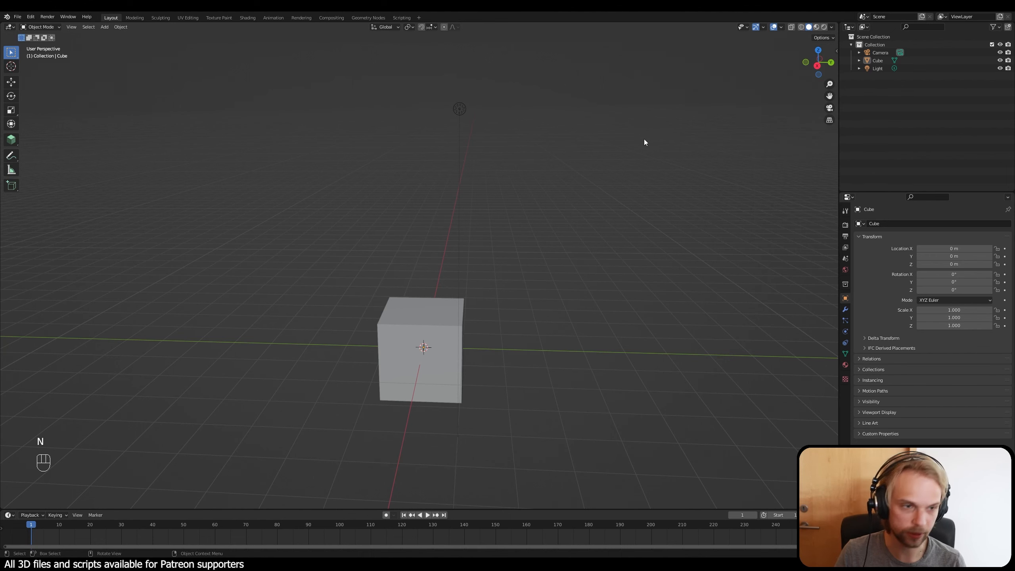
# Step: Delete all default scene objects: the cube, camera and light
pyautogui.moveTo(644, 140); pyautogui.dragTo(574, 180, button='middle')
pyautogui.moveTo(568, 244); pyautogui.dragTo(454, 216, button='middle')
pyautogui.moveTo(367, 244); pyautogui.dragTo(460, 242, button='middle')
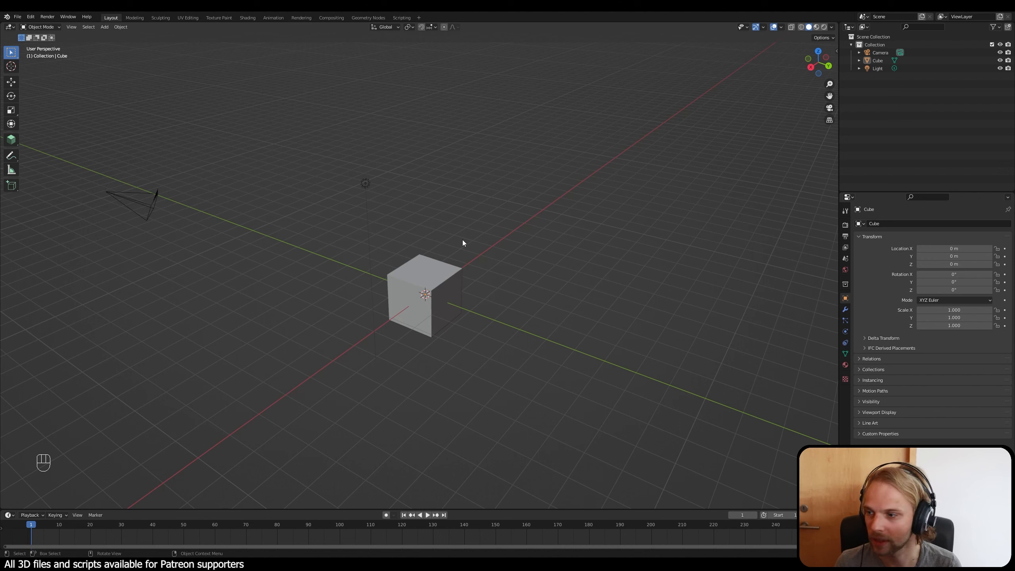
pyautogui.press('a')
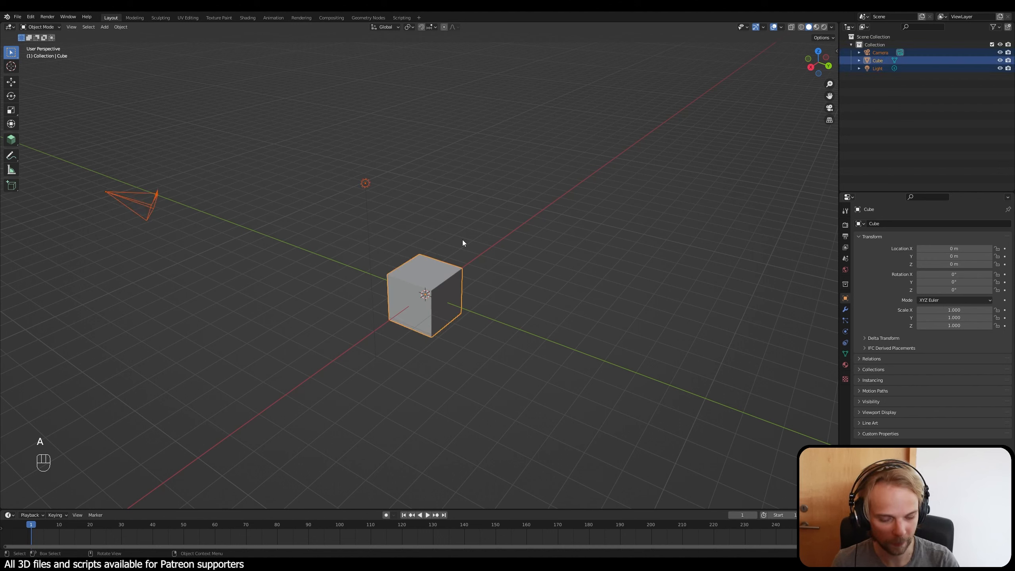
pyautogui.press('Delete')
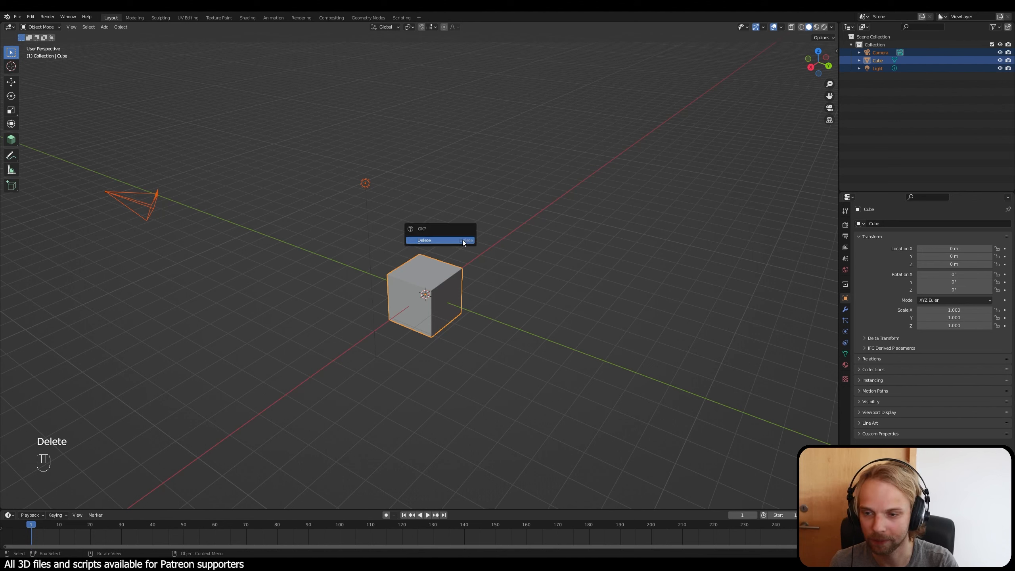
pyautogui.click(440, 240)
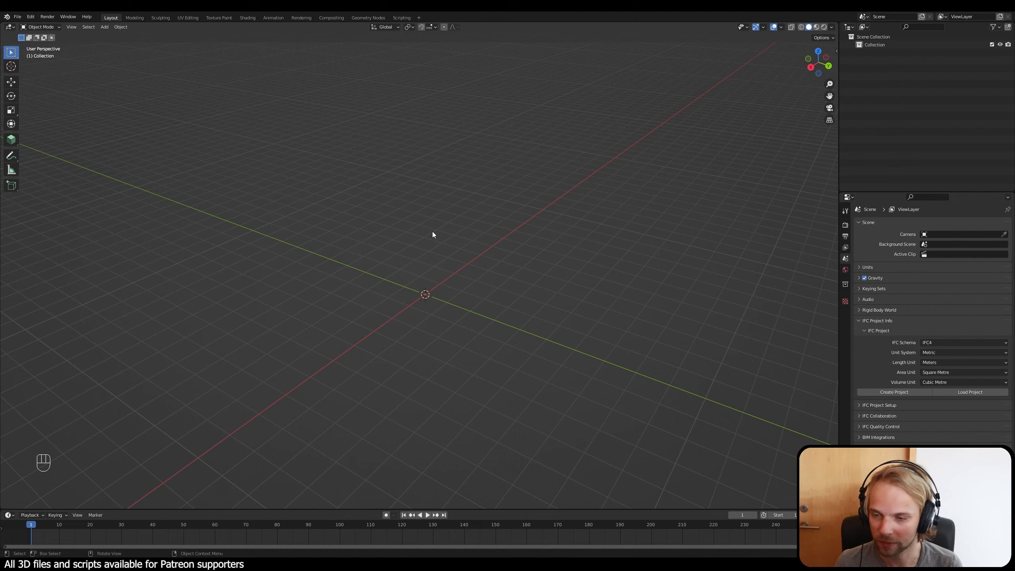
# Step: Import the Wavefront file el10_for_blender.obj from the Desktop with the default import settings
pyautogui.click(17, 17)
pyautogui.moveTo(43, 124)
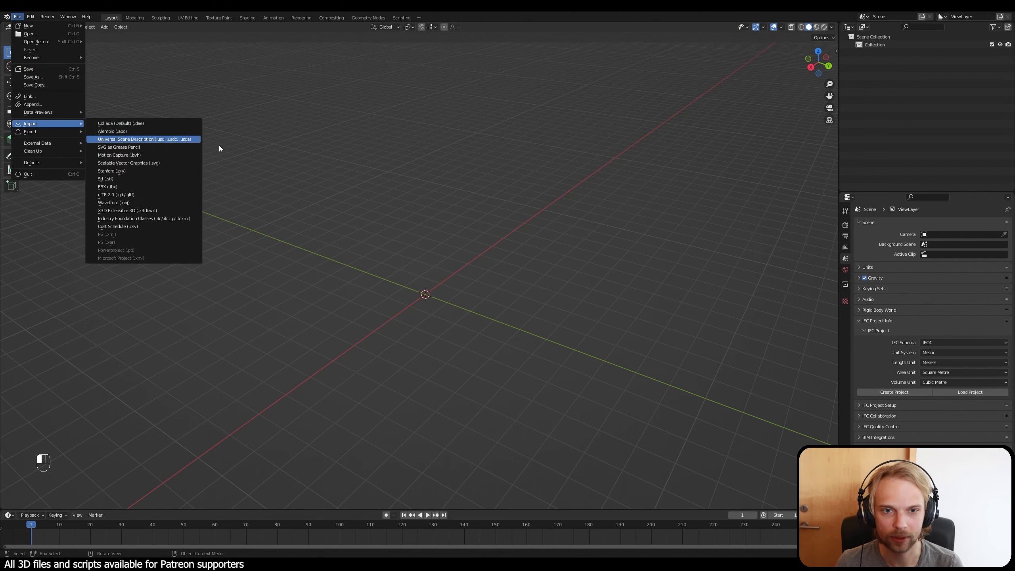
pyautogui.click(112, 202)
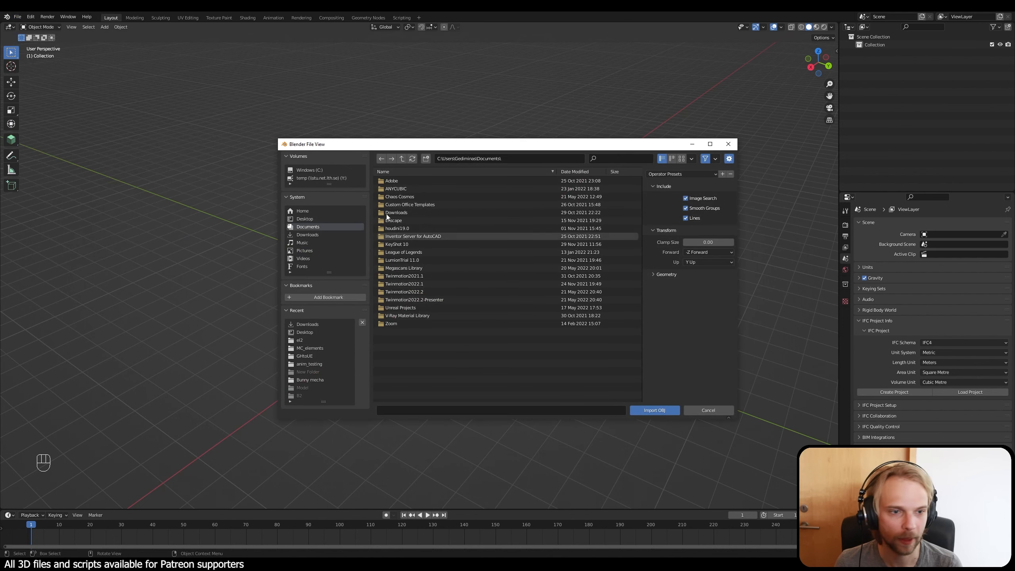
pyautogui.click(310, 219)
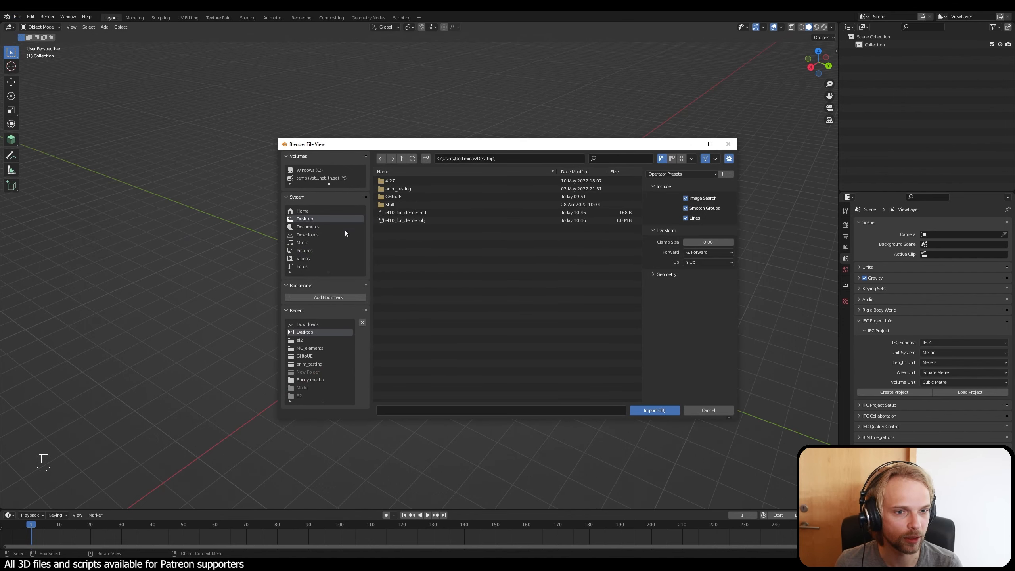
pyautogui.click(406, 223)
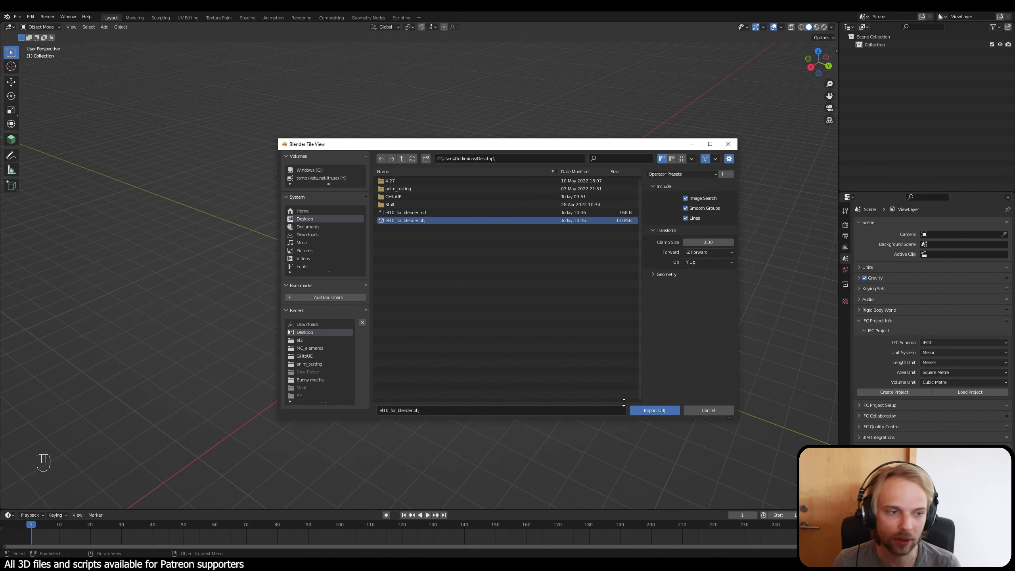
pyautogui.click(654, 410)
# Step: Frame the imported element in the viewport and examine its size and shape from several sides
pyautogui.scroll(6, 524, 357)
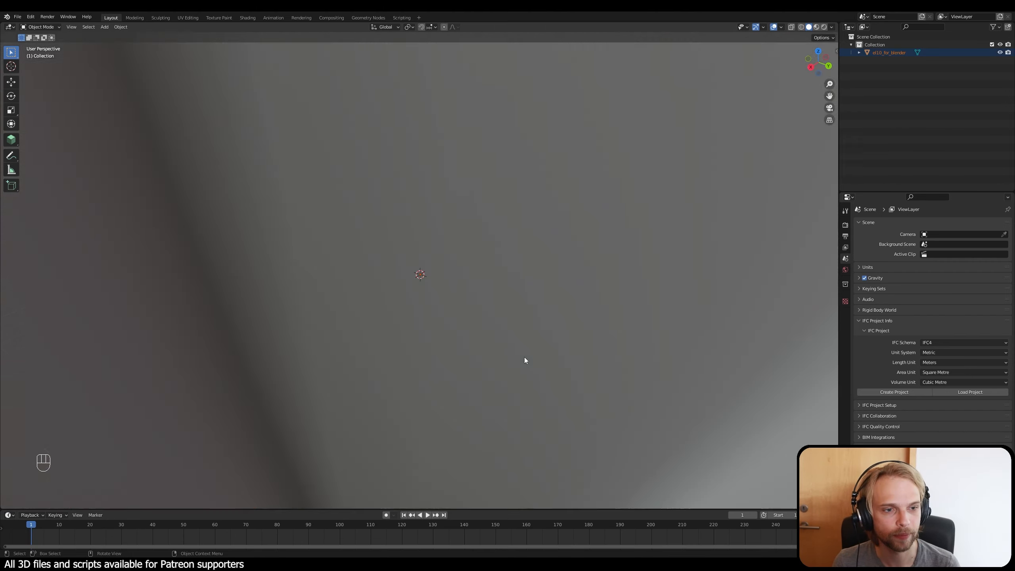
pyautogui.press('KP_Decimal')
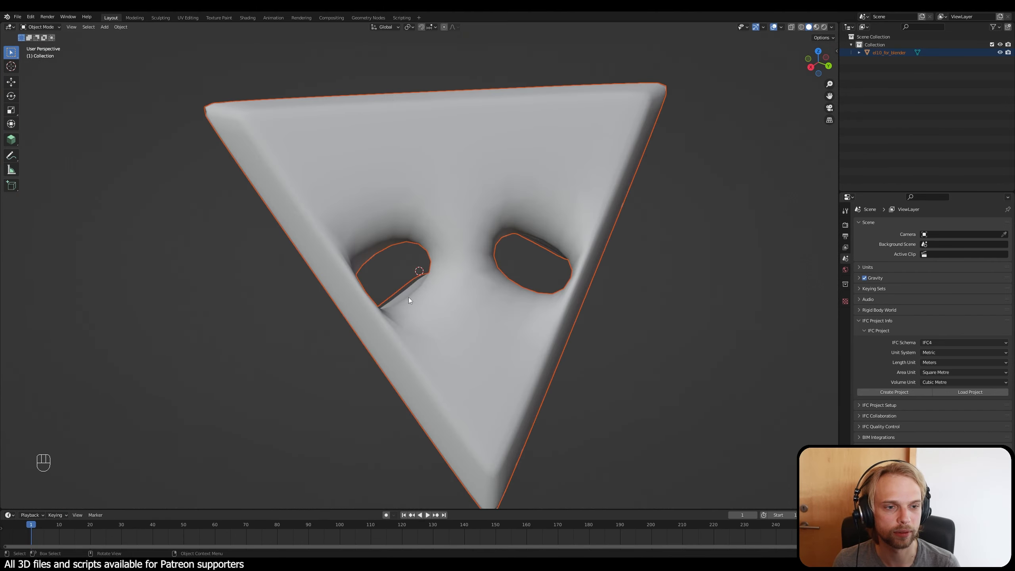
pyautogui.moveTo(409, 300); pyautogui.dragTo(443, 293, button='middle')
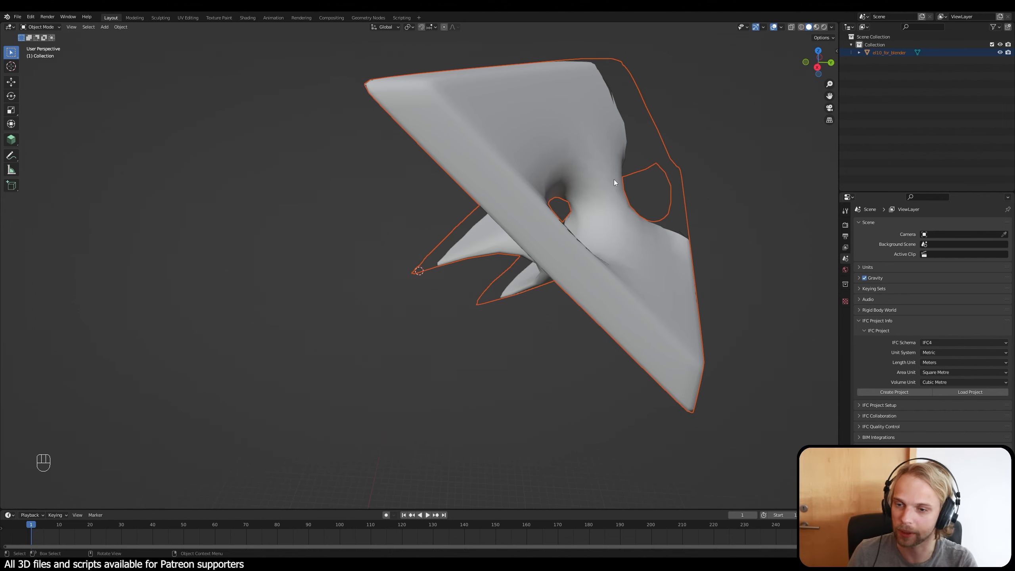
pyautogui.moveTo(681, 160); pyautogui.dragTo(560, 193, button='middle')
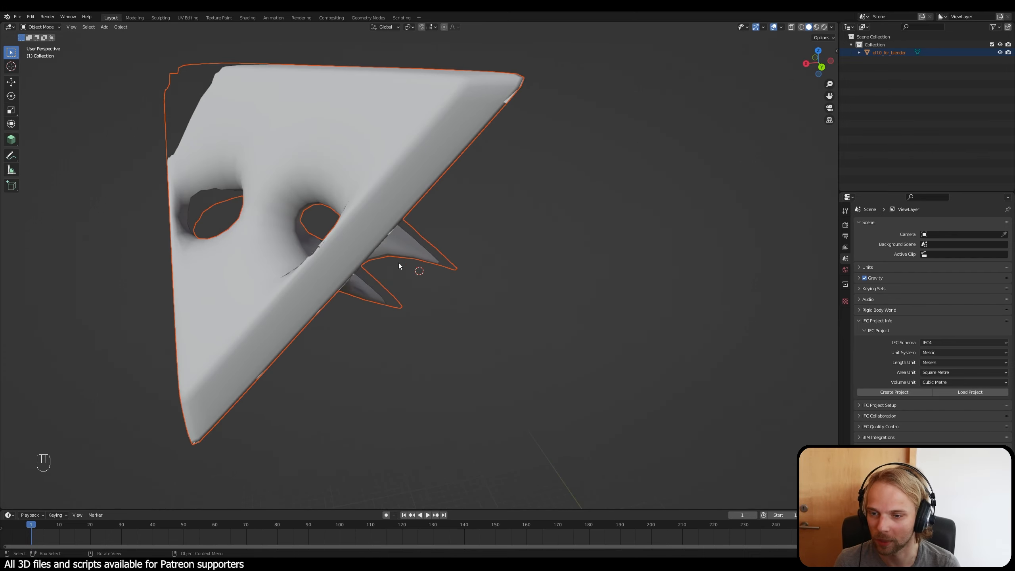
pyautogui.moveTo(399, 265); pyautogui.dragTo(426, 244, button='middle')
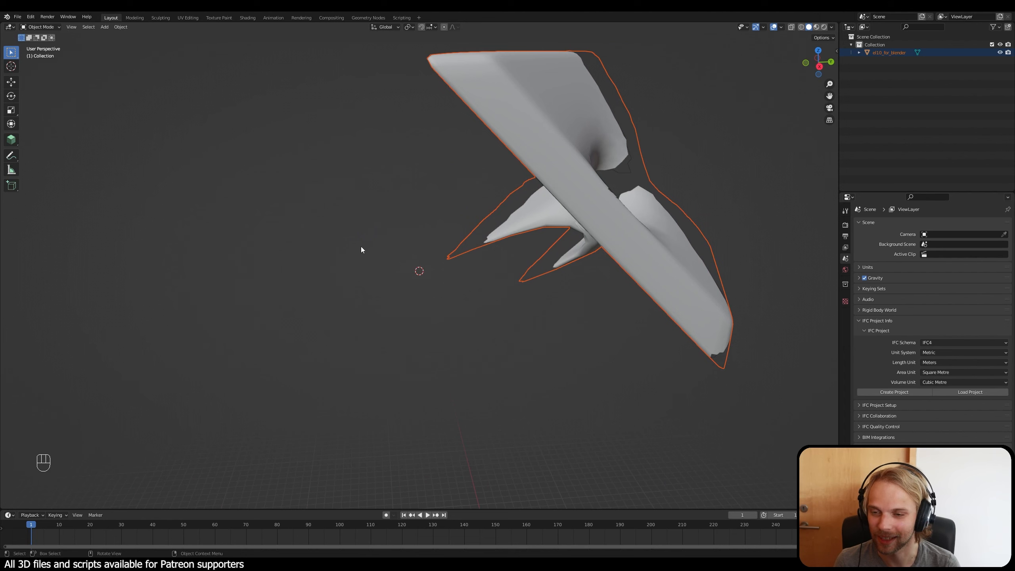
pyautogui.keyDown('shift'); pyautogui.moveTo(429, 304); pyautogui.dragTo(476, 278, button='middle'); pyautogui.keyUp('shift')
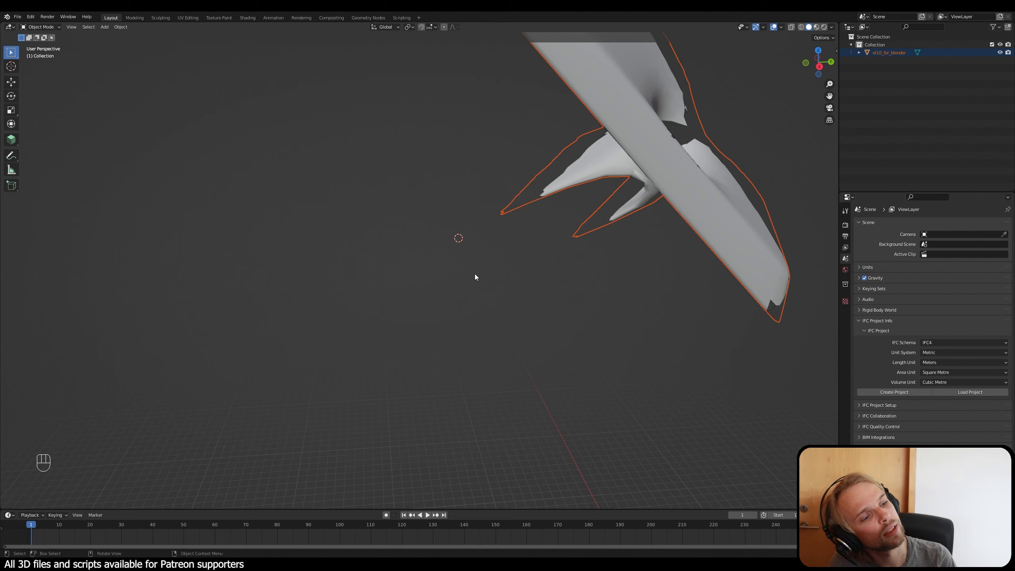
pyautogui.press('n')
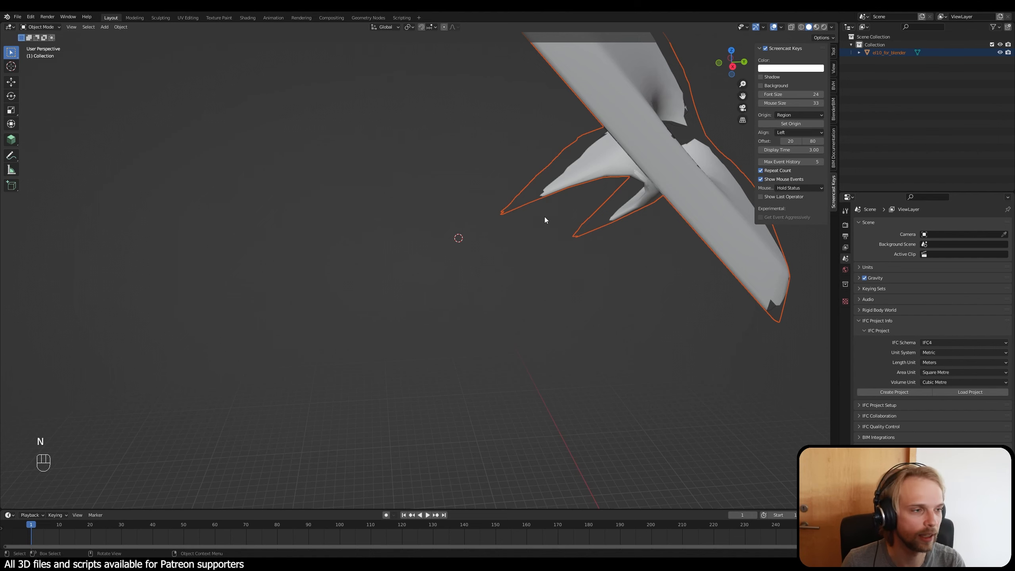
pyautogui.press('n')
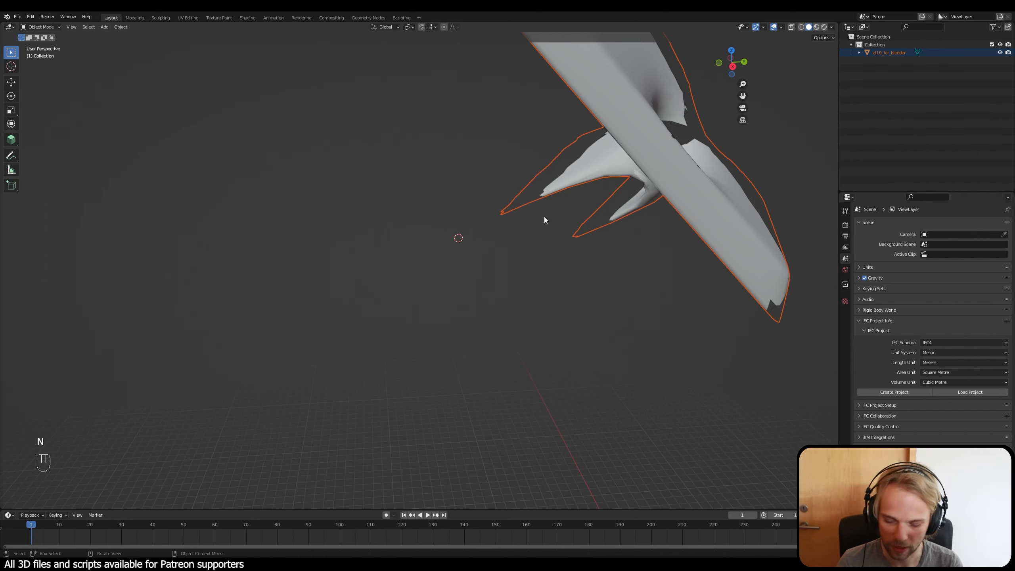
pyautogui.keyDown('shift'); pyautogui.moveTo(572, 212); pyautogui.dragTo(554, 254, button='middle'); pyautogui.keyUp('shift')
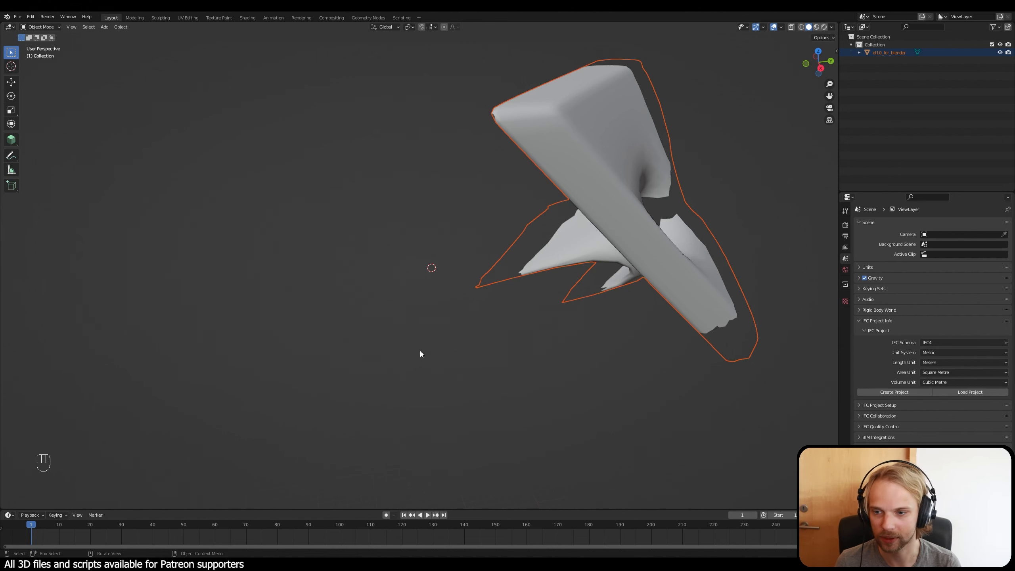
# Step: Scale the imported element uniformly by 0.01 and frame it in the viewport
pyautogui.press('s')
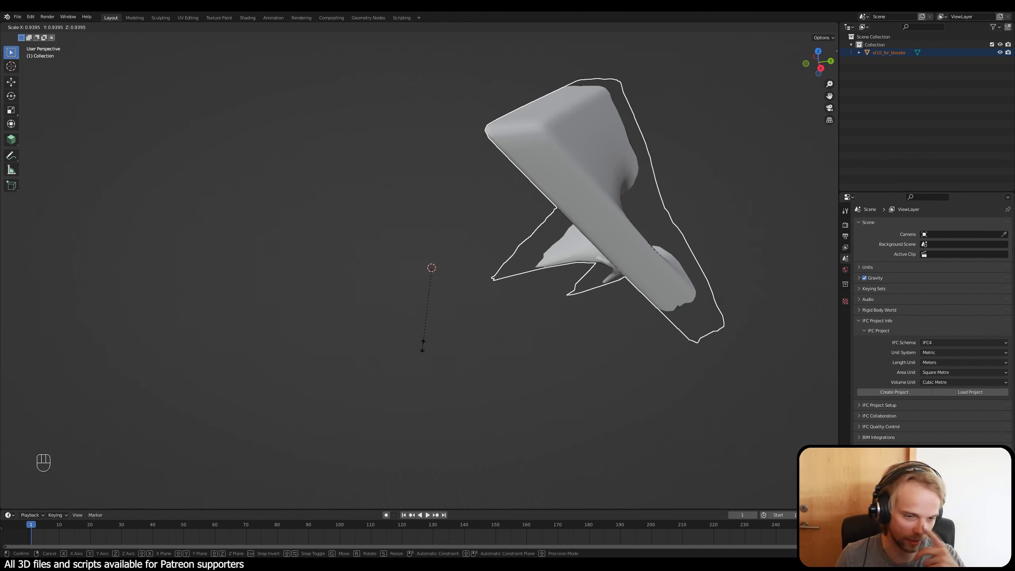
pyautogui.write('0.')
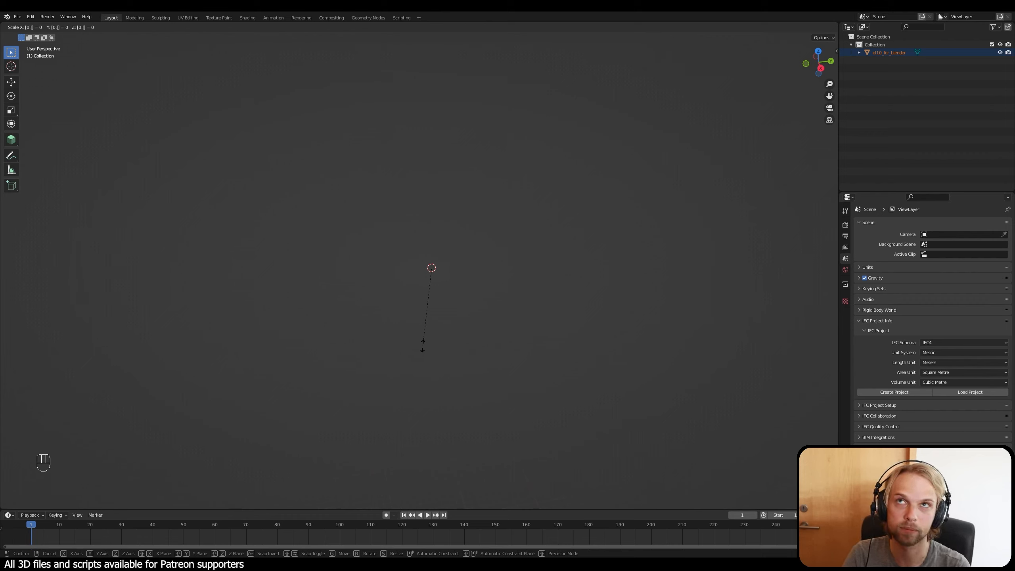
pyautogui.write('01')
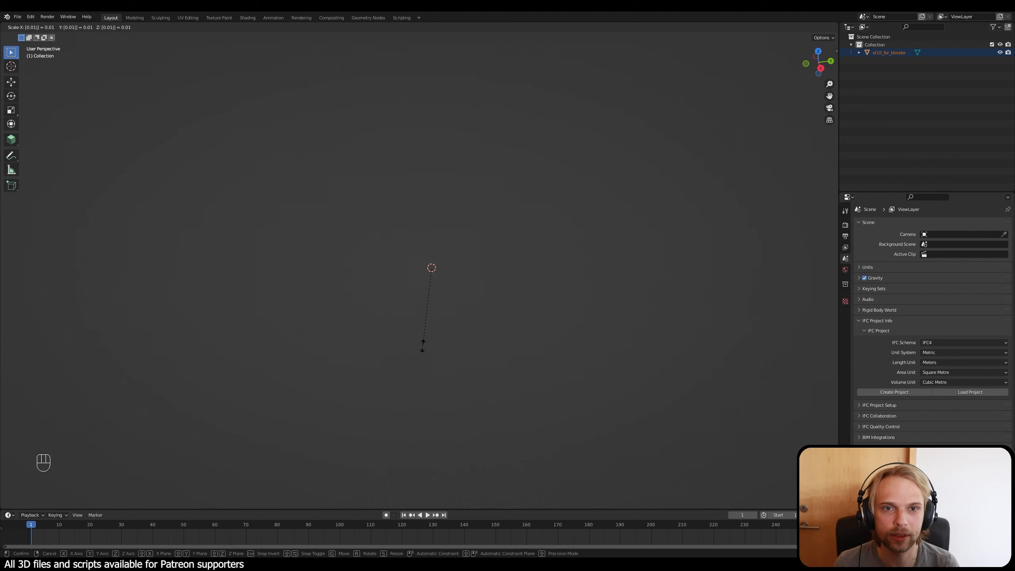
pyautogui.press('Return')
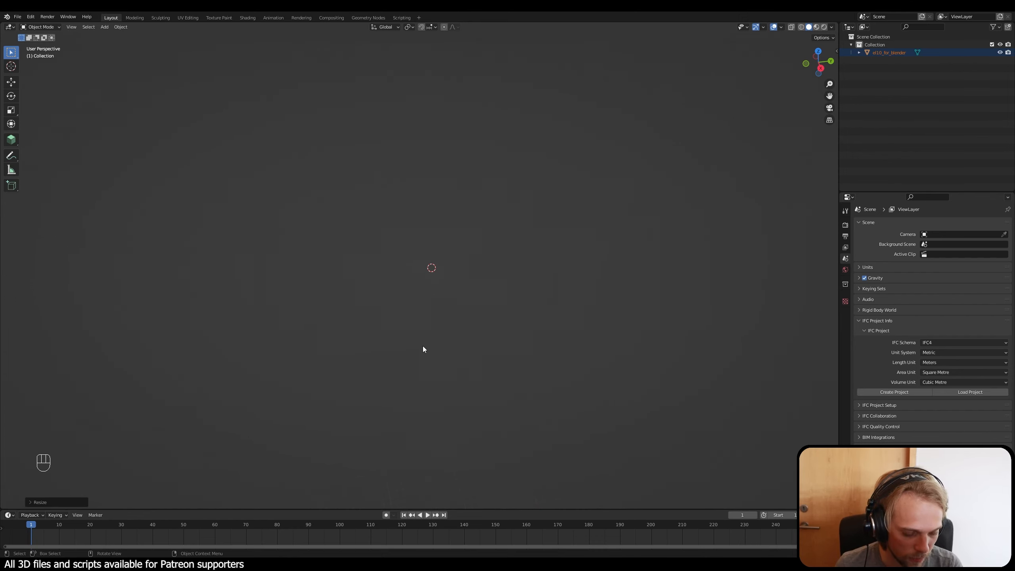
pyautogui.press('KP_Decimal')
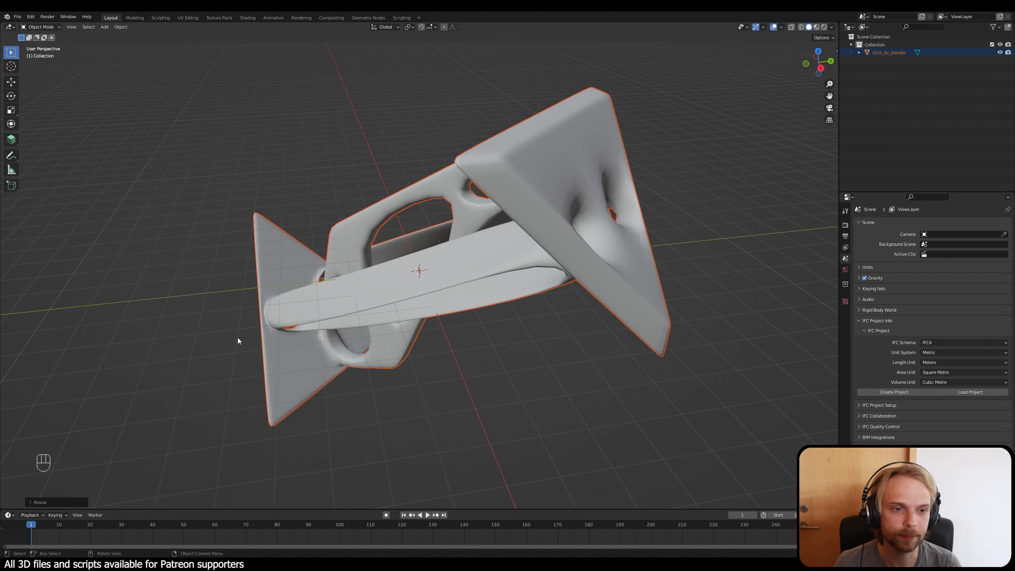
# Step: Check the view commands, deselect the scaled element and examine its end plates and openings from several sides
pyautogui.click(90, 29)
pyautogui.moveTo(69, 29)
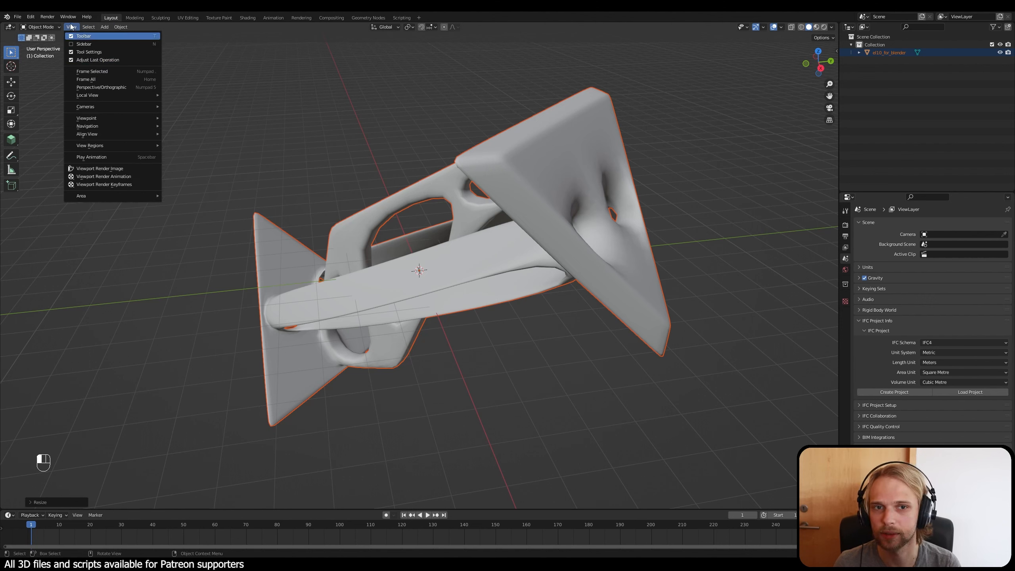
pyautogui.moveTo(392, 164); pyautogui.dragTo(396, 194, button='middle')
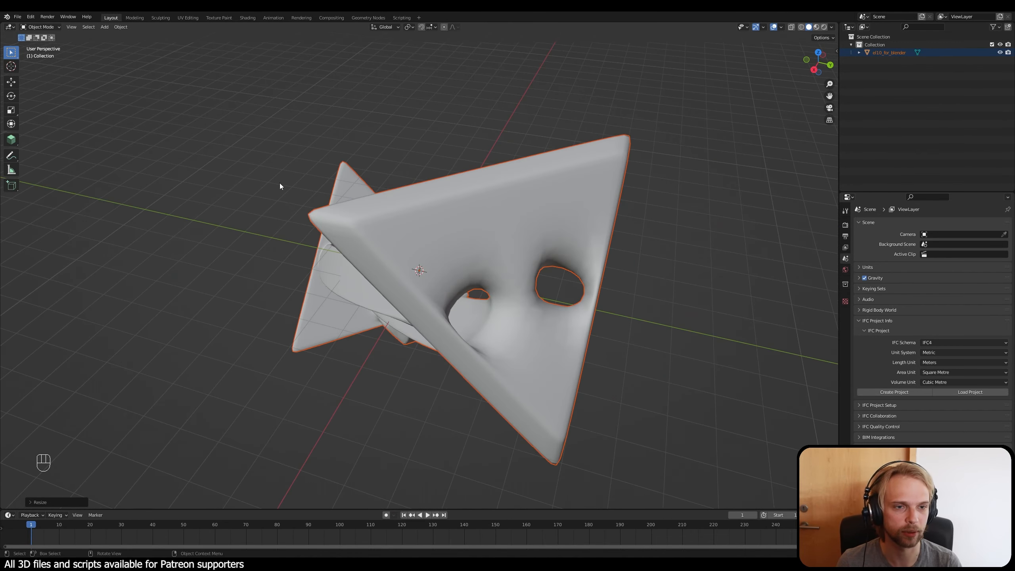
pyautogui.moveTo(279, 184); pyautogui.dragTo(349, 159, button='middle')
pyautogui.click(349, 159)
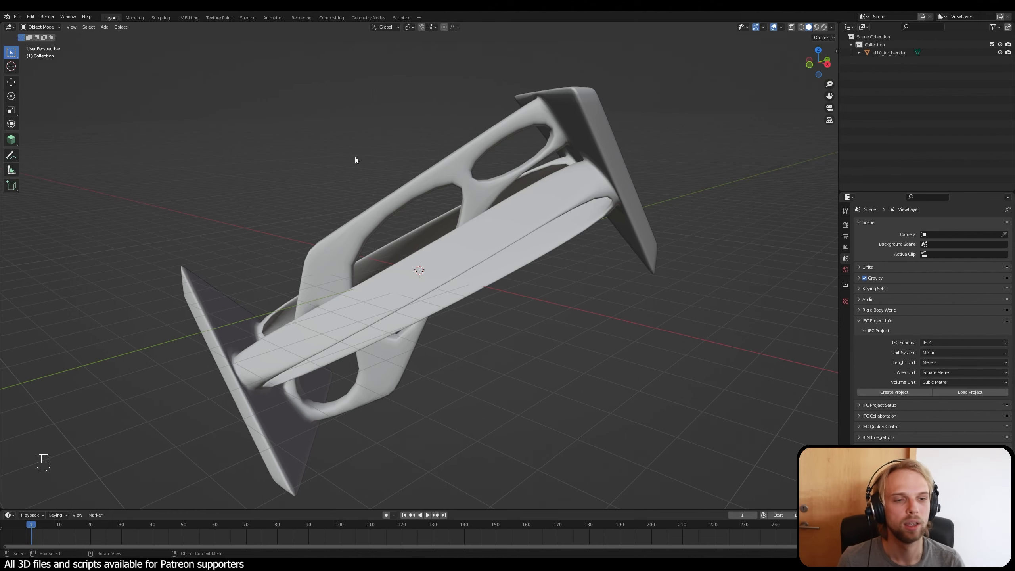
pyautogui.moveTo(356, 158); pyautogui.dragTo(327, 183, button='middle')
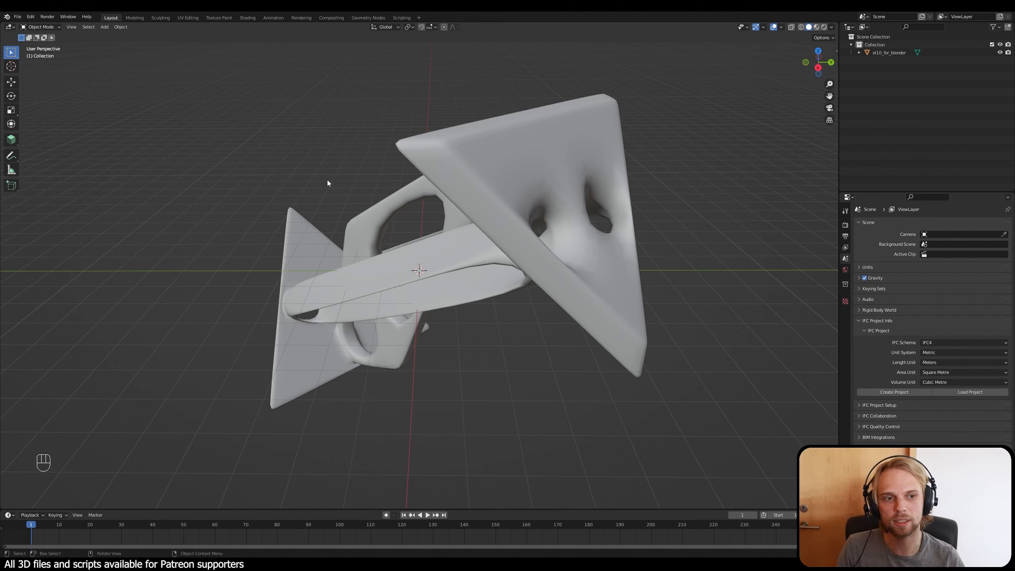
pyautogui.moveTo(597, 181); pyautogui.dragTo(449, 133, button='middle')
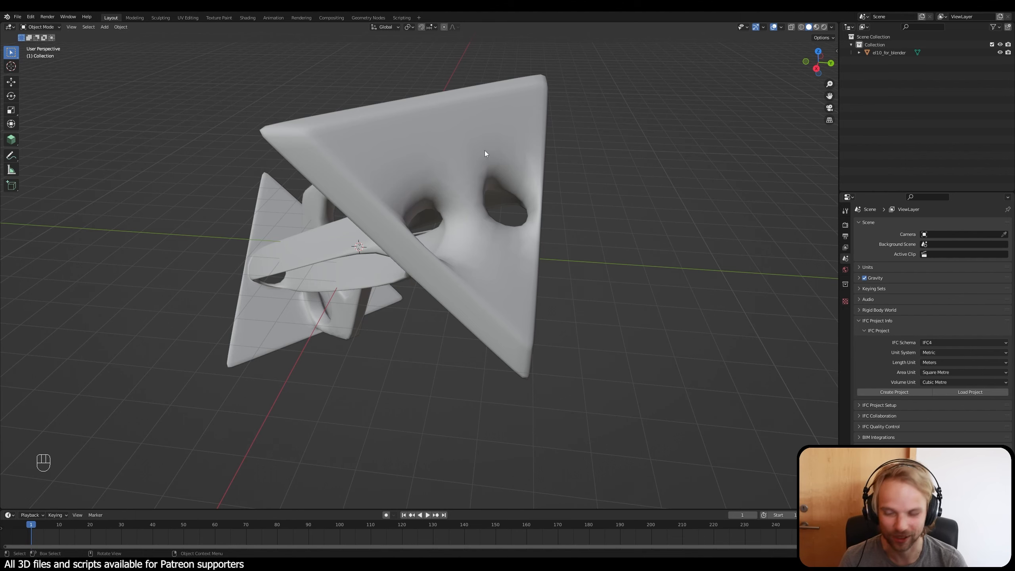
pyautogui.moveTo(441, 156); pyautogui.dragTo(568, 152, button='middle')
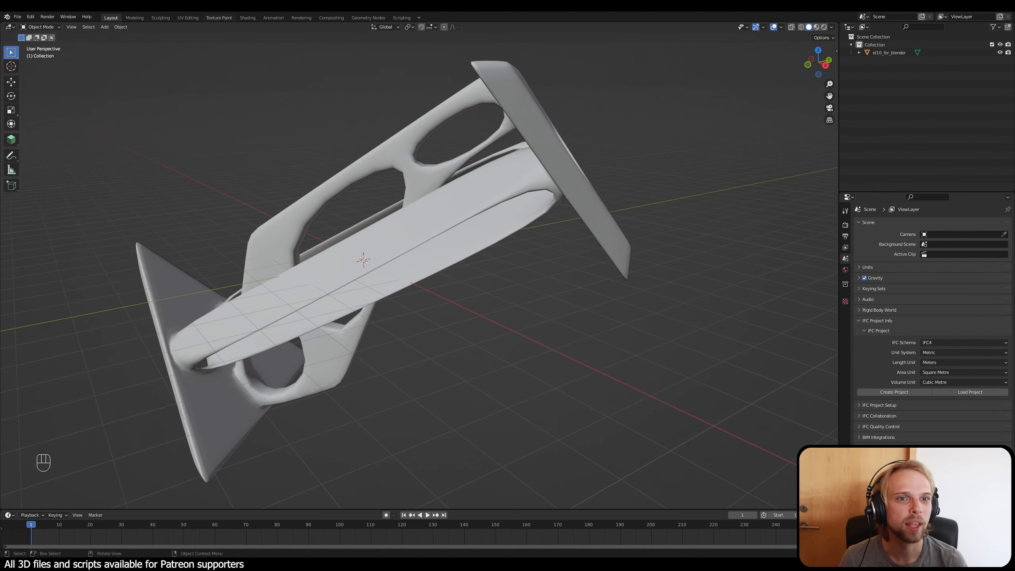
# Step: Switch to the UV Editing workspace with the whole element in view
pyautogui.click(183, 19)
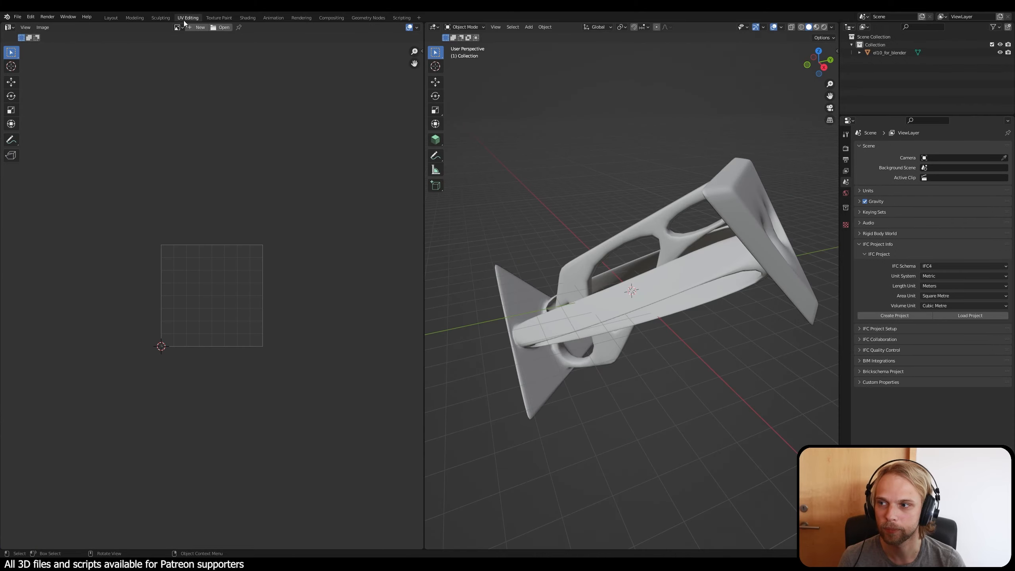
pyautogui.moveTo(562, 224); pyautogui.dragTo(555, 223, button='middle')
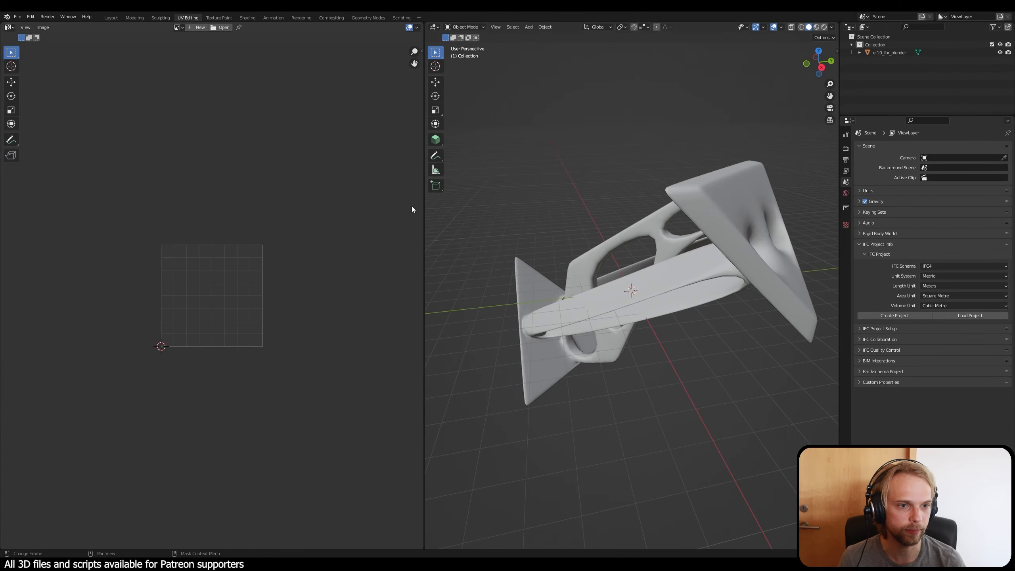
pyautogui.keyDown('shift'); pyautogui.moveTo(647, 275); pyautogui.dragTo(619, 260, button='middle'); pyautogui.keyUp('shift')
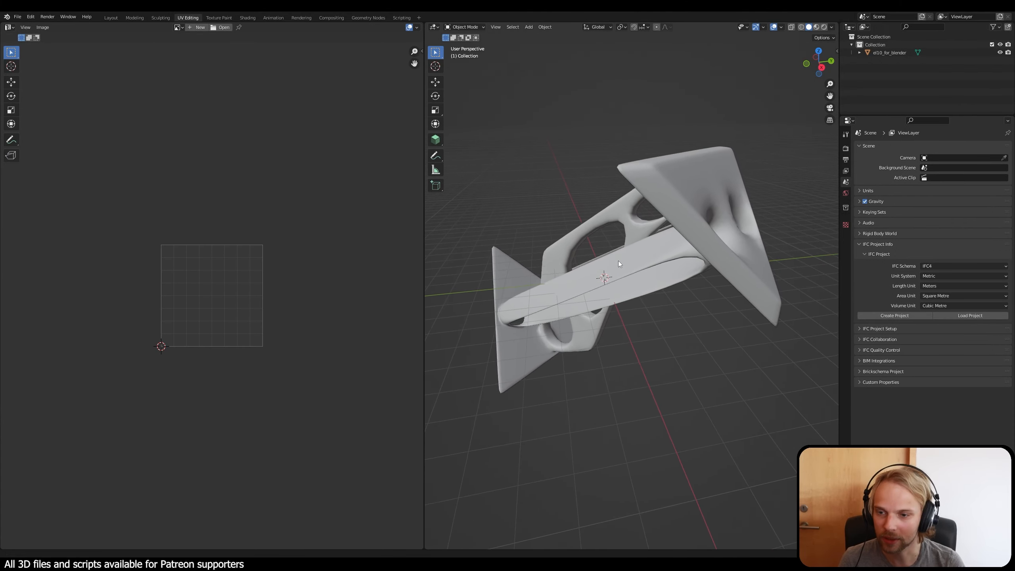
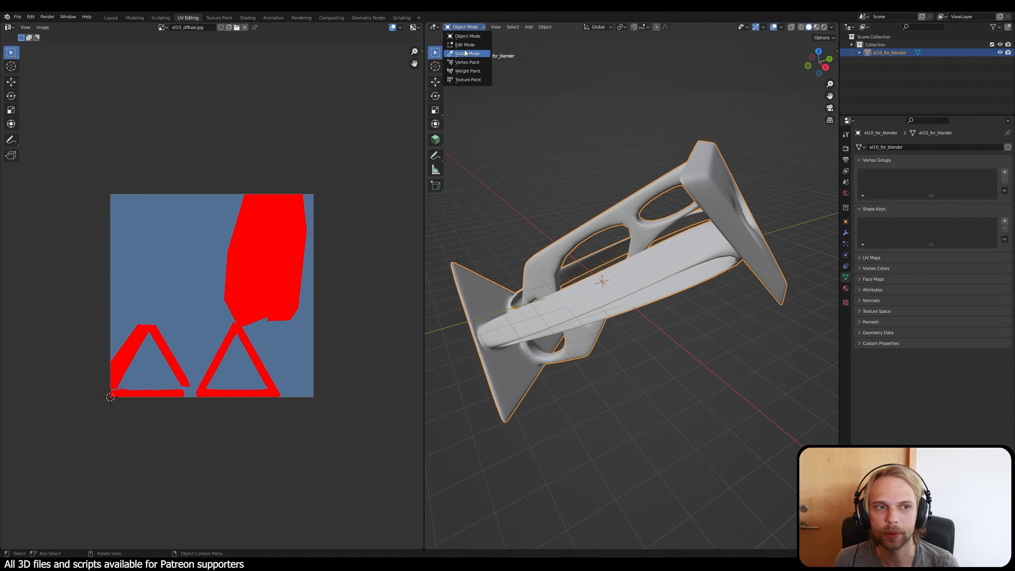
# Step: Put the element into Edit Mode and select its whole mesh to display its UV layout
pyautogui.click(462, 29)
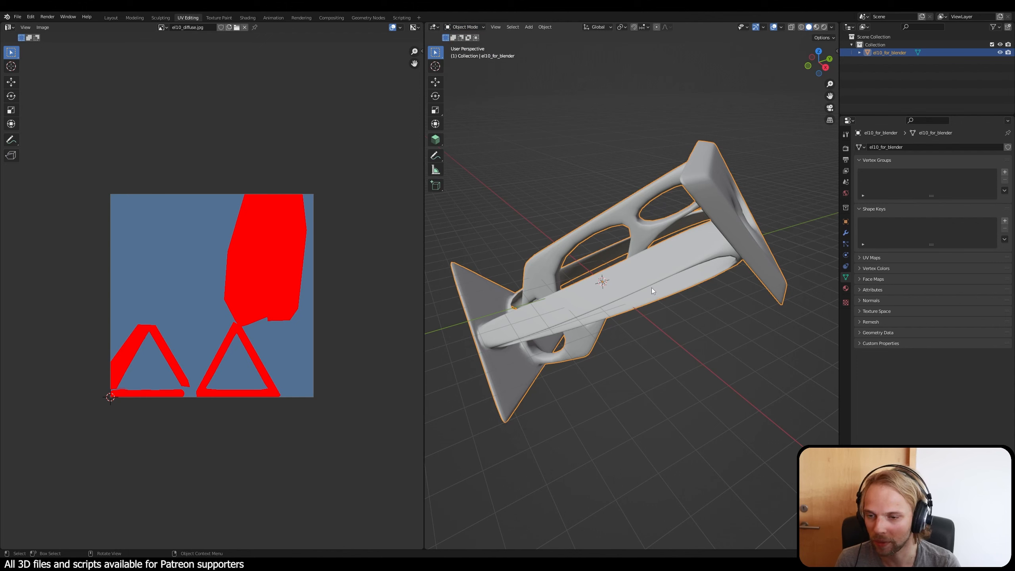
pyautogui.click(468, 26)
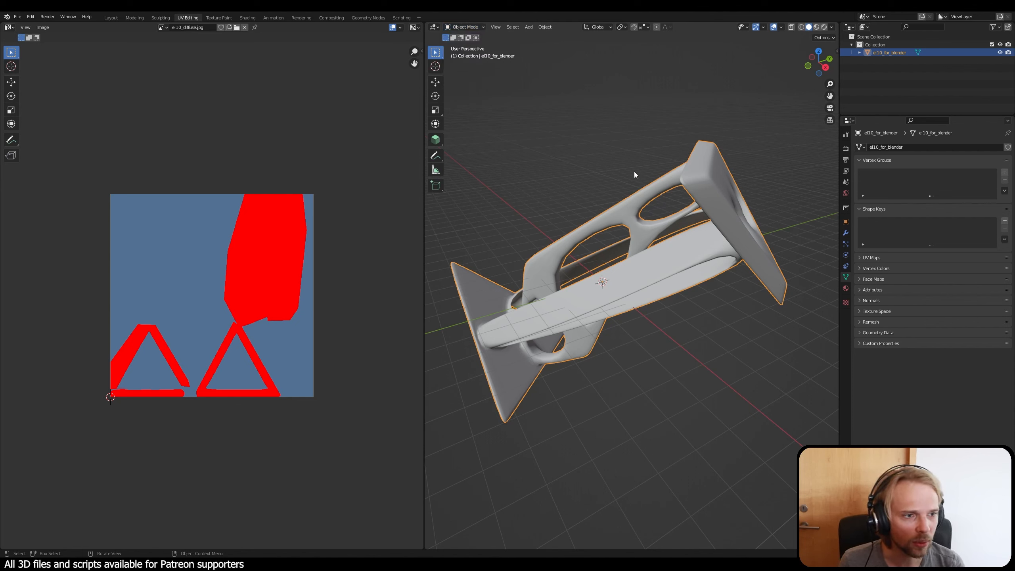
pyautogui.click(479, 27)
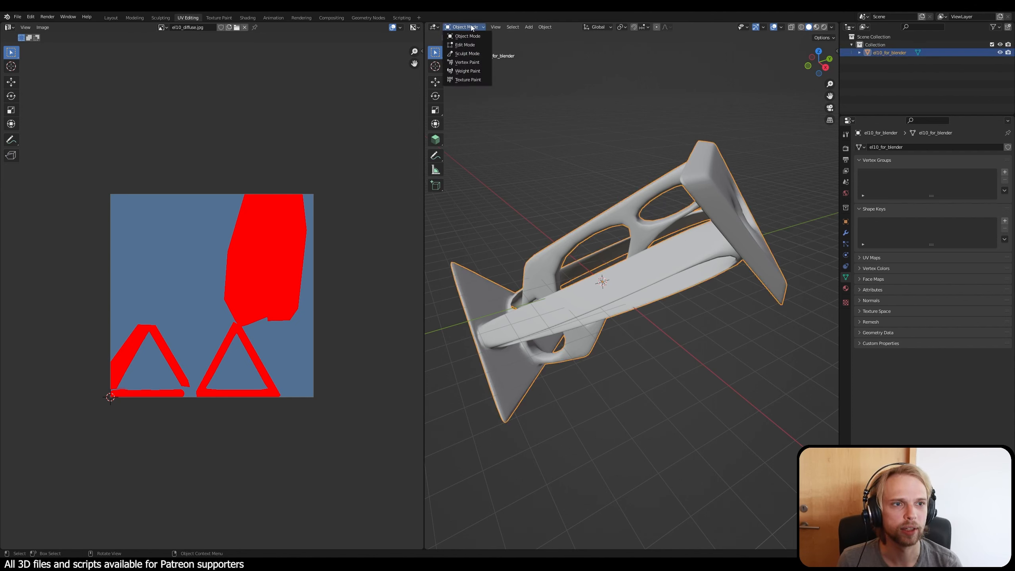
pyautogui.click(469, 47)
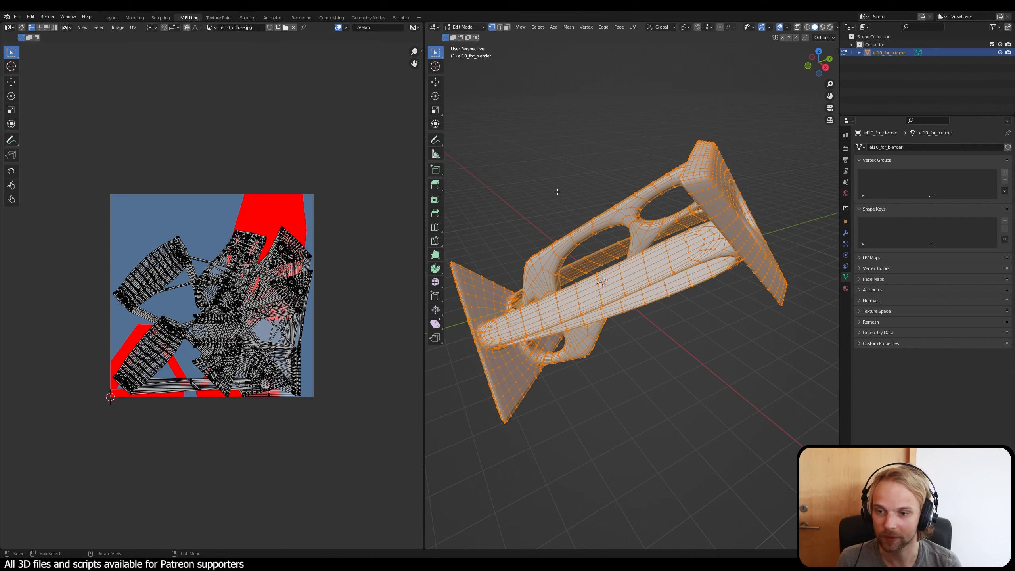
pyautogui.moveTo(557, 192); pyautogui.dragTo(563, 194, button='middle')
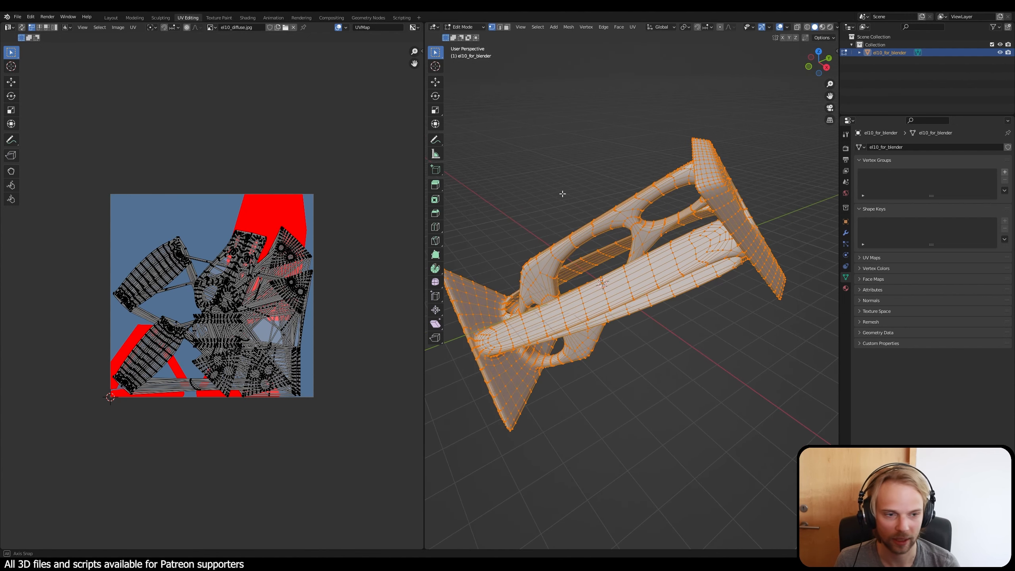
pyautogui.hotkey('alt', 'a')
pyautogui.press('a')
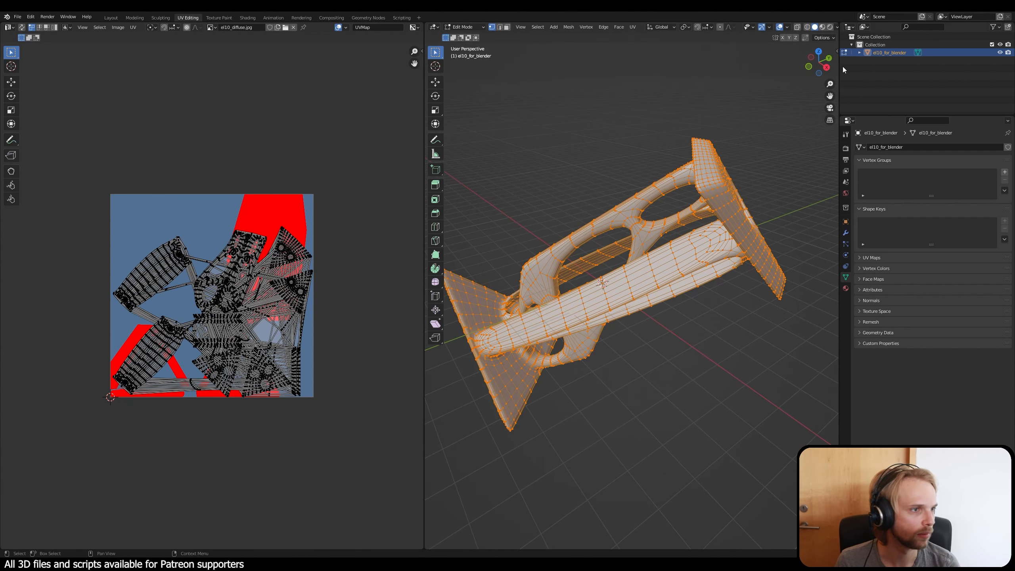
# Step: Turn on the Screencast Keys display in the 3D viewport and deselect the mesh
pyautogui.press('n')
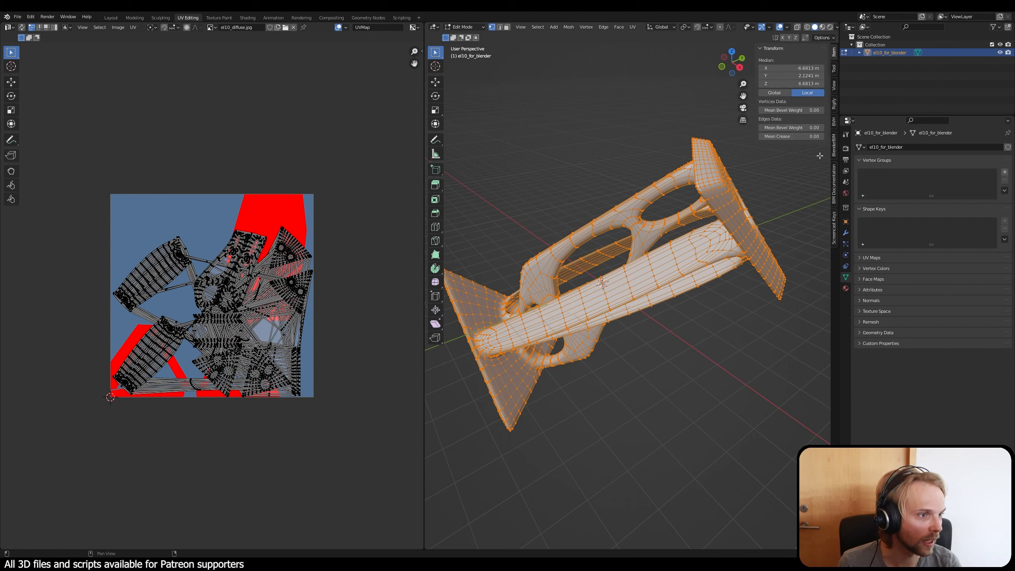
pyautogui.click(832, 228)
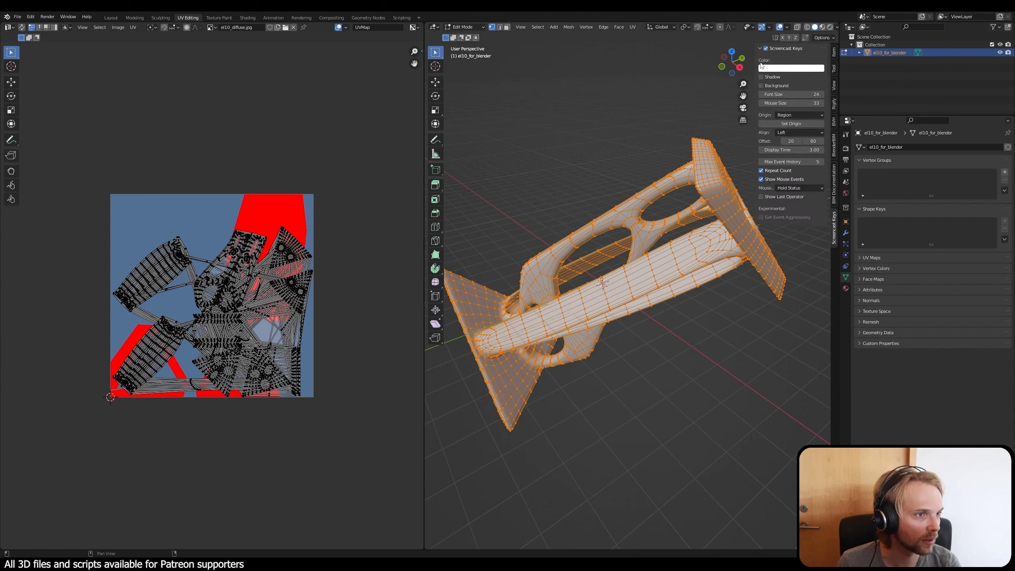
pyautogui.click(766, 48)
pyautogui.click(767, 49)
pyautogui.moveTo(644, 137); pyautogui.dragTo(610, 142, button='middle')
pyautogui.click(609, 142)
pyautogui.press('n')
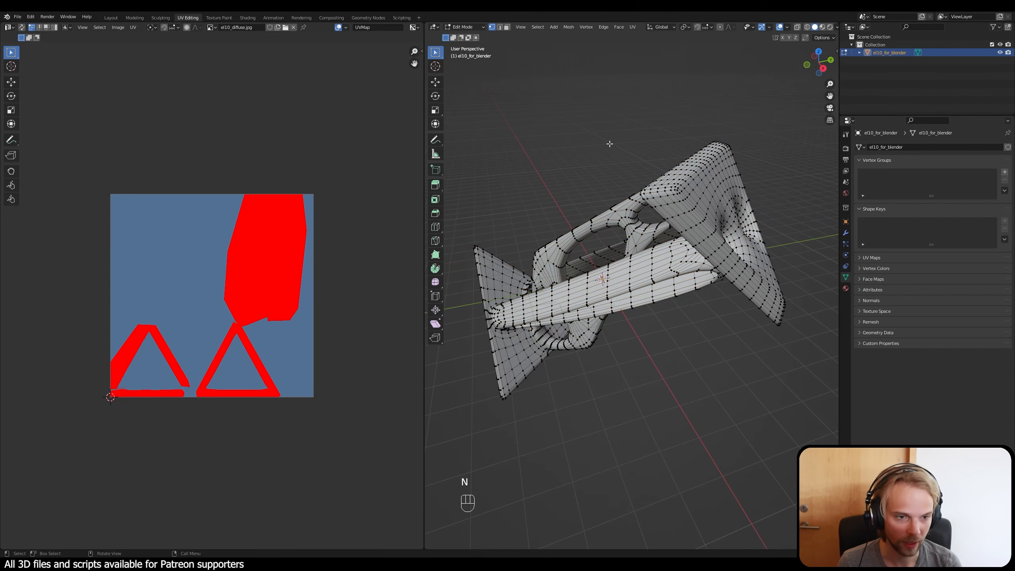
# Step: Select the whole mesh and examine its existing UV layout over the diffuse texture
pyautogui.press('a')
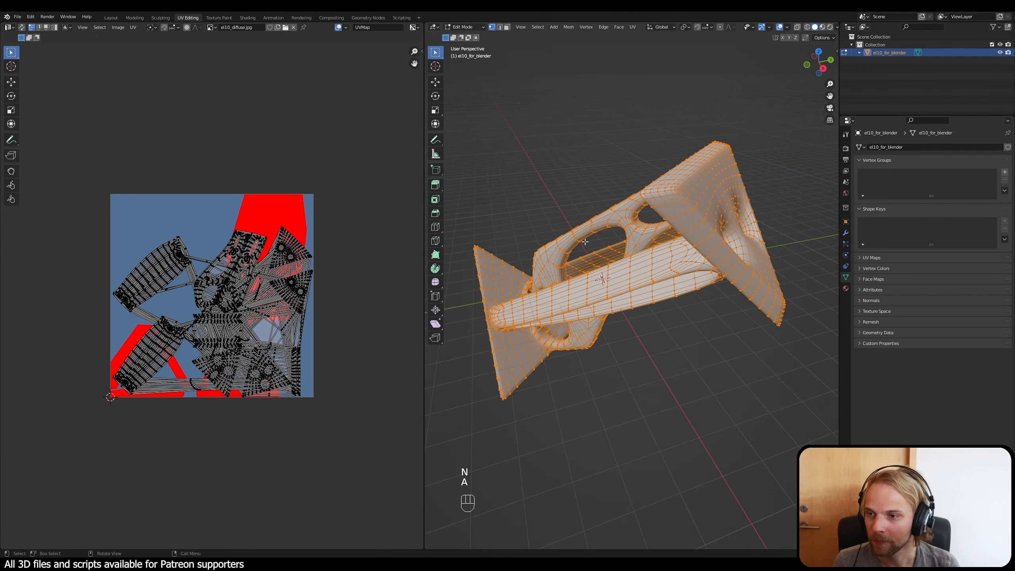
pyautogui.scroll(2, 142, 341)
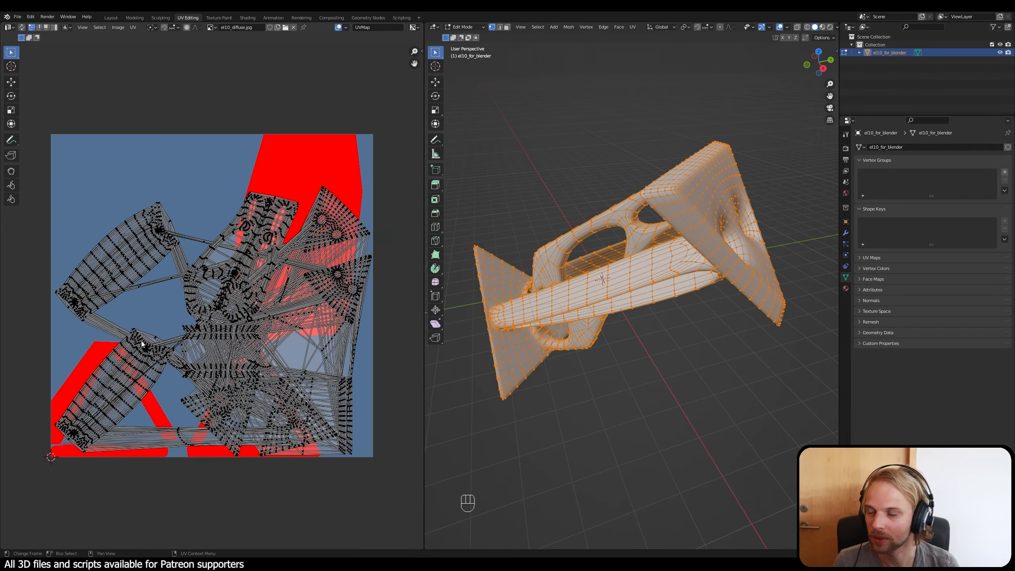
pyautogui.scroll(-1, 149, 281)
pyautogui.scroll(3, 172, 334)
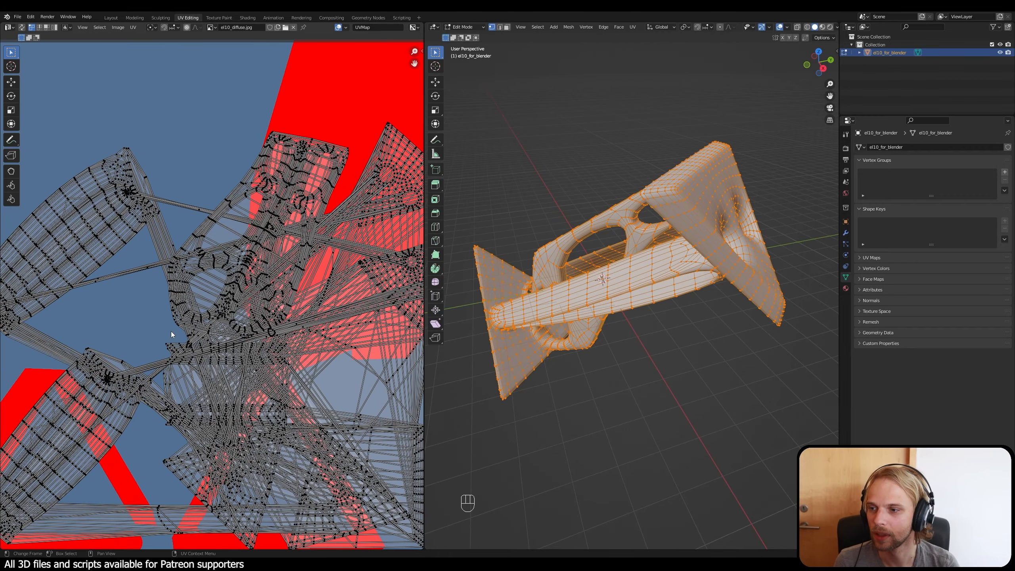
pyautogui.scroll(-1, 172, 335)
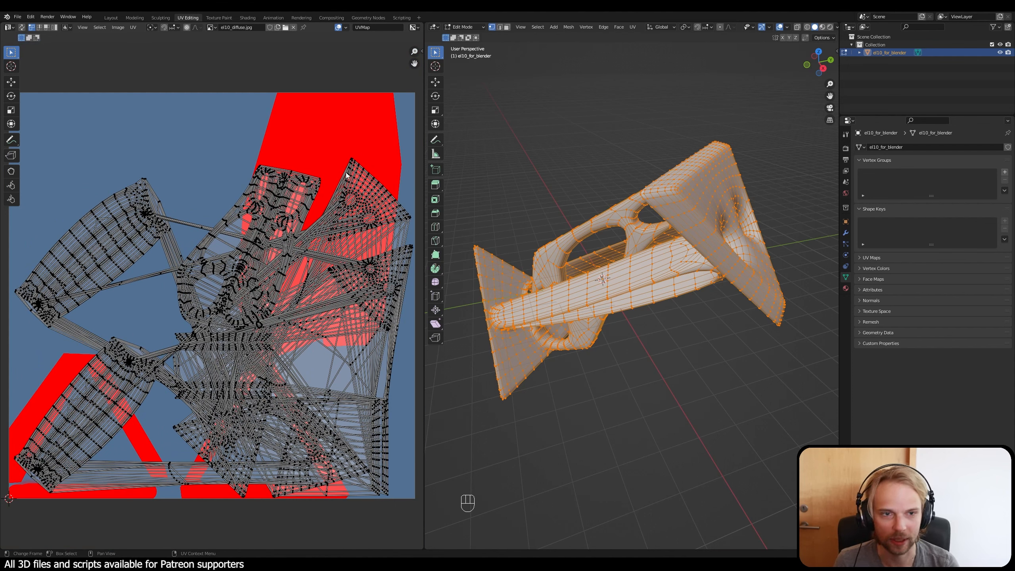
# Step: Try the Viewer Node and Render Result as the UV editor's background image and return to el10_diffuse.jpg
pyautogui.click(212, 28)
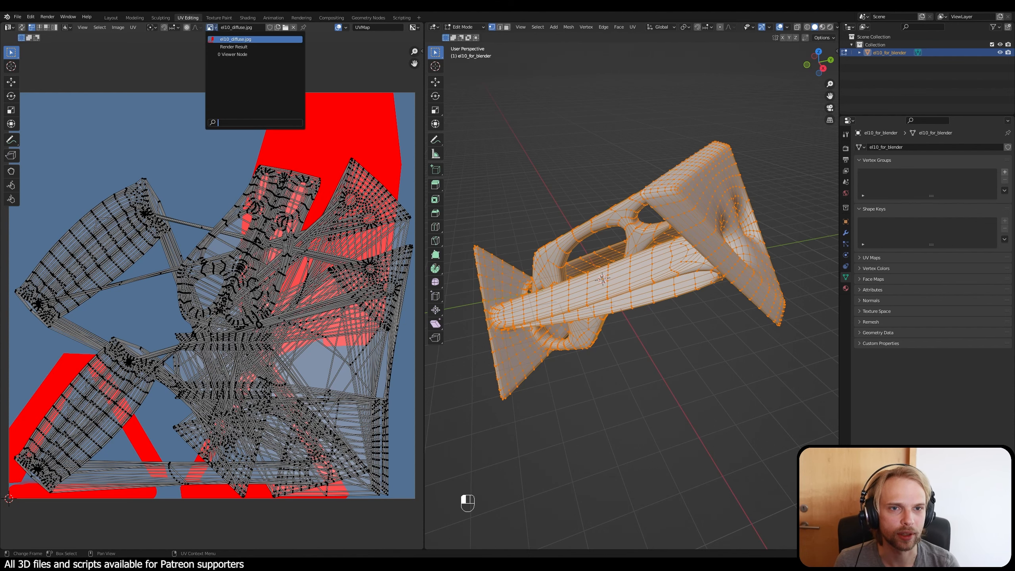
pyautogui.click(235, 55)
pyautogui.scroll(8, 214, 310)
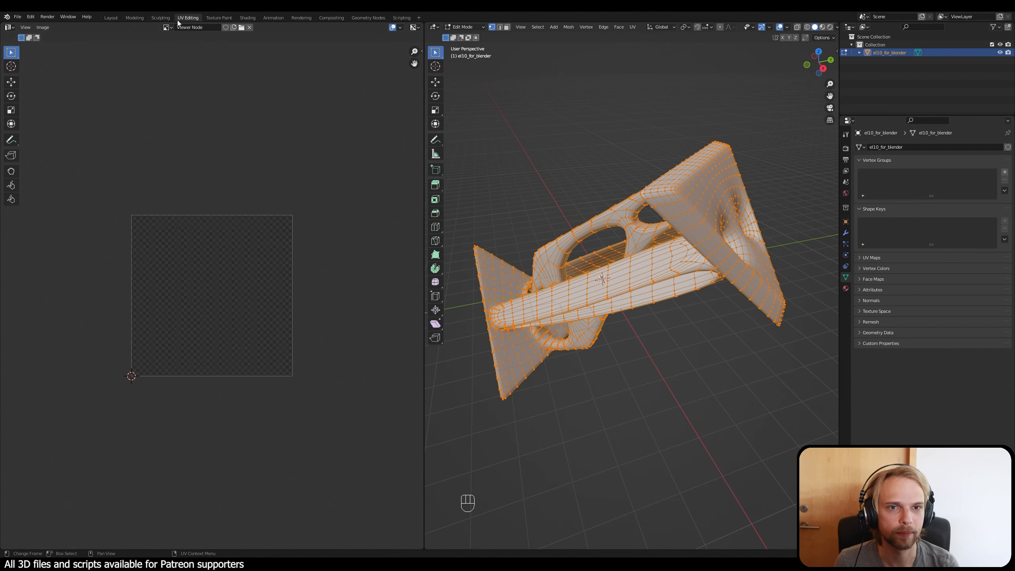
pyautogui.click(167, 28)
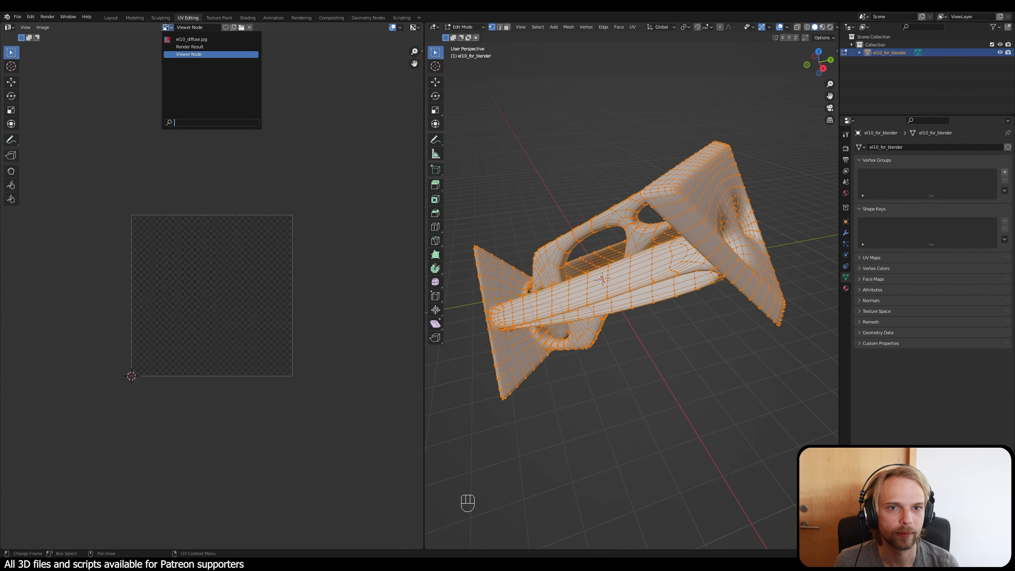
pyautogui.click(184, 47)
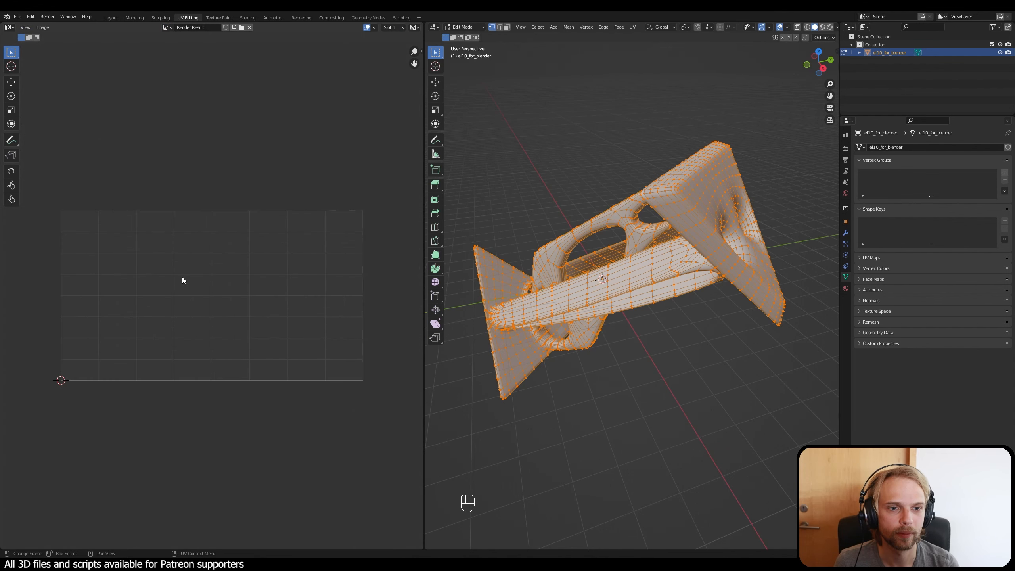
pyautogui.click(167, 28)
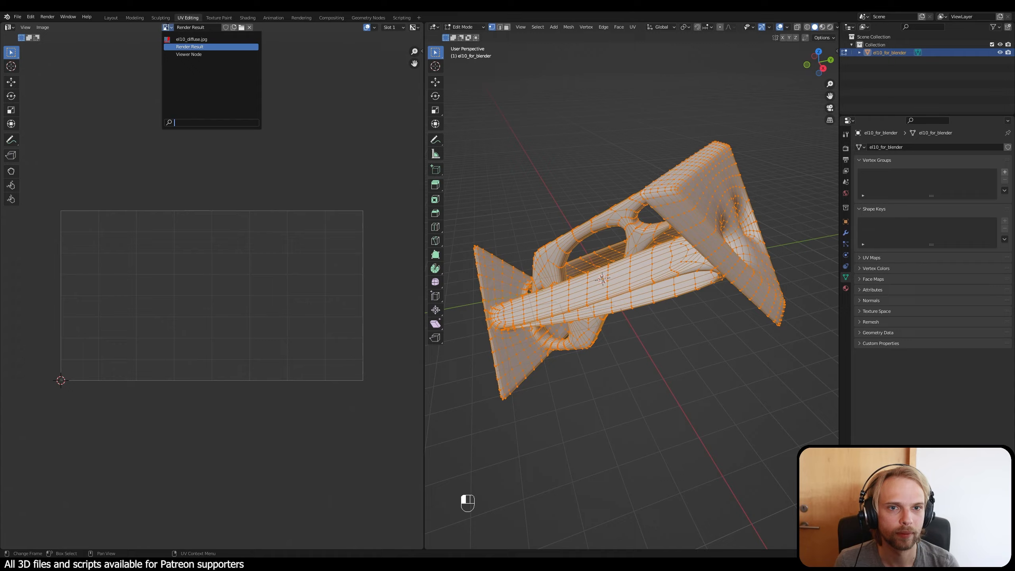
pyautogui.click(178, 38)
pyautogui.scroll(-5, 208, 193)
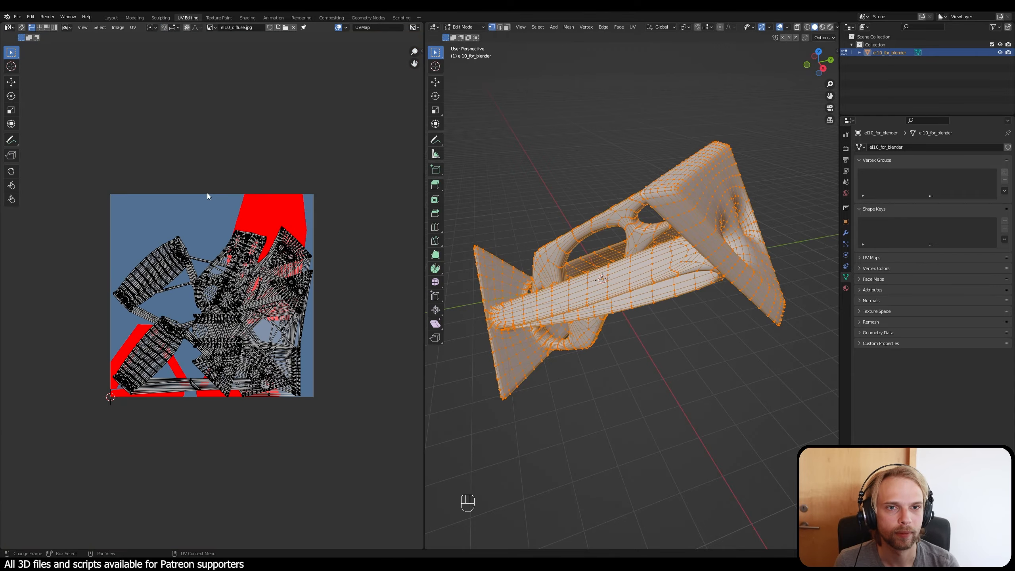
pyautogui.scroll(2, 212, 148)
pyautogui.moveTo(212, 140); pyautogui.dragTo(212, 123, button='middle')
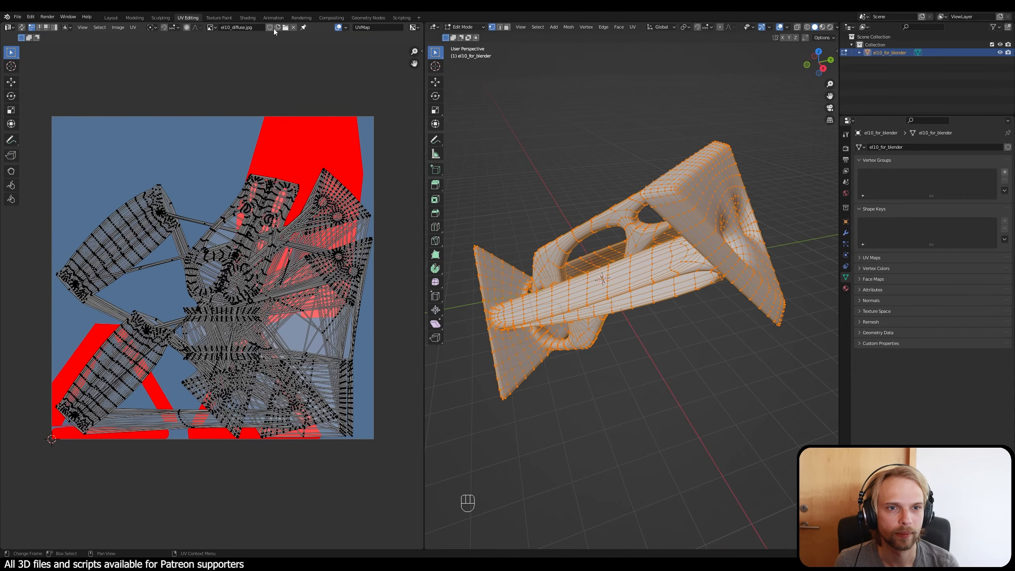
# Step: Unlink the diffuse image from the UV editor and frame the bare UV layout
pyautogui.click(293, 29)
pyautogui.scroll(9, 181, 278)
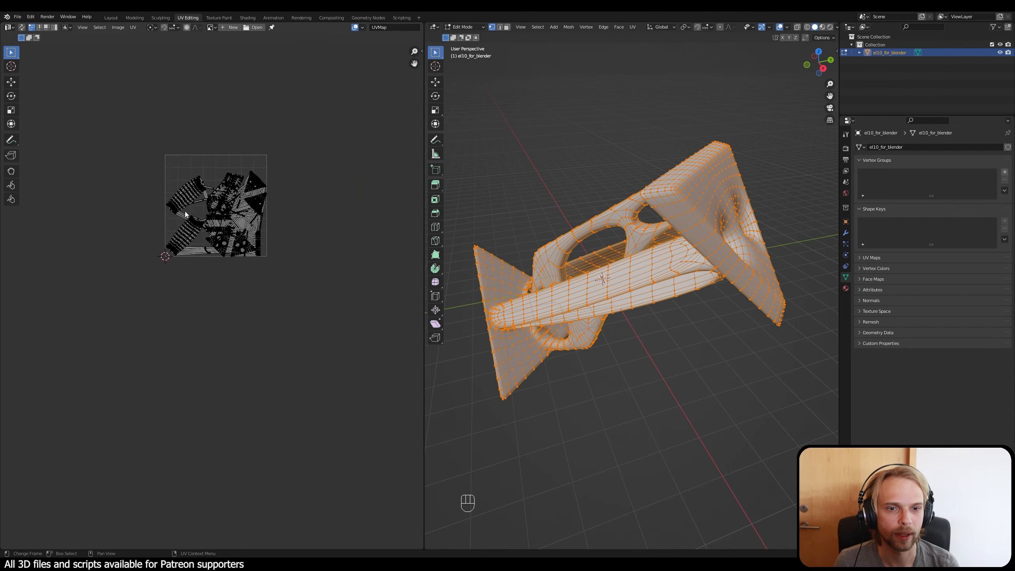
pyautogui.moveTo(196, 241); pyautogui.dragTo(208, 371, button='middle')
pyautogui.scroll(3, 212, 362)
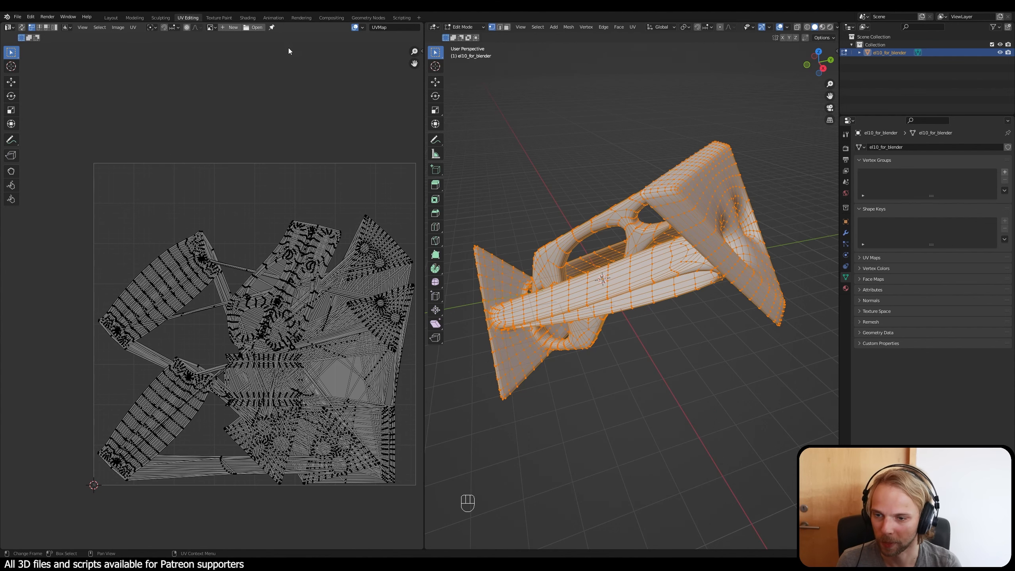
pyautogui.moveTo(345, 295); pyautogui.dragTo(308, 250, button='middle')
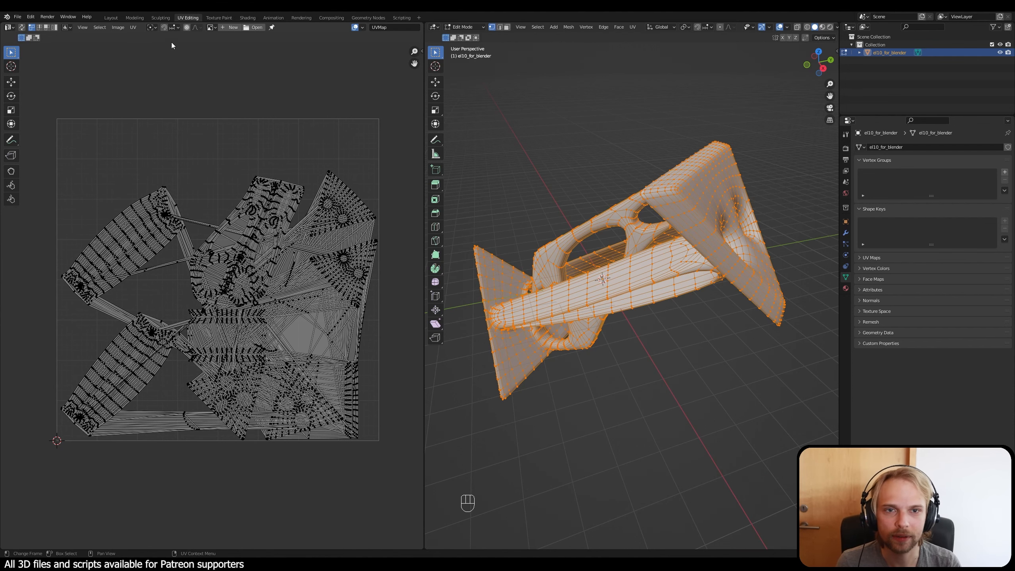
pyautogui.moveTo(236, 122); pyautogui.dragTo(231, 105, button='middle')
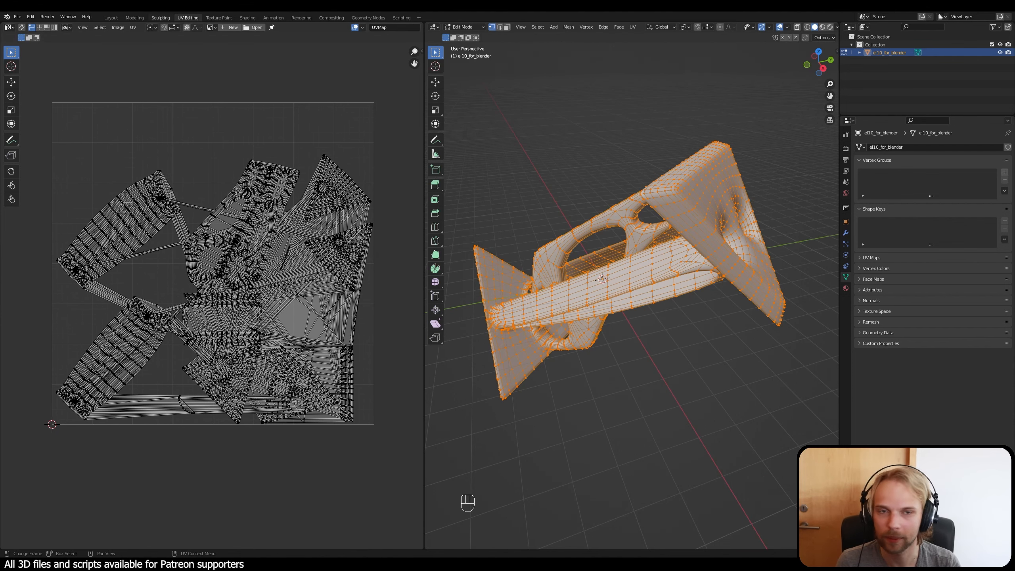
# Step: Check the available UV commands and enable the Display Stretch overlay for the UV layout
pyautogui.click(134, 27)
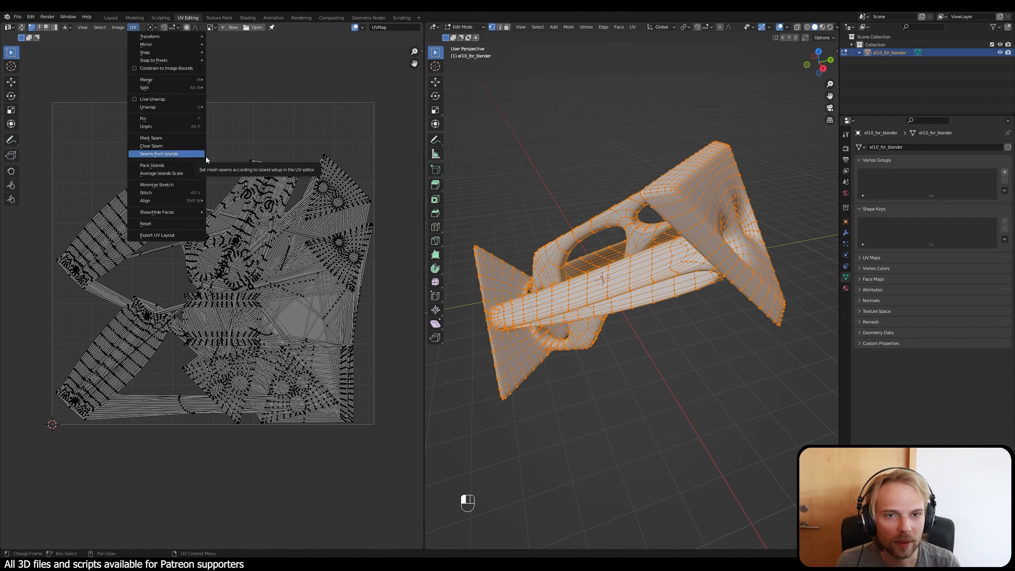
pyautogui.click(363, 27)
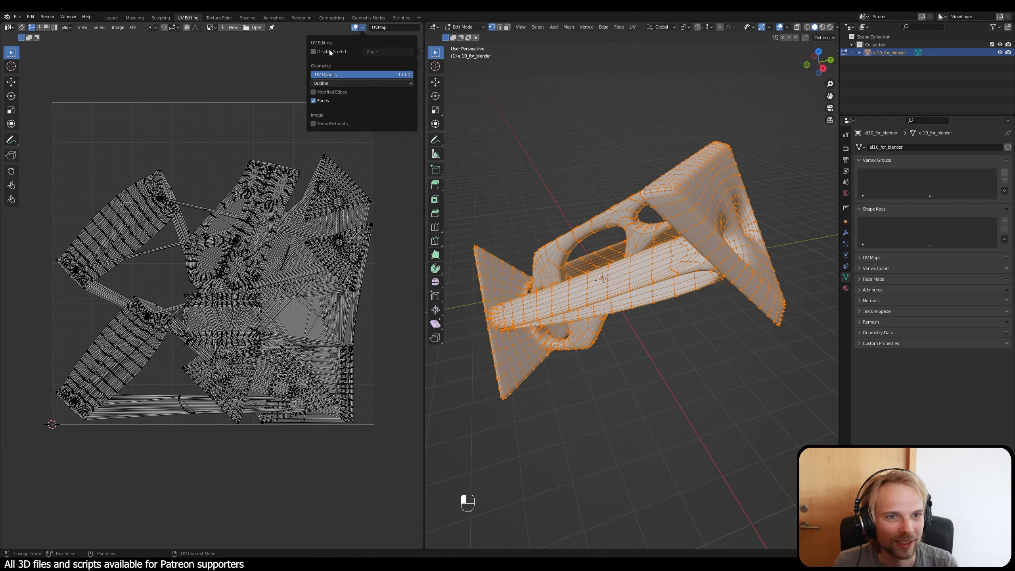
pyautogui.click(357, 27)
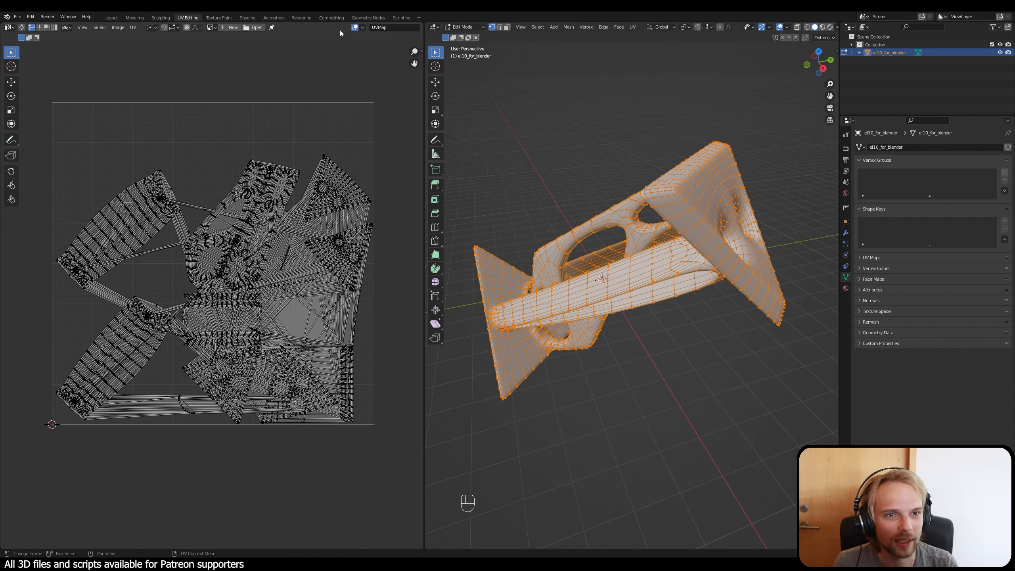
pyautogui.click(363, 28)
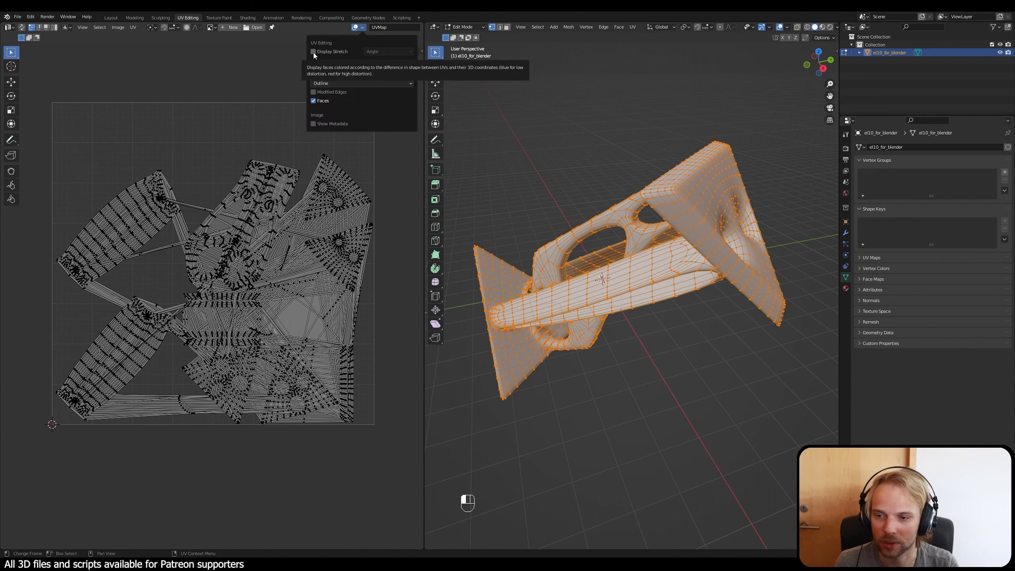
pyautogui.click(313, 52)
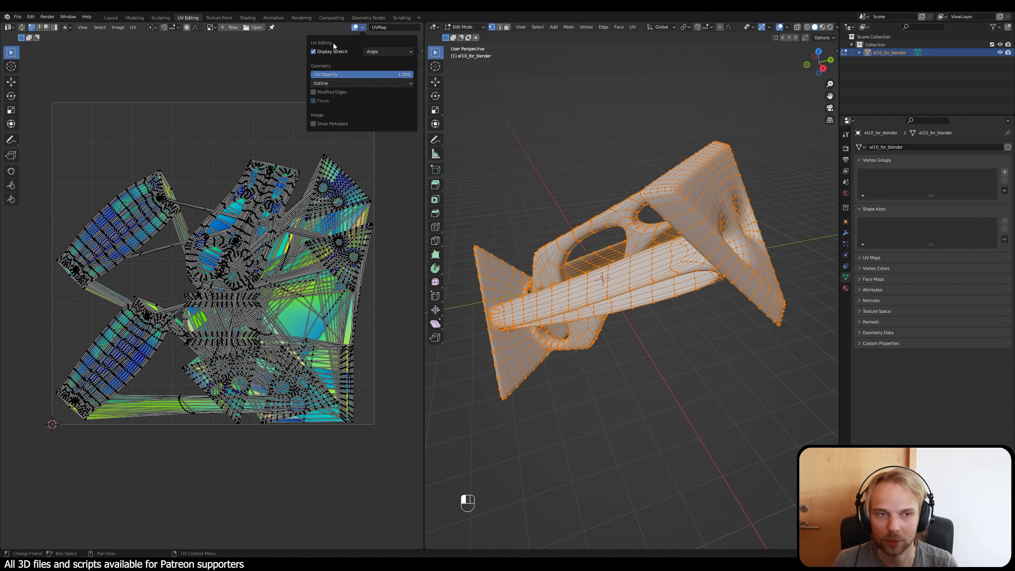
# Step: Compare the Area mode of the stretch display and set it back to Angle
pyautogui.click(385, 52)
pyautogui.click(375, 69)
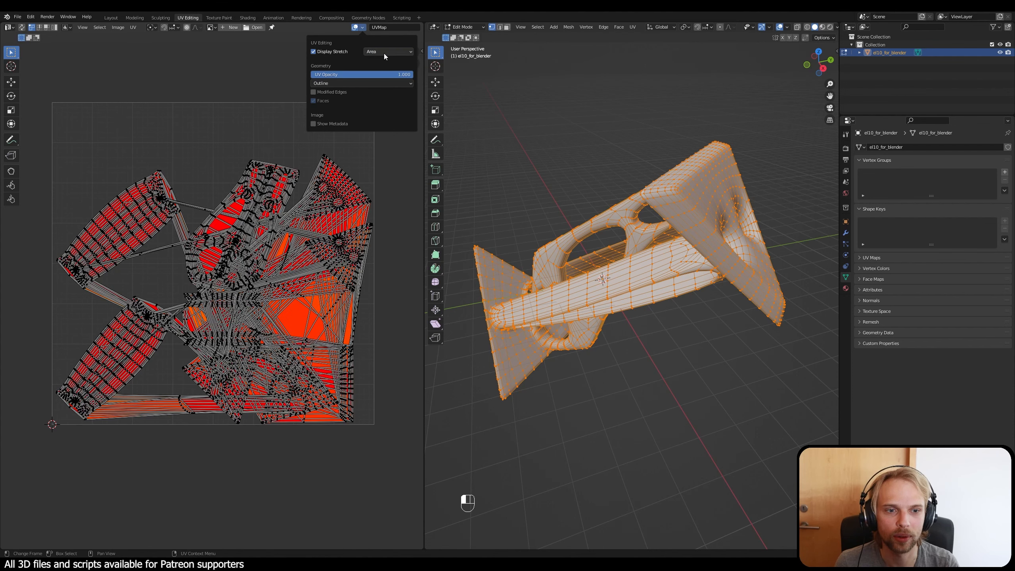
pyautogui.click(384, 53)
pyautogui.click(379, 60)
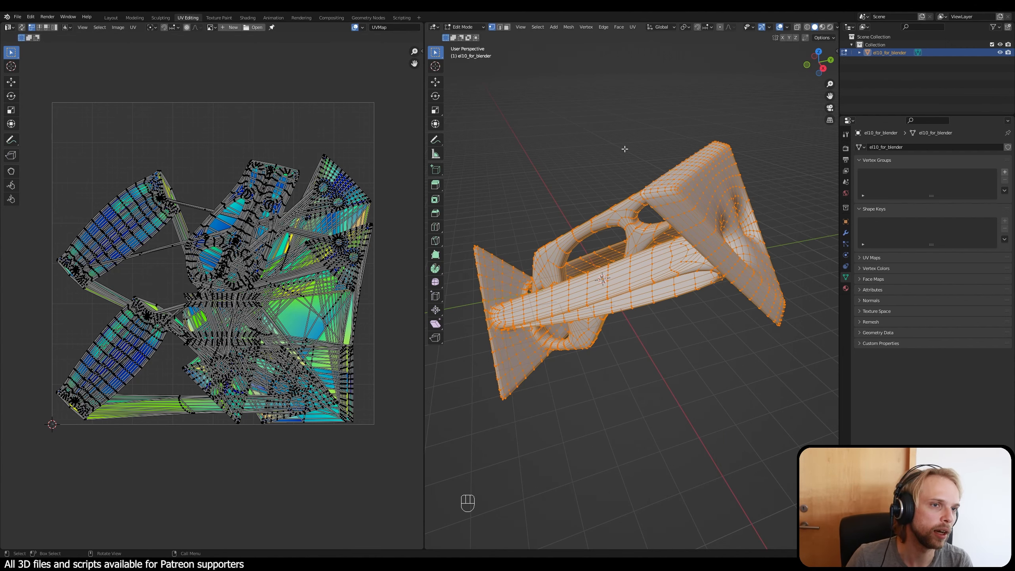
# Step: Deselect the whole mesh and switch the selection mode to edges and on to faces
pyautogui.moveTo(625, 149); pyautogui.dragTo(560, 160, button='middle')
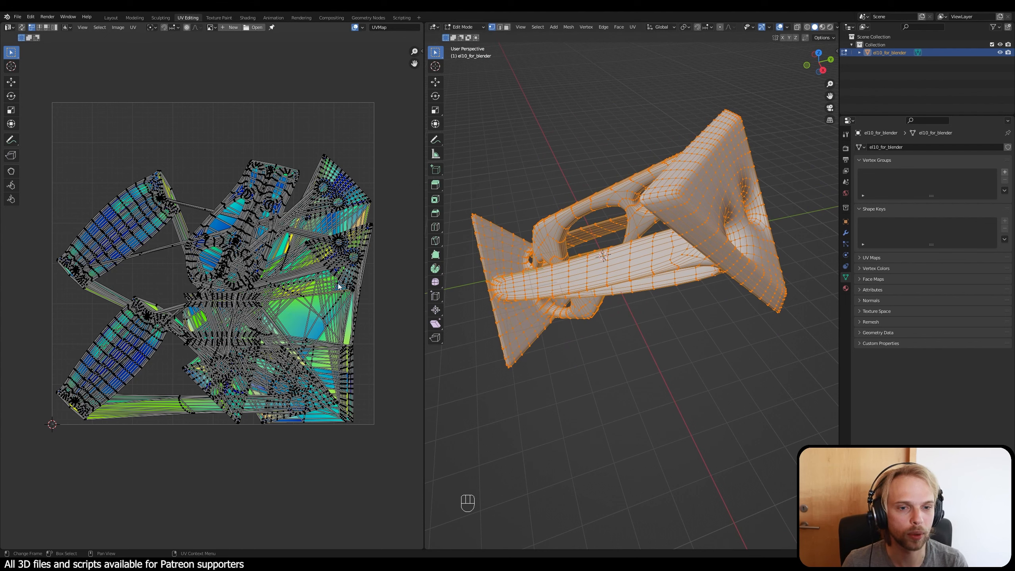
pyautogui.click(649, 411)
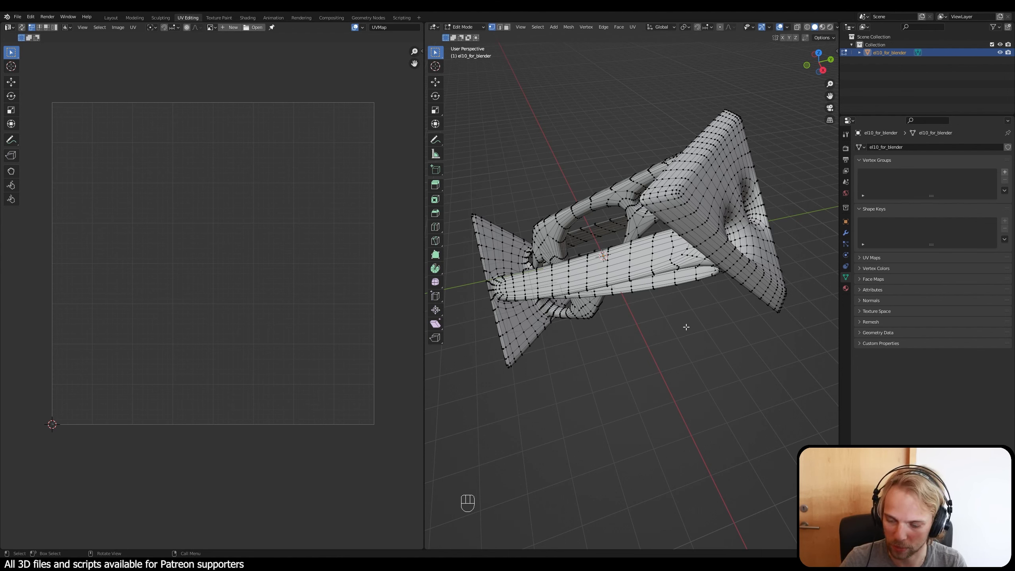
pyautogui.press('2')
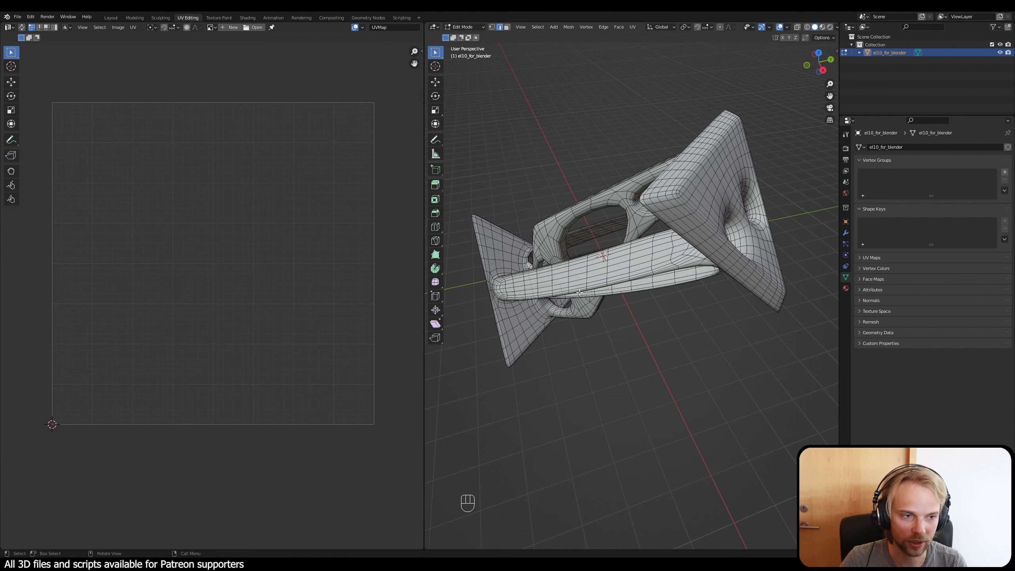
pyautogui.press('3')
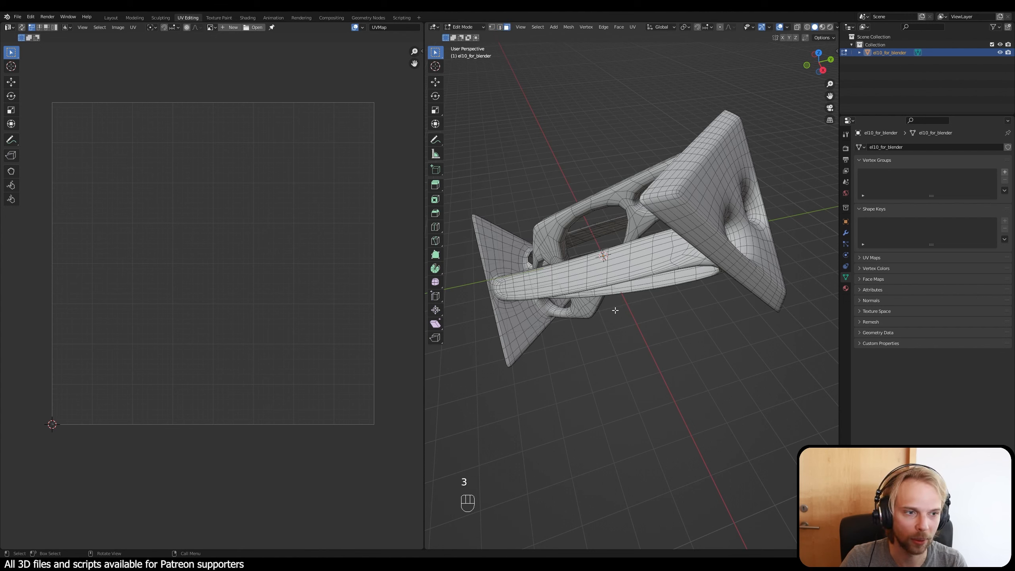
# Step: Try vertex selection mode and set the mesh selection to edges for work on the triangular end plate
pyautogui.press('1')
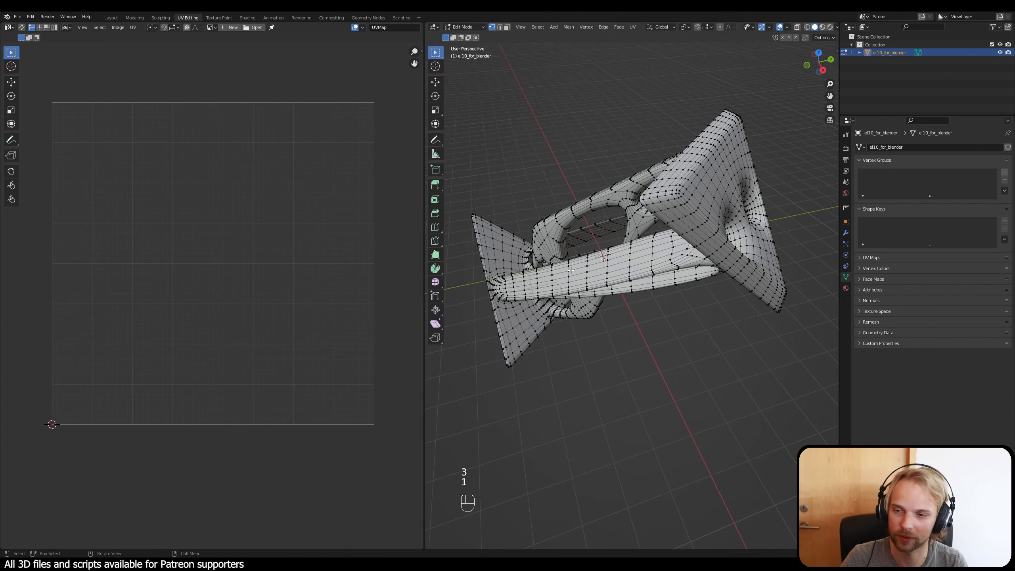
pyautogui.press('2')
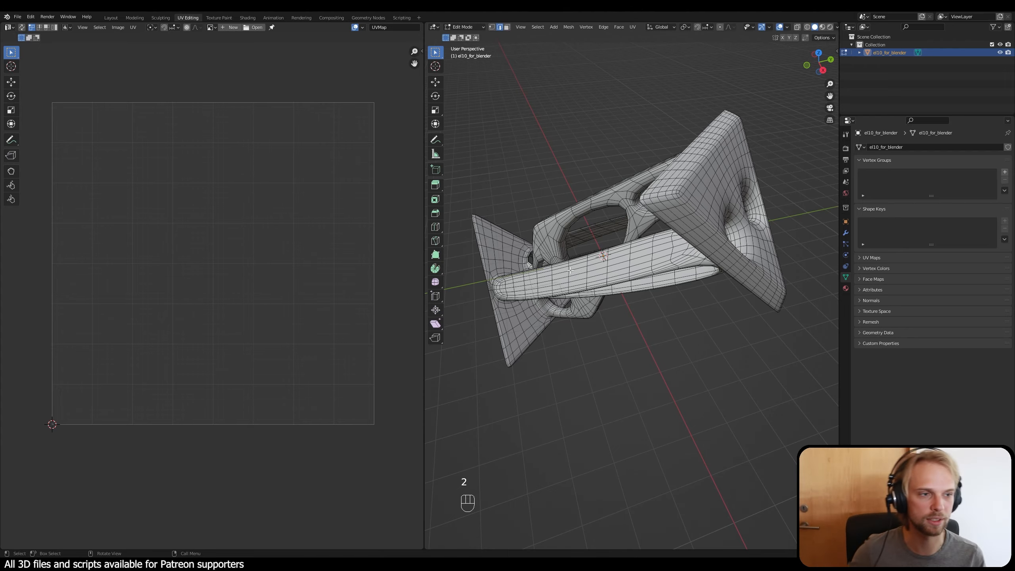
pyautogui.moveTo(570, 270); pyautogui.dragTo(636, 324, button='middle')
pyautogui.scroll(1, 577, 230)
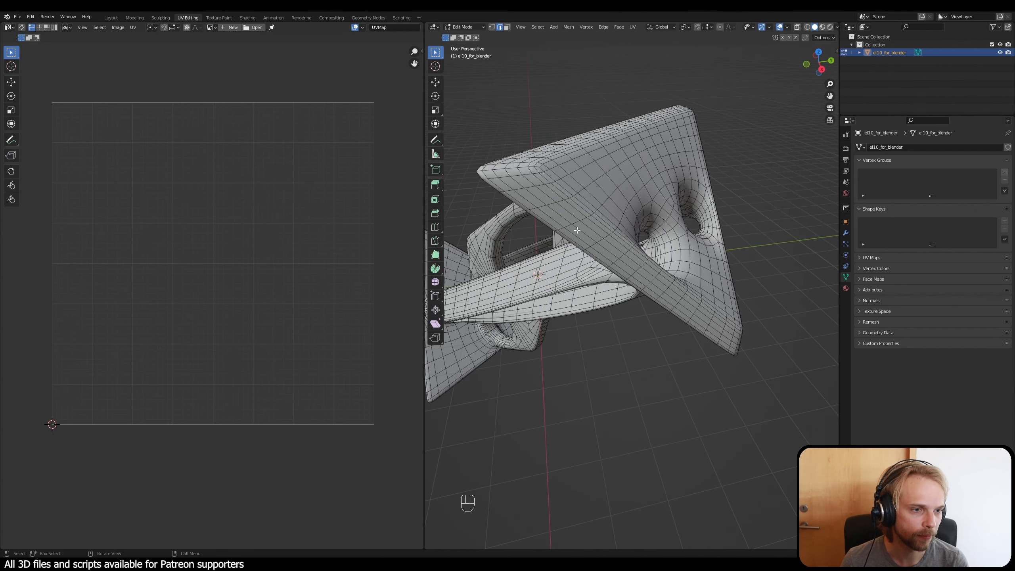
pyautogui.scroll(1, 577, 231)
pyautogui.keyDown('shift'); pyautogui.moveTo(577, 231); pyautogui.dragTo(600, 290, button='middle'); pyautogui.keyUp('shift')
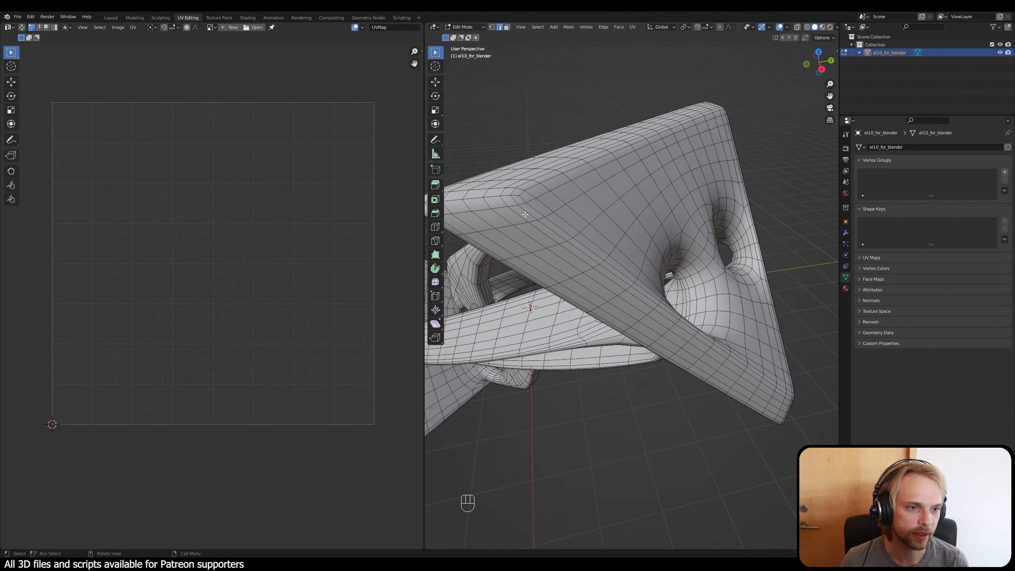
pyautogui.keyDown('shift'); pyautogui.click(561, 238); pyautogui.keyUp('shift')
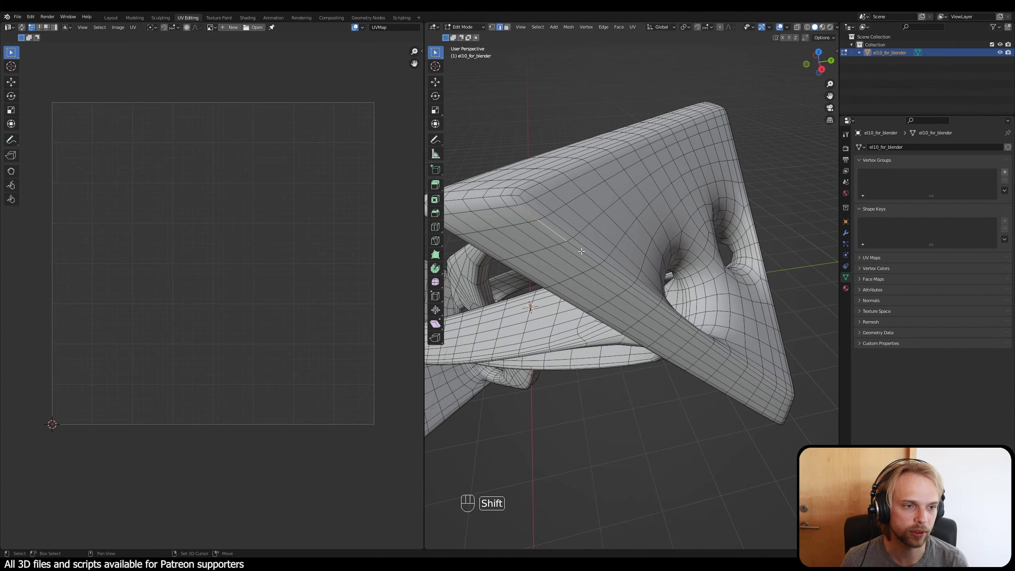
pyautogui.keyDown('shift'); pyautogui.click(581, 251); pyautogui.keyUp('shift')
pyautogui.keyDown('shift'); pyautogui.click(609, 273); pyautogui.keyUp('shift')
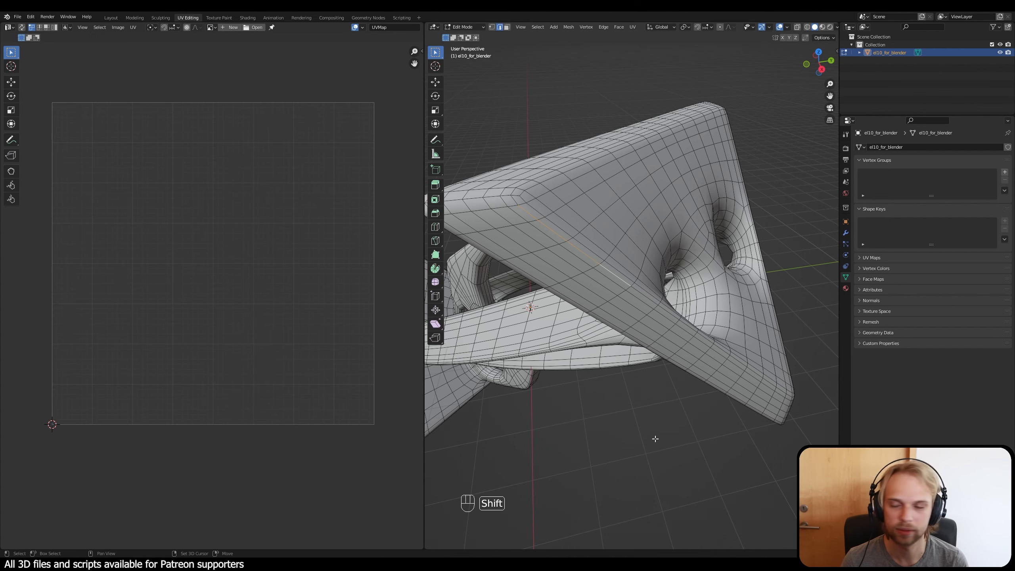
pyautogui.keyDown('shift'); pyautogui.moveTo(655, 439); pyautogui.dragTo(612, 410, button='middle'); pyautogui.keyUp('shift')
pyautogui.keyDown('shift'); pyautogui.click(576, 249); pyautogui.keyUp('shift')
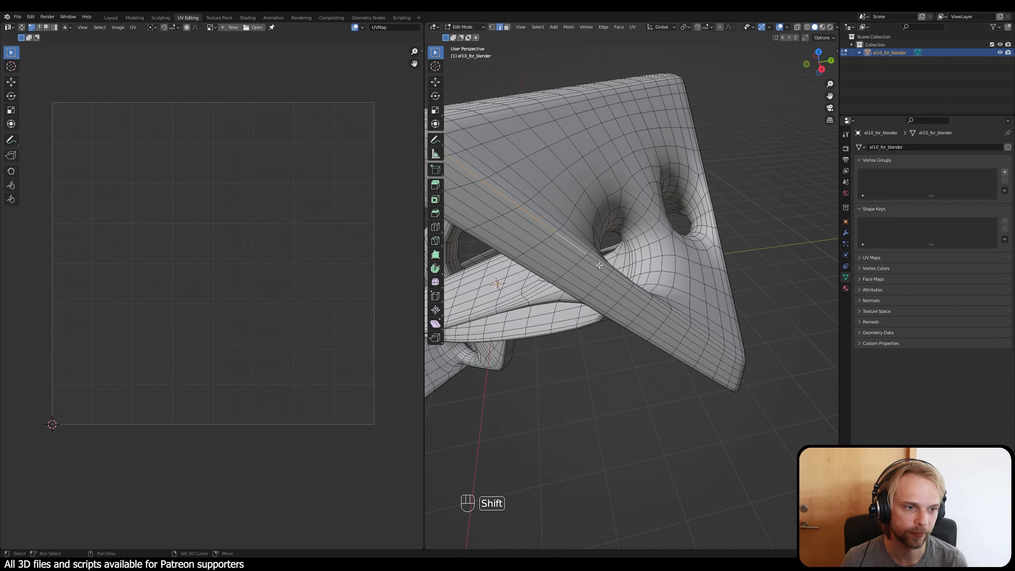
pyautogui.keyDown('shift'); pyautogui.click(601, 265); pyautogui.keyUp('shift')
pyautogui.keyDown('shift'); pyautogui.moveTo(558, 300); pyautogui.dragTo(615, 346, button='middle'); pyautogui.keyUp('shift')
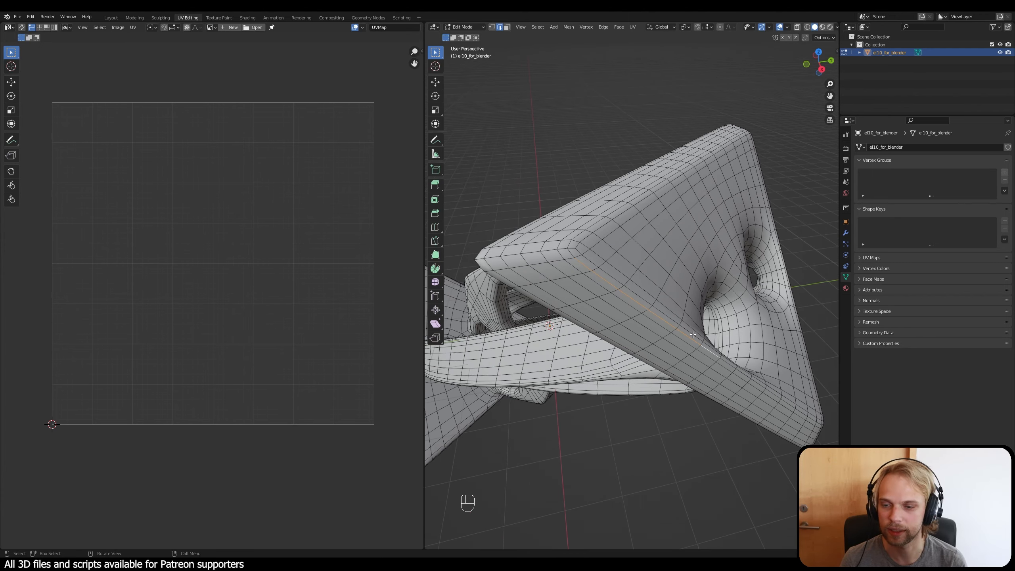
pyautogui.keyDown('shift'); pyautogui.moveTo(692, 332); pyautogui.dragTo(632, 320, button='middle'); pyautogui.keyUp('shift')
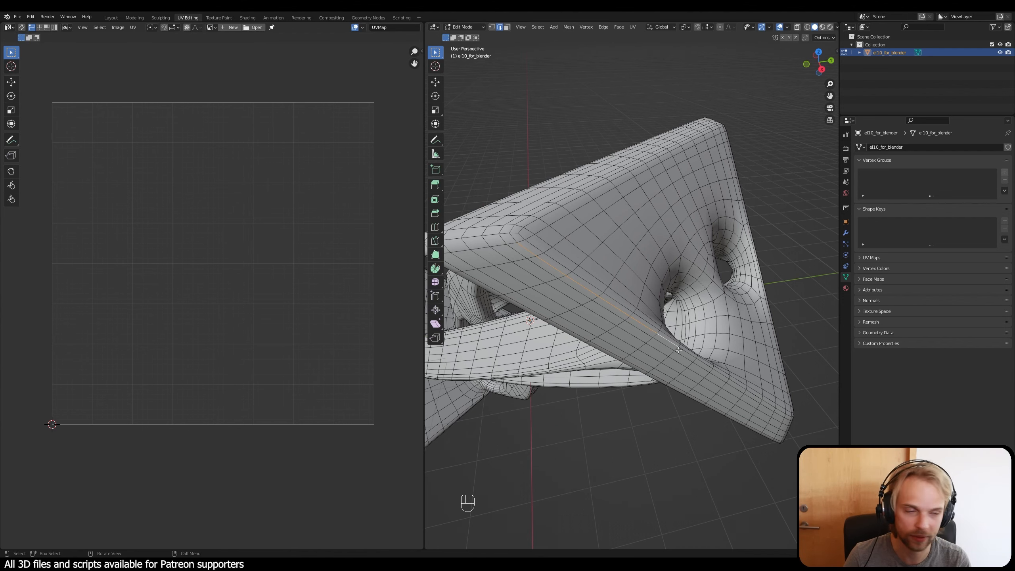
pyautogui.keyDown('shift'); pyautogui.moveTo(684, 346); pyautogui.dragTo(591, 320, button='middle'); pyautogui.keyUp('shift')
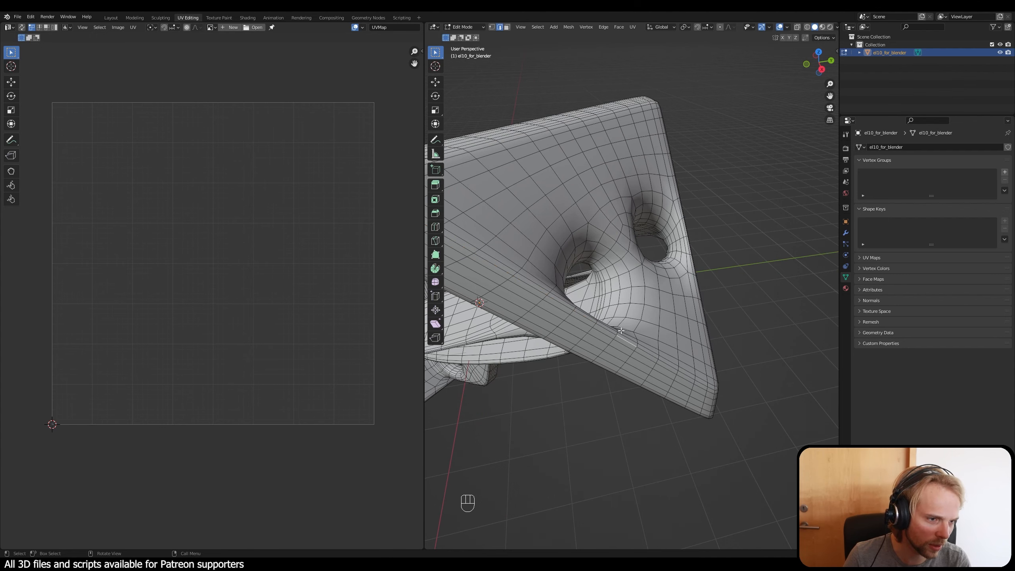
# Step: Select a continuous chain of individual edges along the lower long rim of the triangular plate's outer face, up to its corner
pyautogui.keyDown('shift'); pyautogui.moveTo(482, 226); pyautogui.dragTo(540, 248, button='middle'); pyautogui.keyUp('shift')
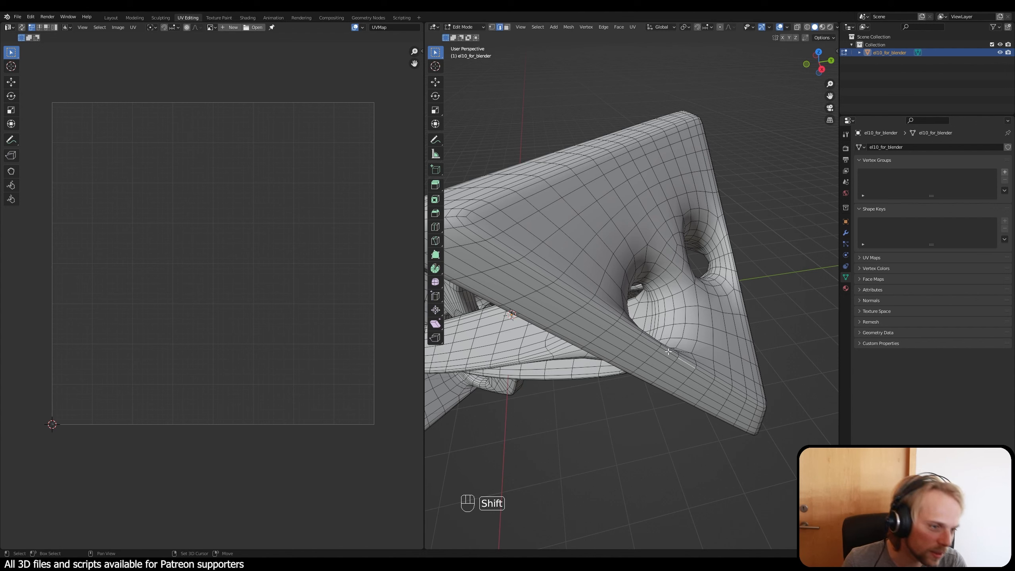
pyautogui.keyDown('shift'); pyautogui.click(649, 341); pyautogui.keyUp('shift')
pyautogui.keyDown('shift'); pyautogui.click(623, 325); pyautogui.keyUp('shift')
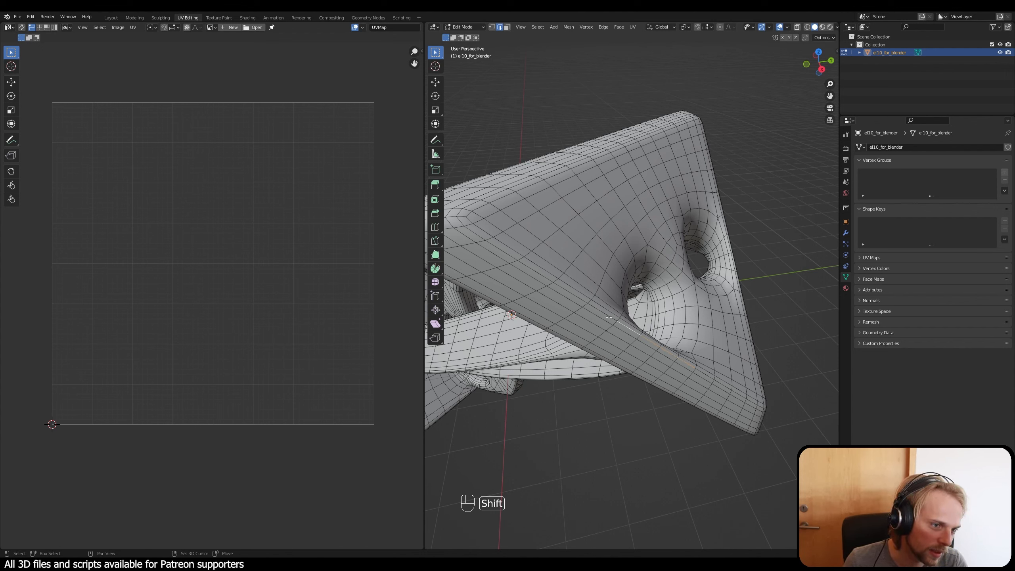
pyautogui.keyDown('shift'); pyautogui.click(606, 315); pyautogui.keyUp('shift')
pyautogui.keyDown('shift'); pyautogui.click(570, 293); pyautogui.keyUp('shift')
pyautogui.keyDown('shift'); pyautogui.click(538, 276); pyautogui.keyUp('shift')
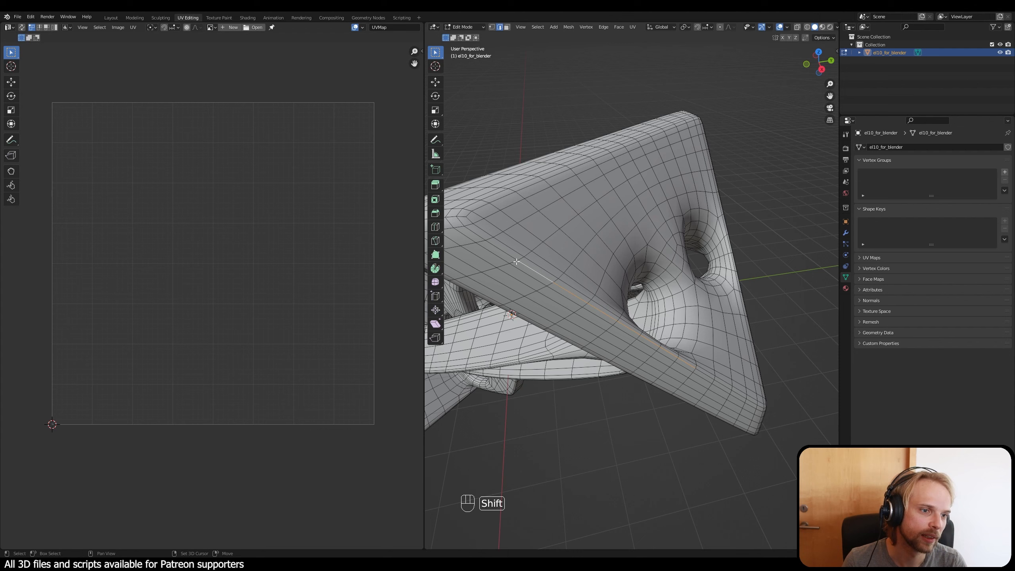
pyautogui.keyDown('shift'); pyautogui.click(498, 248); pyautogui.keyUp('shift')
pyautogui.keyDown('shift'); pyautogui.click(471, 231); pyautogui.keyUp('shift')
pyautogui.keyDown('shift'); pyautogui.moveTo(580, 310); pyautogui.dragTo(585, 300, button='middle'); pyautogui.keyUp('shift')
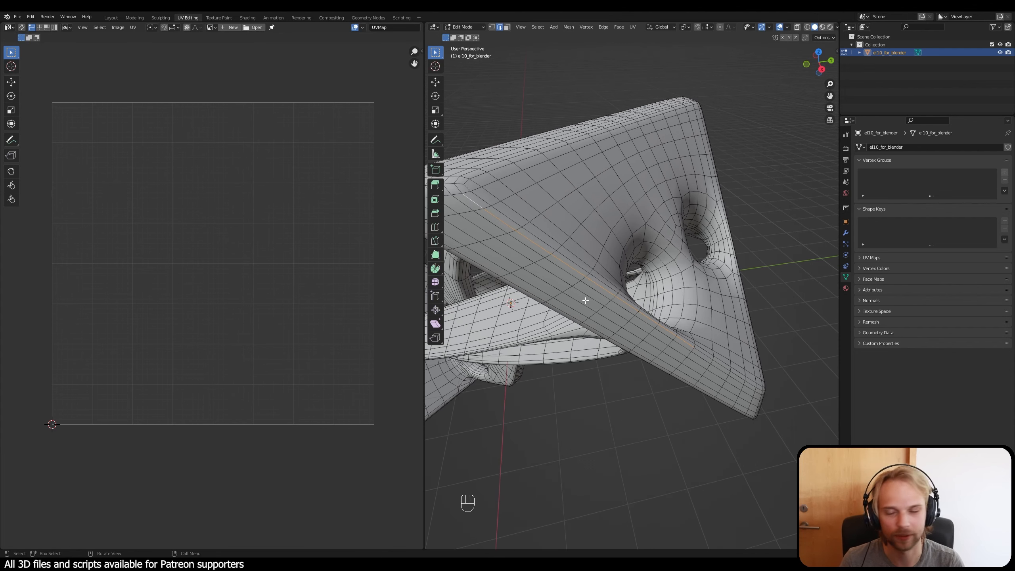
# Step: Mark the selected chain of rim edges as a seam and clear the selection
pyautogui.hotkey('ctrl', 'e')
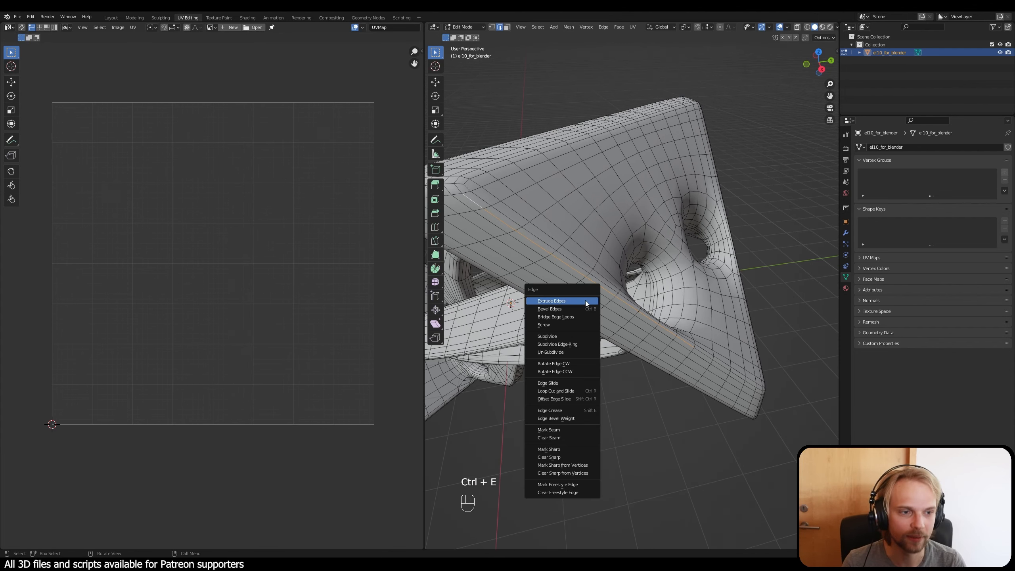
pyautogui.hotkey('ctrl', 'e')
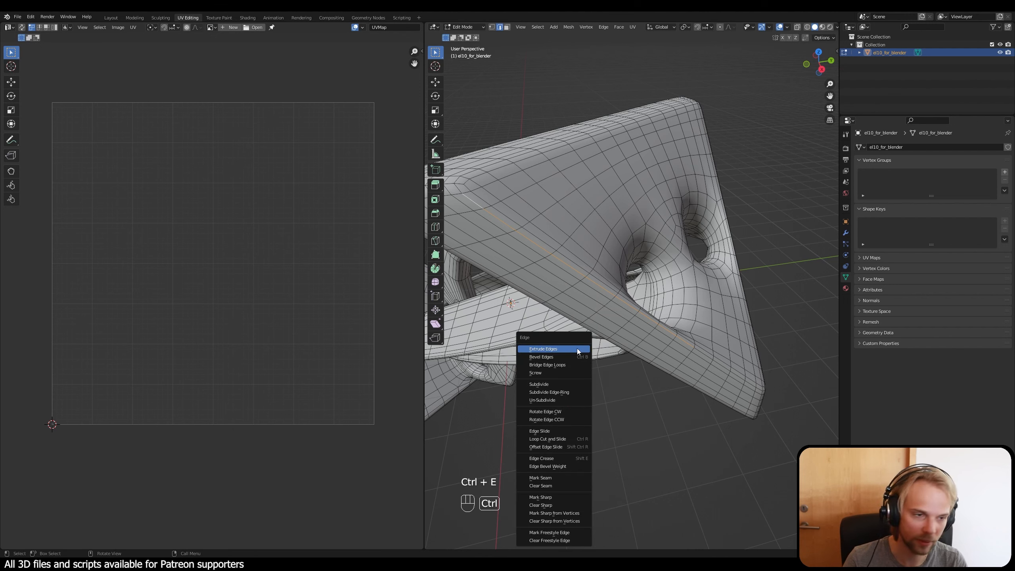
pyautogui.click(556, 479)
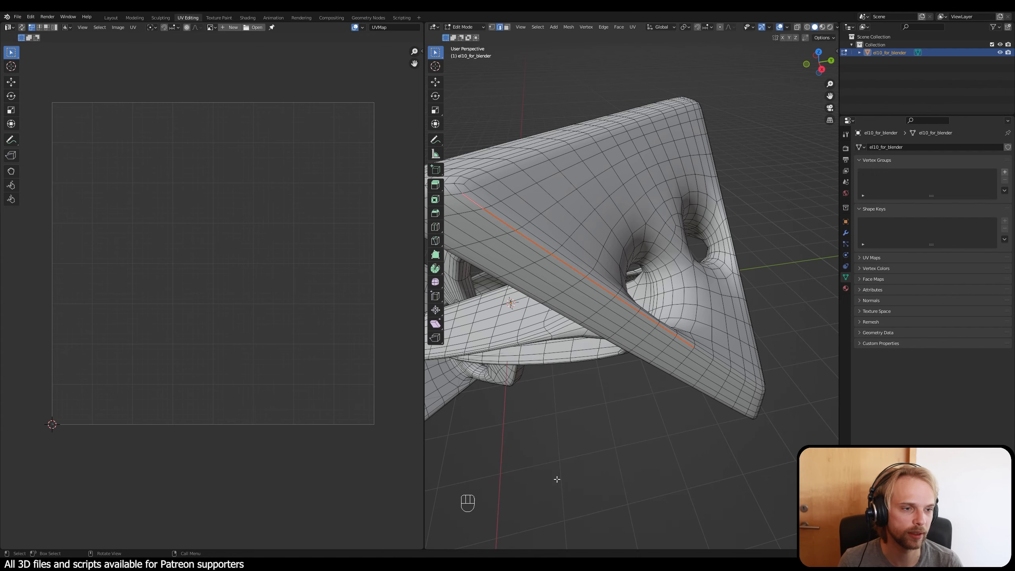
pyautogui.click(615, 416)
pyautogui.moveTo(618, 411); pyautogui.dragTo(642, 398, button='middle')
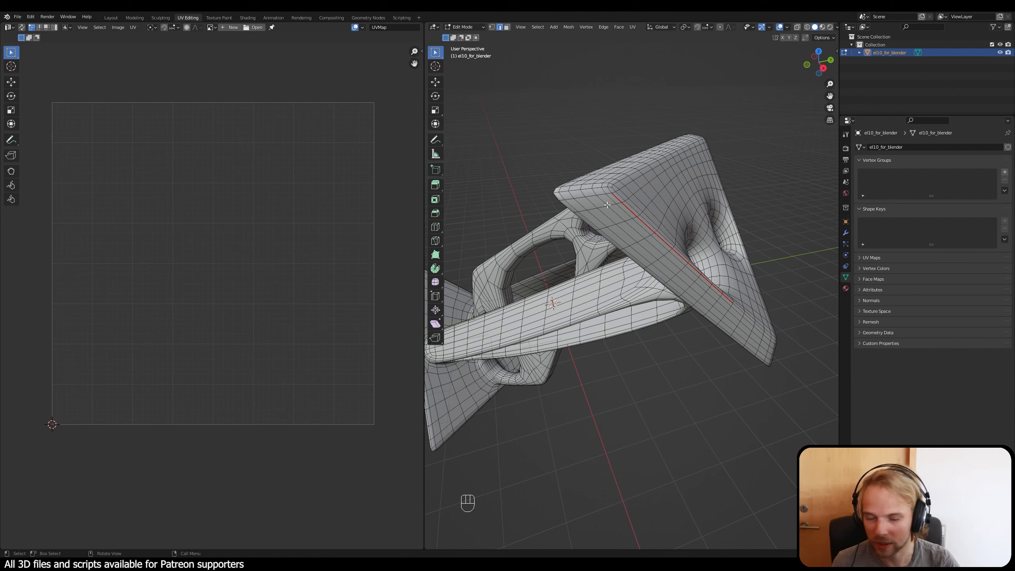
pyautogui.moveTo(676, 269); pyautogui.dragTo(704, 316, button='middle')
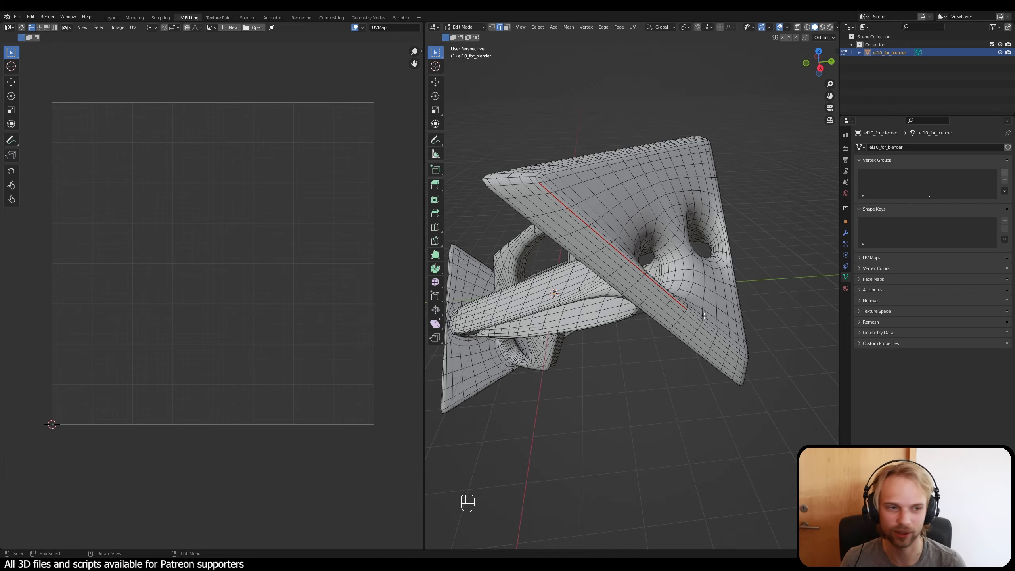
pyautogui.keyDown('shift'); pyautogui.moveTo(704, 316); pyautogui.dragTo(626, 314, button='middle'); pyautogui.keyUp('shift')
pyautogui.keyDown('shift'); pyautogui.moveTo(626, 314); pyautogui.dragTo(700, 282, button='middle'); pyautogui.keyUp('shift')
pyautogui.moveTo(604, 236); pyautogui.dragTo(594, 237, button='middle')
pyautogui.scroll(2, 591, 235)
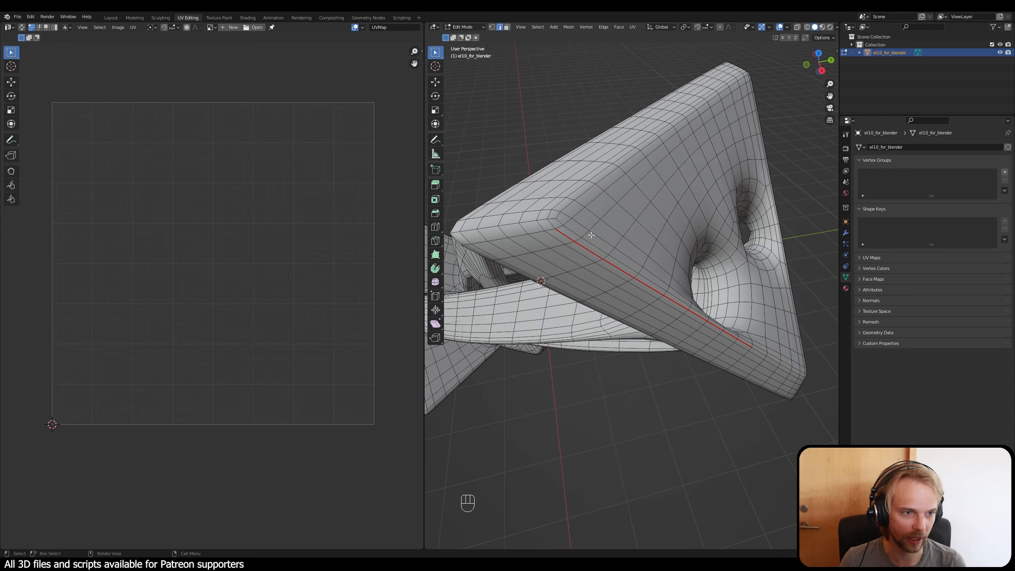
pyautogui.keyDown('alt'); pyautogui.click(568, 204); pyautogui.keyUp('alt')
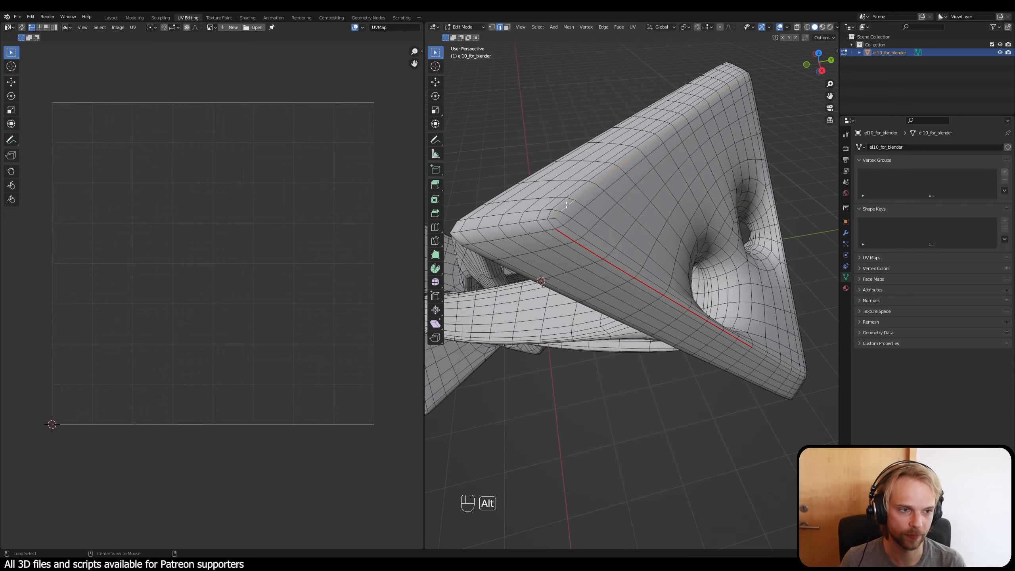
pyautogui.moveTo(568, 204); pyautogui.dragTo(776, 120, button='middle')
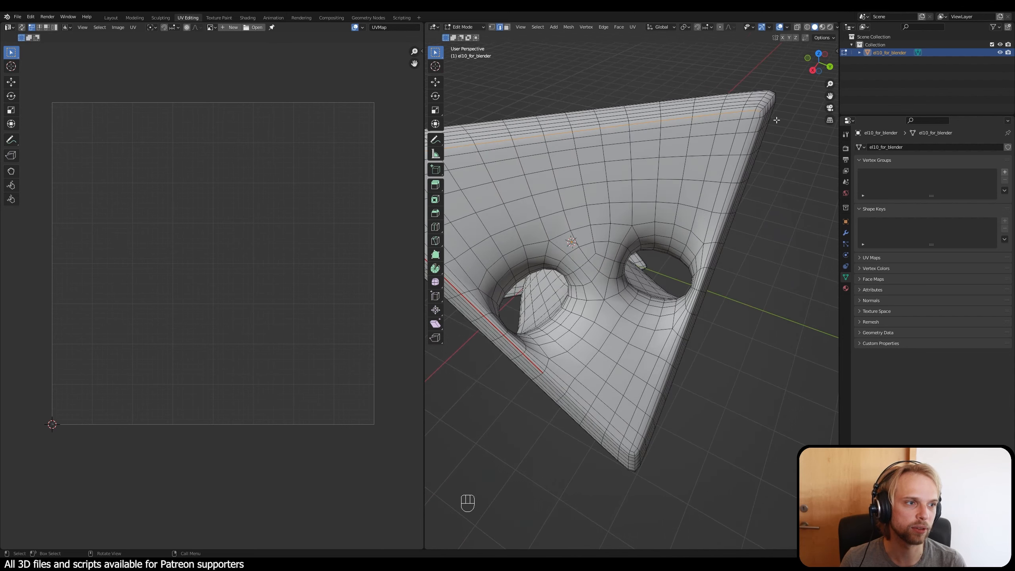
pyautogui.moveTo(731, 155); pyautogui.dragTo(496, 230, button='middle')
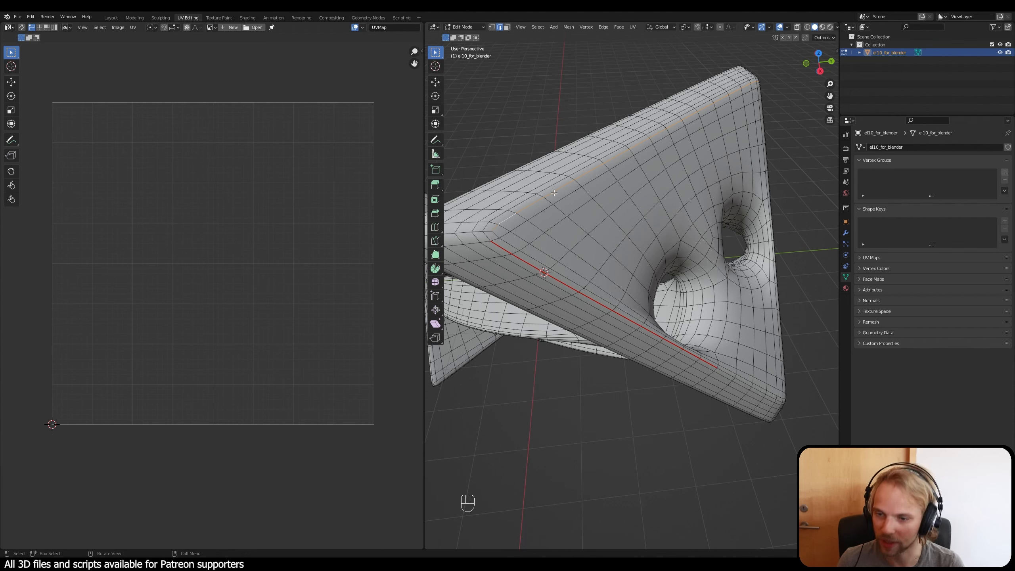
pyautogui.hotkey('alt', 'a')
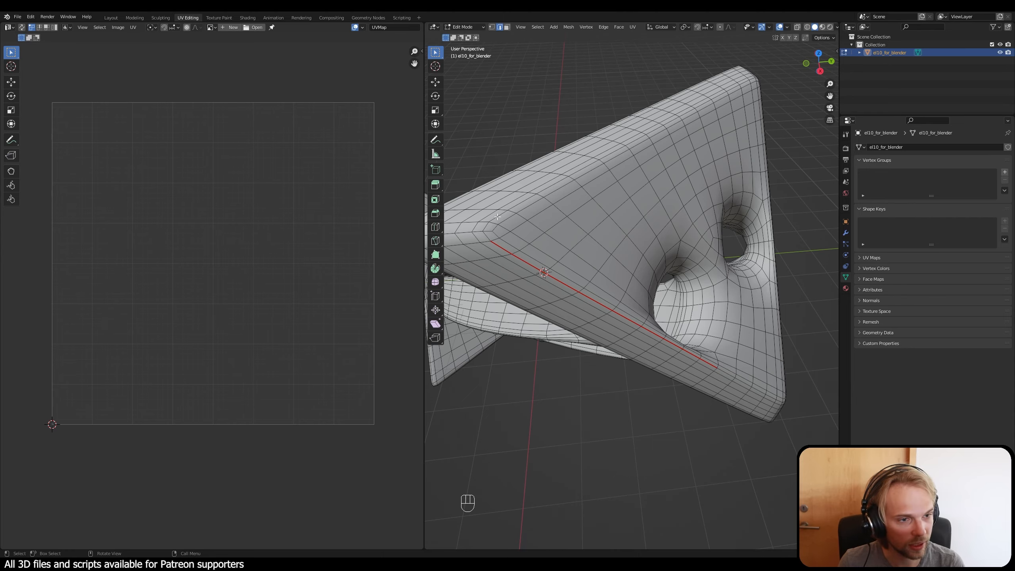
# Step: Select the whole edge loop around the triangular plate's outer face and widen the 3D viewport
pyautogui.keyDown('alt'); pyautogui.click(497, 216); pyautogui.keyUp('alt')
pyautogui.moveTo(497, 217); pyautogui.dragTo(474, 166, button='middle')
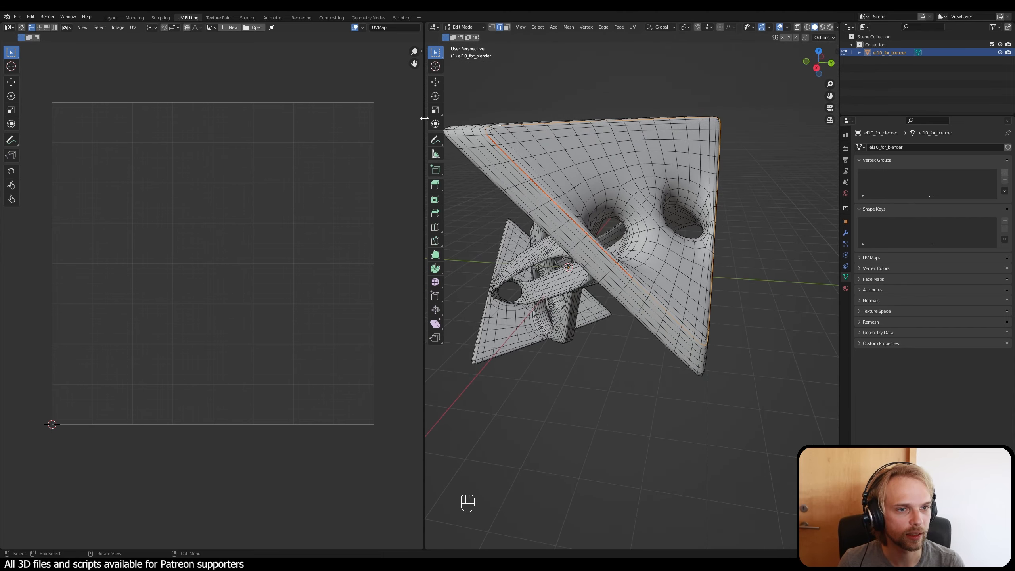
pyautogui.moveTo(424, 118); pyautogui.dragTo(189, 136)
pyautogui.moveTo(444, 170); pyautogui.dragTo(406, 260, button='middle')
pyautogui.scroll(1, 465, 190)
pyautogui.moveTo(654, 328)
pyautogui.mouseDown(button='middle')
pyautogui.moveTo(626, 310)
pyautogui.moveTo(644, 322)
pyautogui.mouseUp(button='middle')
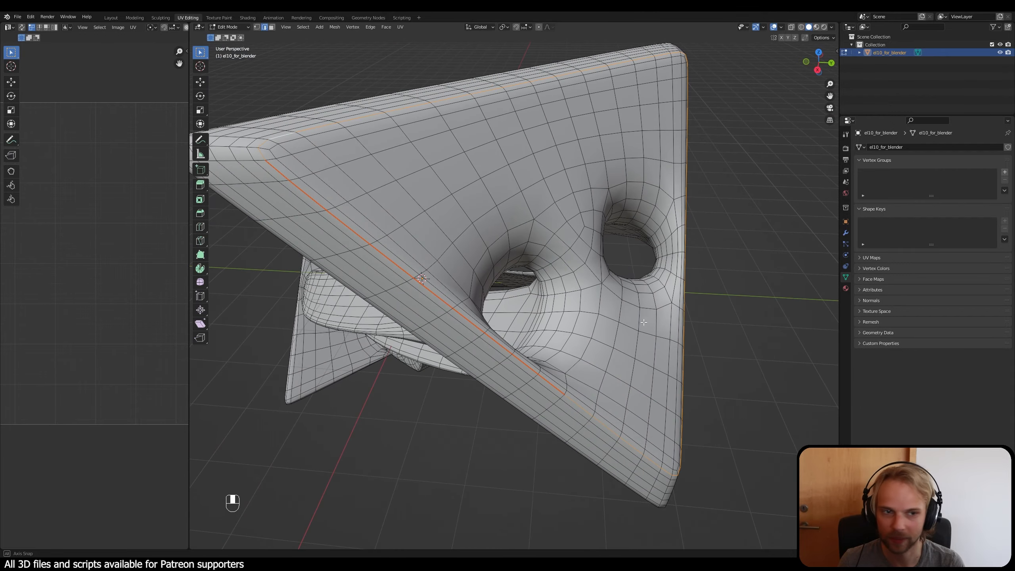
# Step: Mark the edge loop around the plate's outer face as a seam and clear the selection
pyautogui.hotkey('ctrl', 'e')
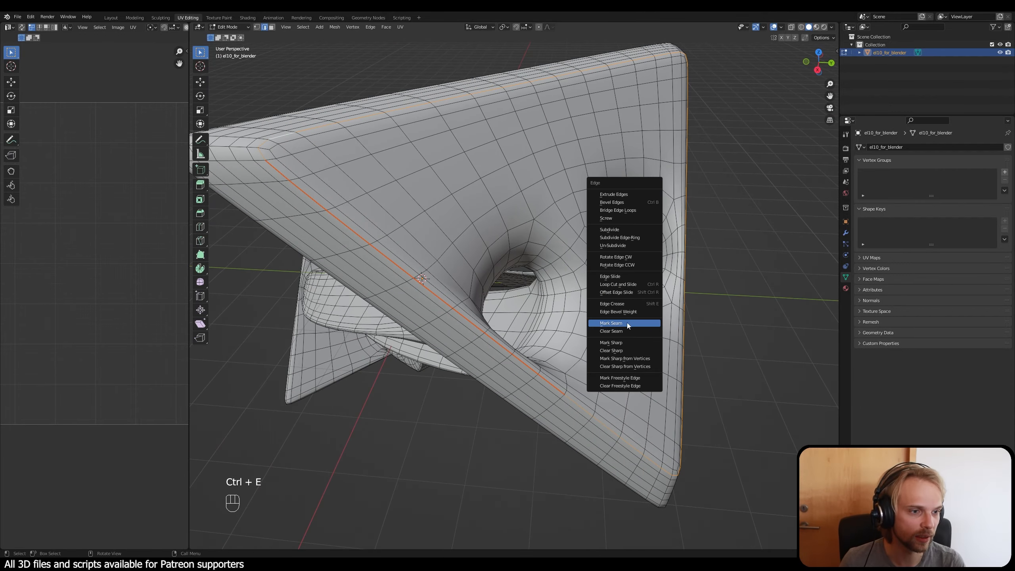
pyautogui.click(626, 323)
pyautogui.click(427, 479)
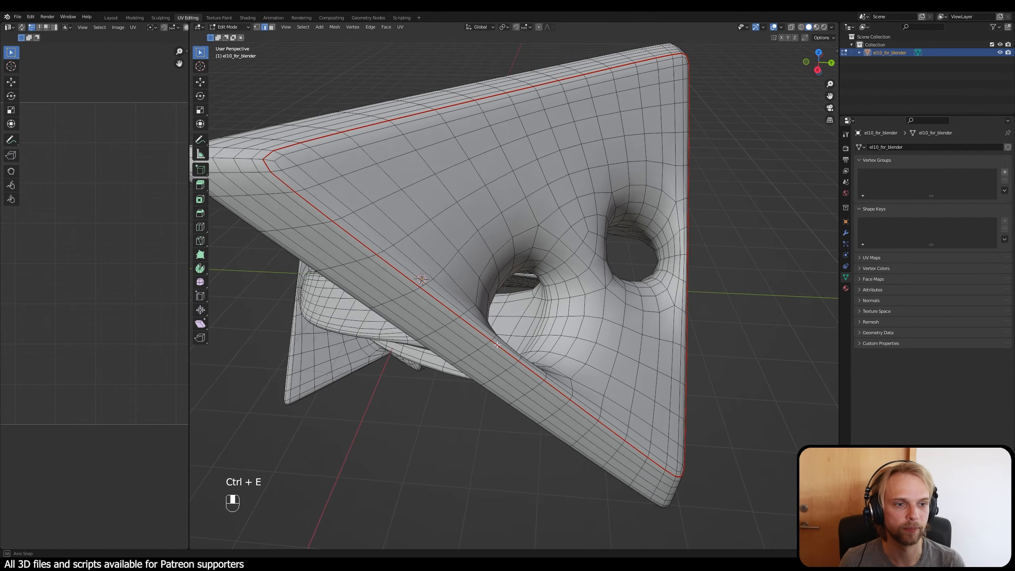
# Step: Examine the seam around the triangular plate and the arms joining the plate from behind
pyautogui.moveTo(427, 479); pyautogui.dragTo(493, 332, button='middle')
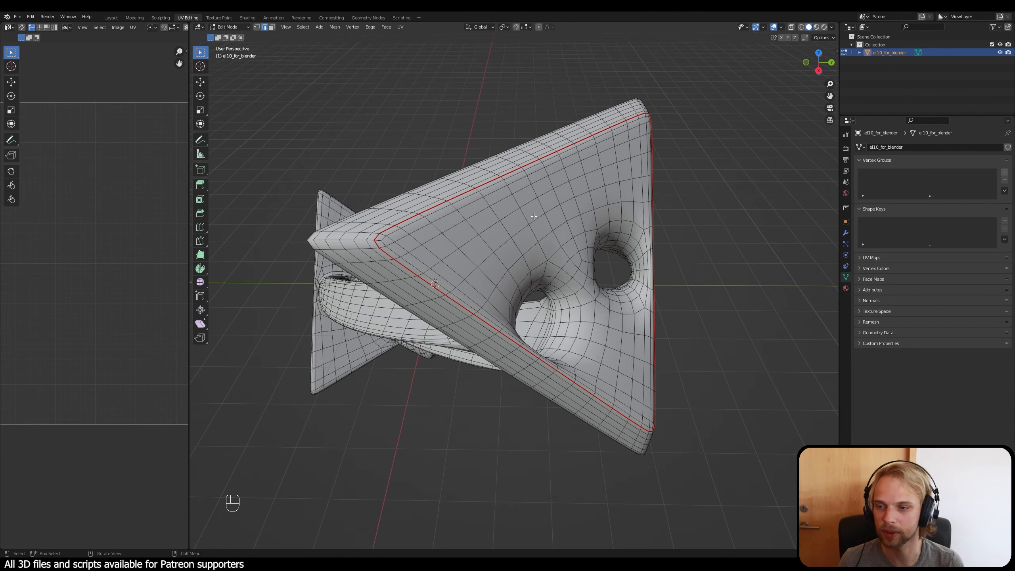
pyautogui.moveTo(531, 220); pyautogui.dragTo(445, 247, button='middle')
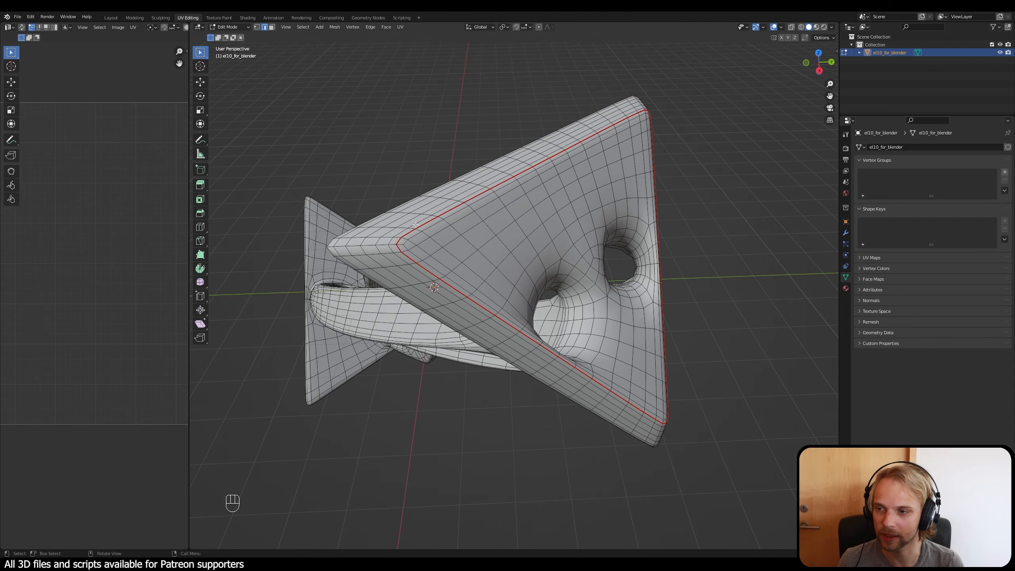
pyautogui.moveTo(483, 279); pyautogui.dragTo(602, 232, button='middle')
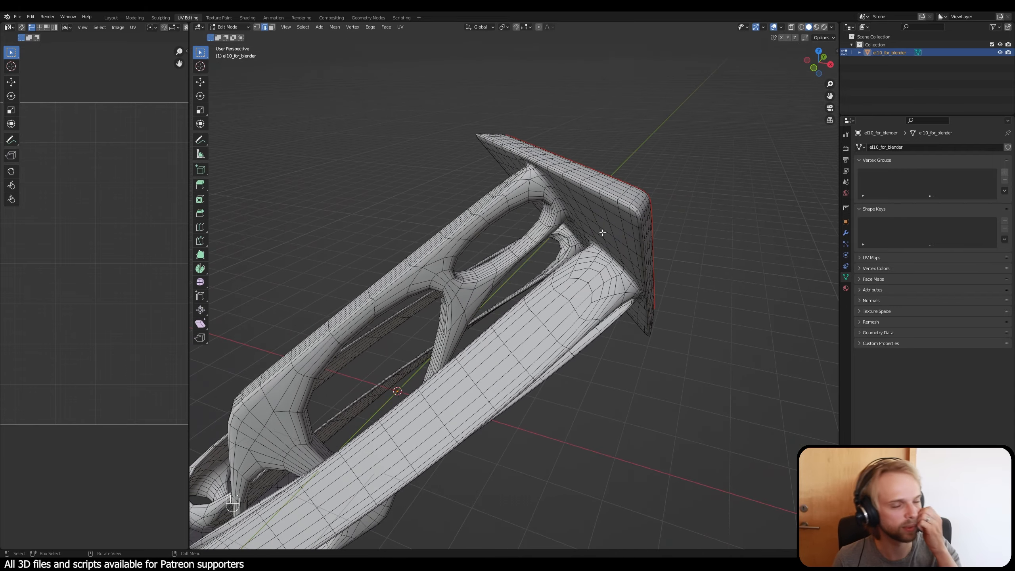
pyautogui.moveTo(626, 170); pyautogui.dragTo(461, 204, button='middle')
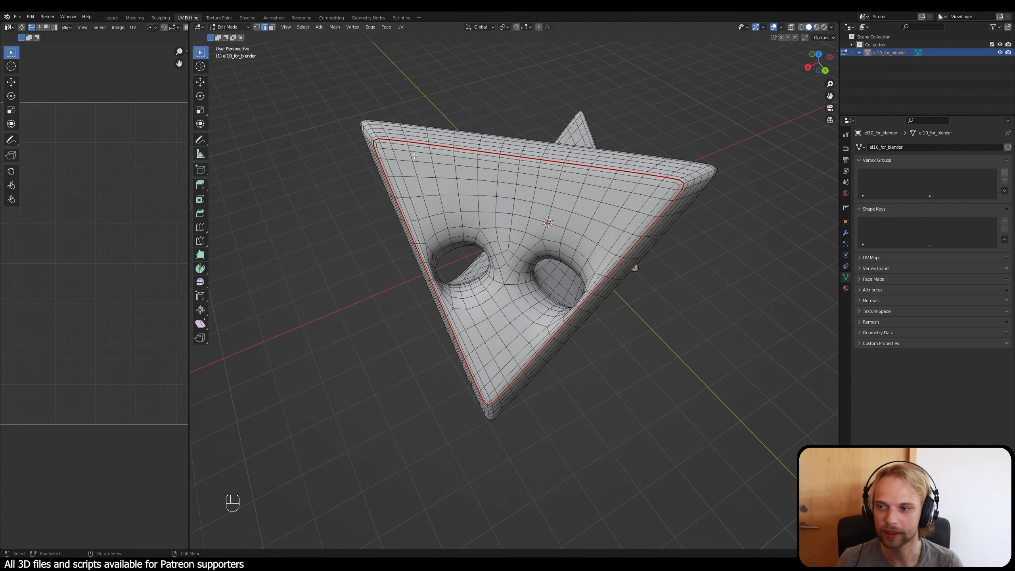
pyautogui.moveTo(414, 156); pyautogui.dragTo(656, 309, button='middle')
pyautogui.scroll(4, 392, 160)
pyautogui.scroll(-6, 488, 287)
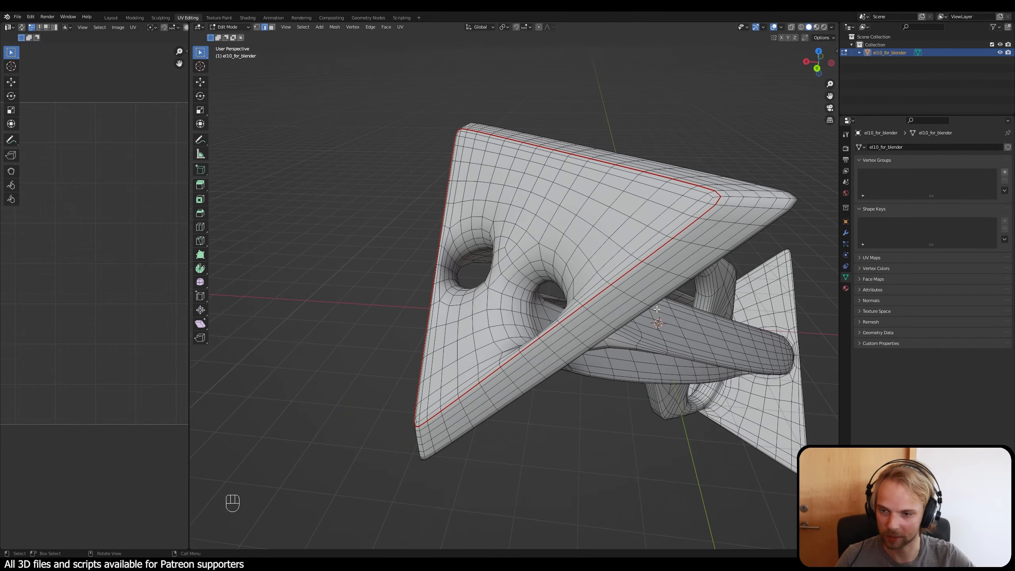
# Step: Select the edge loops running around the inside of both holes in the triangular plate
pyautogui.moveTo(408, 260); pyautogui.dragTo(515, 352, button='middle')
pyautogui.scroll(3, 446, 268)
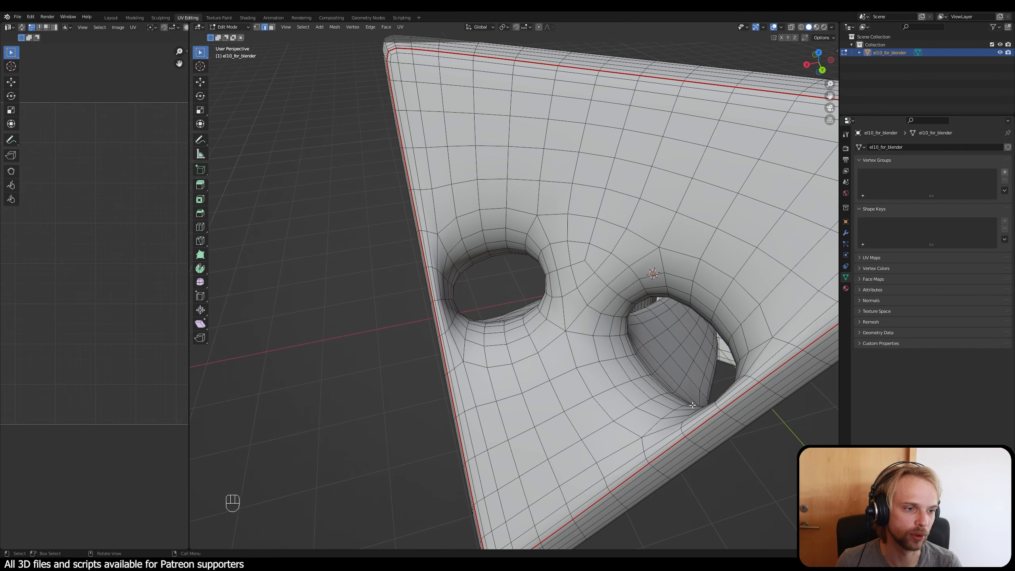
pyautogui.keyDown('alt'); pyautogui.click(470, 236); pyautogui.keyUp('alt')
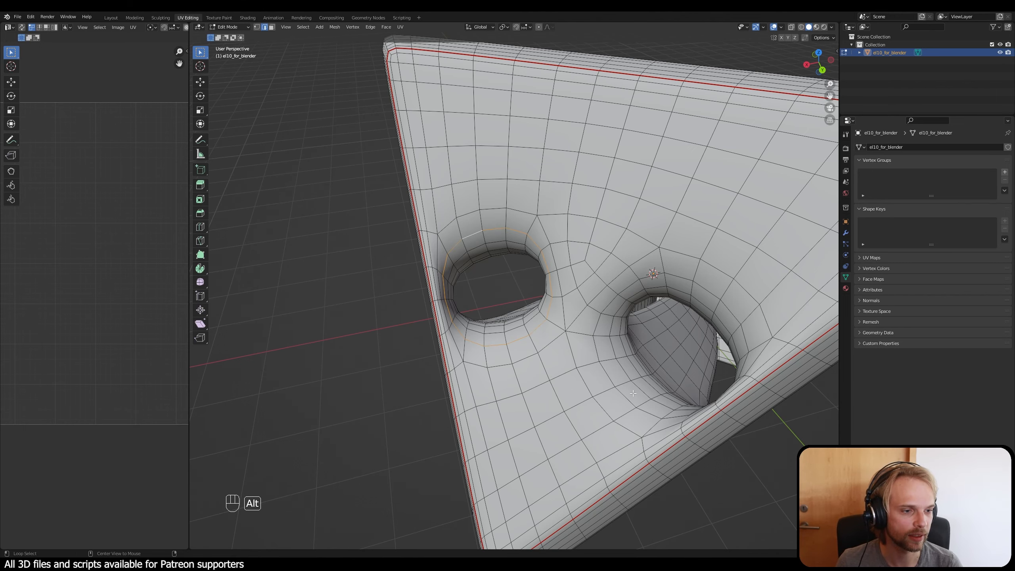
pyautogui.moveTo(634, 393); pyautogui.dragTo(518, 243, button='middle')
pyautogui.scroll(1, 612, 261)
pyautogui.keyDown('alt'); pyautogui.click(650, 252); pyautogui.keyUp('alt')
pyautogui.scroll(-2, 651, 252)
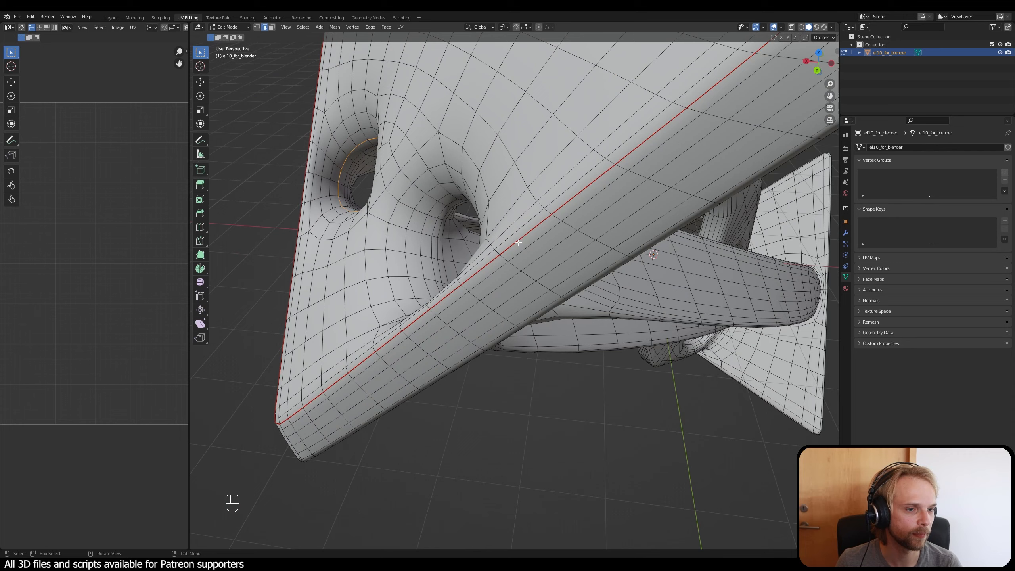
pyautogui.keyDown('alt'); pyautogui.click(431, 227); pyautogui.keyUp('alt')
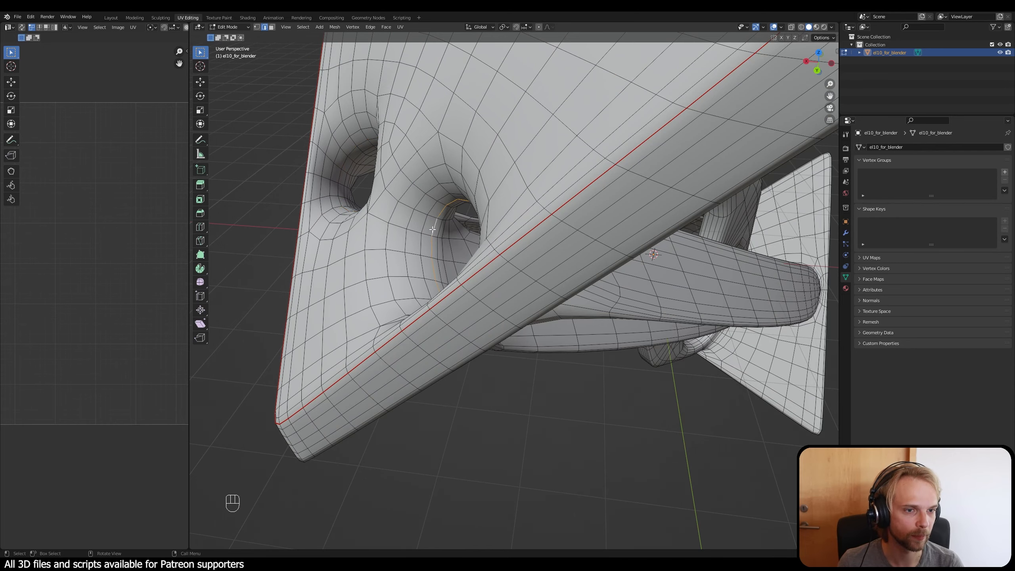
pyautogui.moveTo(431, 227); pyautogui.dragTo(547, 295, button='middle')
pyautogui.scroll(2, 484, 237)
pyautogui.scroll(2, 550, 300)
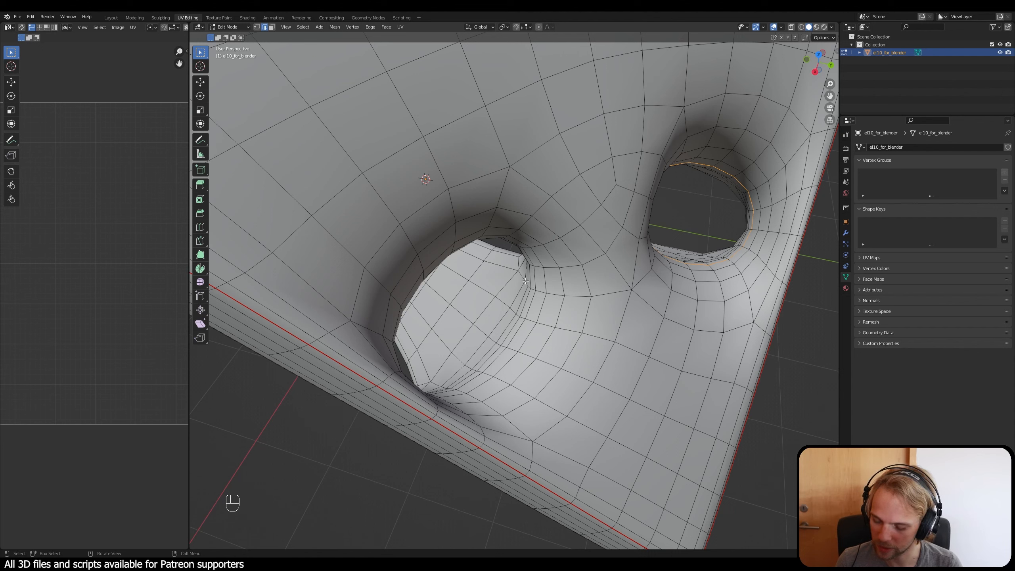
pyautogui.keyDown('alt'); pyautogui.keyDown('shift'); pyautogui.click(530, 304); pyautogui.keyUp('shift'); pyautogui.keyUp('alt')
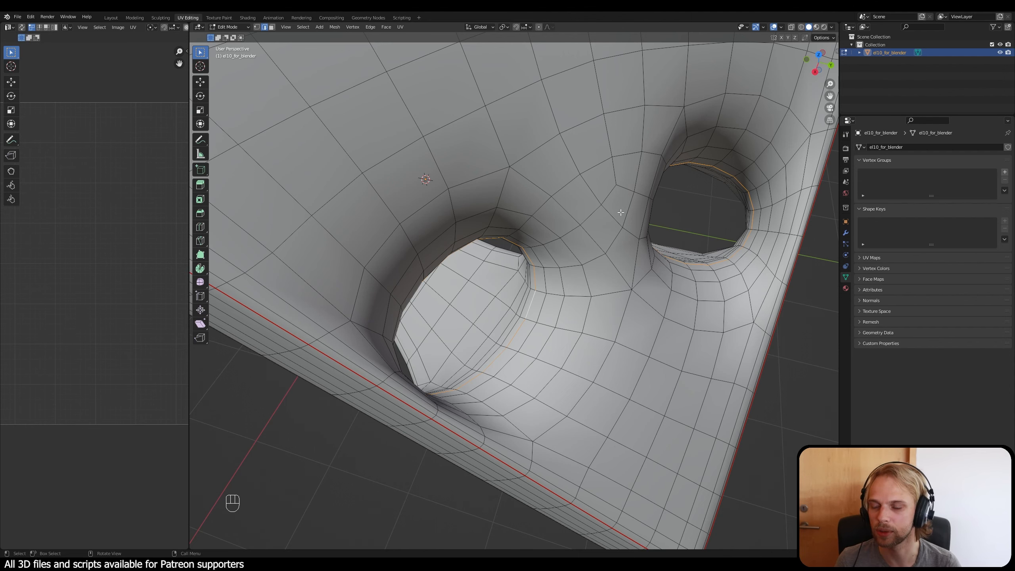
# Step: Mark the edge loops inside both holes as seams and clear the selection
pyautogui.moveTo(504, 308); pyautogui.dragTo(538, 308, button='middle')
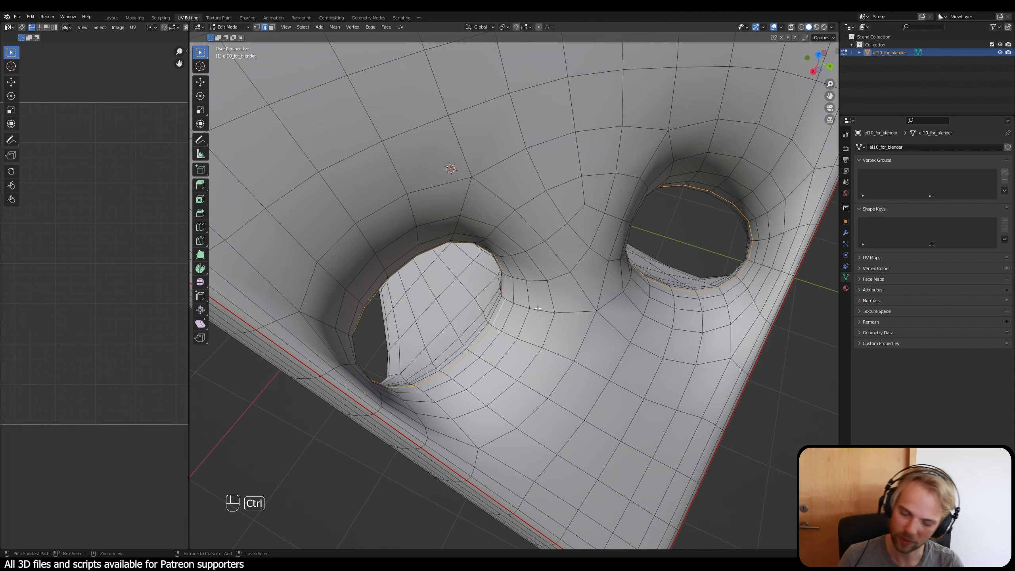
pyautogui.hotkey('ctrl', 'e')
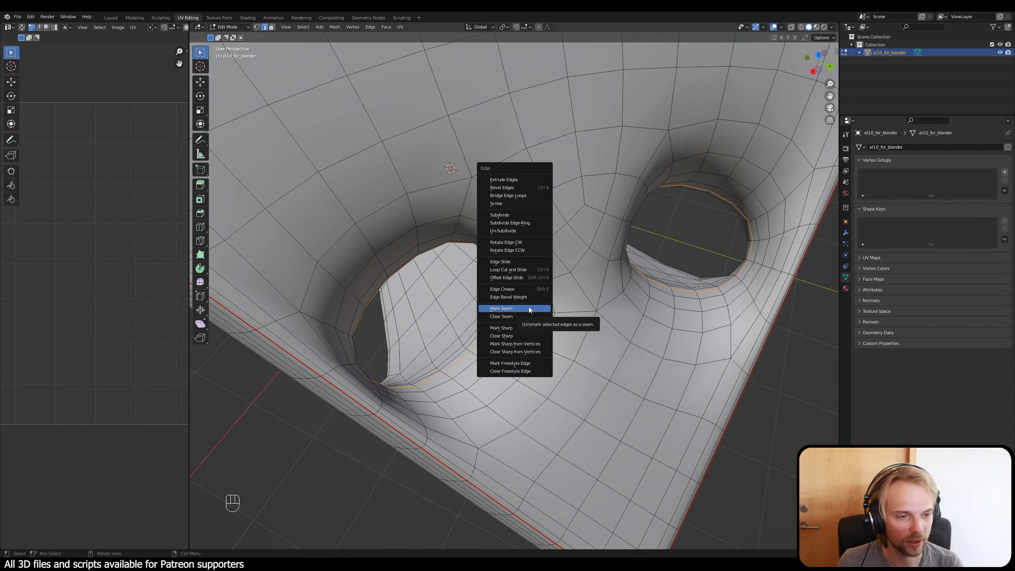
pyautogui.click(528, 307)
pyautogui.hotkey('alt', 'a')
pyautogui.moveTo(514, 322)
pyautogui.mouseDown(button='middle')
pyautogui.moveTo(416, 215)
pyautogui.moveTo(460, 238)
pyautogui.moveTo(511, 321)
pyautogui.mouseUp(button='middle')
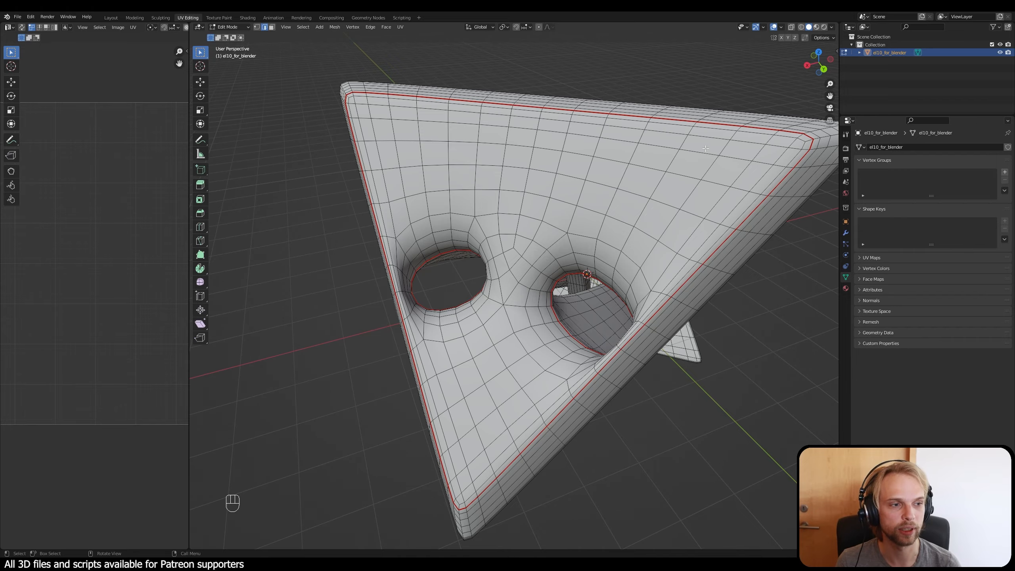
# Step: Widen the UV editor until the whole UV square fits beside the 3D viewport
pyautogui.moveTo(696, 143); pyautogui.dragTo(468, 214, button='middle')
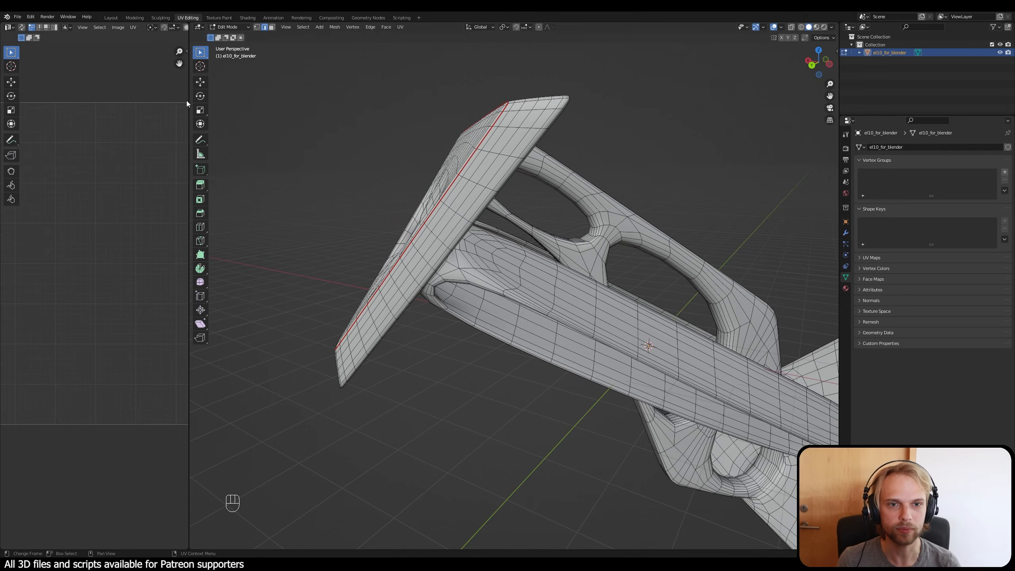
pyautogui.moveTo(189, 100); pyautogui.dragTo(420, 132)
pyautogui.moveTo(523, 178); pyautogui.dragTo(572, 262, button='middle')
pyautogui.keyDown('shift'); pyautogui.moveTo(650, 356); pyautogui.dragTo(632, 309, button='middle'); pyautogui.keyUp('shift')
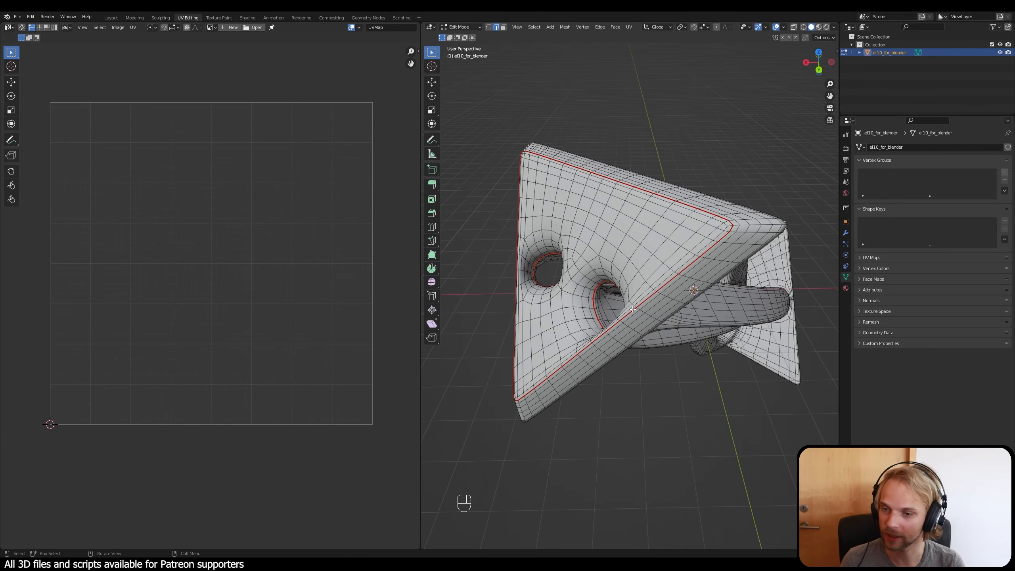
# Step: Select the entire mesh and unwrap its UVs along the marked seams
pyautogui.press('a')
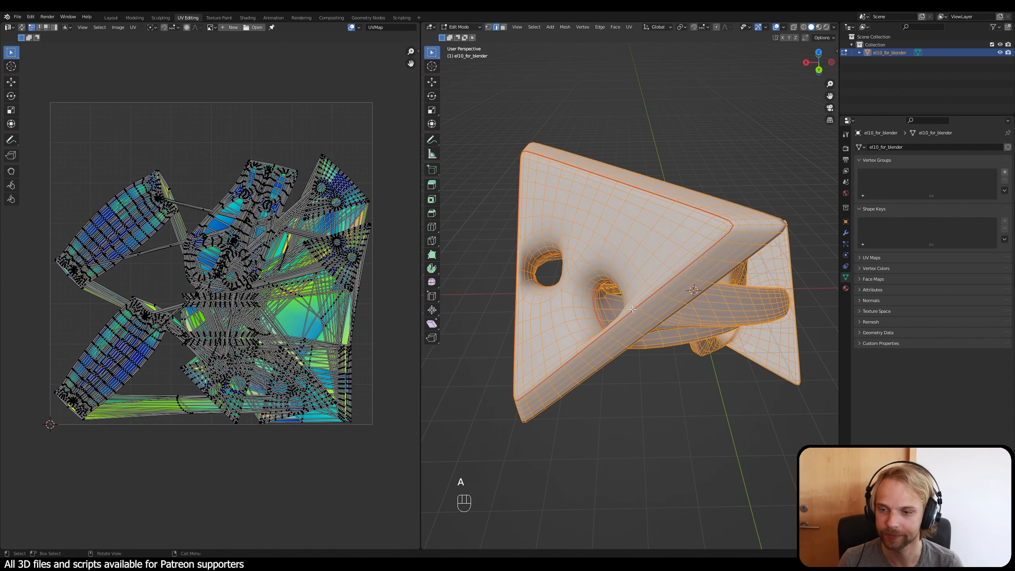
pyautogui.moveTo(633, 309); pyautogui.dragTo(640, 334, button='middle')
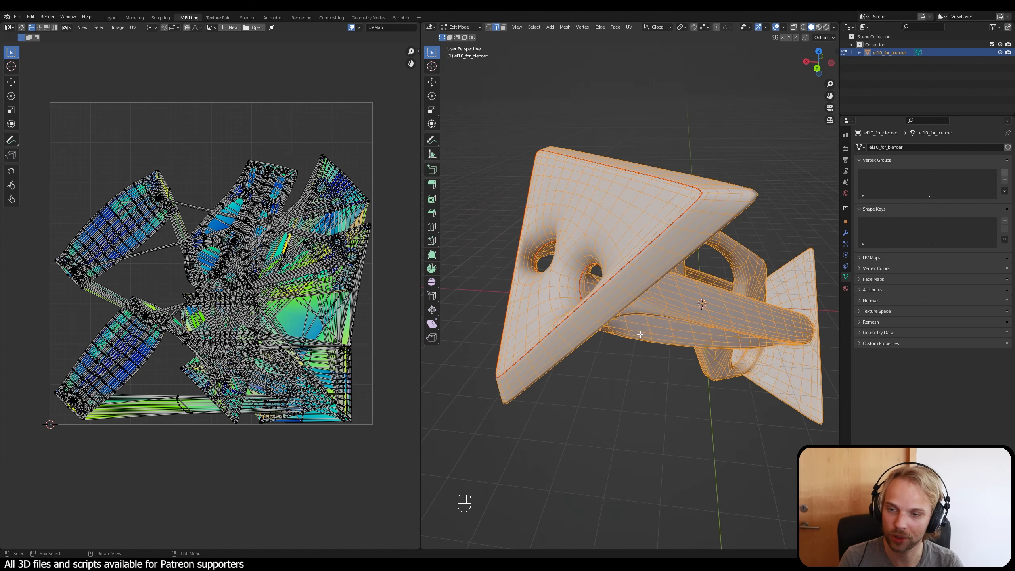
pyautogui.press('u')
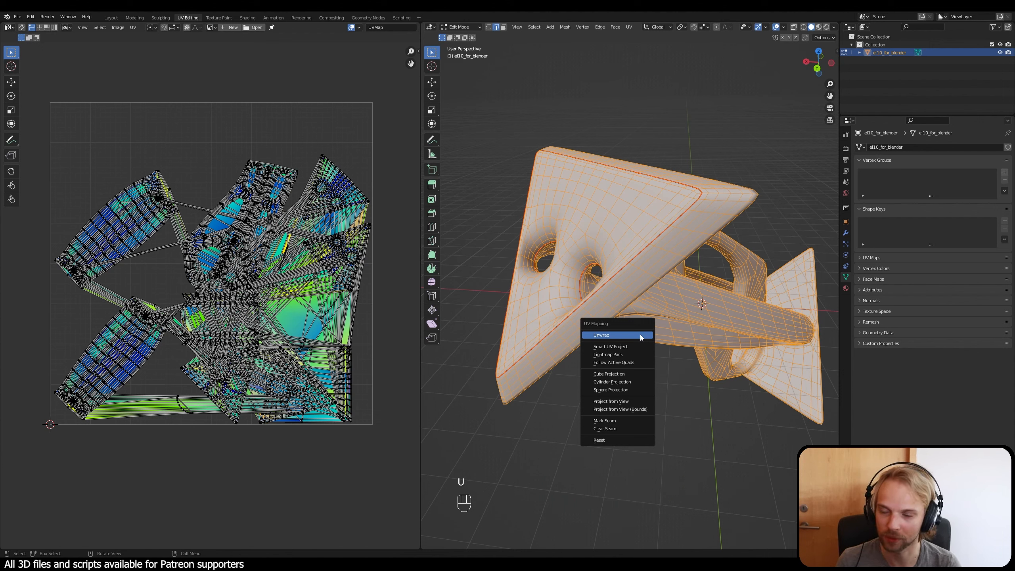
pyautogui.click(608, 337)
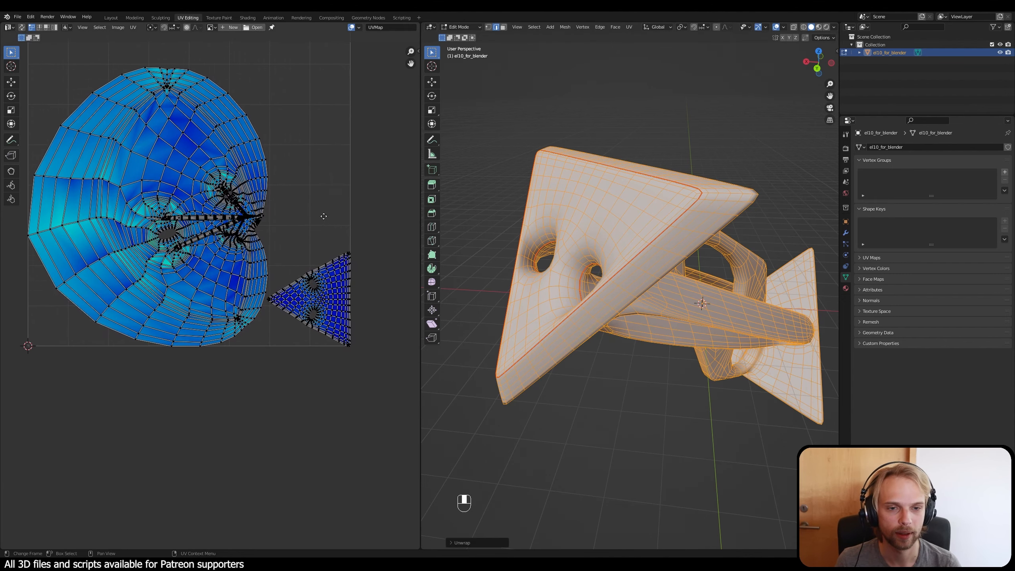
# Step: Examine the stretching on the unwrapped triangular plate island and on the large island holding the remaining geometry
pyautogui.scroll(3, 325, 314)
pyautogui.moveTo(326, 314); pyautogui.dragTo(117, 260, button='middle')
pyautogui.scroll(2, 237, 257)
pyautogui.moveTo(262, 252); pyautogui.dragTo(189, 302, button='middle')
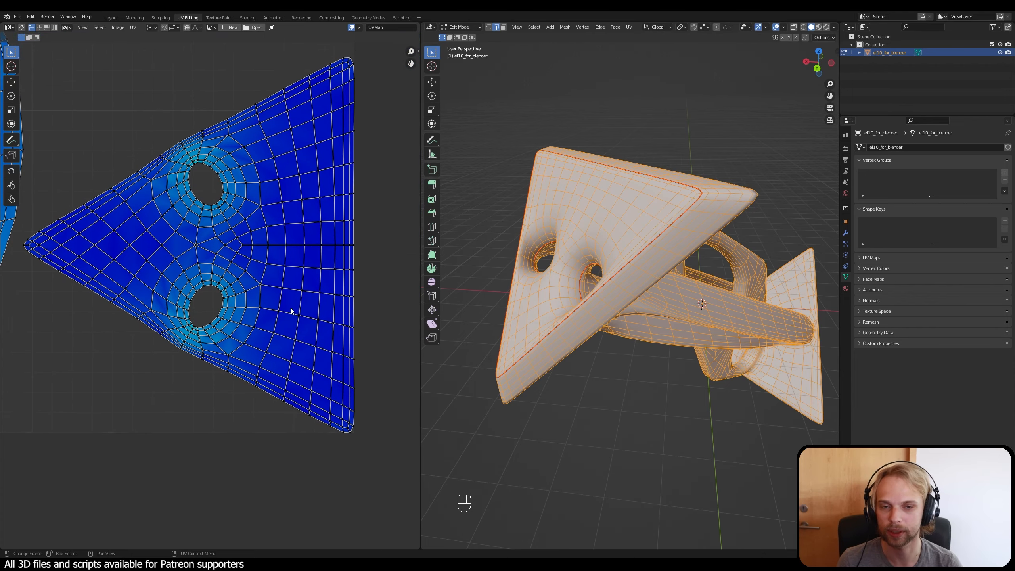
pyautogui.scroll(-5, 280, 296)
pyautogui.moveTo(153, 193); pyautogui.dragTo(305, 249, button='middle')
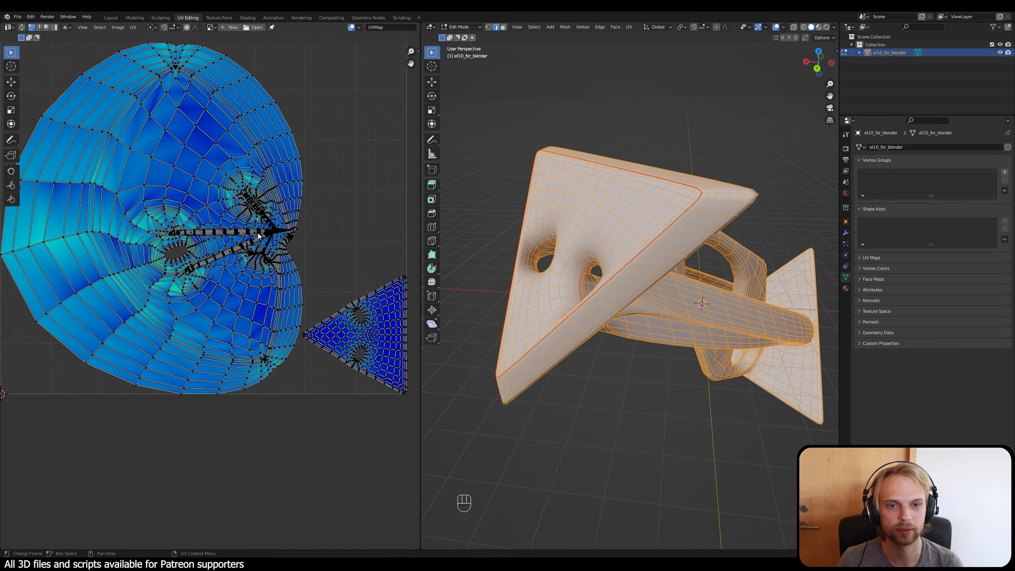
pyautogui.scroll(4, 208, 216)
pyautogui.scroll(-2, 90, 195)
pyautogui.keyDown('shift'); pyautogui.moveTo(327, 183); pyautogui.dragTo(280, 206, button='middle'); pyautogui.keyUp('shift')
pyautogui.scroll(2, 284, 206)
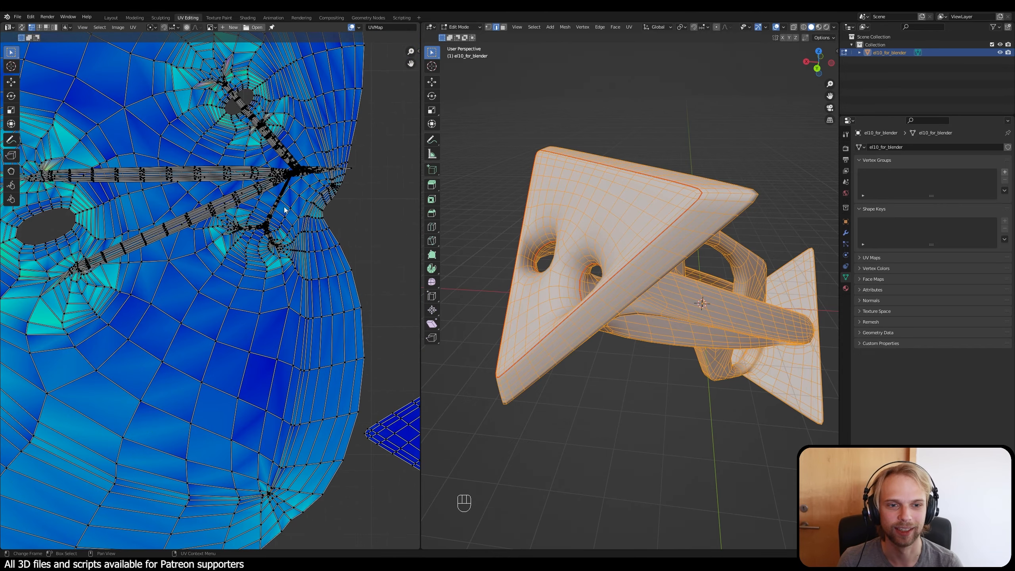
pyautogui.scroll(-2, 320, 252)
pyautogui.keyDown('shift'); pyautogui.moveTo(331, 266); pyautogui.dragTo(278, 256, button='middle'); pyautogui.keyUp('shift')
pyautogui.scroll(-2, 196, 223)
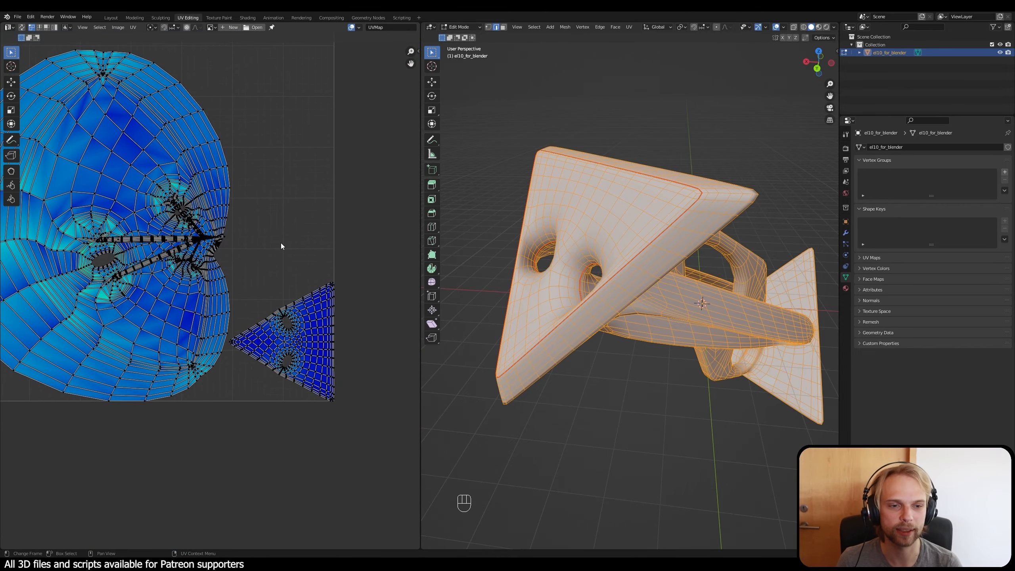
# Step: Turn on UV Sync Selection for the UV layout and clear the mesh selection
pyautogui.click(581, 405)
pyautogui.moveTo(581, 405); pyautogui.dragTo(594, 386, button='middle')
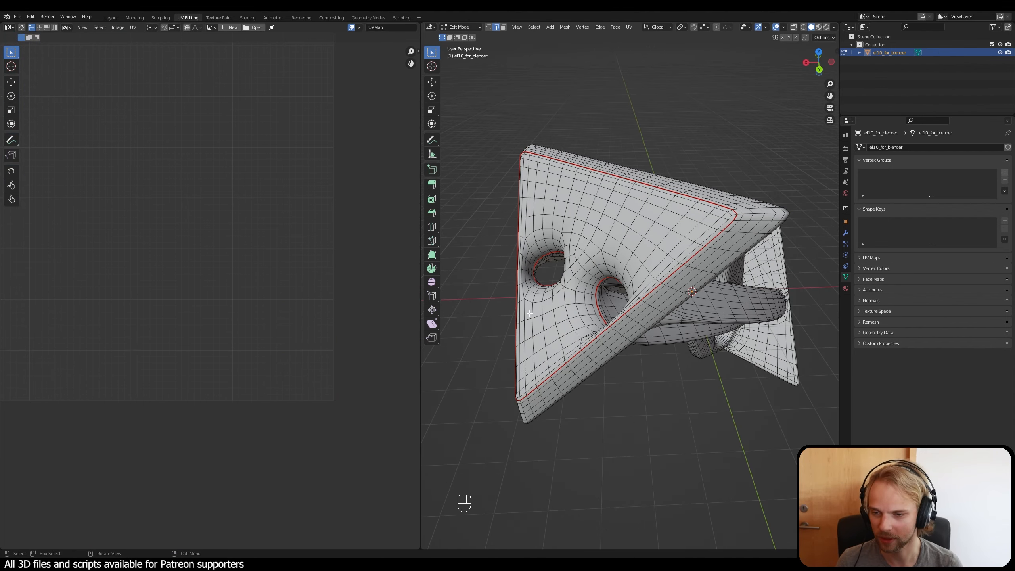
pyautogui.moveTo(588, 346); pyautogui.dragTo(472, 225, button='middle')
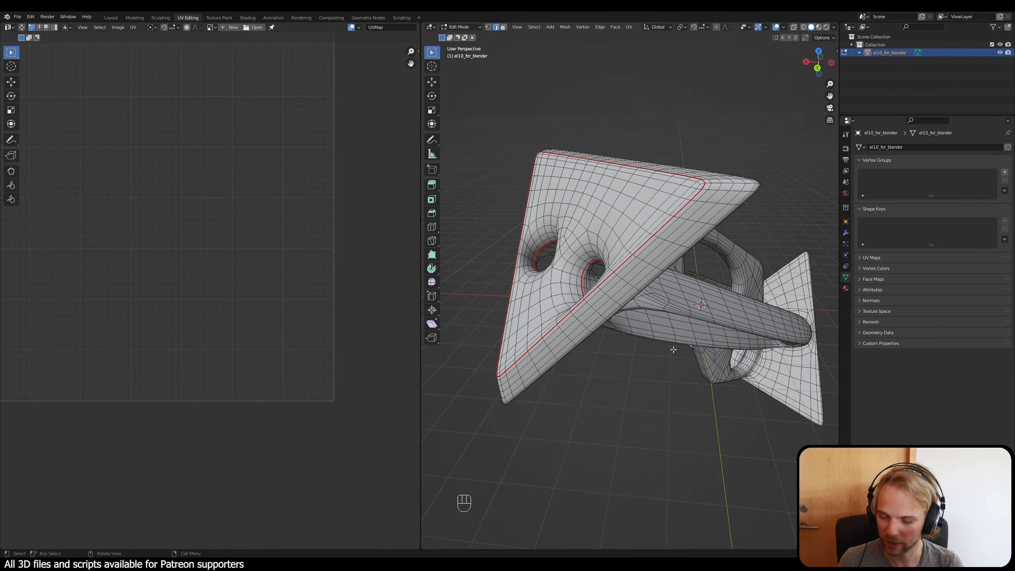
pyautogui.scroll(-2, 237, 260)
pyautogui.scroll(1, 150, 203)
pyautogui.moveTo(176, 229); pyautogui.dragTo(205, 235, button='middle')
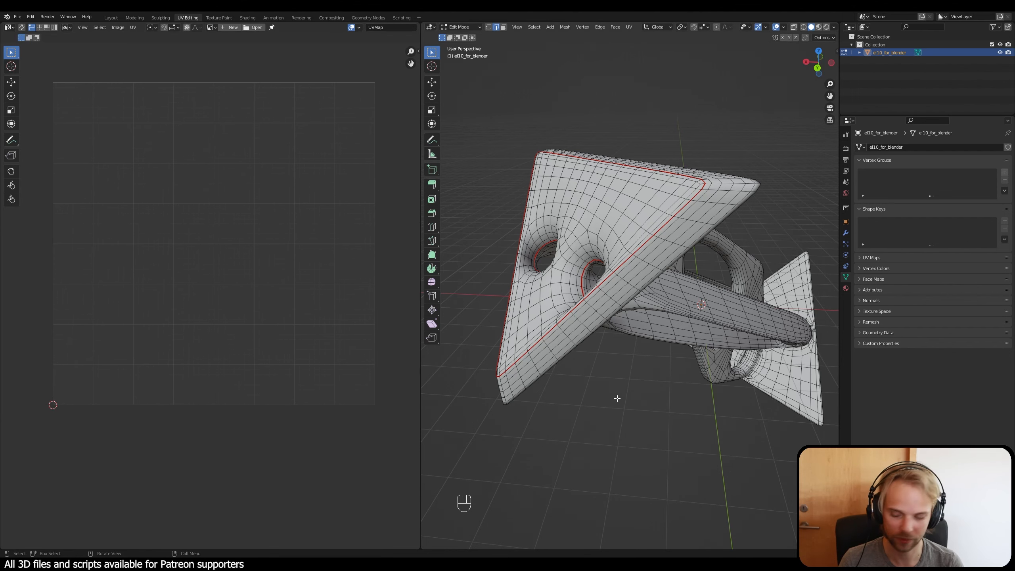
pyautogui.press('a')
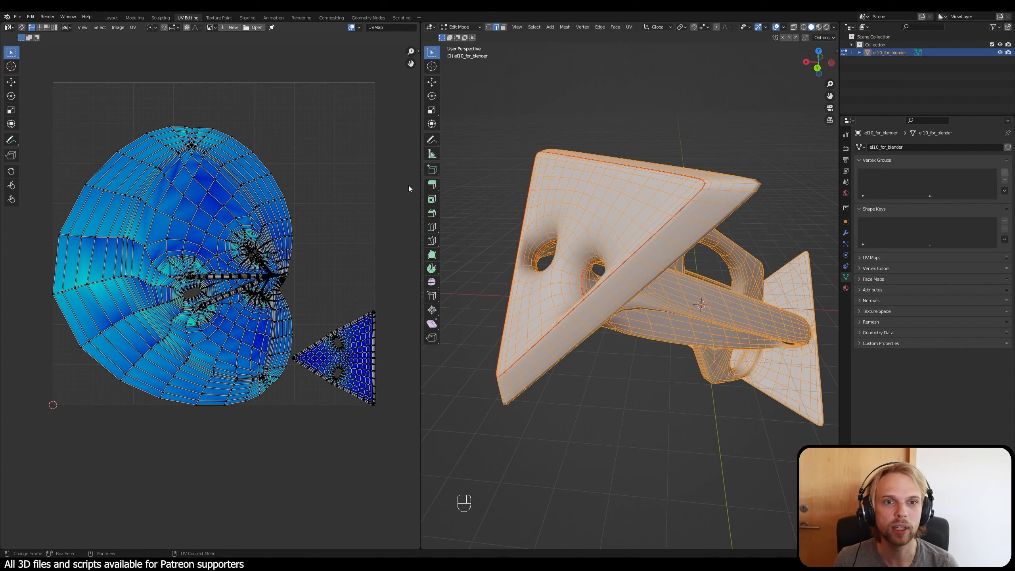
pyautogui.click(22, 29)
pyautogui.hotkey('alt', 'a')
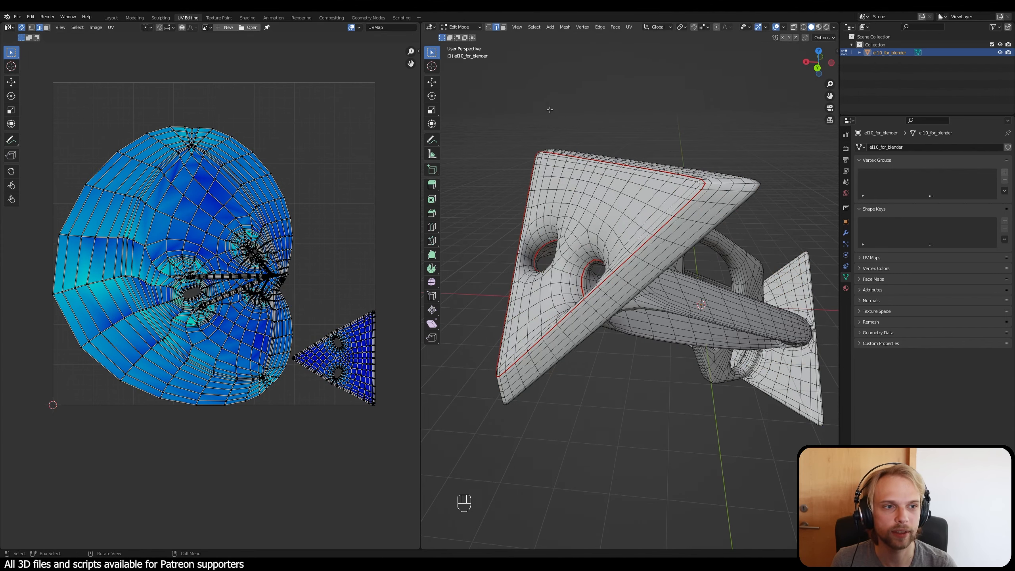
# Step: Select the linked triangular UV island to check its matching faces on the model, and clear the selection
pyautogui.moveTo(569, 301); pyautogui.dragTo(547, 332, button='middle')
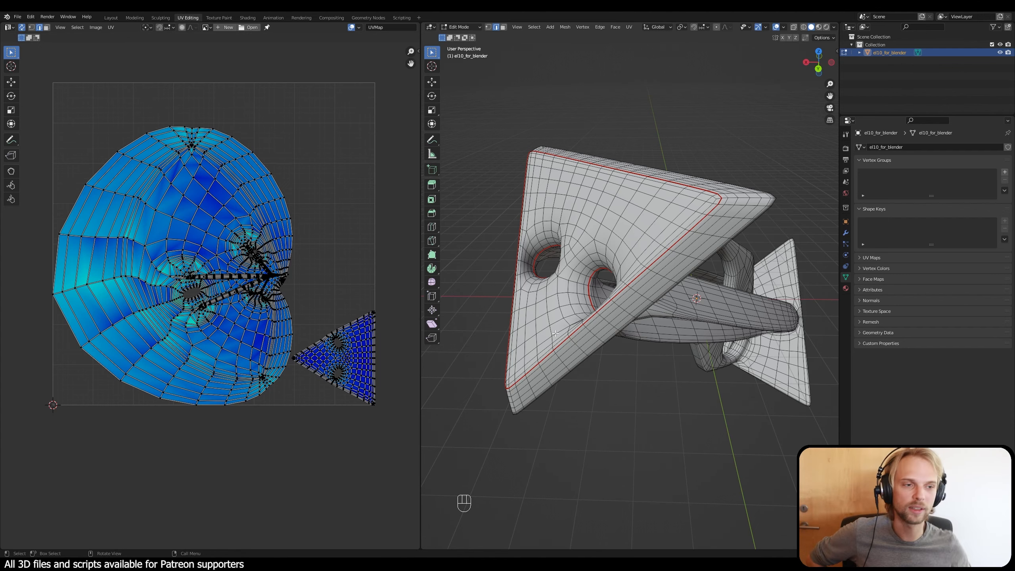
pyautogui.moveTo(623, 308); pyautogui.dragTo(667, 304, button='middle')
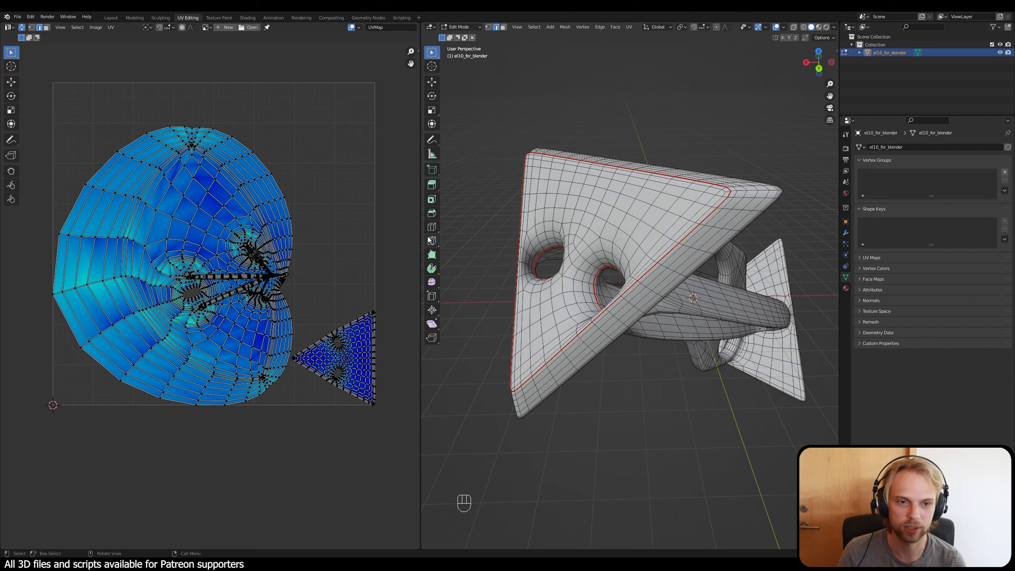
pyautogui.keyDown('shift'); pyautogui.moveTo(390, 235); pyautogui.dragTo(372, 228, button='middle'); pyautogui.keyUp('shift')
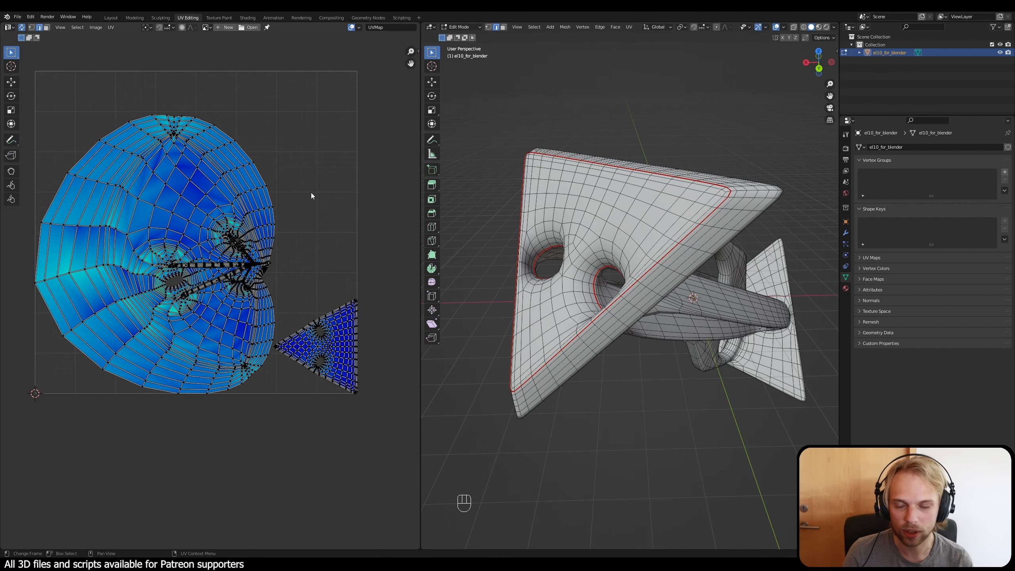
pyautogui.scroll(2, 353, 378)
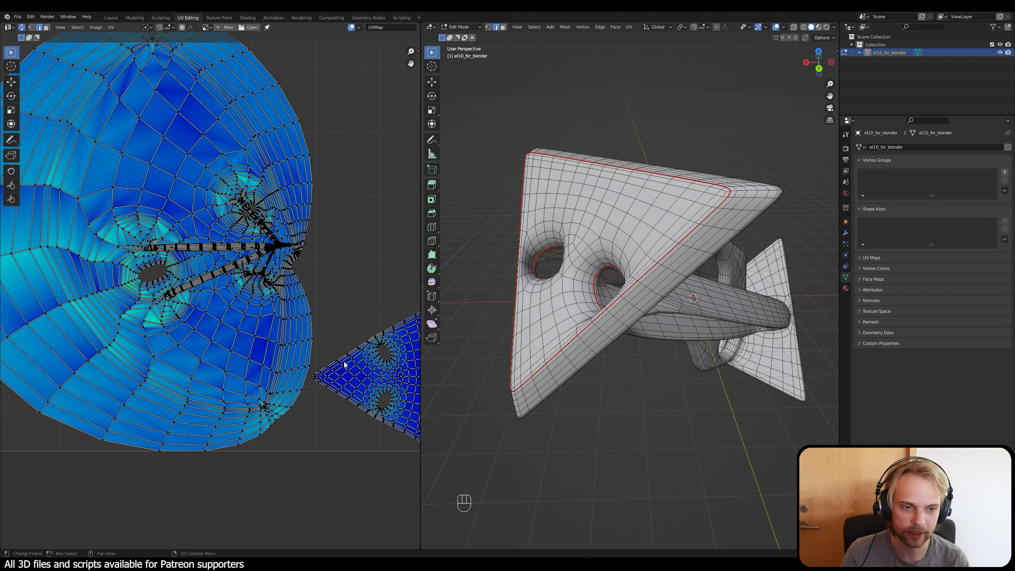
pyautogui.moveTo(320, 346); pyautogui.dragTo(218, 257, button='middle')
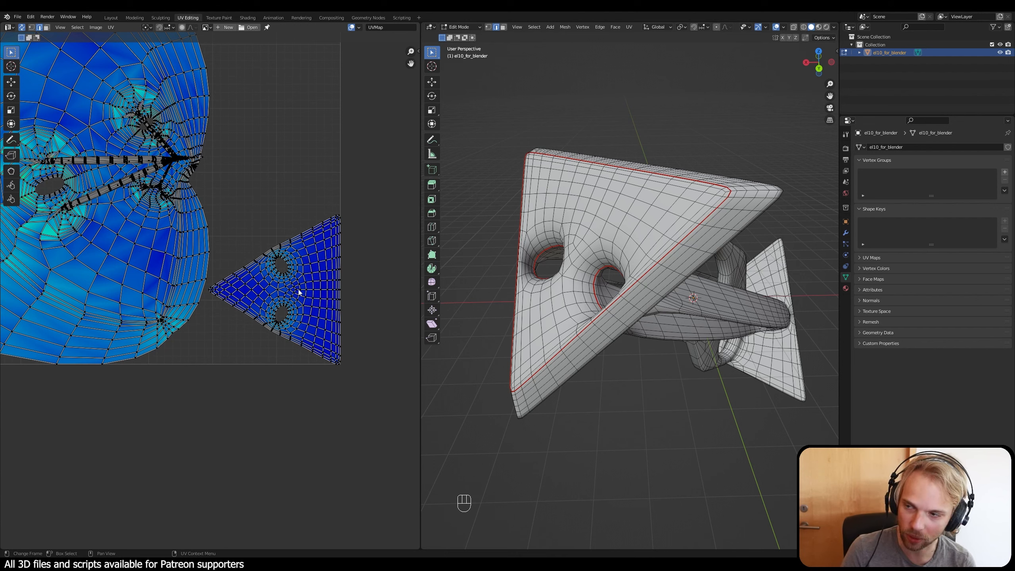
pyautogui.press('l')
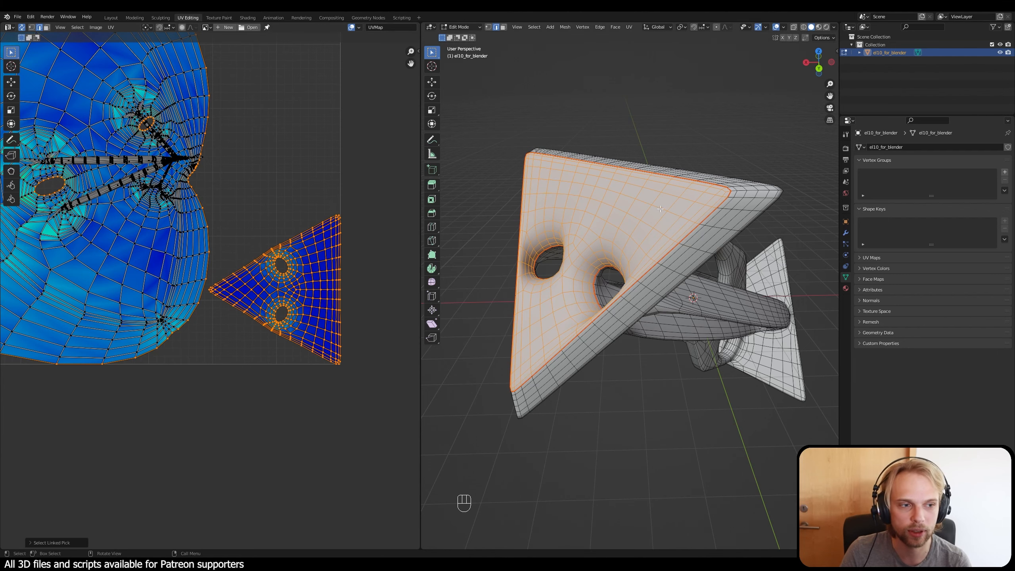
pyautogui.moveTo(567, 188); pyautogui.dragTo(596, 152, button='middle')
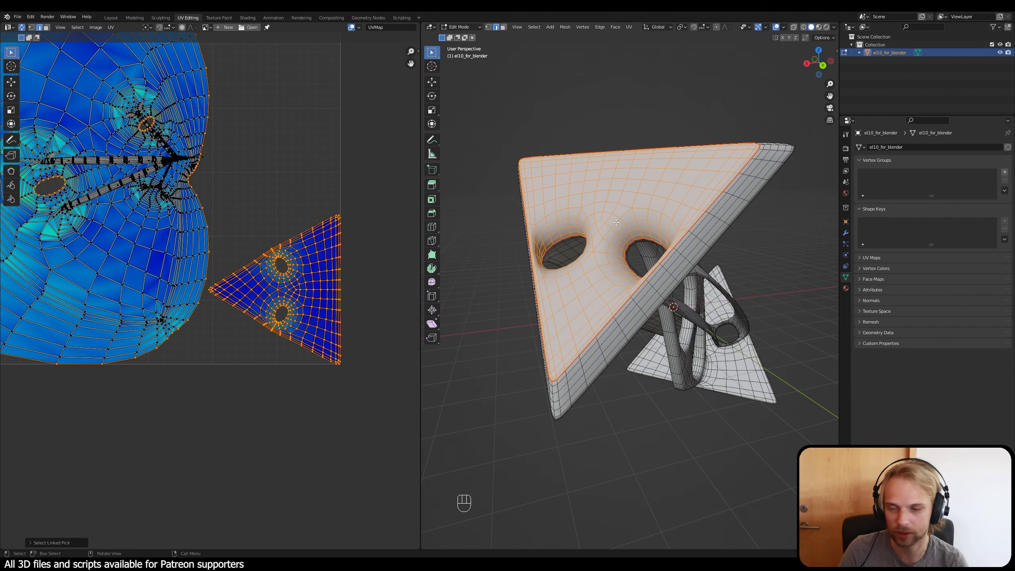
pyautogui.moveTo(736, 285); pyautogui.dragTo(590, 189, button='middle')
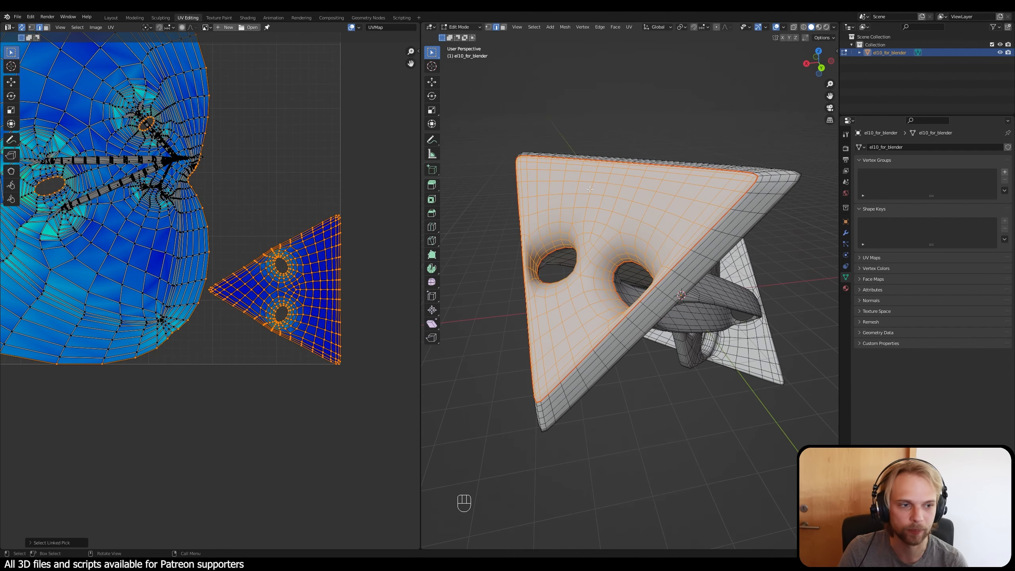
pyautogui.click(566, 108)
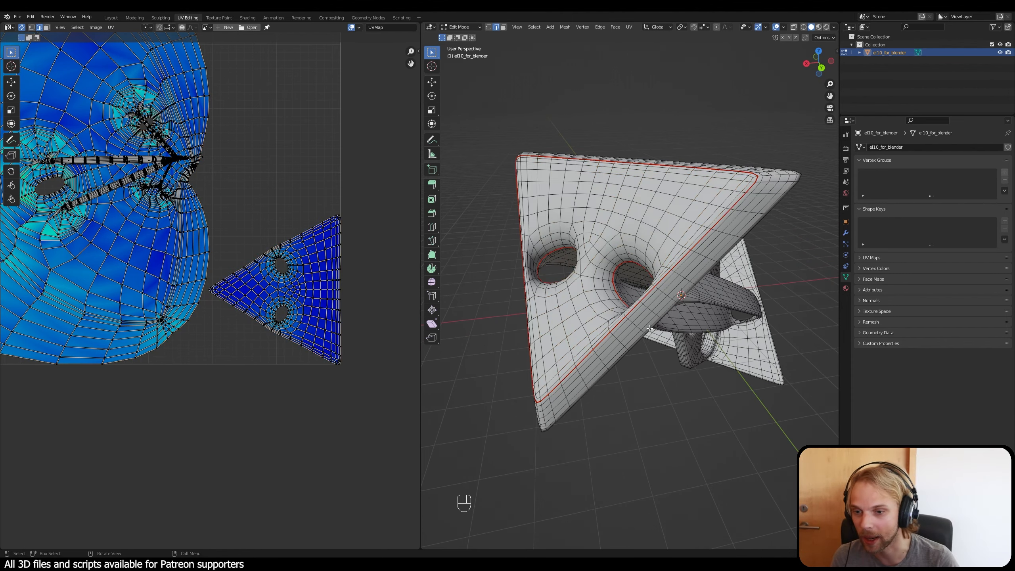
pyautogui.moveTo(650, 329); pyautogui.dragTo(589, 364, button='middle')
pyautogui.keyDown('shift'); pyautogui.moveTo(672, 364); pyautogui.dragTo(617, 292, button='middle'); pyautogui.keyUp('shift')
pyautogui.moveTo(617, 292); pyautogui.dragTo(711, 289, button='middle')
pyautogui.scroll(-1, 606, 279)
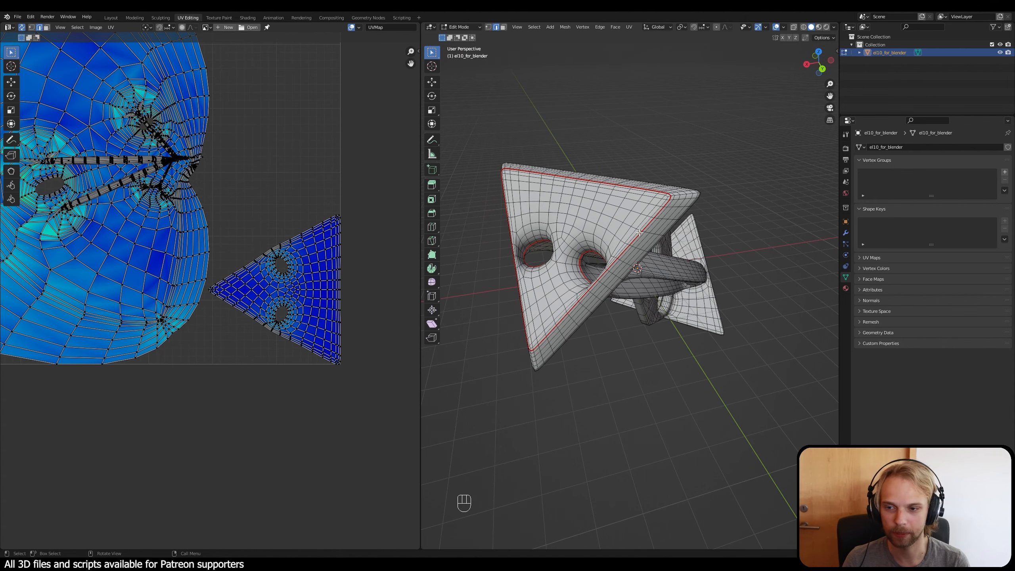
pyautogui.moveTo(668, 235); pyautogui.dragTo(641, 249, button='middle')
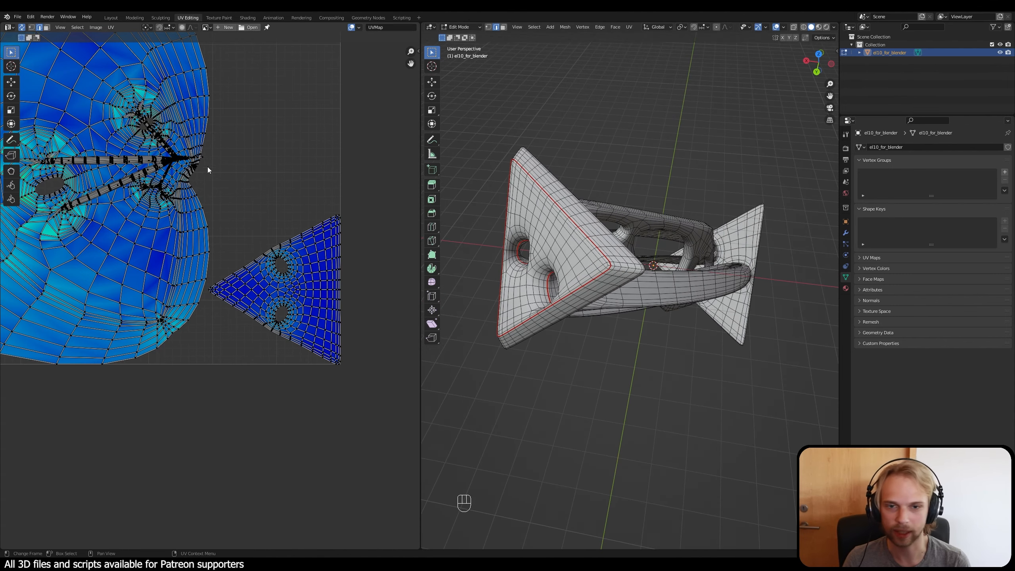
# Step: Enlarge the 3D viewport by narrowing the UV editor, keeping the UV islands and the model in view
pyautogui.scroll(-2, 244, 170)
pyautogui.moveTo(275, 173); pyautogui.dragTo(209, 156, button='middle')
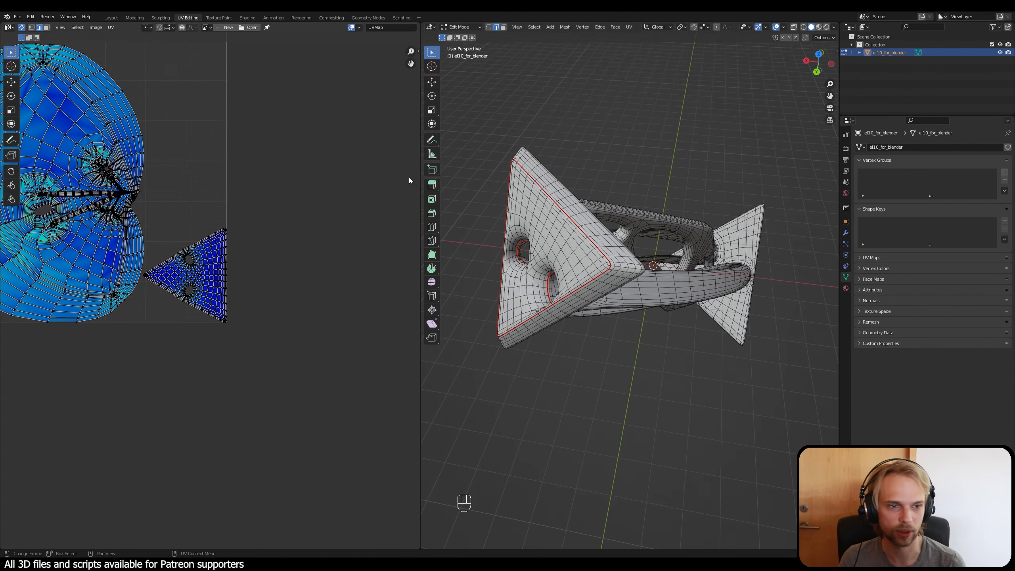
pyautogui.moveTo(419, 181); pyautogui.dragTo(306, 181)
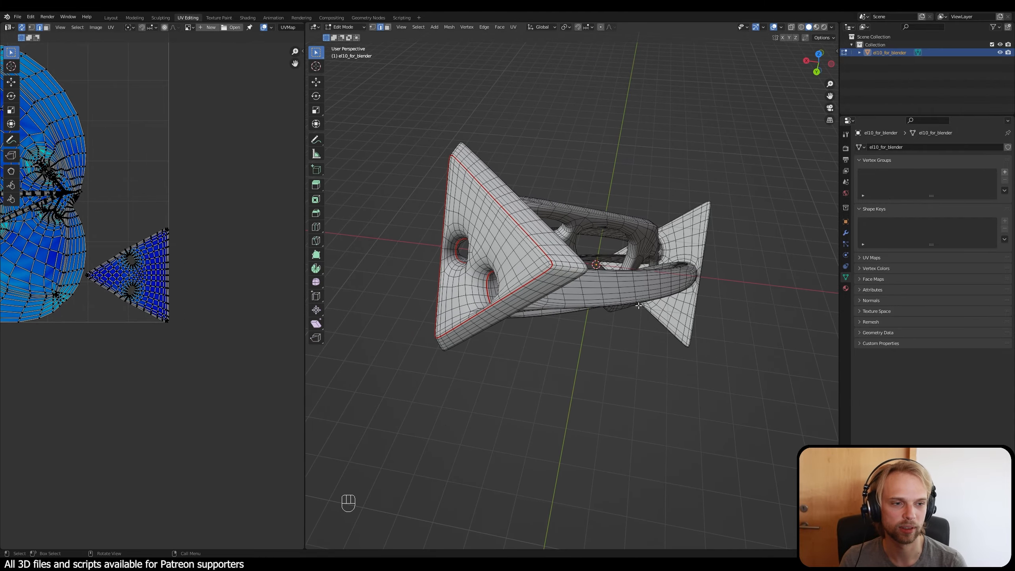
pyautogui.moveTo(639, 306)
pyautogui.mouseDown(button='middle')
pyautogui.moveTo(580, 280)
pyautogui.moveTo(483, 266)
pyautogui.moveTo(639, 302)
pyautogui.moveTo(621, 297)
pyautogui.mouseUp(button='middle')
pyautogui.keyDown('shift'); pyautogui.moveTo(111, 181); pyautogui.dragTo(218, 229, button='middle'); pyautogui.keyUp('shift')
# Step: Select the pinched vertex cluster near the large UV island's border to locate it on the model, and clear the selection
pyautogui.scroll(2, 174, 245)
pyautogui.scroll(1, 242, 215)
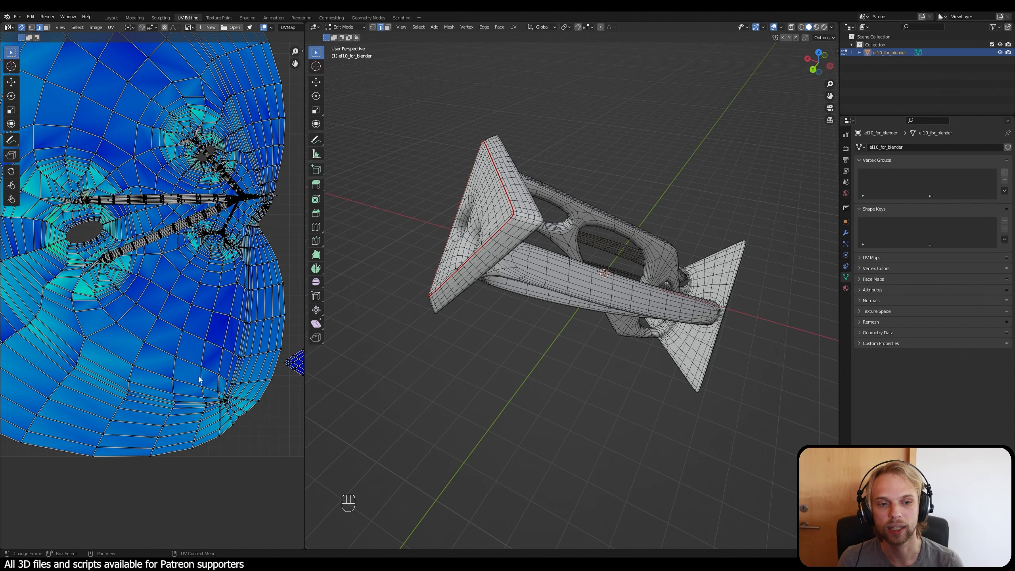
pyautogui.scroll(6, 228, 412)
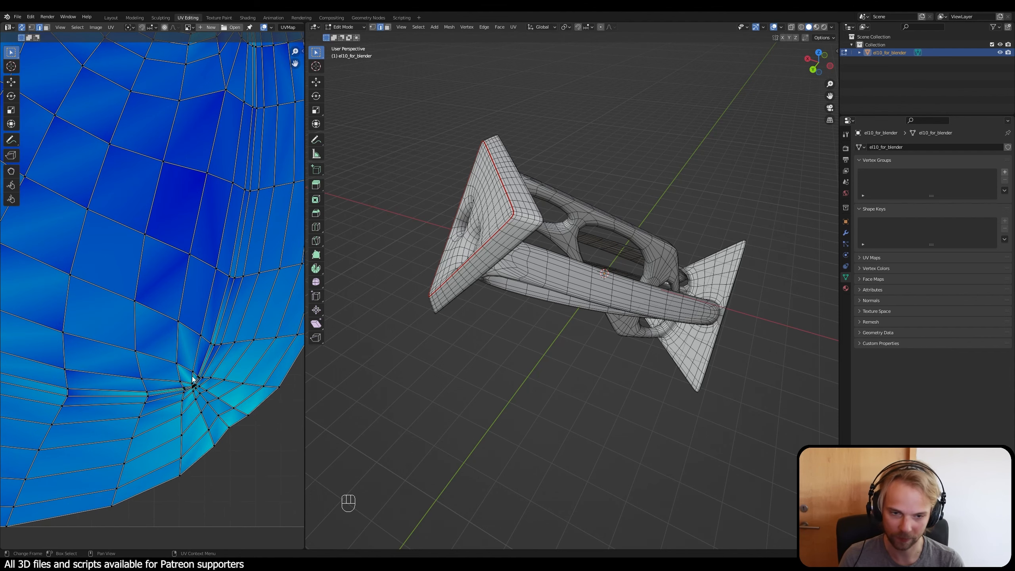
pyautogui.moveTo(171, 370); pyautogui.dragTo(213, 404)
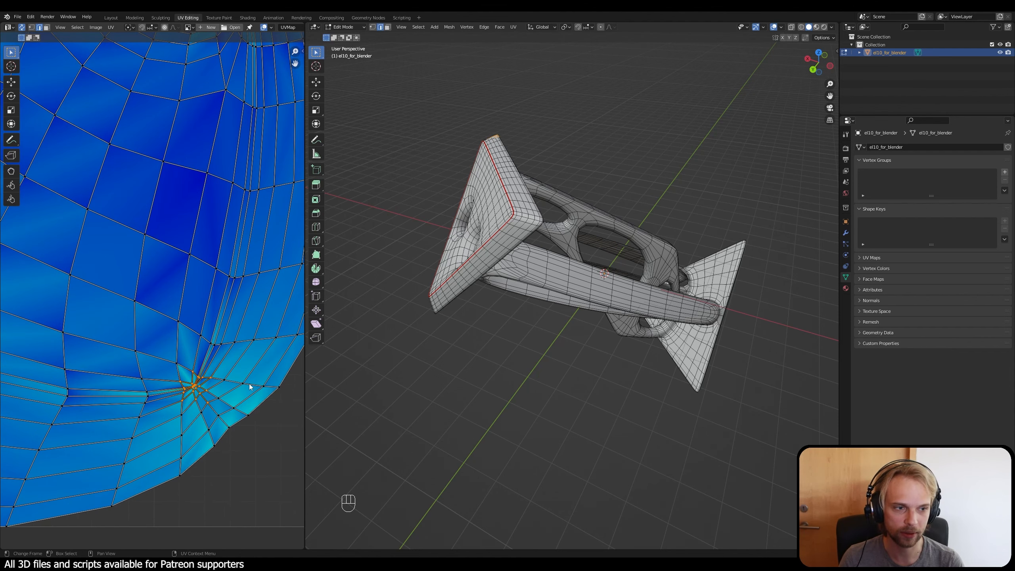
pyautogui.moveTo(500, 304); pyautogui.dragTo(526, 297, button='middle')
pyautogui.scroll(2, 546, 287)
pyautogui.keyDown('shift'); pyautogui.moveTo(713, 156); pyautogui.dragTo(621, 301, button='middle'); pyautogui.keyUp('shift')
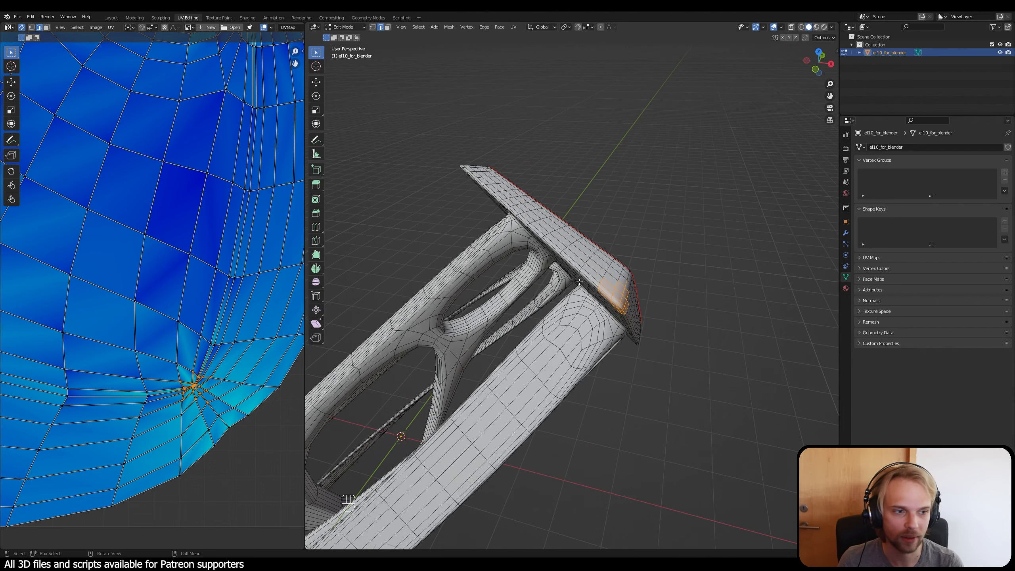
pyautogui.click(700, 325)
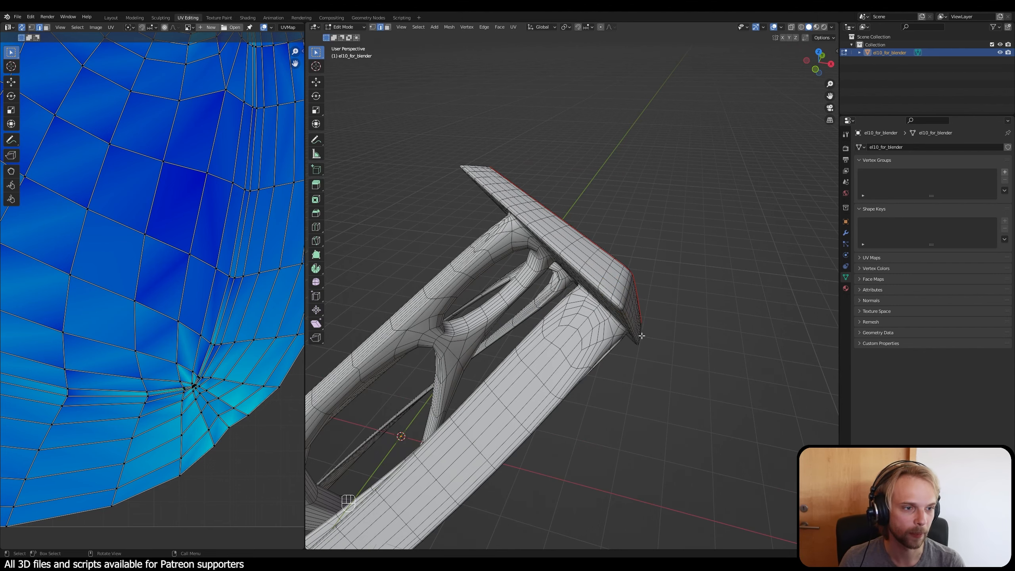
# Step: Mark a seam on the seamed triangular plate across its rim at one corner, from the face seam to the back edge
pyautogui.moveTo(642, 338)
pyautogui.mouseDown(button='middle')
pyautogui.moveTo(648, 319)
pyautogui.moveTo(637, 320)
pyautogui.mouseUp(button='middle')
pyautogui.scroll(1, 569, 203)
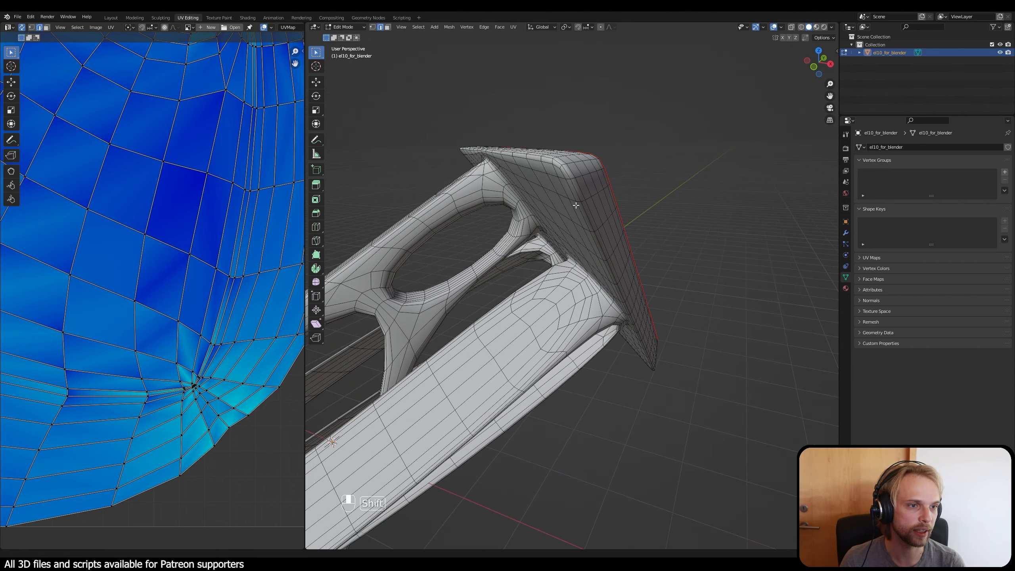
pyautogui.moveTo(568, 204); pyautogui.dragTo(574, 228, button='middle')
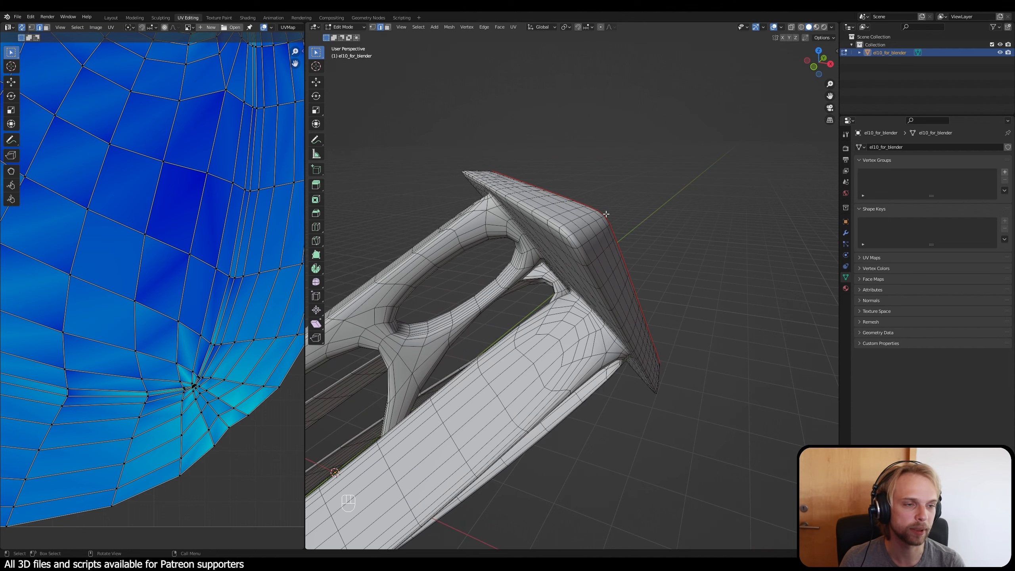
pyautogui.scroll(1, 559, 239)
pyautogui.moveTo(569, 232); pyautogui.dragTo(600, 228, button='middle')
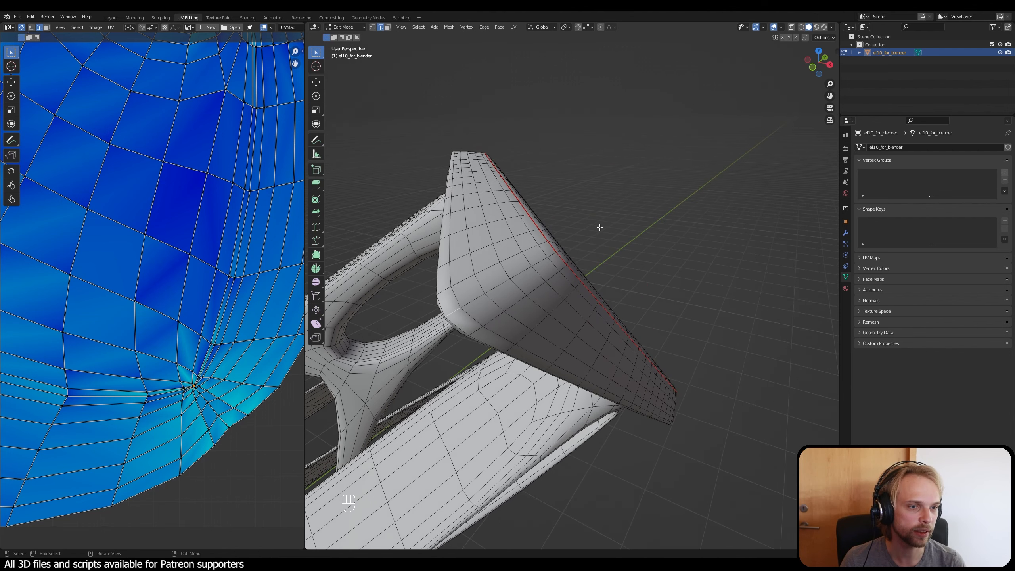
pyautogui.keyDown('ctrl'); pyautogui.click(553, 255); pyautogui.keyUp('ctrl')
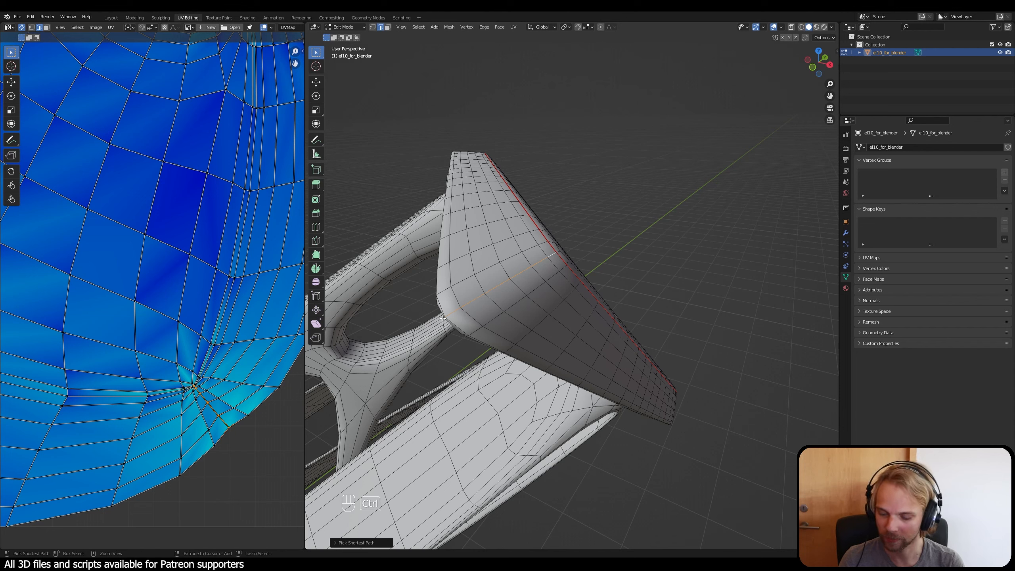
pyautogui.hotkey('ctrl', 'e')
pyautogui.click(604, 277)
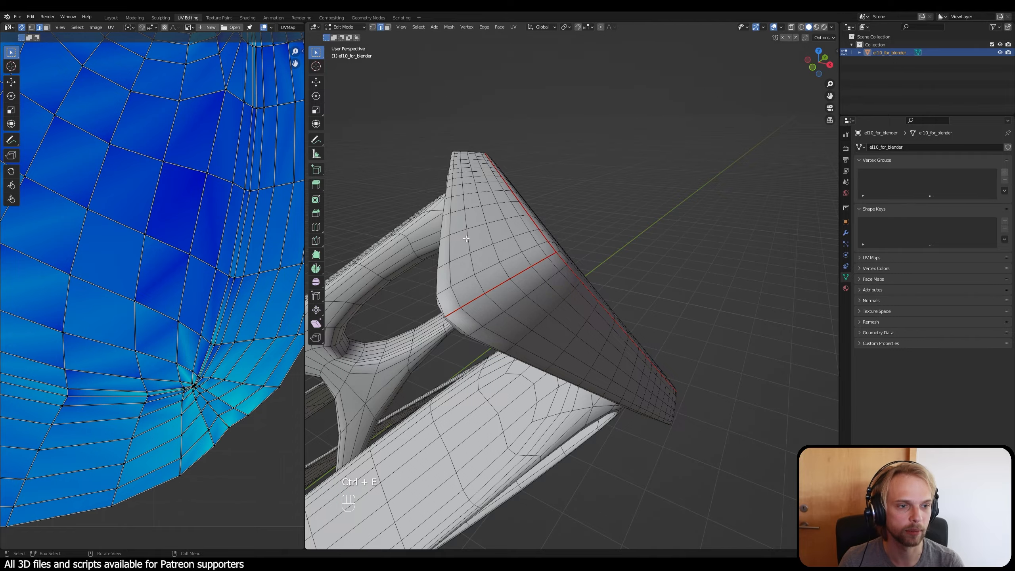
# Step: Mark a matching seam across the rim at the second corner of the triangular plate and clear the selection
pyautogui.moveTo(485, 260); pyautogui.dragTo(577, 304, button='middle')
pyautogui.scroll(-1, 600, 303)
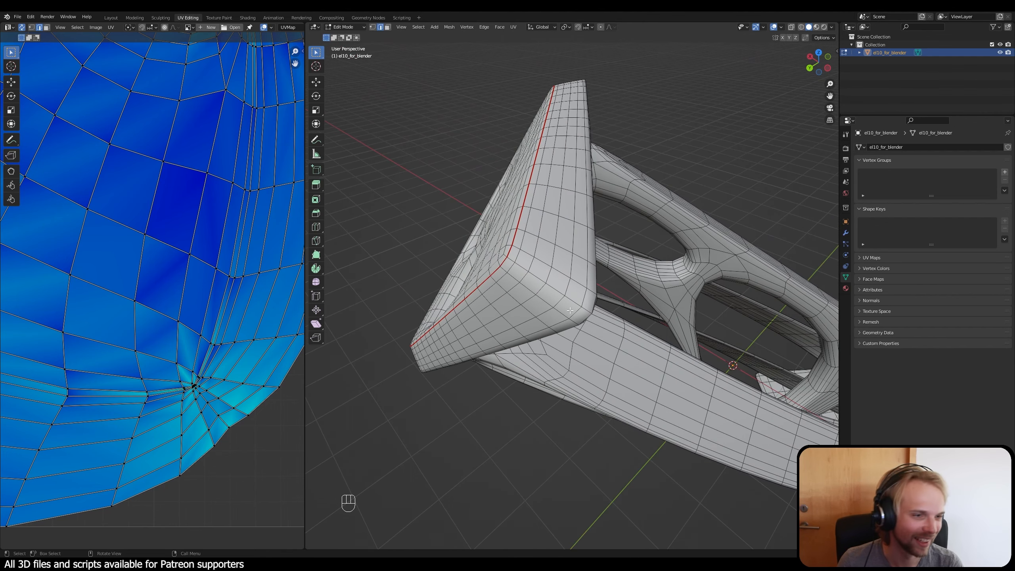
pyautogui.keyDown('ctrl'); pyautogui.keyDown('shift'); pyautogui.click(511, 260); pyautogui.keyUp('shift'); pyautogui.keyUp('ctrl')
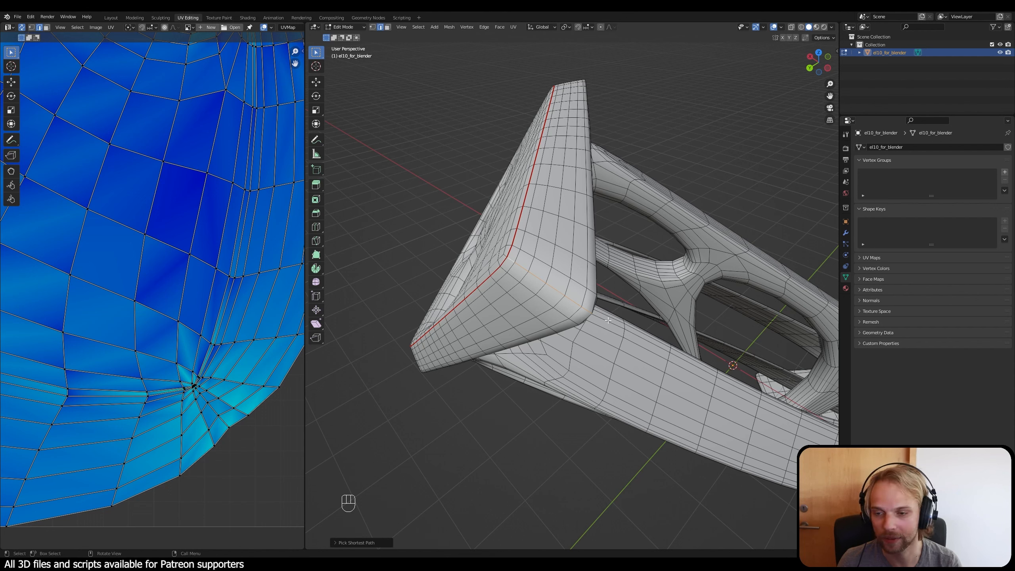
pyautogui.hotkey('ctrl', 'e')
pyautogui.click(502, 265)
pyautogui.click(462, 451)
# Step: Mark a seam across the rim at the remaining corner of the triangular plate, from the face seam to the back edge
pyautogui.moveTo(461, 451); pyautogui.dragTo(530, 378, button='middle')
pyautogui.keyDown('shift'); pyautogui.moveTo(523, 448); pyautogui.dragTo(504, 415, button='middle'); pyautogui.keyUp('shift')
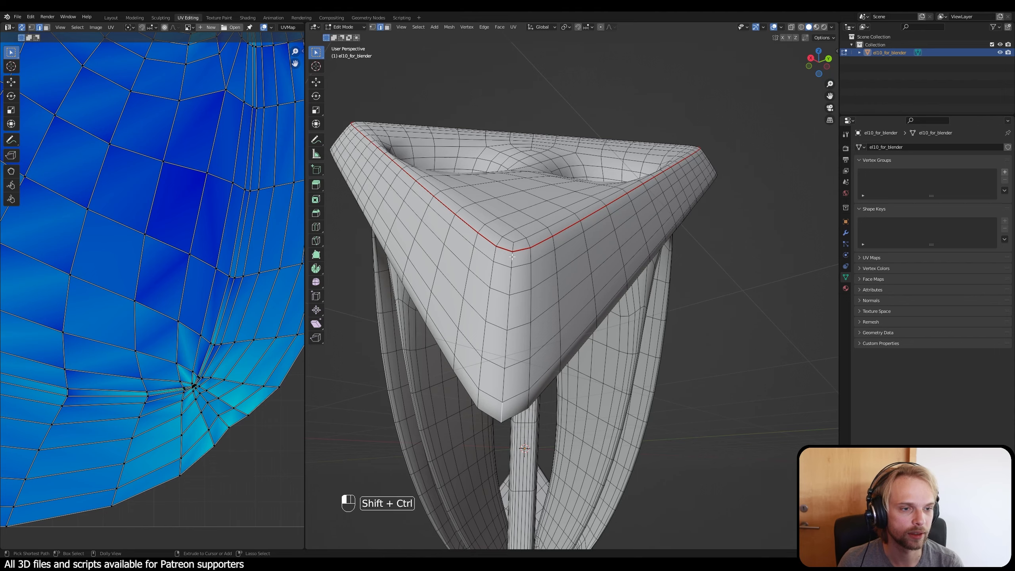
pyautogui.keyDown('ctrl'); pyautogui.click(506, 289); pyautogui.keyUp('ctrl')
pyautogui.hotkey('ctrl', 'e')
pyautogui.click(497, 336)
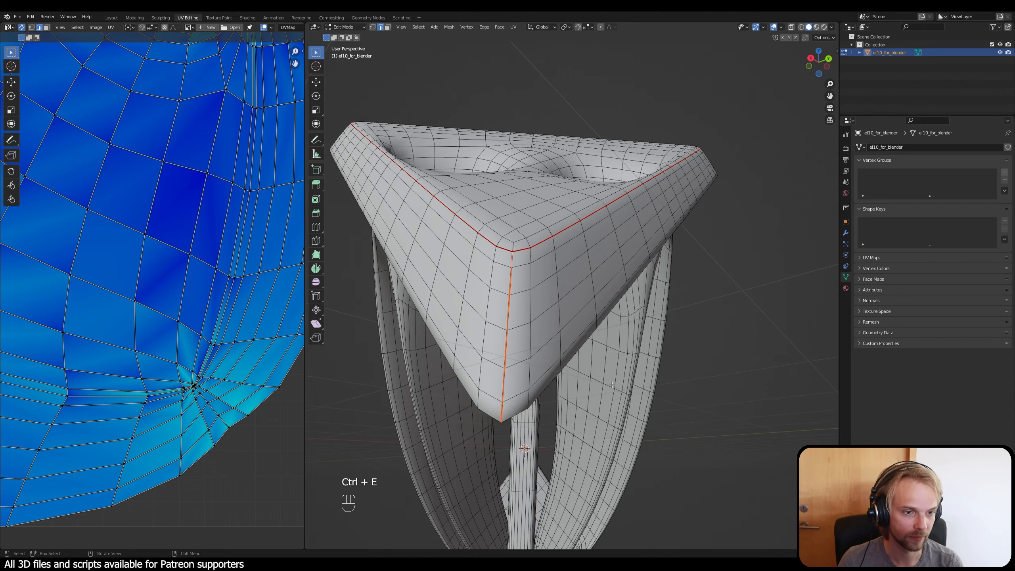
# Step: Select the entire mesh, unwrap its UVs with the added corner seams, and clear the selection
pyautogui.moveTo(732, 420); pyautogui.dragTo(410, 373, button='middle')
pyautogui.scroll(-1, 413, 373)
pyautogui.keyDown('shift'); pyautogui.moveTo(596, 387); pyautogui.dragTo(600, 389, button='middle'); pyautogui.keyUp('shift')
pyautogui.scroll(-1, 432, 358)
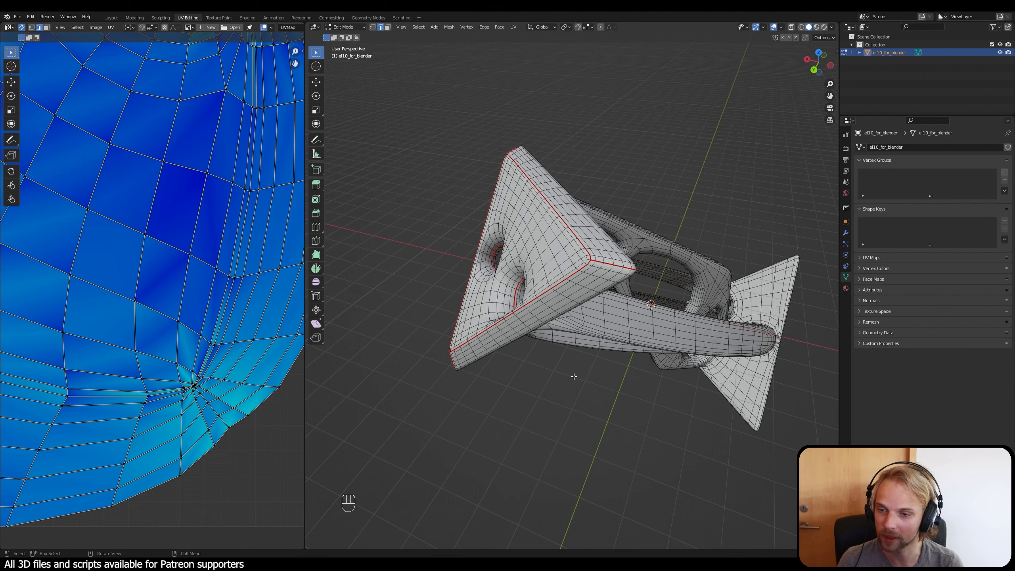
pyautogui.press('a')
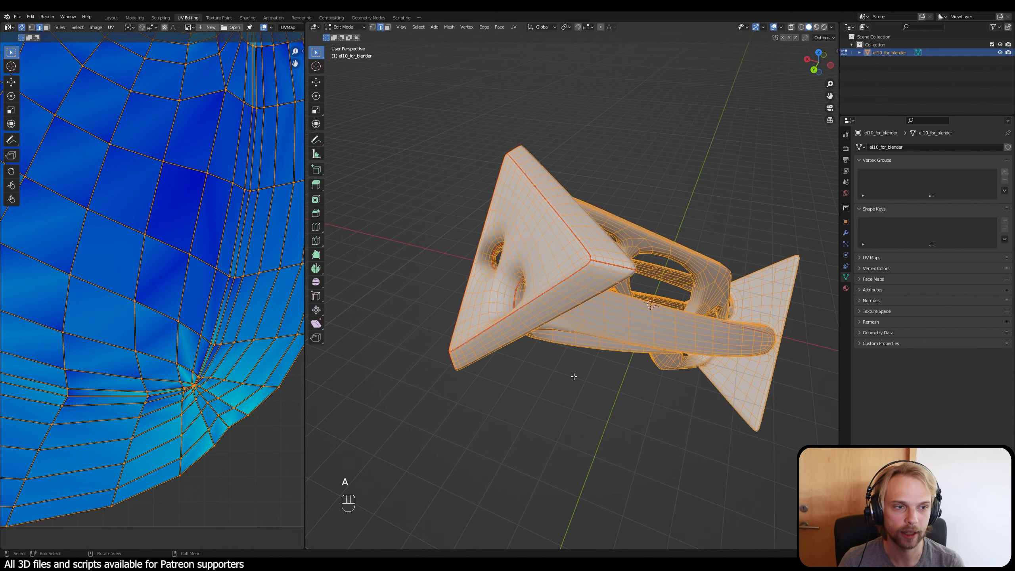
pyautogui.press('u')
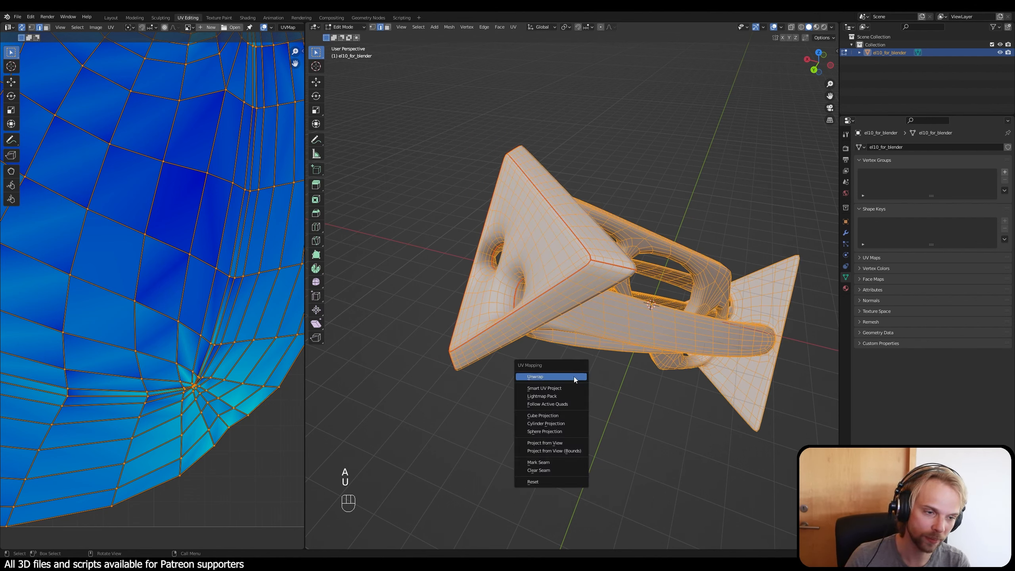
pyautogui.click(575, 377)
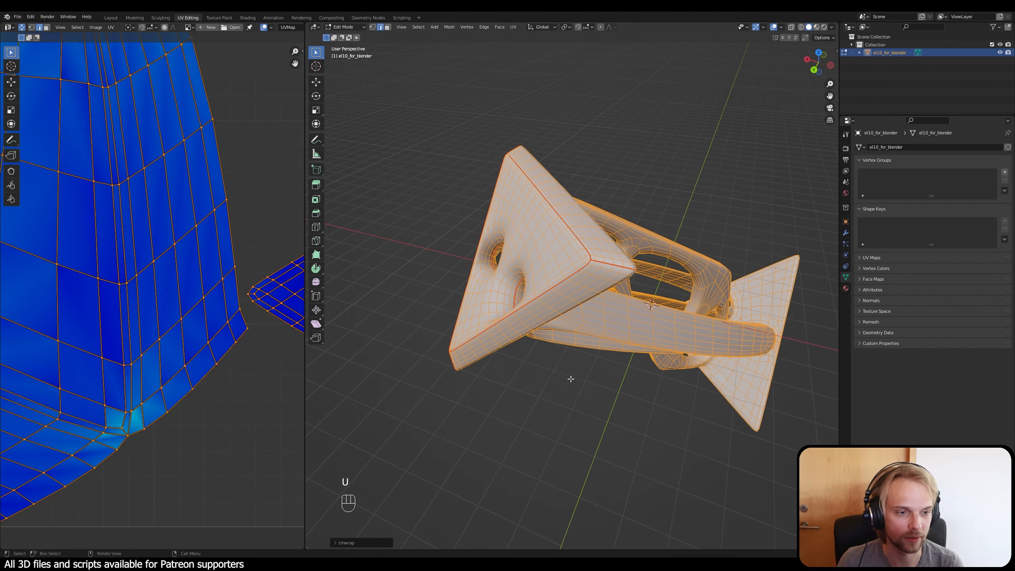
pyautogui.hotkey('alt', 'a')
# Step: Examine the stretching on the re-unwrapped large island, especially around its plate corners, and compare it with the seamed corner on the model
pyautogui.scroll(-1, 164, 350)
pyautogui.keyDown('shift'); pyautogui.moveTo(147, 278); pyautogui.dragTo(194, 387, button='middle'); pyautogui.keyUp('shift')
pyautogui.scroll(-2, 194, 387)
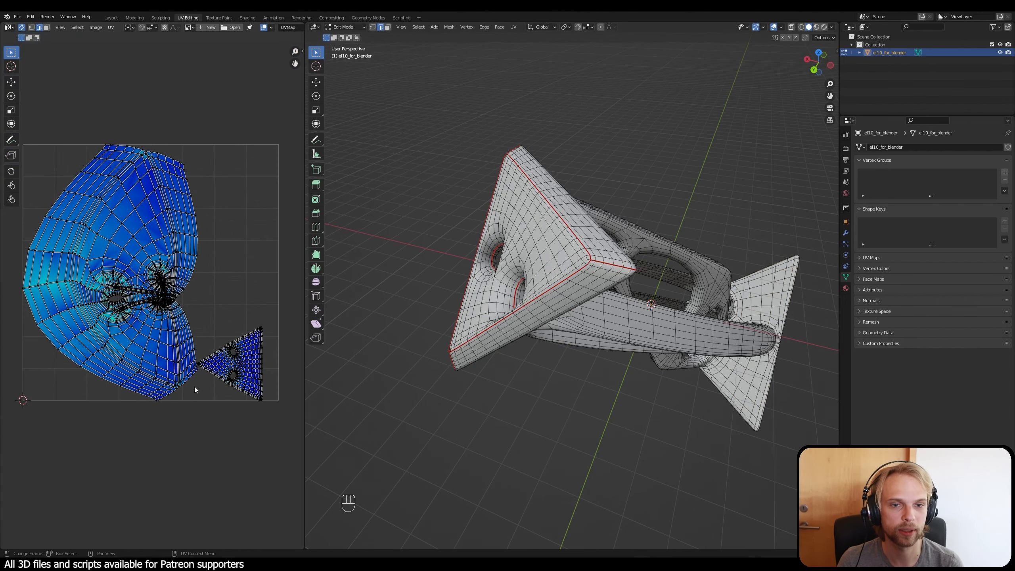
pyautogui.scroll(2, 138, 183)
pyautogui.keyDown('shift'); pyautogui.moveTo(156, 200); pyautogui.dragTo(200, 237, button='middle'); pyautogui.keyUp('shift')
pyautogui.scroll(-1, 187, 251)
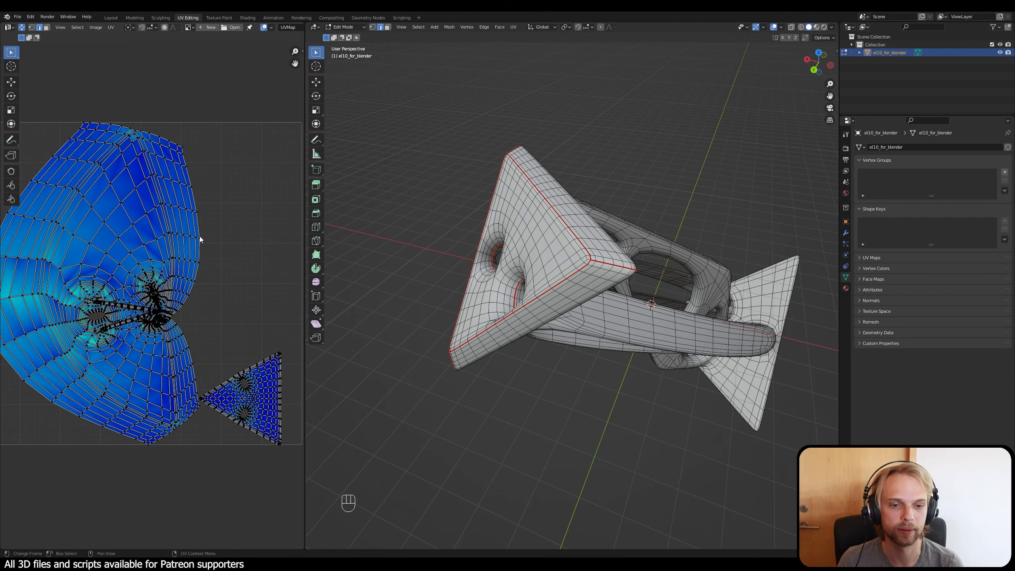
pyautogui.scroll(3, 133, 124)
pyautogui.keyDown('shift'); pyautogui.moveTo(143, 141); pyautogui.dragTo(160, 193, button='middle'); pyautogui.keyUp('shift')
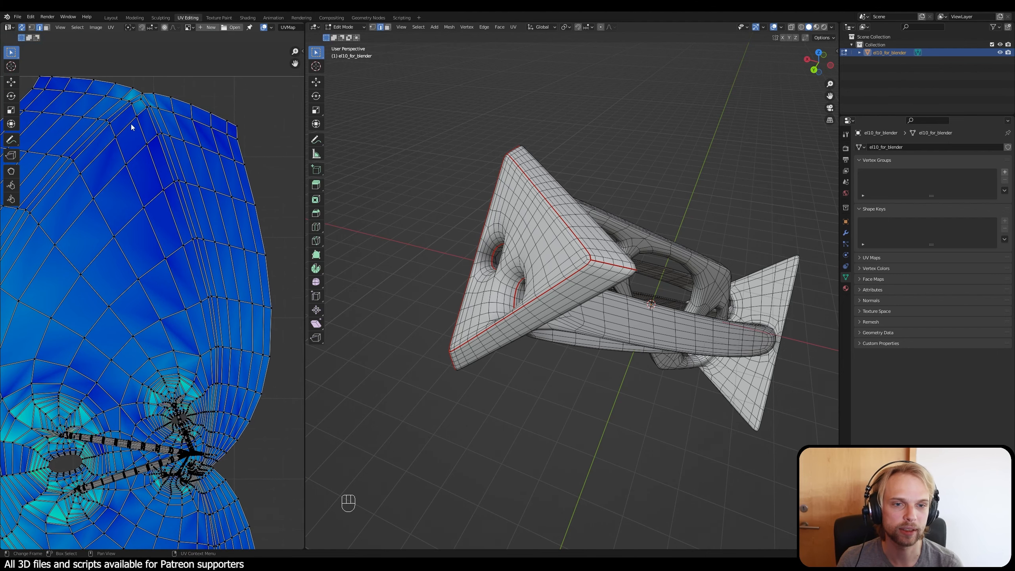
pyautogui.keyDown('shift'); pyautogui.moveTo(132, 127); pyautogui.dragTo(152, 222, button='middle'); pyautogui.keyUp('shift')
pyautogui.scroll(2, 153, 230)
pyautogui.keyDown('shift'); pyautogui.moveTo(151, 168); pyautogui.dragTo(162, 216, button='middle'); pyautogui.keyUp('shift')
pyautogui.moveTo(122, 82); pyautogui.dragTo(213, 216)
pyautogui.moveTo(342, 347); pyautogui.dragTo(446, 161, button='middle')
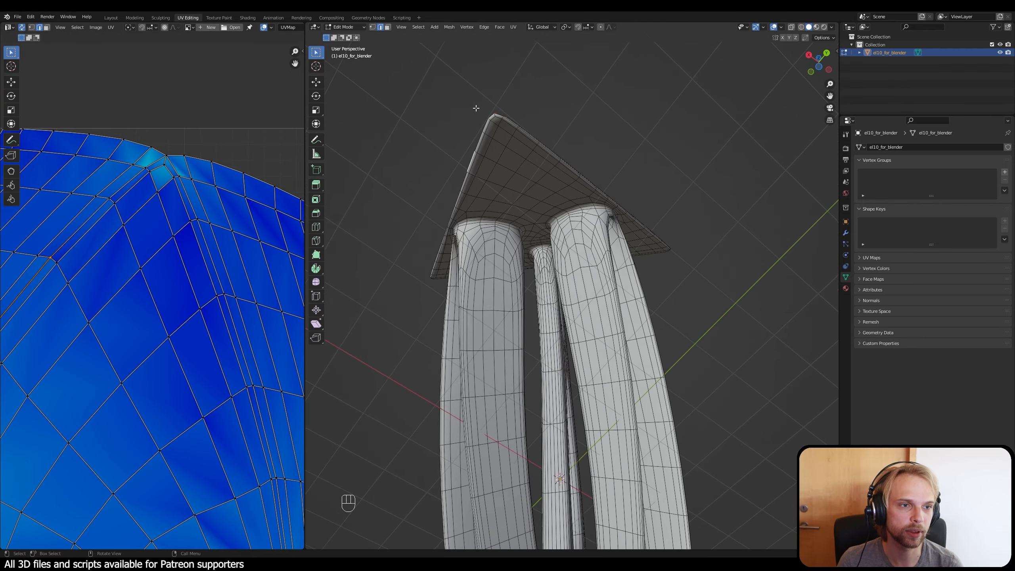
pyautogui.moveTo(476, 108); pyautogui.dragTo(522, 236, button='middle')
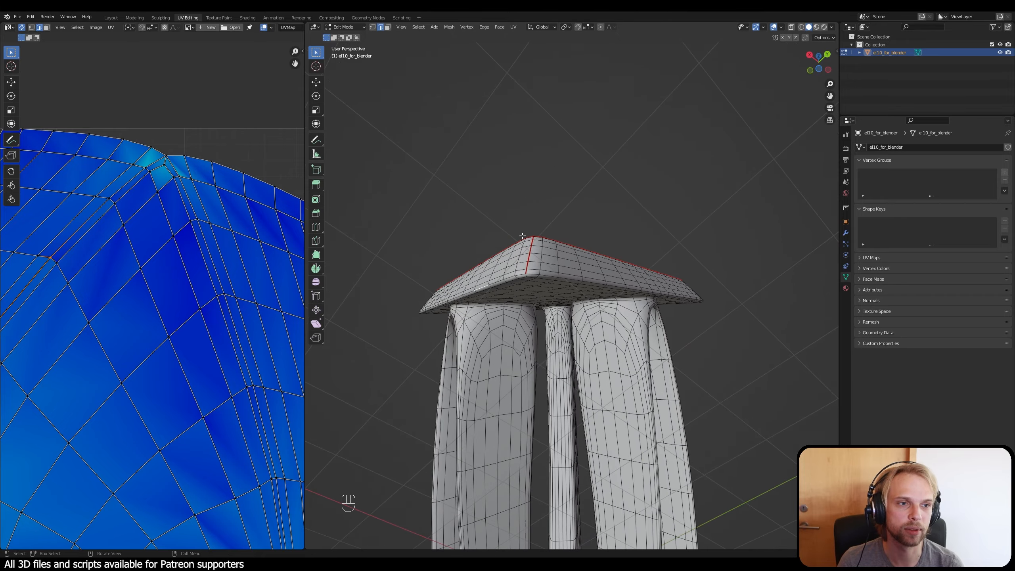
pyautogui.scroll(1, 554, 290)
pyautogui.scroll(-2, 523, 291)
pyautogui.moveTo(530, 316)
pyautogui.mouseDown(button='middle')
pyautogui.moveTo(537, 282)
pyautogui.moveTo(528, 321)
pyautogui.mouseUp(button='middle')
pyautogui.scroll(-2, 528, 320)
pyautogui.keyDown('shift'); pyautogui.moveTo(528, 321); pyautogui.dragTo(522, 353, button='middle'); pyautogui.keyUp('shift')
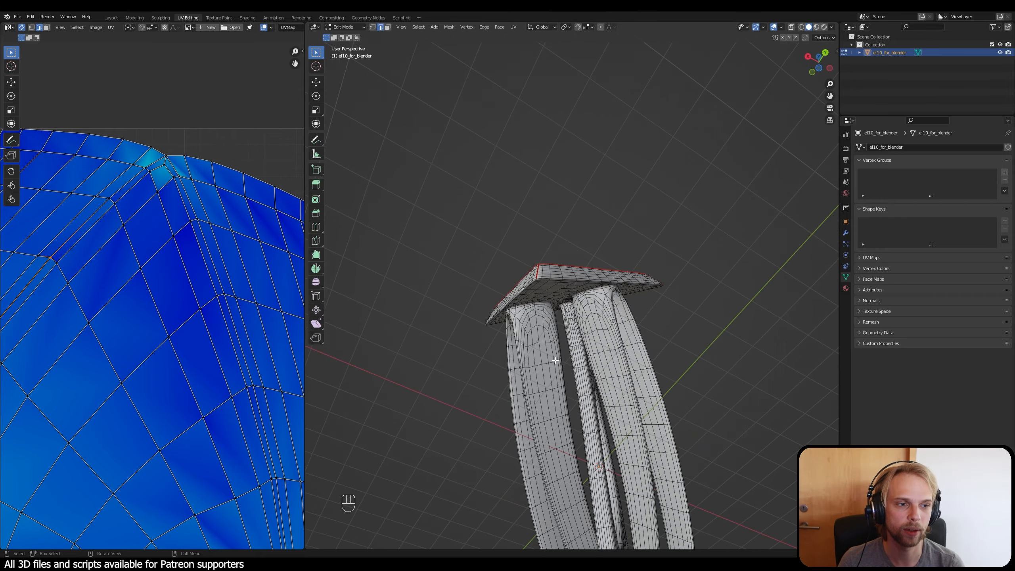
# Step: Select the edge loop around the outer face of the opposite triangular plate
pyautogui.scroll(-1, 558, 312)
pyautogui.moveTo(561, 318); pyautogui.dragTo(435, 351, button='middle')
pyautogui.keyDown('shift'); pyautogui.moveTo(560, 313); pyautogui.dragTo(587, 191, button='middle'); pyautogui.keyUp('shift')
pyautogui.scroll(1, 570, 148)
pyautogui.moveTo(502, 209); pyautogui.dragTo(595, 268, button='middle')
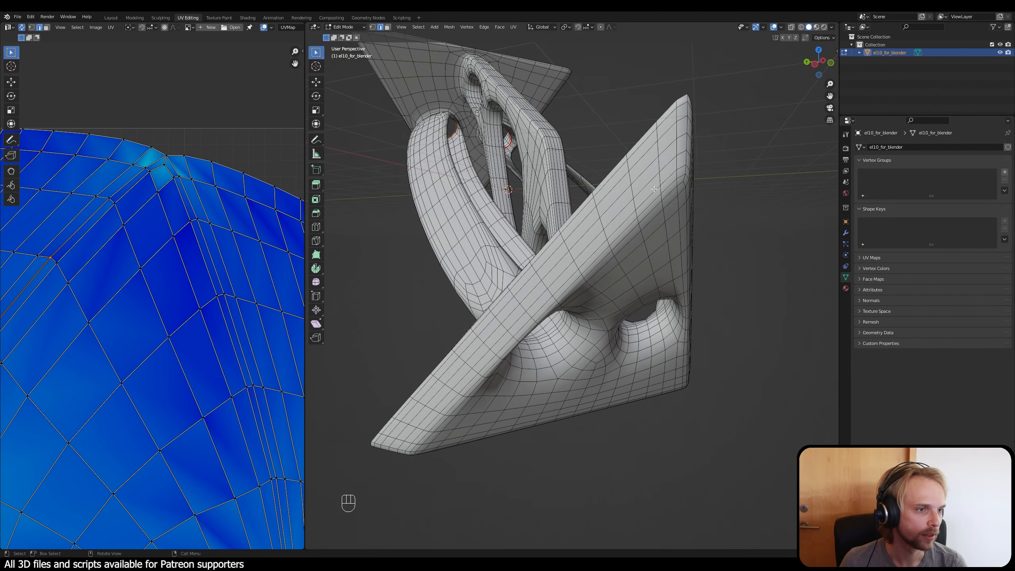
pyautogui.keyDown('alt'); pyautogui.click(667, 178); pyautogui.keyUp('alt')
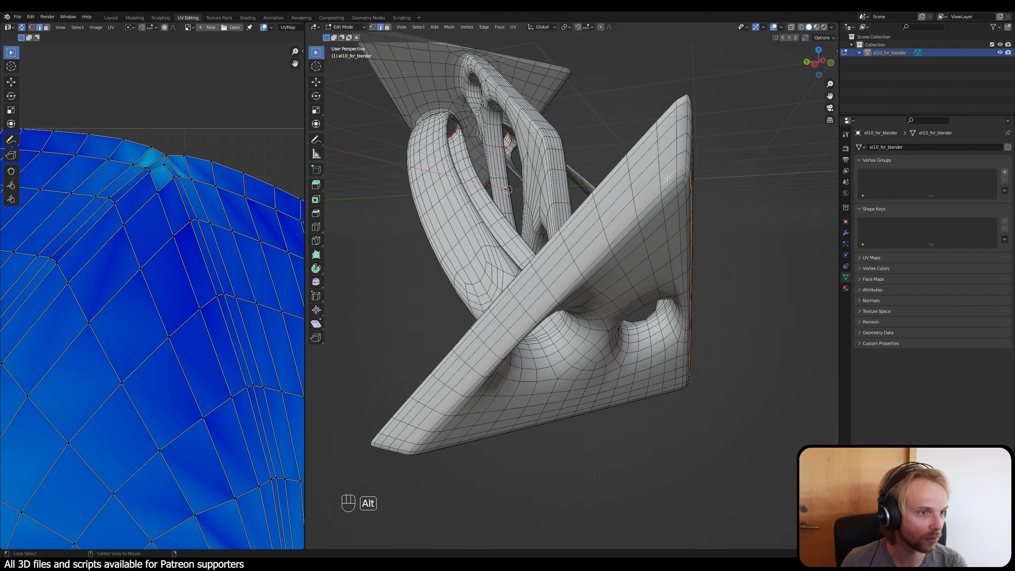
pyautogui.moveTo(650, 274); pyautogui.dragTo(720, 195, button='middle')
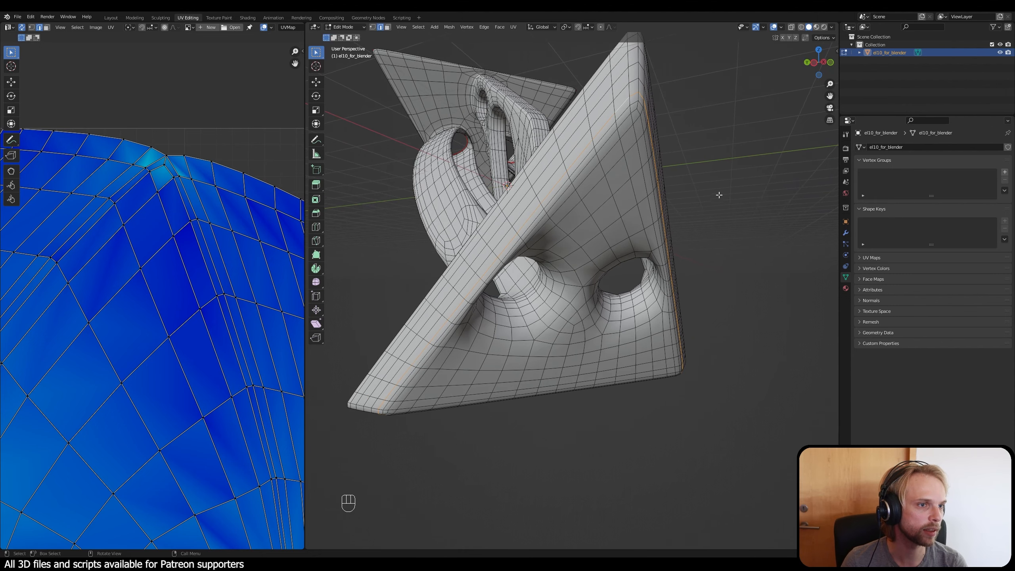
pyautogui.moveTo(664, 218); pyautogui.dragTo(650, 271, button='middle')
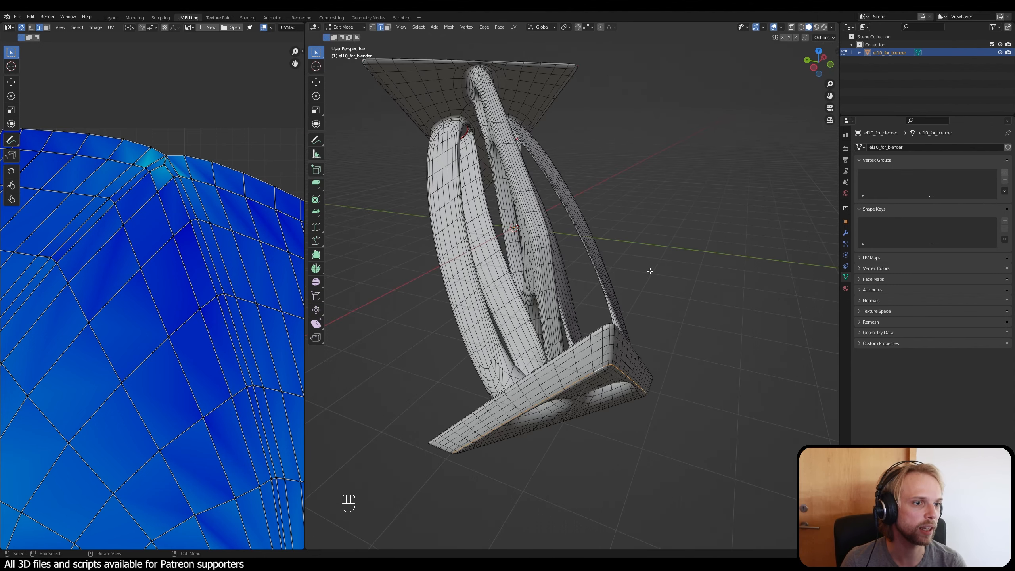
# Step: Add the edge paths across the rim at the three corners of the opposite triangular plate to the selected face loop
pyautogui.scroll(2, 593, 328)
pyautogui.moveTo(615, 374)
pyautogui.mouseDown(button='middle')
pyautogui.moveTo(632, 372)
pyautogui.moveTo(611, 372)
pyautogui.mouseUp(button='middle')
pyautogui.scroll(2, 610, 372)
pyautogui.moveTo(455, 398); pyautogui.dragTo(511, 268, button='middle')
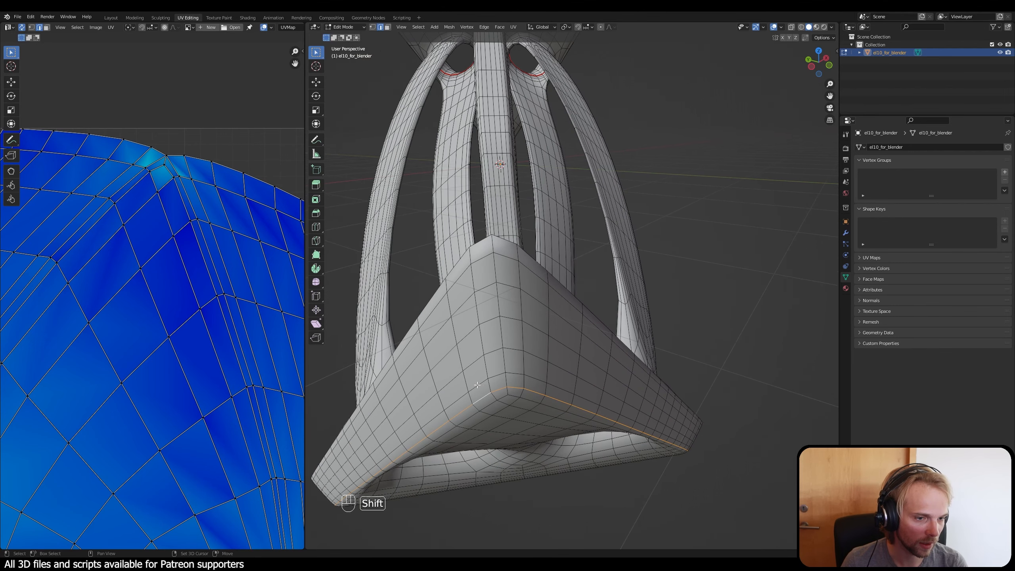
pyautogui.keyDown('ctrl'); pyautogui.keyDown('shift'); pyautogui.click(495, 245); pyautogui.keyUp('shift'); pyautogui.keyUp('ctrl')
pyautogui.moveTo(494, 245); pyautogui.dragTo(638, 220, button='middle')
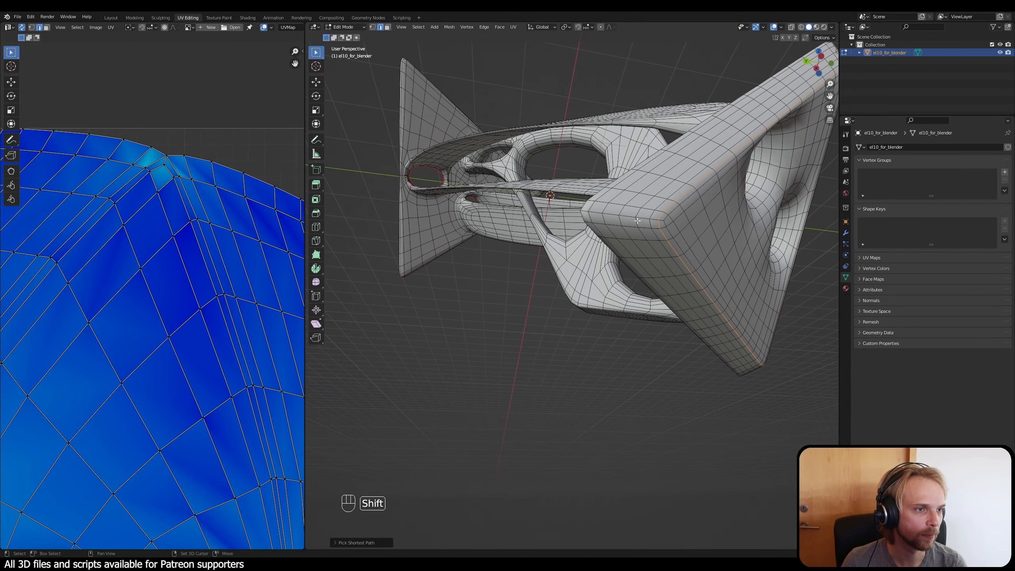
pyautogui.keyDown('shift'); pyautogui.click(655, 219); pyautogui.keyUp('shift')
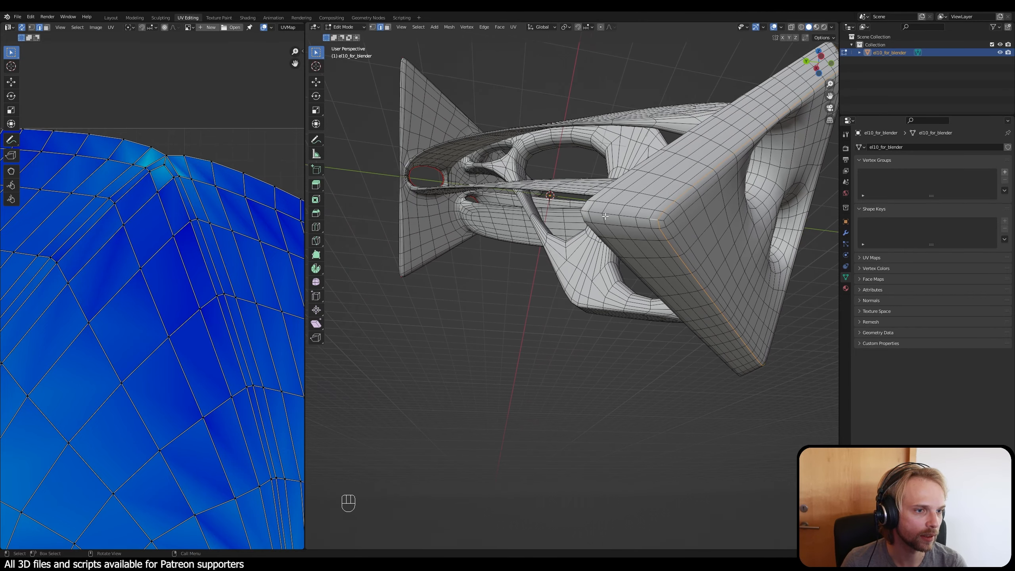
pyautogui.keyDown('ctrl'); pyautogui.keyDown('shift'); pyautogui.click(585, 211); pyautogui.keyUp('shift'); pyautogui.keyUp('ctrl')
pyautogui.moveTo(611, 273); pyautogui.dragTo(427, 233, button='middle')
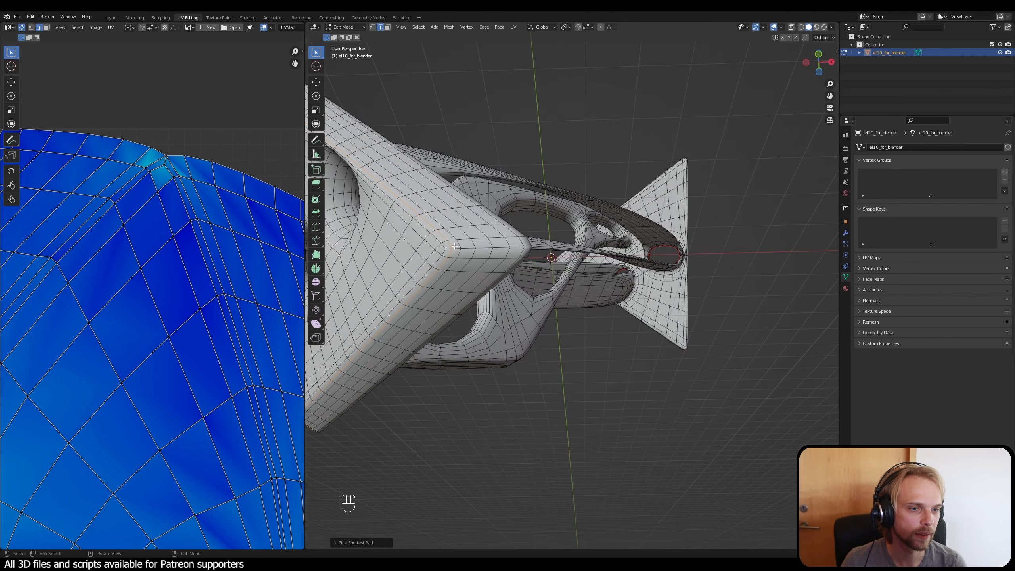
pyautogui.keyDown('ctrl'); pyautogui.keyDown('shift'); pyautogui.click(526, 249); pyautogui.keyUp('shift'); pyautogui.keyUp('ctrl')
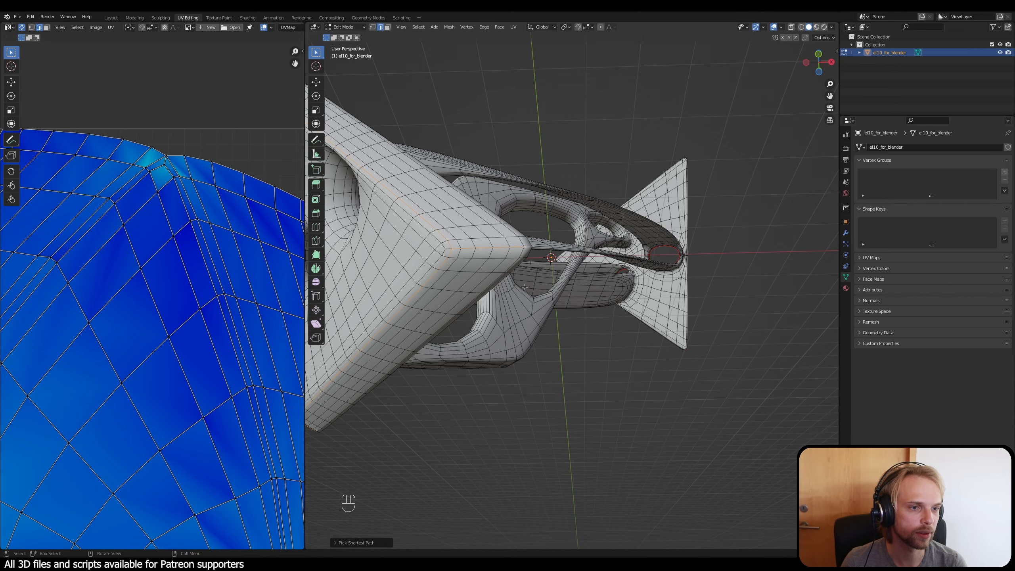
# Step: Add the edge loops inside both openings of the plate to the selection, mark all selected edges as seams and clear the selection
pyautogui.moveTo(525, 287); pyautogui.dragTo(568, 315, button='middle')
pyautogui.keyDown('shift'); pyautogui.moveTo(454, 297); pyautogui.dragTo(529, 308, button='middle'); pyautogui.keyUp('shift')
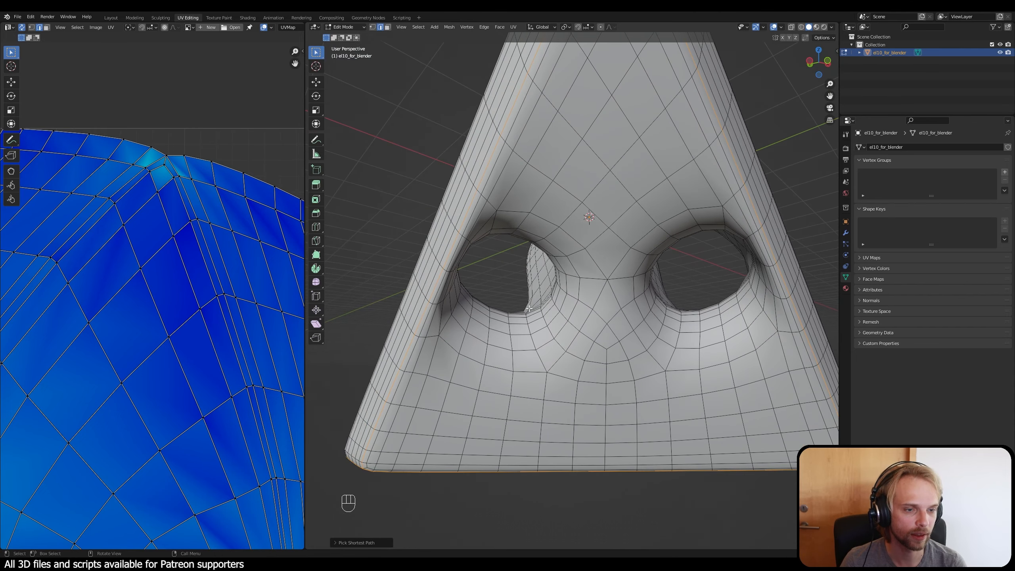
pyautogui.keyDown('alt'); pyautogui.keyDown('shift'); pyautogui.click(505, 332); pyautogui.keyUp('shift'); pyautogui.keyUp('alt')
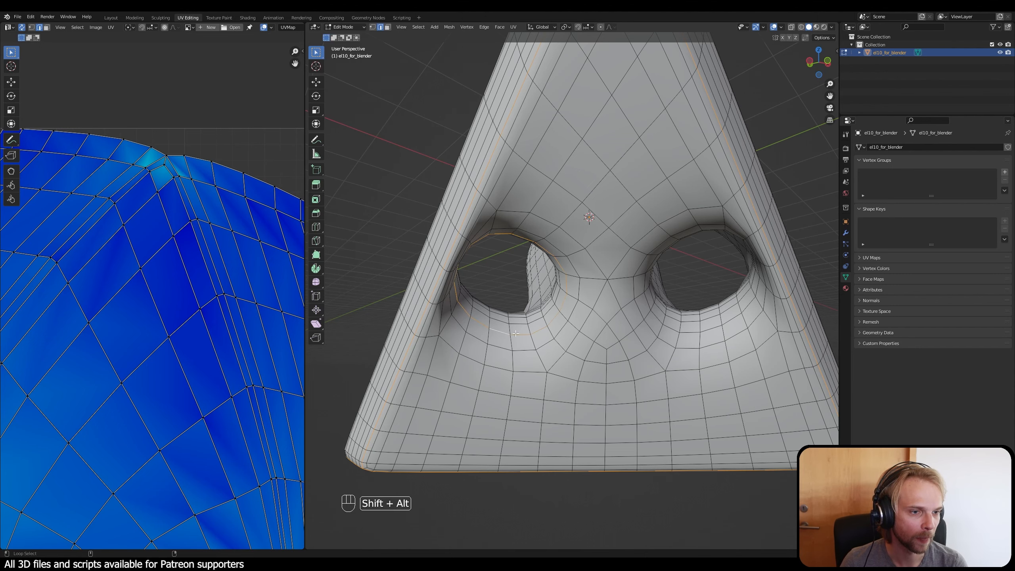
pyautogui.keyDown('alt'); pyautogui.keyDown('shift'); pyautogui.click(715, 327); pyautogui.keyUp('shift'); pyautogui.keyUp('alt')
pyautogui.scroll(-1, 712, 348)
pyautogui.moveTo(711, 349); pyautogui.dragTo(667, 352, button='middle')
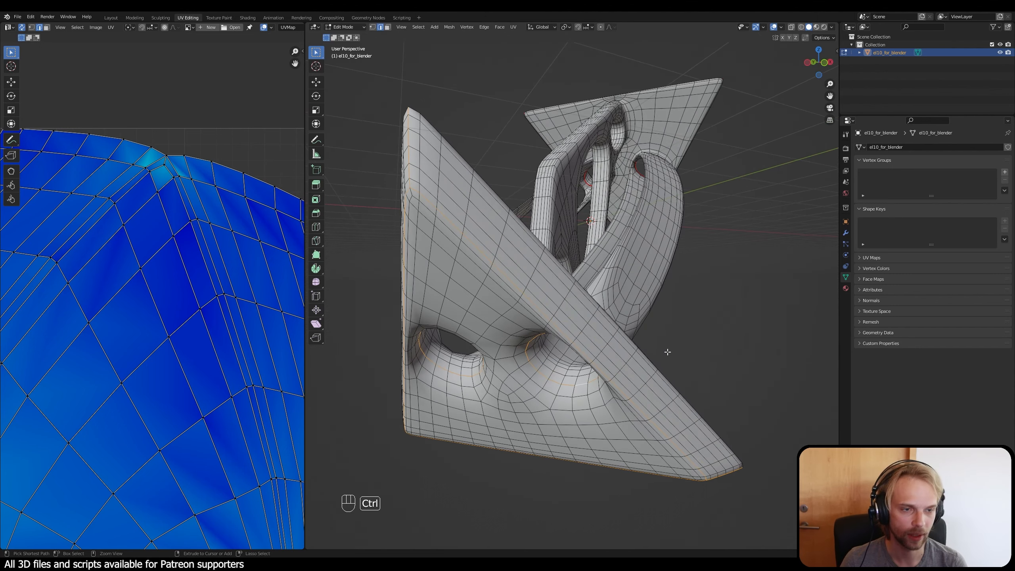
pyautogui.hotkey('ctrl', 'e')
pyautogui.click(665, 350)
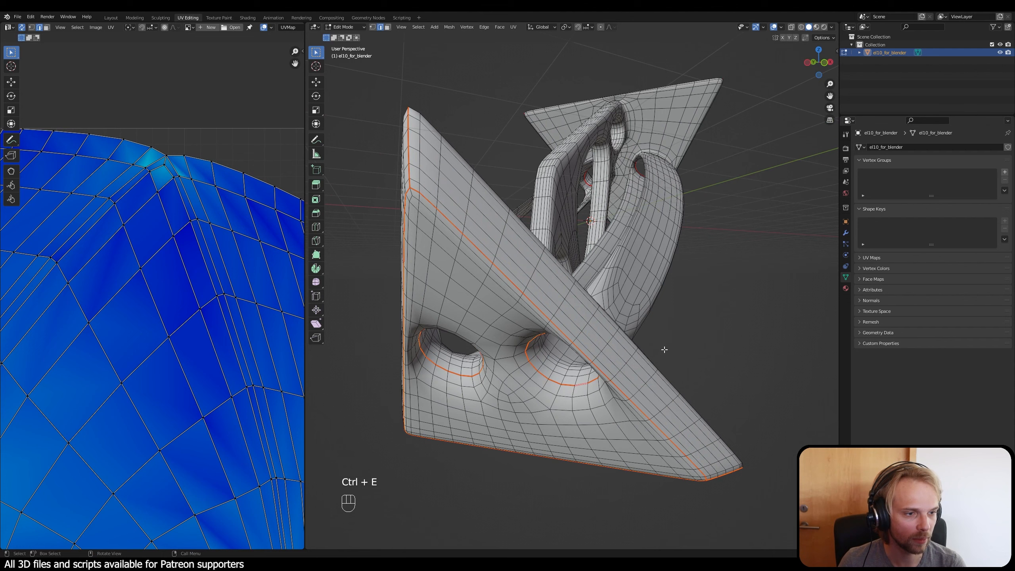
pyautogui.click(710, 327)
# Step: Select the entire mesh, unwrap its UVs with the seams on both plates, and clear the selection
pyautogui.press('a')
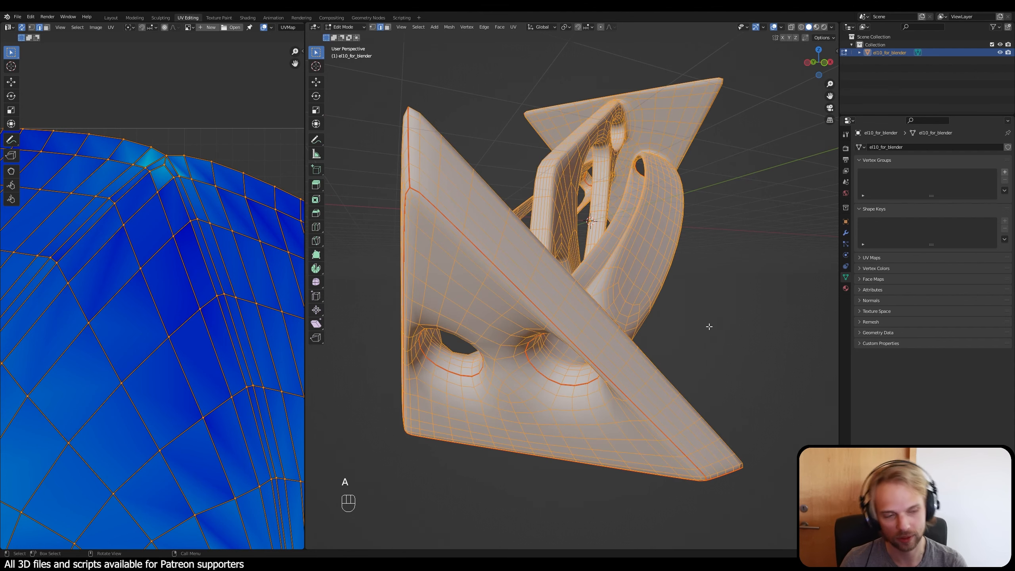
pyautogui.press('u')
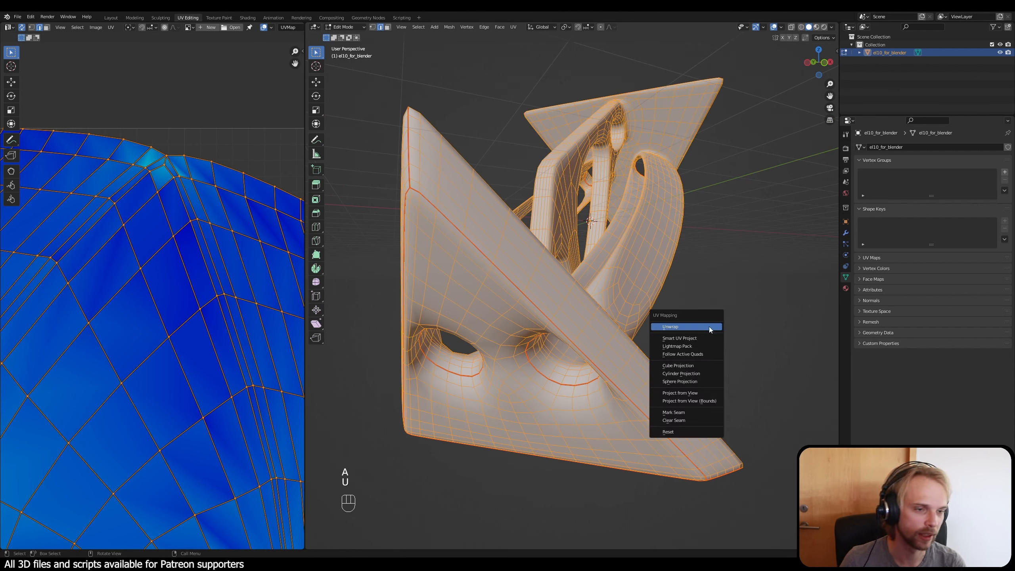
pyautogui.click(710, 327)
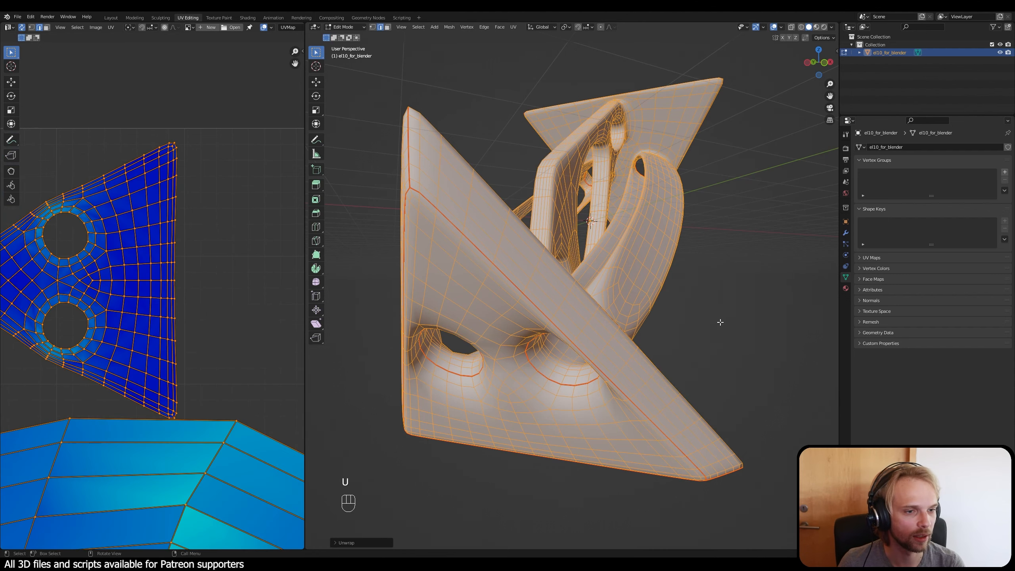
pyautogui.click(720, 322)
# Step: Examine the two triangular plate-face islands and the remaining large island for stretching and compressed areas
pyautogui.scroll(-10, 214, 278)
pyautogui.scroll(4, 95, 271)
pyautogui.keyDown('shift'); pyautogui.moveTo(94, 271); pyautogui.dragTo(175, 264, button='middle'); pyautogui.keyUp('shift')
pyautogui.scroll(1, 148, 274)
pyautogui.scroll(1, 172, 339)
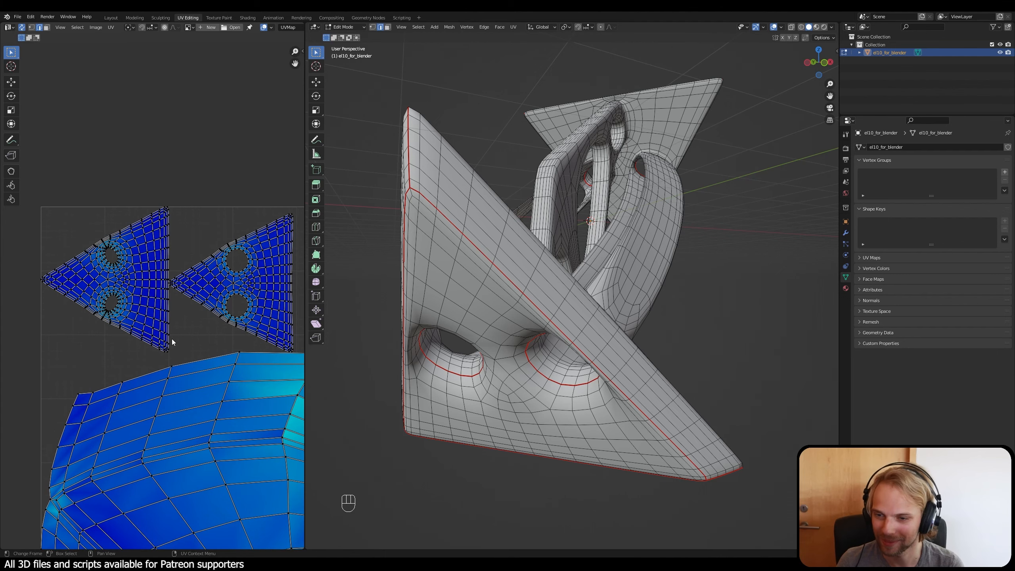
pyautogui.scroll(-3, 171, 339)
pyautogui.keyDown('shift'); pyautogui.moveTo(172, 339); pyautogui.dragTo(131, 297, button='middle'); pyautogui.keyUp('shift')
pyautogui.keyDown('shift'); pyautogui.moveTo(200, 411); pyautogui.dragTo(203, 362, button='middle'); pyautogui.keyUp('shift')
pyautogui.scroll(1, 194, 387)
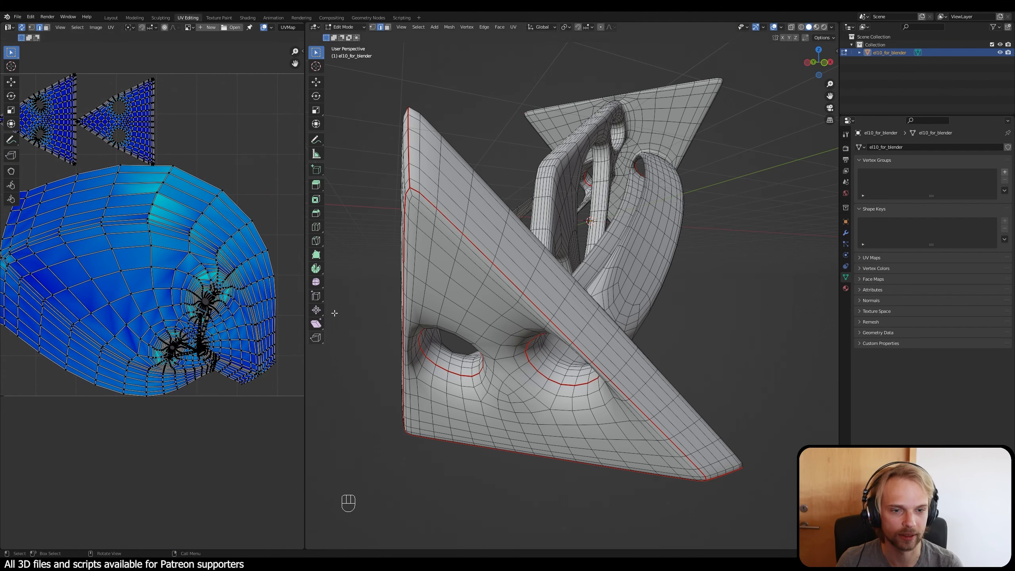
pyautogui.scroll(-1, 218, 331)
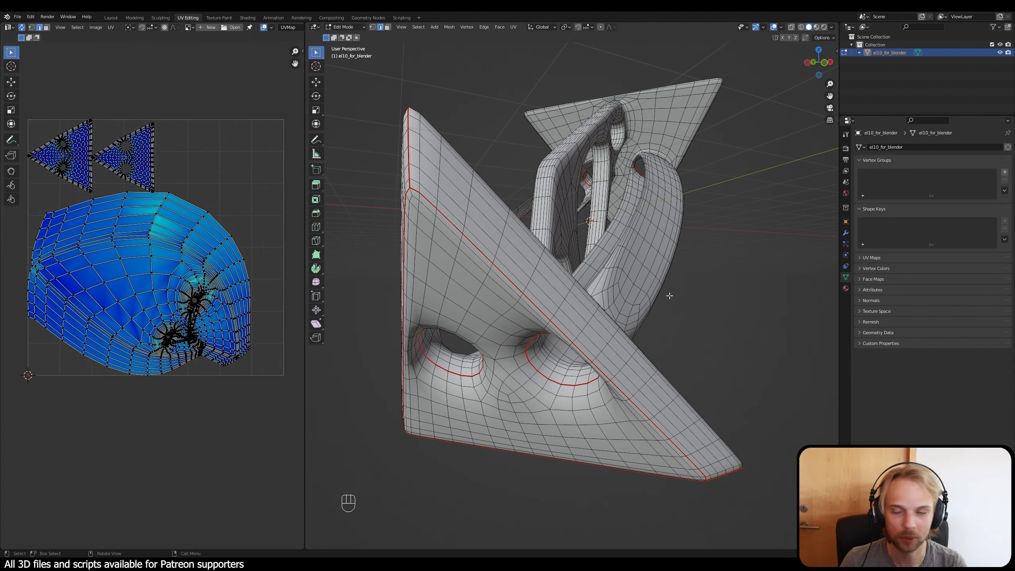
# Step: Inspect the struts between the plates and box-select their middle section to check where it lies in the large UV island
pyautogui.moveTo(662, 296); pyautogui.dragTo(512, 292, button='middle')
pyautogui.scroll(1, 452, 292)
pyautogui.keyDown('shift'); pyautogui.moveTo(446, 298); pyautogui.dragTo(532, 362, button='middle'); pyautogui.keyUp('shift')
pyautogui.scroll(-2, 534, 362)
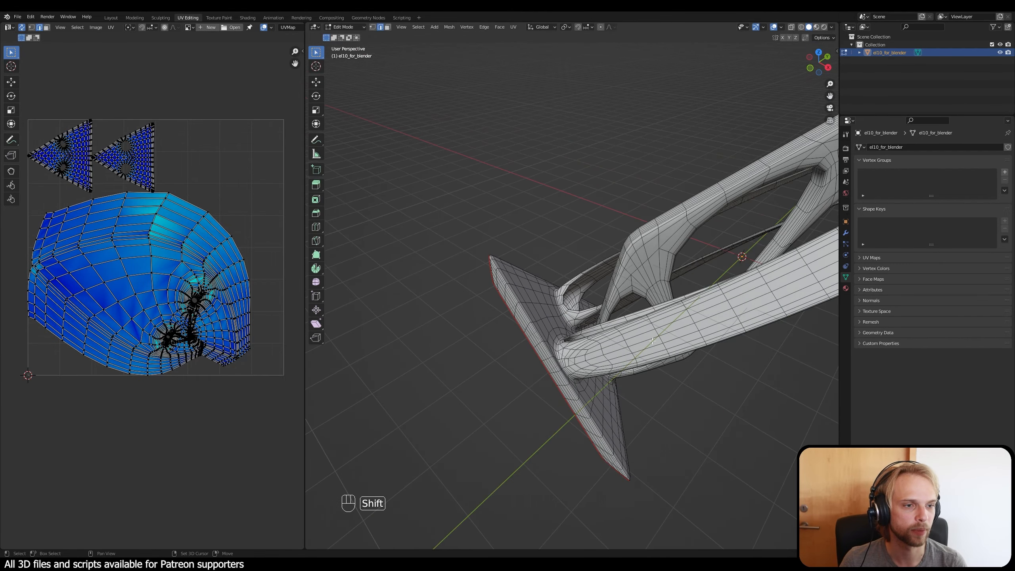
pyautogui.keyDown('shift'); pyautogui.moveTo(609, 333); pyautogui.dragTo(531, 359, button='middle'); pyautogui.keyUp('shift')
pyautogui.scroll(-1, 531, 358)
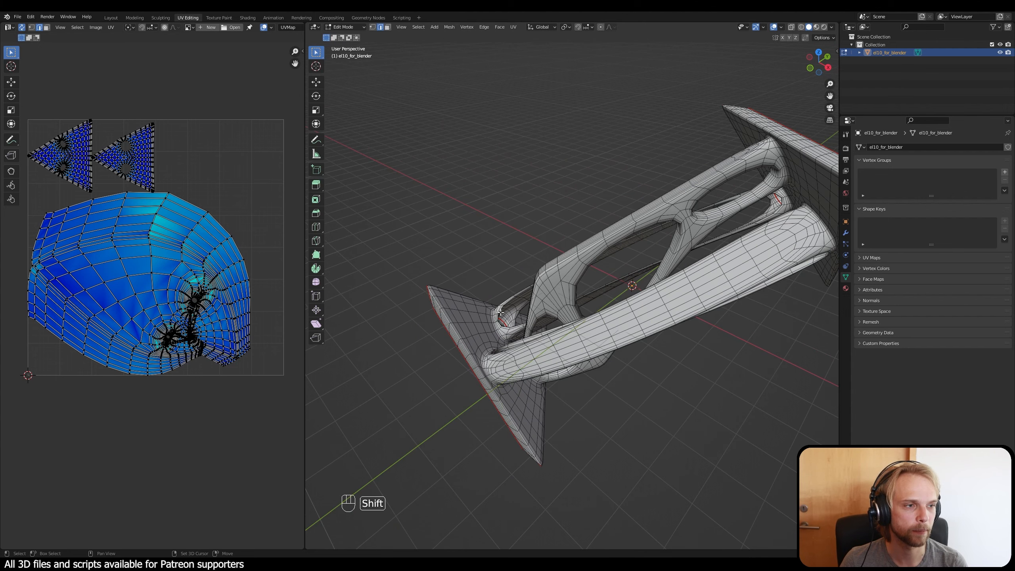
pyautogui.keyDown('shift'); pyautogui.moveTo(657, 373); pyautogui.dragTo(620, 378, button='middle'); pyautogui.keyUp('shift')
pyautogui.moveTo(682, 418); pyautogui.dragTo(521, 199)
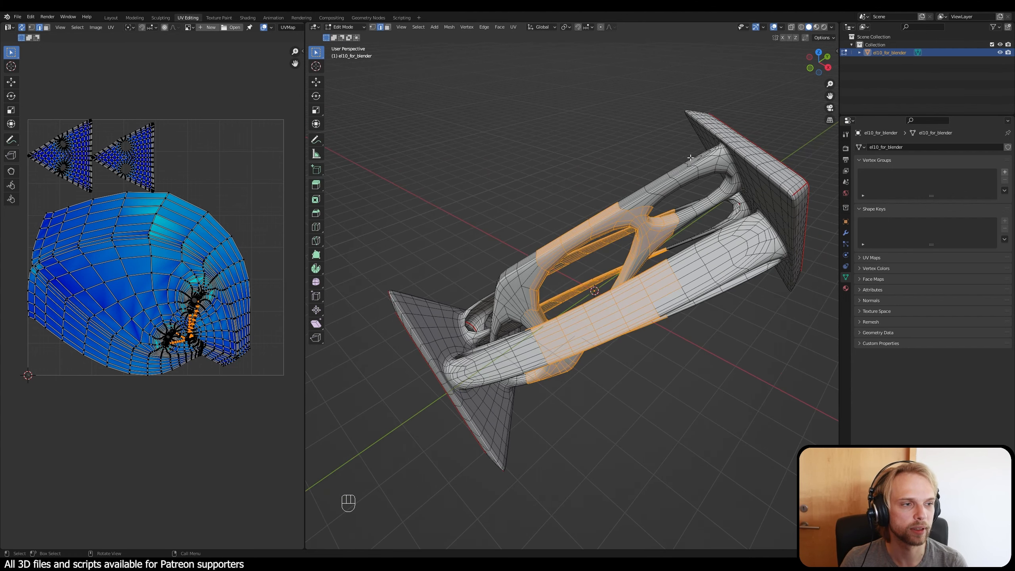
pyautogui.click(666, 403)
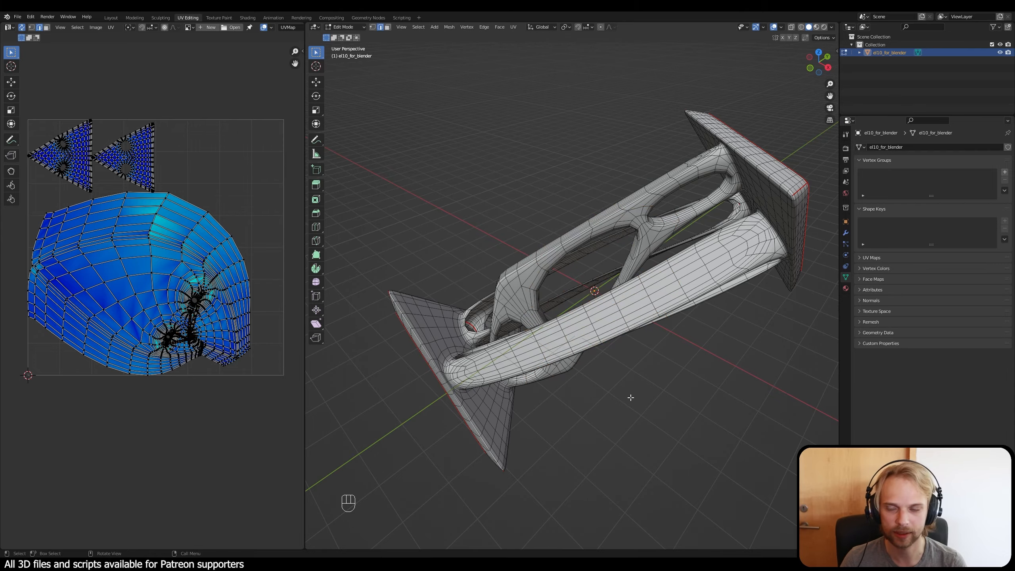
# Step: Select the edge loops around the three strut bases on the inner side of one triangular plate and mark them as seams
pyautogui.moveTo(594, 375); pyautogui.dragTo(698, 335, button='middle')
pyautogui.scroll(3, 698, 334)
pyautogui.keyDown('shift'); pyautogui.moveTo(740, 140); pyautogui.dragTo(559, 274, button='middle'); pyautogui.keyUp('shift')
pyautogui.scroll(4, 642, 209)
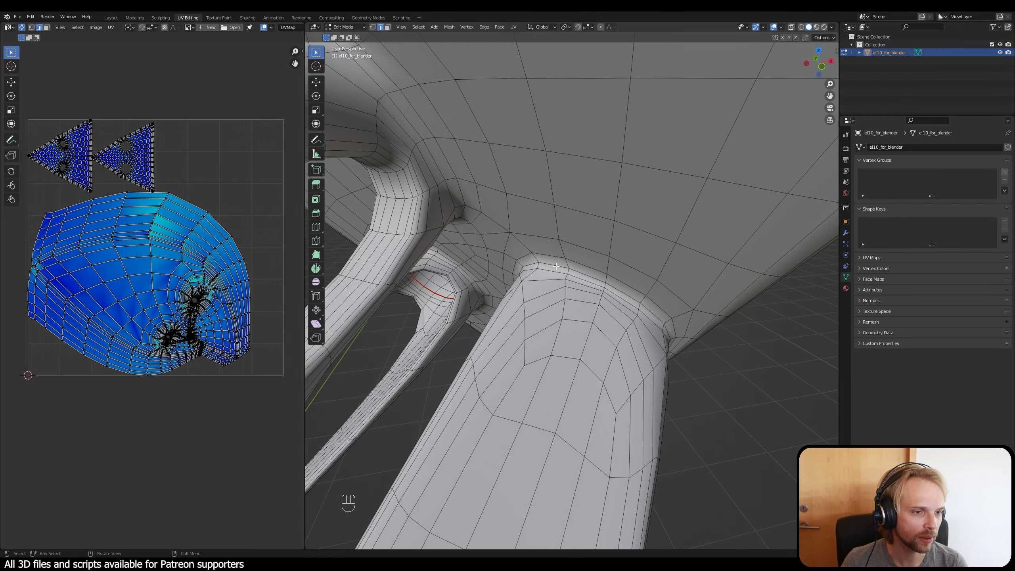
pyautogui.keyDown('alt'); pyautogui.click(556, 266); pyautogui.keyUp('alt')
pyautogui.scroll(-4, 555, 266)
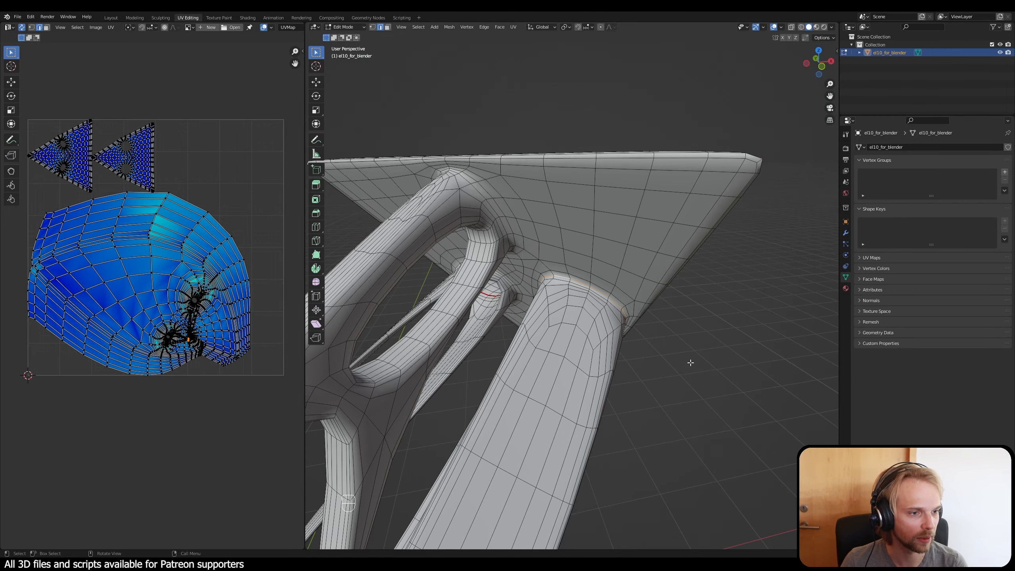
pyautogui.keyDown('shift'); pyautogui.moveTo(475, 230); pyautogui.dragTo(588, 243, button='middle'); pyautogui.keyUp('shift')
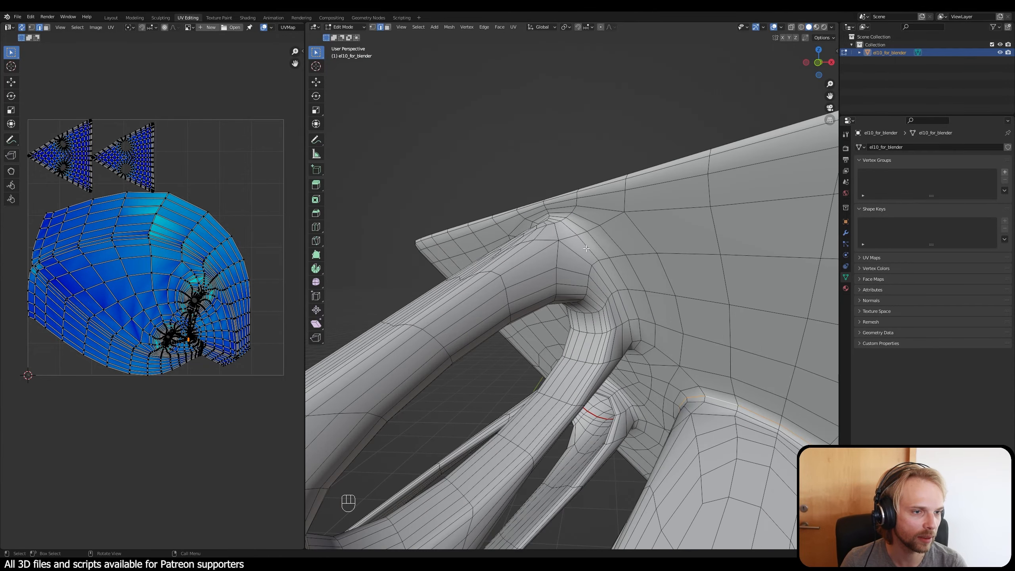
pyautogui.keyDown('alt'); pyautogui.click(595, 240); pyautogui.keyUp('alt')
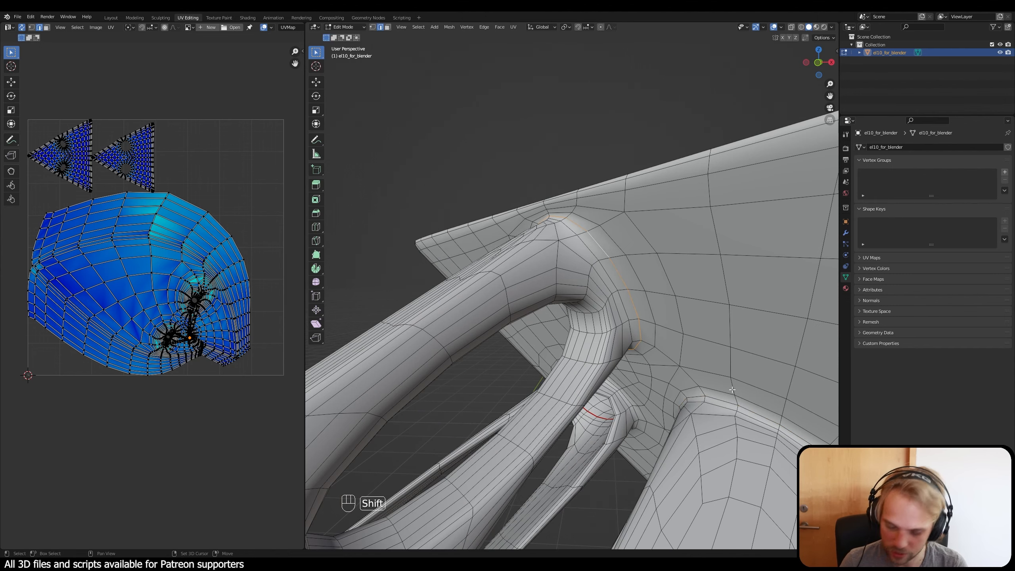
pyautogui.keyDown('alt'); pyautogui.keyDown('shift'); pyautogui.click(723, 401); pyautogui.keyUp('shift'); pyautogui.keyUp('alt')
pyautogui.moveTo(723, 402); pyautogui.dragTo(662, 338, button='middle')
pyautogui.keyDown('alt'); pyautogui.keyDown('shift'); pyautogui.click(683, 351); pyautogui.keyUp('shift'); pyautogui.keyUp('alt')
pyautogui.hotkey('ctrl', 'e')
pyautogui.click(689, 391)
# Step: Select the edge loops around two strut bases on the inner side of the other triangular plate
pyautogui.scroll(5, 661, 338)
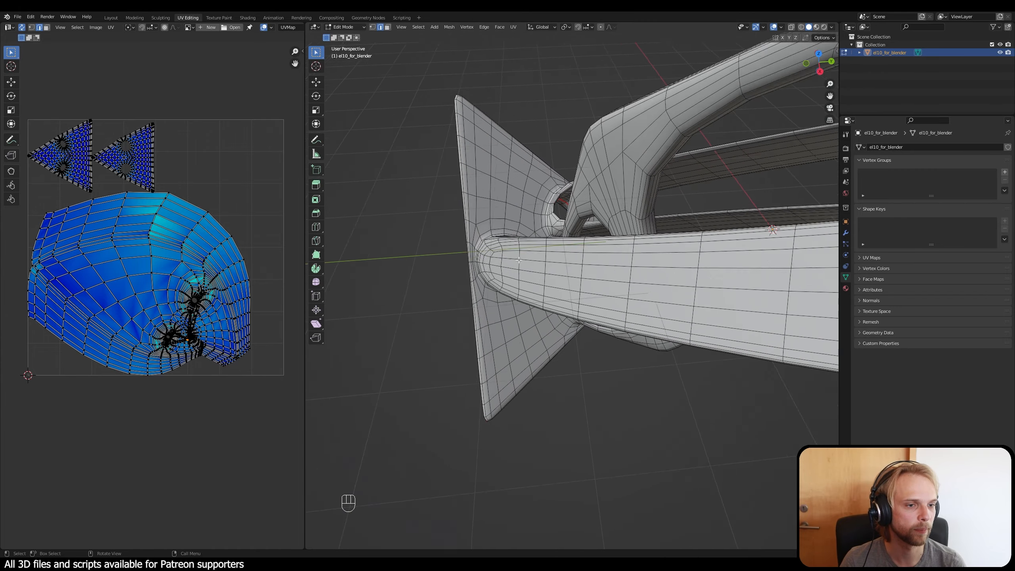
pyautogui.moveTo(593, 372); pyautogui.dragTo(598, 403, button='middle')
pyautogui.keyDown('shift'); pyautogui.moveTo(591, 400); pyautogui.dragTo(631, 464, button='middle'); pyautogui.keyUp('shift')
pyautogui.scroll(1, 526, 344)
pyautogui.scroll(1, 525, 345)
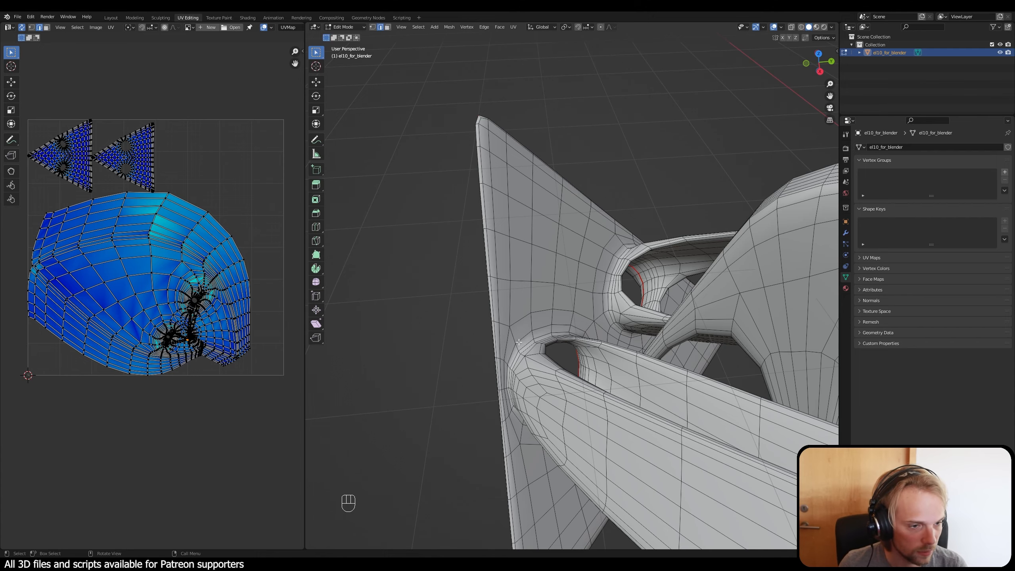
pyautogui.keyDown('alt'); pyautogui.keyDown('shift'); pyautogui.click(525, 345); pyautogui.keyUp('shift'); pyautogui.keyUp('alt')
pyautogui.moveTo(525, 346); pyautogui.dragTo(565, 264, button='middle')
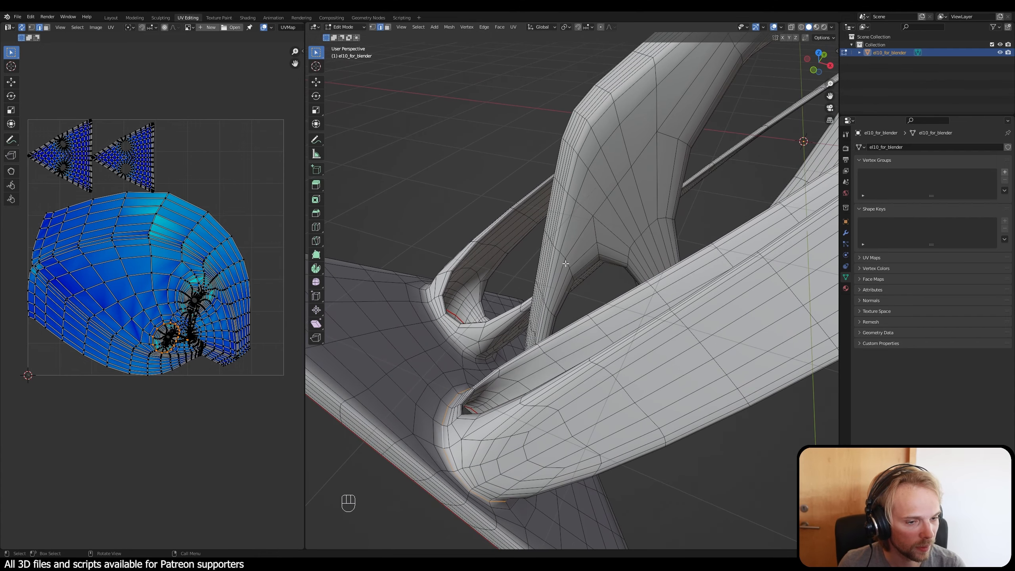
pyautogui.keyDown('alt'); pyautogui.keyDown('shift'); pyautogui.click(443, 329); pyautogui.keyUp('shift'); pyautogui.keyUp('alt')
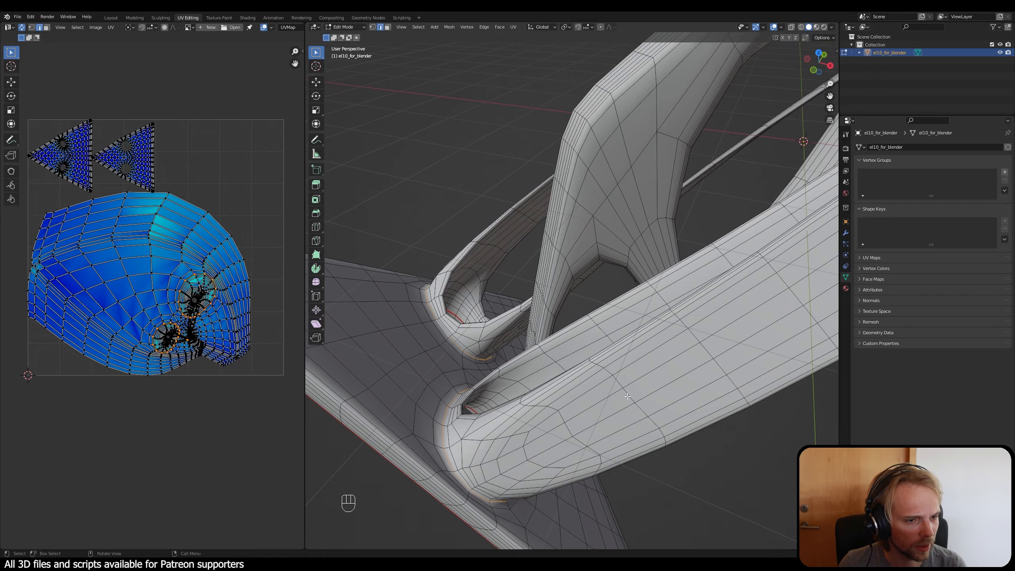
# Step: Add the edge loop around the third strut base to the selection and mark all three loops as seams
pyautogui.moveTo(444, 329); pyautogui.dragTo(593, 226, button='middle')
pyautogui.scroll(6, 593, 226)
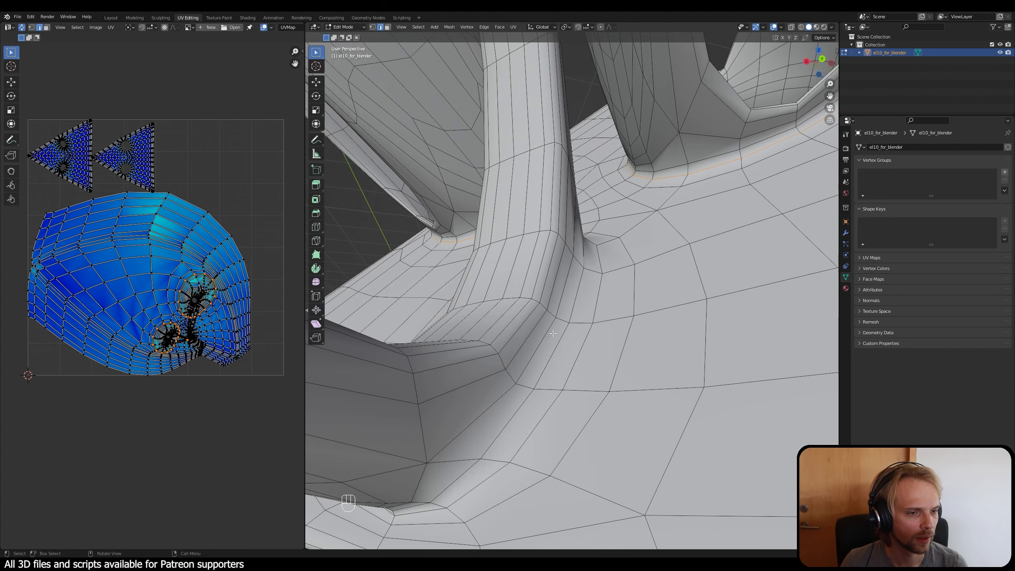
pyautogui.keyDown('alt'); pyautogui.keyDown('shift'); pyautogui.click(561, 335); pyautogui.keyUp('shift'); pyautogui.keyUp('alt')
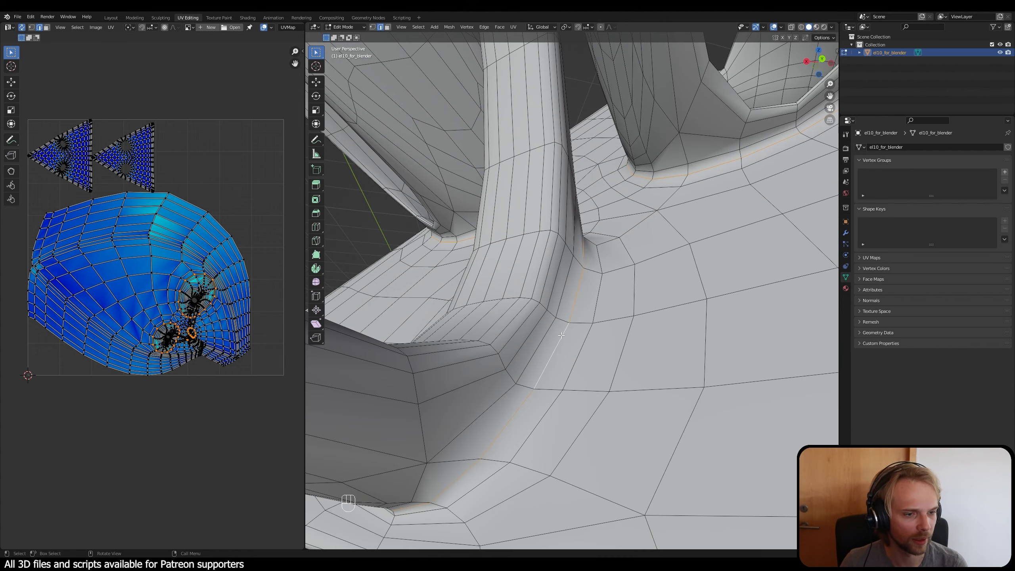
pyautogui.hotkey('ctrl', 'e')
pyautogui.click(558, 335)
# Step: Unwrap the whole mesh again using the new strut-base seams
pyautogui.scroll(-4, 558, 336)
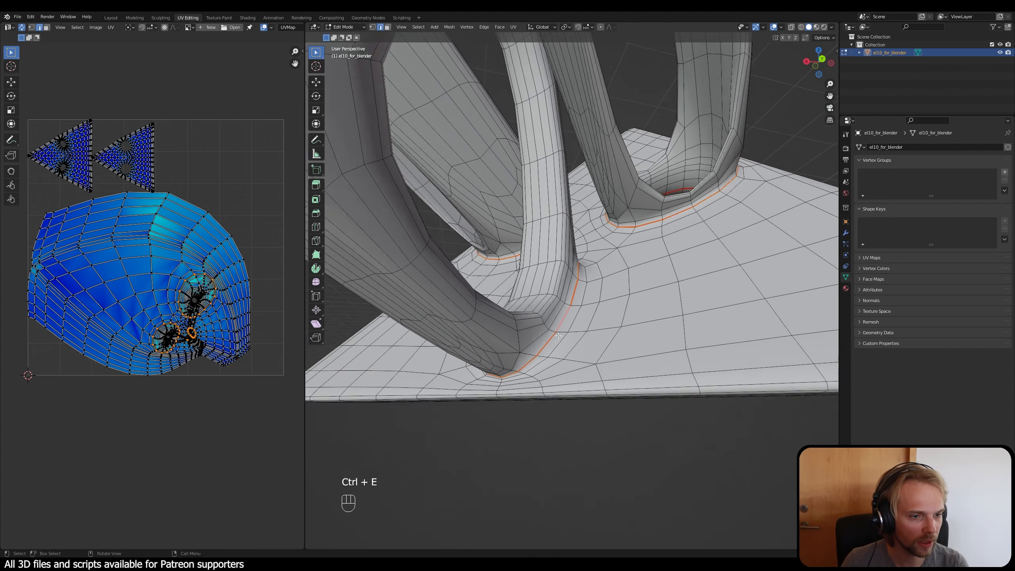
pyautogui.press('a')
pyautogui.press('u')
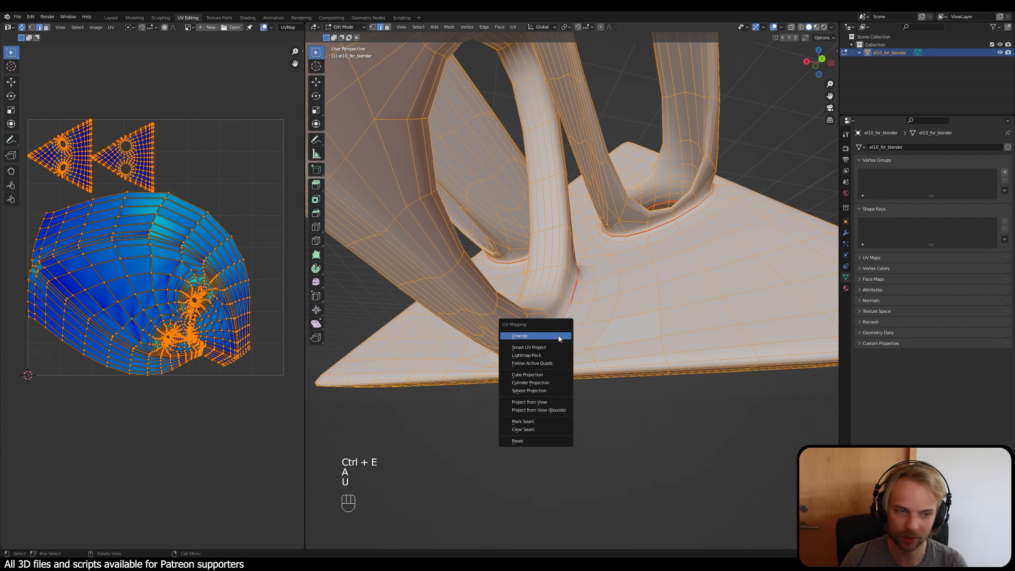
pyautogui.click(558, 336)
pyautogui.click(245, 224)
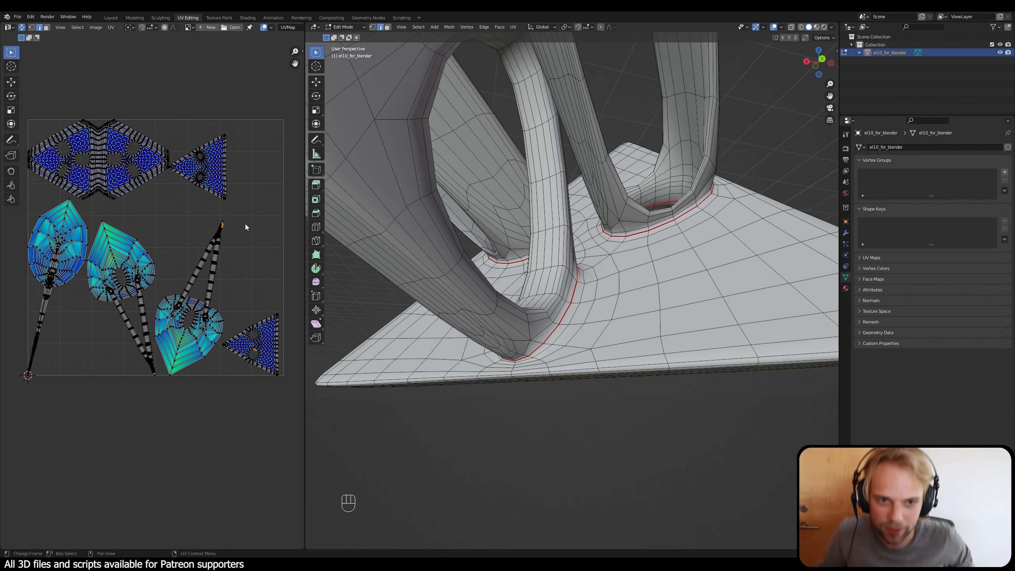
# Step: Examine the newly separated plate and strut islands for stretching in the UV layout
pyautogui.click(236, 196)
pyautogui.moveTo(236, 194); pyautogui.dragTo(220, 243, button='middle')
pyautogui.scroll(3, 146, 227)
pyautogui.moveTo(141, 222); pyautogui.dragTo(131, 170, button='middle')
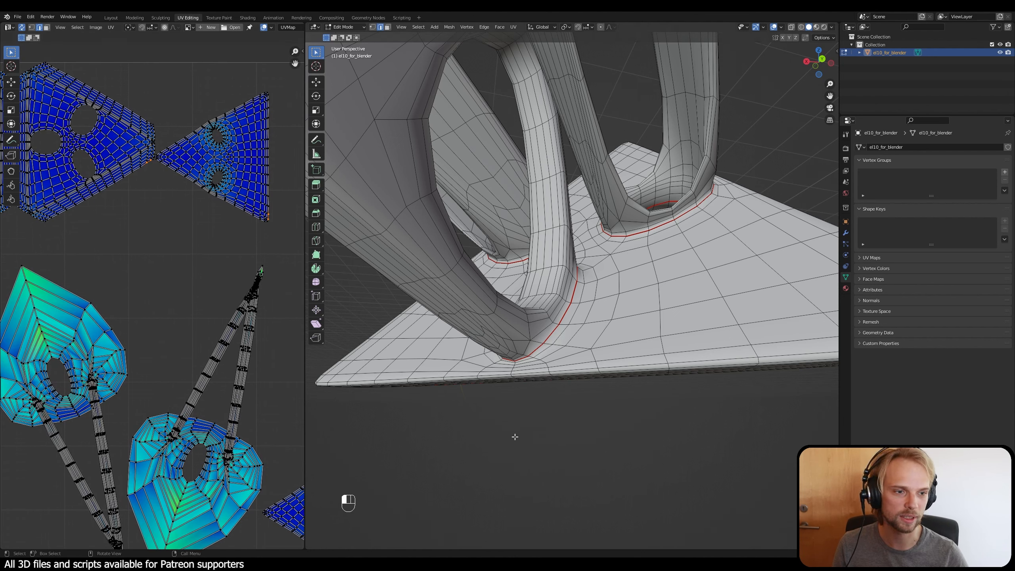
pyautogui.scroll(-3, 177, 233)
pyautogui.moveTo(123, 243); pyautogui.dragTo(167, 263, button='middle')
pyautogui.scroll(1, 142, 262)
# Step: Highlight the small triangular UV island by selecting its linked vertices and locate the matching face on the end plate
pyautogui.press('3')
pyautogui.press('1')
pyautogui.scroll(-2, 167, 263)
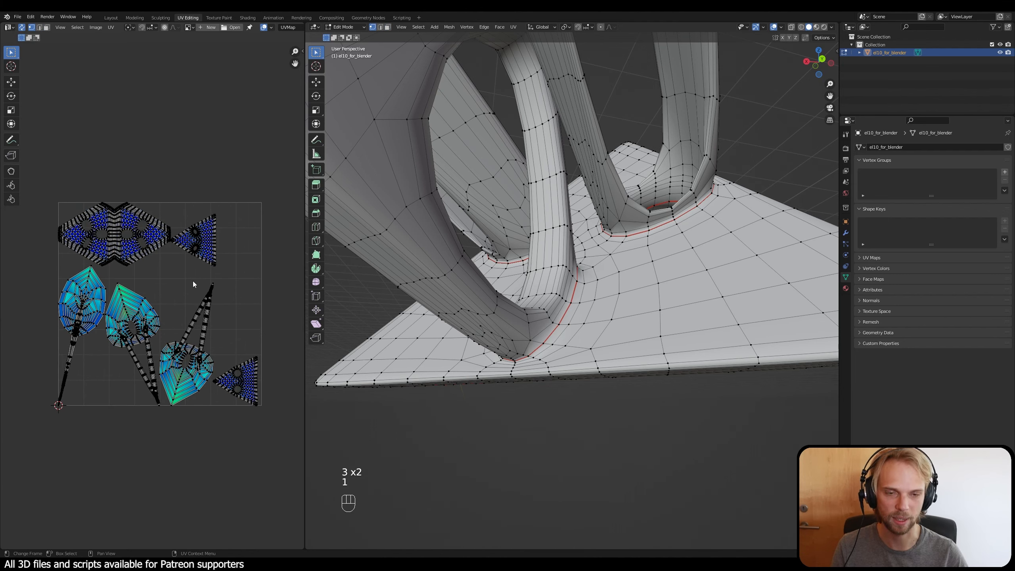
pyautogui.scroll(2, 159, 256)
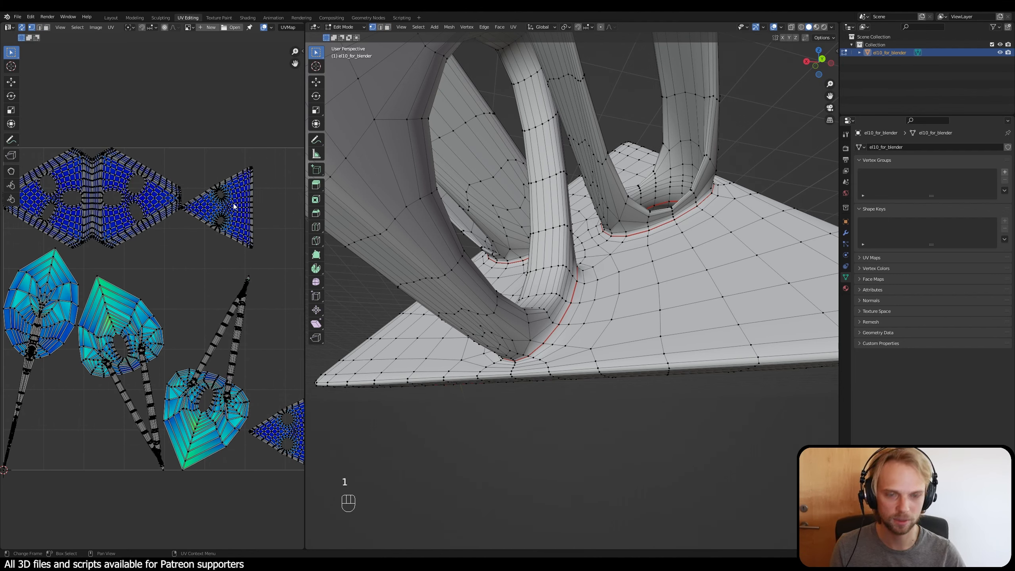
pyautogui.press('l')
pyautogui.scroll(-8, 736, 328)
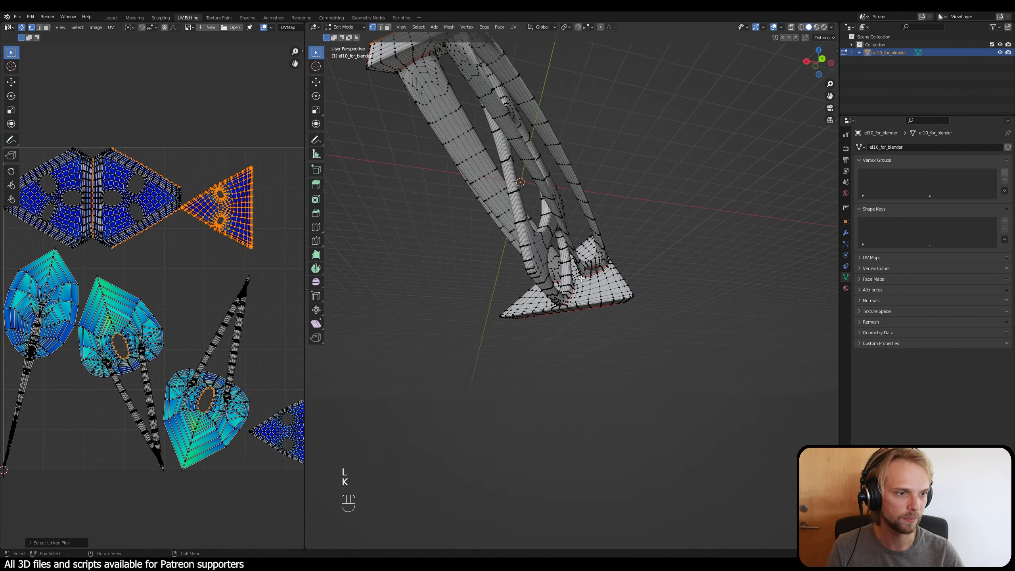
pyautogui.moveTo(545, 224); pyautogui.dragTo(571, 273, button='middle')
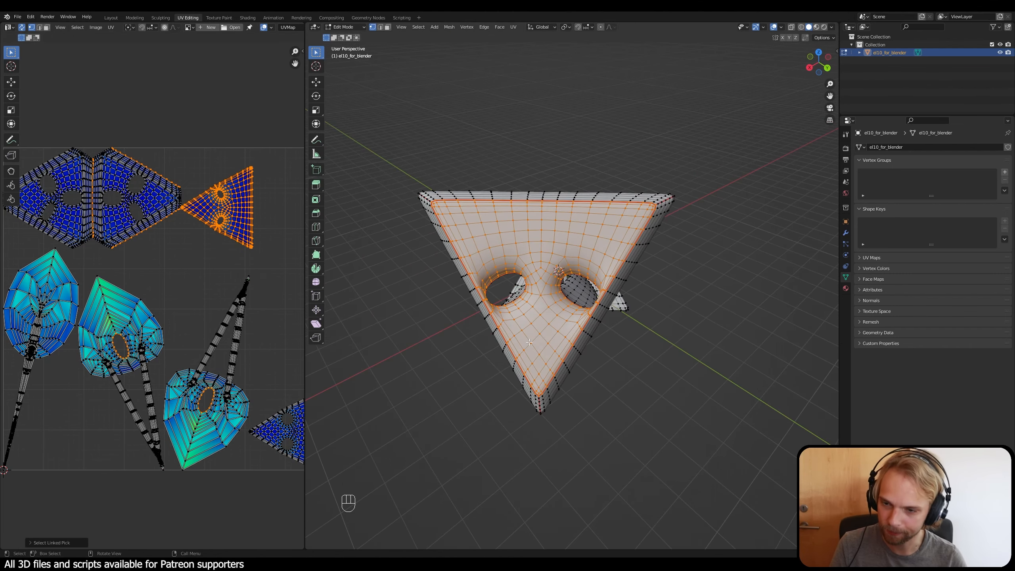
pyautogui.moveTo(613, 351); pyautogui.dragTo(524, 344, button='middle')
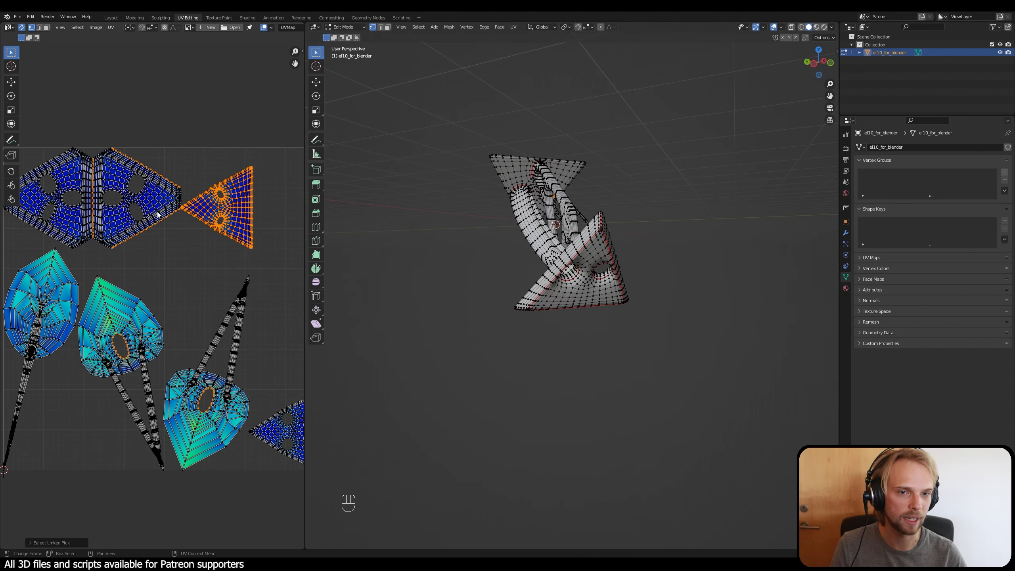
# Step: Highlight the two joined end-plate UV islands and check which sides of the triangular plate they cover
pyautogui.click(190, 272)
pyautogui.moveTo(190, 271); pyautogui.dragTo(304, 266, button='middle')
pyautogui.press('l')
pyautogui.click(246, 221)
pyautogui.scroll(3, 234, 219)
pyautogui.press('l')
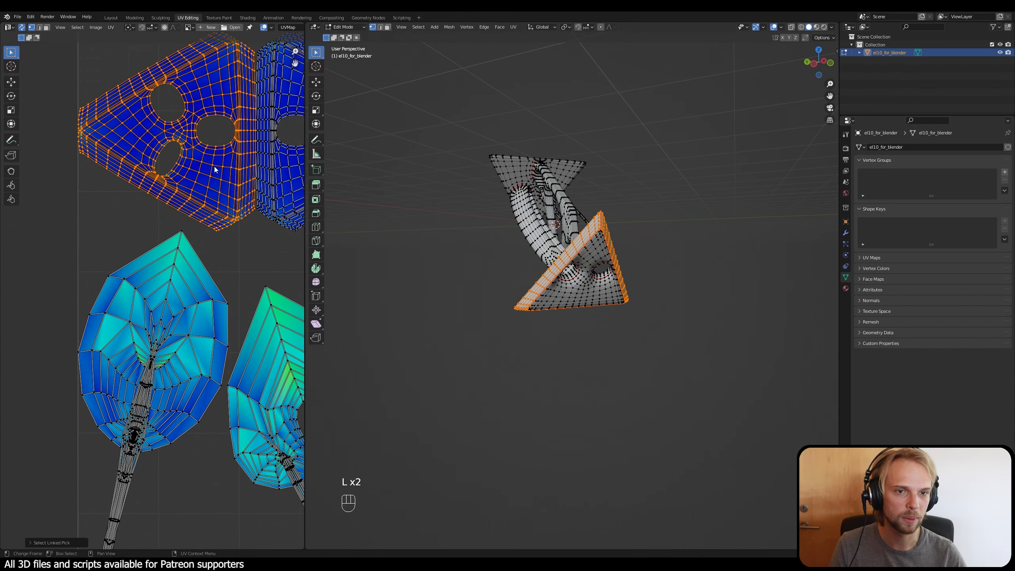
pyautogui.moveTo(586, 327); pyautogui.dragTo(575, 224, button='middle')
pyautogui.scroll(5, 617, 254)
pyautogui.press('l')
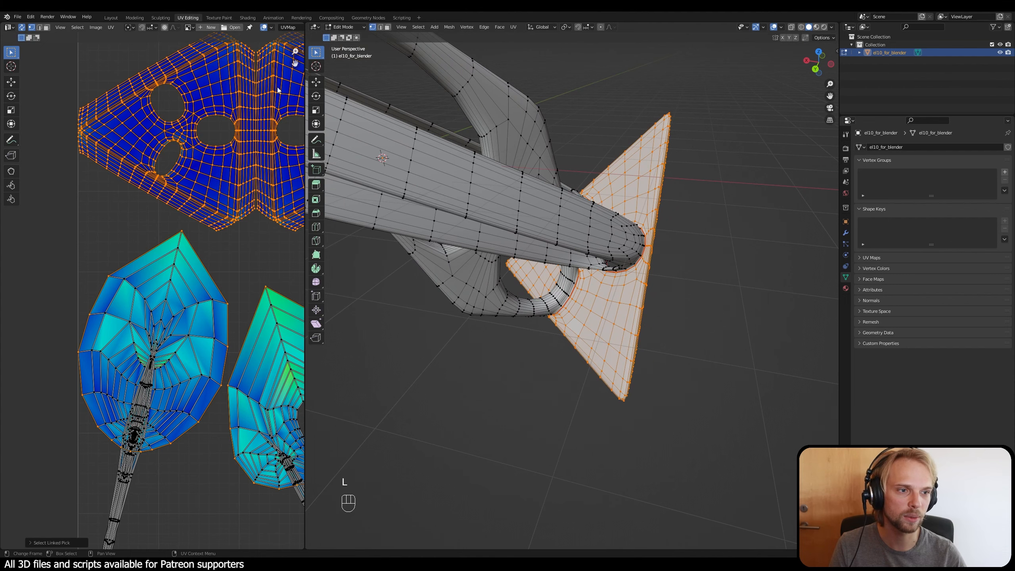
pyautogui.click(263, 263)
pyautogui.scroll(-5, 480, 275)
pyautogui.moveTo(480, 274); pyautogui.dragTo(419, 241, button='middle')
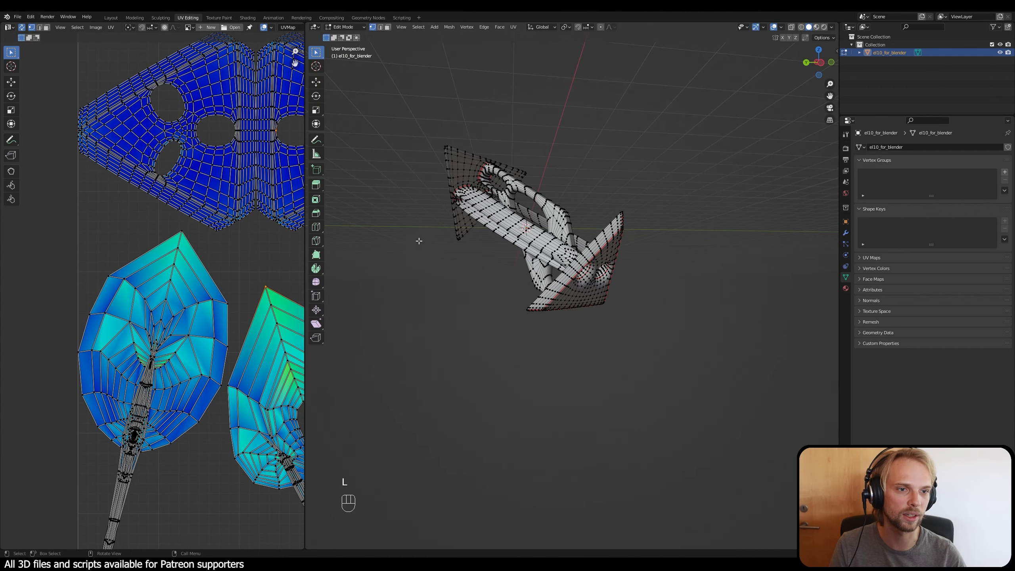
# Step: Highlight the stretched strut UV islands one after another to identify the matching struts on the mesh
pyautogui.press('l')
pyautogui.click(258, 262)
pyautogui.scroll(-2, 258, 262)
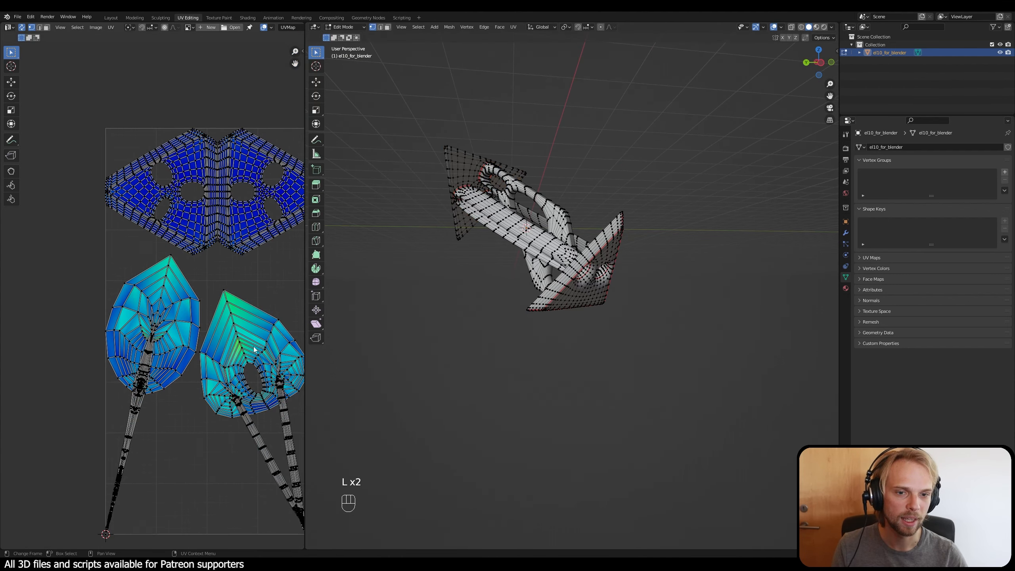
pyautogui.keyDown('shift'); pyautogui.moveTo(198, 192); pyautogui.dragTo(98, 138, button='middle'); pyautogui.keyUp('shift')
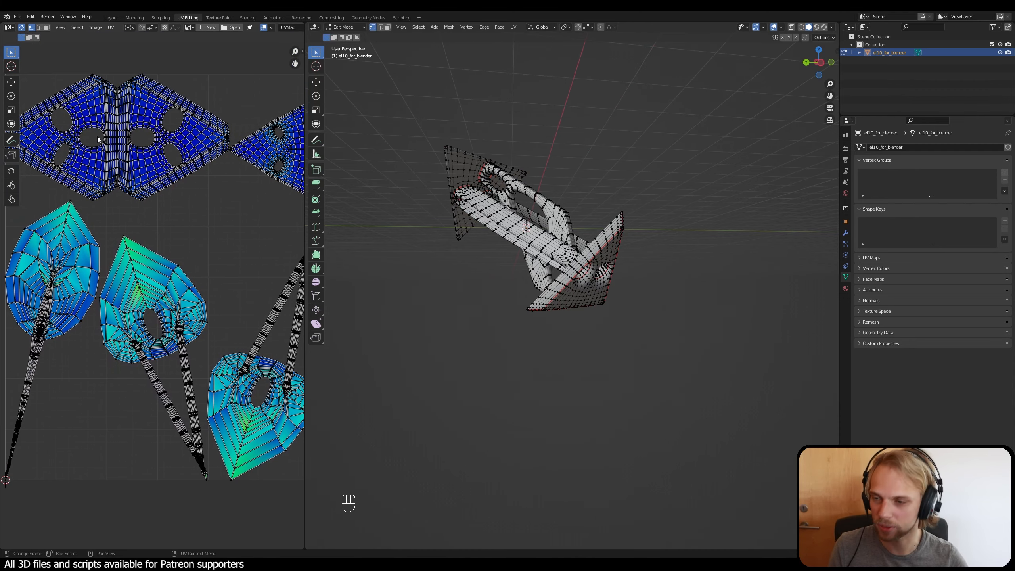
pyautogui.keyDown('shift'); pyautogui.moveTo(200, 242); pyautogui.dragTo(126, 187, button='middle'); pyautogui.keyUp('shift')
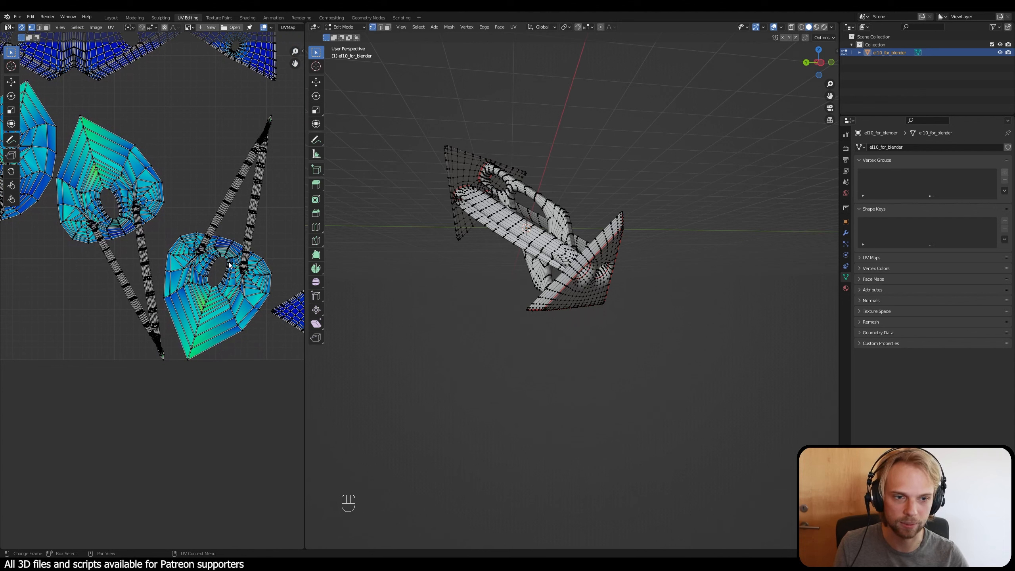
pyautogui.press('l')
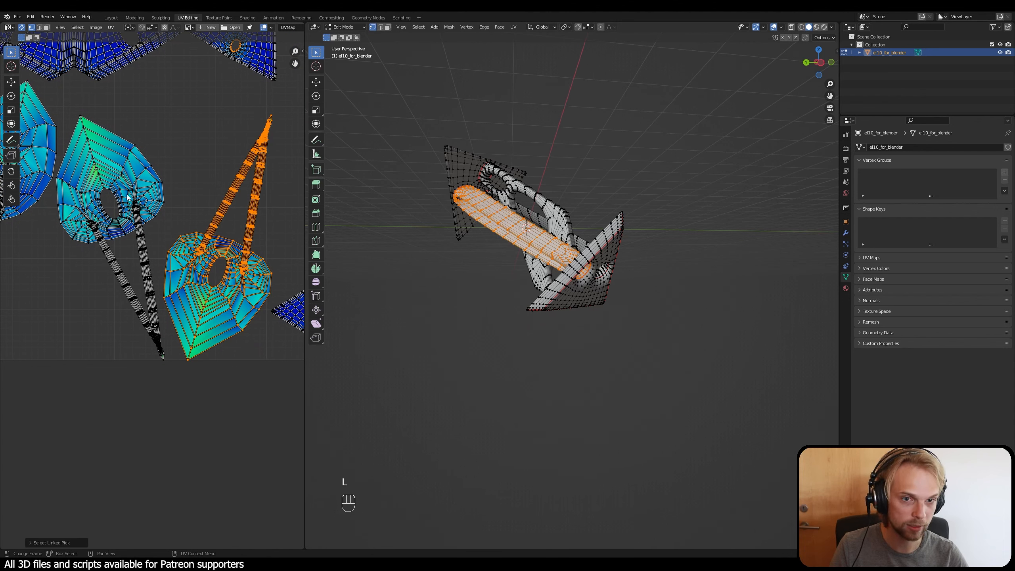
pyautogui.press('l')
pyautogui.press('l')
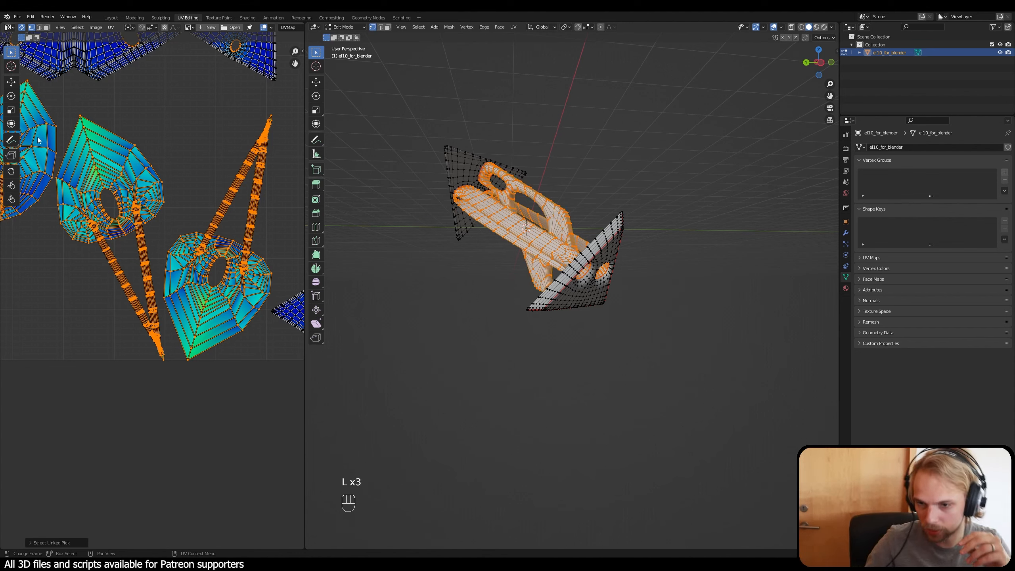
pyautogui.click(519, 348)
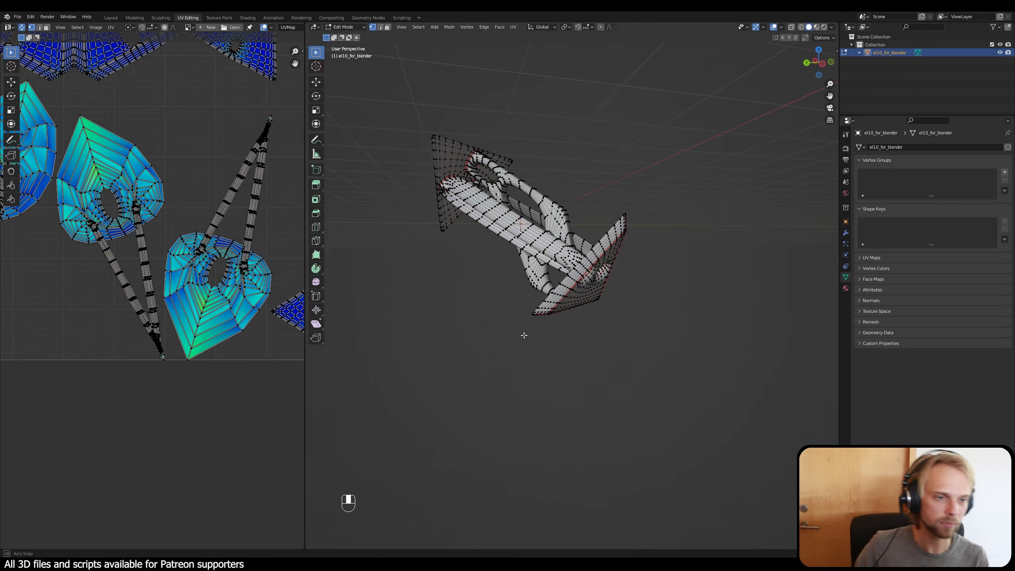
# Step: Switch to edge selection and select the long outer edge loop along the rim of the elongated ring-shaped strut
pyautogui.moveTo(523, 335); pyautogui.dragTo(535, 382, button='middle')
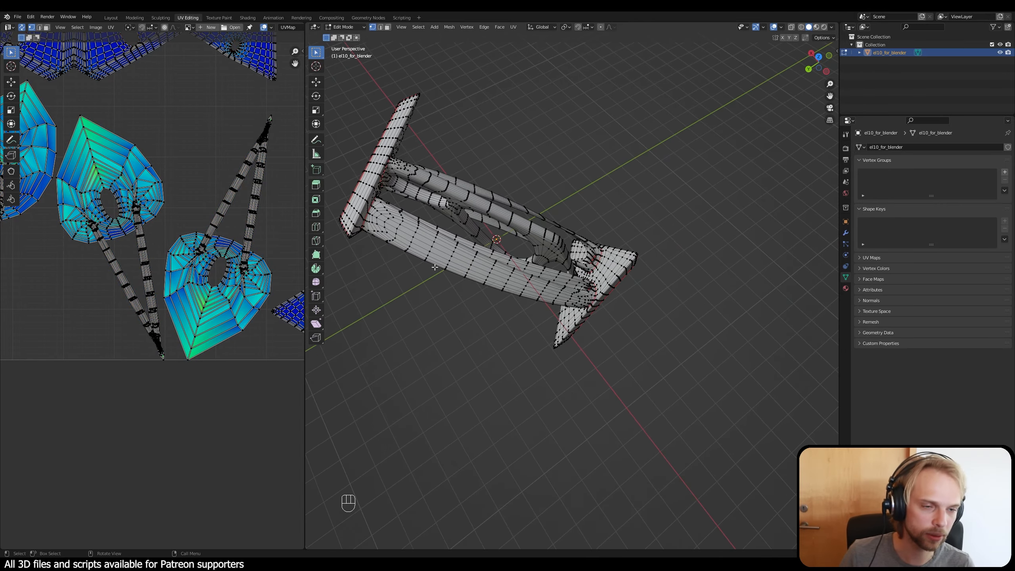
pyautogui.moveTo(435, 267); pyautogui.dragTo(549, 360, button='middle')
pyautogui.press('2')
pyautogui.scroll(3, 559, 366)
pyautogui.moveTo(606, 381); pyautogui.dragTo(493, 256, button='middle')
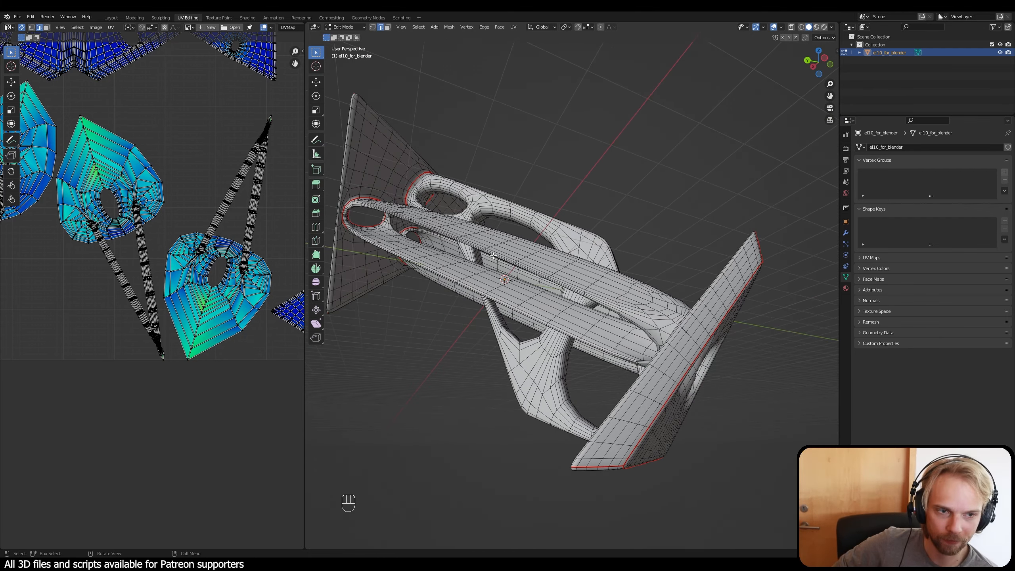
pyautogui.moveTo(450, 245); pyautogui.dragTo(614, 322, button='middle')
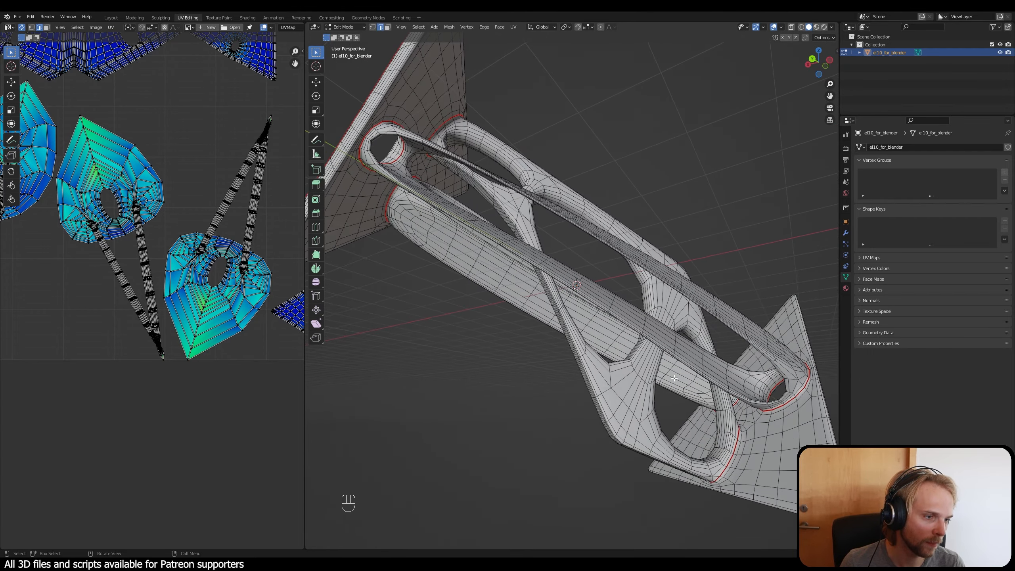
pyautogui.keyDown('shift'); pyautogui.moveTo(471, 275); pyautogui.dragTo(499, 347, button='middle'); pyautogui.keyUp('shift')
pyautogui.scroll(3, 402, 236)
pyautogui.moveTo(402, 236); pyautogui.dragTo(499, 305, button='middle')
pyautogui.moveTo(499, 306); pyautogui.dragTo(380, 261, button='middle')
pyautogui.scroll(2, 456, 322)
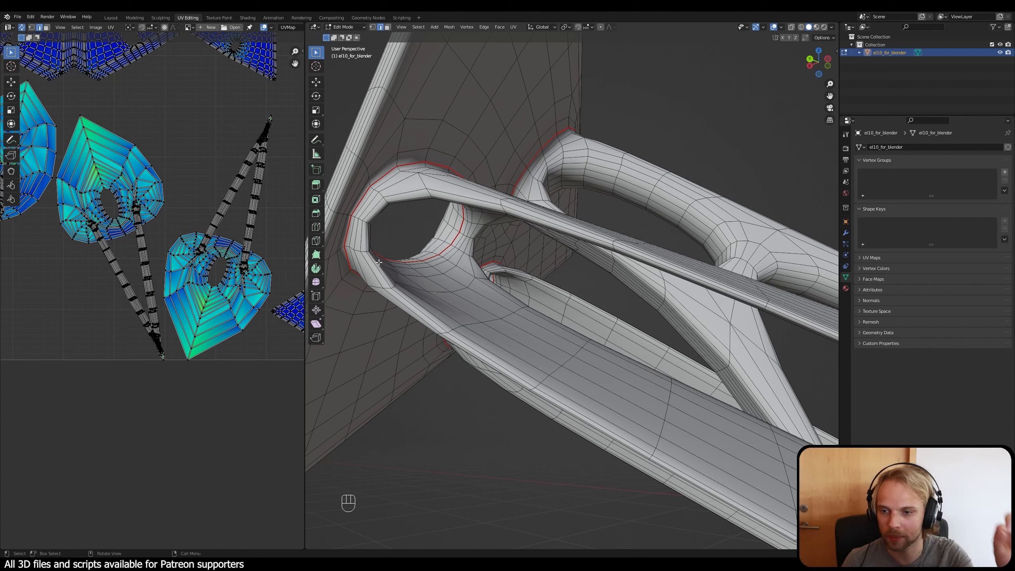
pyautogui.keyDown('alt'); pyautogui.click(412, 304); pyautogui.keyUp('alt')
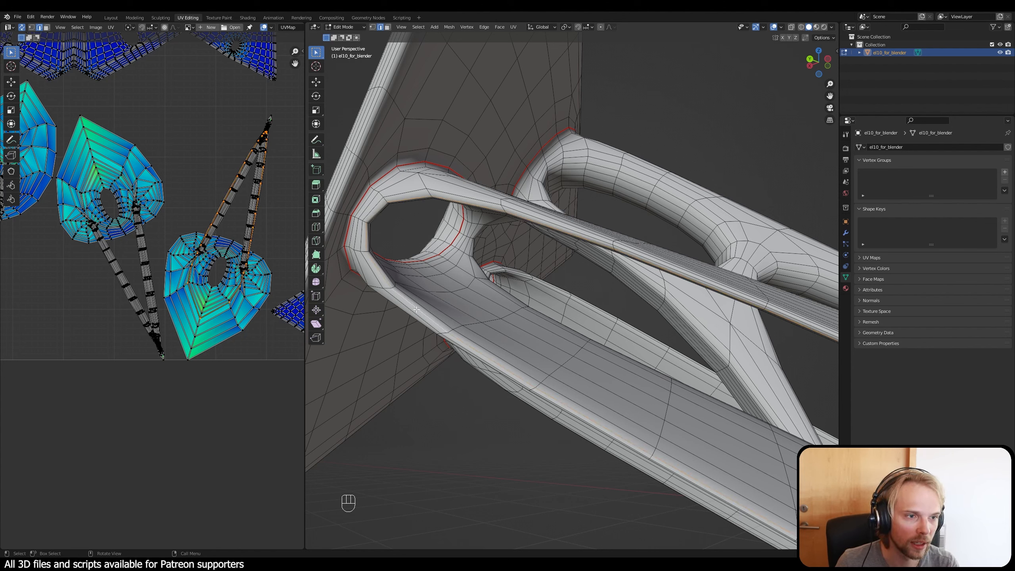
# Step: Replace the selection with the long rim edge loop on the opposite side of the ring-shaped strut
pyautogui.scroll(-4, 422, 319)
pyautogui.moveTo(460, 331); pyautogui.dragTo(400, 261, button='middle')
pyautogui.moveTo(472, 165); pyautogui.dragTo(522, 245, button='middle')
pyautogui.scroll(3, 548, 249)
pyautogui.scroll(4, 482, 219)
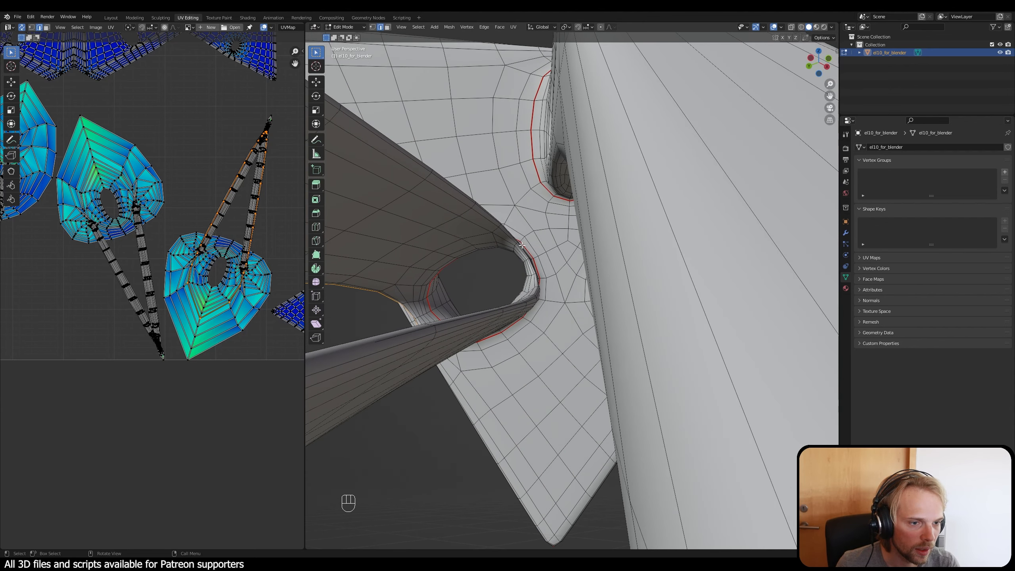
pyautogui.keyDown('alt'); pyautogui.click(456, 317); pyautogui.keyUp('alt')
pyautogui.moveTo(458, 317)
pyautogui.mouseDown(button='middle')
pyautogui.moveTo(492, 312)
pyautogui.moveTo(465, 325)
pyautogui.mouseUp(button='middle')
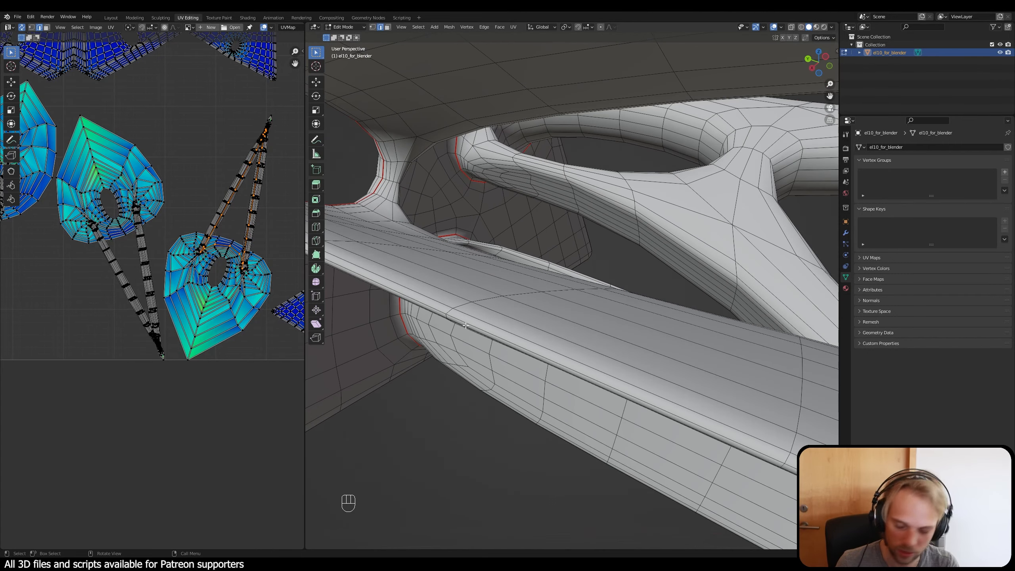
pyautogui.keyDown('alt'); pyautogui.keyDown('shift'); pyautogui.click(478, 329); pyautogui.keyUp('shift'); pyautogui.keyUp('alt')
pyautogui.moveTo(478, 329); pyautogui.dragTo(482, 346, button='middle')
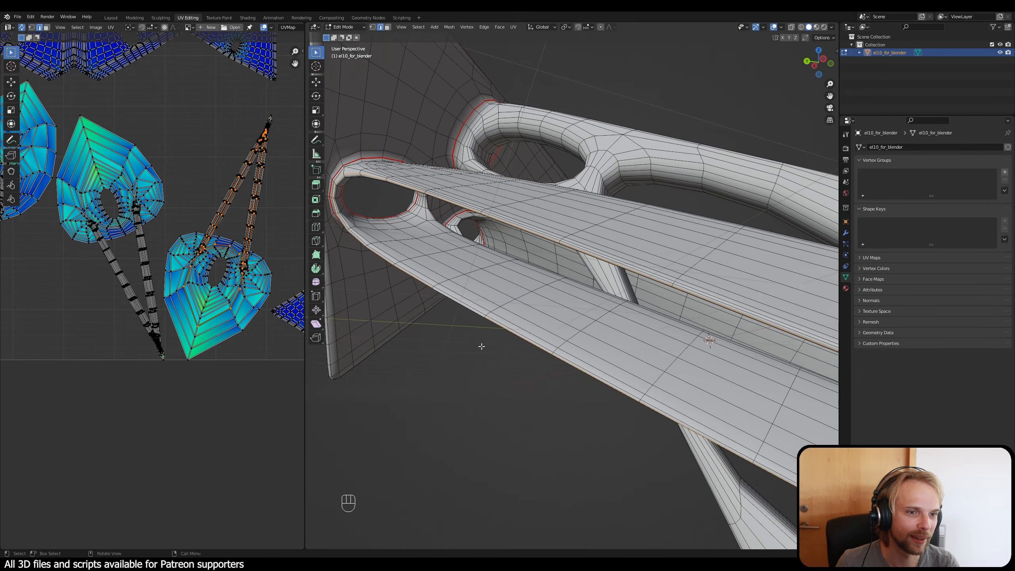
pyautogui.hotkey('ctrl', 'z')
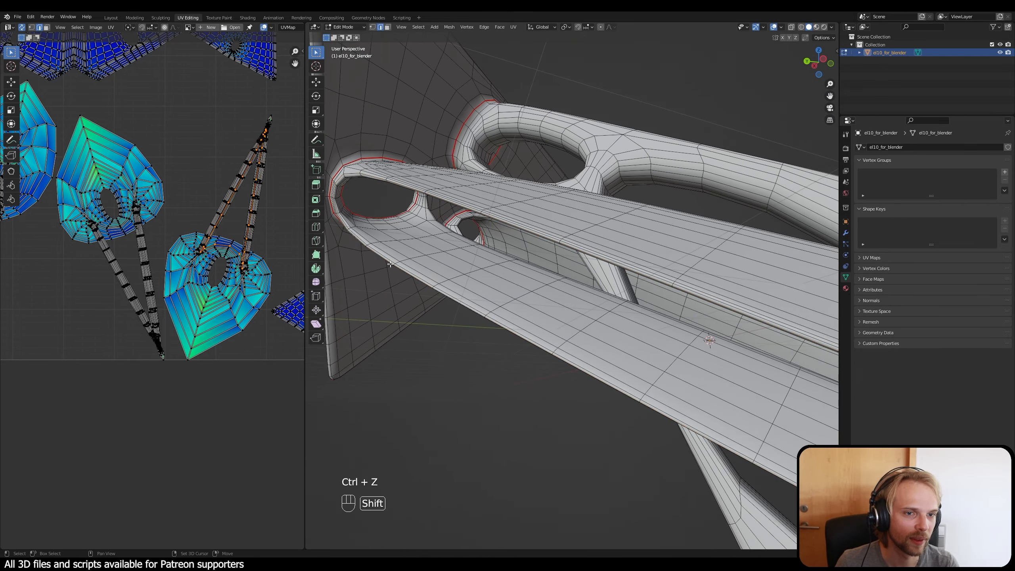
# Step: Add the inner rim edge loop on the near side of the ring-shaped strut to the selection
pyautogui.keyDown('shift'); pyautogui.moveTo(389, 261); pyautogui.dragTo(468, 250, button='middle'); pyautogui.keyUp('shift')
pyautogui.scroll(5, 417, 301)
pyautogui.scroll(-5, 417, 301)
pyautogui.scroll(2, 484, 168)
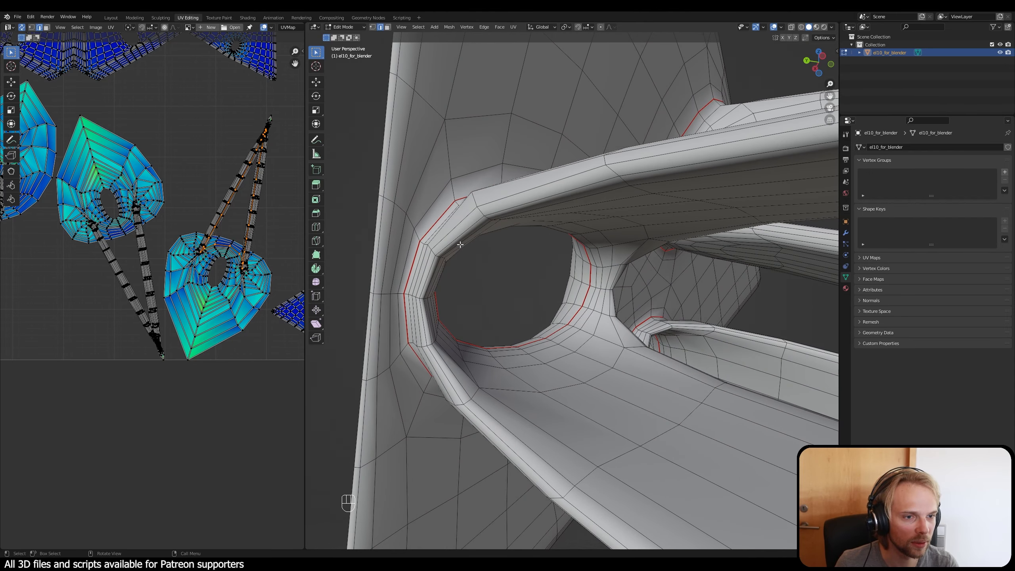
pyautogui.keyDown('alt'); pyautogui.keyDown('shift'); pyautogui.click(453, 271); pyautogui.keyUp('shift'); pyautogui.keyUp('alt')
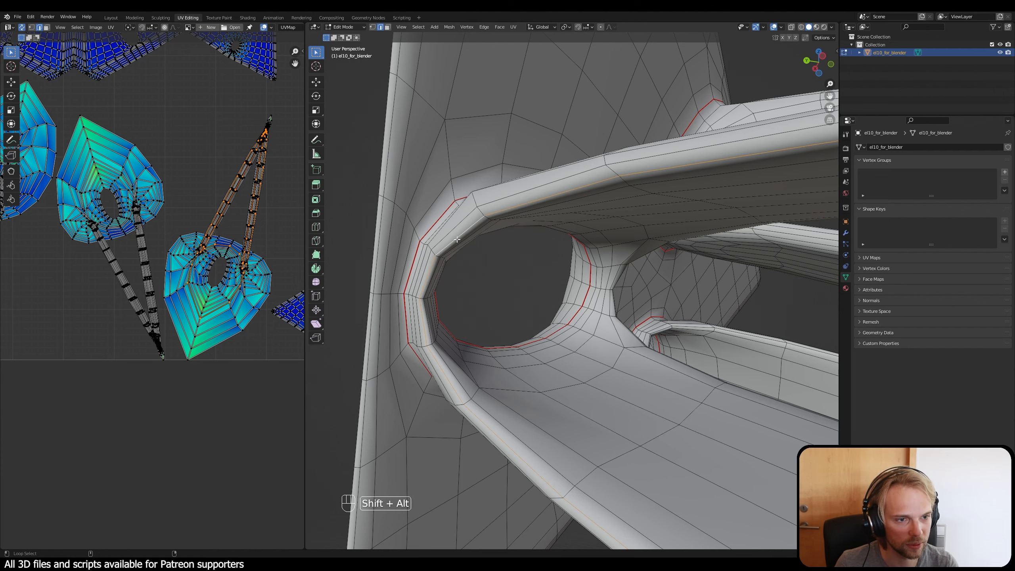
# Step: Mark the selected rim edge loops of the ring-shaped strut as seams
pyautogui.scroll(-4, 454, 280)
pyautogui.scroll(-3, 465, 284)
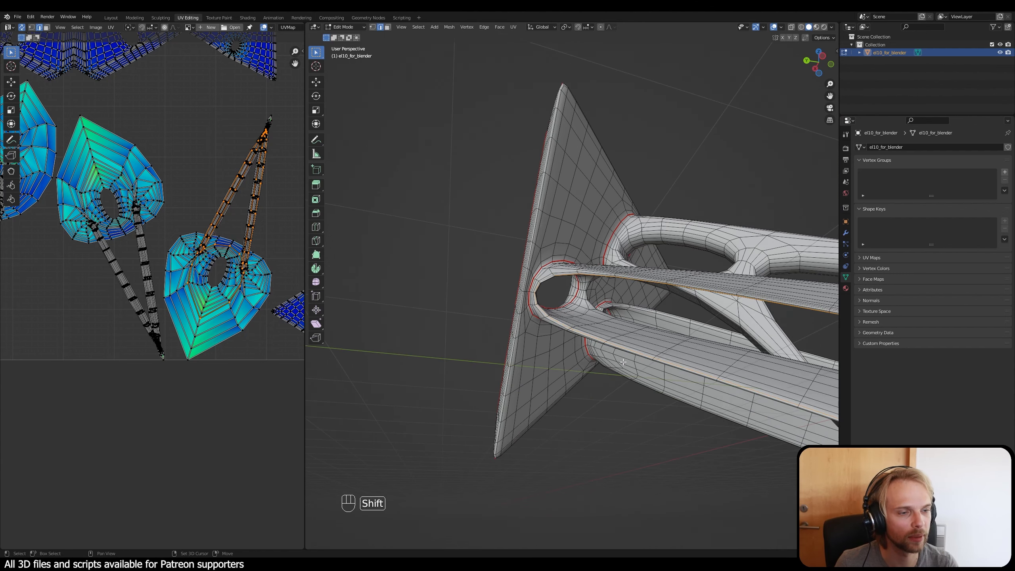
pyautogui.keyDown('shift'); pyautogui.moveTo(611, 355); pyautogui.dragTo(500, 312, button='middle'); pyautogui.keyUp('shift')
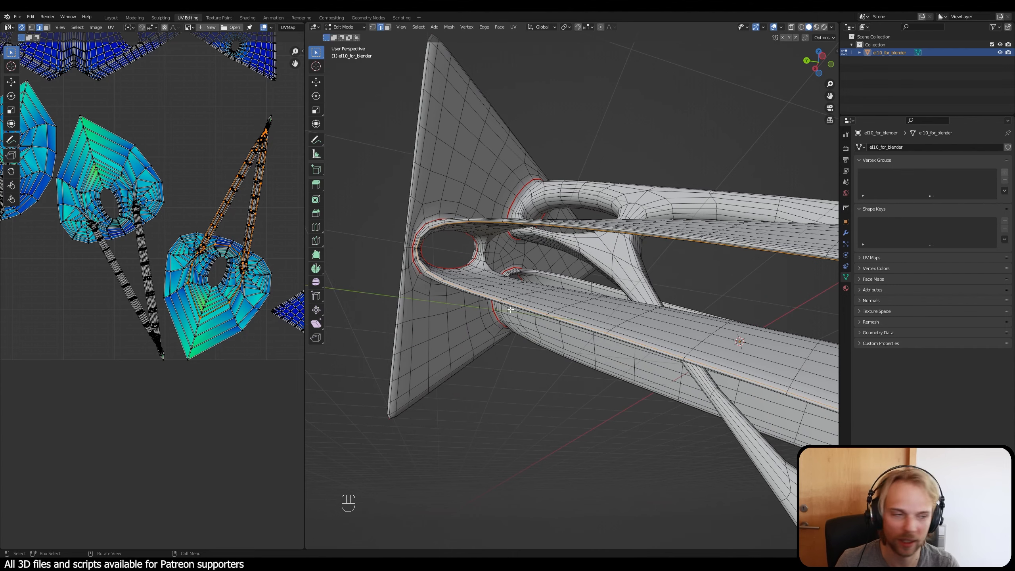
pyautogui.scroll(-4, 511, 310)
pyautogui.keyDown('shift'); pyautogui.moveTo(631, 365); pyautogui.dragTo(572, 348, button='middle'); pyautogui.keyUp('shift')
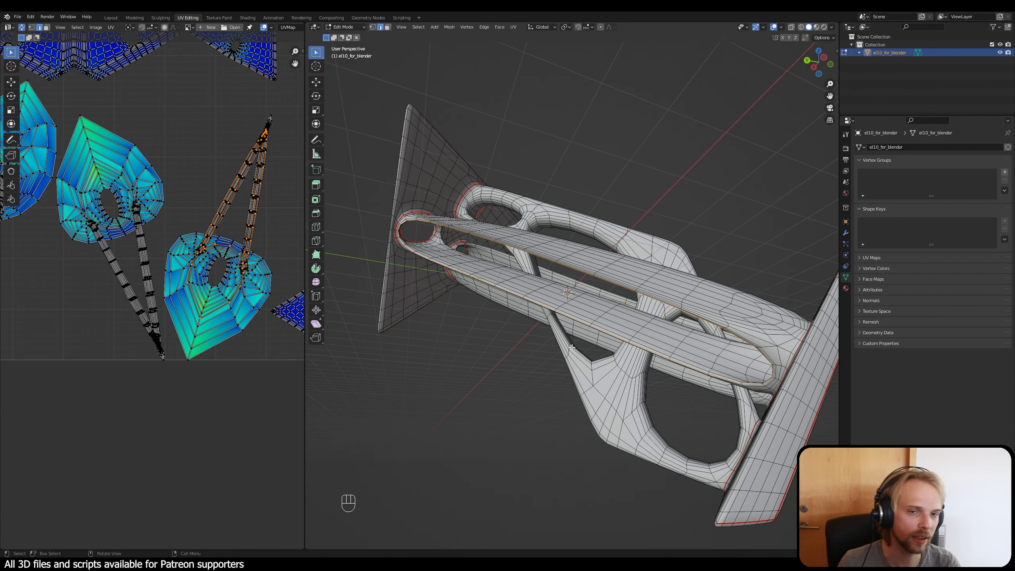
pyautogui.hotkey('ctrl', 'e')
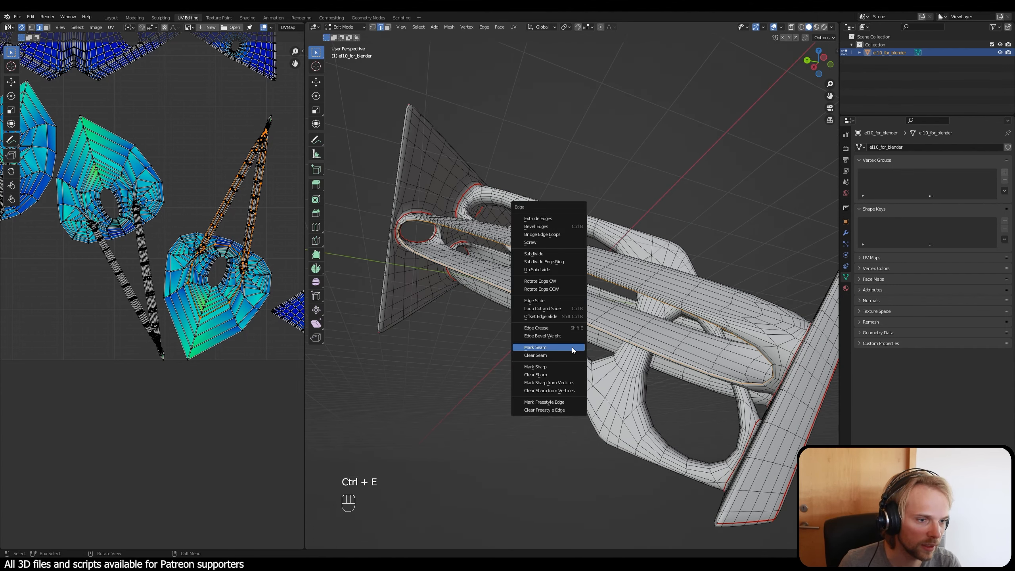
pyautogui.click(572, 348)
# Step: Select the whole mesh and unwrap it again using the new rim seams on the ring-shaped strut
pyautogui.moveTo(567, 344); pyautogui.dragTo(475, 239, button='middle')
pyautogui.scroll(3, 460, 211)
pyautogui.keyDown('shift'); pyautogui.moveTo(449, 184); pyautogui.dragTo(493, 259, button='middle'); pyautogui.keyUp('shift')
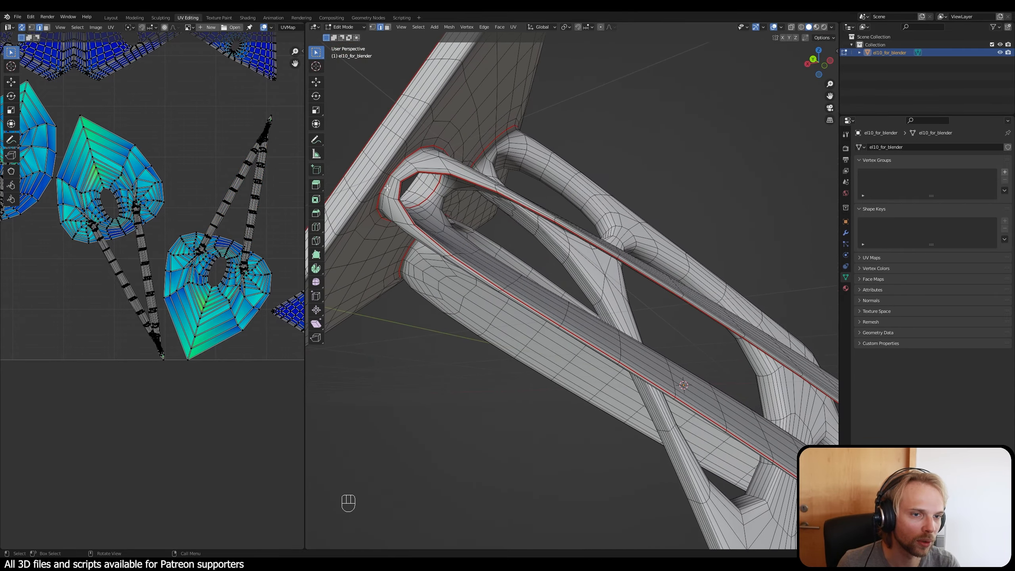
pyautogui.scroll(5, 395, 176)
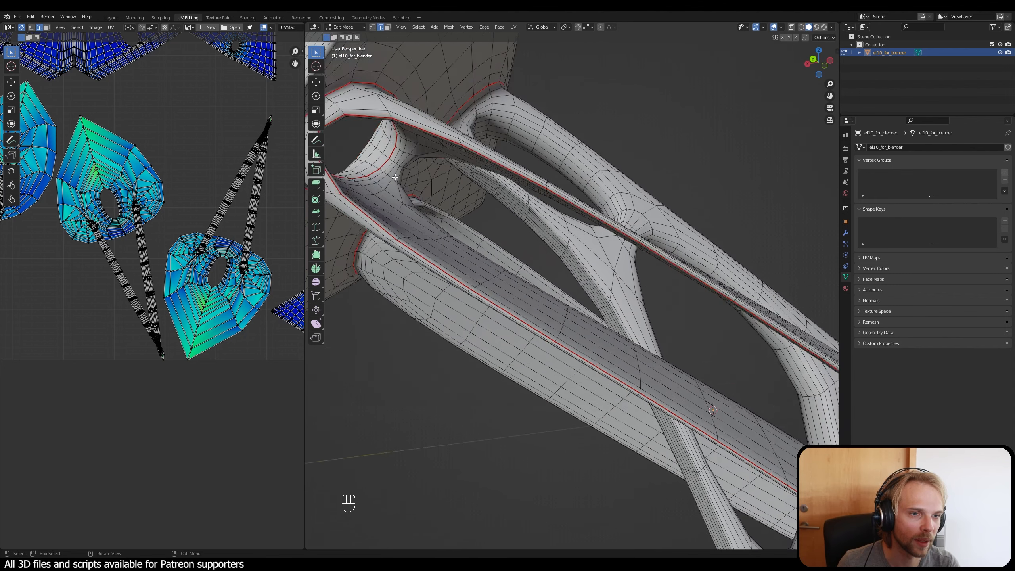
pyautogui.keyDown('shift'); pyautogui.moveTo(348, 122); pyautogui.dragTo(428, 160, button='middle'); pyautogui.keyUp('shift')
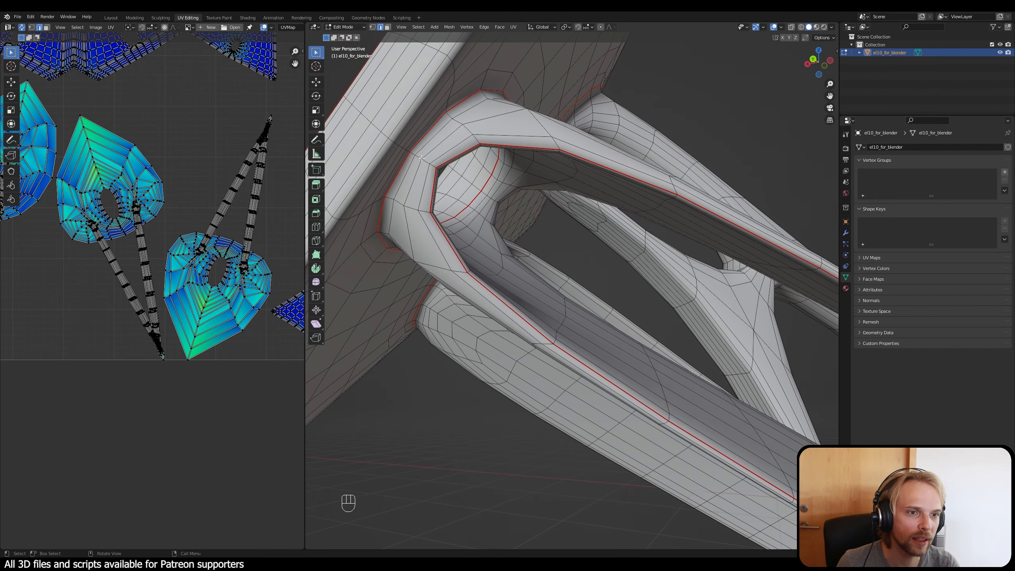
pyautogui.scroll(-9, 446, 189)
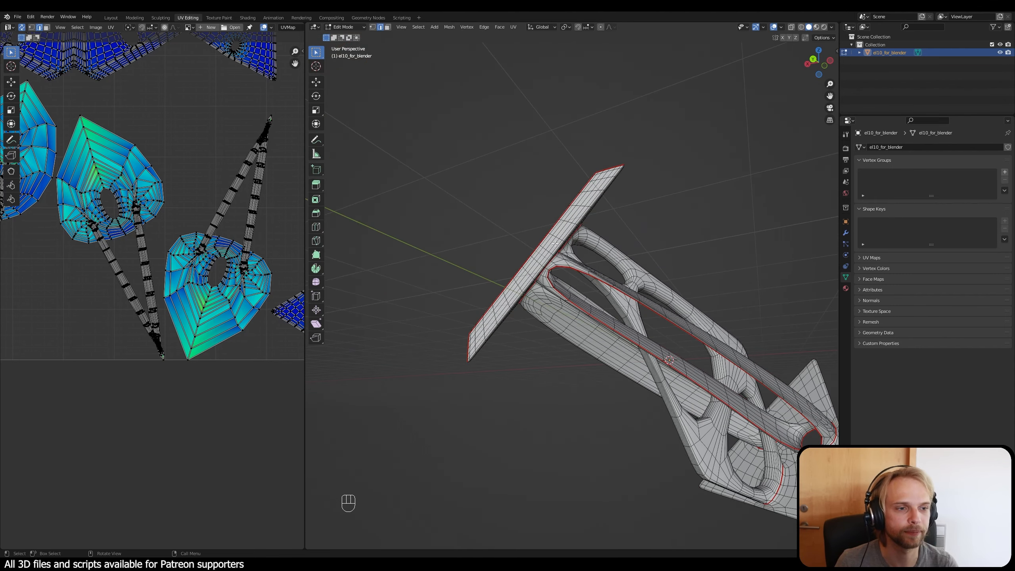
pyautogui.press('a')
pyautogui.press('u')
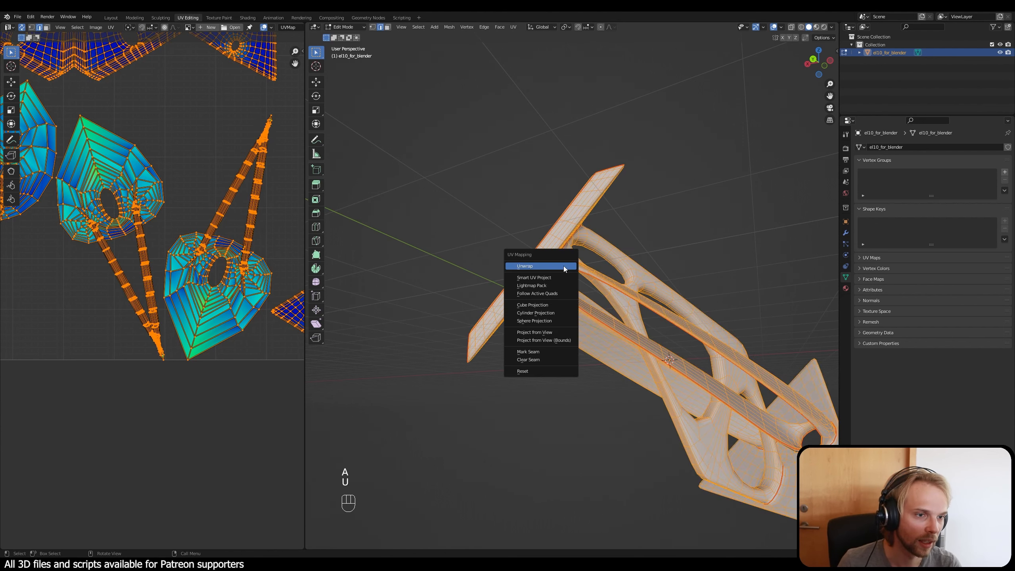
pyautogui.click(561, 267)
# Step: Clear the selection and examine the U-shaped ends of the new strut islands for stretching
pyautogui.click(416, 181)
pyautogui.scroll(-2, 252, 213)
pyautogui.keyDown('shift'); pyautogui.moveTo(242, 218); pyautogui.dragTo(221, 172, button='middle'); pyautogui.keyUp('shift')
pyautogui.scroll(7, 160, 268)
pyautogui.scroll(-2, 201, 228)
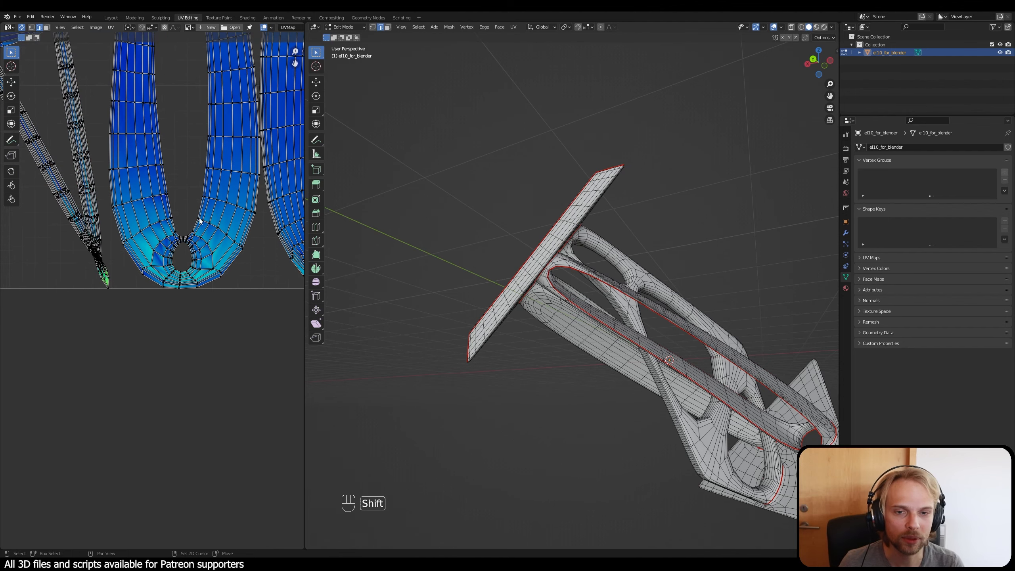
# Step: Select the two oval strut islands in turn to identify which strut surfaces they cover, and clear the selection
pyautogui.scroll(-4, 200, 221)
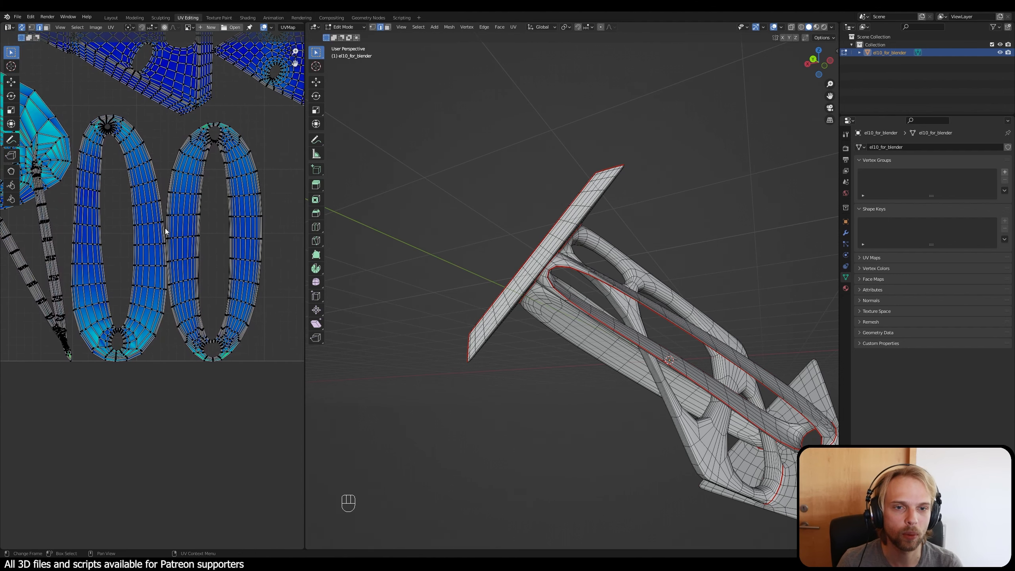
pyautogui.press('l')
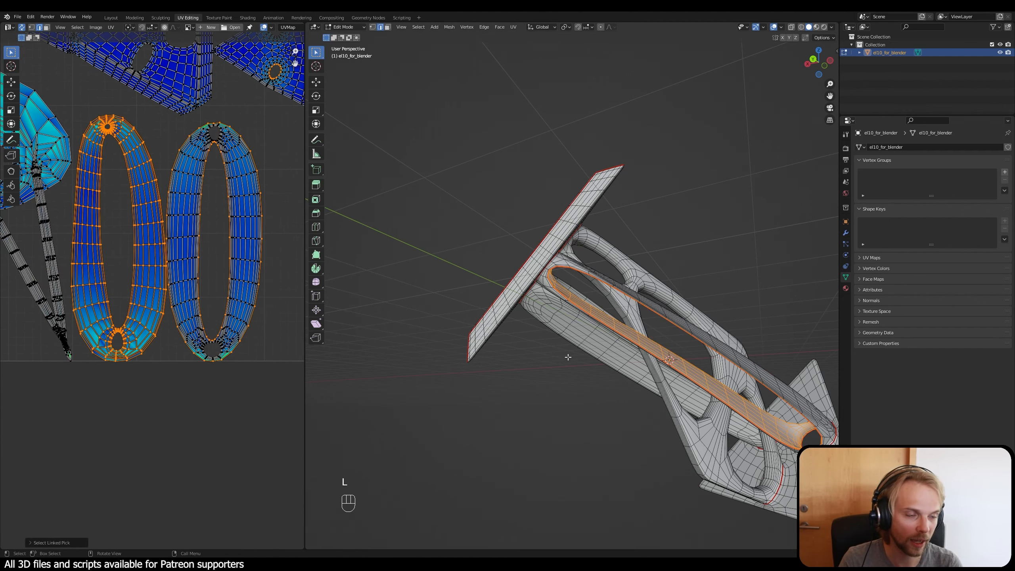
pyautogui.moveTo(569, 357); pyautogui.dragTo(716, 412, button='middle')
pyautogui.press('l')
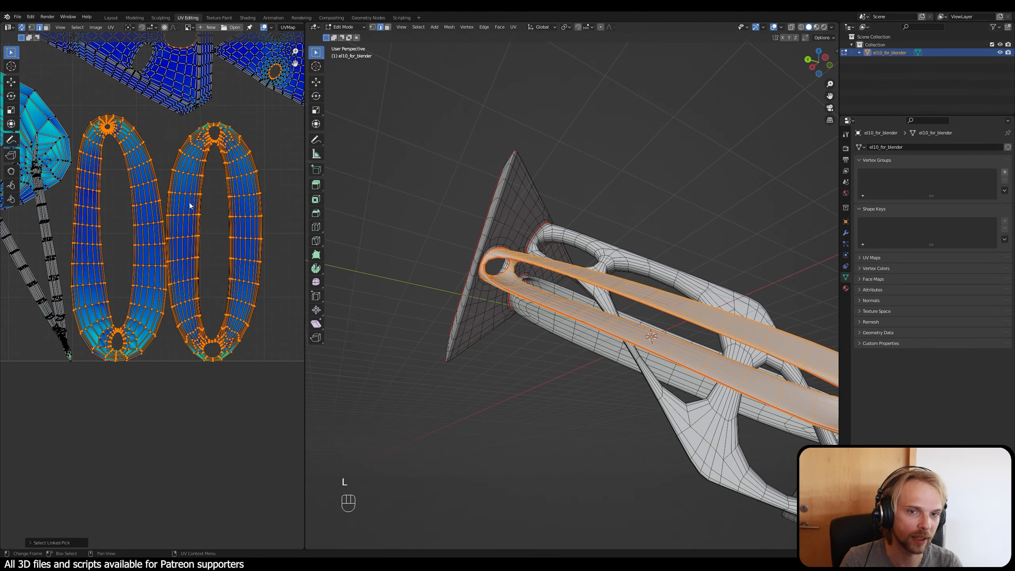
pyautogui.click(214, 225)
pyautogui.click(268, 179)
pyautogui.press('l')
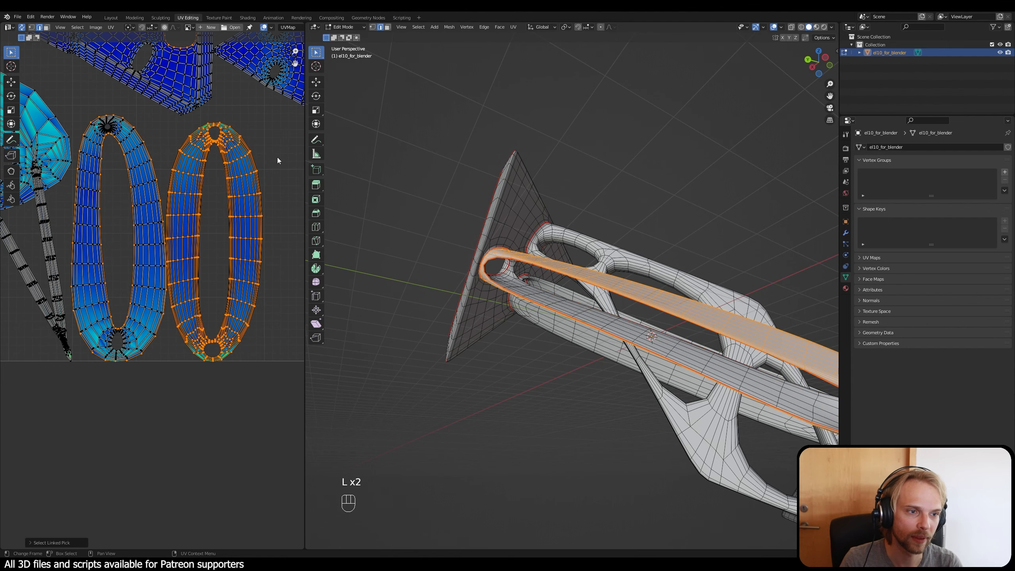
pyautogui.click(277, 159)
# Step: Select the short edges across the lower tip of the second oval island and frame them on the 3D model
pyautogui.scroll(2, 229, 127)
pyautogui.scroll(6, 194, 343)
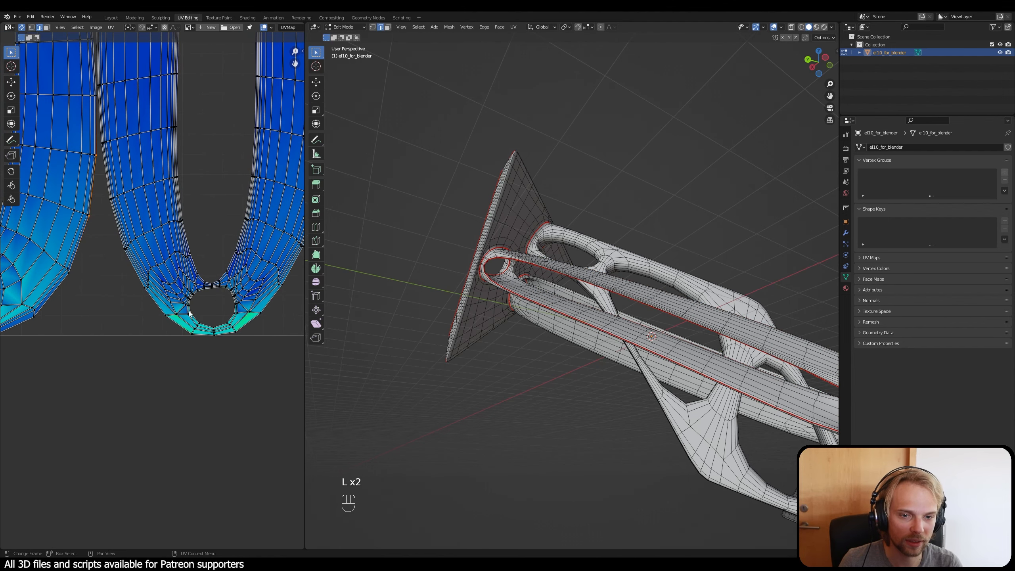
pyautogui.moveTo(193, 313); pyautogui.dragTo(223, 397)
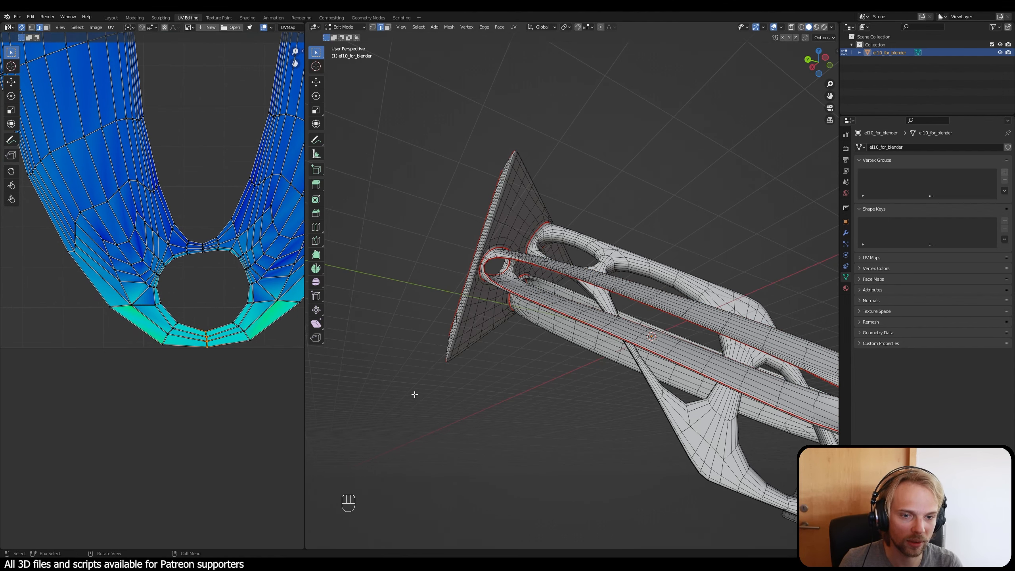
pyautogui.moveTo(534, 324); pyautogui.dragTo(627, 325, button='middle')
pyautogui.press('KP_Decimal')
pyautogui.scroll(-2, 617, 356)
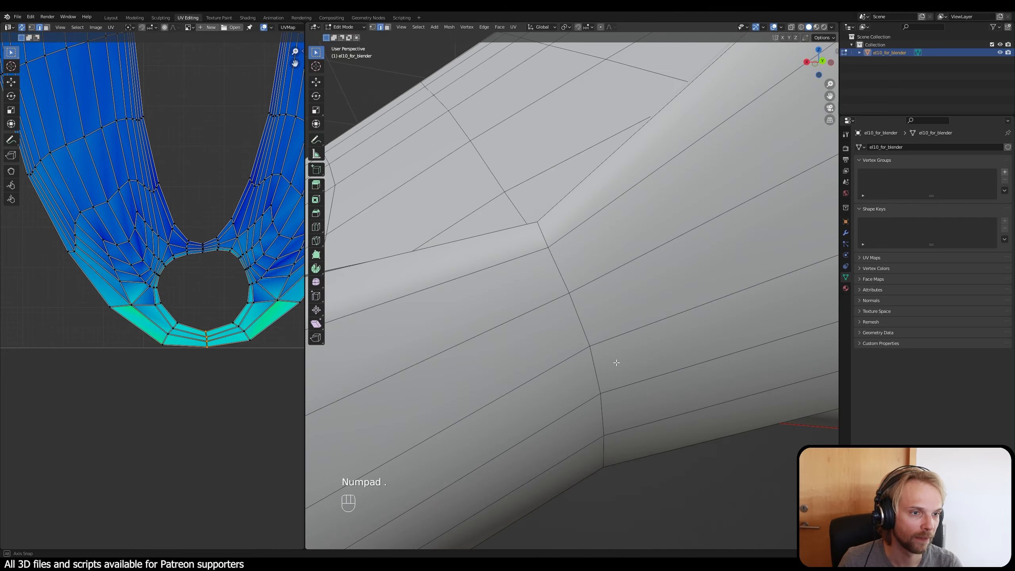
# Step: Mark the short cross edges between the two rim seams at the end of the ring-shaped strut as a seam
pyautogui.moveTo(617, 363); pyautogui.dragTo(637, 431, button='middle')
pyautogui.scroll(-6, 564, 385)
pyautogui.moveTo(562, 385); pyautogui.dragTo(567, 151, button='middle')
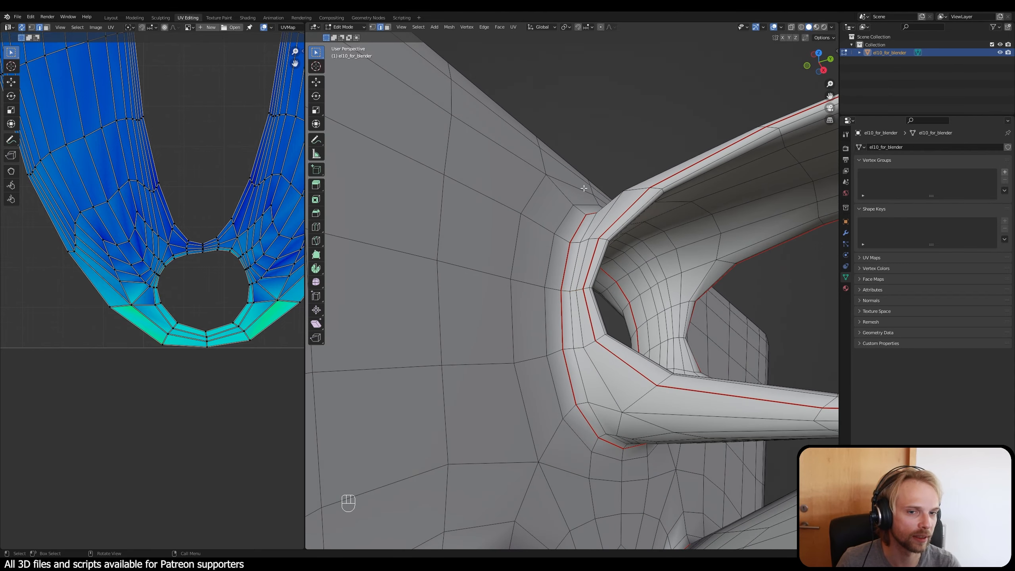
pyautogui.keyDown('shift'); pyautogui.moveTo(584, 188); pyautogui.dragTo(541, 320, button='middle'); pyautogui.keyUp('shift')
pyautogui.scroll(3, 544, 360)
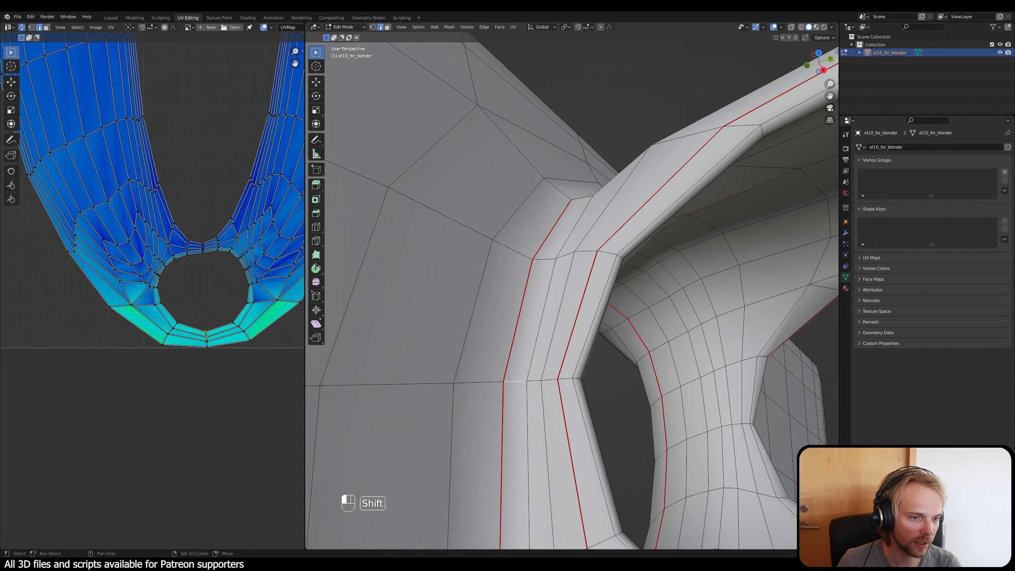
pyautogui.moveTo(550, 381); pyautogui.dragTo(509, 380, button='middle')
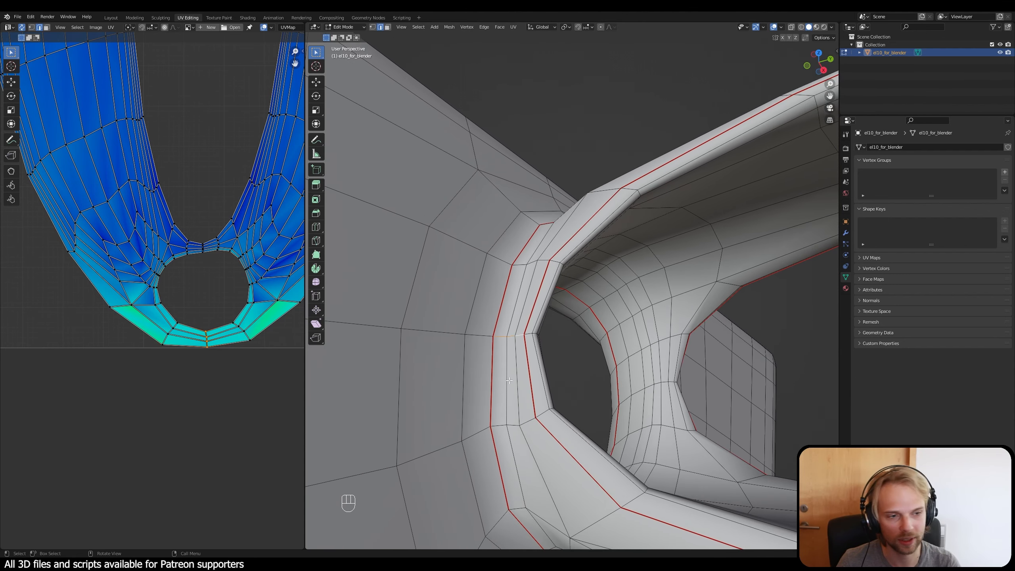
pyautogui.hotkey('ctrl', 'e')
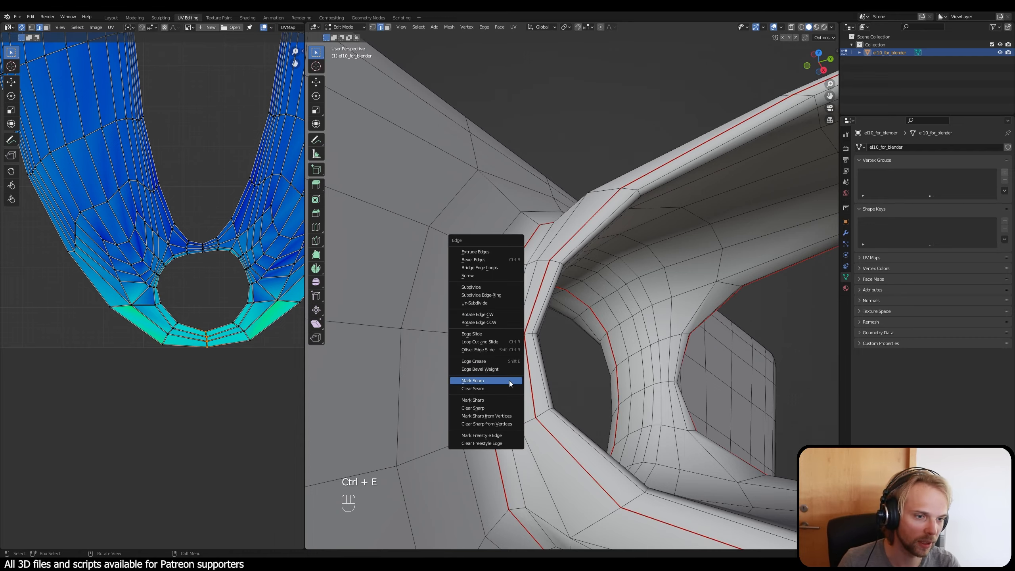
pyautogui.click(510, 381)
# Step: Extend the cross seam over the strut's inner rim by marking the adjoining short edges as a seam
pyautogui.moveTo(509, 380)
pyautogui.mouseDown(button='middle')
pyautogui.moveTo(567, 391)
pyautogui.moveTo(501, 370)
pyautogui.mouseUp(button='middle')
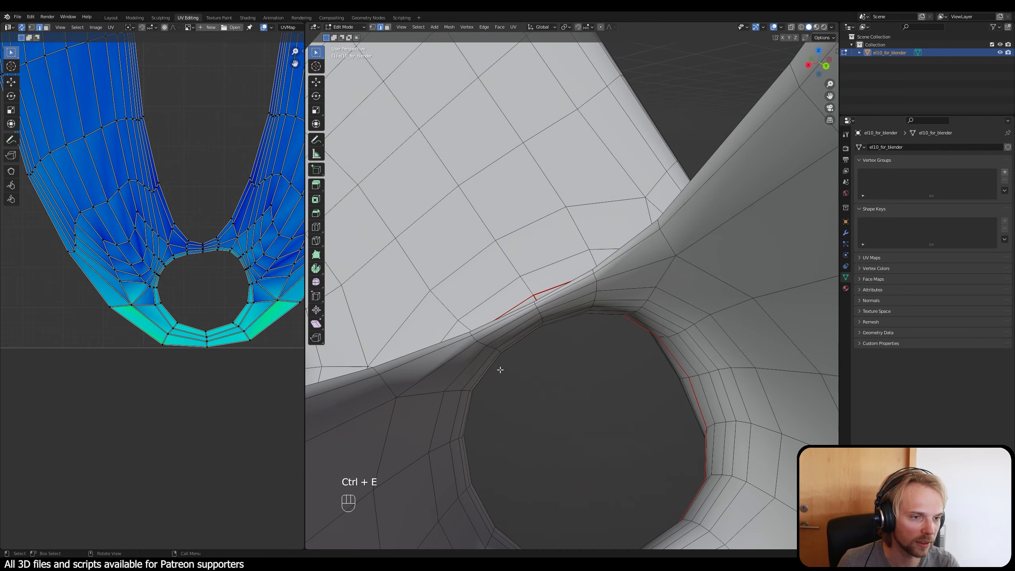
pyautogui.moveTo(571, 457); pyautogui.dragTo(500, 336, button='middle')
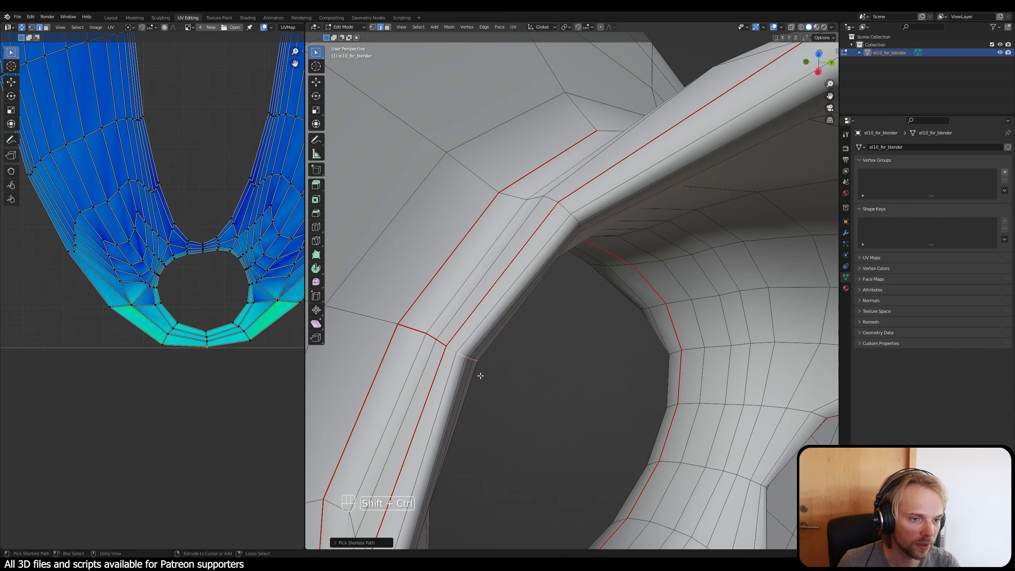
pyautogui.moveTo(480, 376); pyautogui.dragTo(642, 54, button='middle')
pyautogui.hotkey('ctrl', 'e')
pyautogui.click(493, 375)
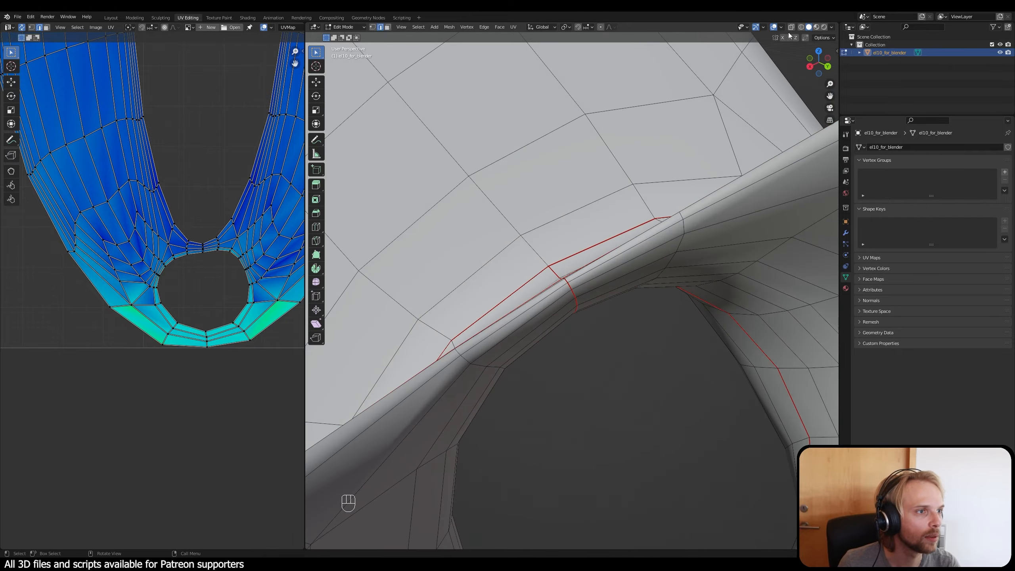
# Step: Check the seam layout around the end plate in wireframe shading, and return to solid shading
pyautogui.click(801, 27)
pyautogui.moveTo(585, 315)
pyautogui.mouseDown(button='middle')
pyautogui.moveTo(589, 351)
pyautogui.moveTo(581, 317)
pyautogui.moveTo(535, 256)
pyautogui.moveTo(588, 342)
pyautogui.moveTo(537, 351)
pyautogui.moveTo(526, 370)
pyautogui.moveTo(607, 359)
pyautogui.moveTo(504, 297)
pyautogui.moveTo(435, 288)
pyautogui.moveTo(388, 313)
pyautogui.mouseUp(button='middle')
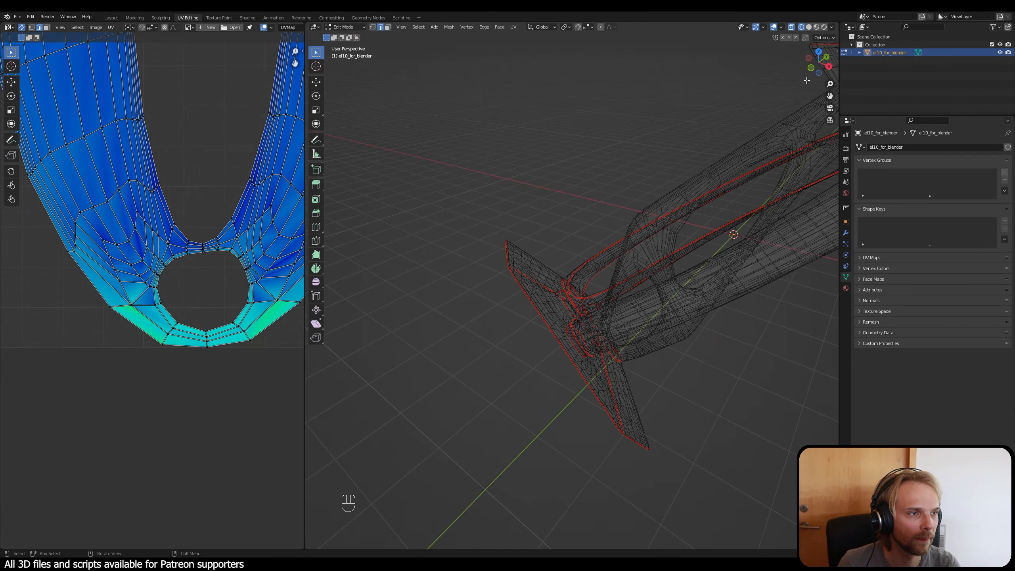
pyautogui.click(810, 27)
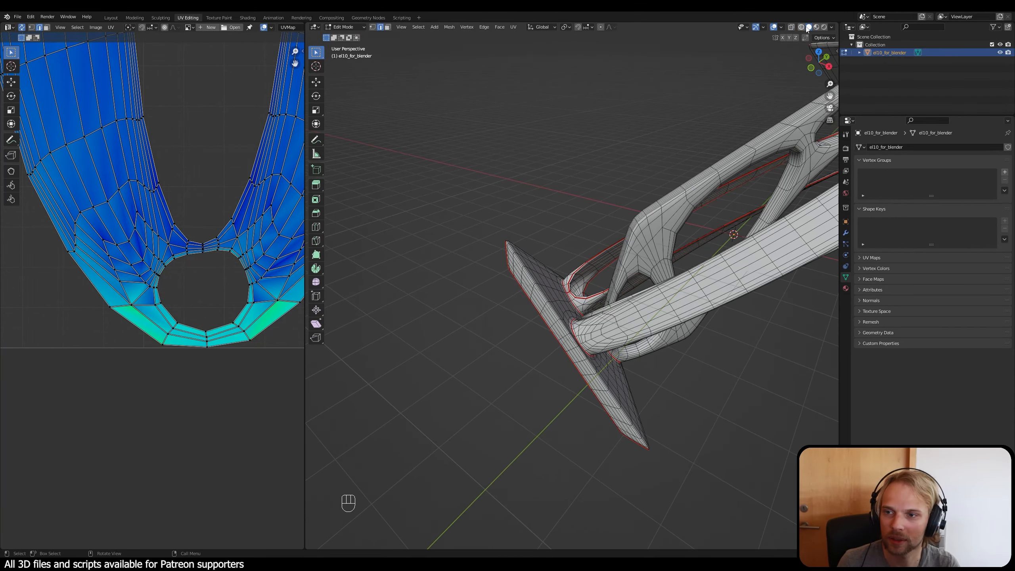
# Step: Unwrap the whole mesh again using the new cross seam on the ring-shaped strut, and clear the selection
pyautogui.moveTo(764, 119); pyautogui.dragTo(529, 289, button='middle')
pyautogui.press('a')
pyautogui.press('u')
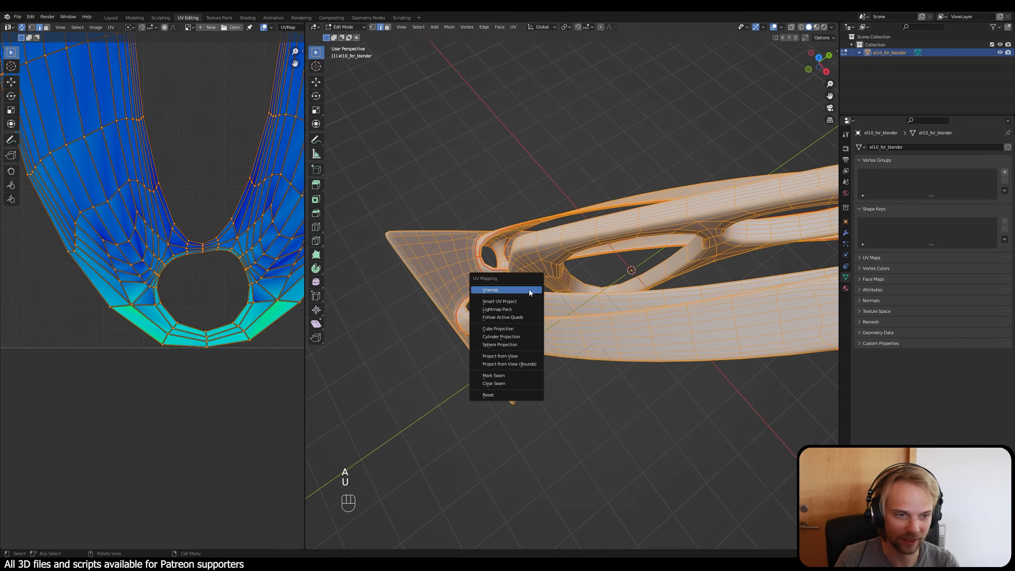
pyautogui.click(530, 290)
pyautogui.click(158, 163)
# Step: Examine the arched end and outer corners of the opened-up strut island for stretching
pyautogui.scroll(-4, 151, 191)
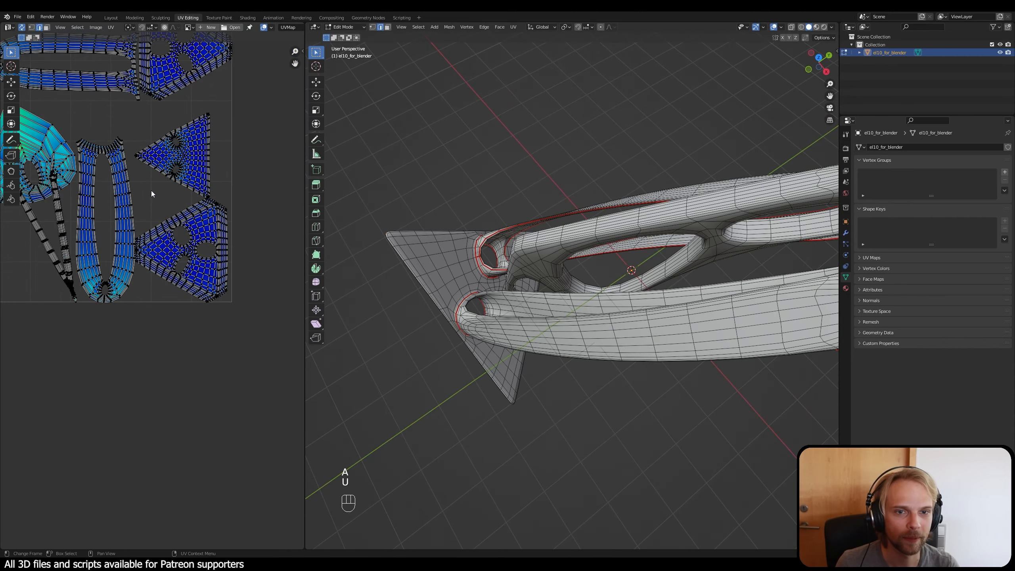
pyautogui.scroll(5, 143, 224)
pyautogui.keyDown('shift'); pyautogui.scroll(2, 182, 134); pyautogui.keyUp('shift')
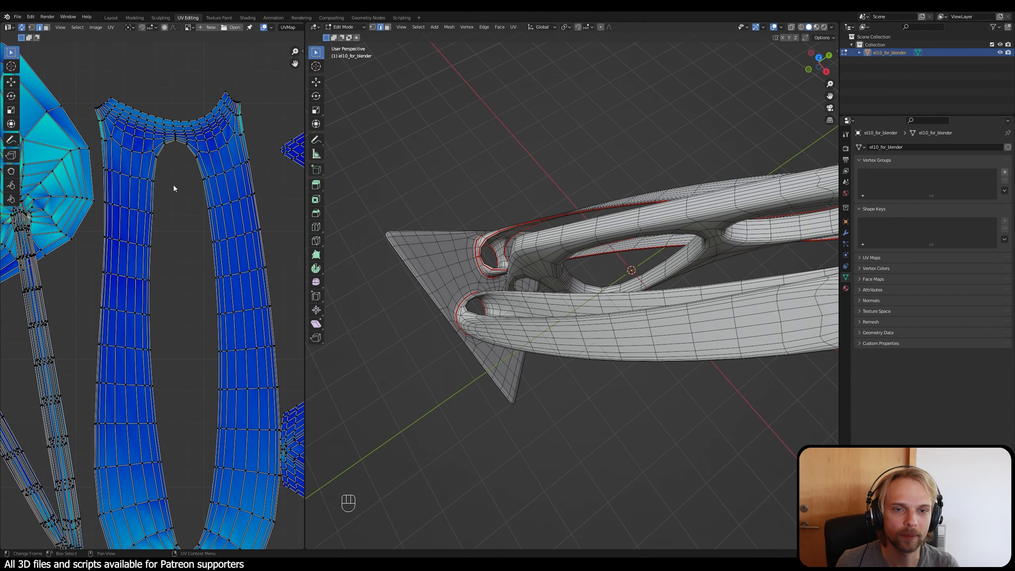
pyautogui.scroll(2, 167, 118)
pyautogui.keyDown('shift'); pyautogui.moveTo(167, 115); pyautogui.dragTo(239, 263, button='middle'); pyautogui.keyUp('shift')
pyautogui.scroll(-1, 236, 262)
pyautogui.scroll(5, 168, 242)
pyautogui.keyDown('shift'); pyautogui.moveTo(159, 218); pyautogui.dragTo(164, 316, button='middle'); pyautogui.keyUp('shift')
pyautogui.scroll(2, 176, 288)
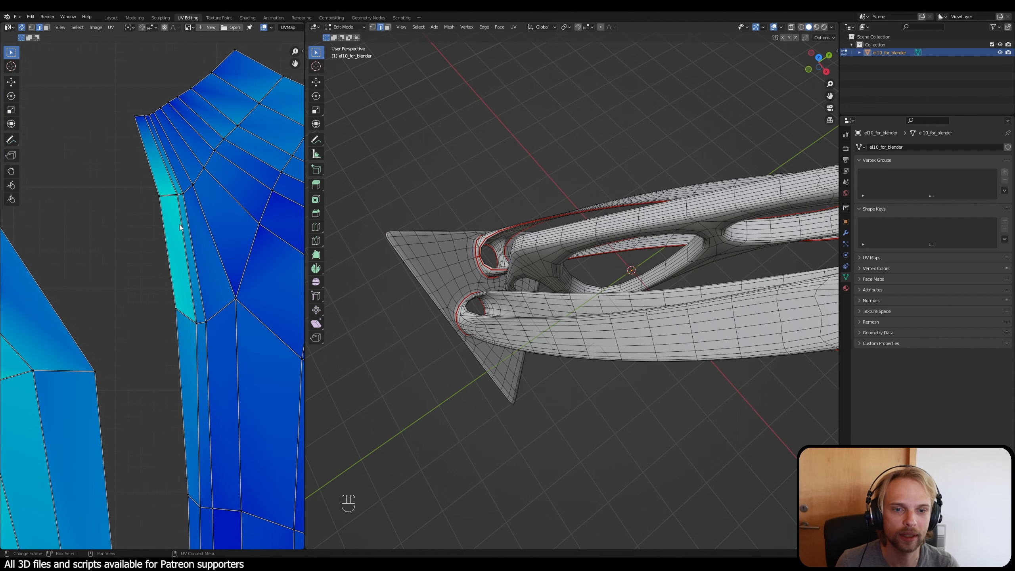
pyautogui.scroll(-2, 139, 204)
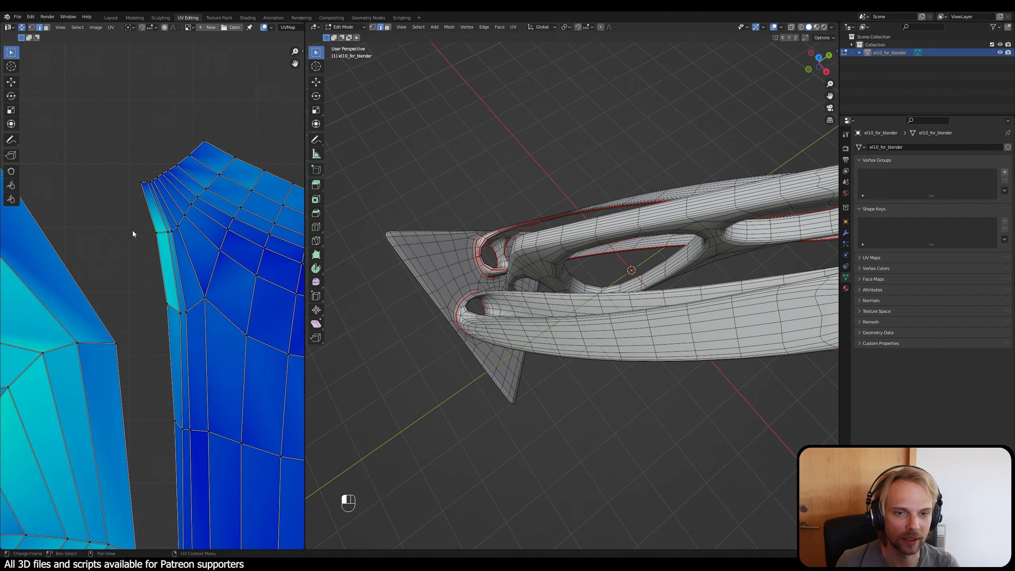
# Step: Select the outer edge of the light-coloured corner strip in the strut island and locate it on the 3D model
pyautogui.moveTo(130, 221); pyautogui.dragTo(166, 314)
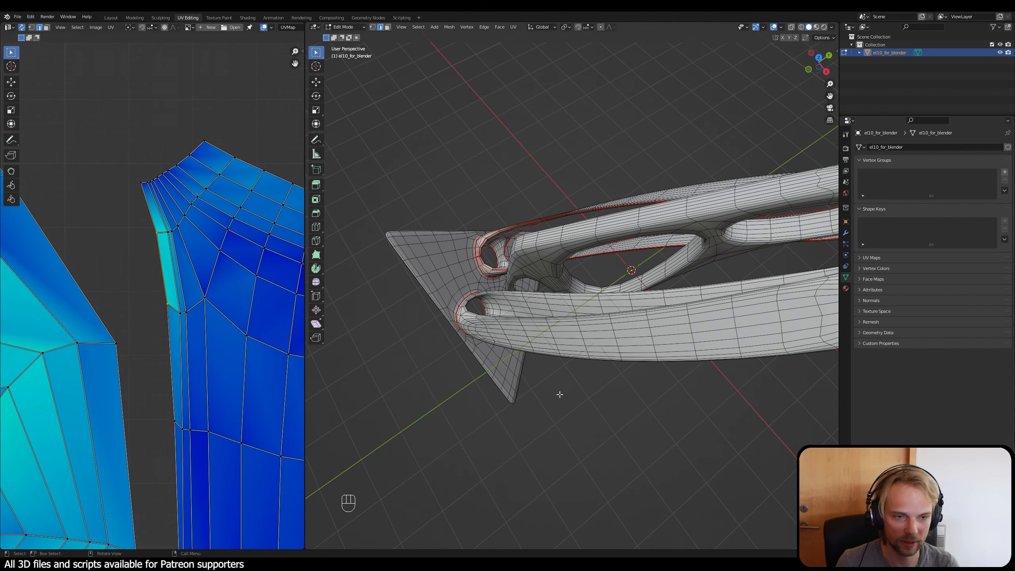
pyautogui.moveTo(560, 394); pyautogui.dragTo(568, 398, button='middle')
pyautogui.press('KP_Decimal')
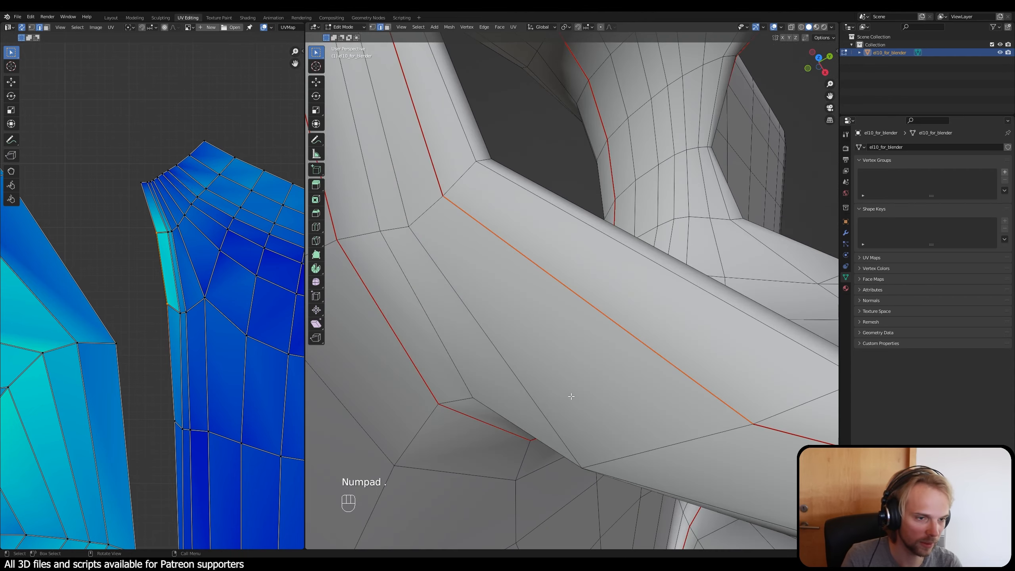
pyautogui.scroll(-5, 571, 396)
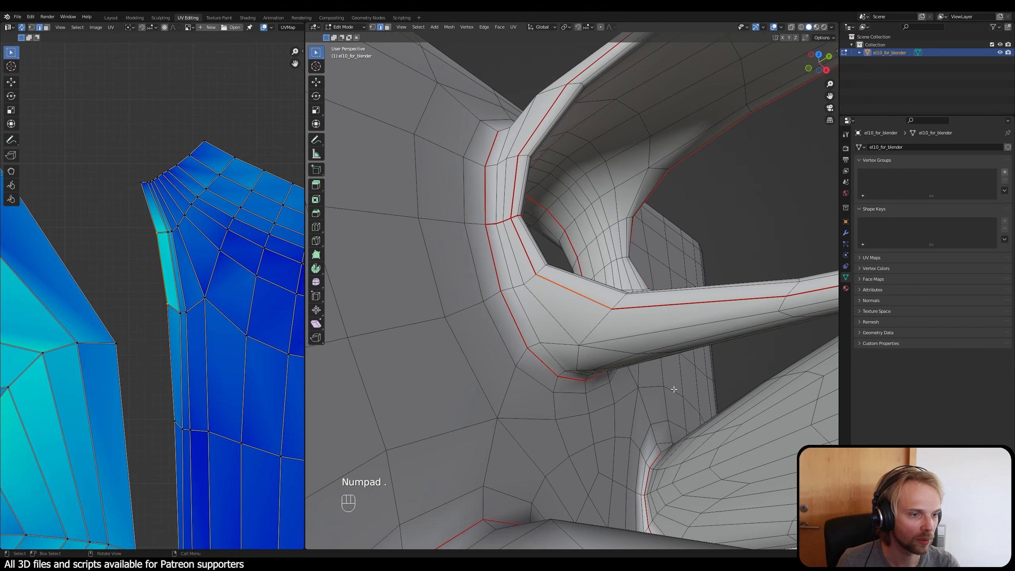
pyautogui.click(722, 374)
pyautogui.moveTo(570, 353); pyautogui.dragTo(549, 364, button='middle')
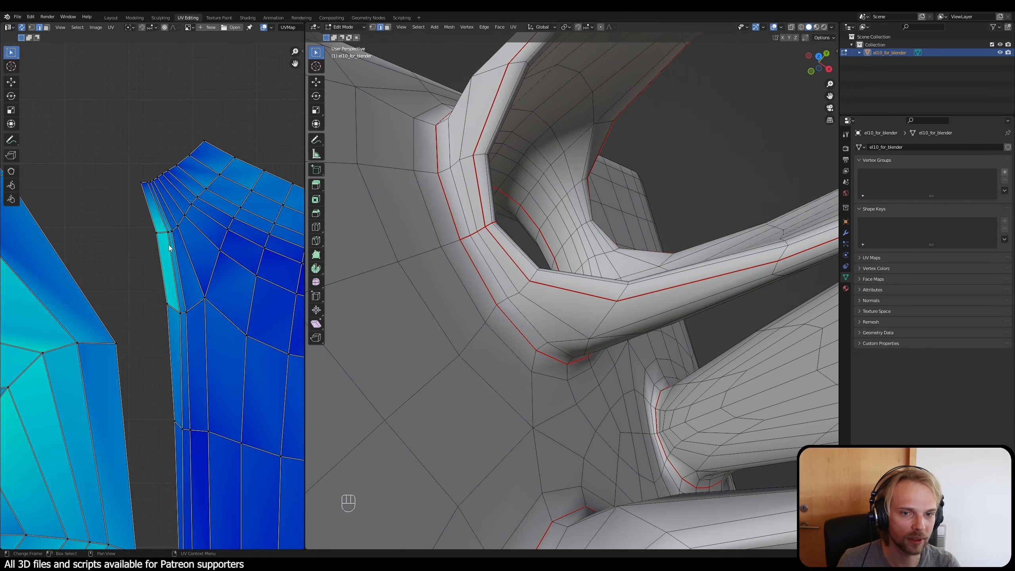
# Step: Select other edges around the stretched corner strip and inspect the matching area at the strut's end
pyautogui.moveTo(128, 225); pyautogui.dragTo(187, 242)
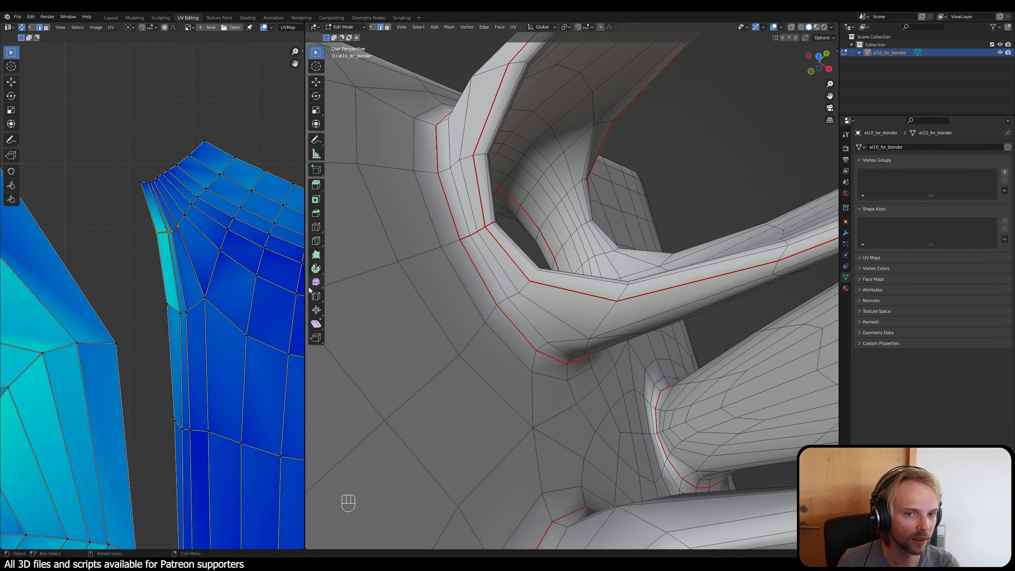
pyautogui.moveTo(139, 276); pyautogui.dragTo(242, 339)
pyautogui.moveTo(416, 352); pyautogui.dragTo(571, 225, button='middle')
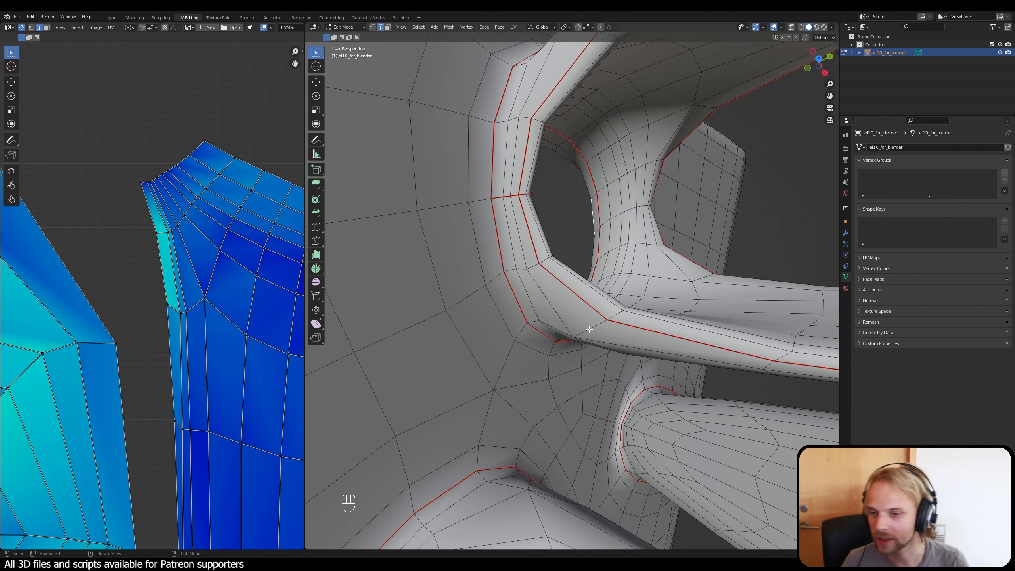
pyautogui.moveTo(627, 358); pyautogui.dragTo(606, 293, button='middle')
# Step: Select the short edges running across the middle of the strut island's arched end
pyautogui.scroll(-3, 154, 294)
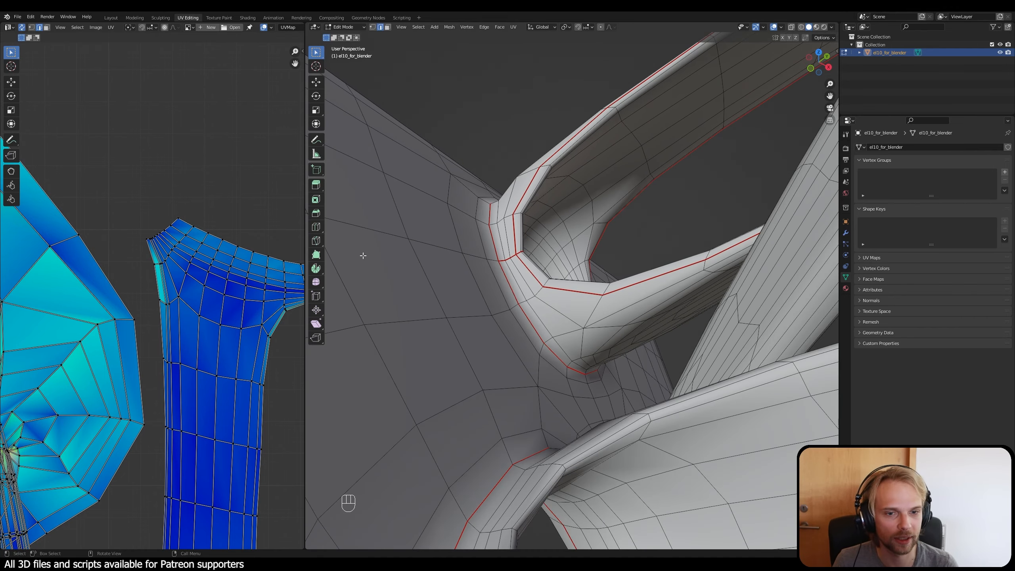
pyautogui.scroll(-3, 194, 289)
pyautogui.scroll(3, 259, 311)
pyautogui.keyDown('shift'); pyautogui.moveTo(262, 318); pyautogui.dragTo(120, 278, button='middle'); pyautogui.keyUp('shift')
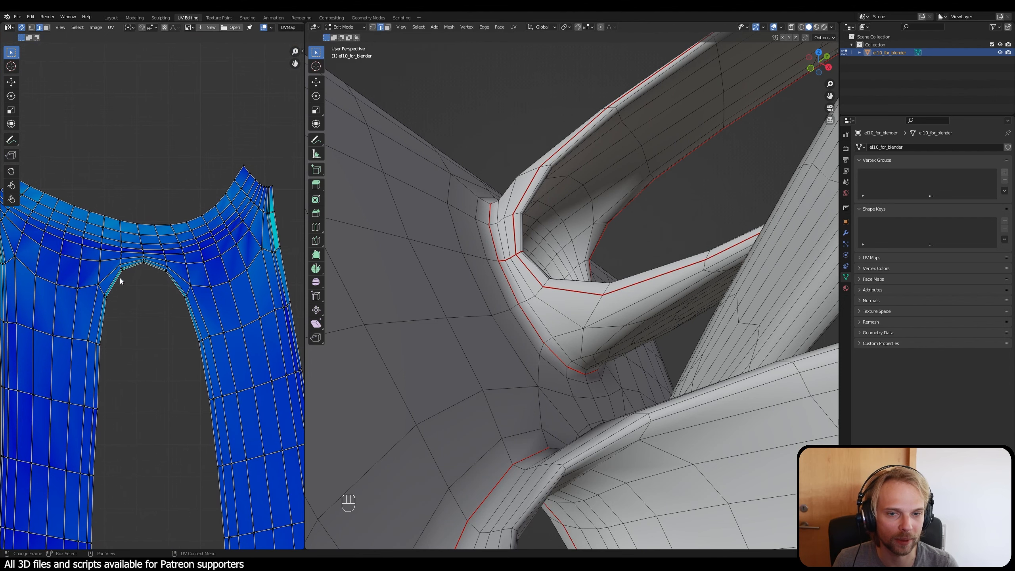
pyautogui.moveTo(152, 276); pyautogui.dragTo(152, 276)
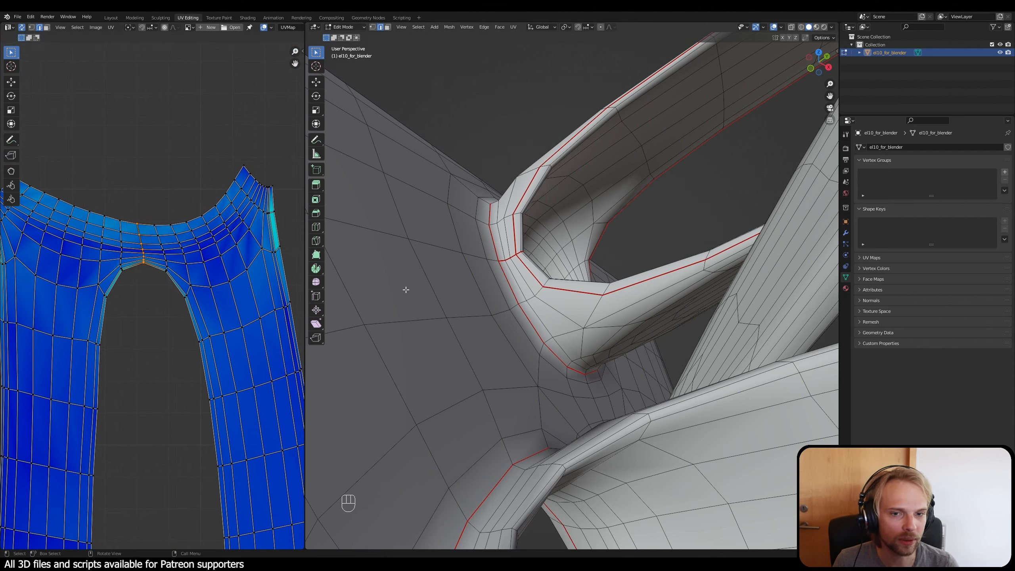
pyautogui.scroll(-3, 144, 270)
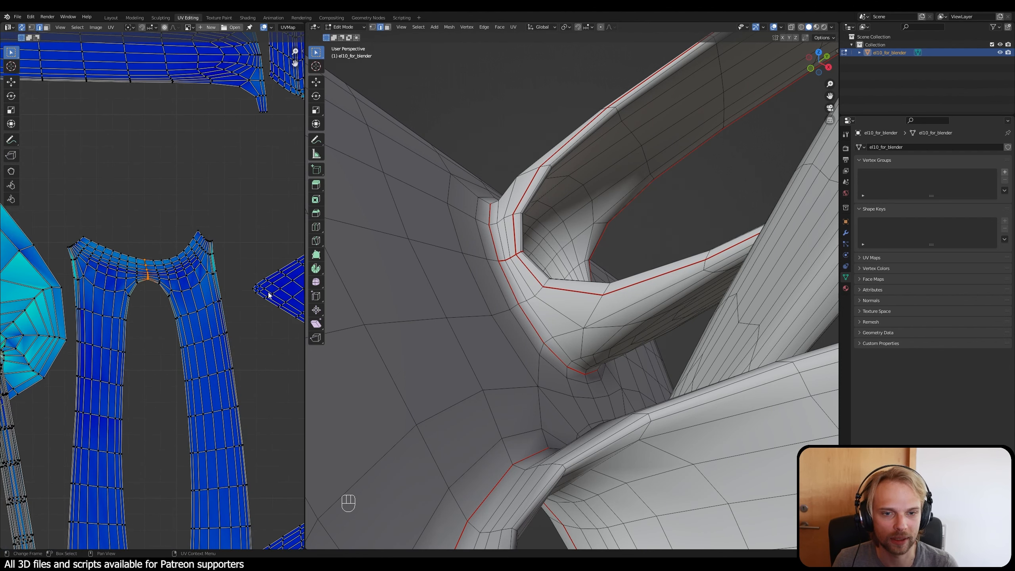
# Step: Mark the selected edges across the inner side of the ring-shaped strut, between its rim seams, as a seam
pyautogui.moveTo(679, 261); pyautogui.dragTo(566, 239, button='middle')
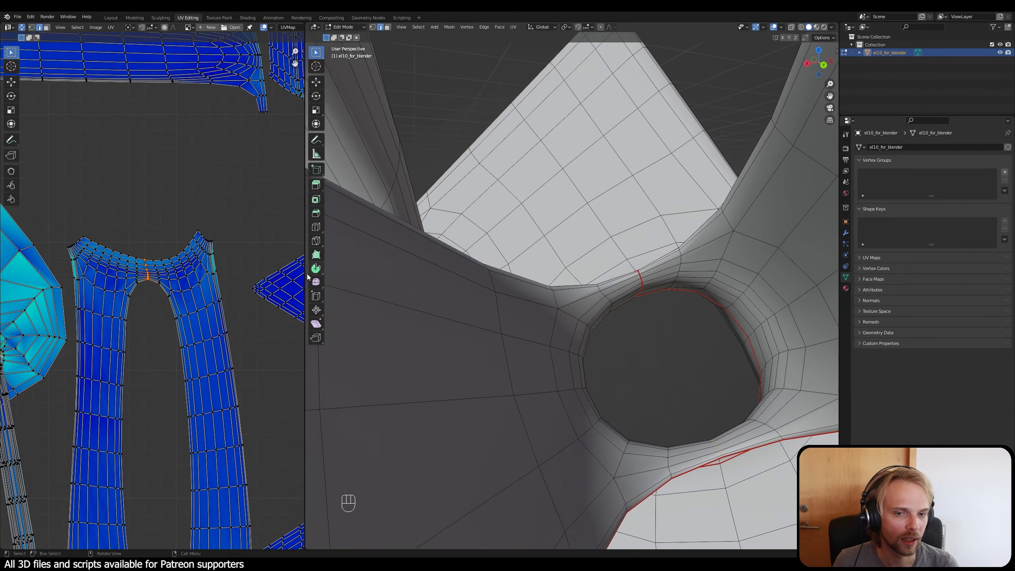
pyautogui.moveTo(764, 400); pyautogui.dragTo(526, 261, button='middle')
pyautogui.moveTo(586, 321); pyautogui.dragTo(359, 307, button='middle')
pyautogui.scroll(5, 595, 328)
pyautogui.scroll(2, 137, 274)
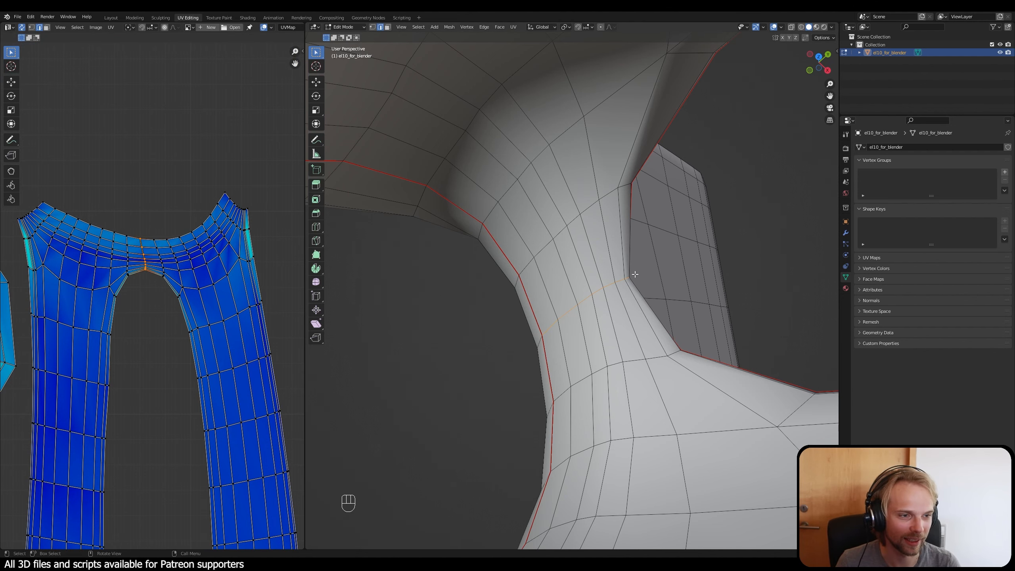
pyautogui.moveTo(676, 321); pyautogui.dragTo(664, 322, button='middle')
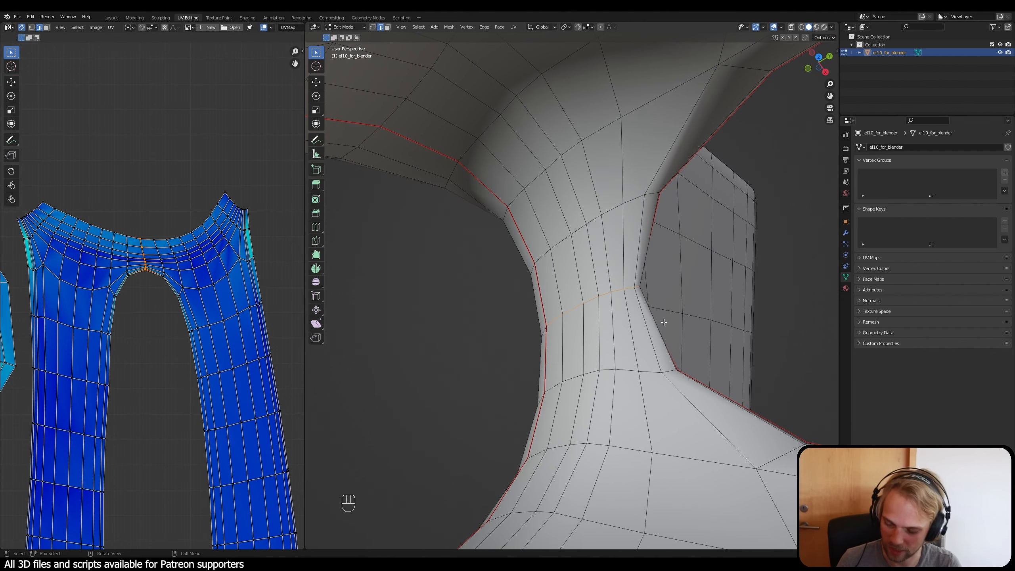
pyautogui.hotkey('ctrl', 'e')
pyautogui.click(664, 323)
pyautogui.moveTo(521, 351); pyautogui.dragTo(594, 356, button='middle')
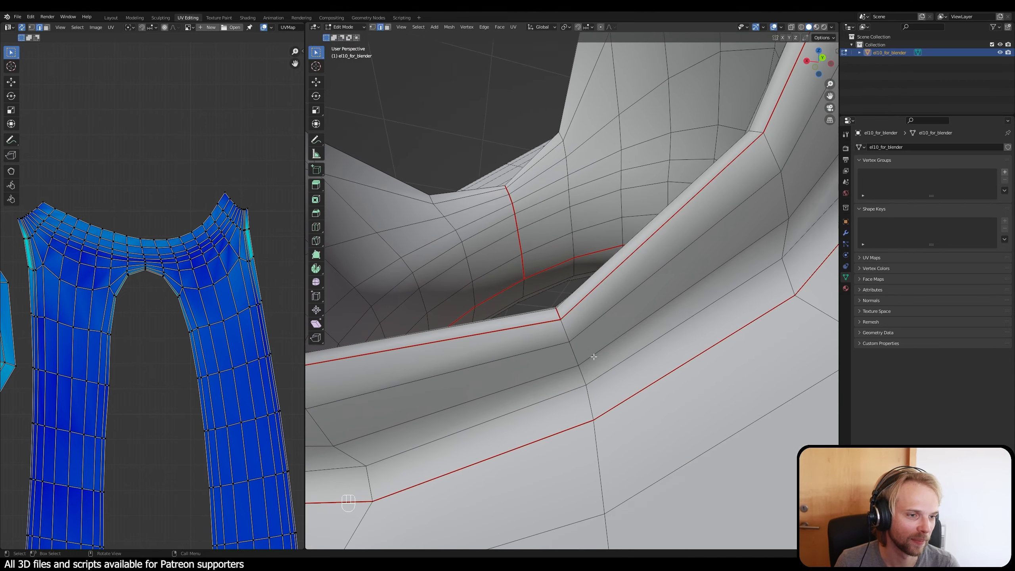
# Step: Mark the edge path across the outer side of the ring-shaped strut, between its two rim seams, as a seam
pyautogui.click(566, 334)
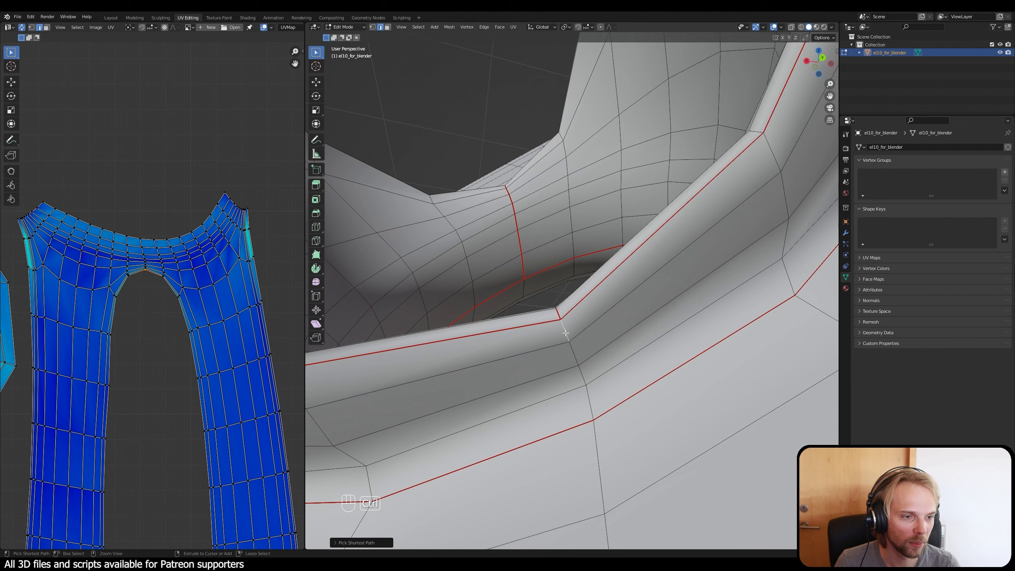
pyautogui.keyDown('ctrl'); pyautogui.click(590, 405); pyautogui.keyUp('ctrl')
pyautogui.hotkey('ctrl', 'e')
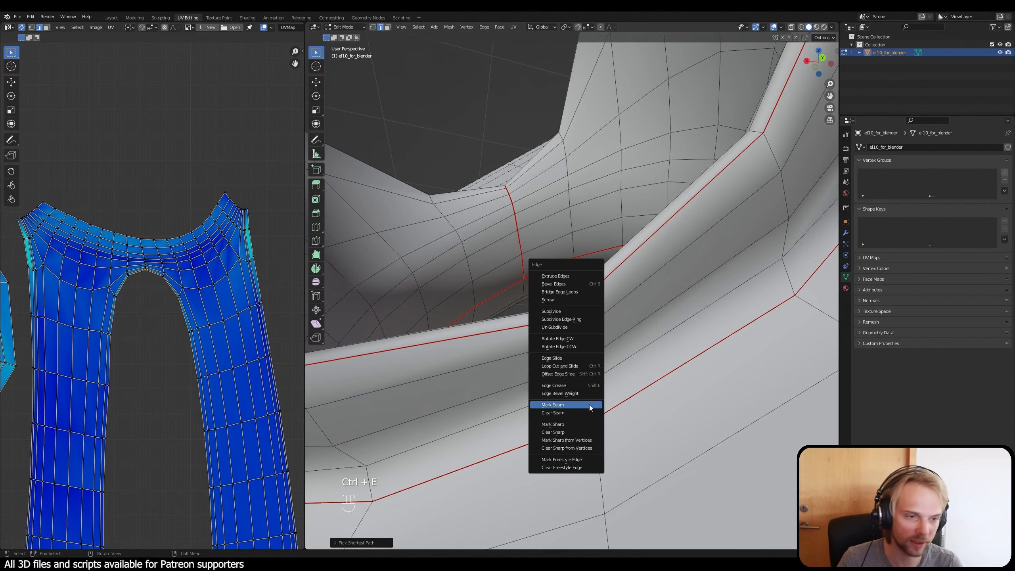
pyautogui.click(589, 405)
# Step: Unwrap the whole mesh again with the new seams and clear the selection
pyautogui.moveTo(548, 299); pyautogui.dragTo(401, 335, button='middle')
pyautogui.press('a')
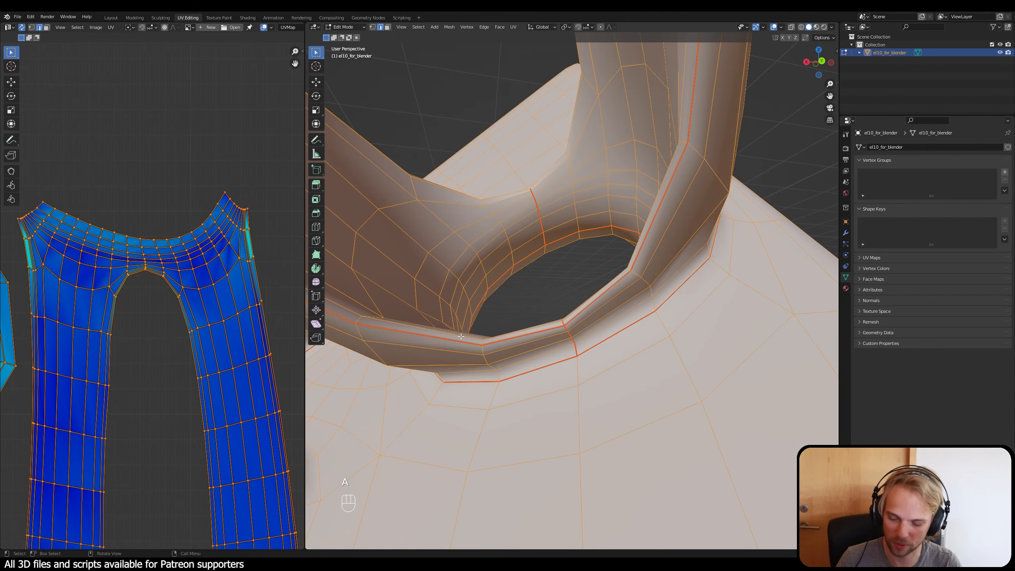
pyautogui.press('u')
pyautogui.click(461, 336)
pyautogui.hotkey('alt', 'a')
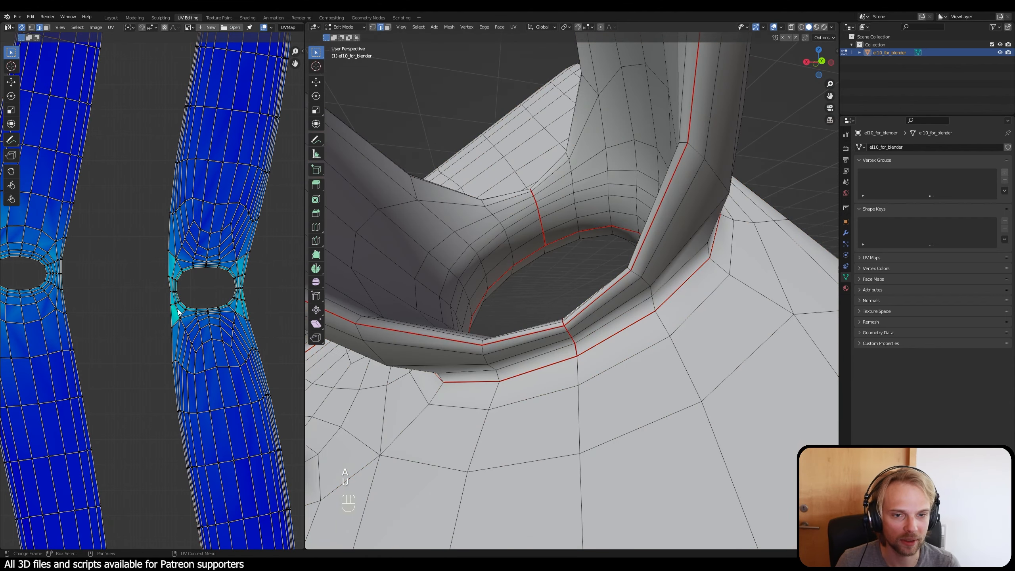
# Step: Select the short edges across the narrow band on one side of the strut island's hole and locate them on the 3D model
pyautogui.scroll(-5, 147, 290)
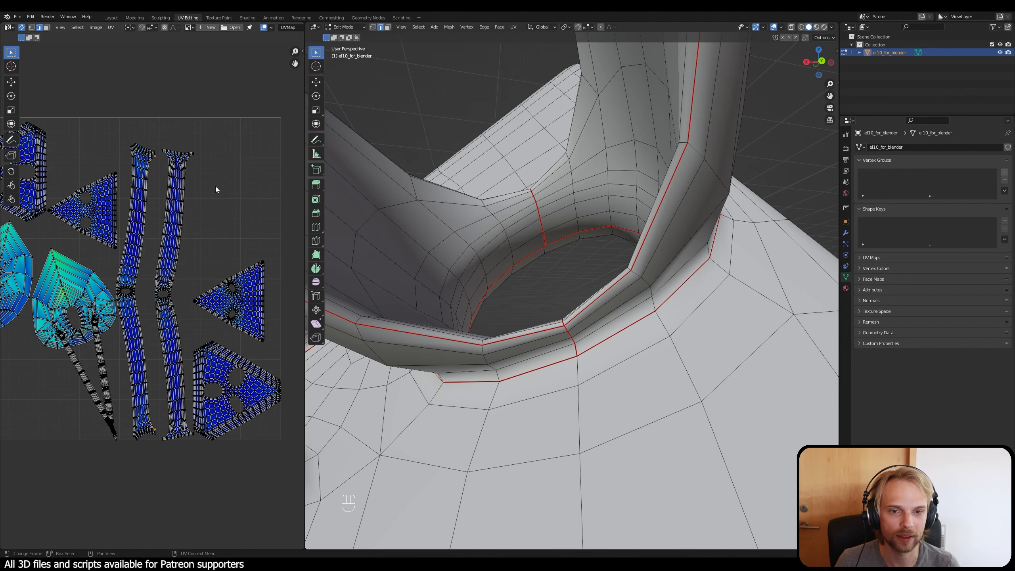
pyautogui.scroll(1, 129, 273)
pyautogui.scroll(4, 118, 290)
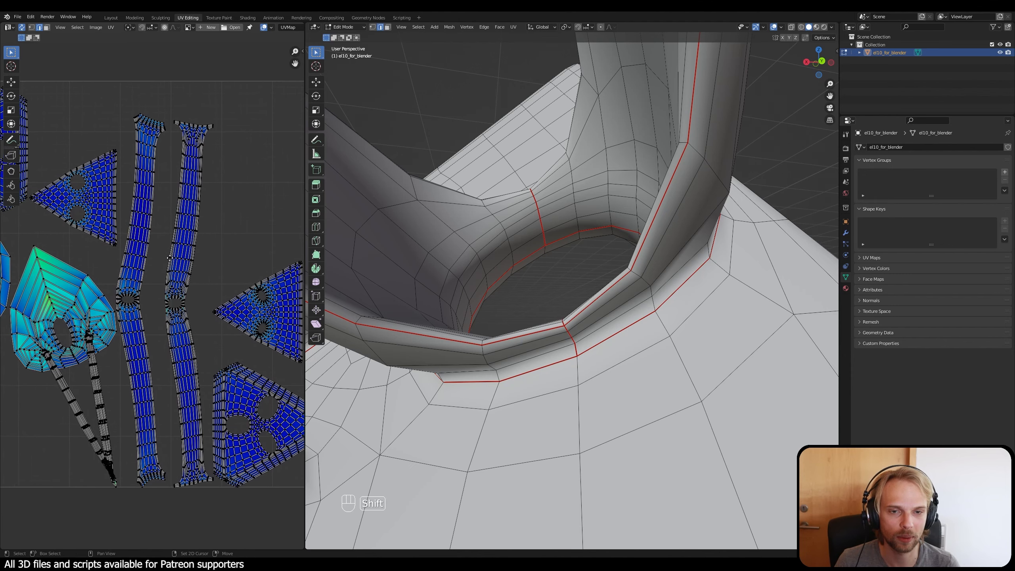
pyautogui.scroll(4, 200, 364)
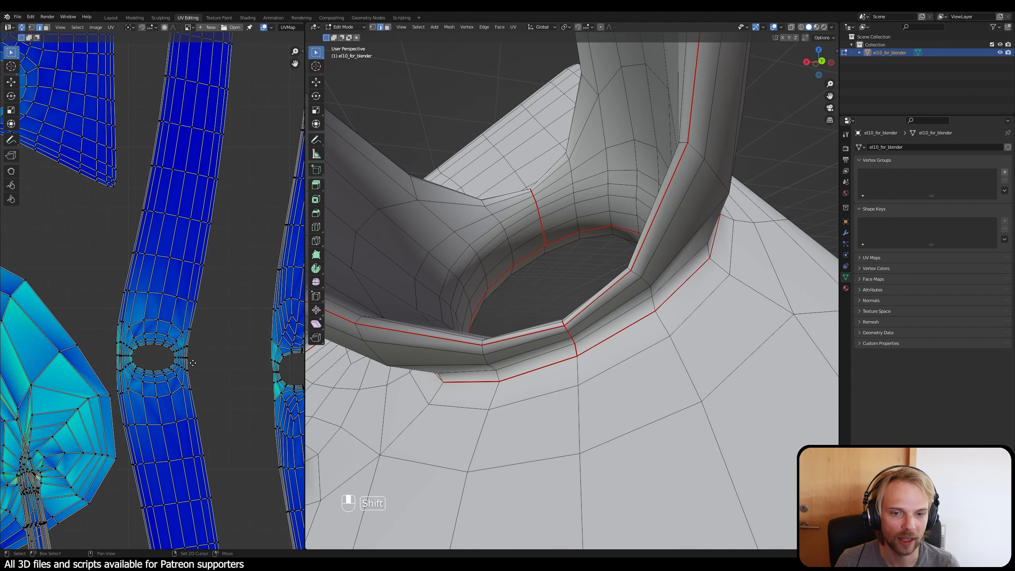
pyautogui.scroll(3, 93, 290)
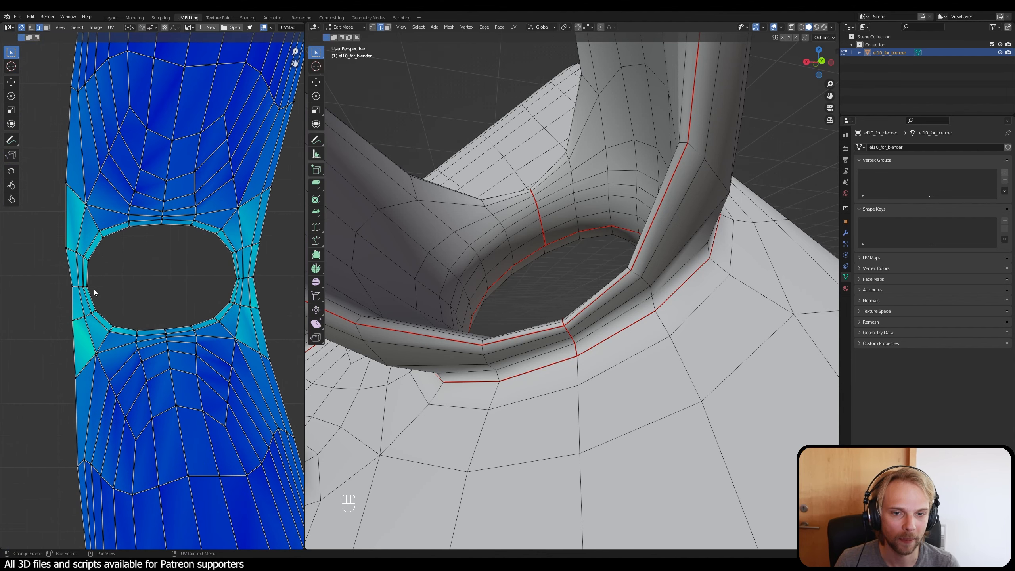
pyautogui.keyDown('shift'); pyautogui.moveTo(93, 290); pyautogui.dragTo(119, 296, button='middle'); pyautogui.keyUp('shift')
pyautogui.moveTo(92, 294); pyautogui.dragTo(135, 308)
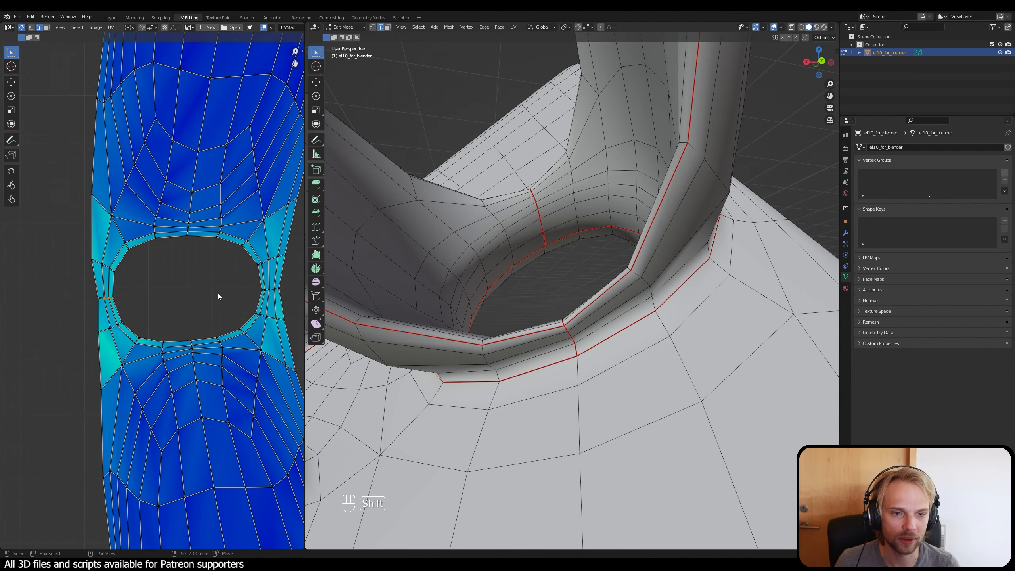
pyautogui.scroll(-4, 210, 296)
pyautogui.scroll(-8, 495, 340)
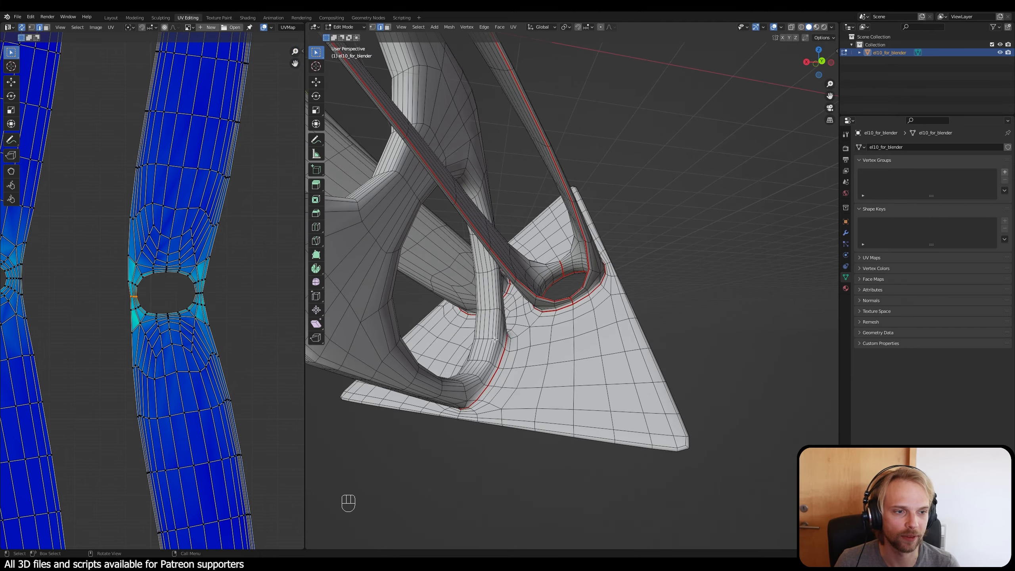
pyautogui.keyDown('shift'); pyautogui.moveTo(495, 340); pyautogui.dragTo(615, 472, button='middle'); pyautogui.keyUp('shift')
pyautogui.scroll(-6, 616, 471)
pyautogui.keyDown('shift'); pyautogui.moveTo(548, 337); pyautogui.dragTo(465, 370, button='middle'); pyautogui.keyUp('shift')
pyautogui.press('KP_Decimal')
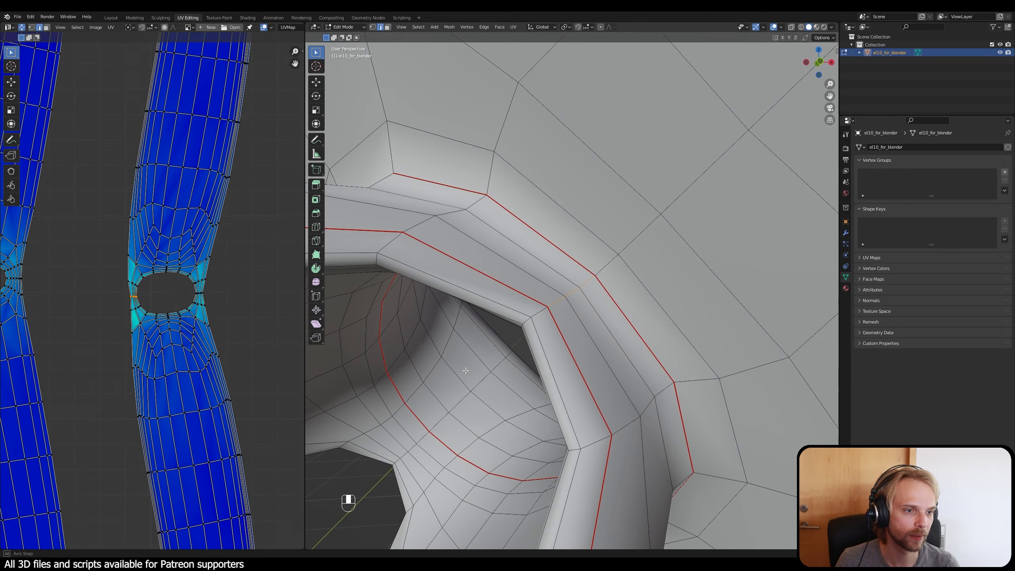
# Step: Add the short edges on the opposite side of the same island's hole to the selection
pyautogui.scroll(-2, 231, 318)
pyautogui.scroll(3, 196, 304)
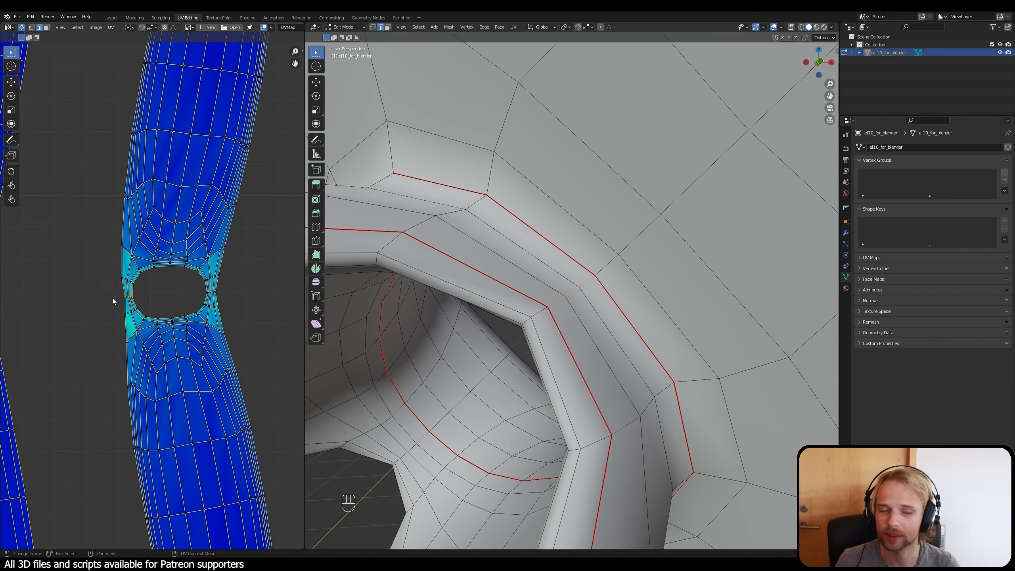
pyautogui.scroll(2, 200, 326)
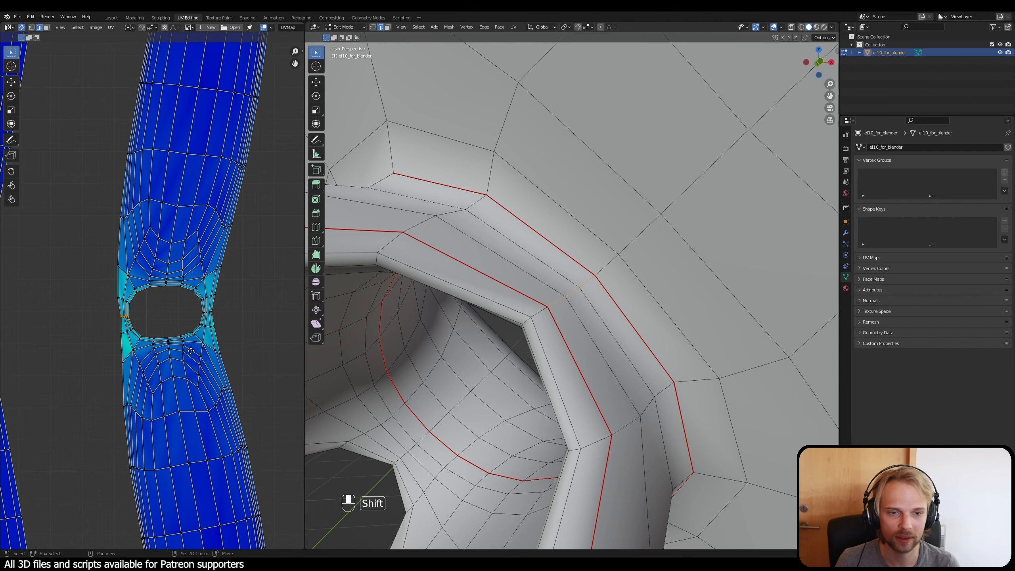
pyautogui.scroll(1, 180, 317)
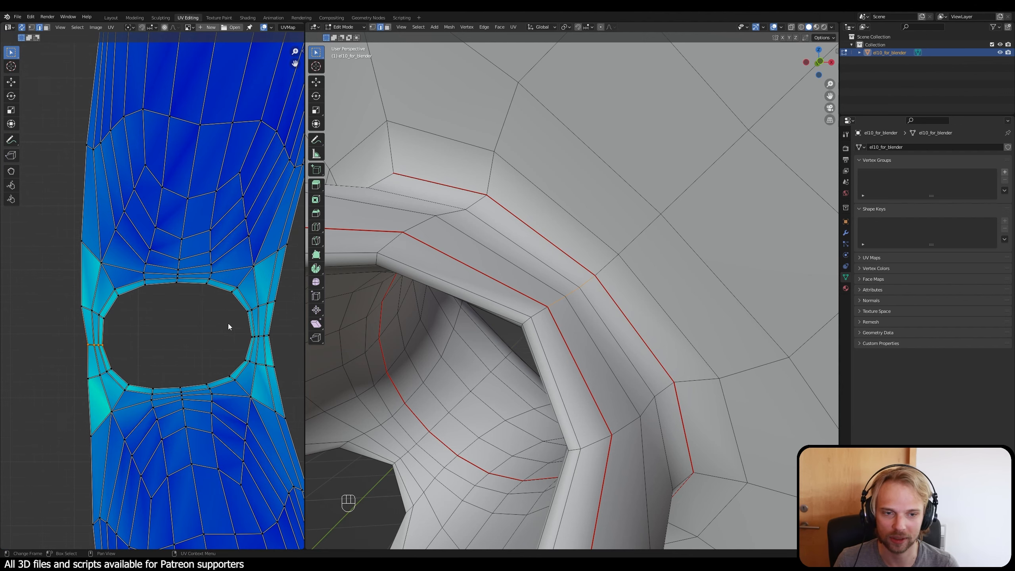
pyautogui.keyDown('shift'); pyautogui.moveTo(229, 324); pyautogui.dragTo(187, 316, button='middle'); pyautogui.keyUp('shift')
pyautogui.keyDown('shift'); pyautogui.moveTo(195, 322); pyautogui.dragTo(234, 335); pyautogui.keyUp('shift')
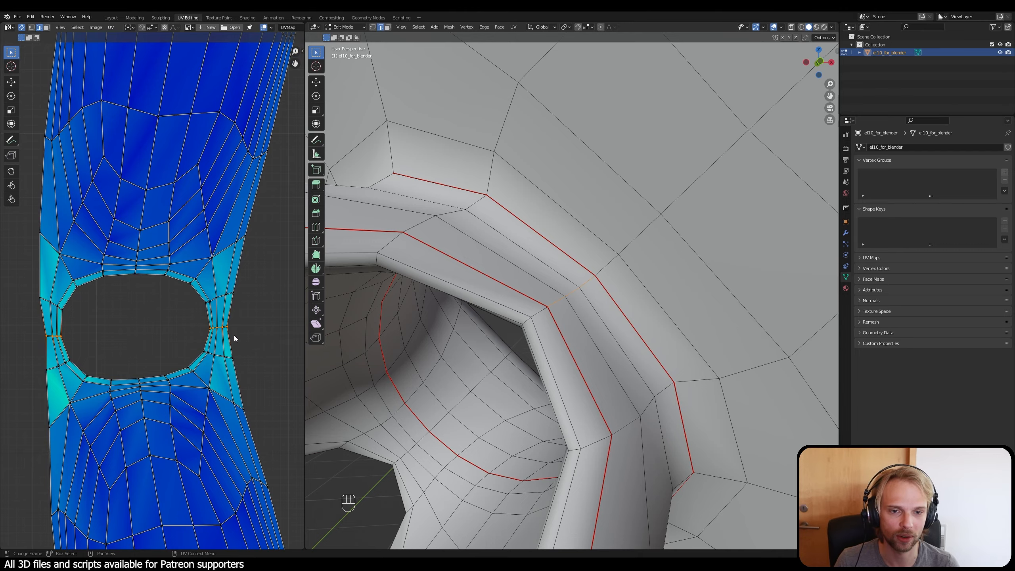
# Step: Mark the selected edges on both sides of the strut island's hole as seams
pyautogui.scroll(-2, 234, 335)
pyautogui.moveTo(524, 440); pyautogui.dragTo(645, 391, button='middle')
pyautogui.moveTo(645, 392); pyautogui.dragTo(568, 378, button='middle')
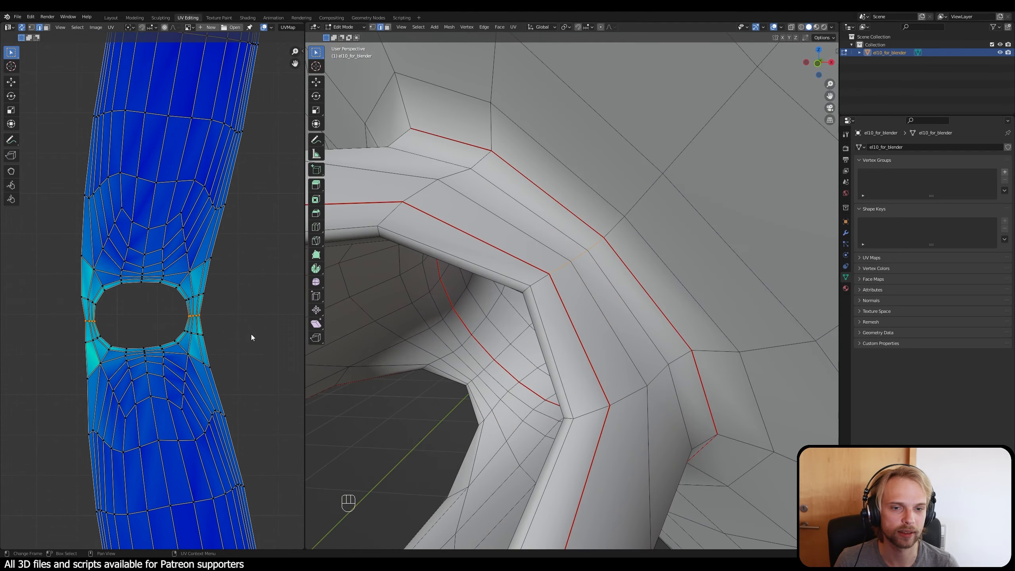
pyautogui.scroll(-4, 209, 334)
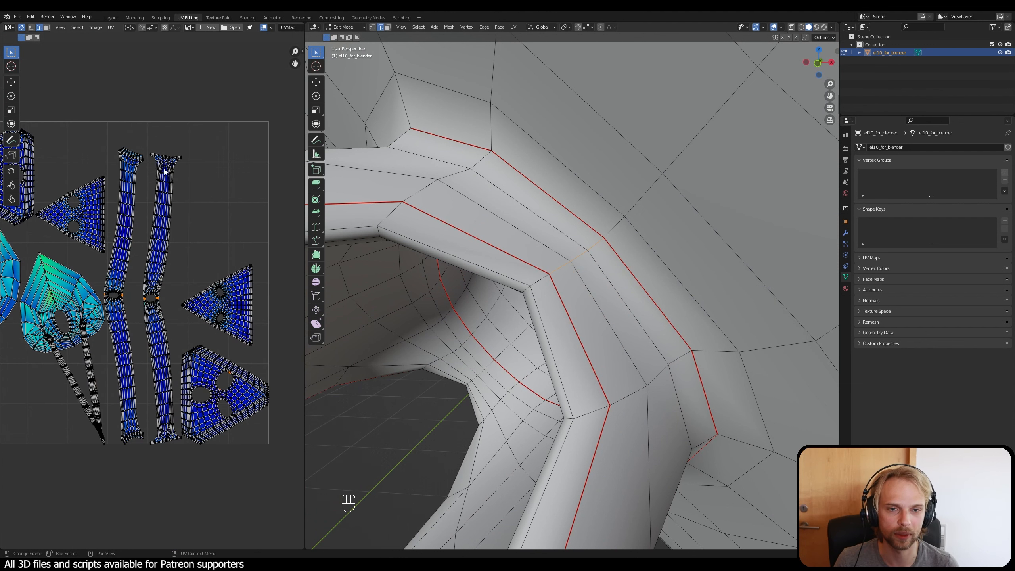
pyautogui.moveTo(535, 346); pyautogui.dragTo(531, 352, button='middle')
pyautogui.hotkey('ctrl', 'e')
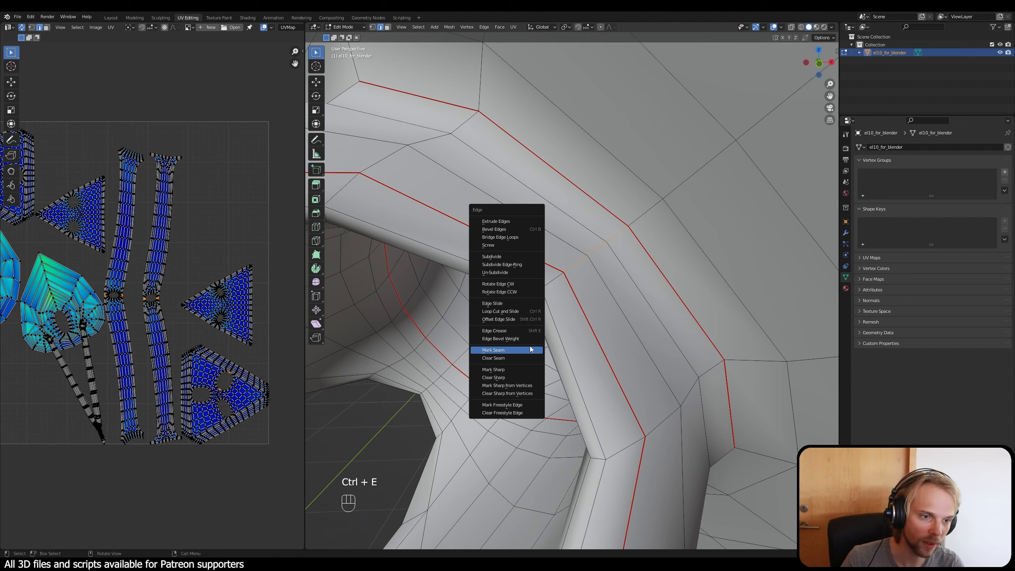
pyautogui.click(530, 352)
# Step: Select the short edges on one side of the hole in the neighbouring strut island and locate them on the 3D model
pyautogui.click(225, 218)
pyautogui.scroll(6, 144, 292)
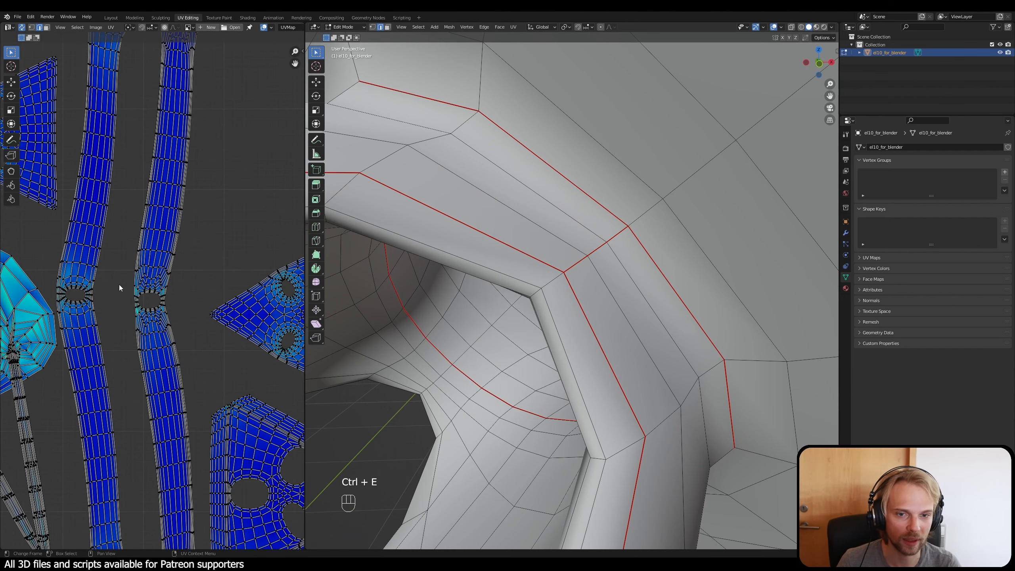
pyautogui.keyDown('shift'); pyautogui.moveTo(114, 288); pyautogui.dragTo(187, 310, button='middle'); pyautogui.keyUp('shift')
pyautogui.scroll(6, 114, 309)
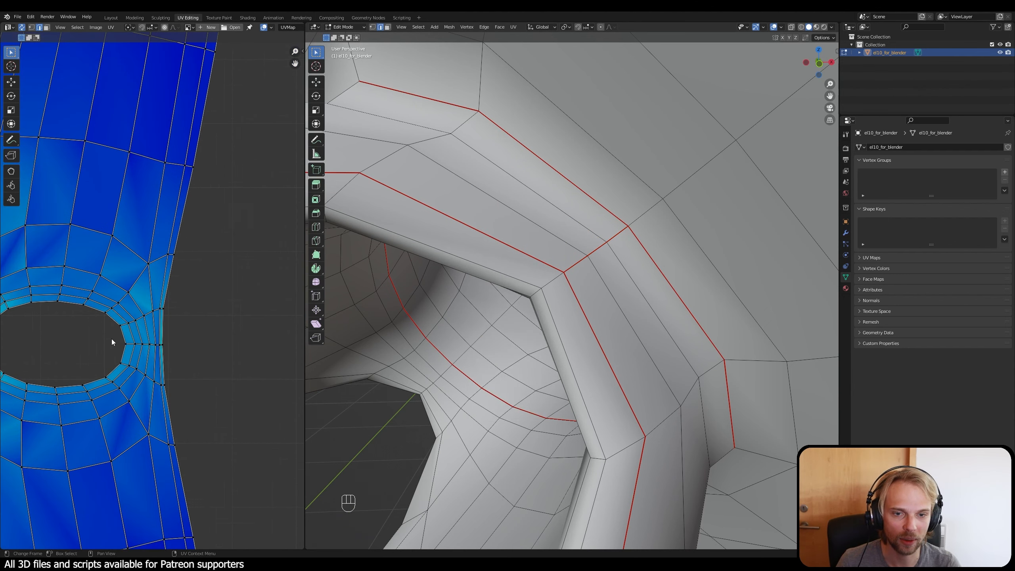
pyautogui.moveTo(111, 339); pyautogui.dragTo(200, 359)
pyautogui.scroll(-6, 518, 354)
pyautogui.moveTo(518, 354); pyautogui.dragTo(585, 345, button='middle')
pyautogui.scroll(-3, 662, 320)
pyautogui.scroll(-2, 662, 320)
pyautogui.press('KP_Decimal')
# Step: Add the short edges on the opposite side of the second island's hole and mark all the selected edges as seams
pyautogui.scroll(-3, 681, 331)
pyautogui.scroll(-3, 681, 330)
pyautogui.keyDown('shift'); pyautogui.moveTo(84, 311); pyautogui.dragTo(227, 286, button='middle'); pyautogui.keyUp('shift')
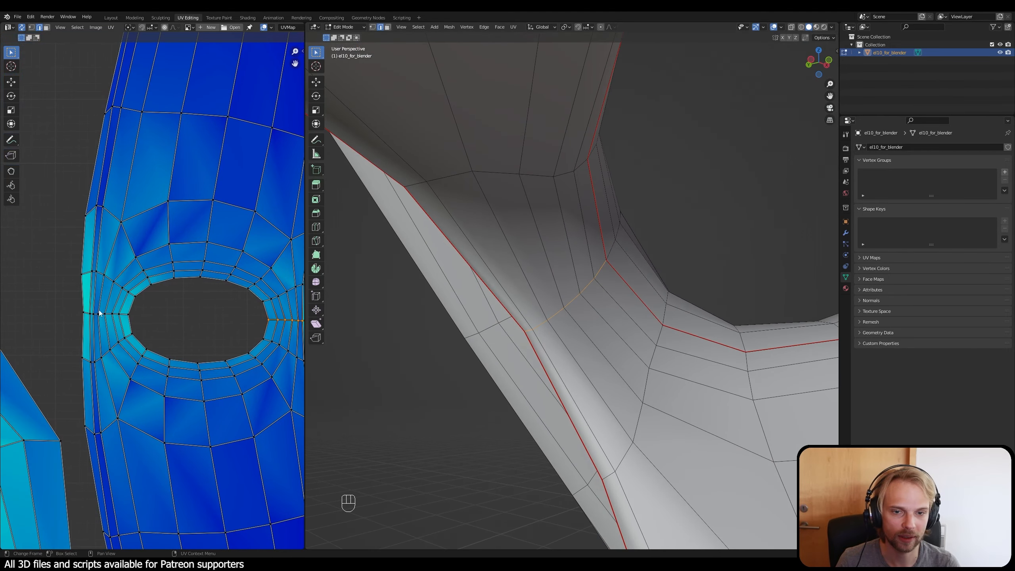
pyautogui.keyDown('shift'); pyautogui.moveTo(75, 303); pyautogui.dragTo(144, 321); pyautogui.keyUp('shift')
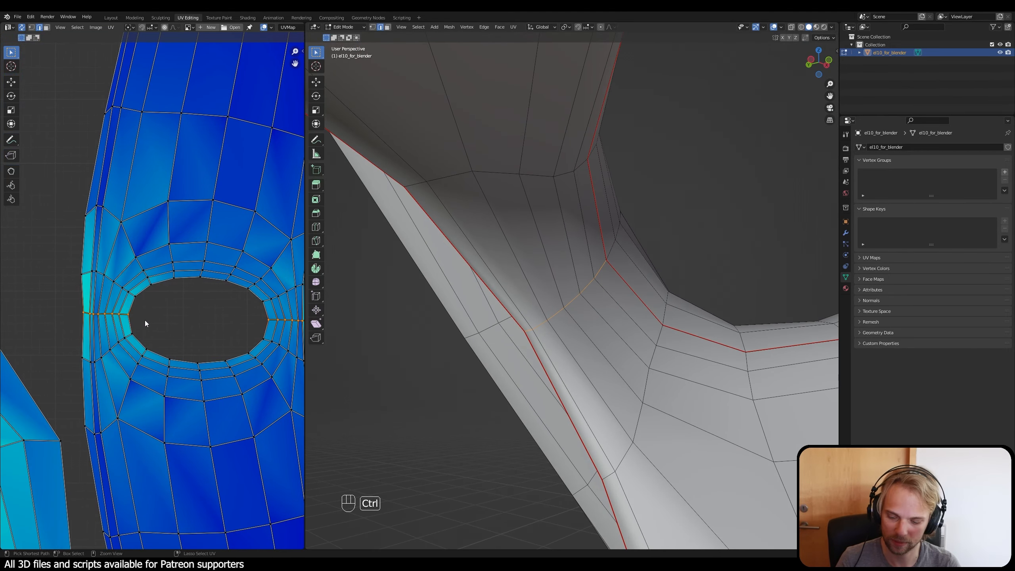
pyautogui.hotkey('ctrl', 'e')
pyautogui.click(145, 320)
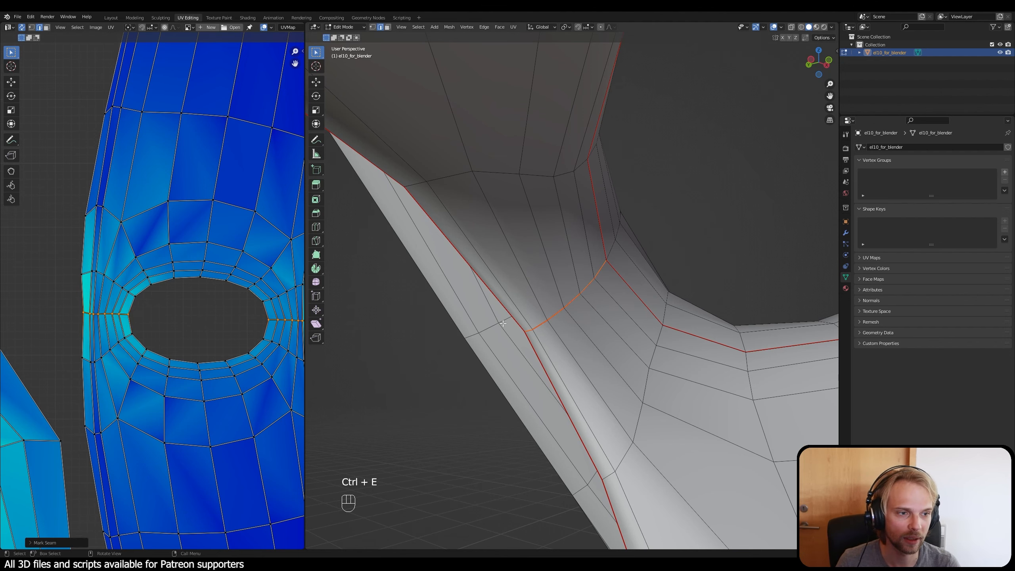
# Step: Check the new seam on the model, select the whole mesh and unwrap it again
pyautogui.moveTo(642, 295); pyautogui.dragTo(650, 279, button='middle')
pyautogui.hotkey('alt', 'a')
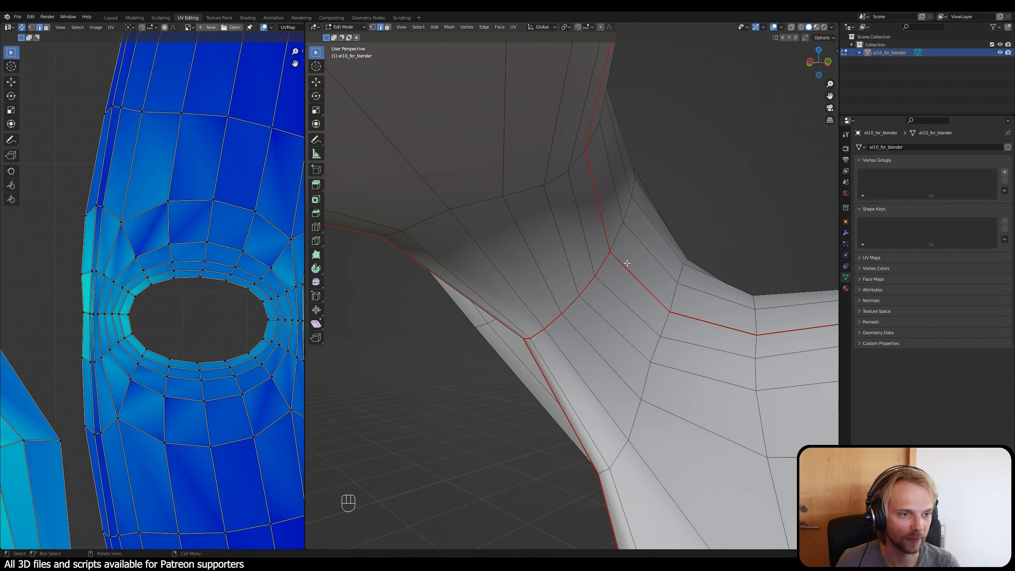
pyautogui.press('a')
pyautogui.press('u')
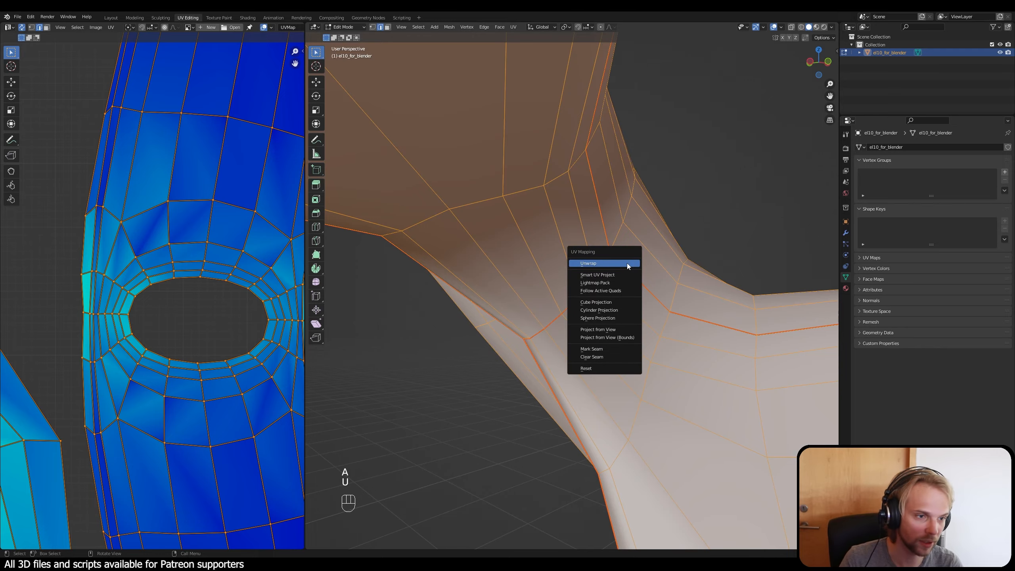
pyautogui.press('Return')
# Step: Examine the separated strut islands and their flared ends for remaining UV distortion
pyautogui.scroll(-3, 146, 305)
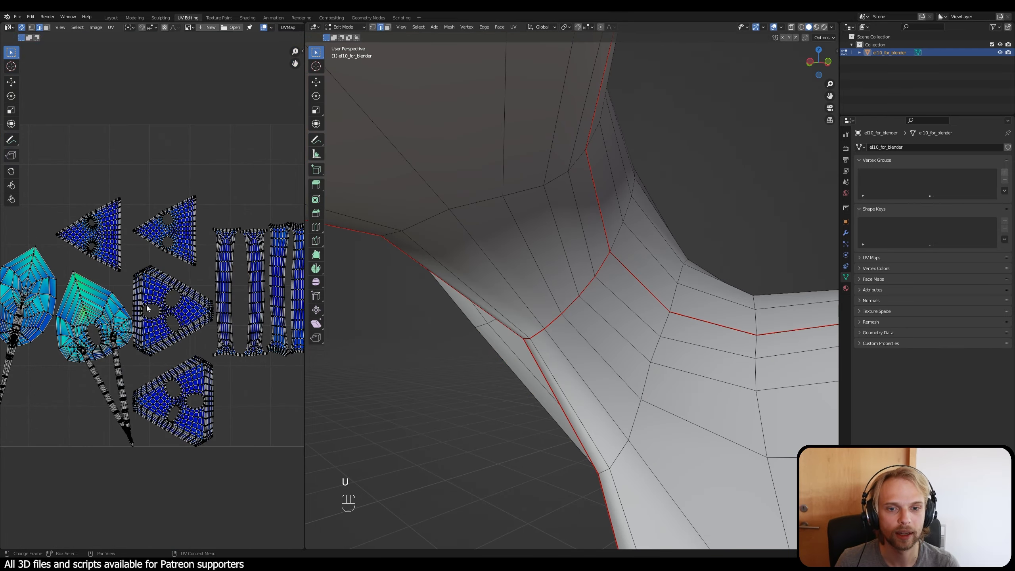
pyautogui.scroll(6, 148, 312)
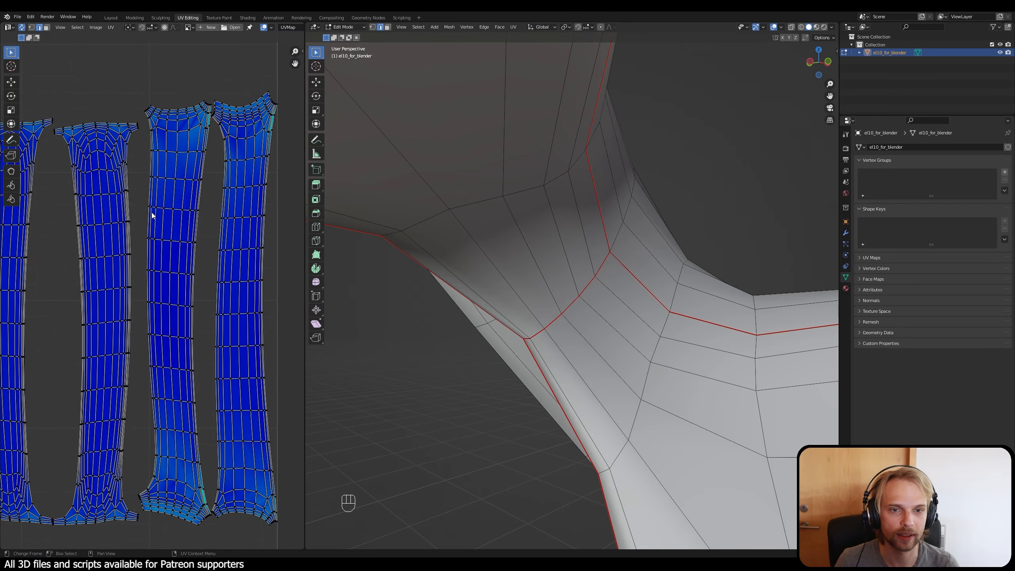
pyautogui.keyDown('shift'); pyautogui.scroll(-4, 192, 414); pyautogui.keyUp('shift')
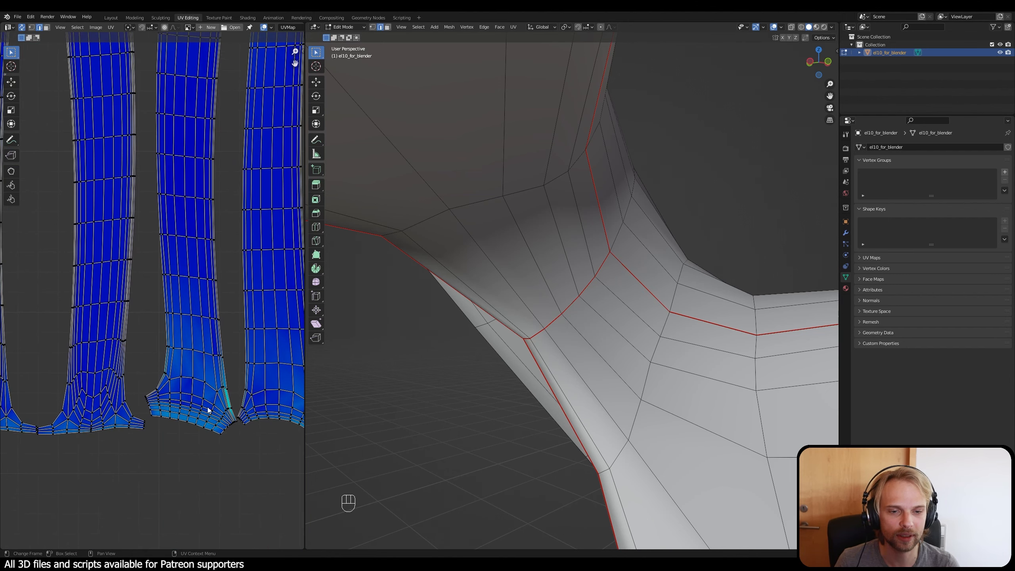
pyautogui.scroll(-2, 188, 372)
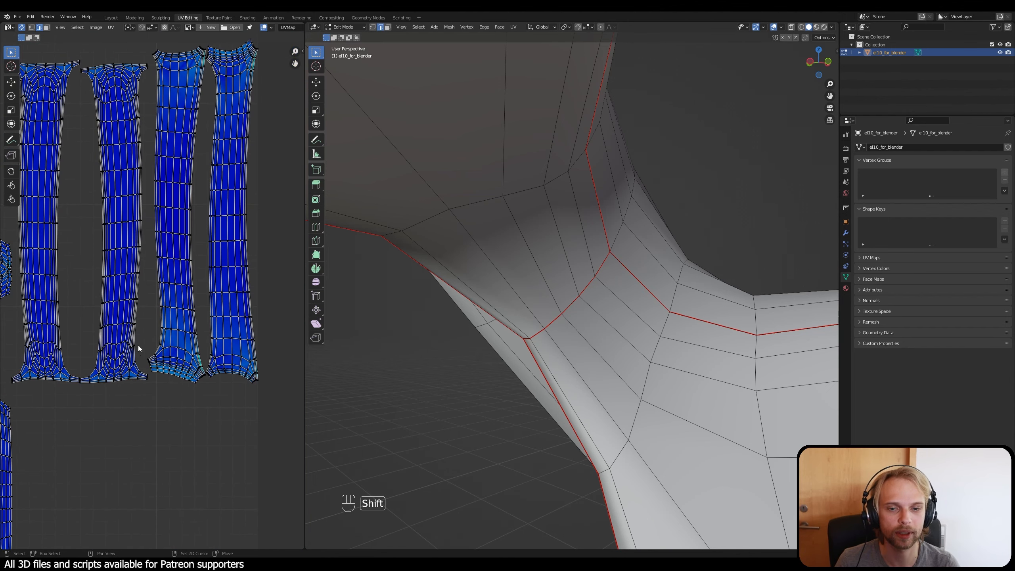
pyautogui.scroll(3, 79, 395)
pyautogui.scroll(-2, 78, 397)
pyautogui.keyDown('shift'); pyautogui.scroll(2, 105, 307); pyautogui.keyUp('shift')
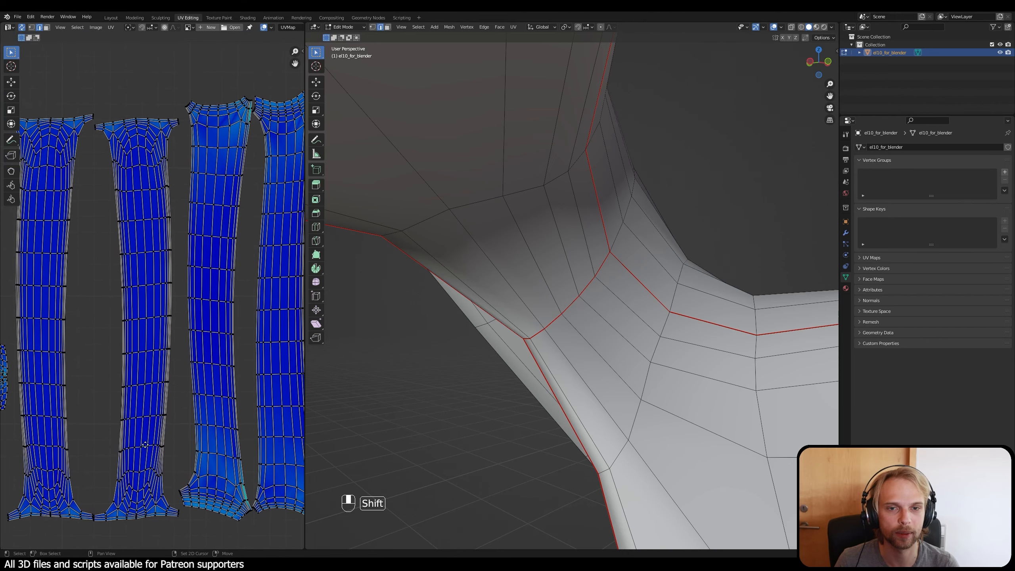
pyautogui.scroll(-2, 189, 283)
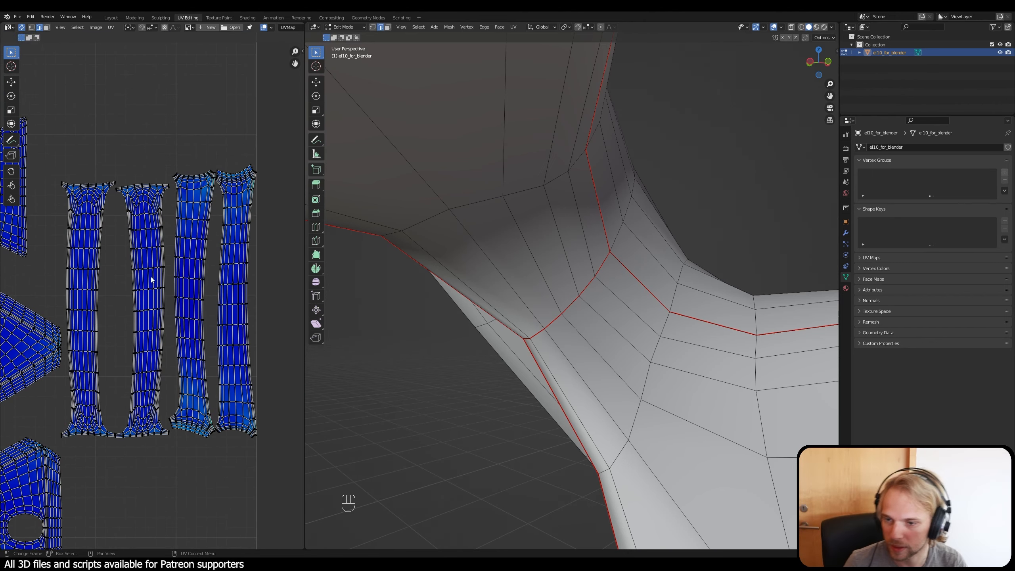
# Step: Inspect the struts and the branching frame below the end plate on the 3D model for missing seams
pyautogui.scroll(-3, 514, 331)
pyautogui.moveTo(515, 331)
pyautogui.mouseDown(button='middle')
pyautogui.moveTo(564, 320)
pyautogui.moveTo(571, 340)
pyautogui.moveTo(417, 301)
pyautogui.moveTo(447, 325)
pyautogui.moveTo(433, 362)
pyautogui.moveTo(475, 358)
pyautogui.moveTo(505, 320)
pyautogui.mouseUp(button='middle')
pyautogui.scroll(-2, 571, 339)
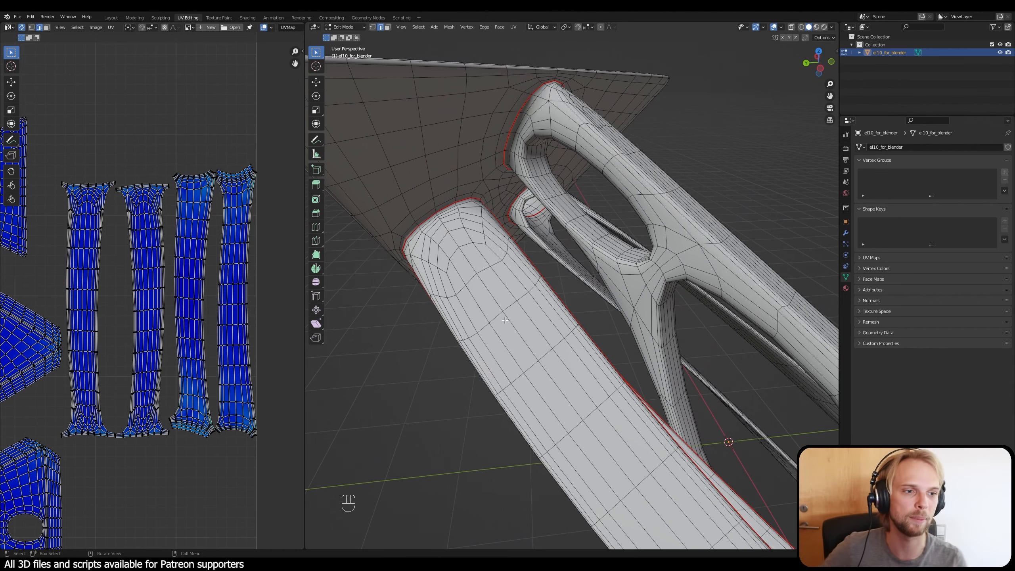
pyautogui.moveTo(622, 297); pyautogui.dragTo(518, 256, button='middle')
pyautogui.scroll(-2, 517, 254)
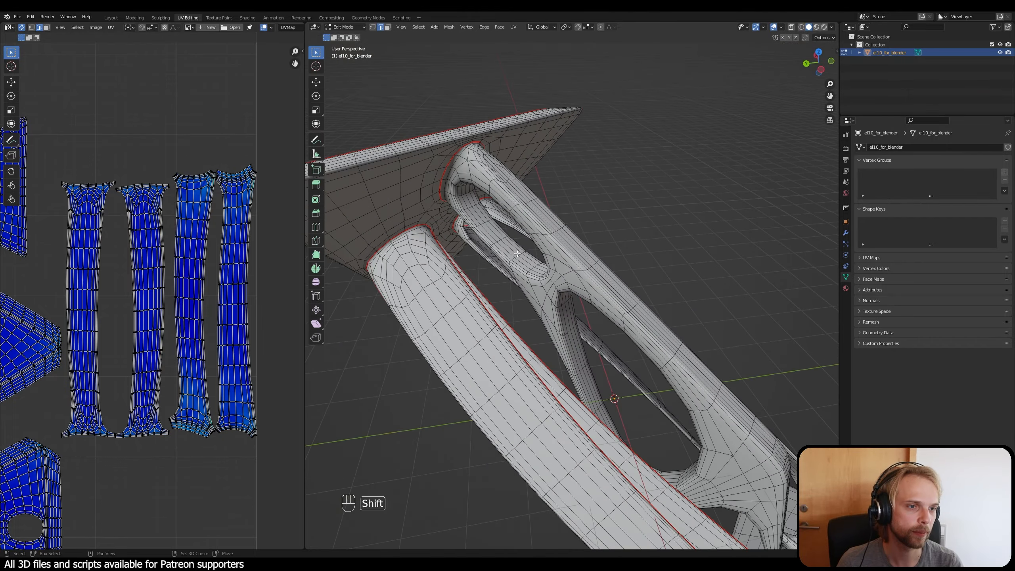
pyautogui.moveTo(678, 324); pyautogui.dragTo(677, 310, button='middle')
pyautogui.scroll(-3, 208, 322)
# Step: Select the two distorted leaf-shaped UV islands to identify their faces on the branching frame
pyautogui.moveTo(92, 312); pyautogui.dragTo(212, 252, button='middle')
pyautogui.scroll(1, 212, 252)
pyautogui.scroll(1, 102, 272)
pyautogui.moveTo(102, 272); pyautogui.dragTo(135, 295, button='middle')
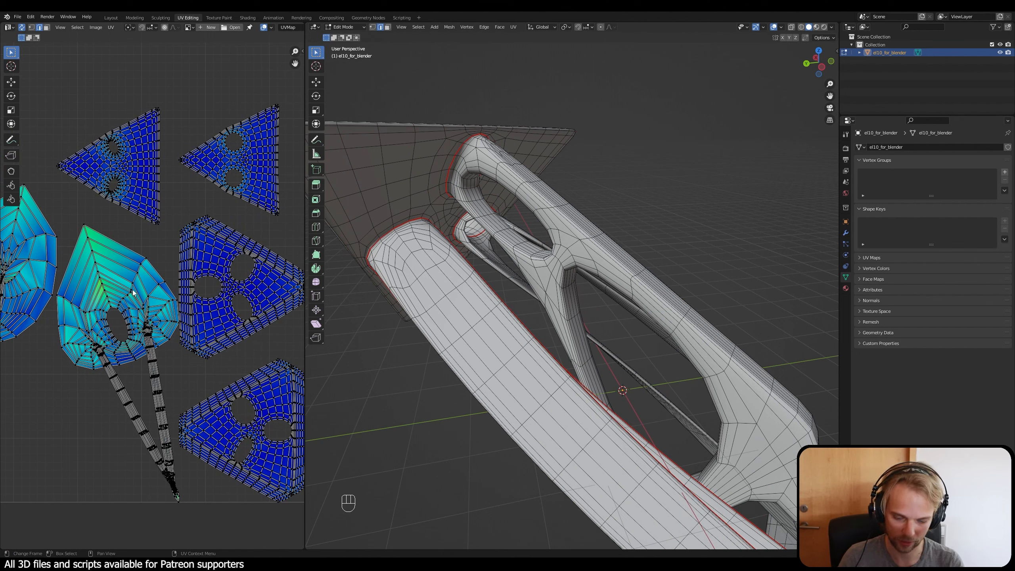
pyautogui.press('l')
pyautogui.press('l')
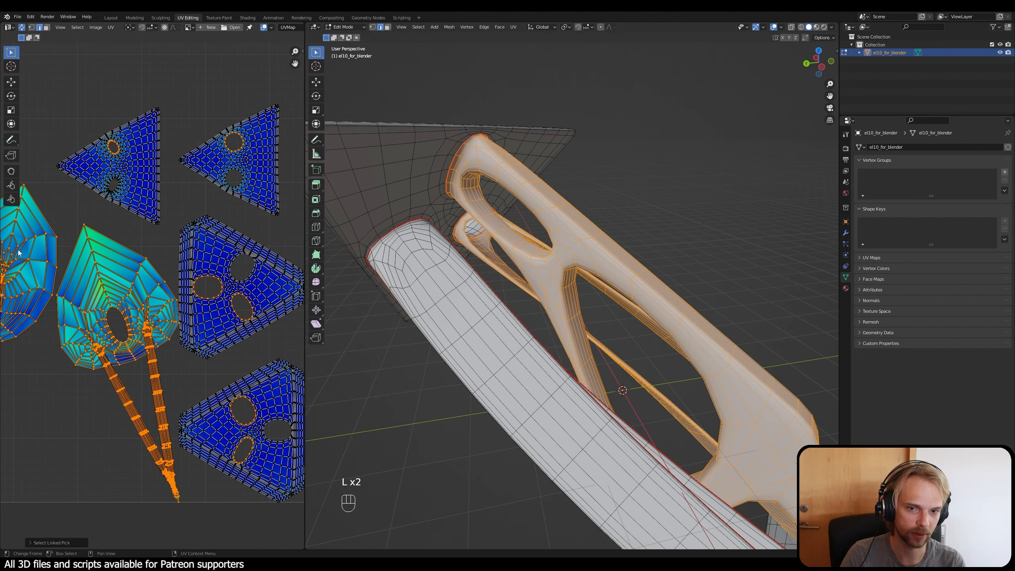
# Step: Isolate the selection to the leaf-shaped UV island with two long strips to locate its faces on the model, and deselect it
pyautogui.click(113, 270)
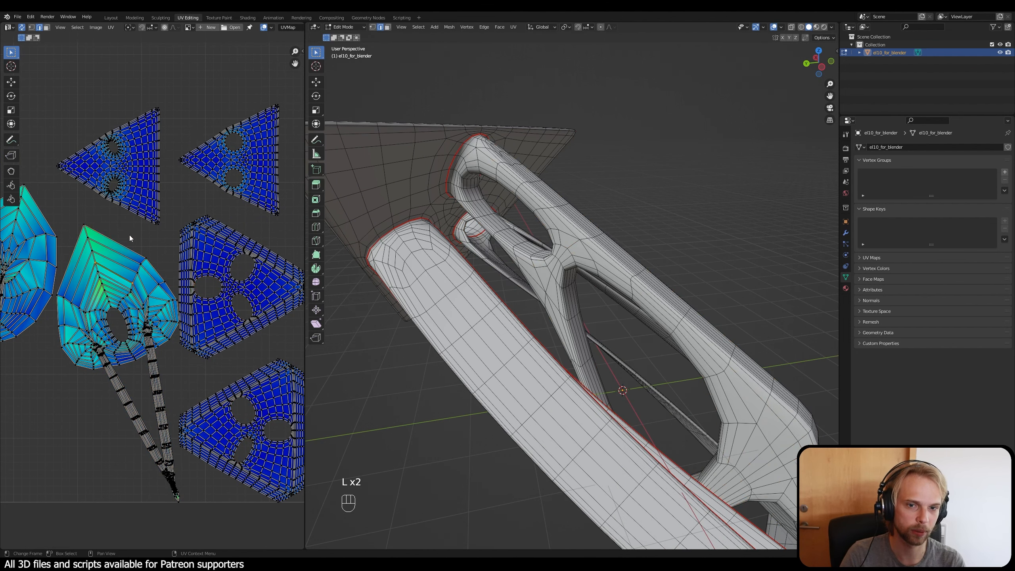
pyautogui.press('l')
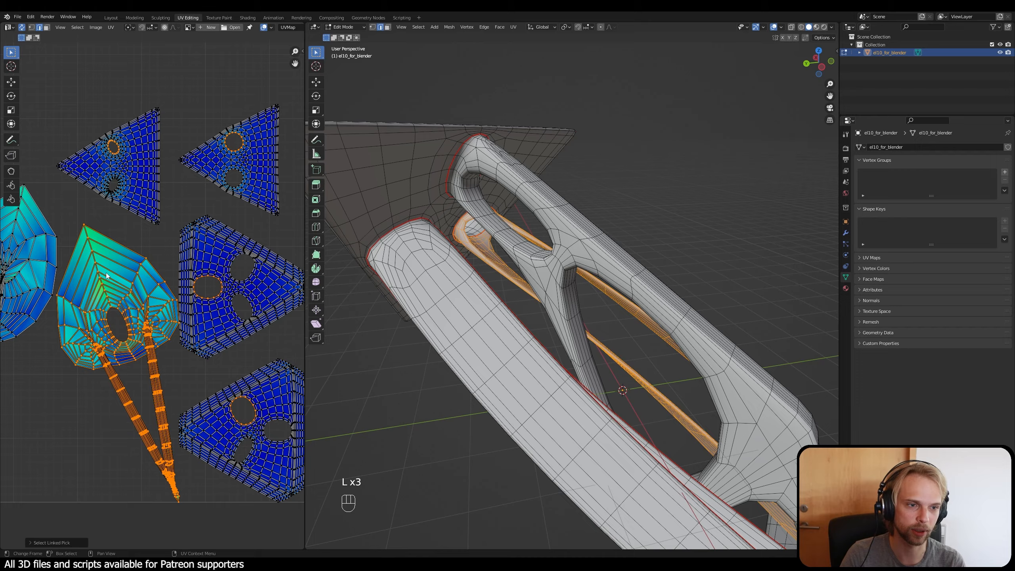
pyautogui.click(113, 436)
# Step: Clear the short stray seam along the strut's edge beside the rounded opening at the end plate
pyautogui.moveTo(672, 291); pyautogui.dragTo(559, 417, button='middle')
pyautogui.moveTo(559, 363); pyautogui.dragTo(575, 349, button='middle')
pyautogui.scroll(1, 633, 306)
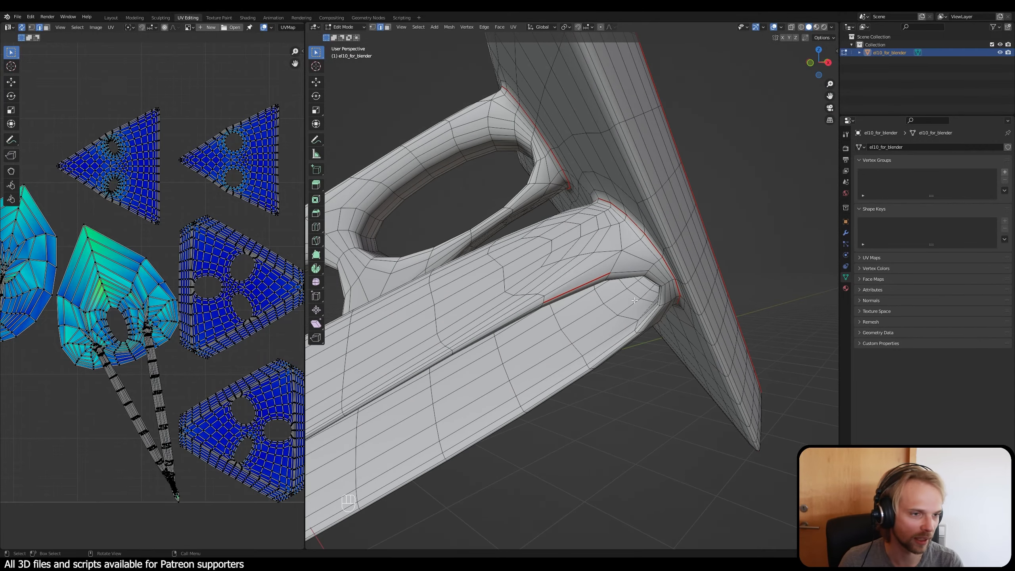
pyautogui.moveTo(638, 299); pyautogui.dragTo(610, 247, button='middle')
pyautogui.rightClick(612, 246)
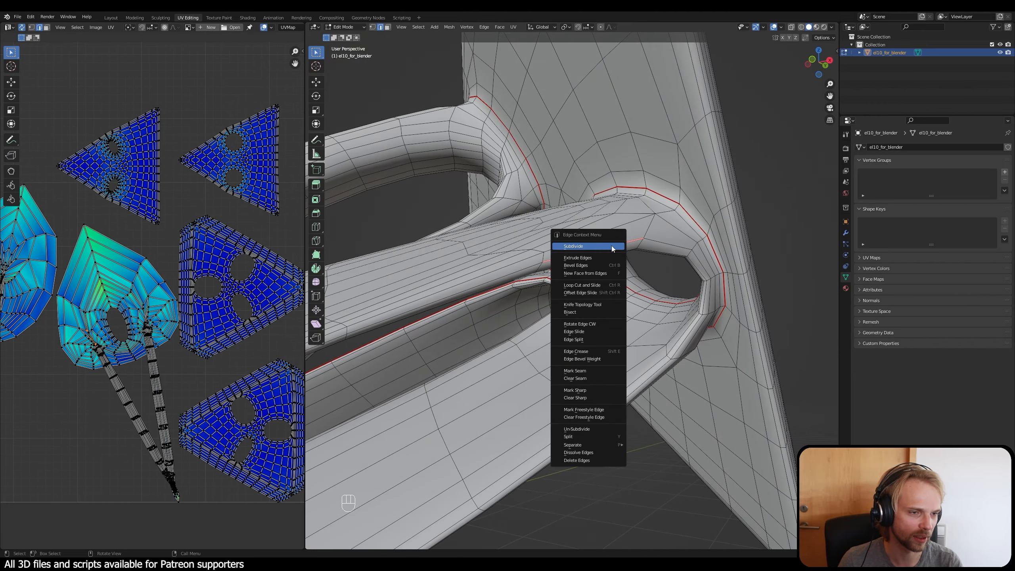
pyautogui.click(590, 381)
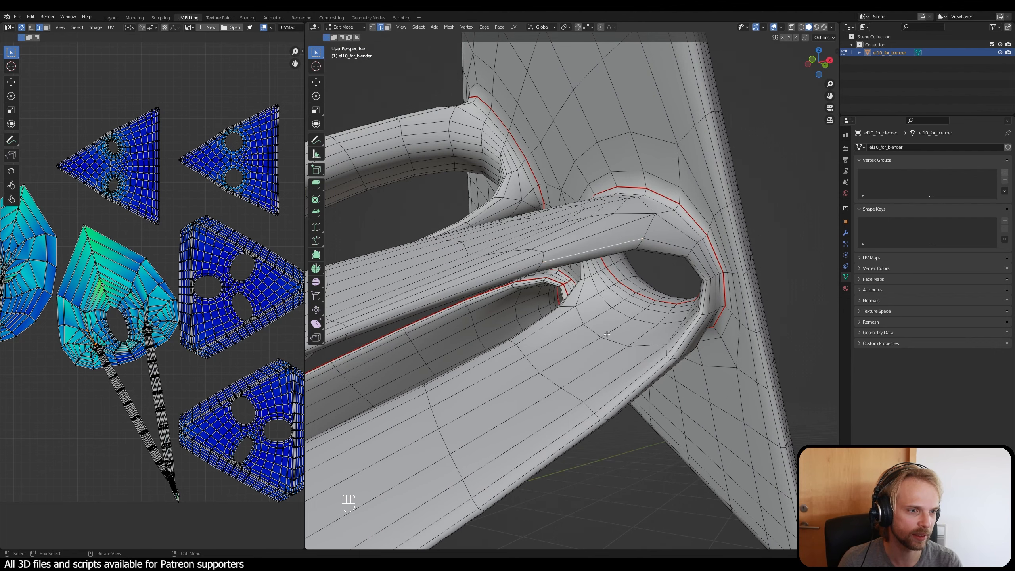
pyautogui.moveTo(611, 338); pyautogui.dragTo(615, 314, button='middle')
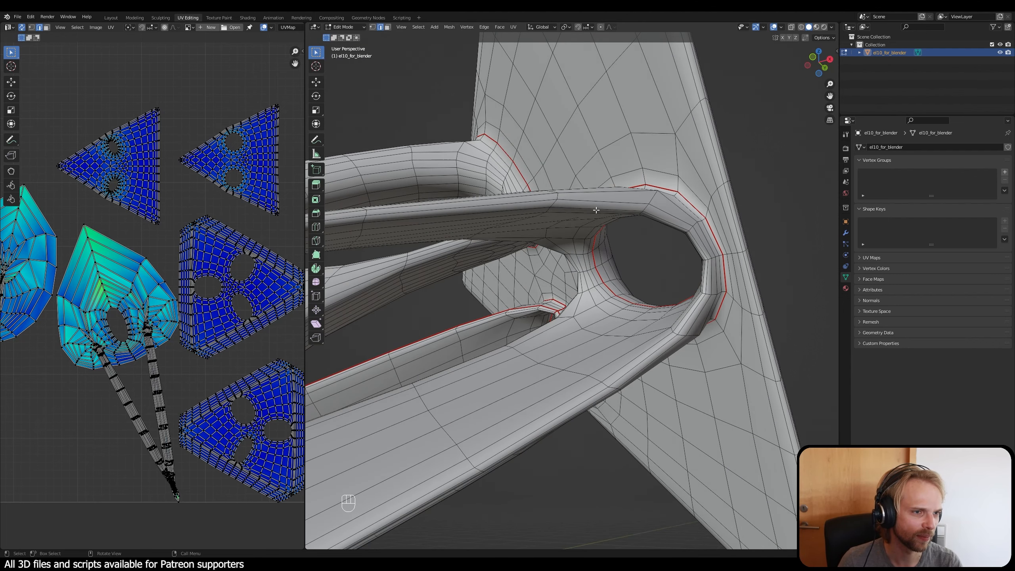
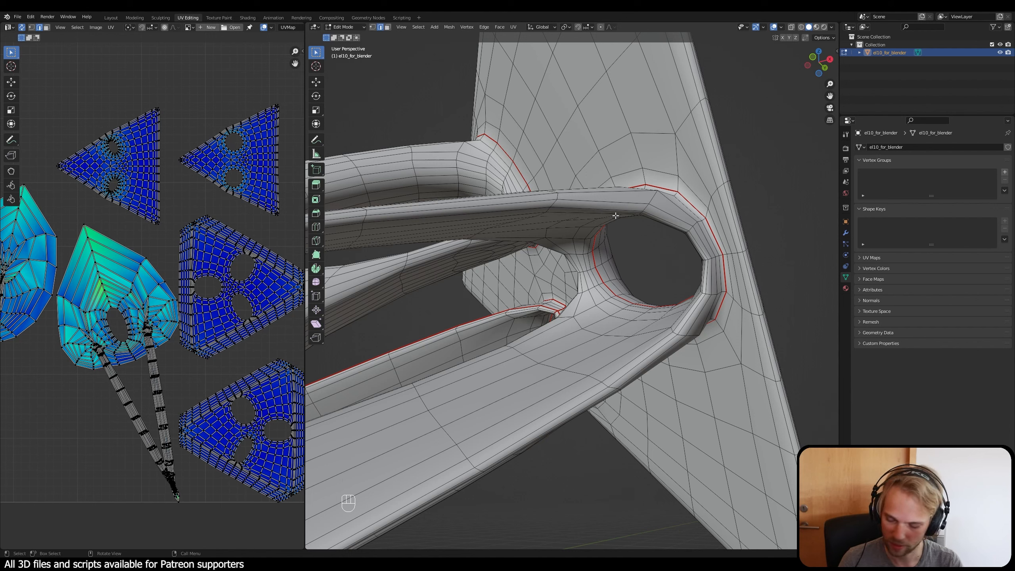
# Step: Select the edge loops along the strut's long edges that run around the rounded opening at the end plate
pyautogui.moveTo(616, 215); pyautogui.dragTo(720, 230, button='middle')
pyautogui.keyDown('alt'); pyautogui.click(743, 239); pyautogui.keyUp('alt')
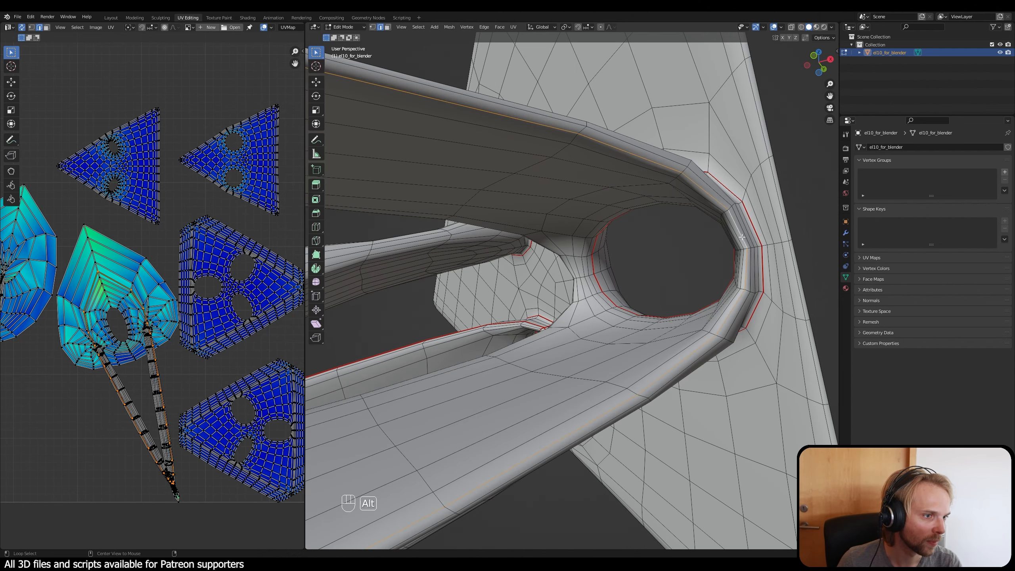
pyautogui.moveTo(666, 250); pyautogui.dragTo(575, 279, button='middle')
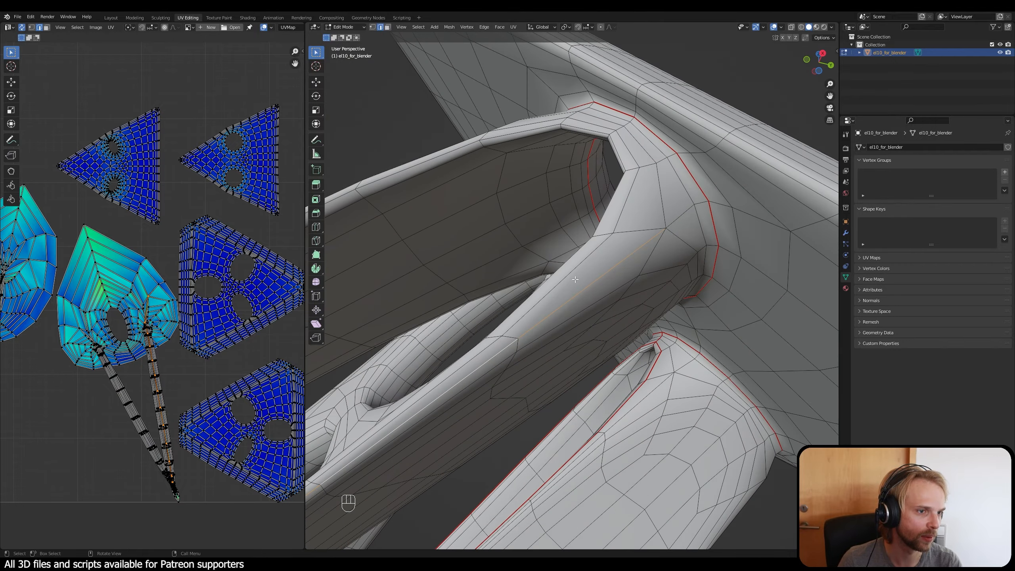
pyautogui.moveTo(579, 245); pyautogui.dragTo(707, 361, button='middle')
pyautogui.keyDown('alt'); pyautogui.click(716, 248); pyautogui.keyUp('alt')
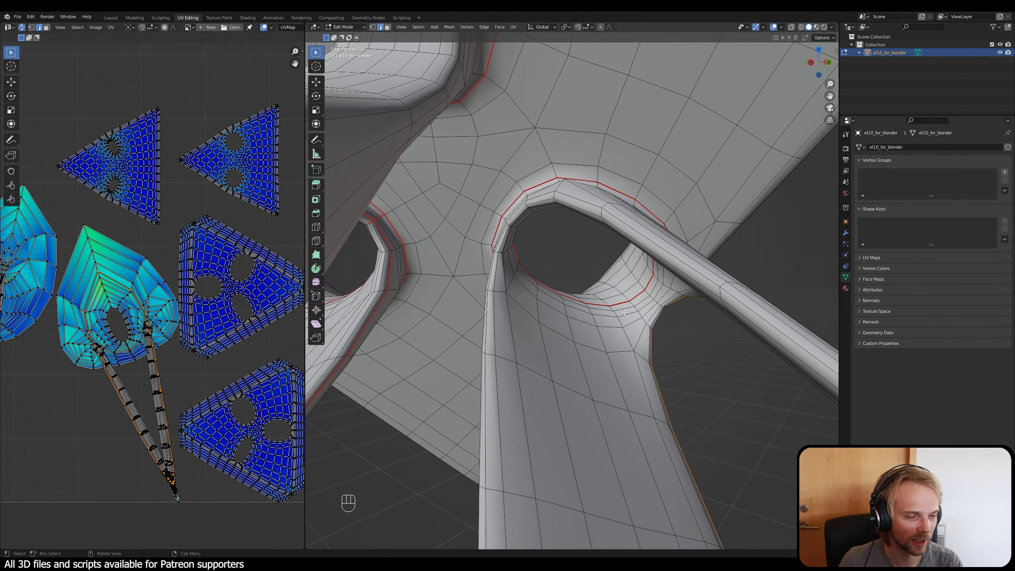
pyautogui.keyDown('alt'); pyautogui.keyDown('shift'); pyautogui.click(579, 207); pyautogui.keyUp('shift'); pyautogui.keyUp('alt')
pyautogui.moveTo(601, 245); pyautogui.dragTo(628, 304, button='middle')
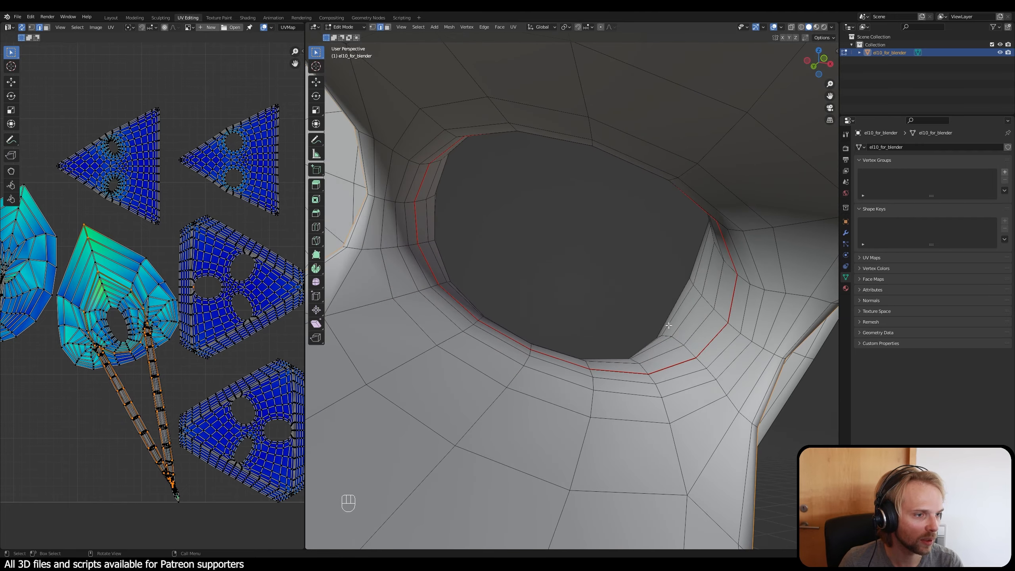
# Step: Add the short edge paths linking the opening's seam ring to the selected loops, and mark the whole selection as seams
pyautogui.keyDown('ctrl'); pyautogui.keyDown('shift'); pyautogui.click(734, 328); pyautogui.keyUp('shift'); pyautogui.keyUp('ctrl')
pyautogui.moveTo(734, 328)
pyautogui.mouseDown(button='middle')
pyautogui.moveTo(667, 334)
pyautogui.moveTo(675, 313)
pyautogui.moveTo(721, 330)
pyautogui.mouseUp(button='middle')
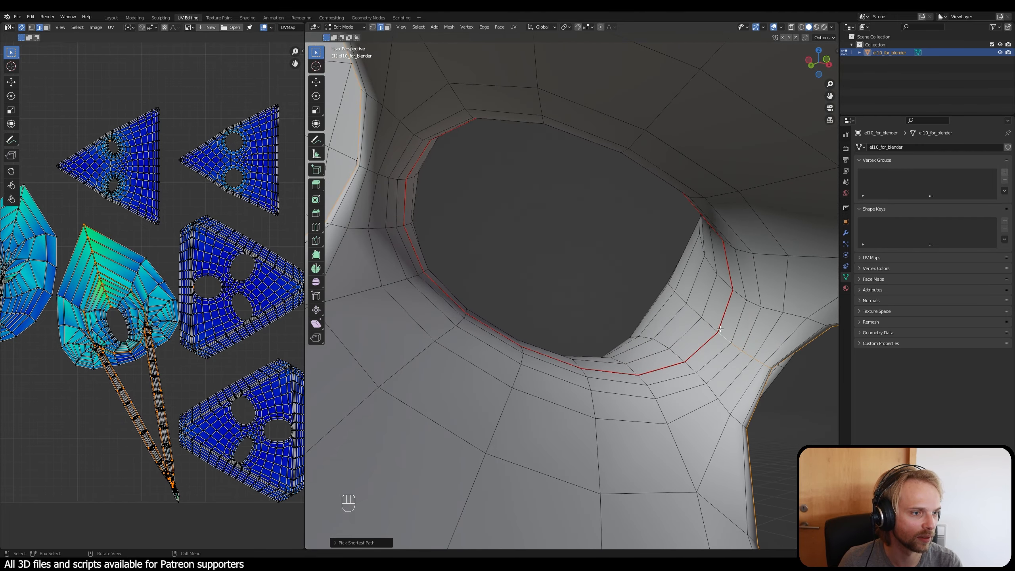
pyautogui.moveTo(475, 276); pyautogui.dragTo(520, 268, button='middle')
pyautogui.keyDown('ctrl'); pyautogui.keyDown('shift'); pyautogui.click(534, 274); pyautogui.keyUp('shift'); pyautogui.keyUp('ctrl')
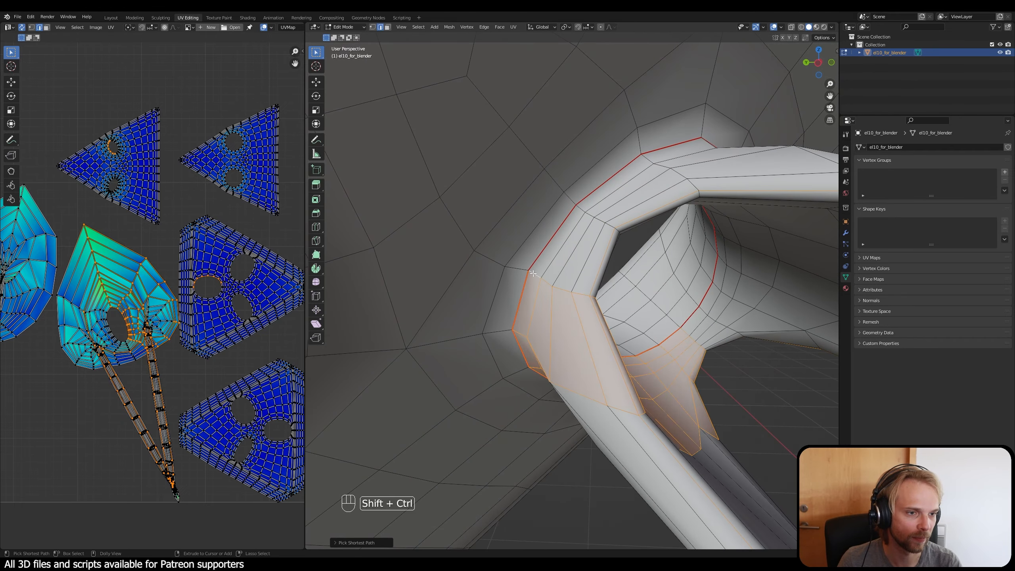
pyautogui.hotkey('ctrl', 'z')
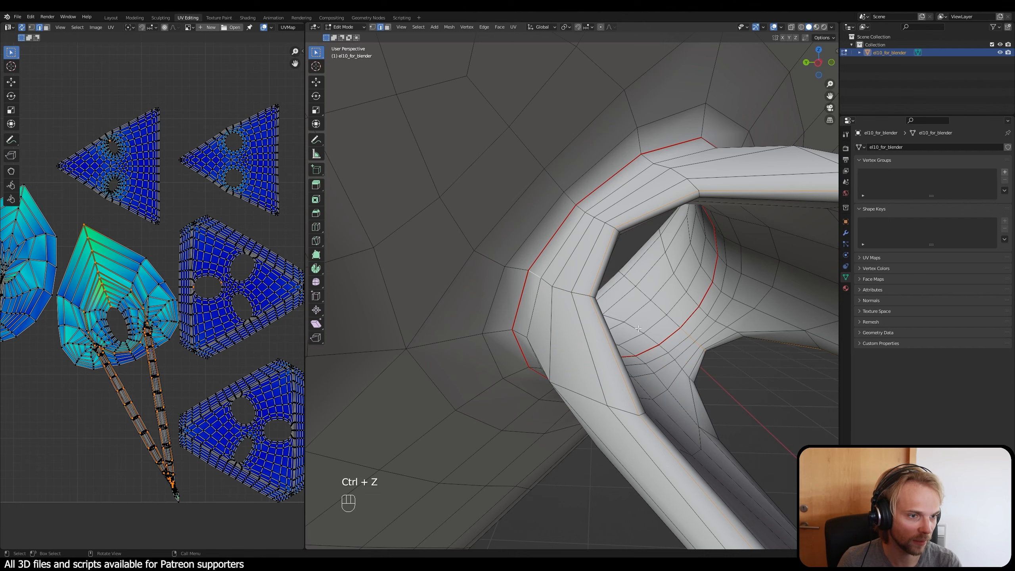
pyautogui.moveTo(638, 328); pyautogui.dragTo(540, 279, button='middle')
pyautogui.keyDown('ctrl'); pyautogui.keyDown('shift'); pyautogui.click(536, 275); pyautogui.keyUp('shift'); pyautogui.keyUp('ctrl')
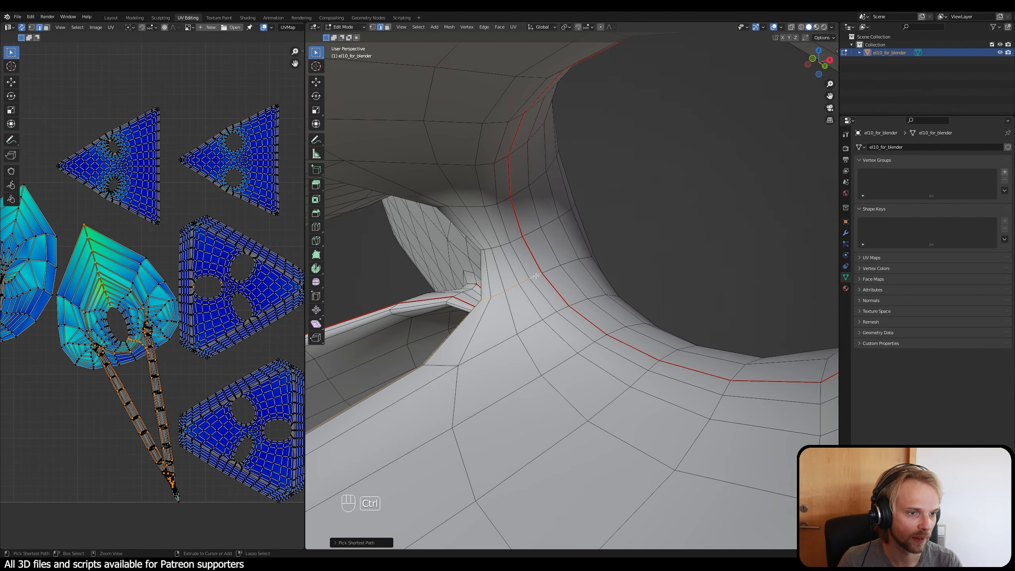
pyautogui.hotkey('ctrl', 'e')
pyautogui.click(711, 253)
pyautogui.scroll(-4, 556, 307)
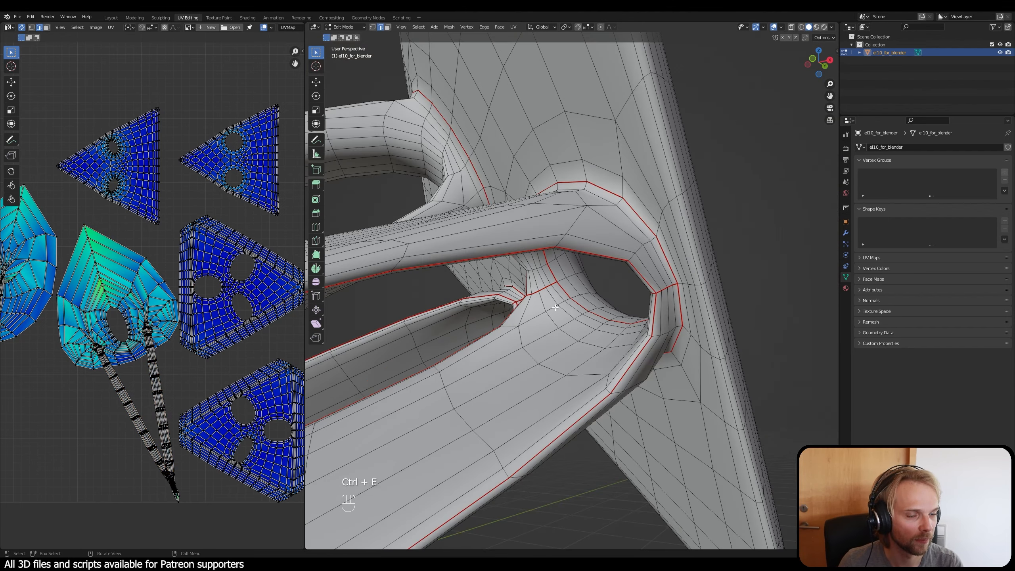
# Step: Try region-fill and plain shortest-path selection between parallel edges on the strut's flat face, and deselect everything
pyautogui.moveTo(561, 327); pyautogui.dragTo(517, 349, button='middle')
pyautogui.scroll(-4, 640, 286)
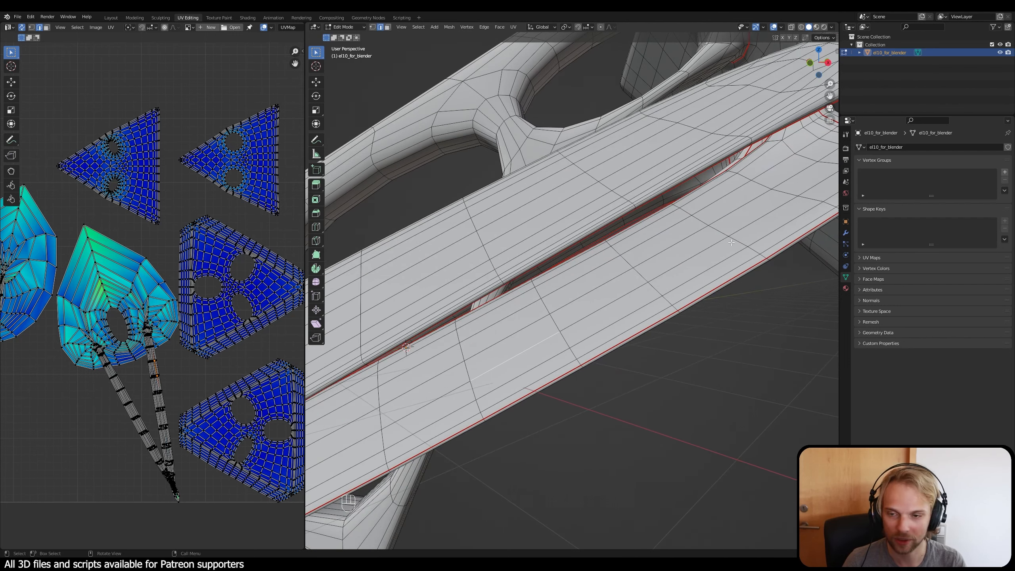
pyautogui.keyDown('ctrl'); pyautogui.keyDown('shift'); pyautogui.click(663, 253); pyautogui.keyUp('shift'); pyautogui.keyUp('ctrl')
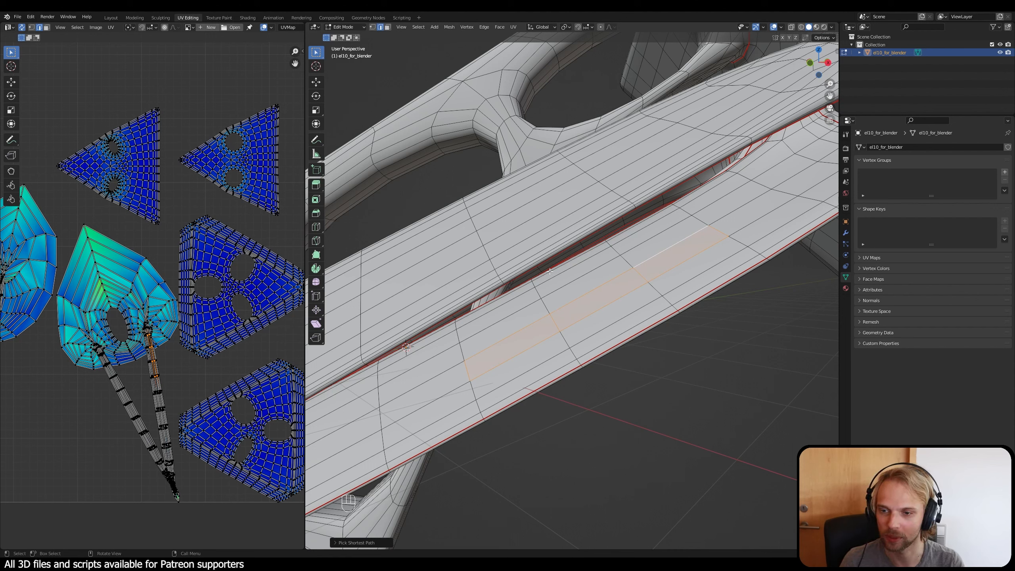
pyautogui.click(659, 425)
pyautogui.keyDown('ctrl'); pyautogui.keyDown('shift'); pyautogui.click(536, 347); pyautogui.keyUp('shift'); pyautogui.keyUp('ctrl')
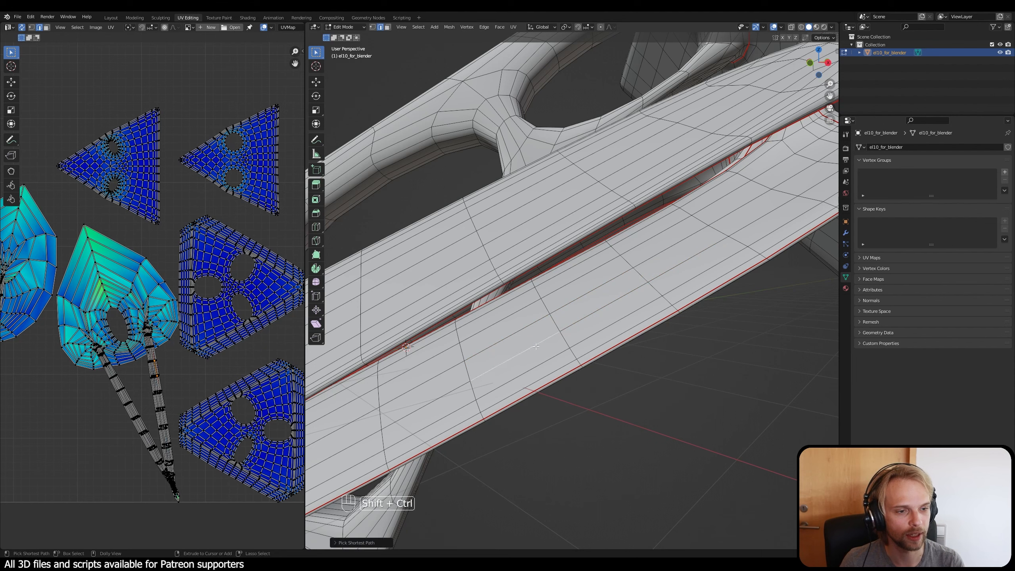
pyautogui.keyDown('ctrl'); pyautogui.keyDown('shift'); pyautogui.click(678, 264); pyautogui.keyUp('shift'); pyautogui.keyUp('ctrl')
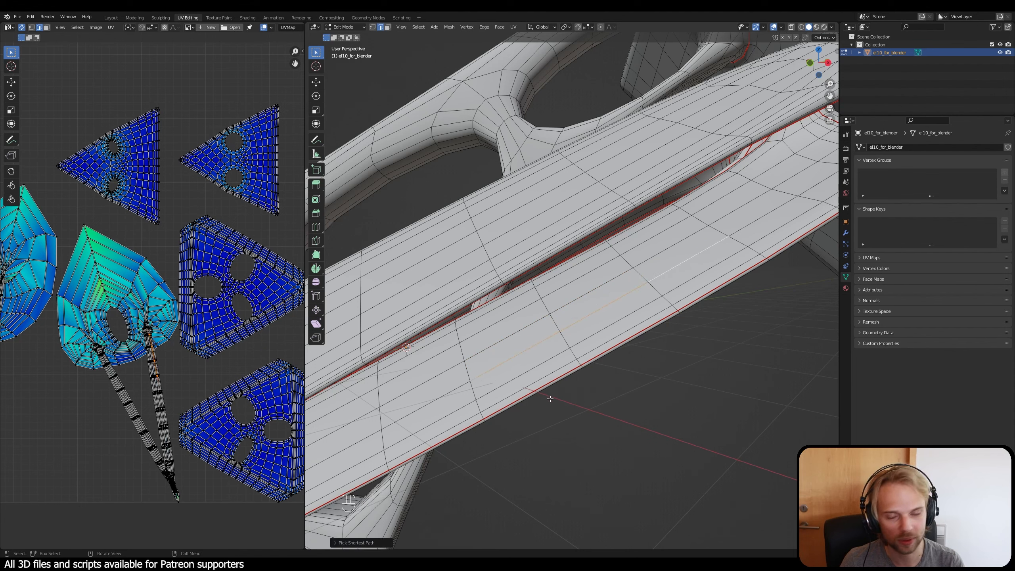
pyautogui.click(620, 422)
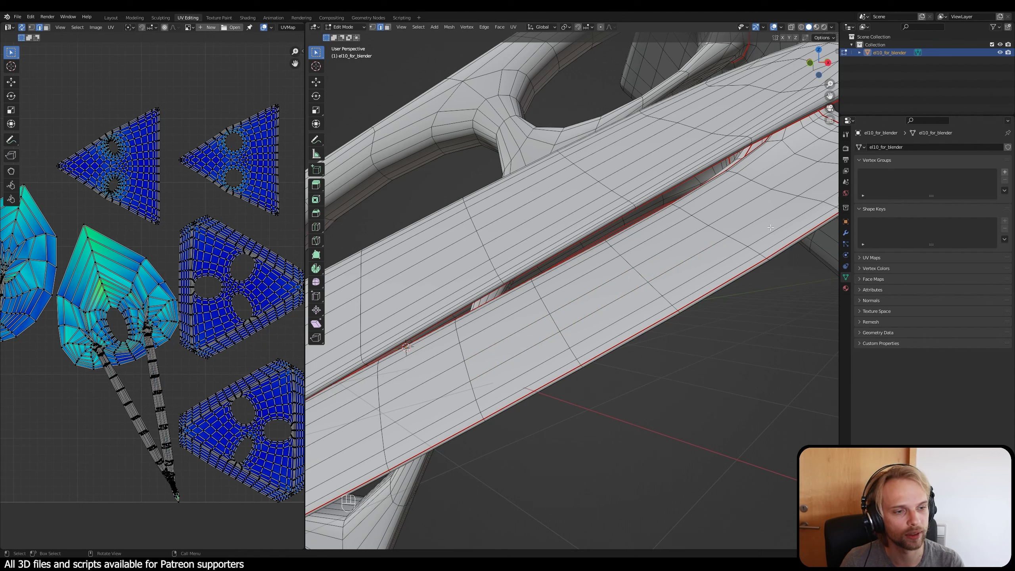
# Step: Mark the short cross edges at the strut's other end as seams, connecting the opening's seam rings to the strut's edge seams
pyautogui.scroll(-2, 640, 359)
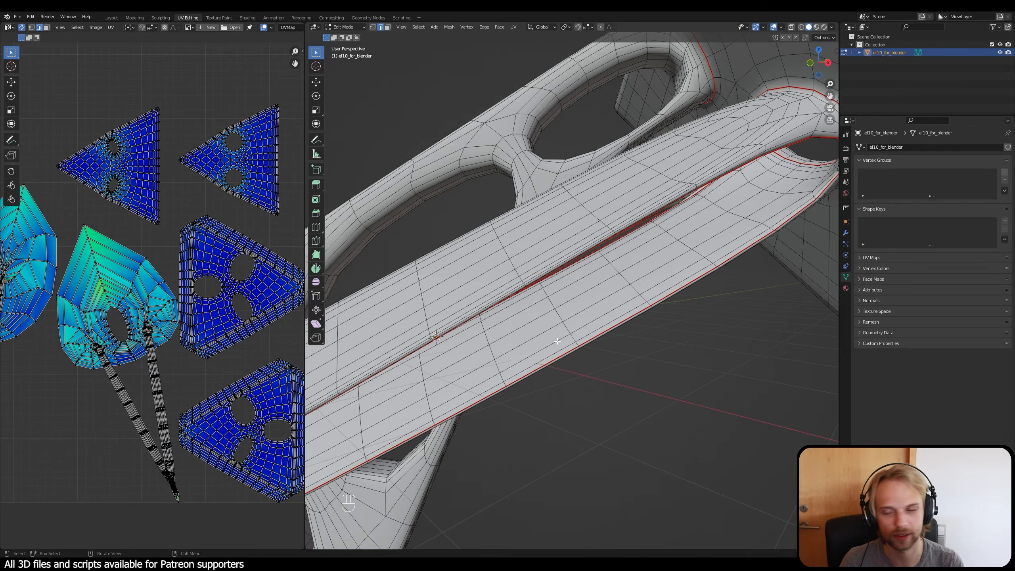
pyautogui.moveTo(557, 342); pyautogui.dragTo(711, 323, button='middle')
pyautogui.keyDown('shift'); pyautogui.moveTo(559, 360); pyautogui.dragTo(507, 326, button='middle'); pyautogui.keyUp('shift')
pyautogui.scroll(4, 480, 361)
pyautogui.scroll(1, 480, 361)
pyautogui.scroll(3, 483, 365)
pyautogui.keyDown('shift'); pyautogui.moveTo(438, 426); pyautogui.dragTo(575, 310, button='middle'); pyautogui.keyUp('shift')
pyautogui.scroll(-3, 452, 457)
pyautogui.scroll(3, 452, 456)
pyautogui.keyDown('shift'); pyautogui.click(477, 413); pyautogui.keyUp('shift')
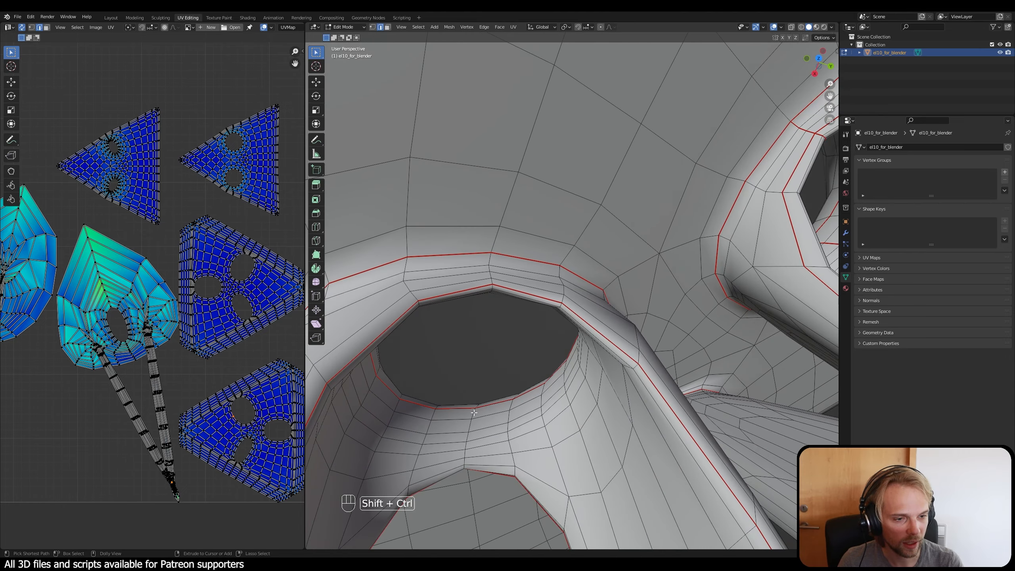
pyautogui.keyDown('ctrl'); pyautogui.keyDown('shift'); pyautogui.click(466, 464); pyautogui.keyUp('shift'); pyautogui.keyUp('ctrl')
pyautogui.moveTo(473, 460); pyautogui.dragTo(492, 474, button='middle')
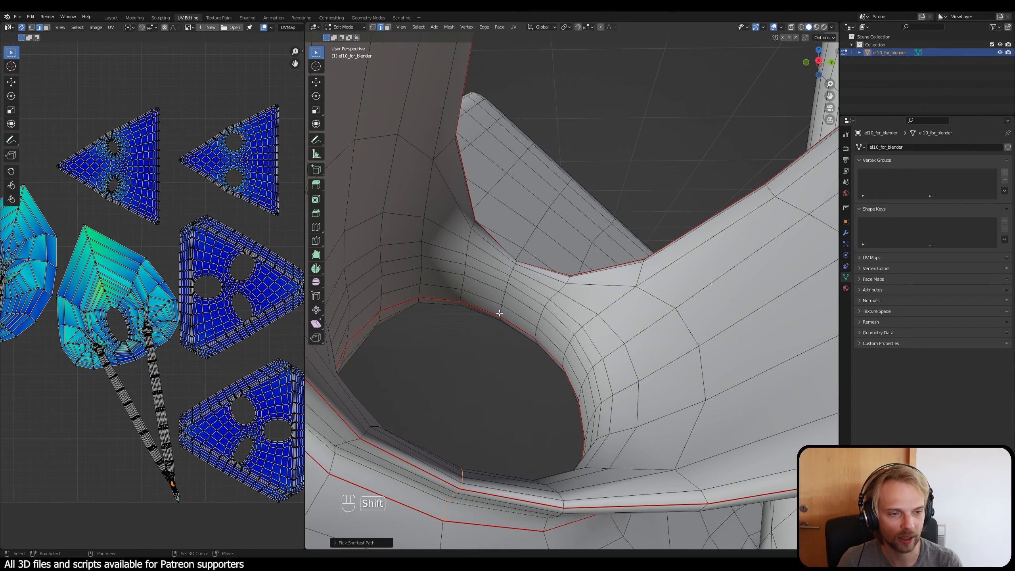
pyautogui.moveTo(500, 314); pyautogui.dragTo(520, 249, button='middle')
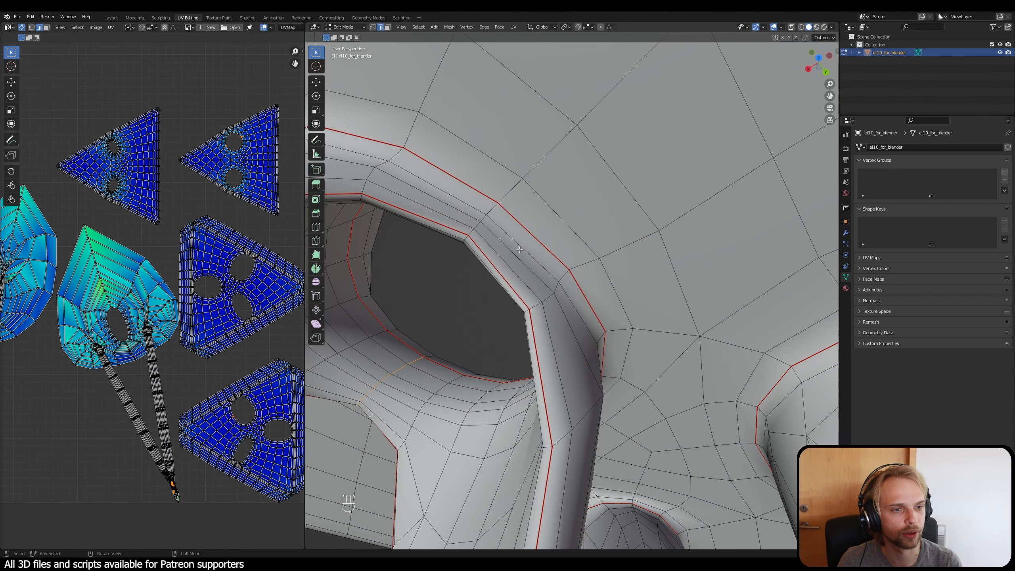
pyautogui.keyDown('ctrl'); pyautogui.click(493, 209); pyautogui.keyUp('ctrl')
pyautogui.hotkey('ctrl', 'e')
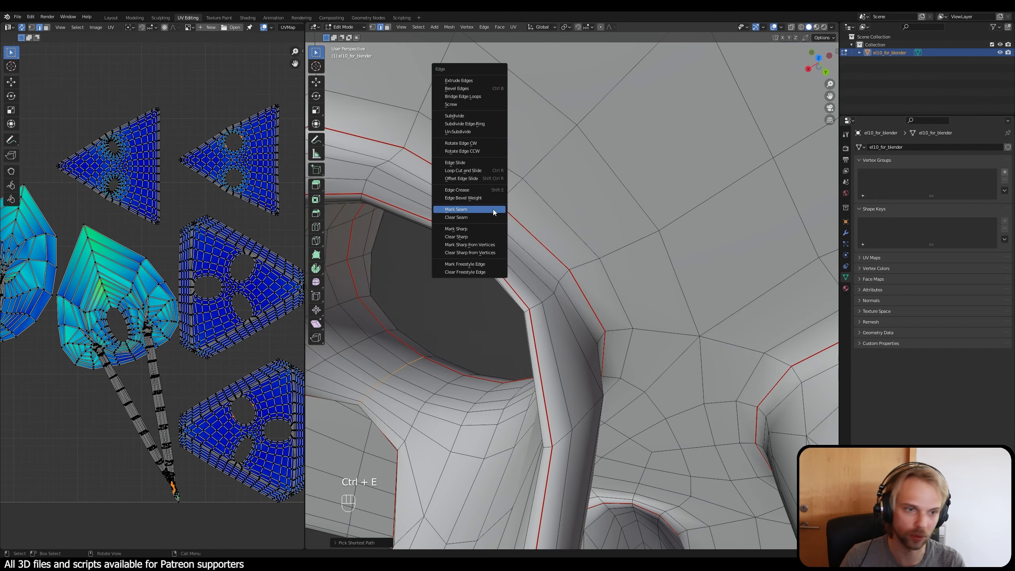
pyautogui.click(493, 209)
# Step: Unwrap the entire mesh with the updated seams and clear the selection
pyautogui.moveTo(436, 306); pyautogui.dragTo(560, 379, button='middle')
pyautogui.scroll(-8, 532, 282)
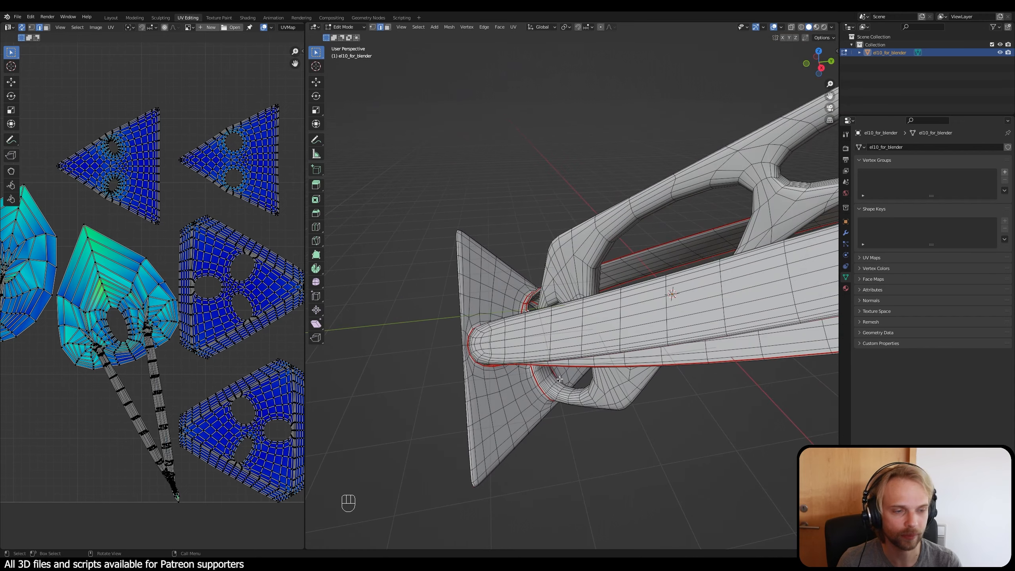
pyautogui.press('a')
pyautogui.press('u')
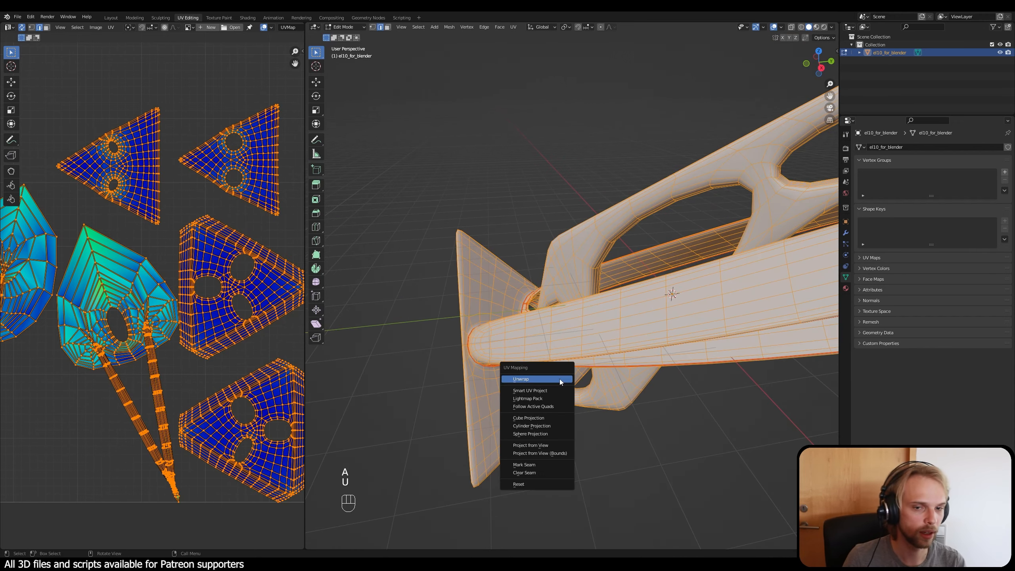
pyautogui.click(561, 381)
pyautogui.click(519, 171)
# Step: Examine the new UV islands for distortion and locate the remaining leaf-shaped island's faces on the branching frame
pyautogui.scroll(-4, 242, 201)
pyautogui.scroll(2, 158, 265)
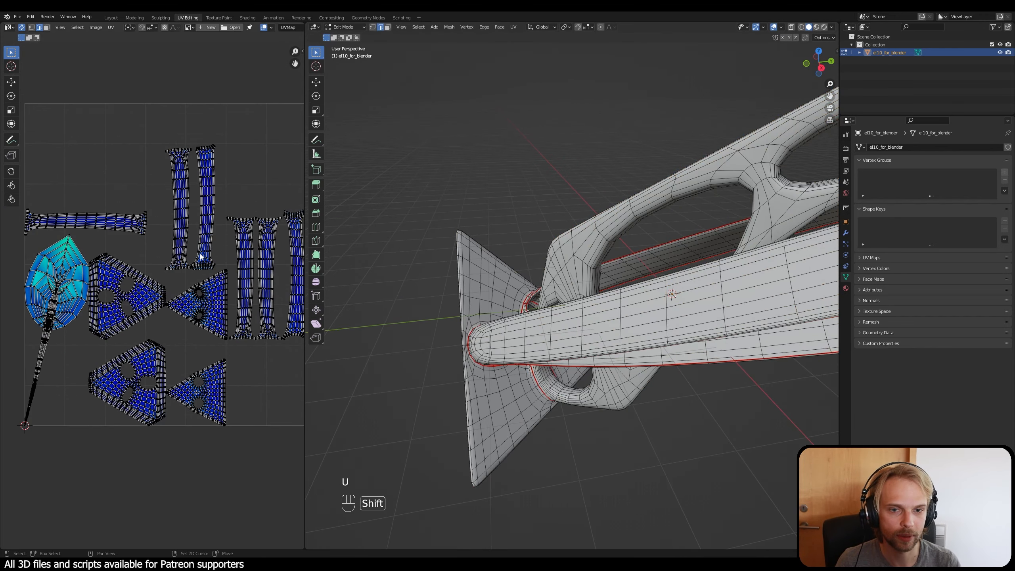
pyautogui.keyDown('shift'); pyautogui.moveTo(234, 256); pyautogui.dragTo(147, 296, button='middle'); pyautogui.keyUp('shift')
pyautogui.scroll(2, 164, 294)
pyautogui.scroll(-3, 148, 294)
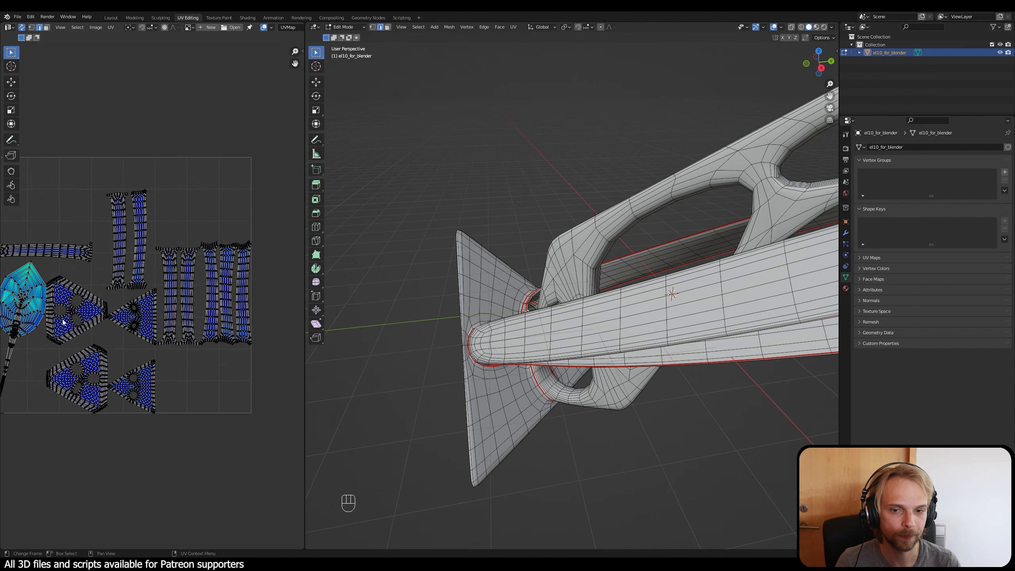
pyautogui.moveTo(63, 322); pyautogui.dragTo(150, 309, button='middle')
pyautogui.scroll(2, 149, 309)
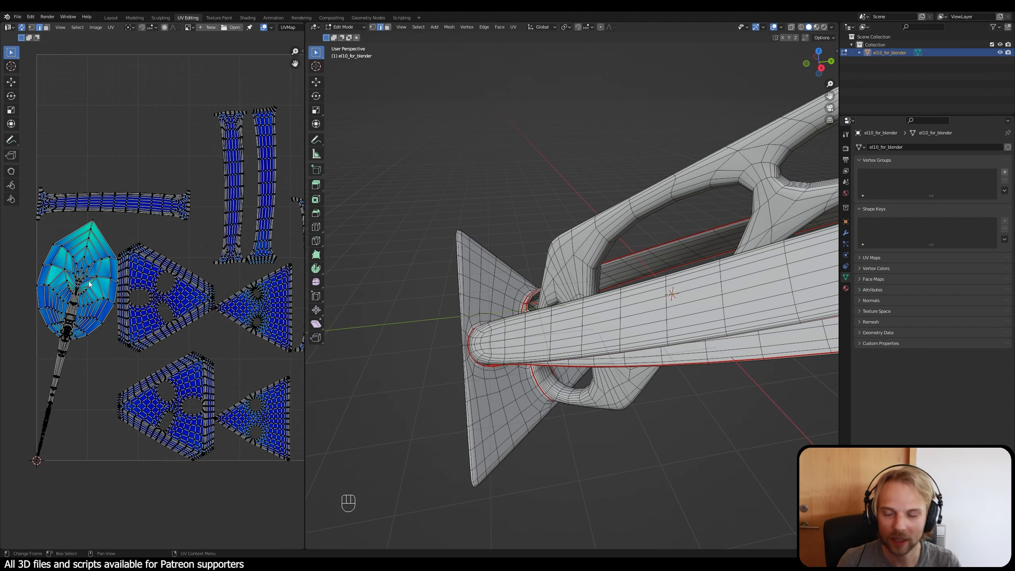
pyautogui.press('l')
pyautogui.moveTo(605, 319); pyautogui.dragTo(617, 377, button='middle')
pyautogui.click(610, 244)
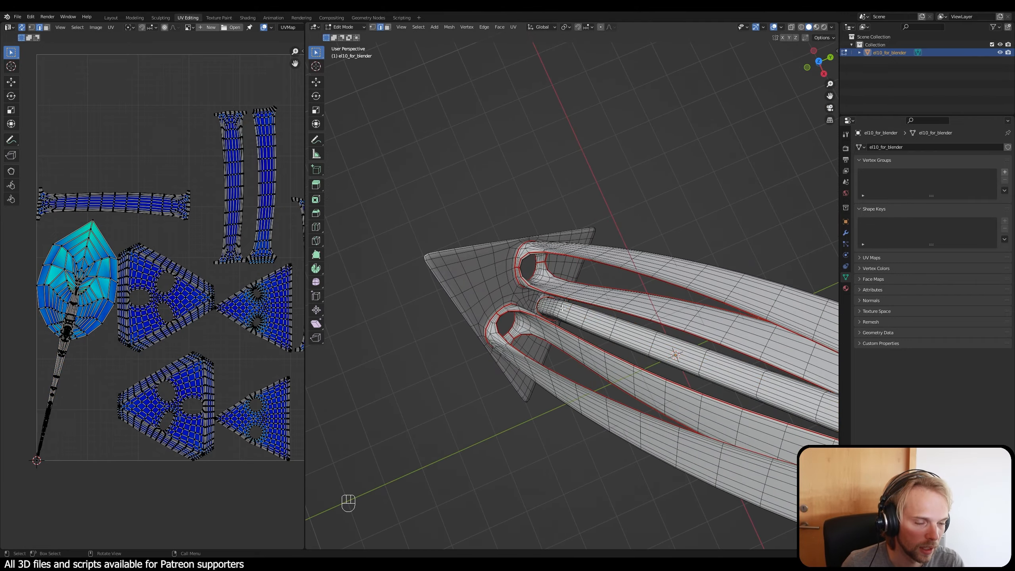
pyautogui.moveTo(563, 308); pyautogui.dragTo(529, 323, button='middle')
pyautogui.scroll(2, 557, 288)
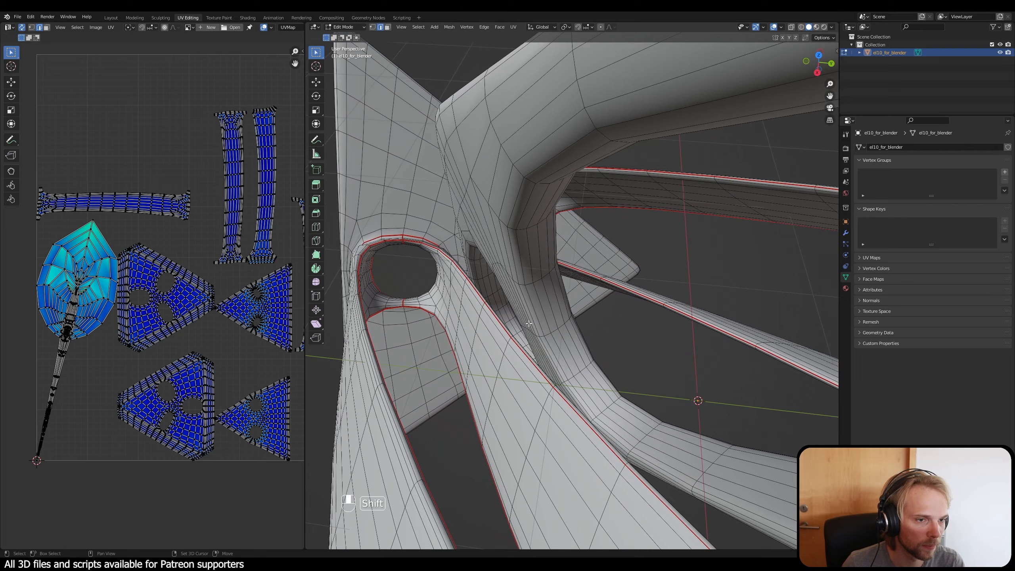
pyautogui.keyDown('alt'); pyautogui.click(518, 247); pyautogui.keyUp('alt')
pyautogui.moveTo(518, 247); pyautogui.dragTo(562, 294, button='middle')
pyautogui.keyDown('alt'); pyautogui.click(545, 198); pyautogui.keyUp('alt')
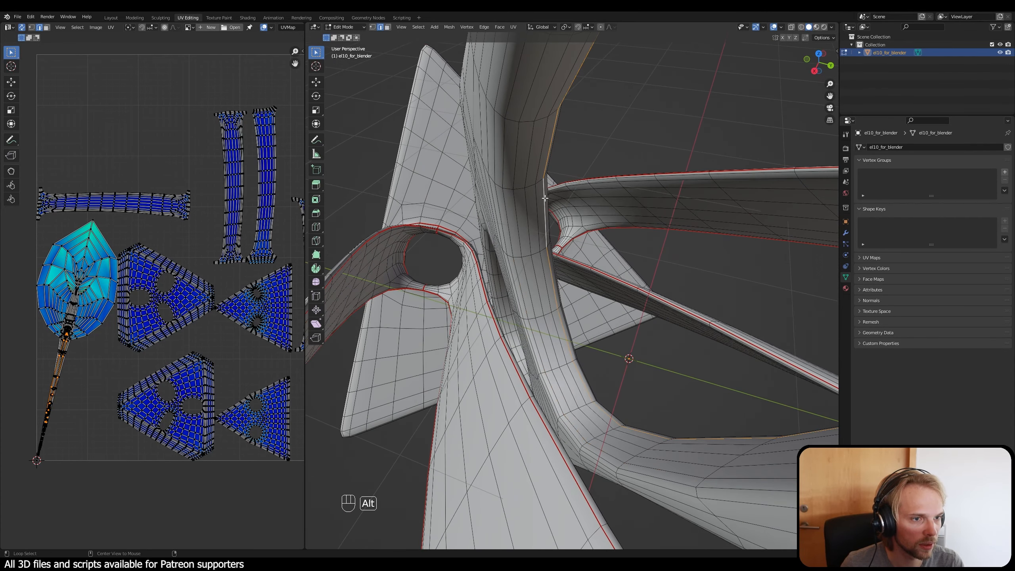
pyautogui.keyDown('ctrl'); pyautogui.keyDown('shift'); pyautogui.click(507, 218); pyautogui.keyUp('shift'); pyautogui.keyUp('ctrl')
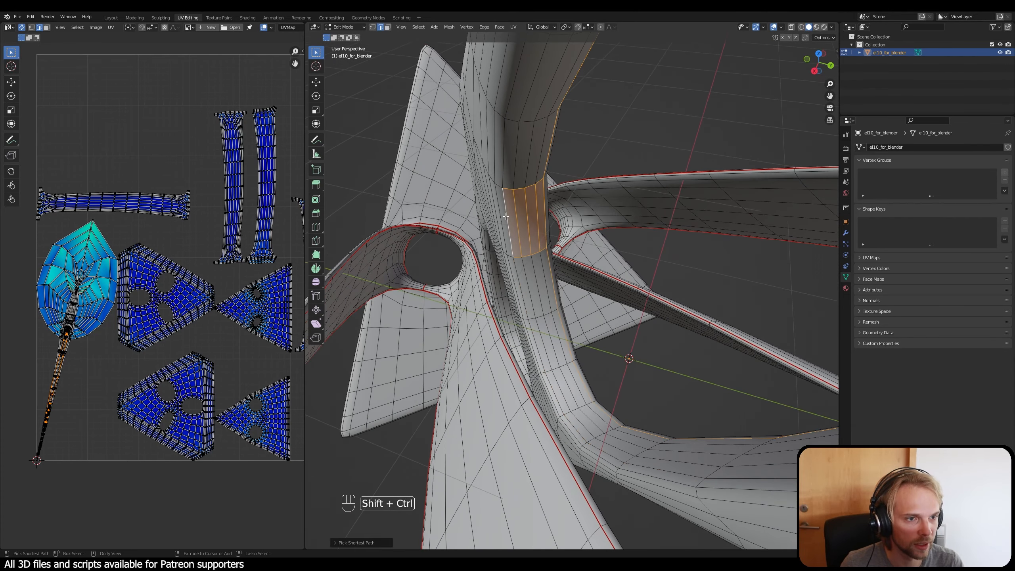
pyautogui.click(601, 148)
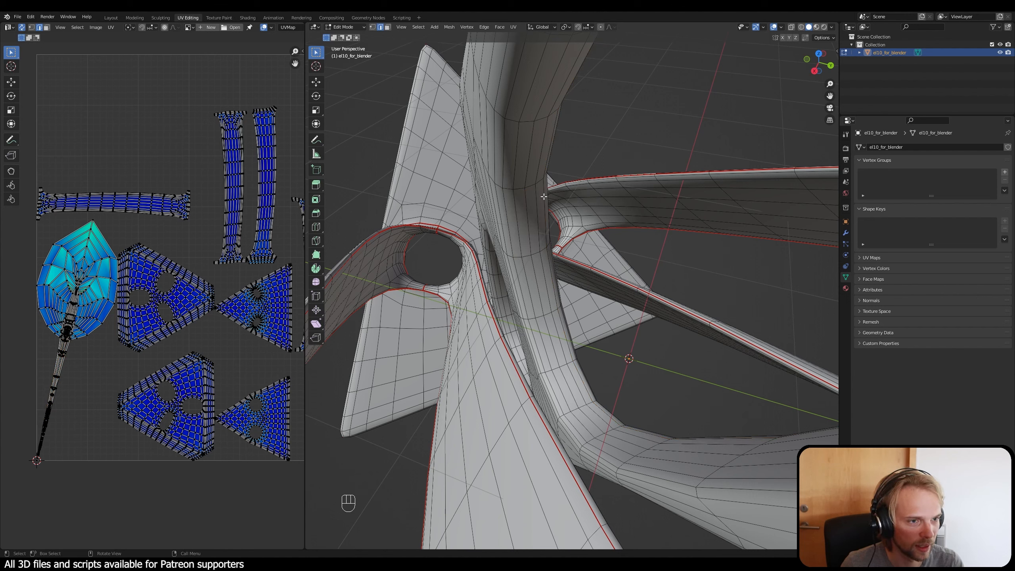
# Step: Select the two edge loops bordering the inner wall of the branching frame's opening nearest the end plate
pyautogui.keyDown('alt'); pyautogui.click(544, 188); pyautogui.keyUp('alt')
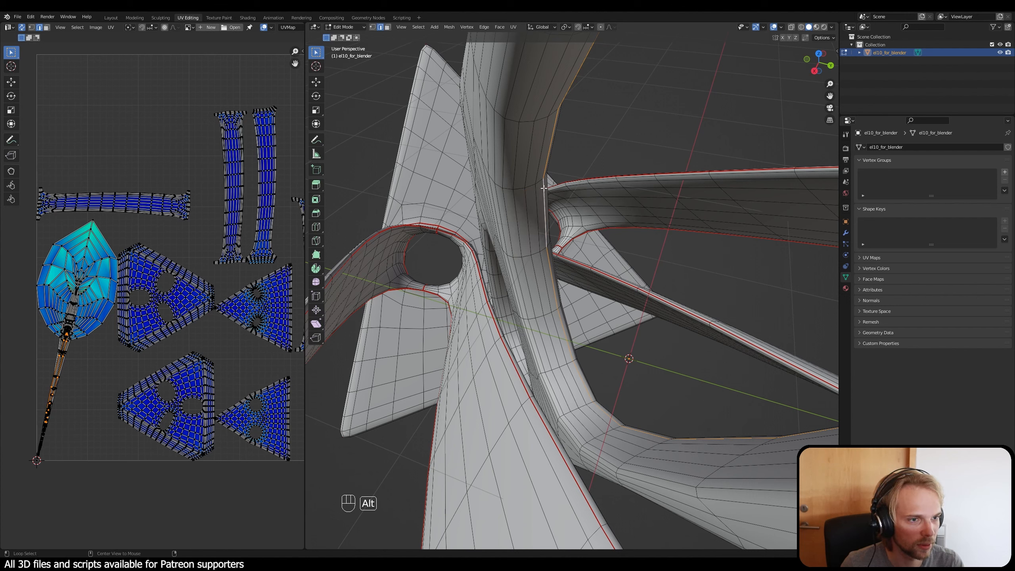
pyautogui.keyDown('alt'); pyautogui.keyDown('shift'); pyautogui.click(505, 208); pyautogui.keyUp('shift'); pyautogui.keyUp('alt')
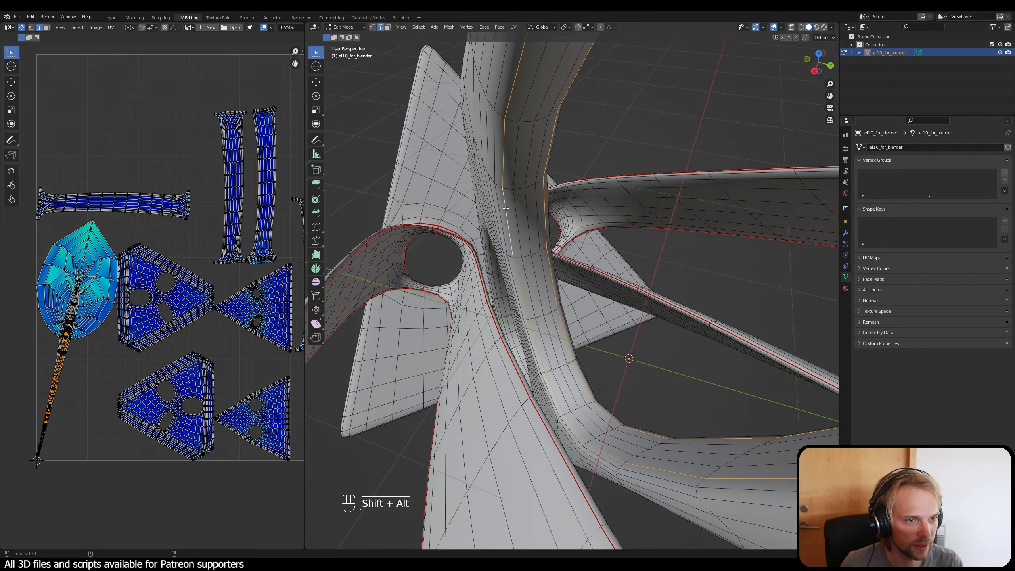
pyautogui.moveTo(504, 208)
pyautogui.mouseDown(button='middle')
pyautogui.moveTo(553, 220)
pyautogui.moveTo(514, 222)
pyautogui.mouseUp(button='middle')
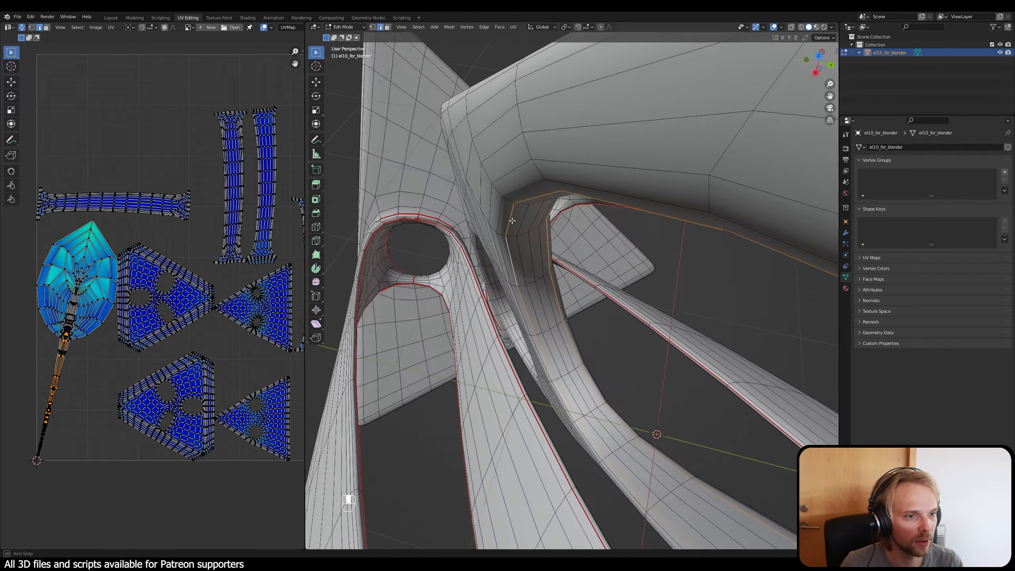
# Step: Add the two edge loops bordering the inner wall of the branching frame's second opening to the selection
pyautogui.scroll(-2, 612, 325)
pyautogui.keyDown('shift'); pyautogui.moveTo(612, 326); pyautogui.dragTo(540, 267, button='middle'); pyautogui.keyUp('shift')
pyautogui.scroll(-2, 516, 247)
pyautogui.scroll(5, 540, 267)
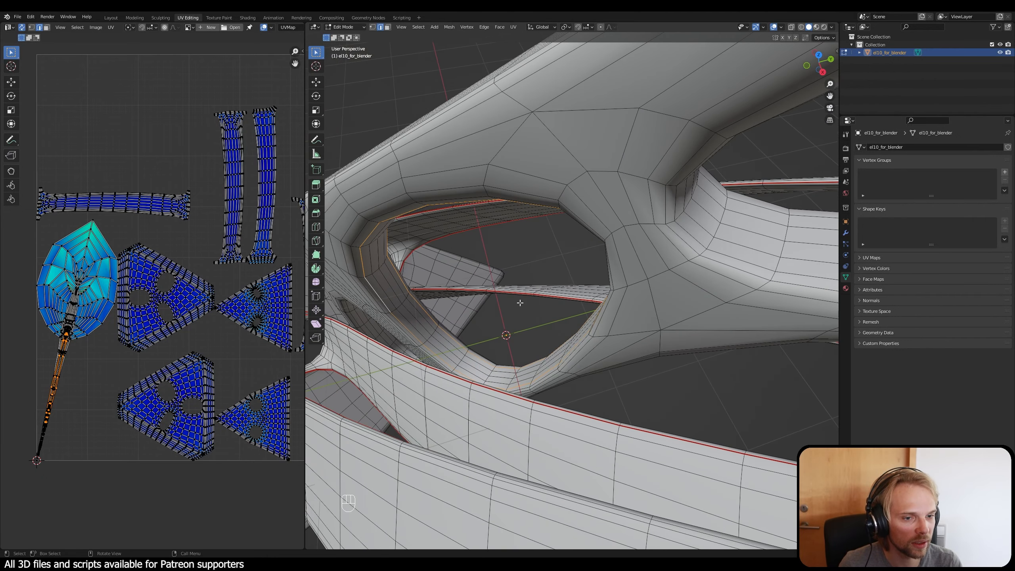
pyautogui.moveTo(667, 284); pyautogui.dragTo(658, 285, button='middle')
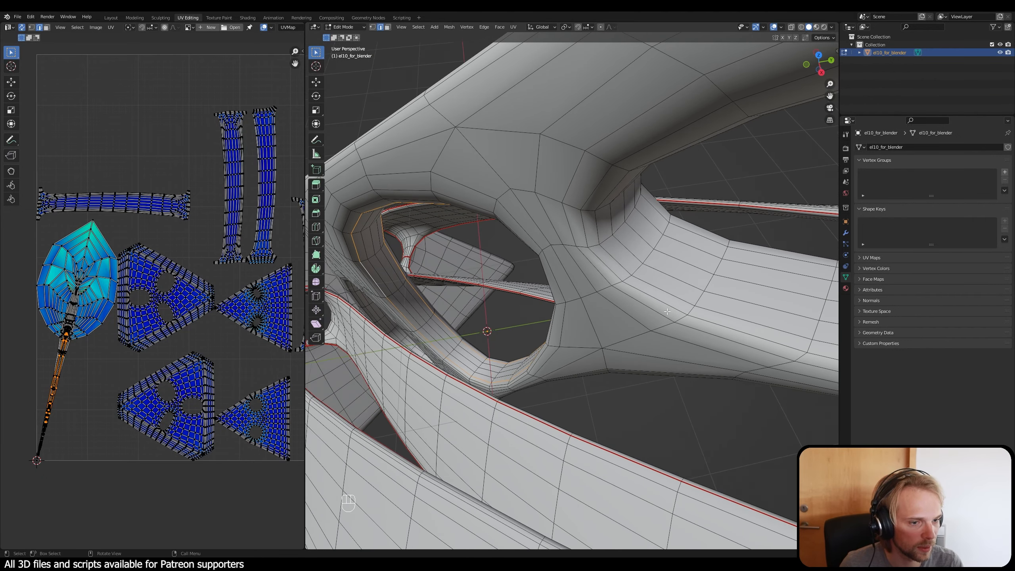
pyautogui.keyDown('alt'); pyautogui.keyDown('shift'); pyautogui.click(669, 292); pyautogui.keyUp('shift'); pyautogui.keyUp('alt')
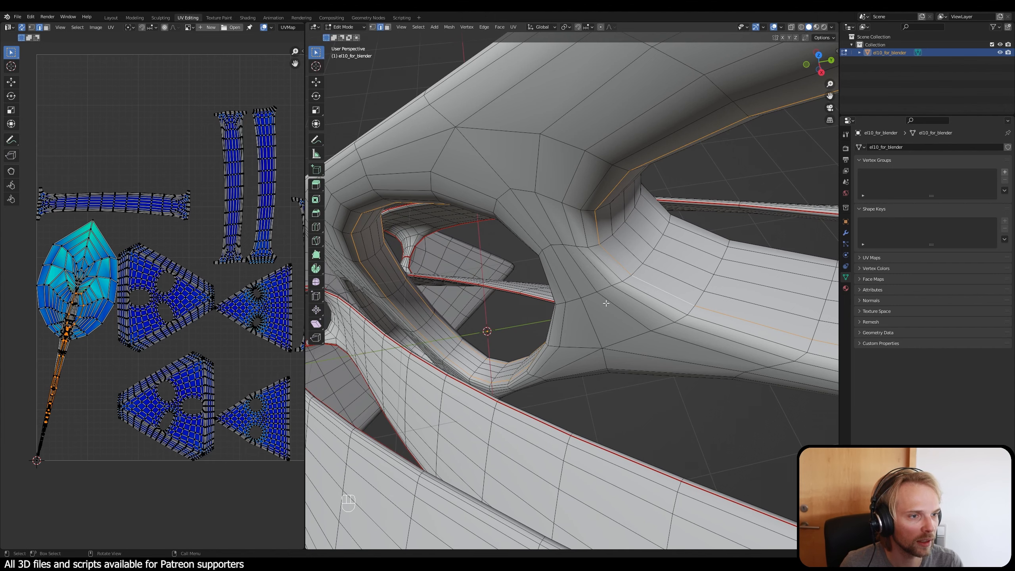
pyautogui.keyDown('alt'); pyautogui.keyDown('shift'); pyautogui.click(688, 229); pyautogui.keyUp('shift'); pyautogui.keyUp('alt')
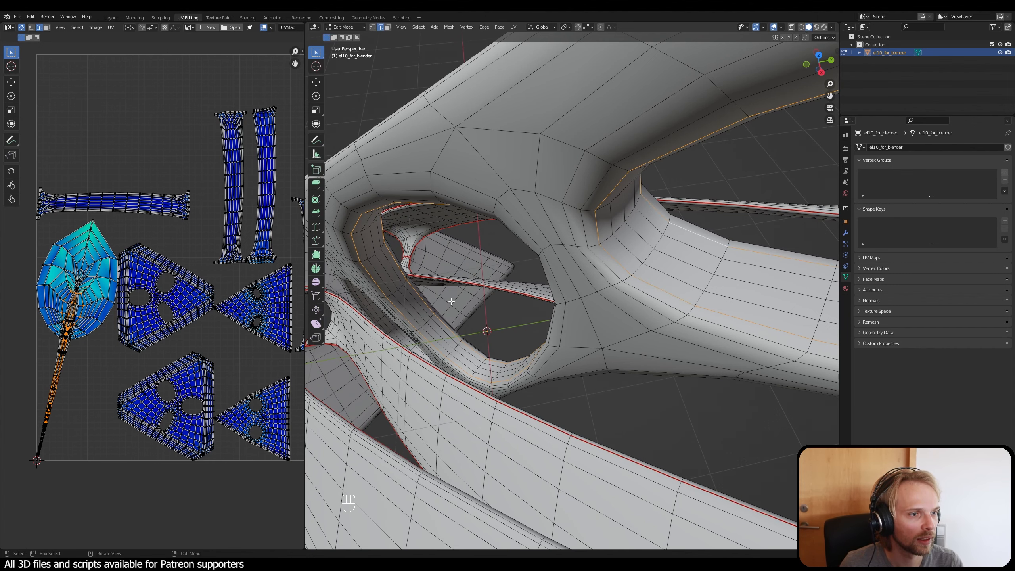
# Step: Add the edge loops bordering the remaining opening's inner wall to the selection, replacing the outermost loop with the adjacent one nearer the hole
pyautogui.scroll(-4, 400, 296)
pyautogui.keyDown('shift'); pyautogui.moveTo(392, 298); pyautogui.dragTo(617, 279, button='middle'); pyautogui.keyUp('shift')
pyautogui.scroll(4, 524, 262)
pyautogui.moveTo(529, 222); pyautogui.dragTo(626, 247, button='middle')
pyautogui.keyDown('alt'); pyautogui.keyDown('shift'); pyautogui.click(654, 214); pyautogui.keyUp('shift'); pyautogui.keyUp('alt')
pyautogui.scroll(1, 600, 189)
pyautogui.keyDown('shift'); pyautogui.moveTo(576, 163); pyautogui.dragTo(542, 249, button='middle'); pyautogui.keyUp('shift')
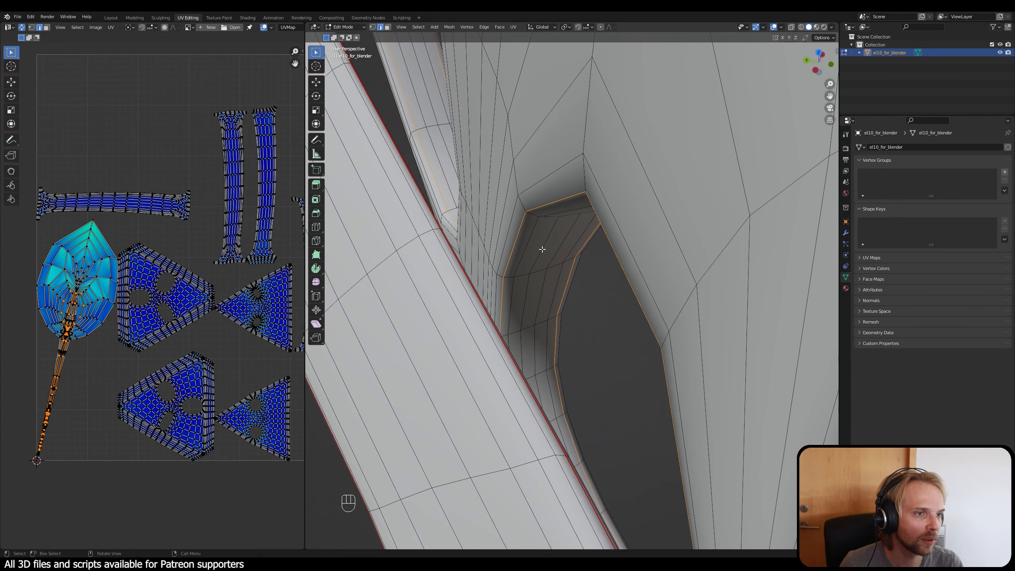
pyautogui.scroll(2, 538, 251)
pyautogui.moveTo(489, 268); pyautogui.dragTo(490, 195, button='middle')
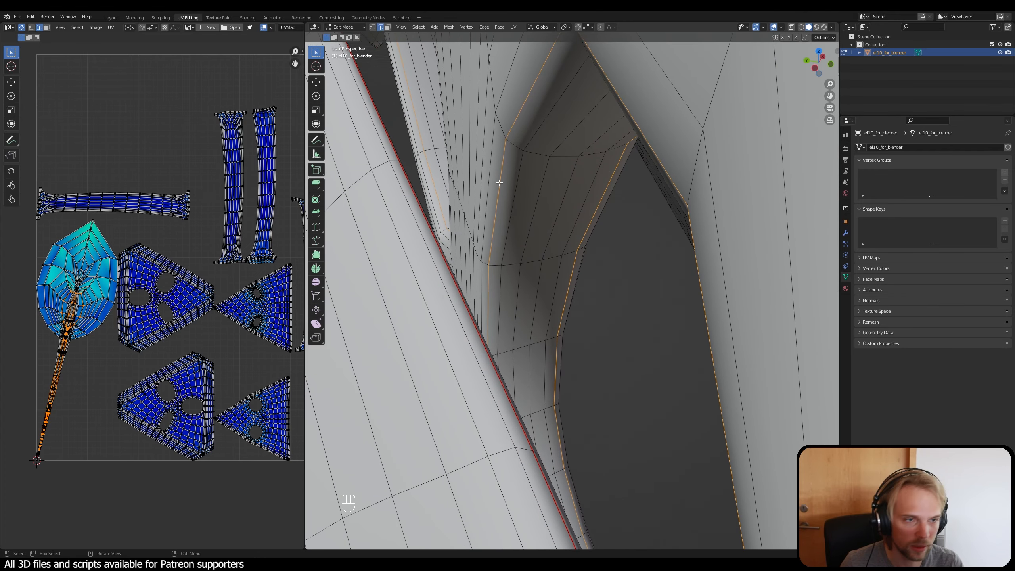
pyautogui.hotkey('ctrl', 'z')
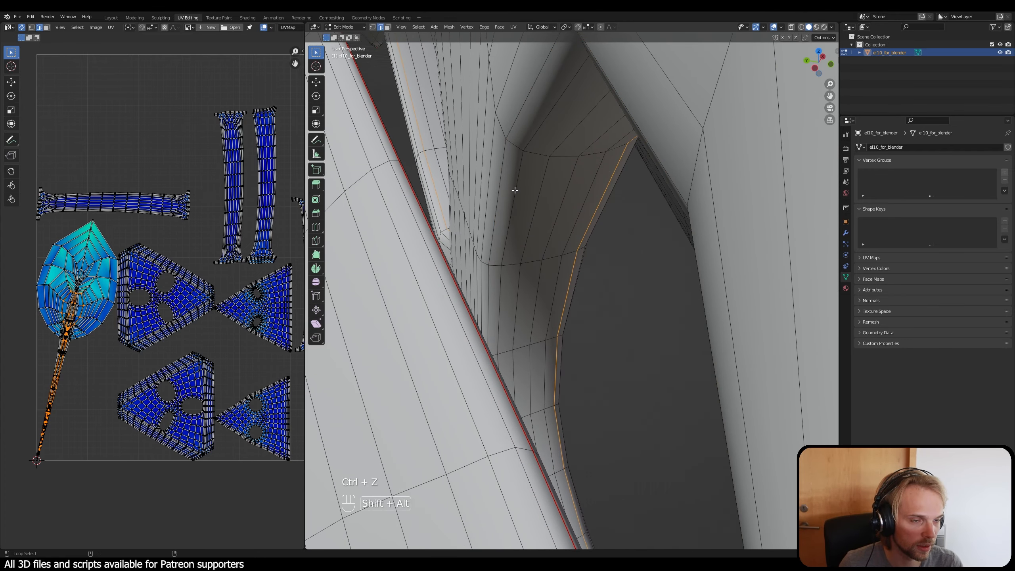
pyautogui.keyDown('alt'); pyautogui.click(514, 190); pyautogui.keyUp('alt')
# Step: Mark the selected edge loops around the frame's openings as seams and clear the selection
pyautogui.moveTo(514, 190); pyautogui.dragTo(658, 193, button='middle')
pyautogui.hotkey('ctrl', 'e')
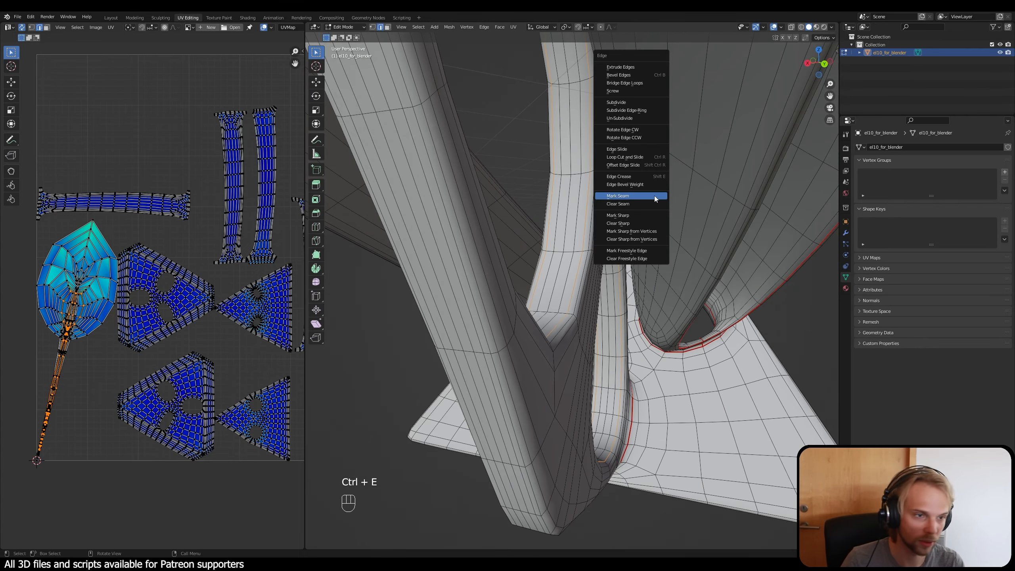
pyautogui.click(654, 199)
pyautogui.moveTo(644, 282); pyautogui.dragTo(668, 260, button='middle')
pyautogui.click(466, 435)
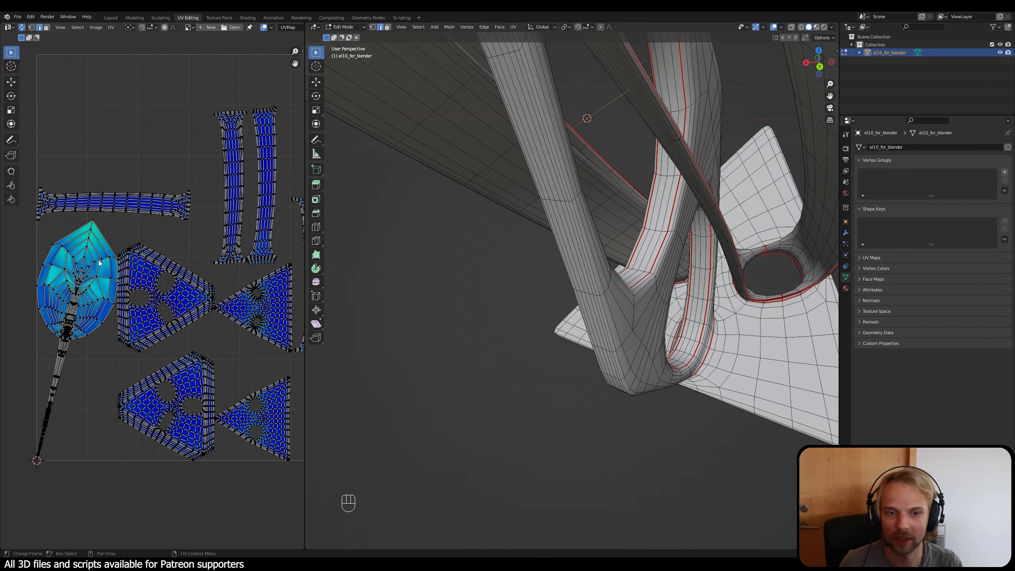
# Step: Unwrap the entire mesh with the openings' inner walls as separate islands and clear the selection
pyautogui.press('a')
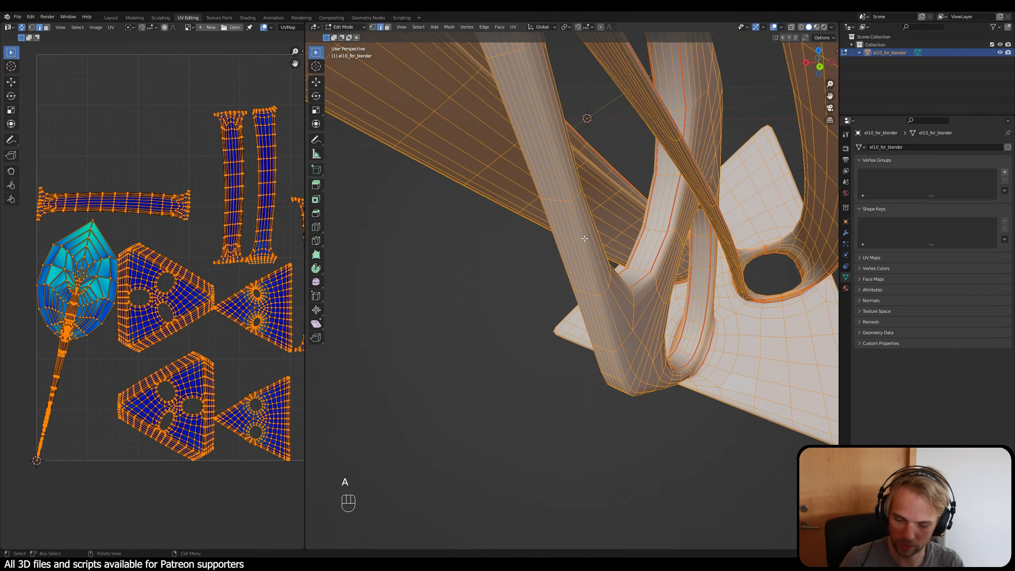
pyautogui.press('u')
pyautogui.click(104, 137)
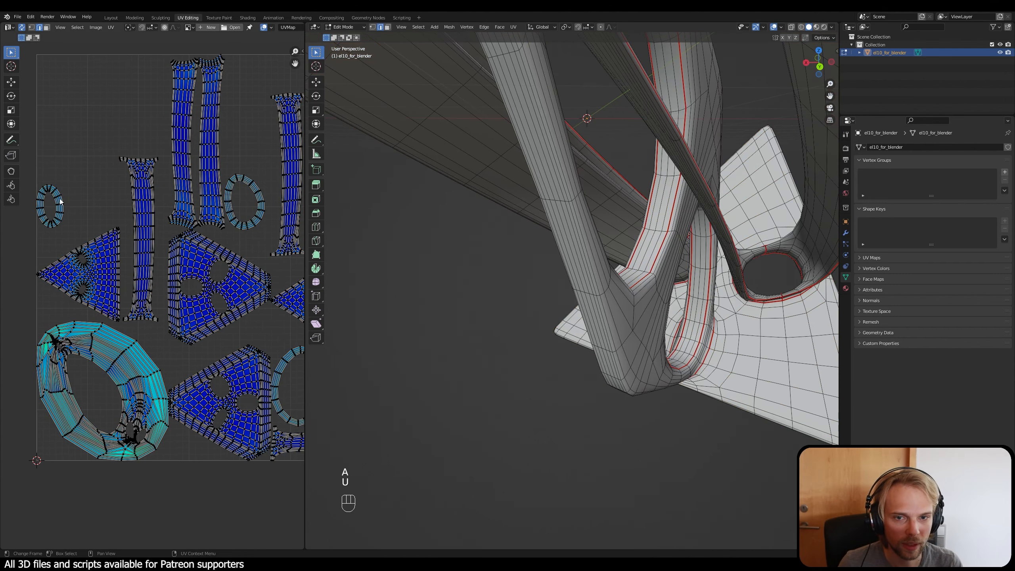
# Step: Examine the new ring-shaped UV islands of the openings' inner walls for distortion and compare them with the plate islands
pyautogui.scroll(2, 52, 222)
pyautogui.keyDown('shift'); pyautogui.moveTo(52, 222); pyautogui.dragTo(180, 252, button='middle'); pyautogui.keyUp('shift')
pyautogui.scroll(3, 180, 252)
pyautogui.scroll(-4, 181, 204)
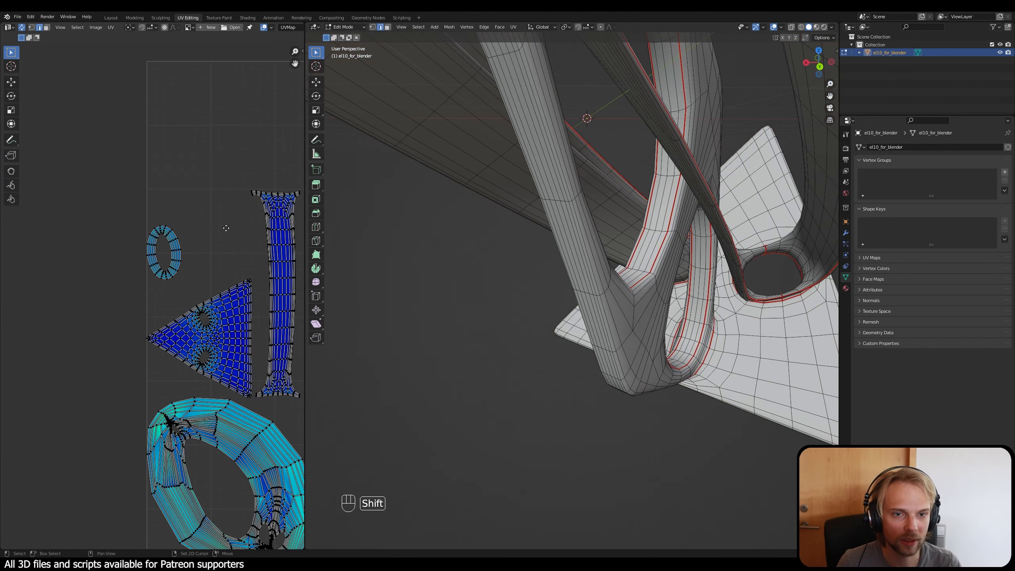
pyautogui.scroll(3, 187, 229)
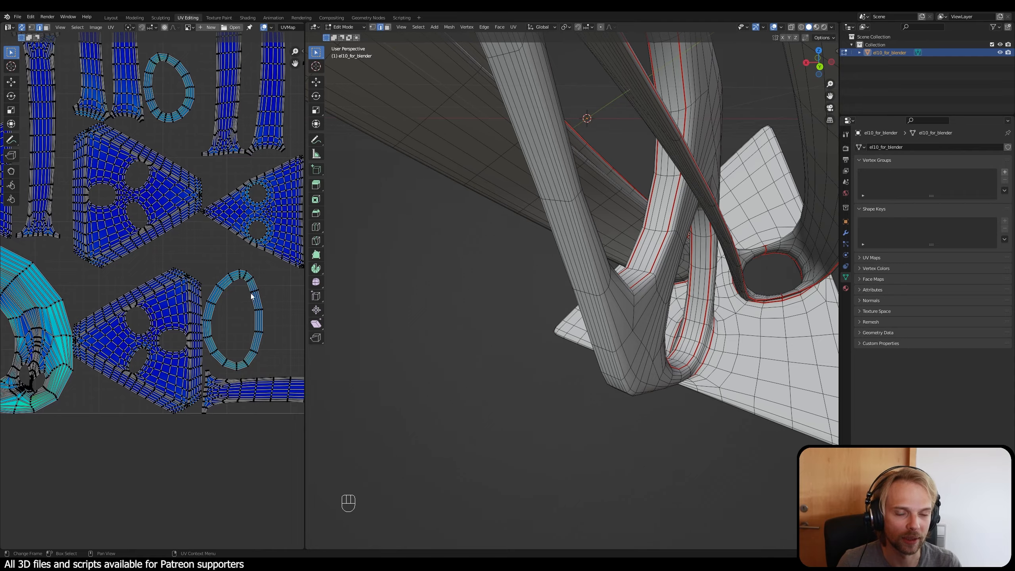
pyautogui.moveTo(544, 307); pyautogui.dragTo(604, 239, button='middle')
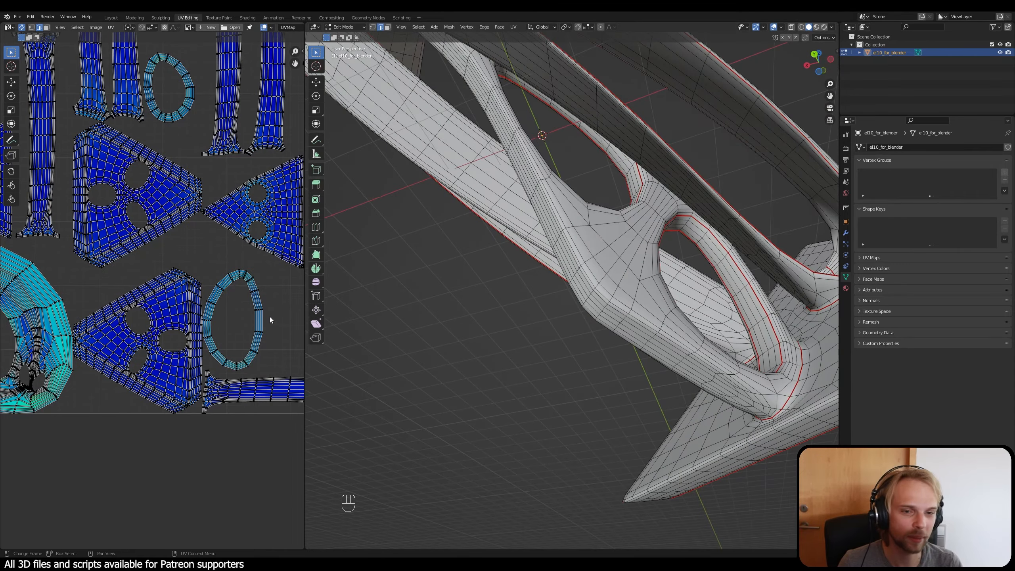
pyautogui.scroll(2, 247, 278)
pyautogui.moveTo(248, 296); pyautogui.dragTo(153, 267, button='middle')
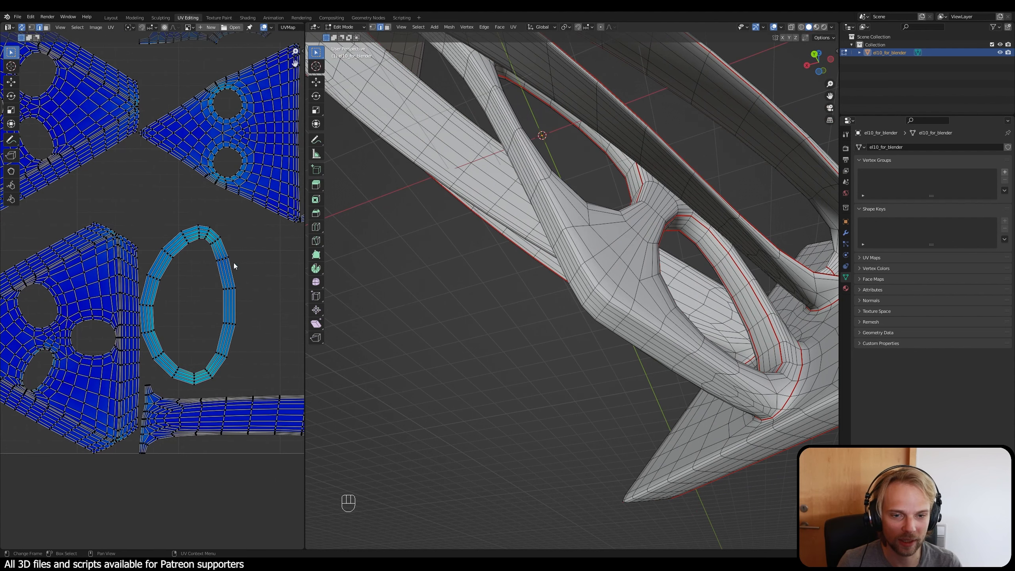
pyautogui.scroll(2, 235, 188)
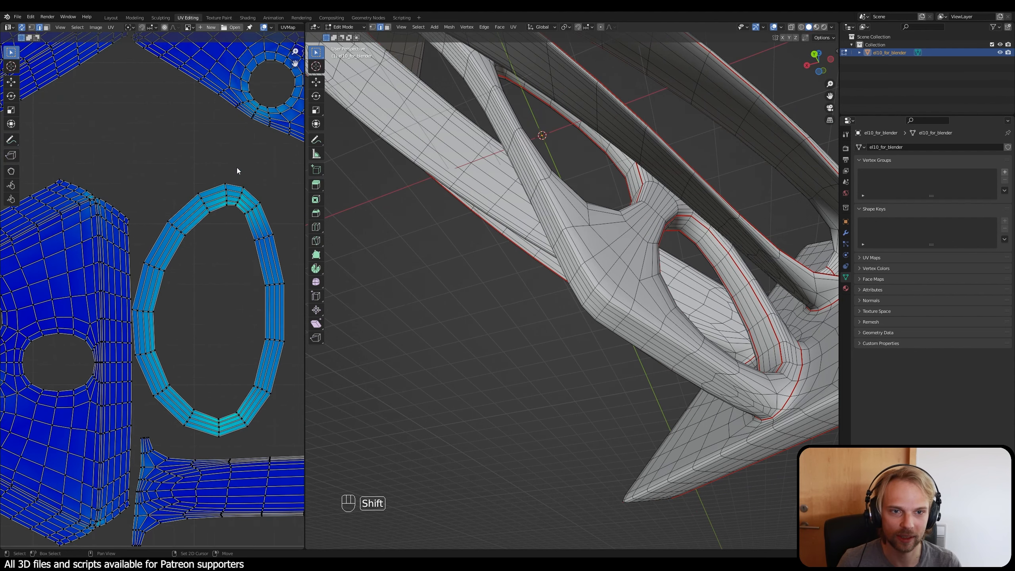
pyautogui.keyDown('shift'); pyautogui.moveTo(236, 168); pyautogui.dragTo(182, 244, button='middle'); pyautogui.keyUp('shift')
pyautogui.scroll(-1, 196, 229)
pyautogui.scroll(2, 233, 157)
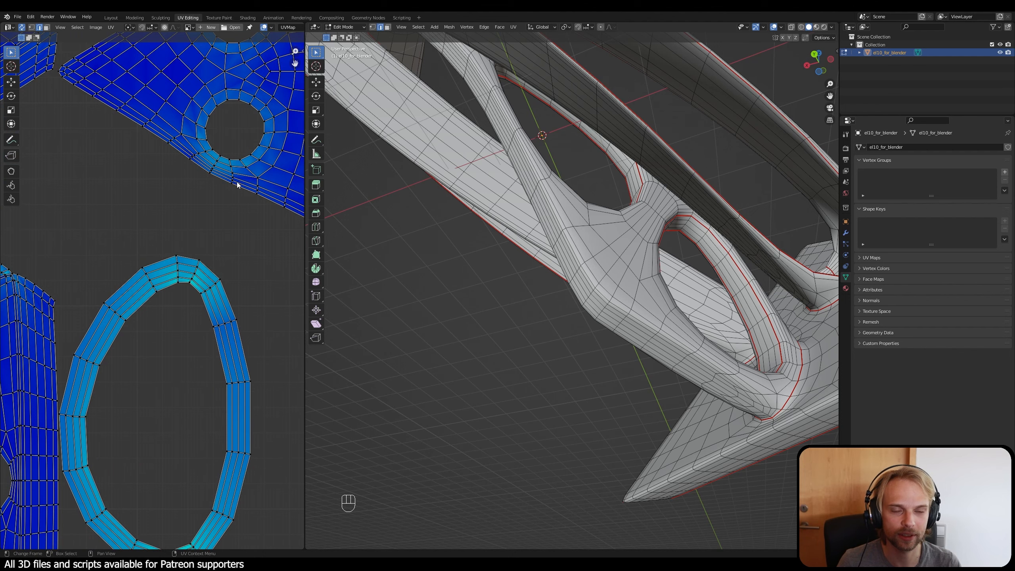
pyautogui.moveTo(249, 96); pyautogui.dragTo(230, 170, button='middle')
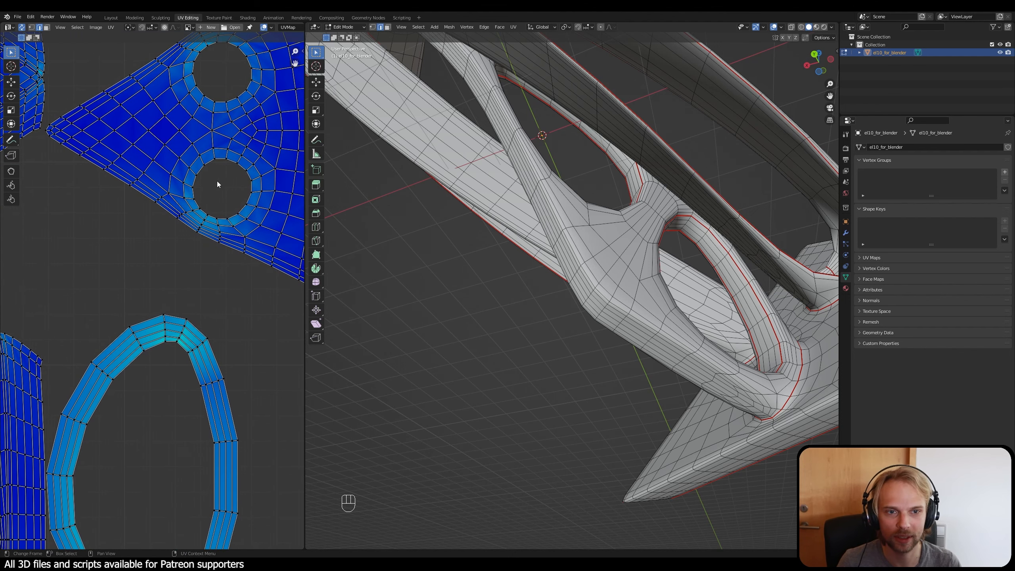
pyautogui.keyDown('shift'); pyautogui.moveTo(232, 415); pyautogui.dragTo(253, 321, button='middle'); pyautogui.keyUp('shift')
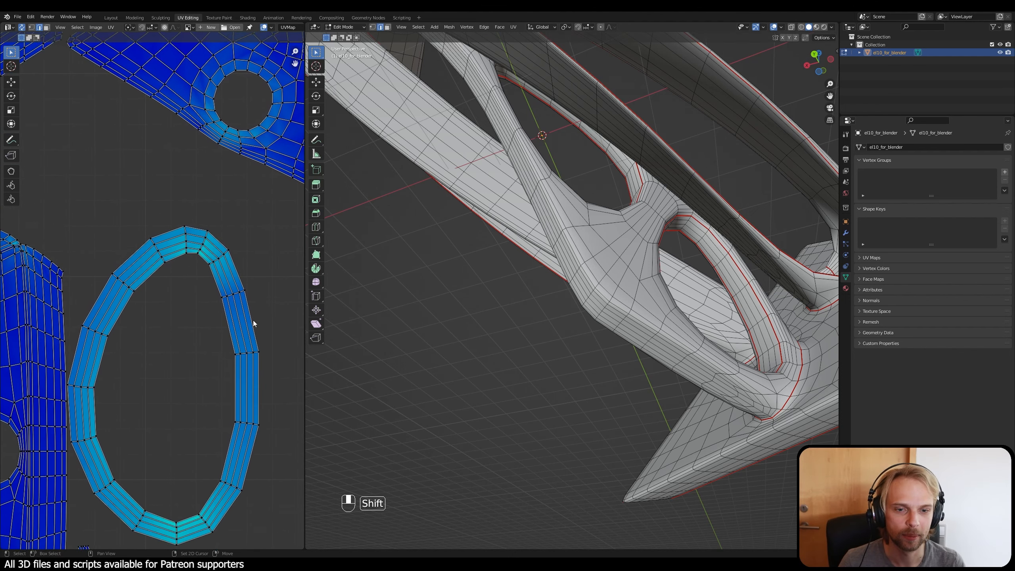
# Step: Mark a row of cross edges on the inner wall of the opening beside the frame's junction as a seam, connecting its two seam loops
pyautogui.moveTo(703, 359); pyautogui.dragTo(670, 214, button='middle')
pyautogui.scroll(2, 642, 236)
pyautogui.scroll(3, 648, 210)
pyautogui.keyDown('shift'); pyautogui.moveTo(648, 165); pyautogui.dragTo(637, 217, button='middle'); pyautogui.keyUp('shift')
pyautogui.scroll(4, 637, 218)
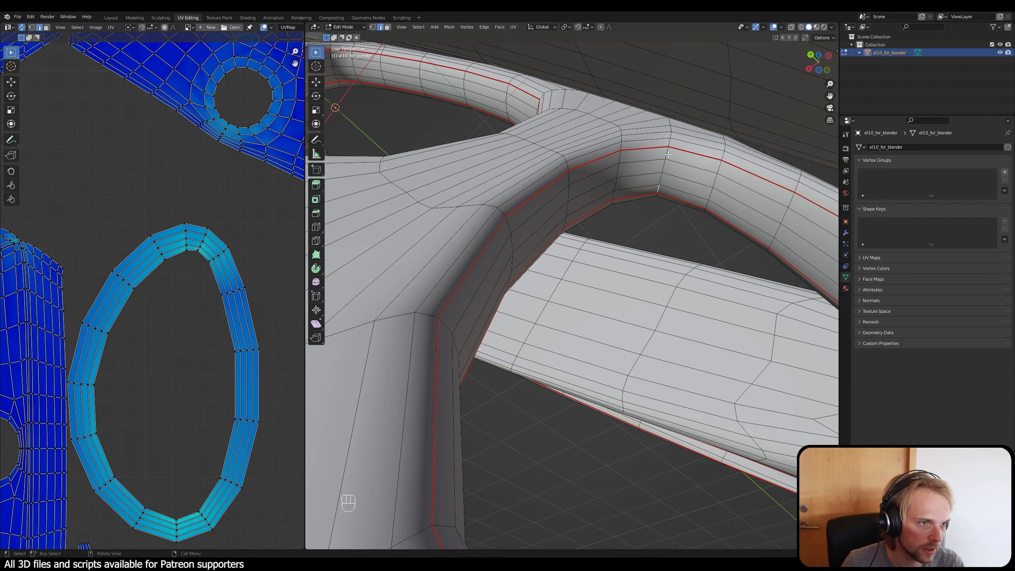
pyautogui.keyDown('ctrl'); pyautogui.click(668, 153); pyautogui.keyUp('ctrl')
pyautogui.hotkey('ctrl', 'e')
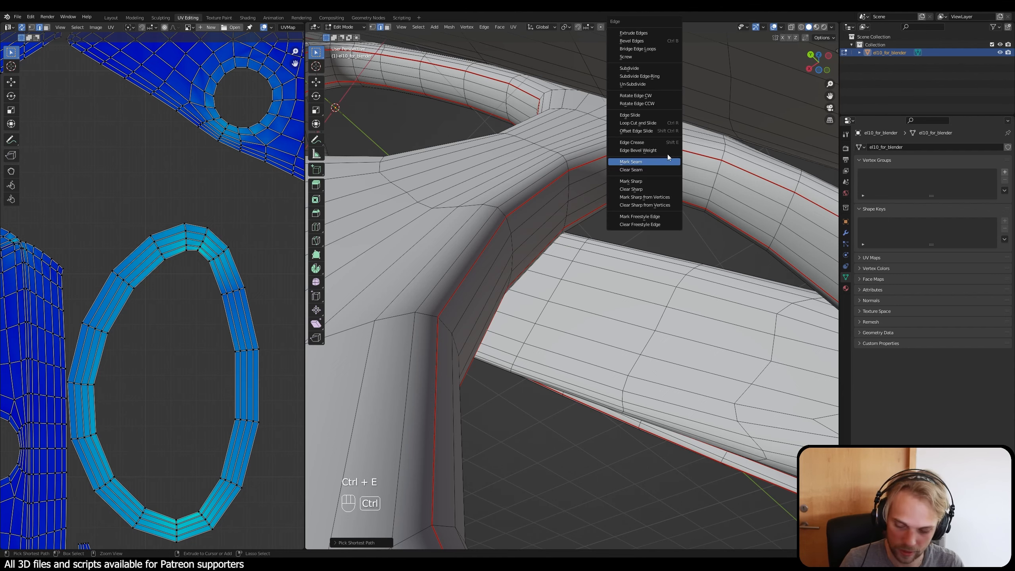
pyautogui.click(667, 153)
# Step: Mark a row of cross edges on the second opening's inner wall as a seam to cut its ring open
pyautogui.moveTo(668, 154); pyautogui.dragTo(510, 190, button='middle')
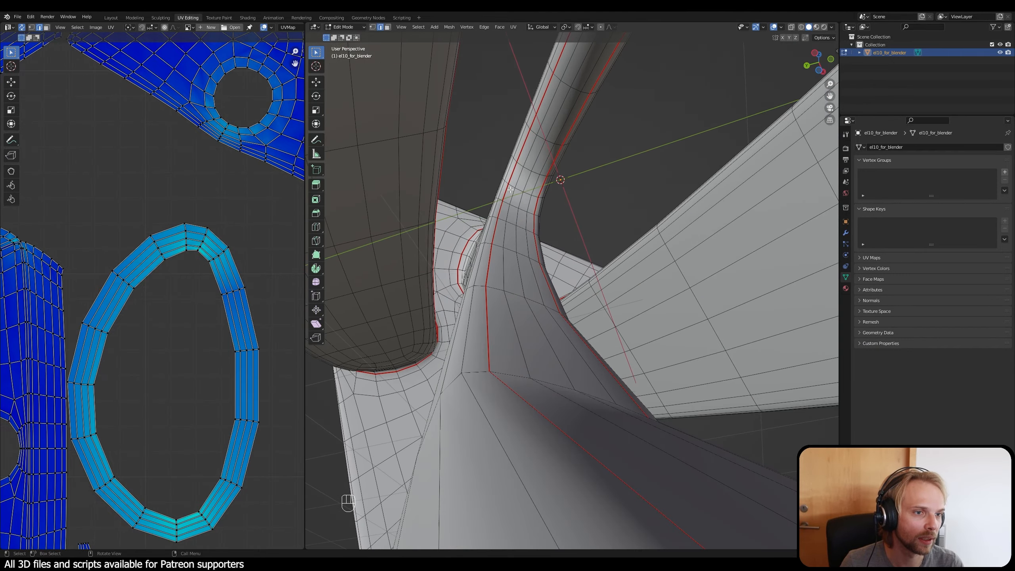
pyautogui.keyDown('ctrl'); pyautogui.keyDown('shift'); pyautogui.click(535, 196); pyautogui.keyUp('shift'); pyautogui.keyUp('ctrl')
pyautogui.hotkey('ctrl', 'e')
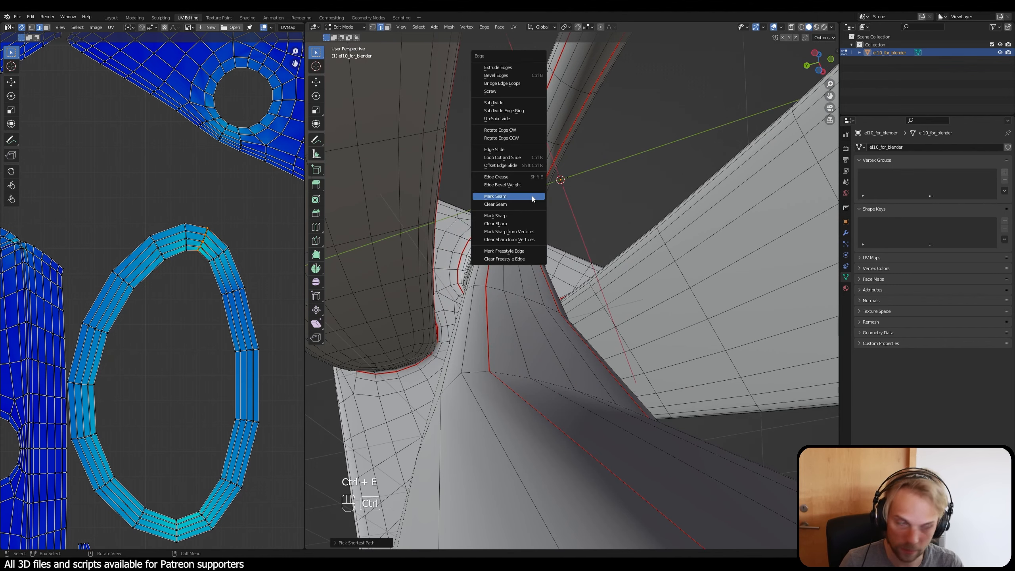
pyautogui.click(531, 196)
# Step: Mark the cross edges near the bend of the last opening's inner wall as a seam and clear the selection
pyautogui.moveTo(649, 201); pyautogui.dragTo(461, 366, button='middle')
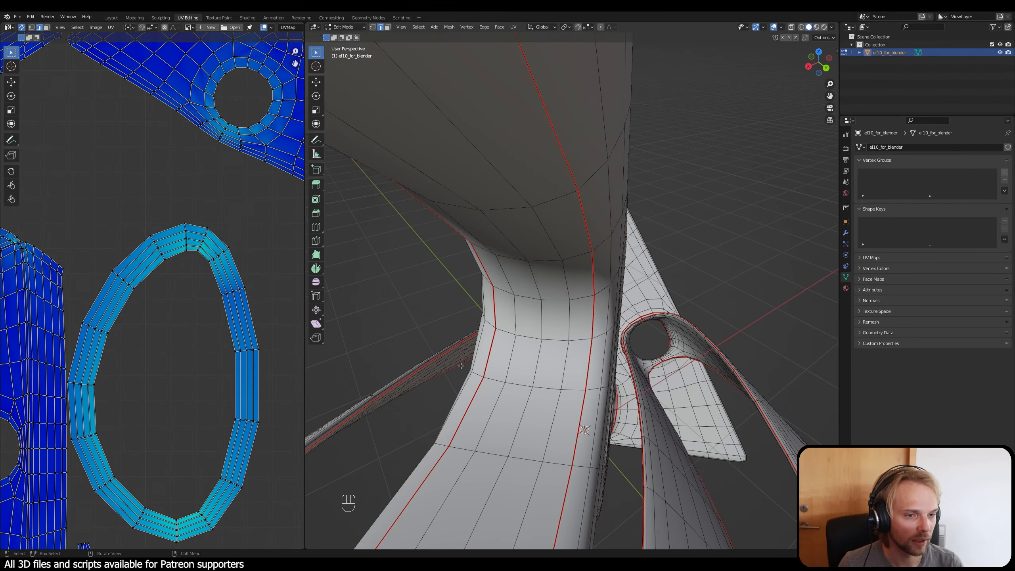
pyautogui.keyDown('alt'); pyautogui.keyDown('shift'); pyautogui.click(572, 339); pyautogui.keyUp('shift'); pyautogui.keyUp('alt')
pyautogui.hotkey('ctrl', 'e')
pyautogui.click(579, 339)
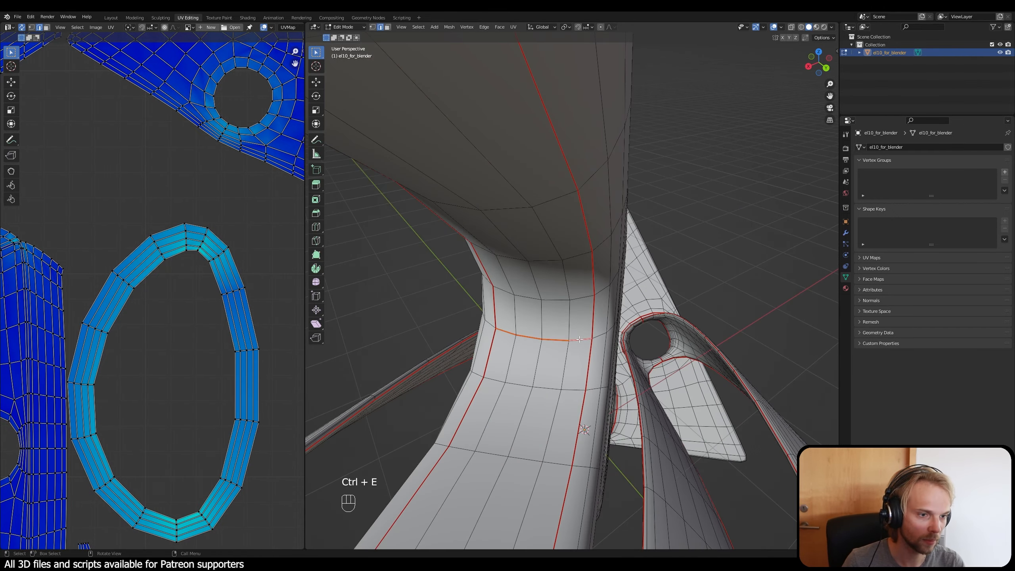
pyautogui.click(741, 222)
# Step: Unwrap the entire mesh again with the inner-wall rings cut open and clear the selection
pyautogui.scroll(-2, 720, 256)
pyautogui.moveTo(656, 344); pyautogui.dragTo(550, 290, button='middle')
pyautogui.scroll(-2, 555, 355)
pyautogui.press('a')
pyautogui.press('u')
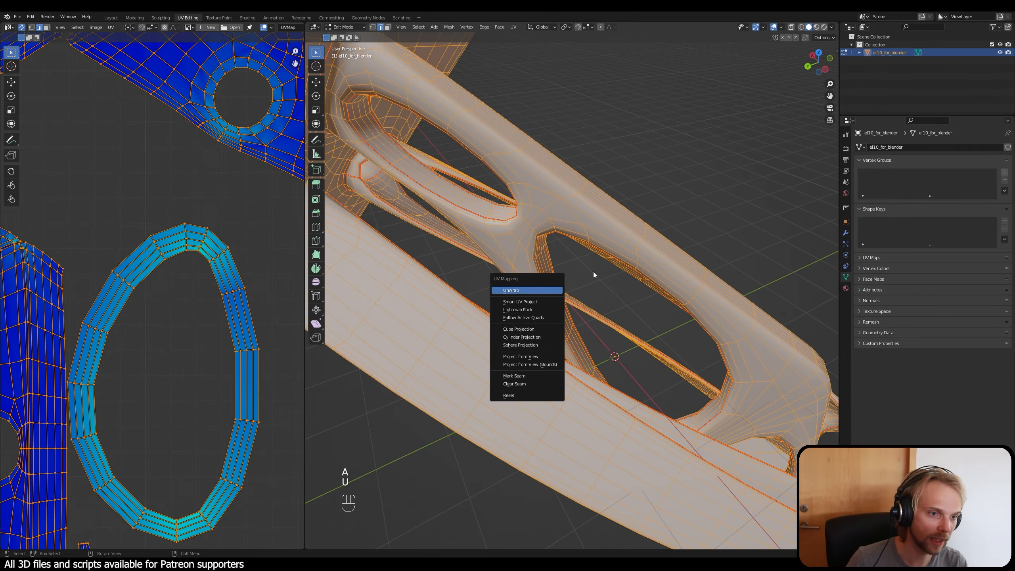
pyautogui.click(550, 290)
pyautogui.click(744, 148)
# Step: Examine the straightened inner-wall strips and the branching frame's remaining large ring-shaped UV island for distortion
pyautogui.scroll(-8, 223, 320)
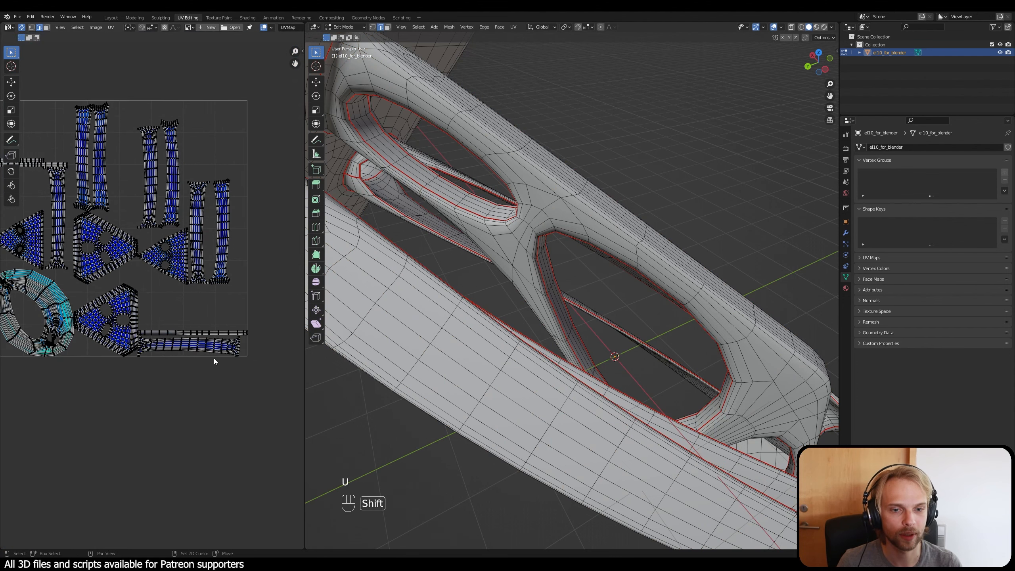
pyautogui.scroll(8, 212, 354)
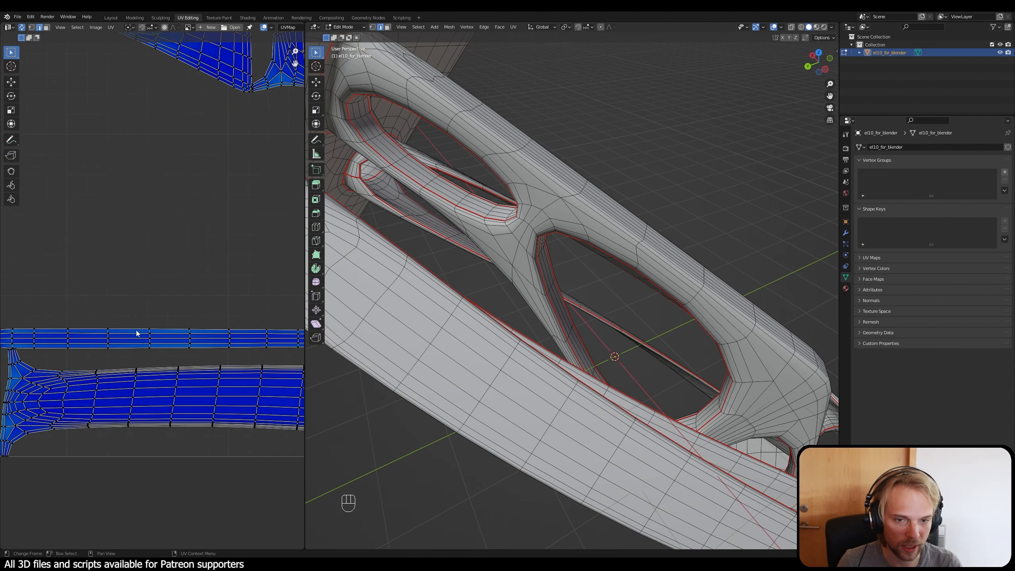
pyautogui.scroll(-5, 89, 352)
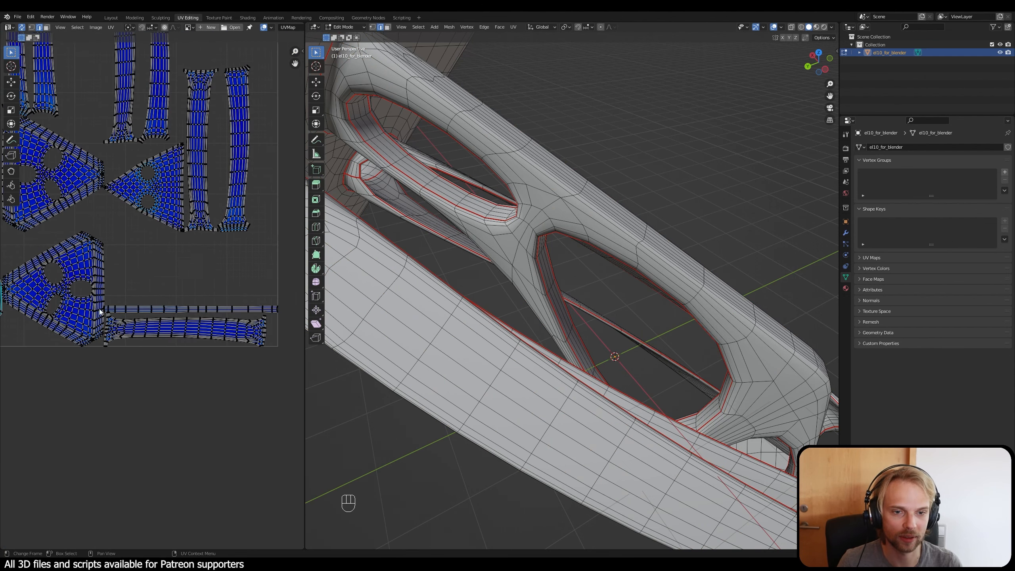
pyautogui.scroll(-3, 195, 274)
pyautogui.scroll(6, 177, 270)
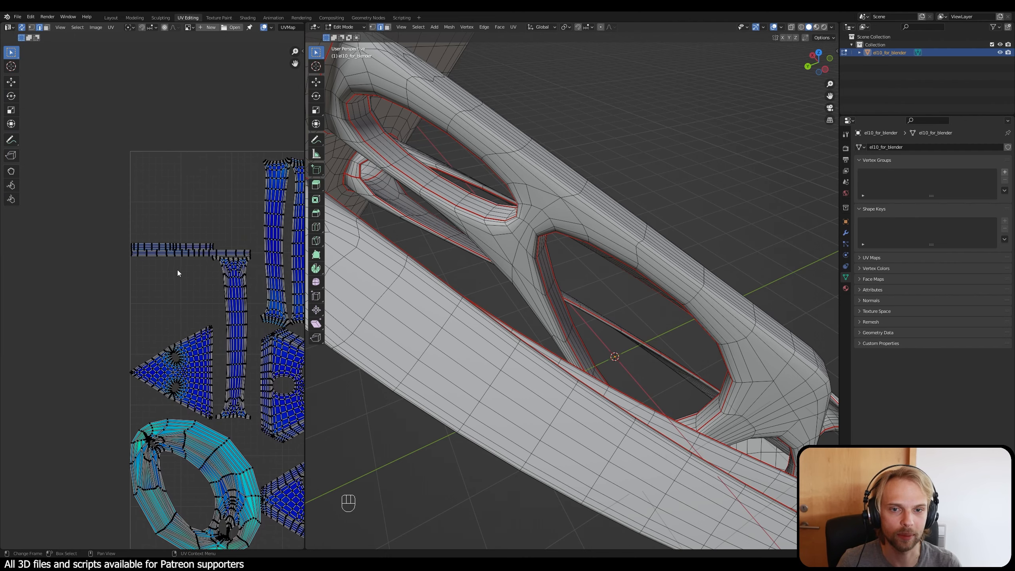
pyautogui.scroll(1, 133, 243)
pyautogui.scroll(-4, 106, 202)
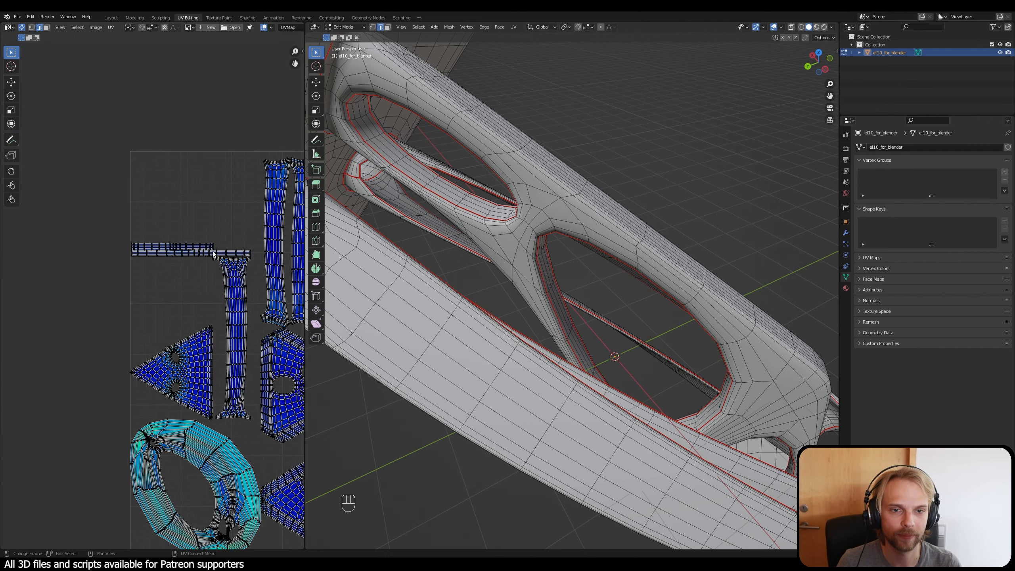
pyautogui.scroll(2, 161, 262)
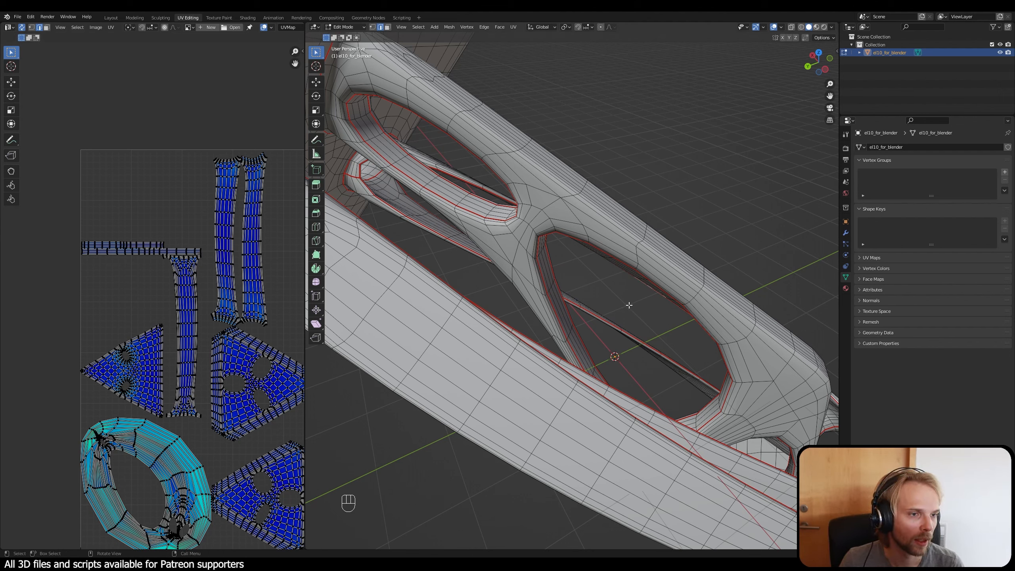
pyautogui.keyDown('shift'); pyautogui.moveTo(251, 395); pyautogui.dragTo(254, 286, button='middle'); pyautogui.keyUp('shift')
pyautogui.scroll(2, 147, 298)
pyautogui.keyDown('shift'); pyautogui.moveTo(122, 411); pyautogui.dragTo(150, 323, button='middle'); pyautogui.keyUp('shift')
pyautogui.moveTo(552, 192); pyautogui.dragTo(311, 188, button='middle')
pyautogui.moveTo(590, 185); pyautogui.dragTo(619, 251, button='middle')
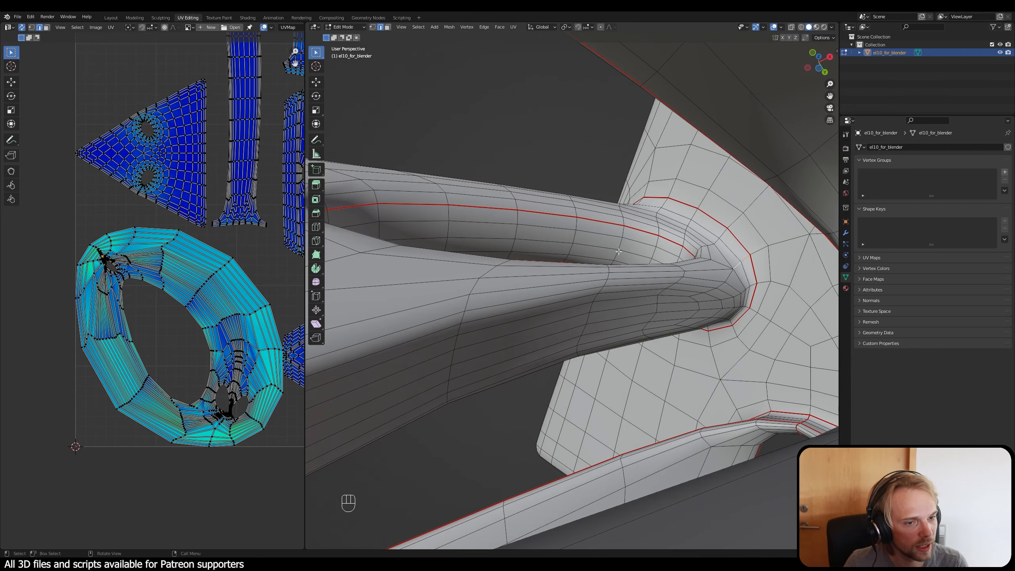
pyautogui.scroll(5, 571, 274)
pyautogui.keyDown('shift'); pyautogui.moveTo(485, 308); pyautogui.dragTo(606, 303, button='middle'); pyautogui.keyUp('shift')
pyautogui.scroll(-5, 571, 275)
pyautogui.click(608, 307)
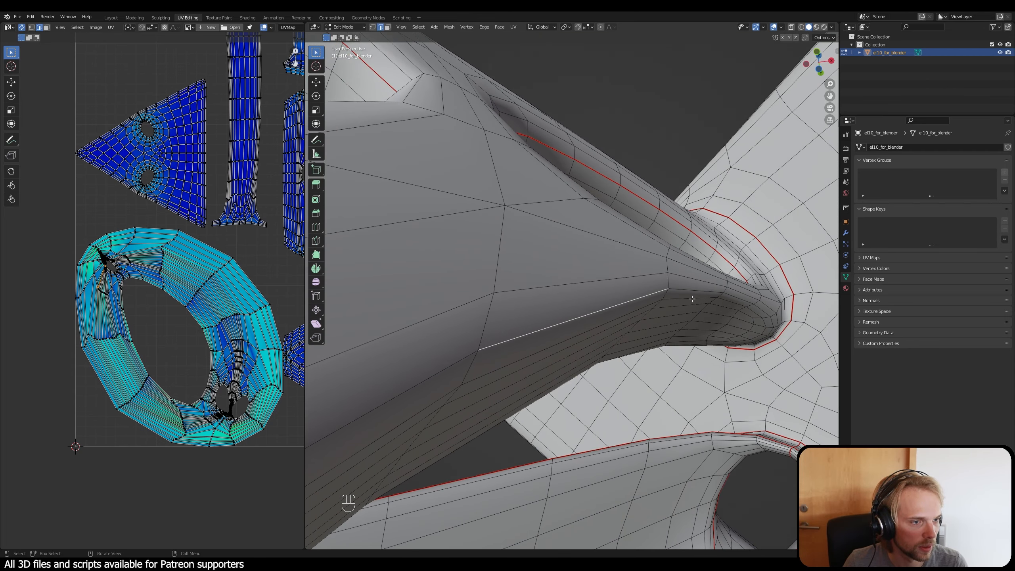
pyautogui.moveTo(693, 299); pyautogui.dragTo(647, 250, button='middle')
pyautogui.keyDown('shift'); pyautogui.click(693, 244); pyautogui.keyUp('shift')
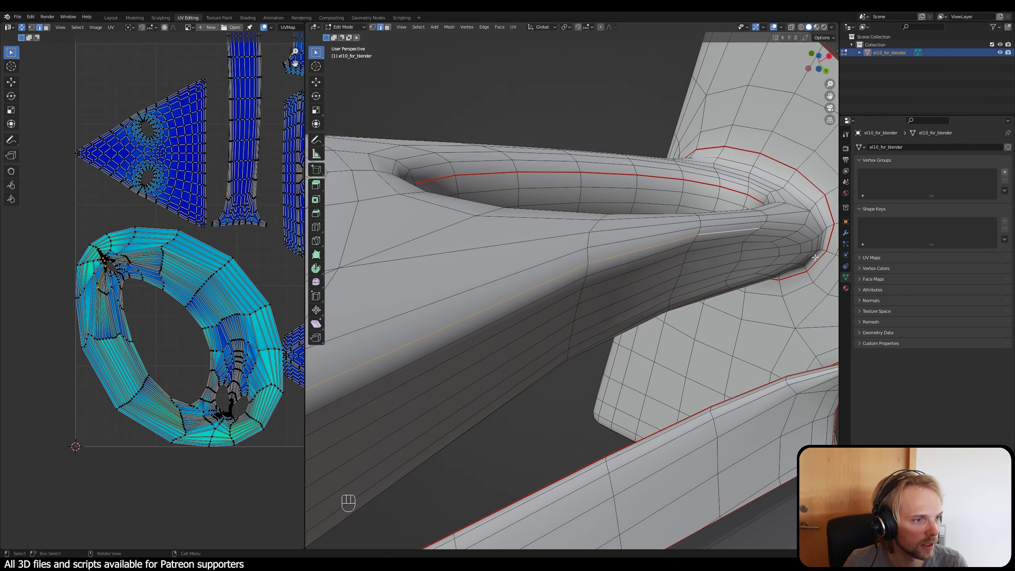
pyautogui.moveTo(773, 230); pyautogui.dragTo(690, 261, button='middle')
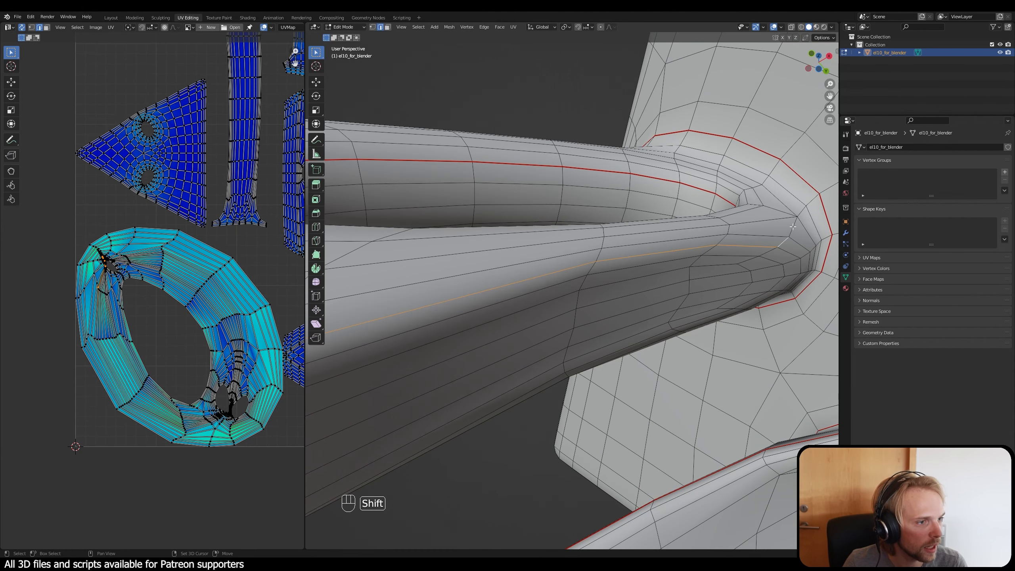
pyautogui.keyDown('shift'); pyautogui.click(812, 200); pyautogui.keyUp('shift')
pyautogui.scroll(-2, 739, 258)
pyautogui.keyDown('shift'); pyautogui.moveTo(599, 294); pyautogui.dragTo(676, 264, button='middle'); pyautogui.keyUp('shift')
pyautogui.scroll(-2, 727, 256)
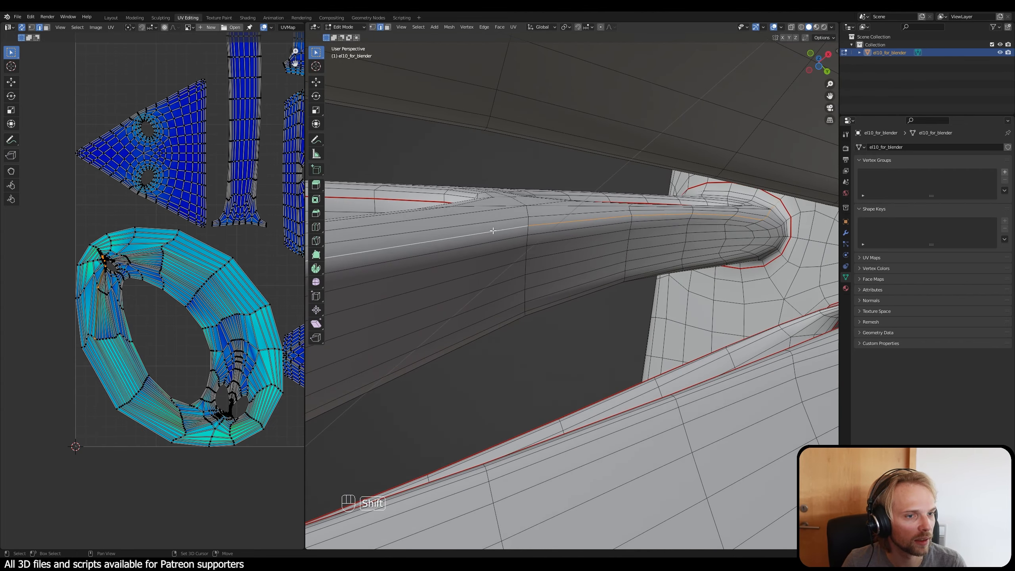
pyautogui.moveTo(491, 235); pyautogui.dragTo(579, 313, button='middle')
pyautogui.scroll(-3, 580, 313)
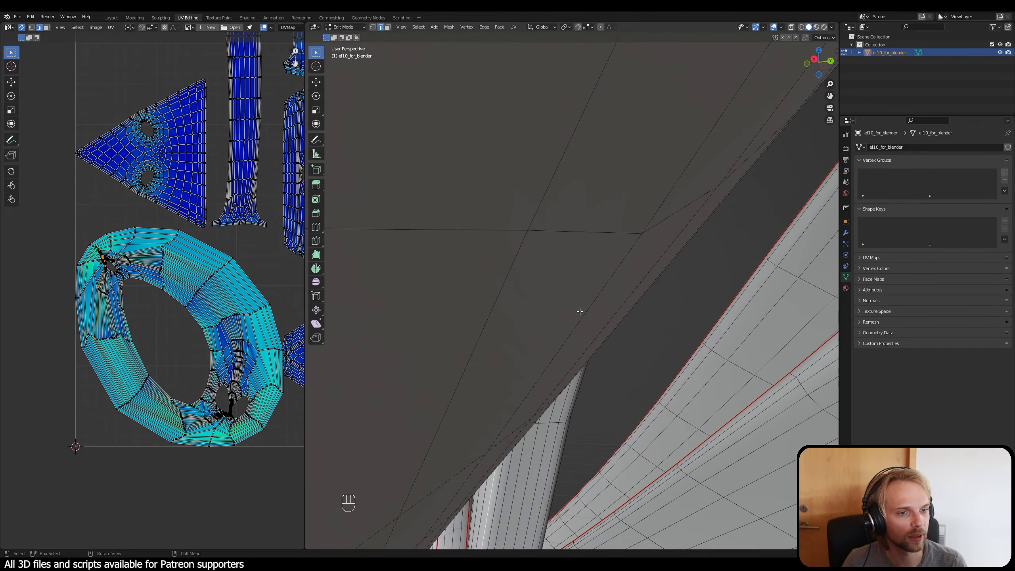
pyautogui.keyDown('shift'); pyautogui.moveTo(588, 492); pyautogui.dragTo(565, 328, button='middle'); pyautogui.keyUp('shift')
pyautogui.keyDown('shift'); pyautogui.moveTo(626, 260); pyautogui.dragTo(609, 439, button='middle'); pyautogui.keyUp('shift')
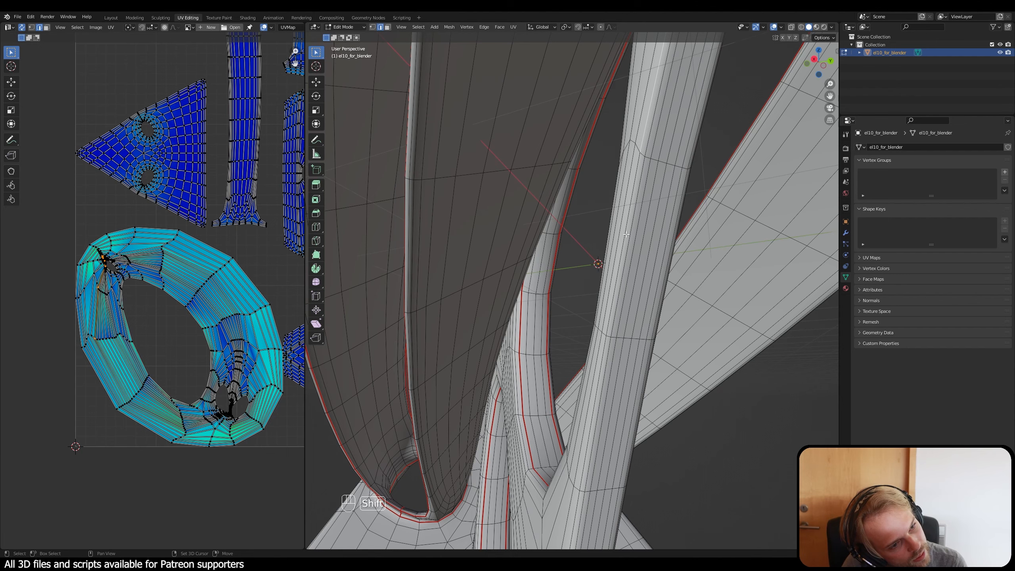
pyautogui.keyDown('alt'); pyautogui.keyDown('shift'); pyautogui.click(623, 251); pyautogui.keyUp('shift'); pyautogui.keyUp('alt')
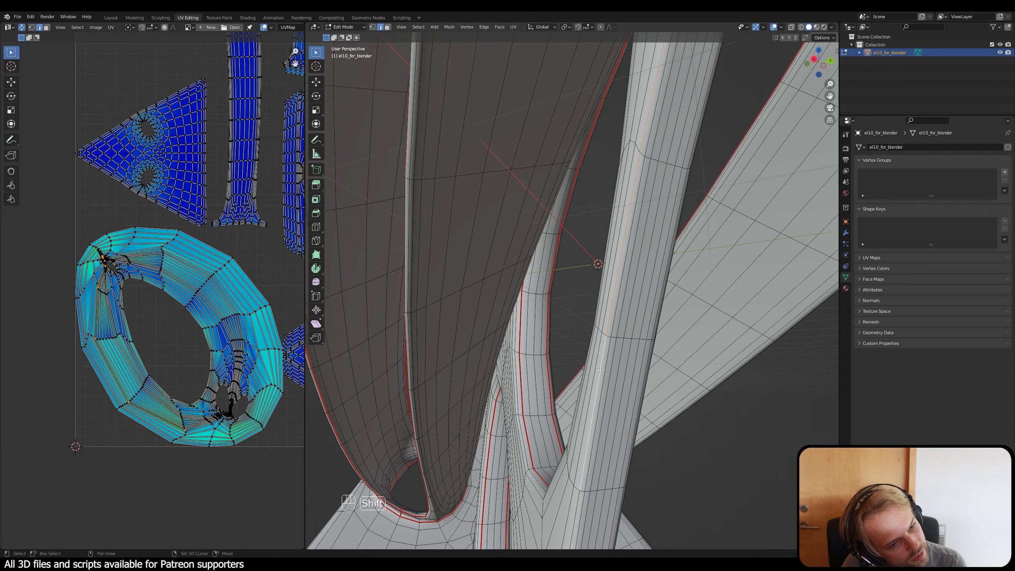
pyautogui.moveTo(599, 371); pyautogui.dragTo(687, 240, button='middle')
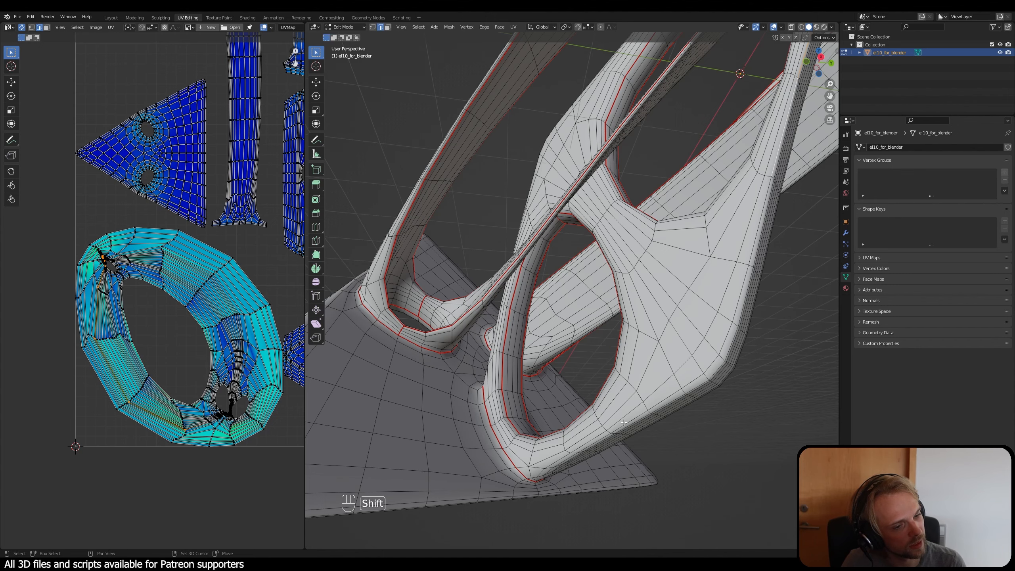
pyautogui.keyDown('shift'); pyautogui.moveTo(624, 429); pyautogui.dragTo(559, 441, button='middle'); pyautogui.keyUp('shift')
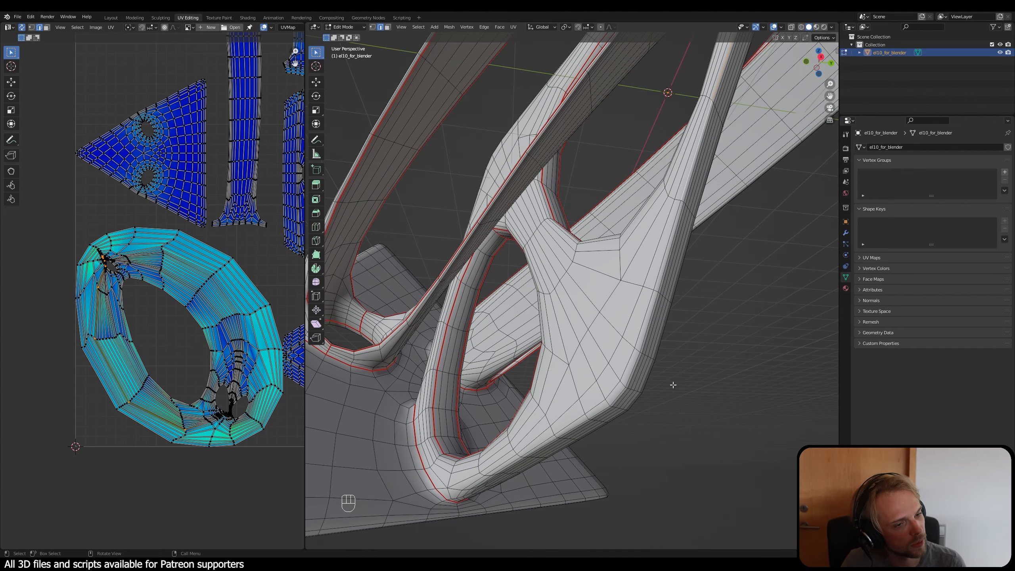
pyautogui.moveTo(673, 385); pyautogui.dragTo(579, 373, button='middle')
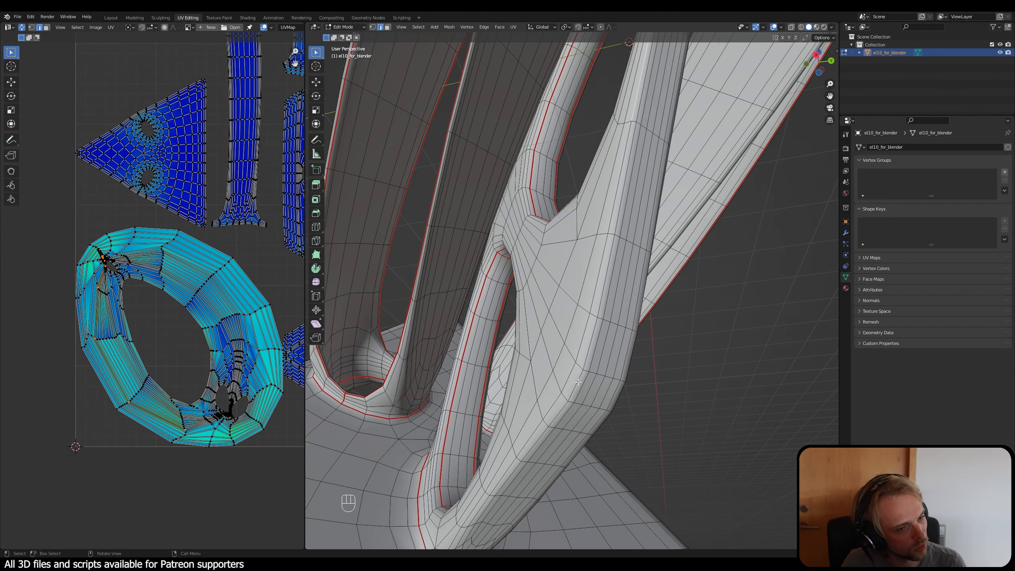
pyautogui.click(583, 385)
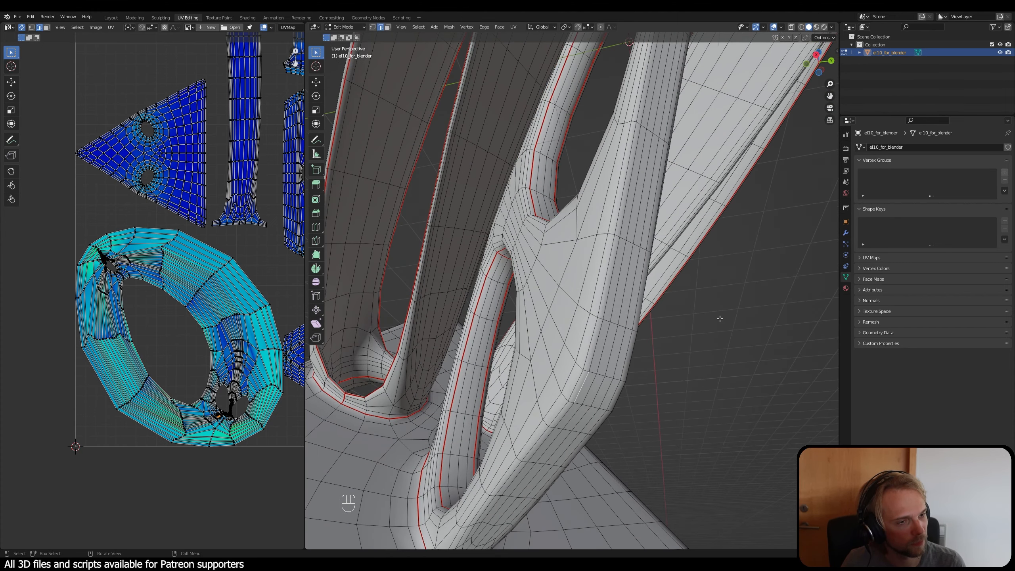
# Step: Try to select the shortest edge path along the branching frame's outer back between its two plate joints
pyautogui.scroll(-2, 632, 346)
pyautogui.keyDown('shift'); pyautogui.moveTo(656, 164); pyautogui.dragTo(649, 308, button='middle'); pyautogui.keyUp('shift')
pyautogui.scroll(-2, 680, 272)
pyautogui.moveTo(686, 268); pyautogui.dragTo(602, 395, button='middle')
pyautogui.scroll(2, 608, 408)
pyautogui.scroll(3, 604, 131)
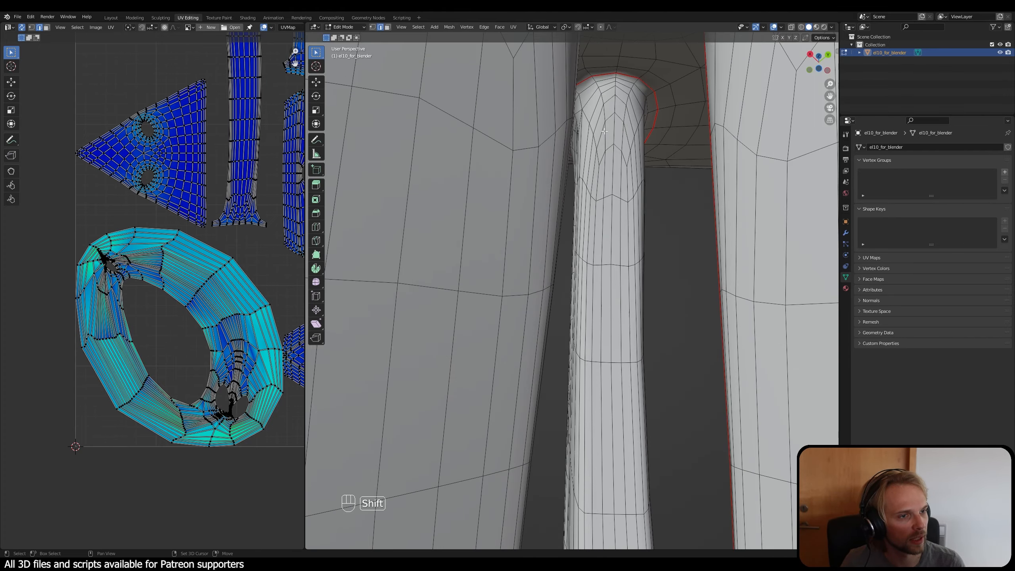
pyautogui.keyDown('shift'); pyautogui.moveTo(604, 131); pyautogui.dragTo(616, 166, button='middle'); pyautogui.keyUp('shift')
pyautogui.scroll(2, 617, 163)
pyautogui.keyDown('shift'); pyautogui.moveTo(644, 78); pyautogui.dragTo(636, 104, button='middle'); pyautogui.keyUp('shift')
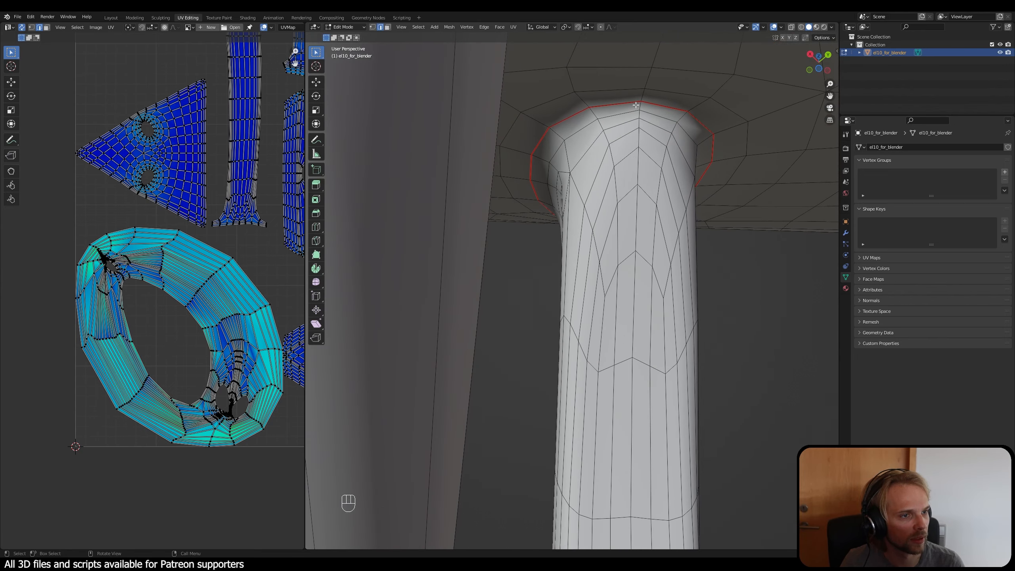
pyautogui.scroll(-4, 640, 159)
pyautogui.keyDown('shift'); pyautogui.moveTo(633, 322); pyautogui.dragTo(637, 175, button='middle'); pyautogui.keyUp('shift')
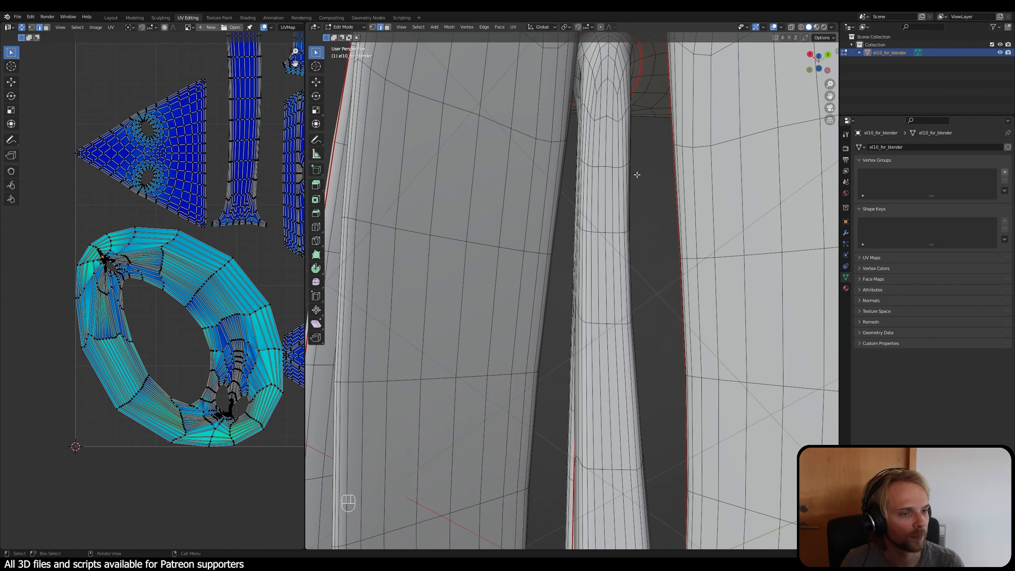
pyautogui.scroll(-3, 637, 175)
pyautogui.keyDown('shift'); pyautogui.moveTo(624, 447); pyautogui.dragTo(671, 229, button='middle'); pyautogui.keyUp('shift')
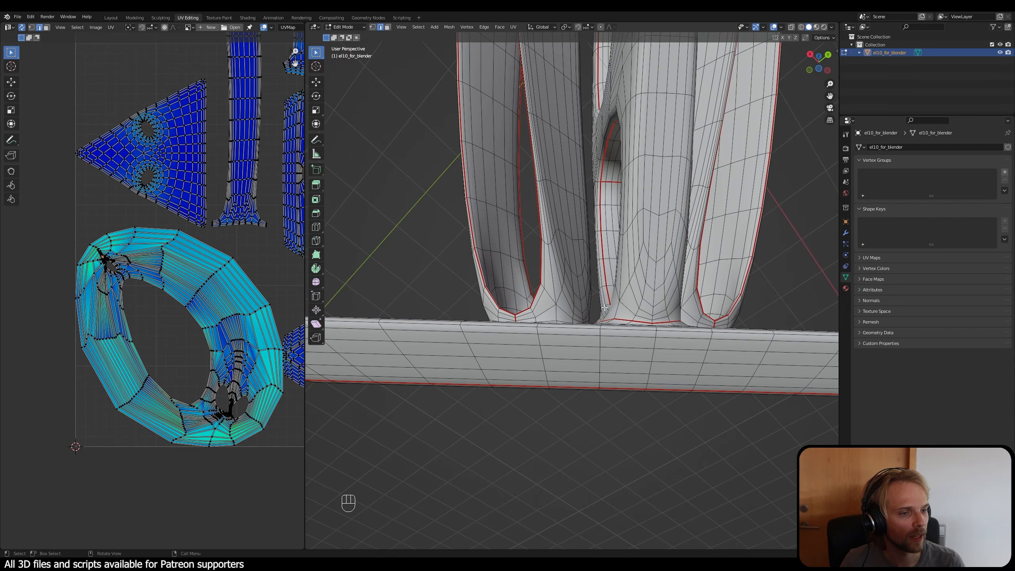
pyautogui.scroll(2, 694, 320)
pyautogui.keyDown('shift'); pyautogui.moveTo(709, 339); pyautogui.dragTo(633, 378, button='middle'); pyautogui.keyUp('shift')
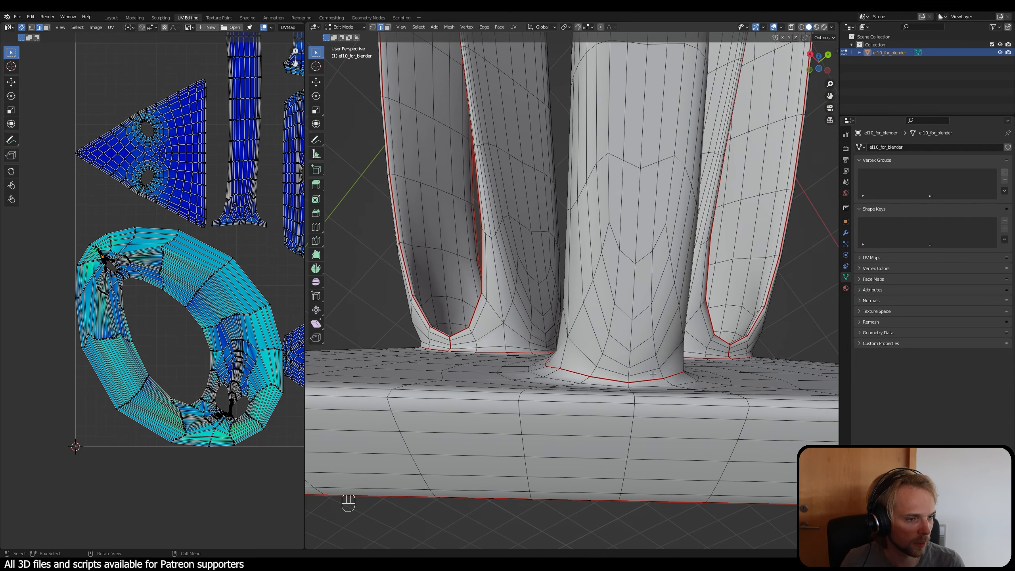
pyautogui.keyDown('ctrl'); pyautogui.keyDown('shift'); pyautogui.click(628, 380); pyautogui.keyUp('shift'); pyautogui.keyUp('ctrl')
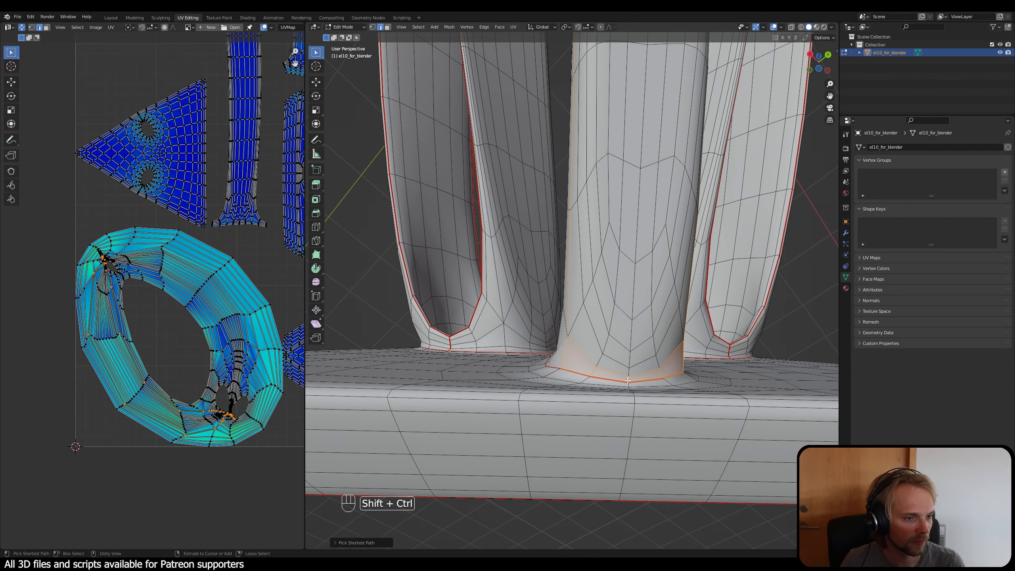
pyautogui.hotkey('ctrl', 'z')
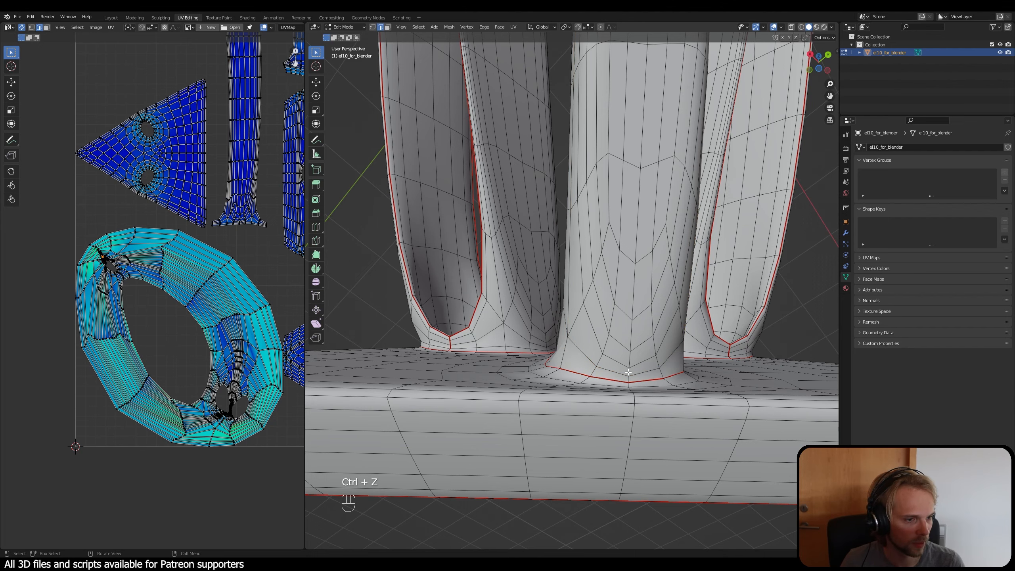
# Step: Mark the centre edge line along the branching frame's outer back, from plate joint to plate joint, as a seam and clear the selection
pyautogui.keyDown('ctrl'); pyautogui.keyDown('shift'); pyautogui.click(647, 68); pyautogui.keyUp('shift'); pyautogui.keyUp('ctrl')
pyautogui.moveTo(647, 148); pyautogui.dragTo(581, 228, button='middle')
pyautogui.keyDown('ctrl'); pyautogui.keyDown('shift'); pyautogui.click(586, 89); pyautogui.keyUp('shift'); pyautogui.keyUp('ctrl')
pyautogui.scroll(4, 577, 98)
pyautogui.keyDown('ctrl'); pyautogui.keyDown('shift'); pyautogui.click(577, 106); pyautogui.keyUp('shift'); pyautogui.keyUp('ctrl')
pyautogui.scroll(3, 579, 224)
pyautogui.keyDown('shift'); pyautogui.moveTo(566, 114); pyautogui.dragTo(576, 204, button='middle'); pyautogui.keyUp('shift')
pyautogui.keyDown('ctrl'); pyautogui.keyDown('shift'); pyautogui.click(581, 191); pyautogui.keyUp('shift'); pyautogui.keyUp('ctrl')
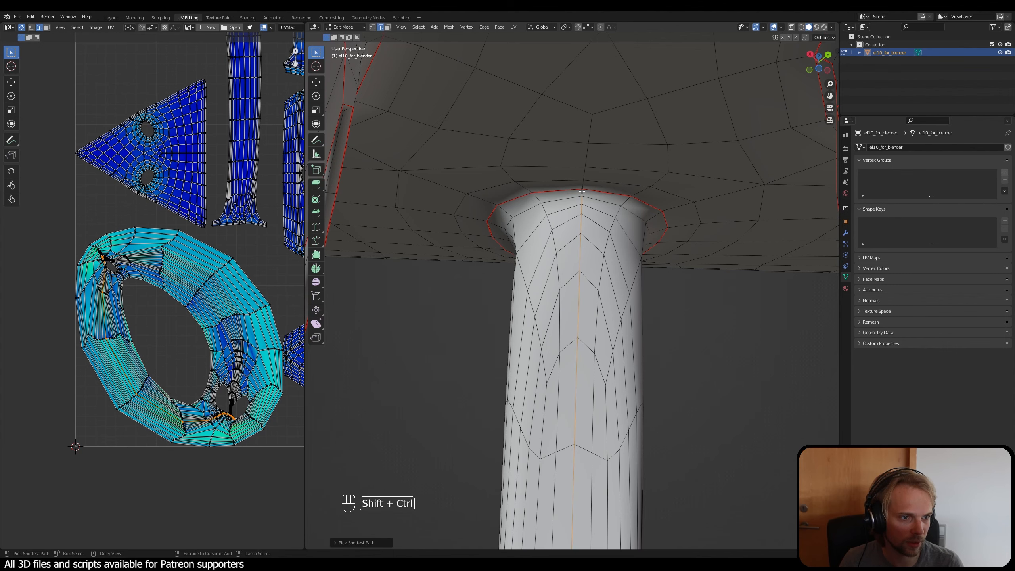
pyautogui.scroll(-8, 584, 247)
pyautogui.keyDown('shift'); pyautogui.moveTo(563, 414); pyautogui.dragTo(569, 248, button='middle'); pyautogui.keyUp('shift')
pyautogui.scroll(-4, 569, 248)
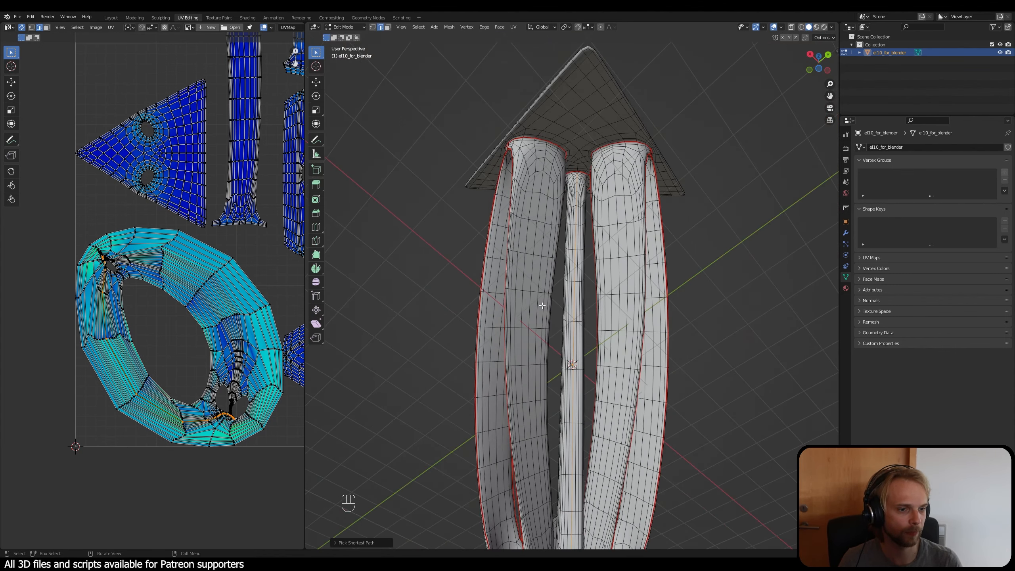
pyautogui.hotkey('ctrl', 'e')
pyautogui.click(544, 302)
pyautogui.hotkey('alt', 'a')
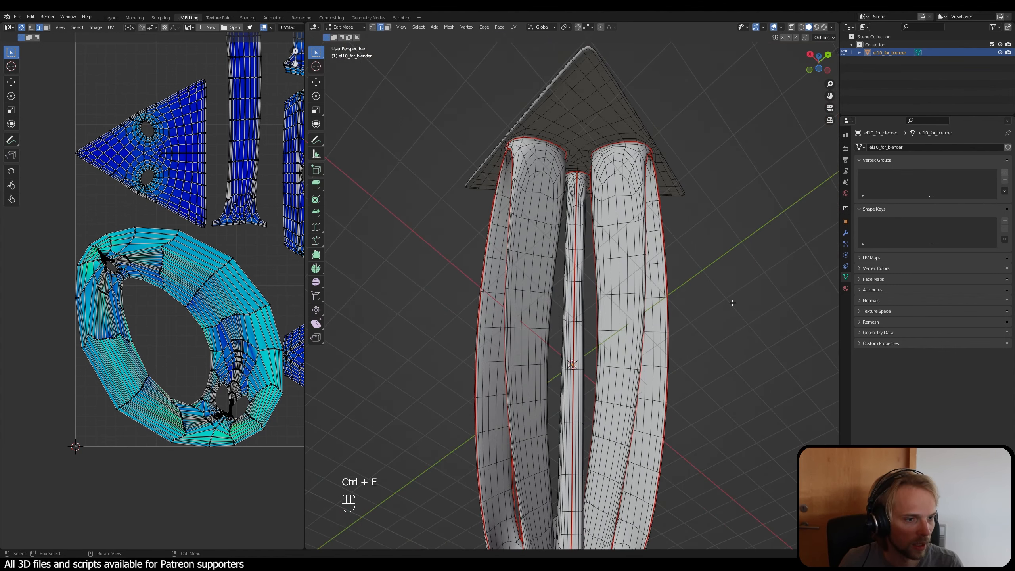
# Step: Unwrap the entire mesh again with the branching frame cut open along its outer back and clear the selection
pyautogui.moveTo(489, 287); pyautogui.dragTo(603, 288, button='middle')
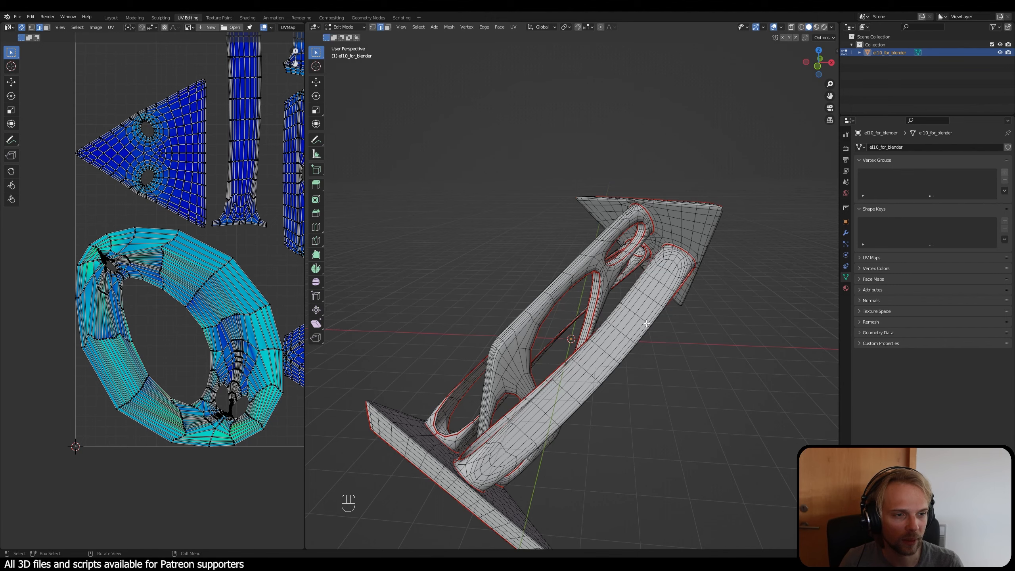
pyautogui.press('a')
pyautogui.press('u')
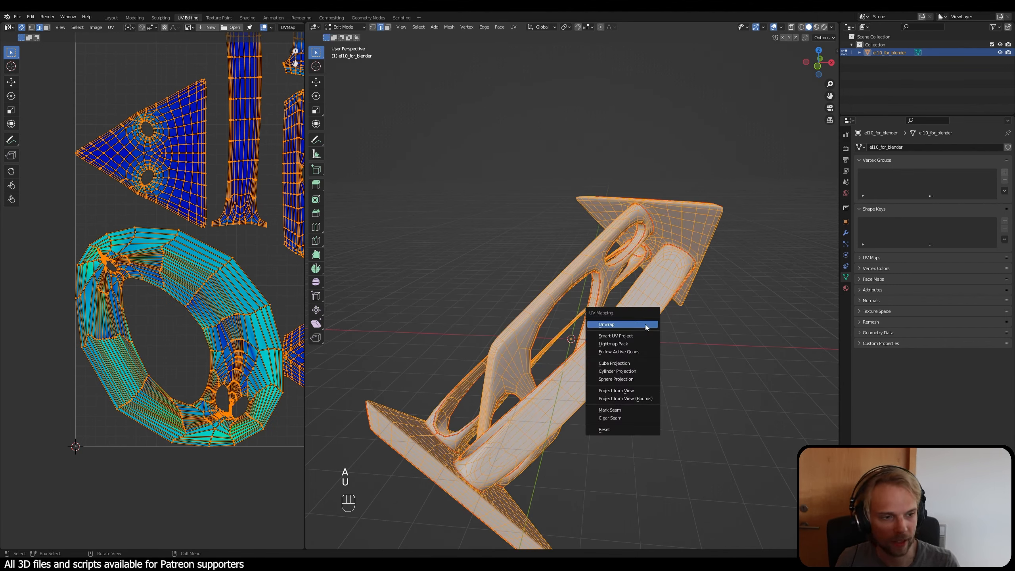
pyautogui.click(647, 325)
pyautogui.hotkey('alt', 'a')
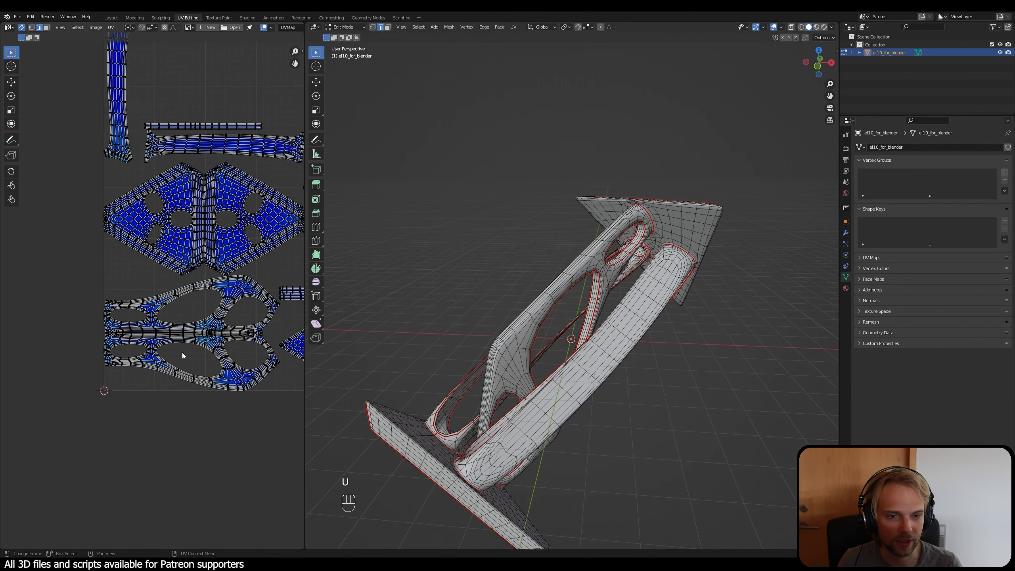
# Step: Examine the branching frame's unfolded UV island for distortion around its openings and junctions
pyautogui.scroll(8, 141, 347)
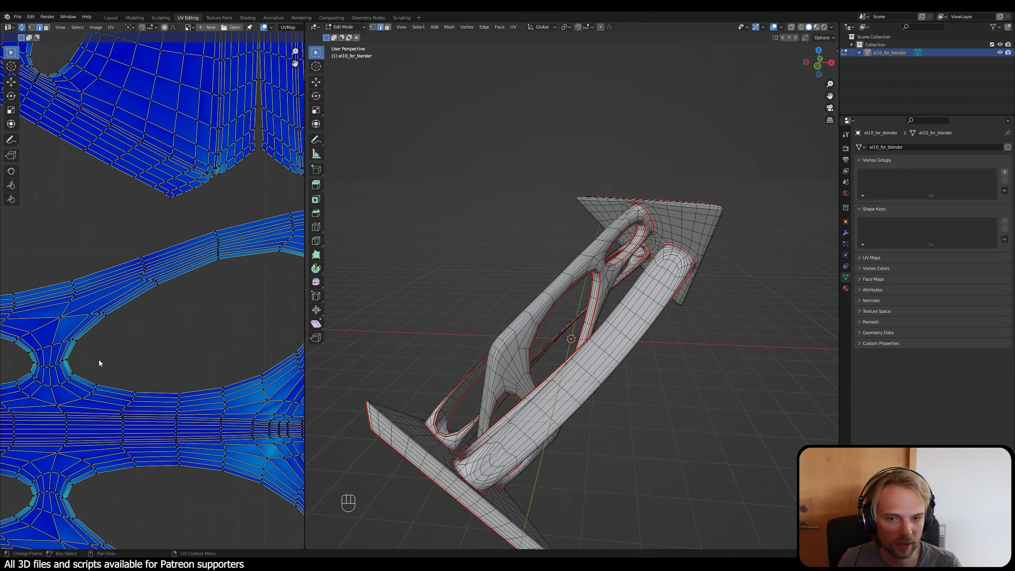
pyautogui.keyDown('shift'); pyautogui.moveTo(143, 331); pyautogui.dragTo(154, 319, button='middle'); pyautogui.keyUp('shift')
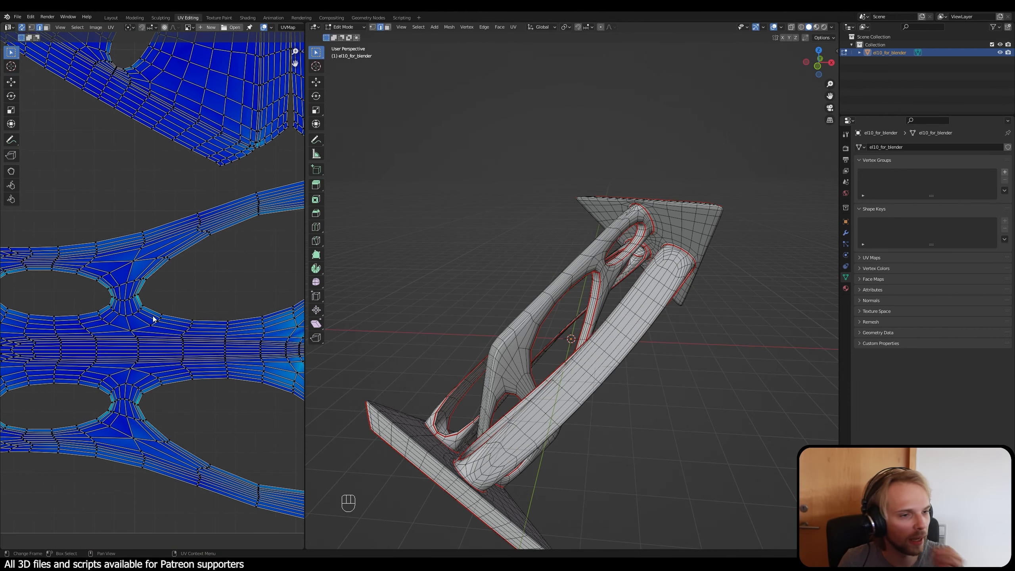
pyautogui.scroll(-2, 154, 319)
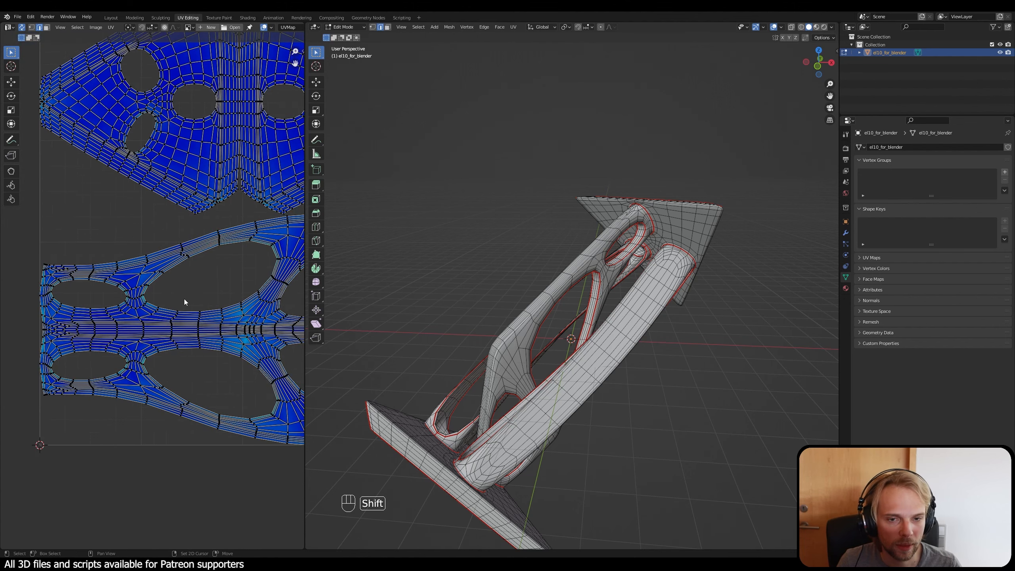
pyautogui.keyDown('shift'); pyautogui.moveTo(186, 301); pyautogui.dragTo(136, 294, button='middle'); pyautogui.keyUp('shift')
pyautogui.scroll(2, 136, 294)
pyautogui.keyDown('shift'); pyautogui.moveTo(226, 341); pyautogui.dragTo(199, 289, button='middle'); pyautogui.keyUp('shift')
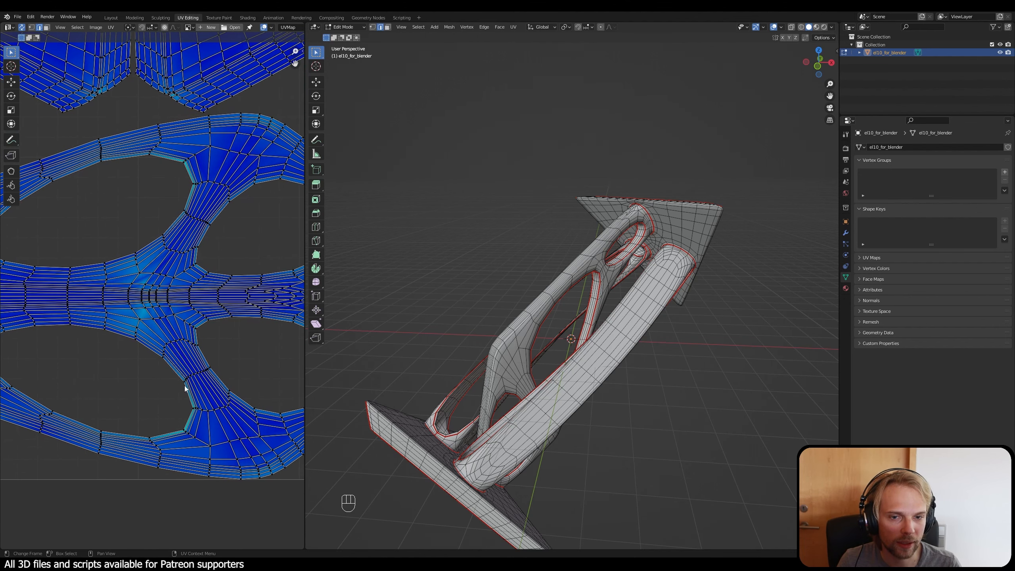
pyautogui.scroll(-2, 193, 398)
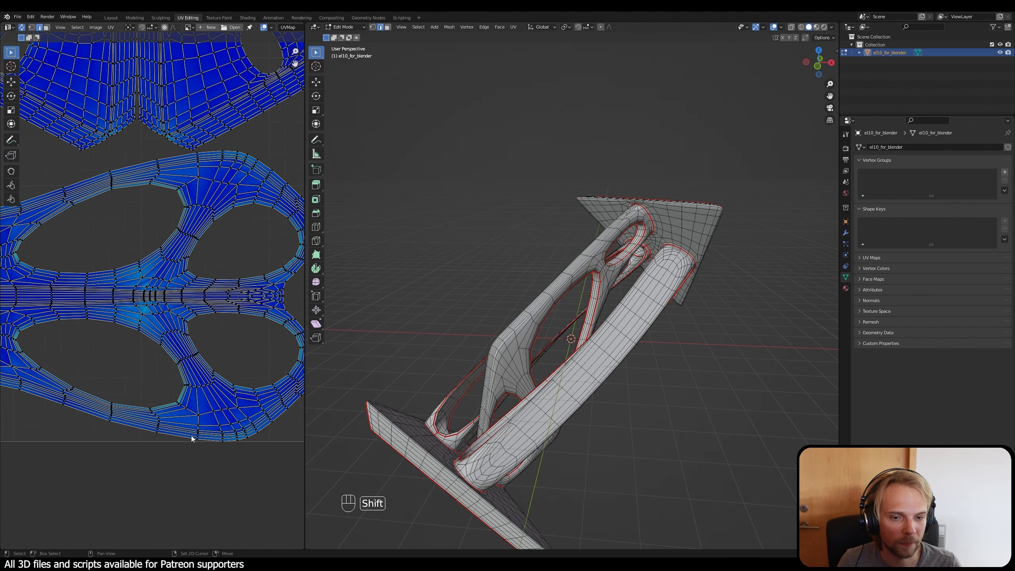
pyautogui.keyDown('shift'); pyautogui.moveTo(156, 383); pyautogui.dragTo(181, 381, button='middle'); pyautogui.keyUp('shift')
pyautogui.scroll(6, 92, 380)
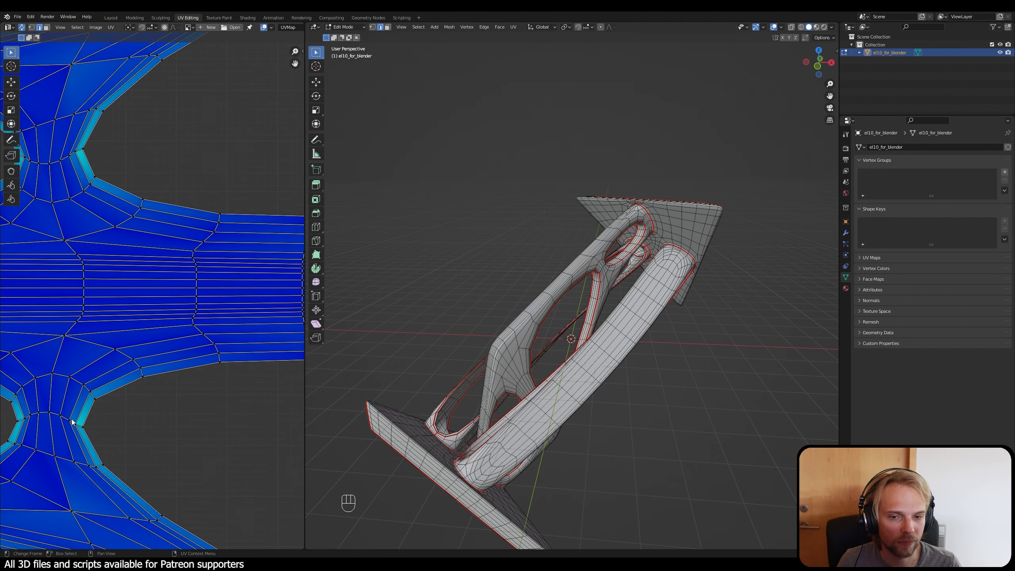
pyautogui.scroll(-3, 72, 422)
pyautogui.keyDown('shift'); pyautogui.moveTo(68, 385); pyautogui.dragTo(114, 352, button='middle'); pyautogui.keyUp('shift')
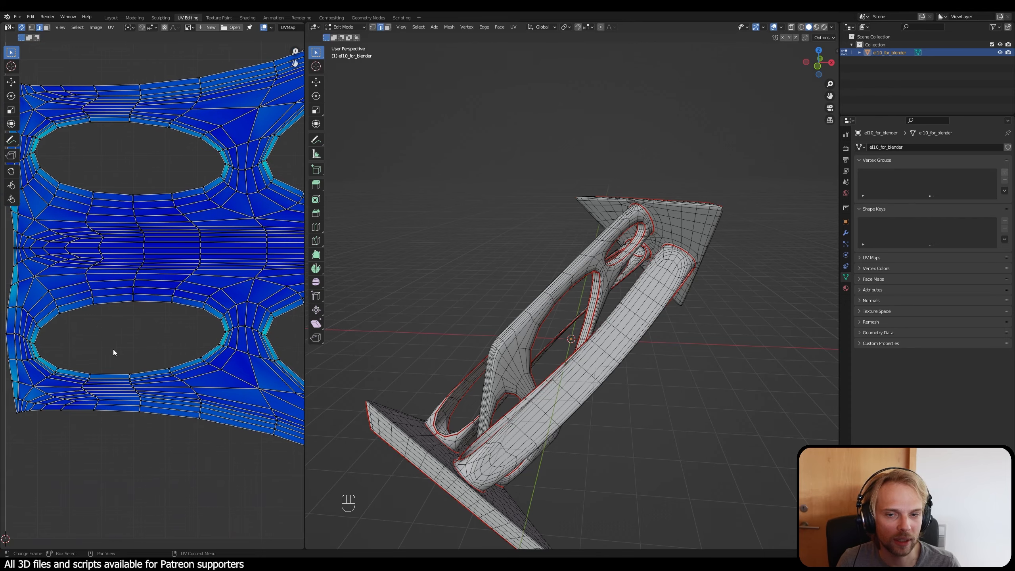
# Step: Inspect the frame's junction and opening edges on the model and review the overall seam placement
pyautogui.moveTo(626, 374); pyautogui.dragTo(642, 266, button='middle')
pyautogui.scroll(8, 642, 265)
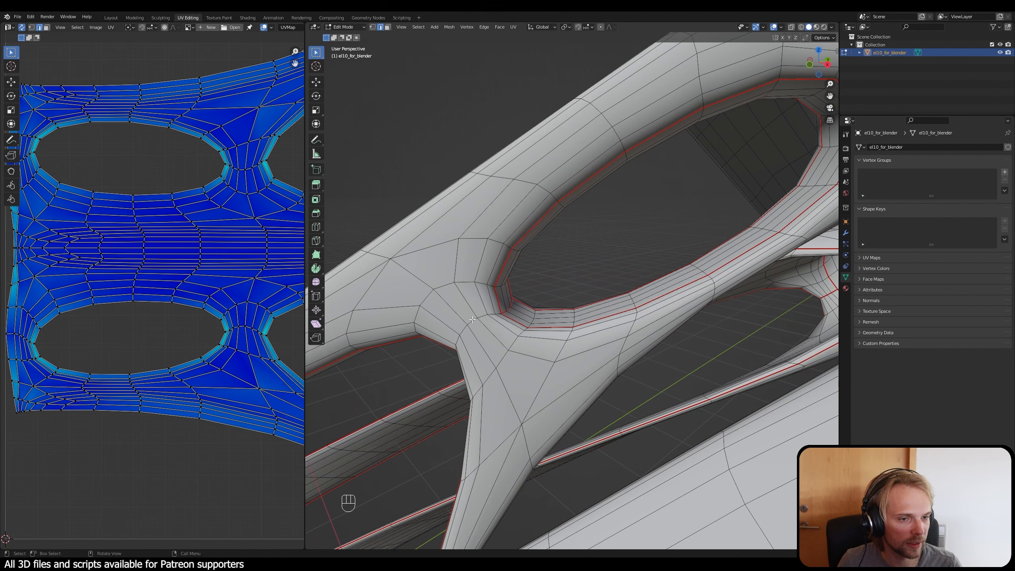
pyautogui.scroll(-3, 470, 319)
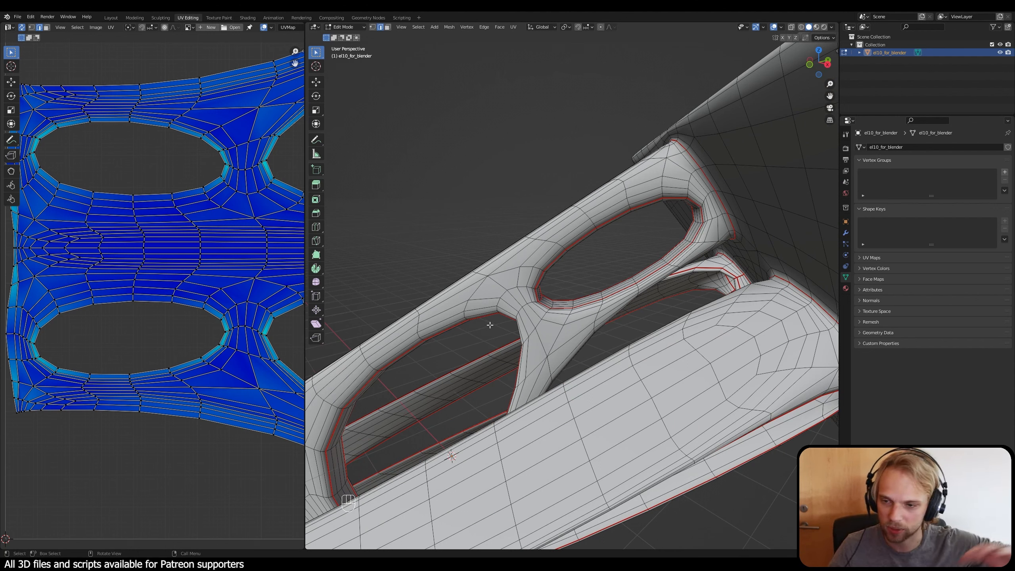
pyautogui.scroll(-4, 532, 321)
pyautogui.moveTo(532, 321); pyautogui.dragTo(669, 210, button='middle')
pyautogui.scroll(-2, 670, 211)
pyautogui.scroll(-7, 219, 243)
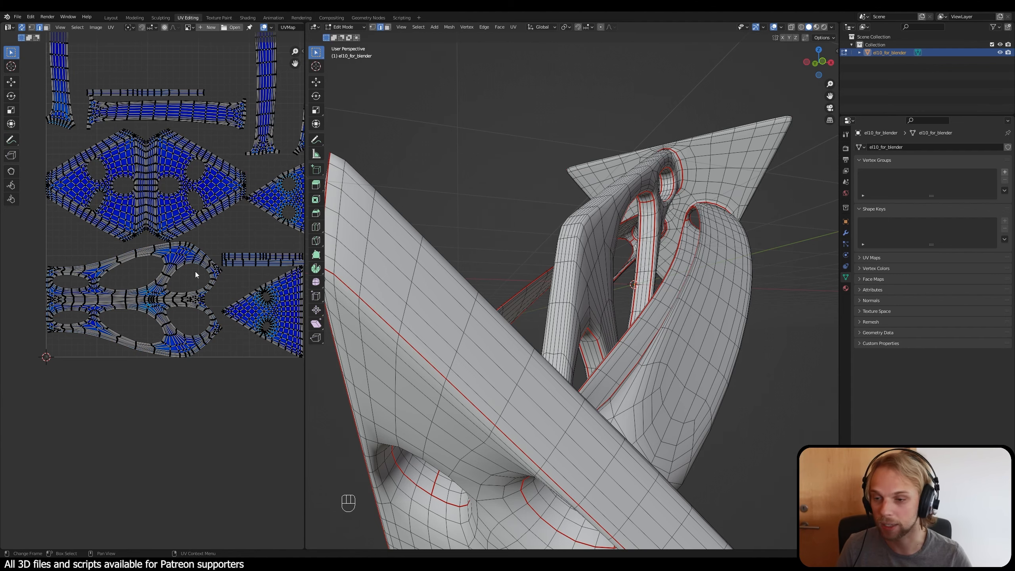
# Step: Switch to the Layout workspace and select the el10_for_blender object
pyautogui.scroll(-4, 514, 204)
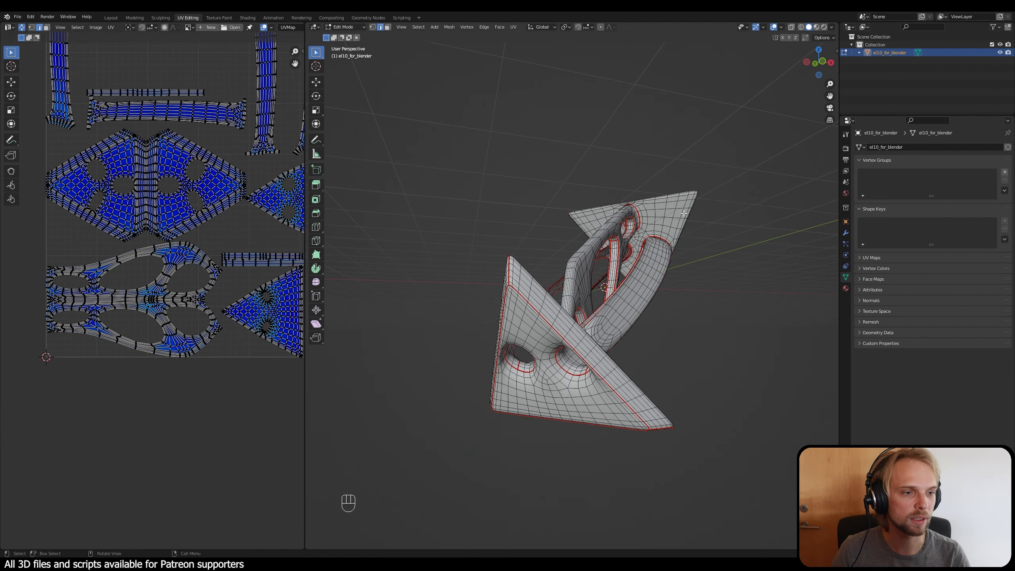
pyautogui.moveTo(514, 204); pyautogui.dragTo(505, 211, button='middle')
pyautogui.scroll(-3, 237, 213)
pyautogui.moveTo(236, 213); pyautogui.dragTo(190, 230, button='middle')
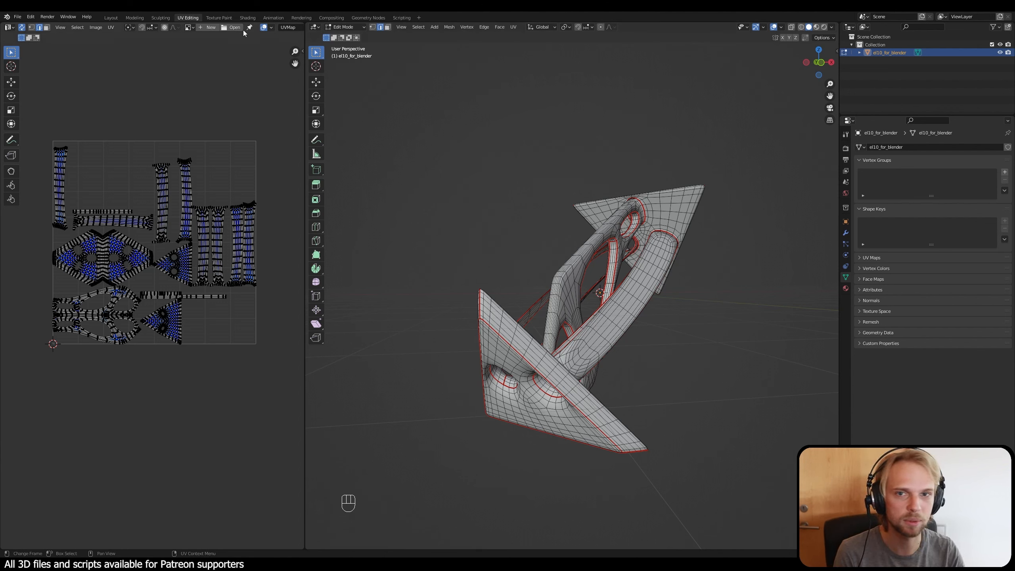
pyautogui.click(116, 18)
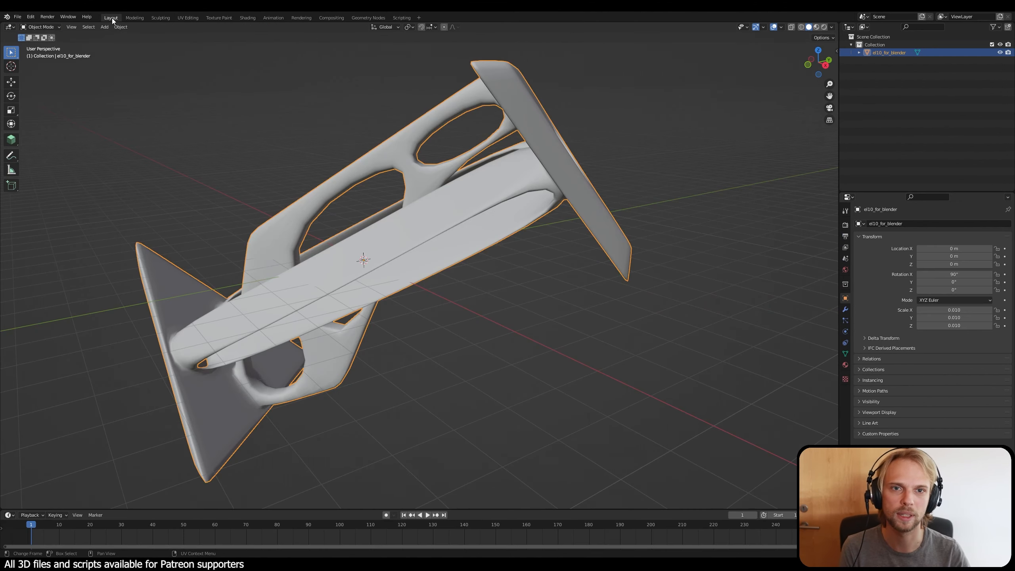
pyautogui.click(210, 85)
pyautogui.click(488, 227)
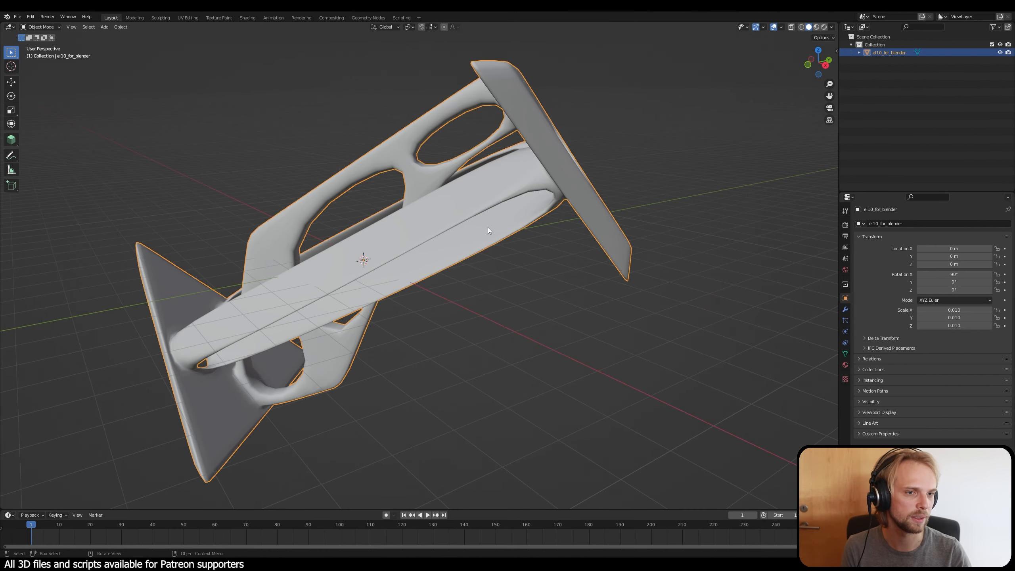
pyautogui.click(555, 290)
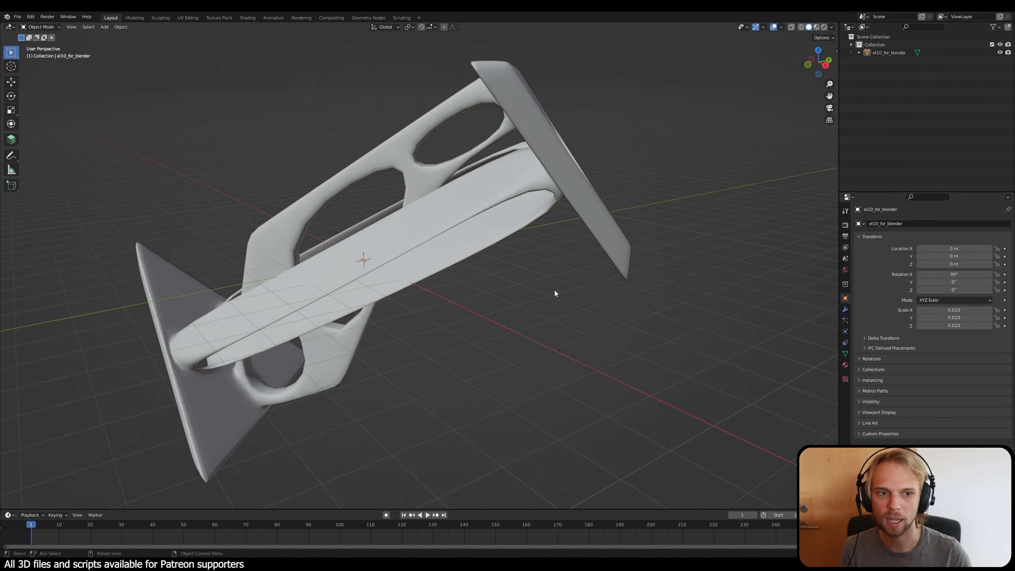
pyautogui.click(482, 123)
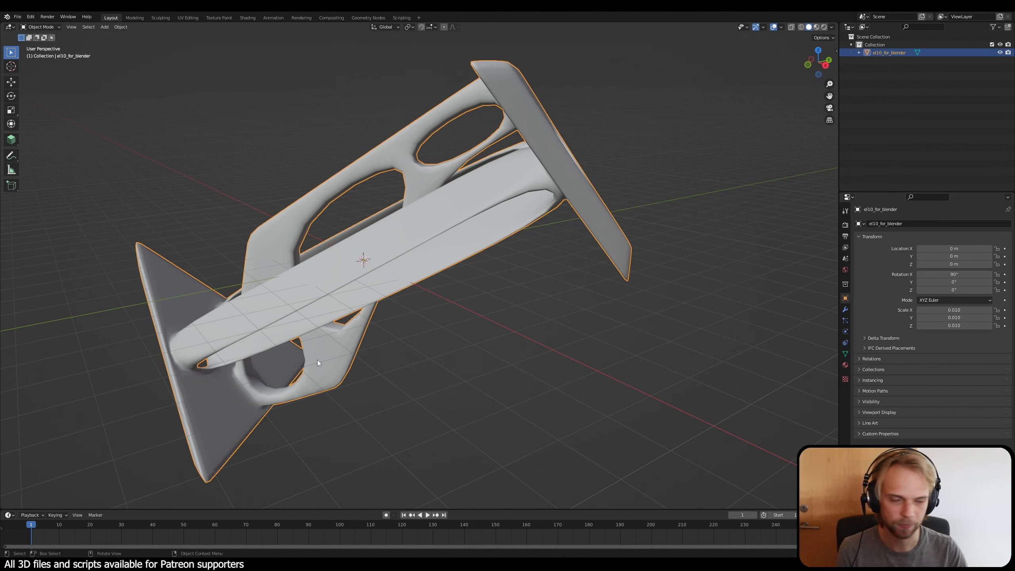
# Step: Remove the El10 material slot from the object and create a new material in its place
pyautogui.click(846, 365)
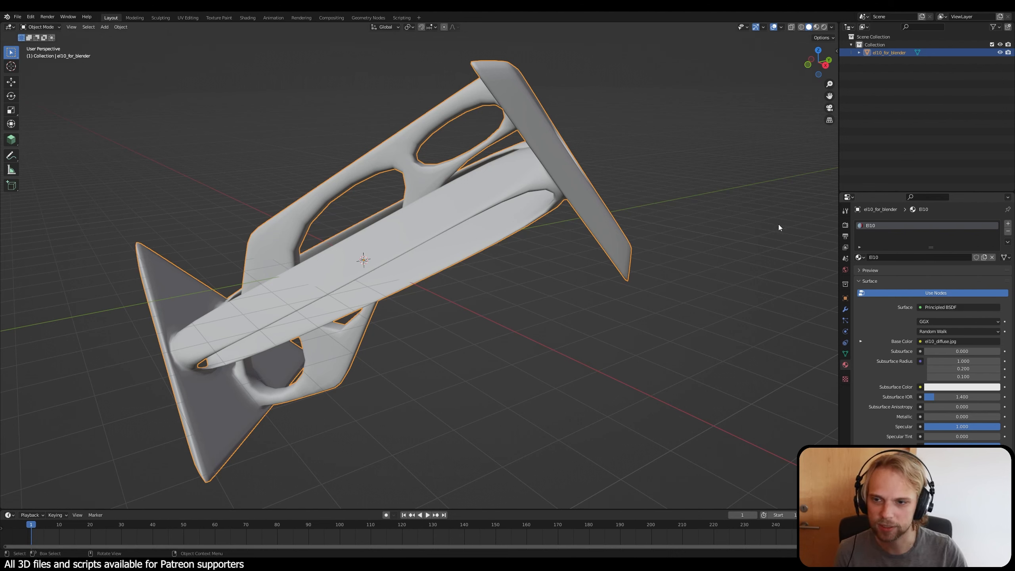
pyautogui.click(1008, 231)
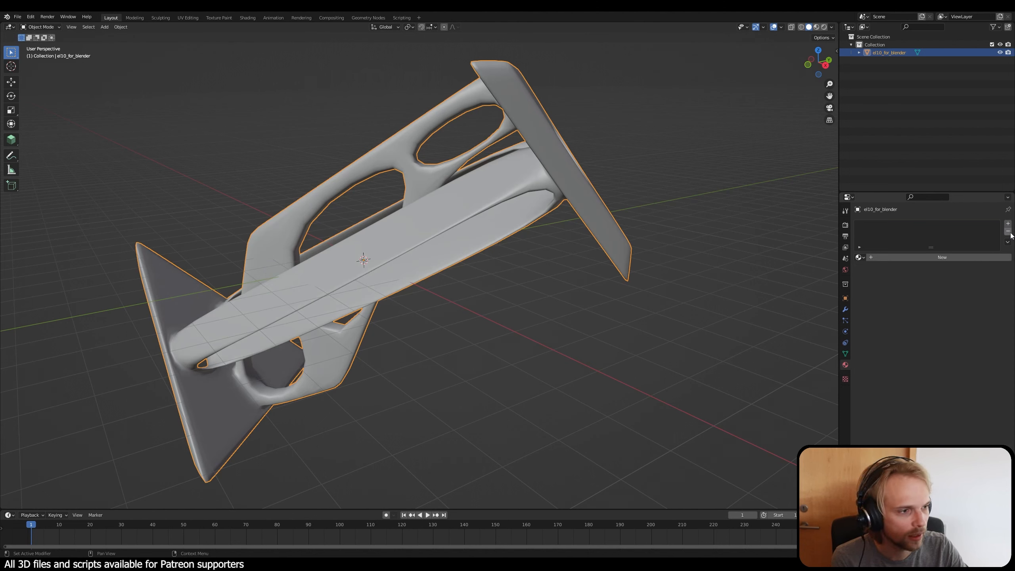
pyautogui.click(884, 258)
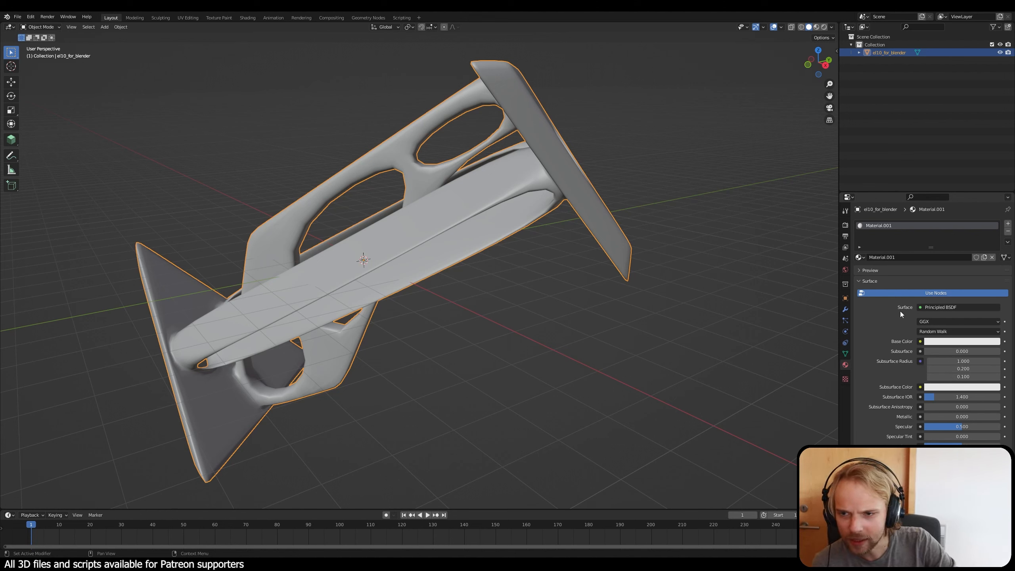
# Step: Set the new material's base colour to a fully saturated red
pyautogui.click(954, 342)
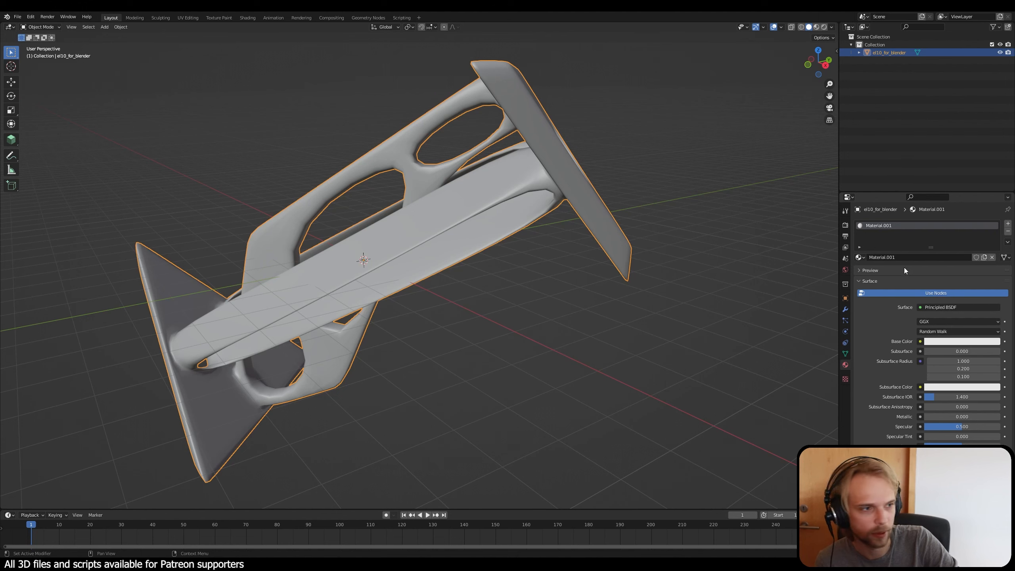
pyautogui.click(967, 343)
pyautogui.moveTo(959, 276); pyautogui.dragTo(956, 287)
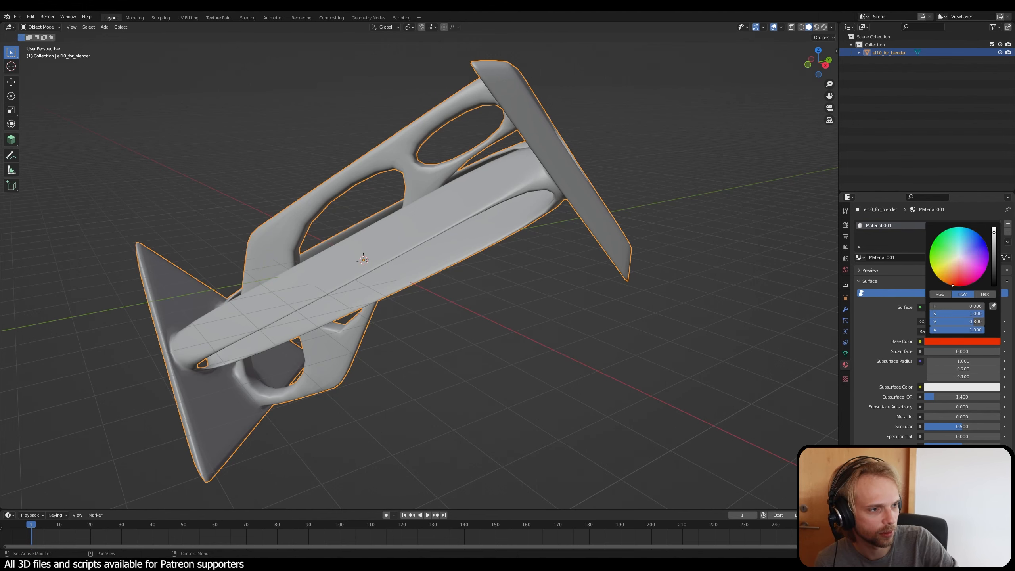
# Step: Show the viewport in Material Preview shading and change the material's base colour to a bright yellow-green
pyautogui.moveTo(744, 314); pyautogui.dragTo(684, 313, button='middle')
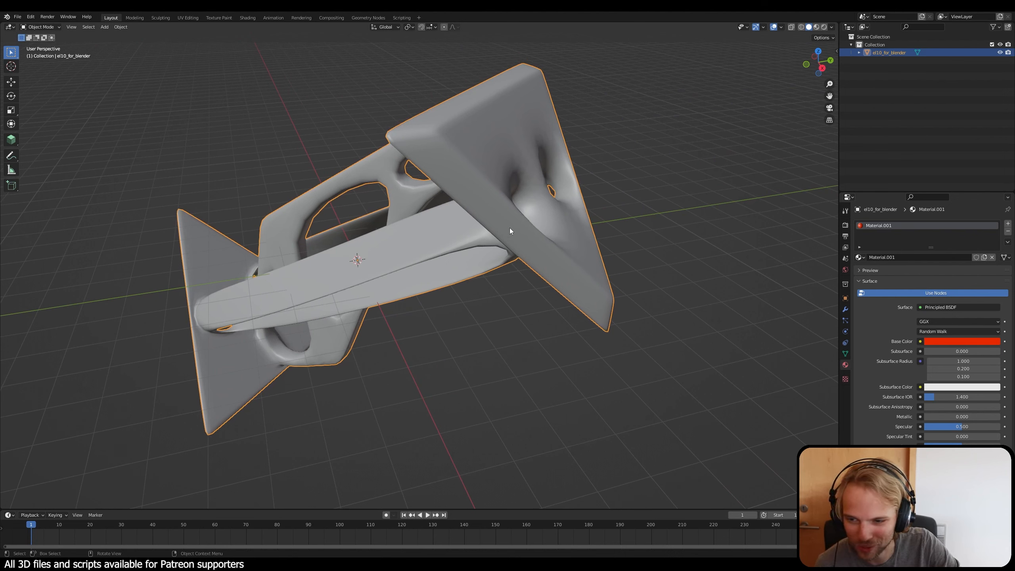
pyautogui.click(817, 27)
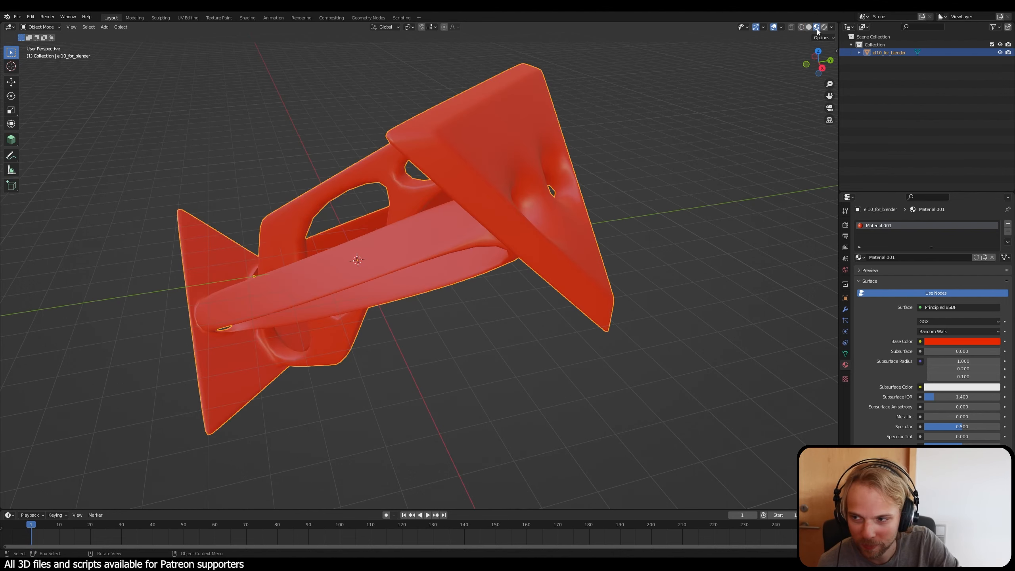
pyautogui.moveTo(555, 228); pyautogui.dragTo(755, 272, button='middle')
pyautogui.click(962, 345)
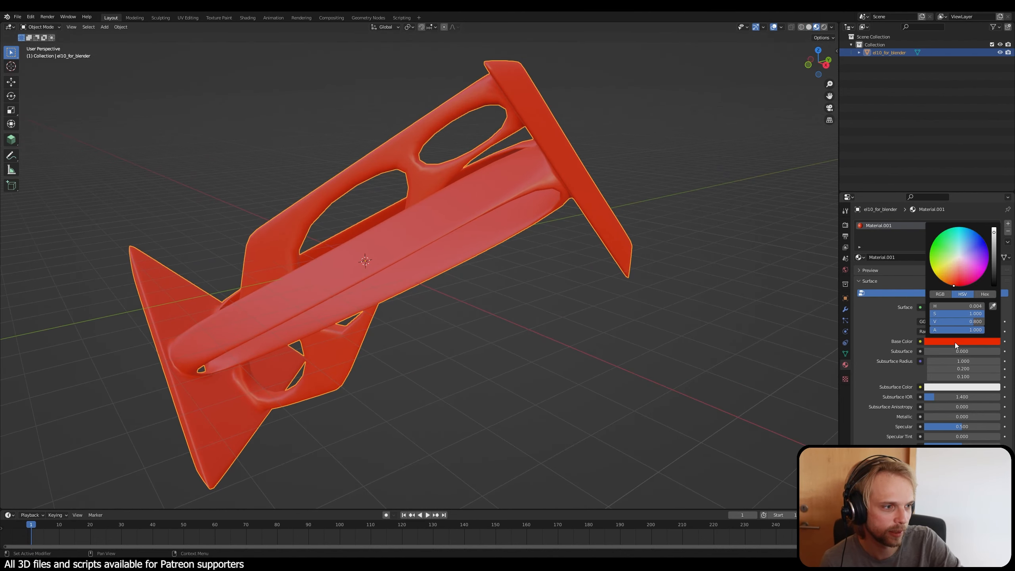
pyautogui.moveTo(964, 265); pyautogui.dragTo(955, 231)
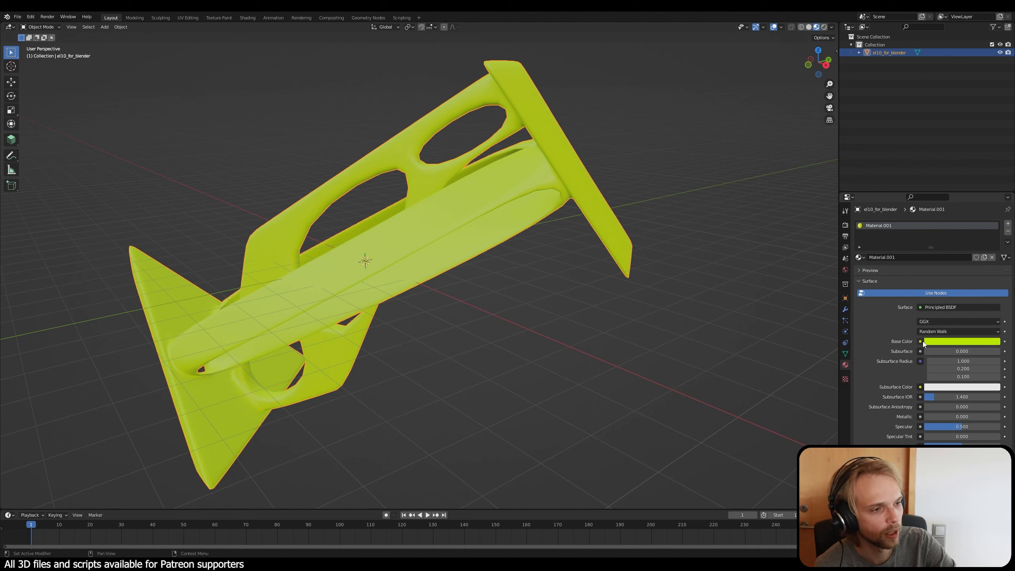
# Step: Assign an Image Texture to the material's base colour and browse to the Desktop folder for its image file
pyautogui.click(921, 342)
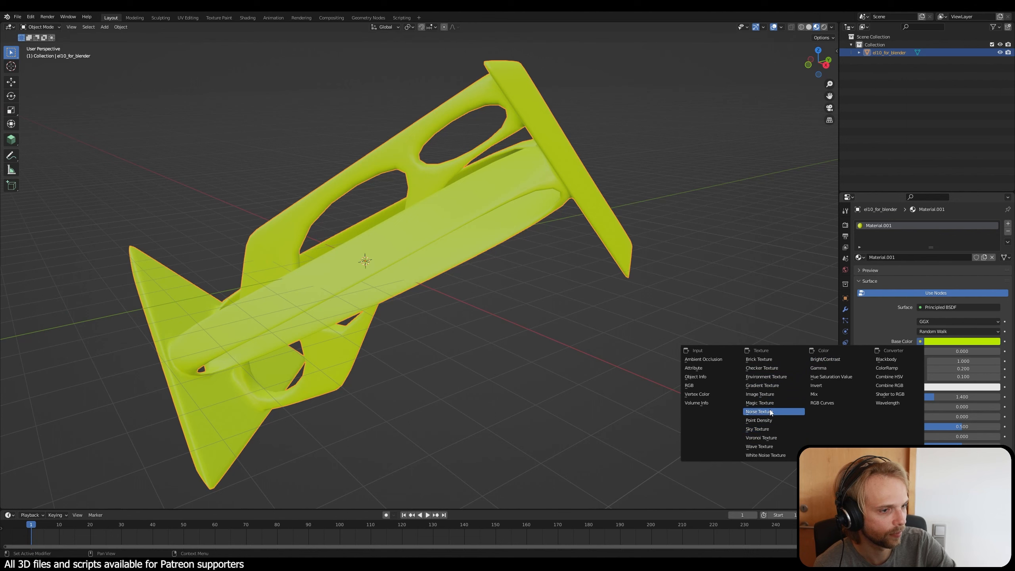
pyautogui.click(776, 394)
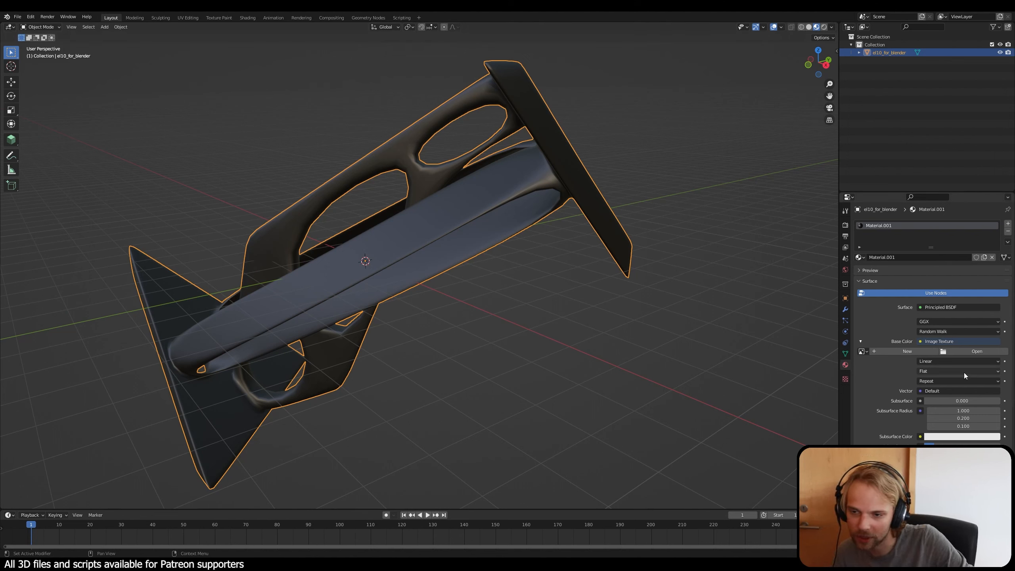
pyautogui.click(983, 352)
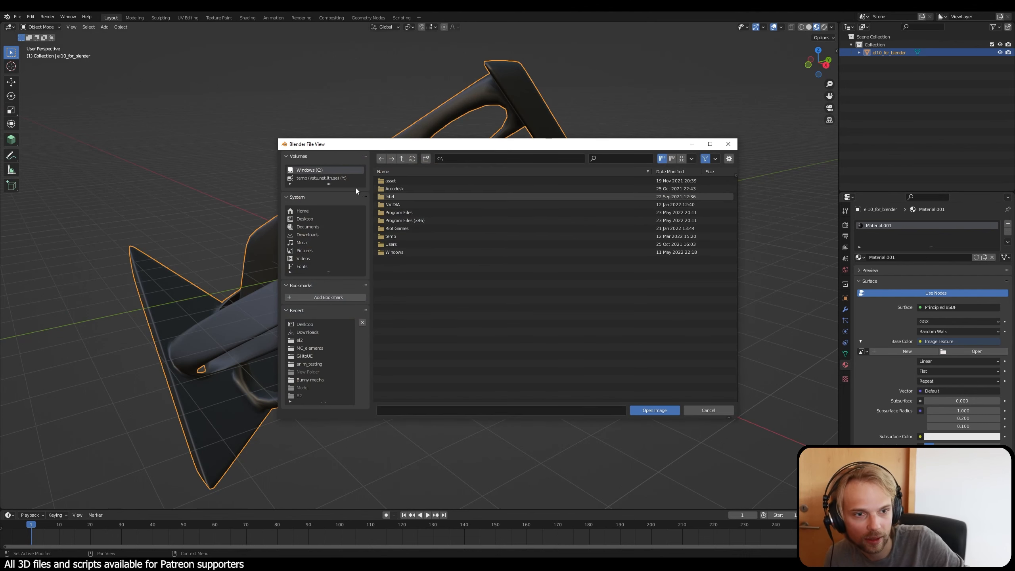
pyautogui.click(311, 219)
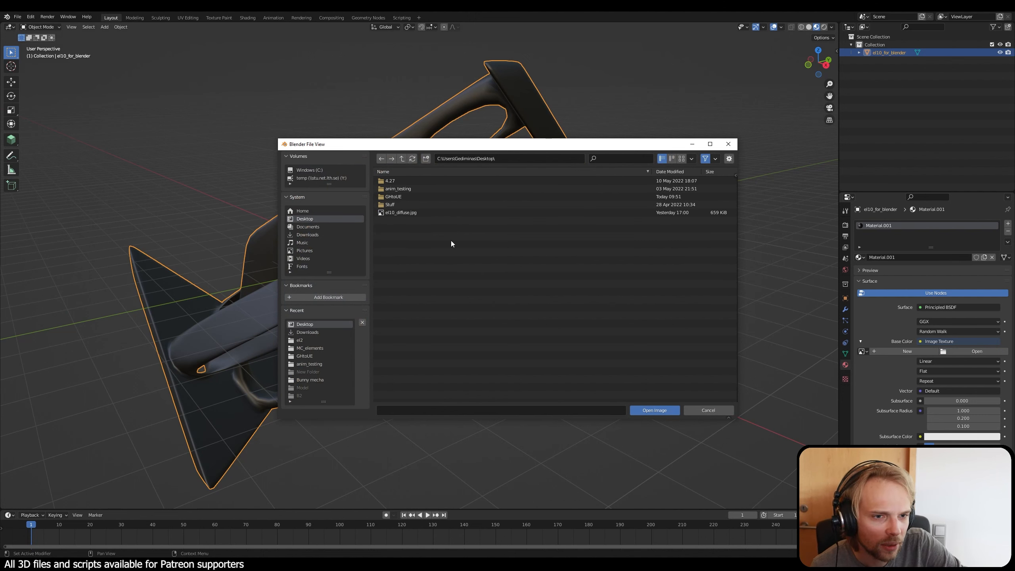
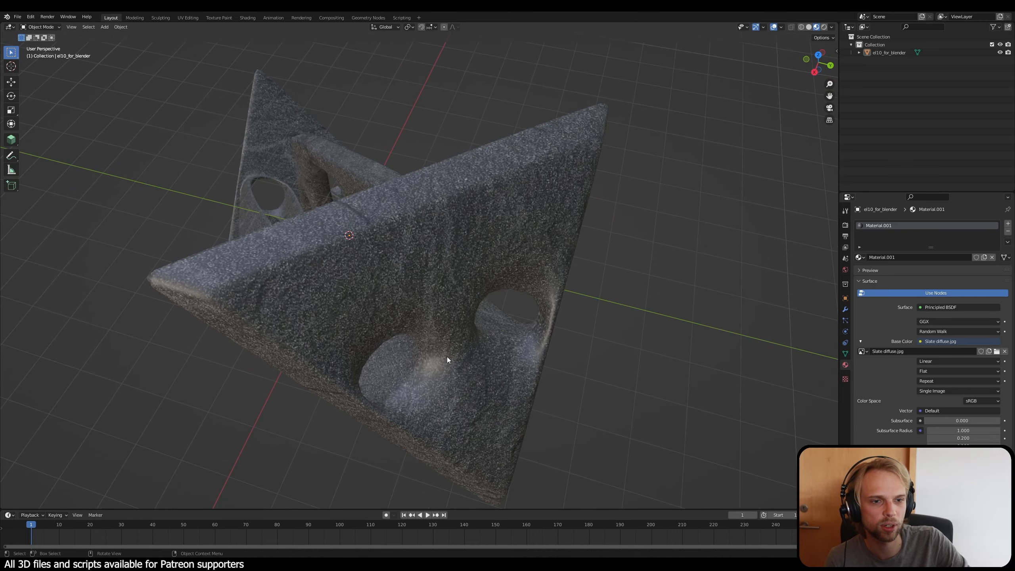
# Step: Examine the slate texture across the model's plates and struts, and look through the material's surface settings
pyautogui.moveTo(389, 332); pyautogui.dragTo(460, 362, button='middle')
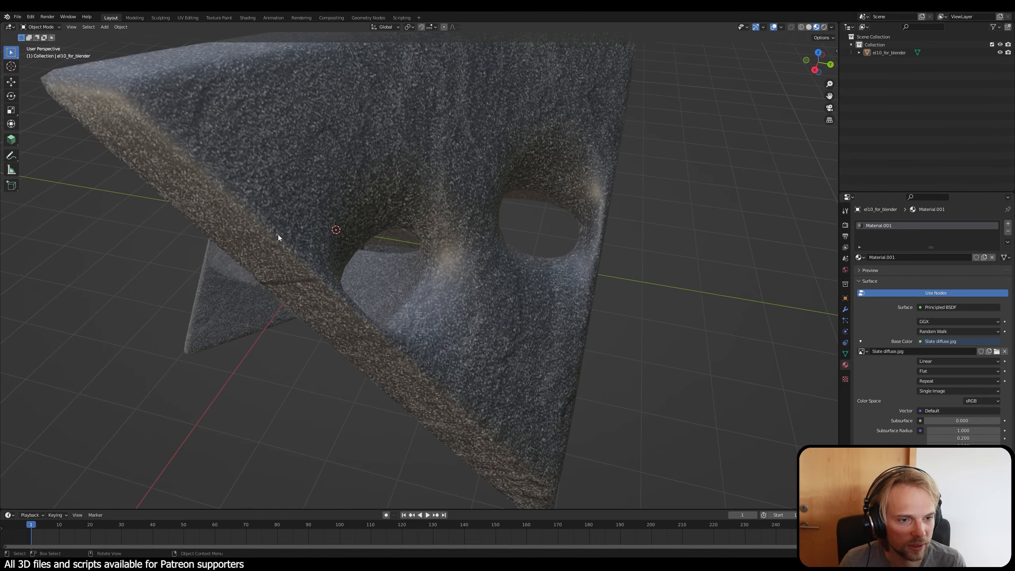
pyautogui.moveTo(465, 320); pyautogui.dragTo(287, 222, button='middle')
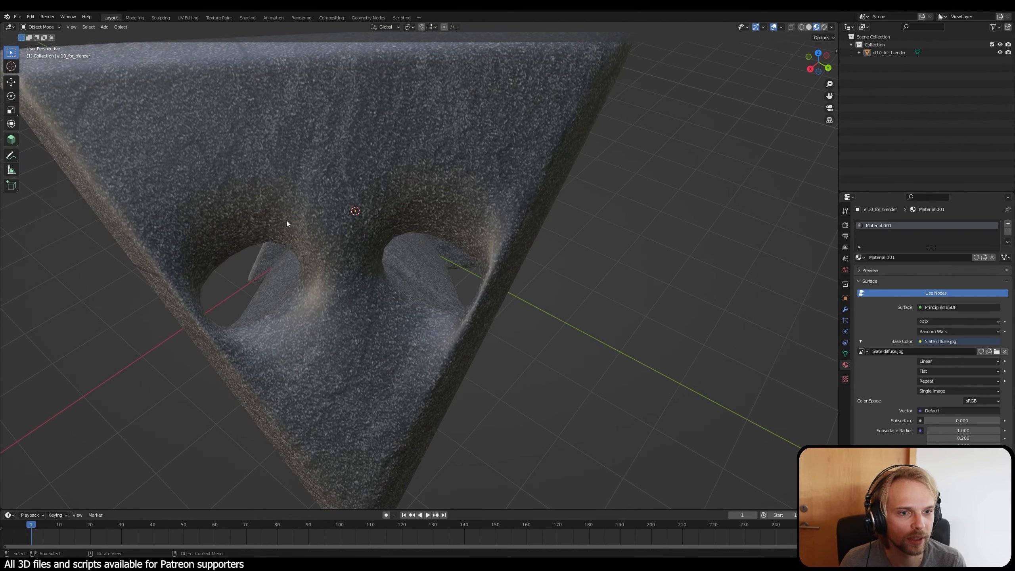
pyautogui.moveTo(371, 332); pyautogui.dragTo(541, 334, button='middle')
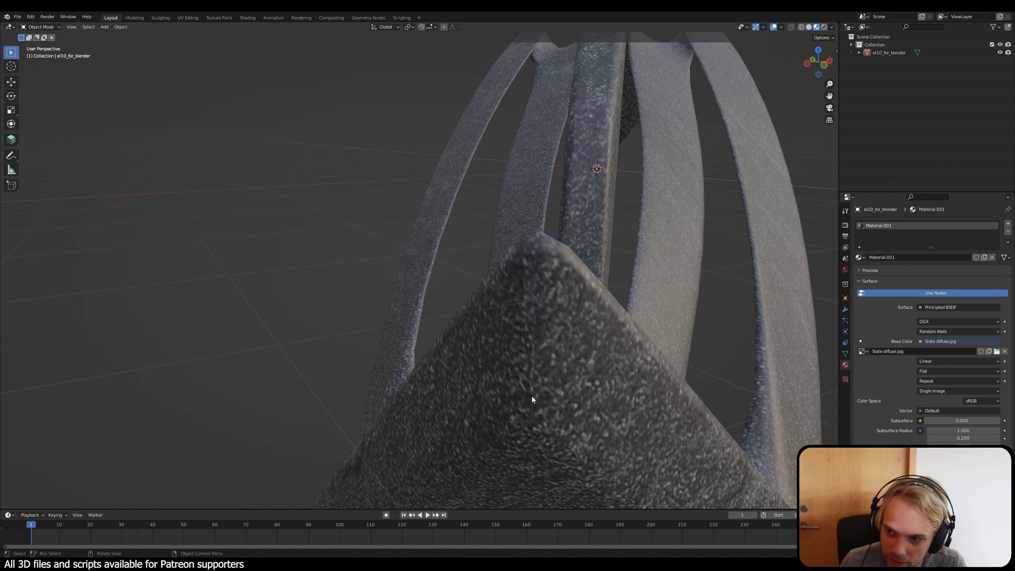
pyautogui.moveTo(525, 327); pyautogui.dragTo(504, 366, button='middle')
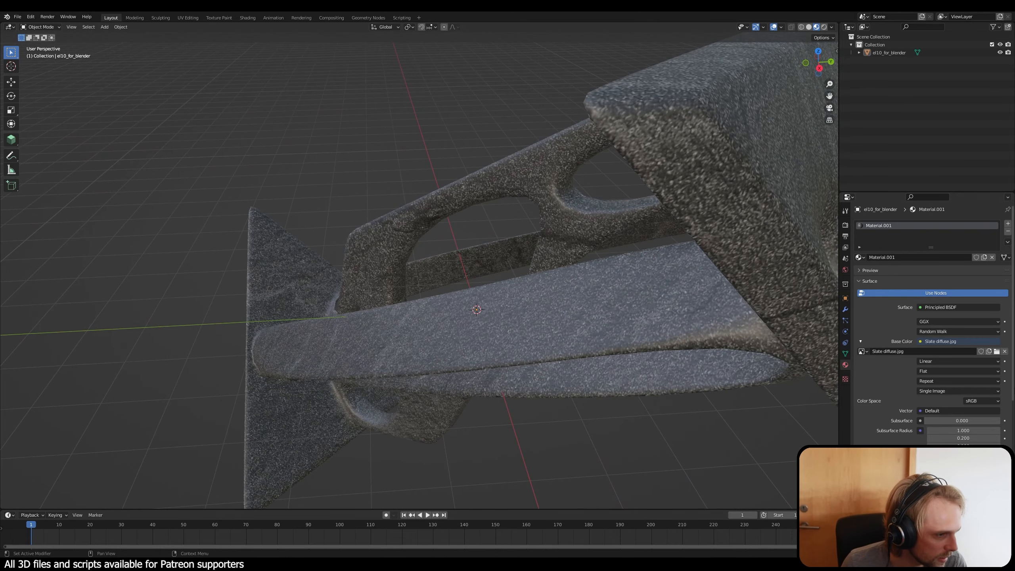
pyautogui.moveTo(1012, 391); pyautogui.dragTo(1012, 519)
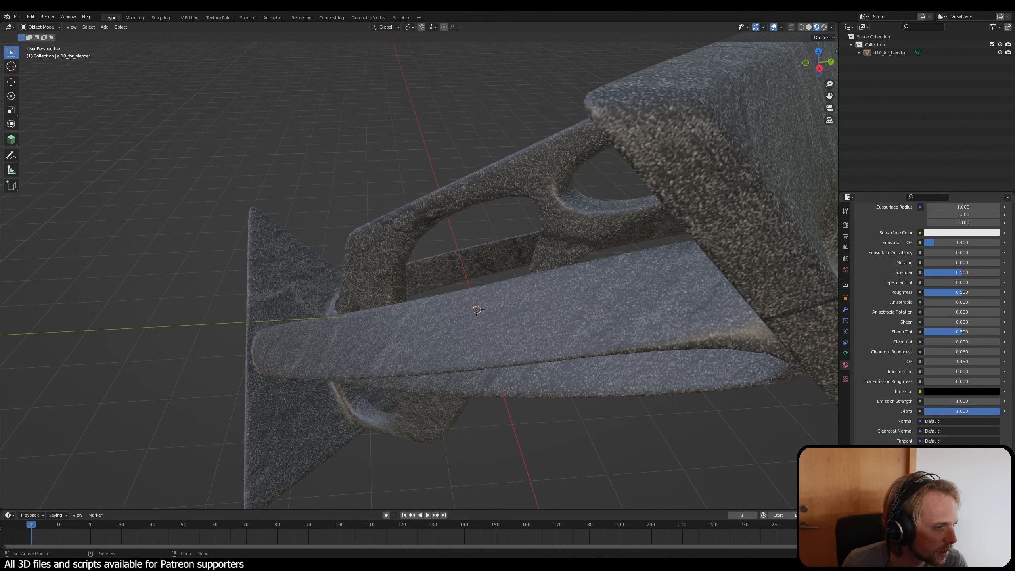
pyautogui.scroll(1, 927, 320)
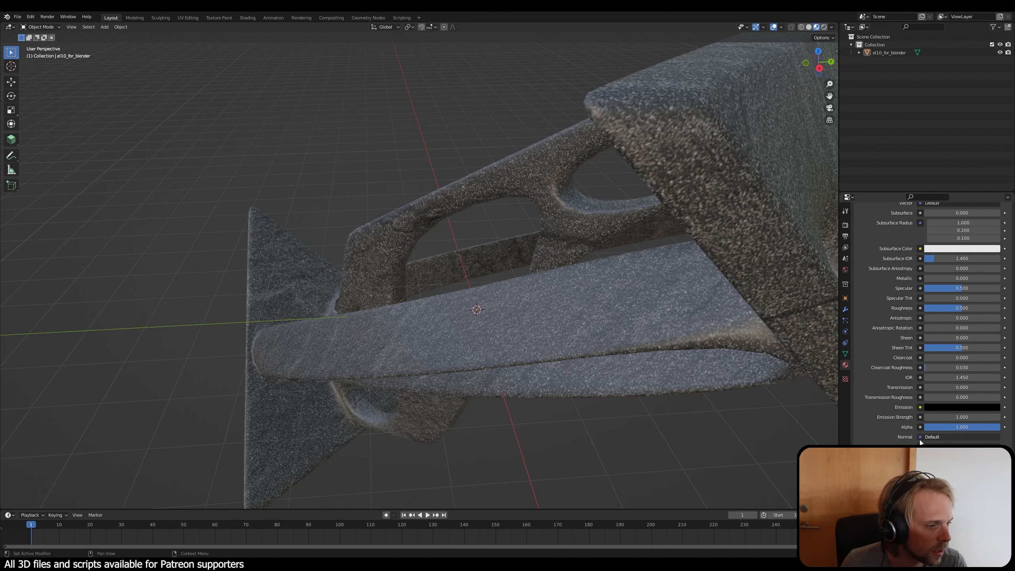
pyautogui.scroll(2, 887, 437)
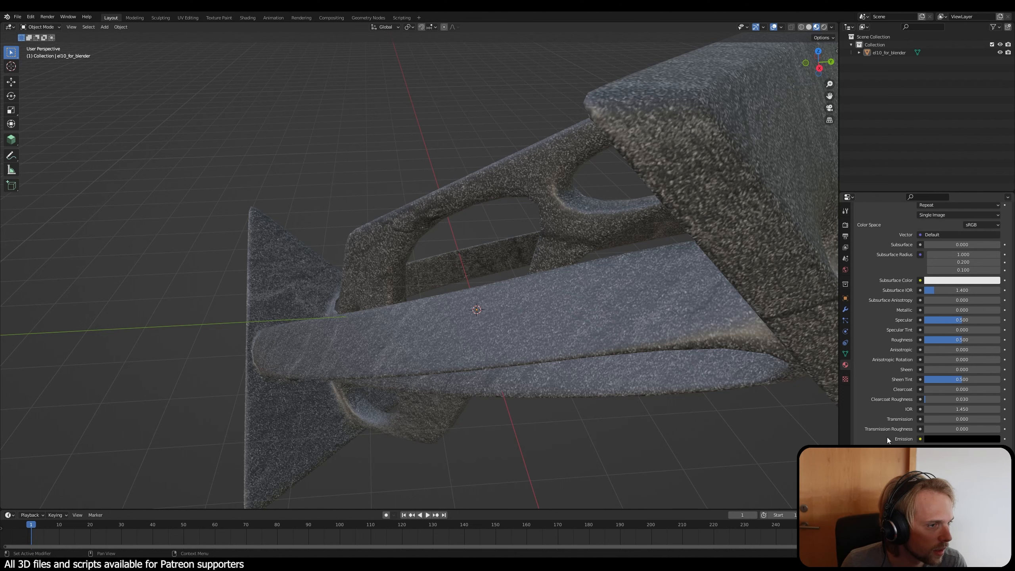
pyautogui.scroll(2, 887, 437)
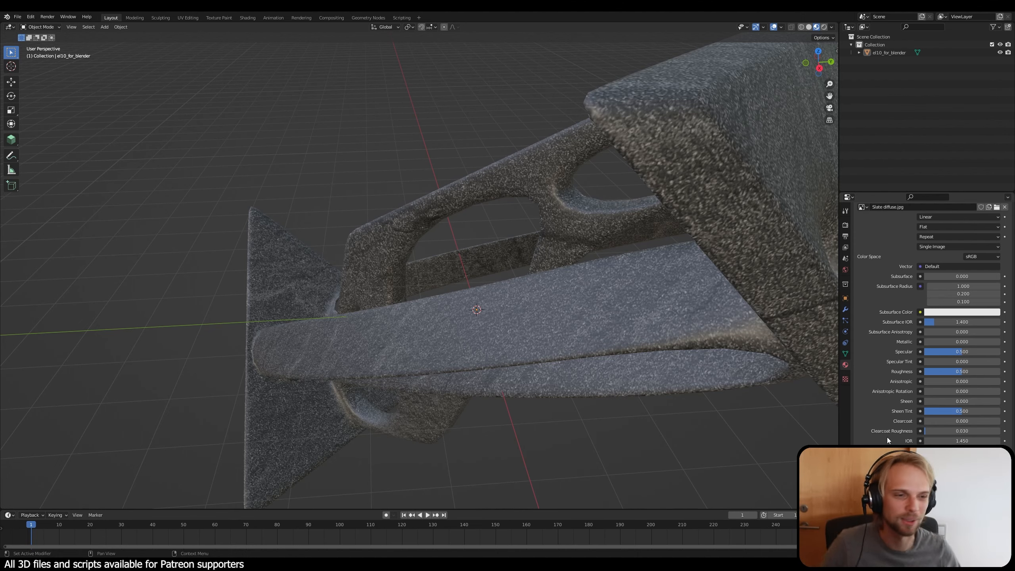
pyautogui.moveTo(560, 282); pyautogui.dragTo(595, 305, button='middle')
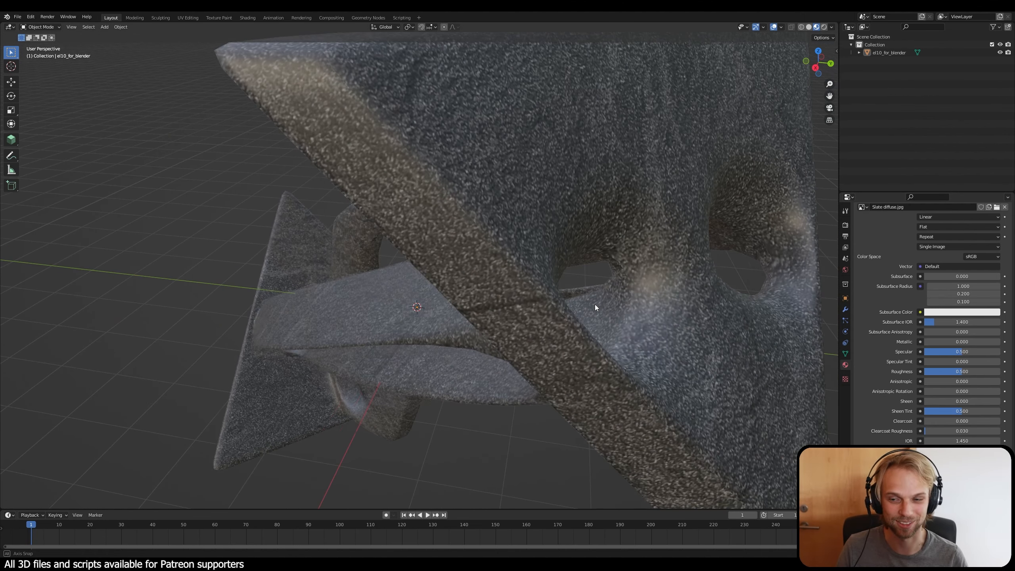
pyautogui.scroll(-3, 567, 301)
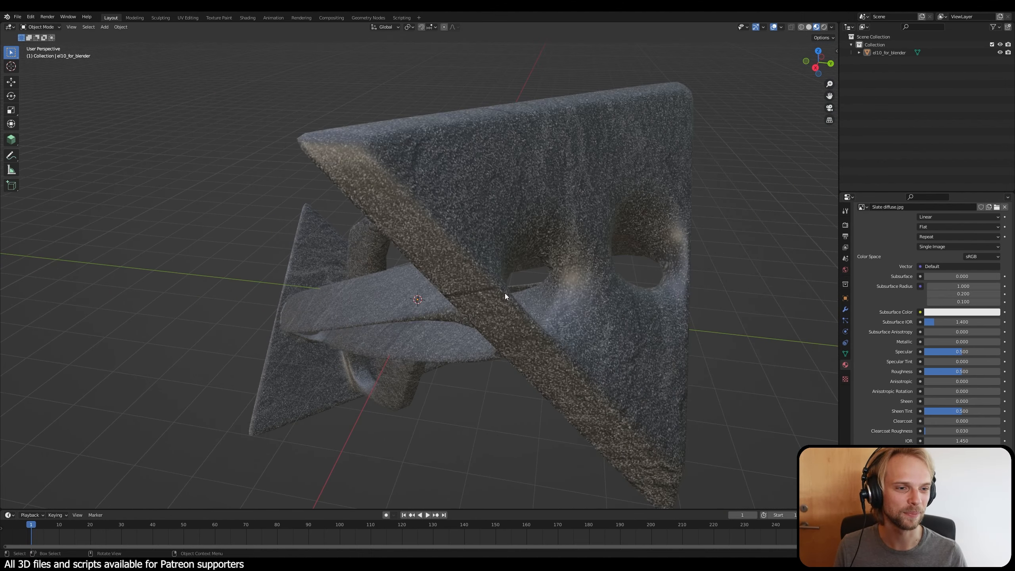
pyautogui.moveTo(505, 294); pyautogui.dragTo(534, 270, button='middle')
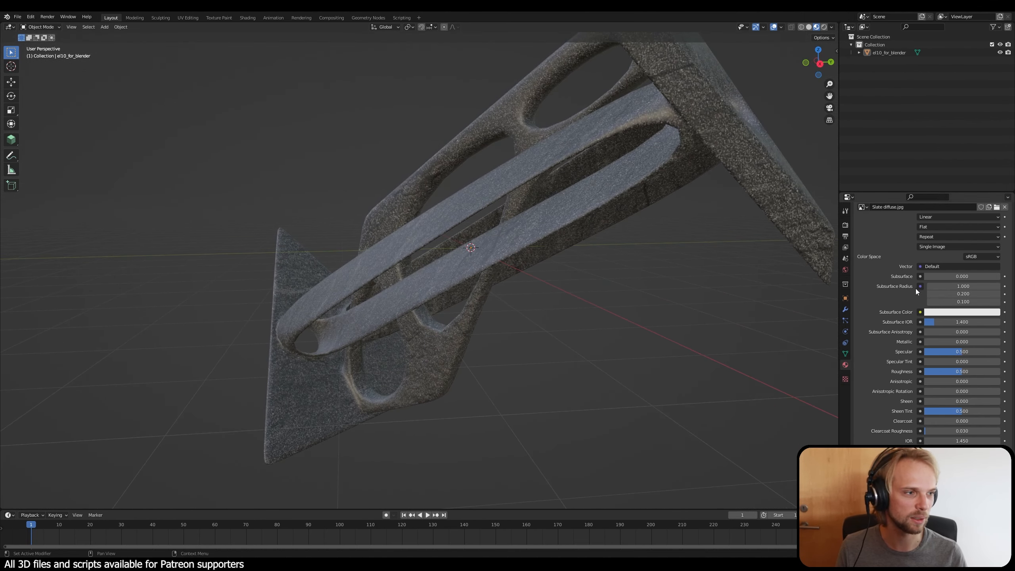
# Step: Replace the base colour image texture with "Parketas_diffuse copy.jpg" from the Parketas folder of the Textures library
pyautogui.scroll(4, 927, 288)
pyautogui.click(998, 270)
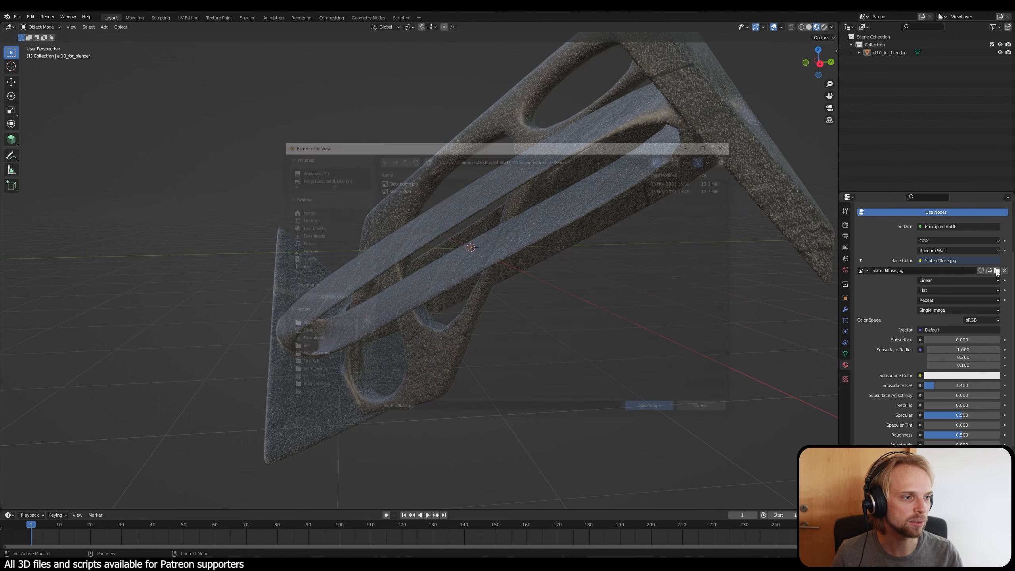
pyautogui.click(402, 158)
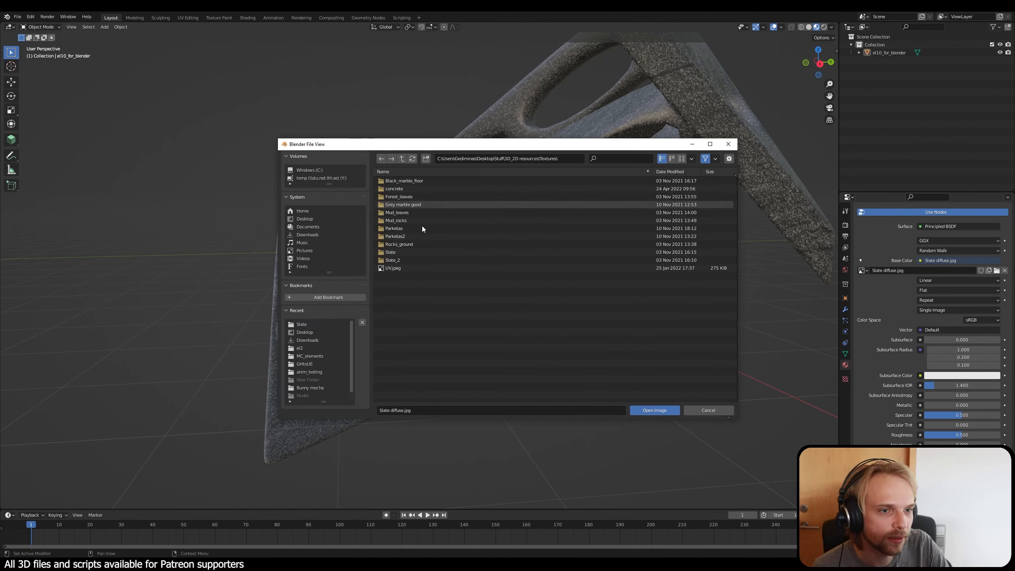
pyautogui.click(411, 230)
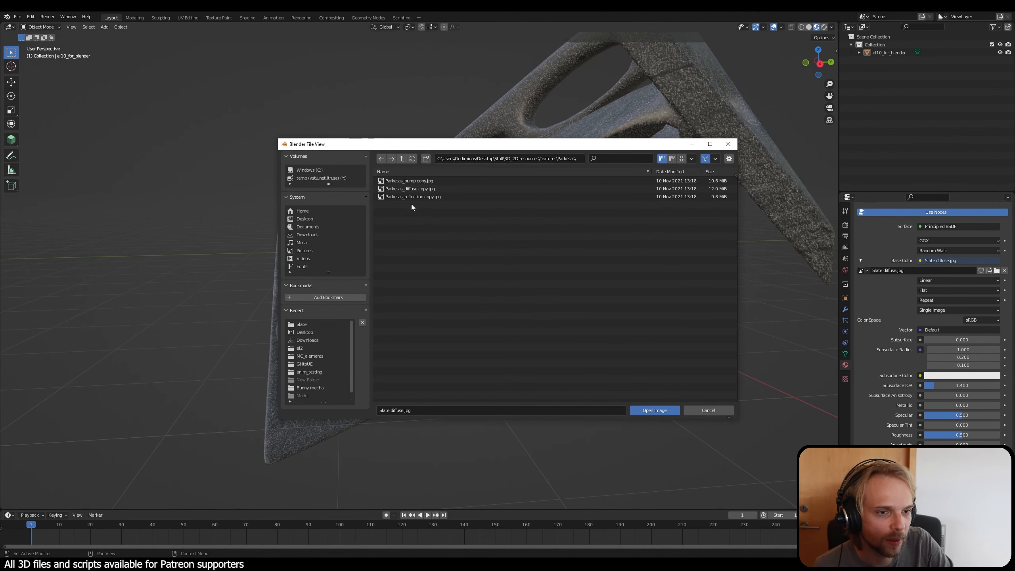
pyautogui.click(424, 189)
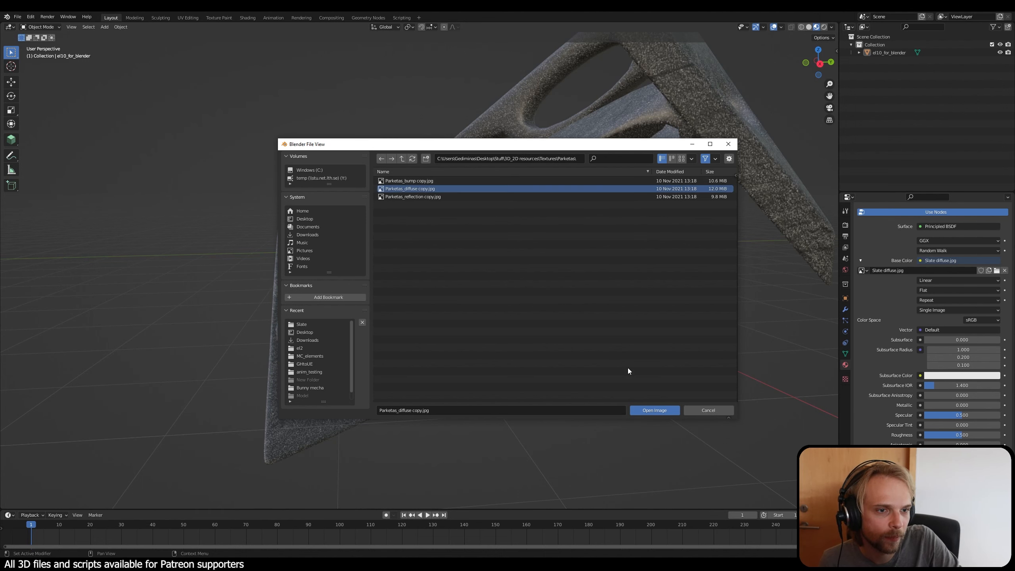
pyautogui.click(654, 411)
# Step: Check the wood texture's grain on the model, switch to the UV Editing workspace and show its 3D view in Material Preview shading
pyautogui.moveTo(654, 403); pyautogui.dragTo(539, 364, button='middle')
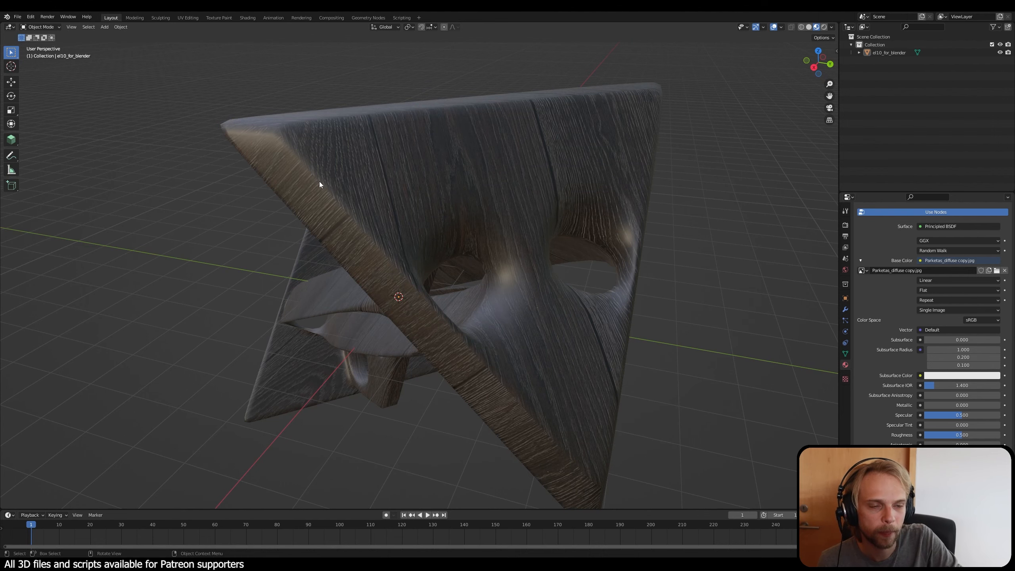
pyautogui.moveTo(465, 352); pyautogui.dragTo(532, 371, button='middle')
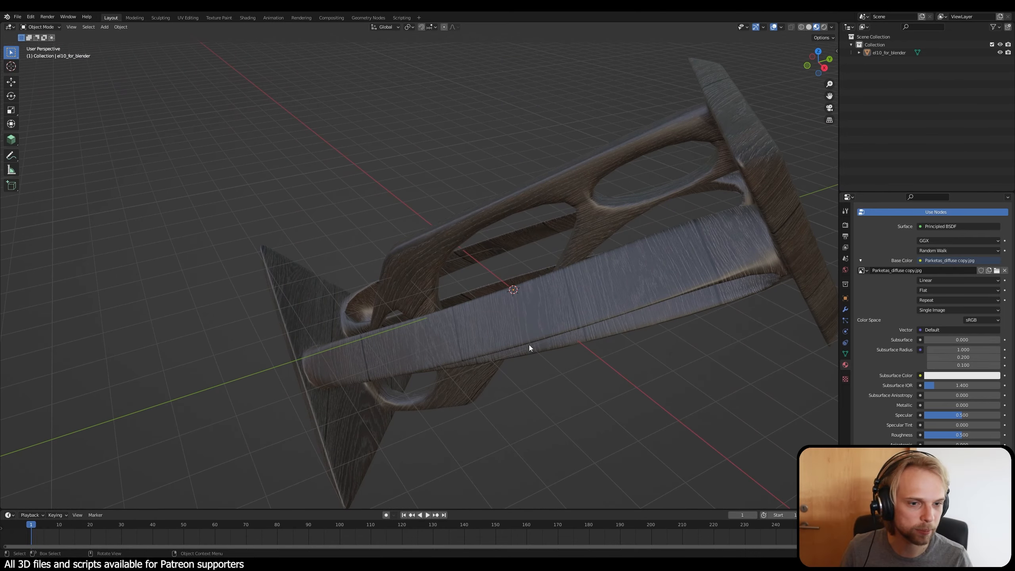
pyautogui.scroll(2, 529, 334)
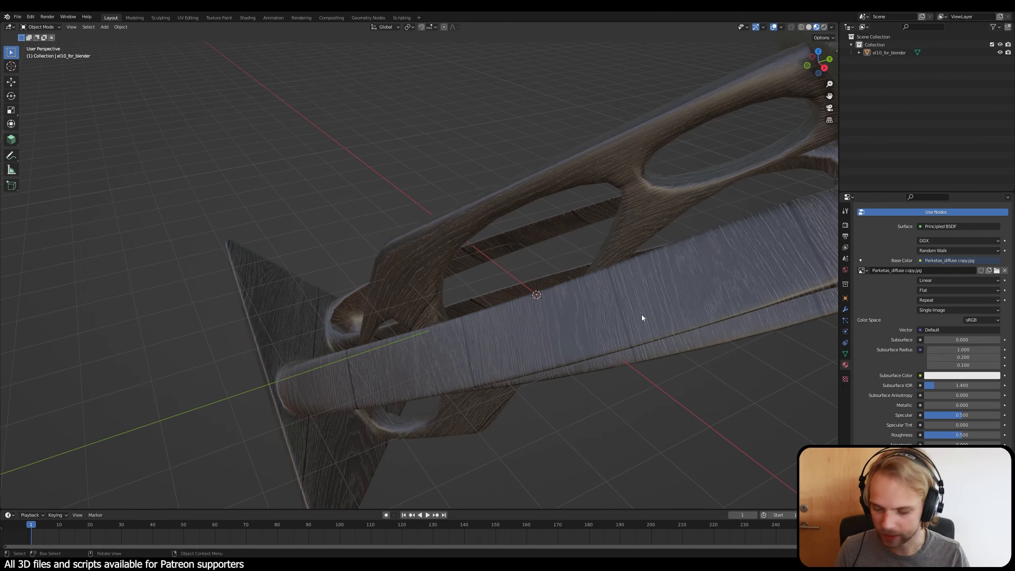
pyautogui.moveTo(641, 315); pyautogui.dragTo(481, 268, button='middle')
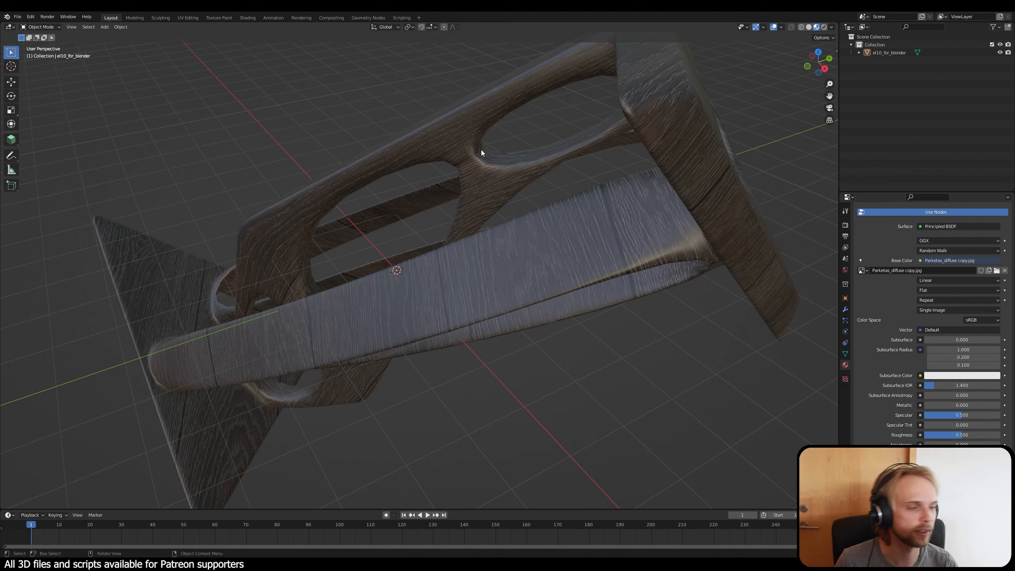
pyautogui.click(184, 18)
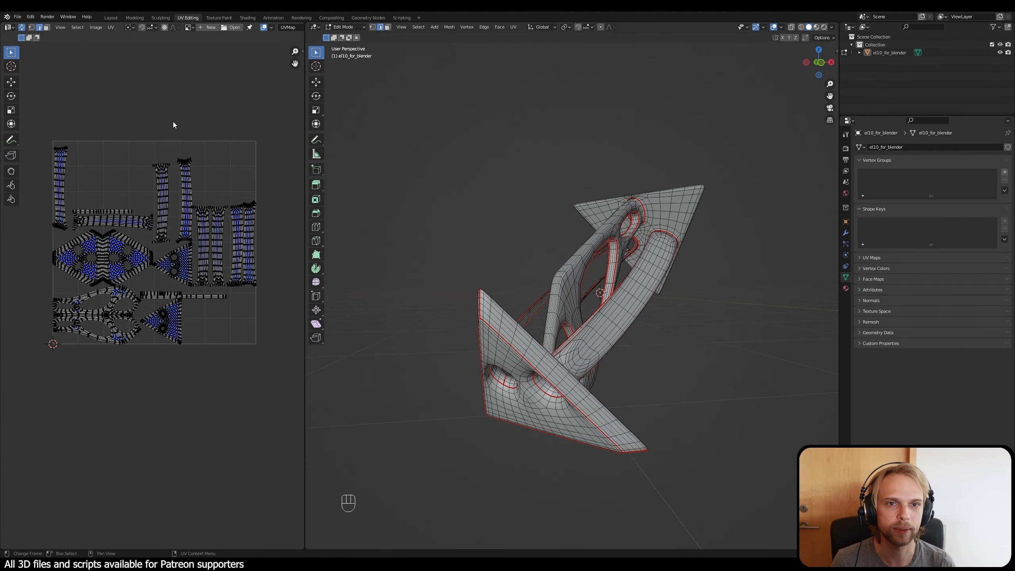
pyautogui.moveTo(117, 283); pyautogui.dragTo(124, 286, button='middle')
pyautogui.click(817, 27)
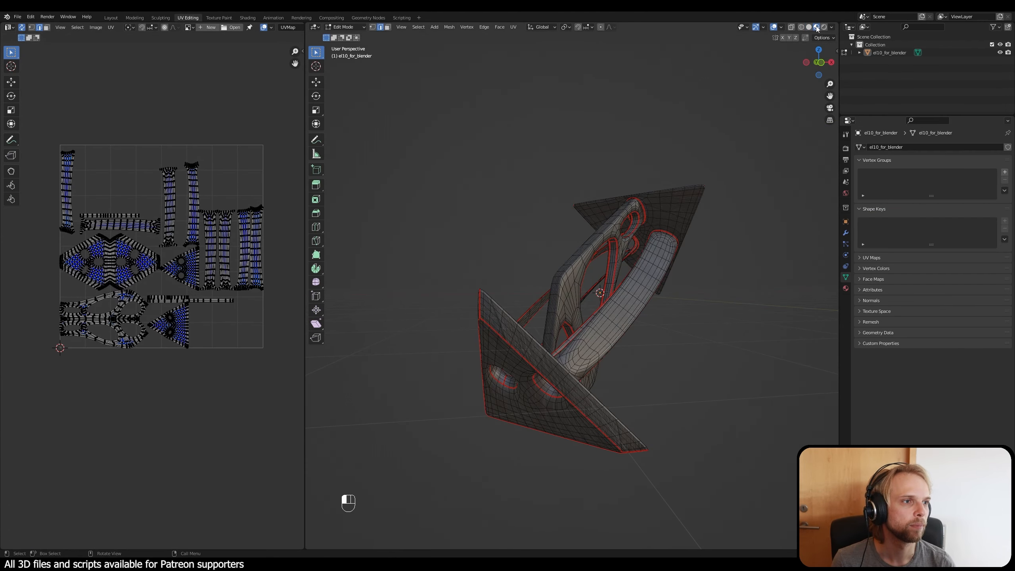
# Step: Try to pick out the UV islands of the triangular end plates with linked selection, clearing the selection after each attempt
pyautogui.moveTo(595, 253); pyautogui.dragTo(573, 240, button='middle')
pyautogui.moveTo(600, 251); pyautogui.dragTo(554, 265, button='middle')
pyautogui.scroll(1, 620, 224)
pyautogui.click(521, 479)
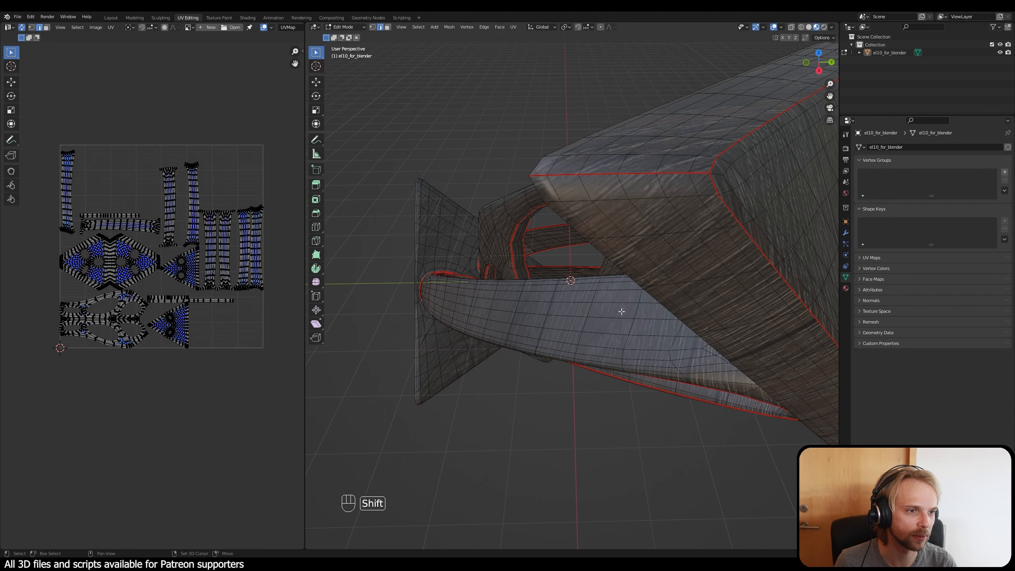
pyautogui.keyDown('shift'); pyautogui.moveTo(623, 312); pyautogui.dragTo(562, 313, button='middle'); pyautogui.keyUp('shift')
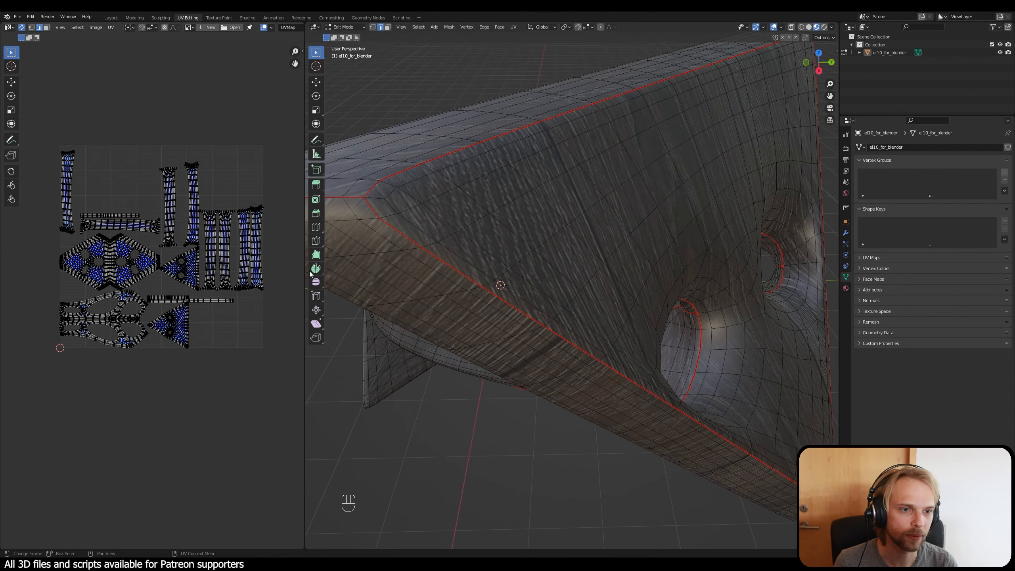
pyautogui.press('l')
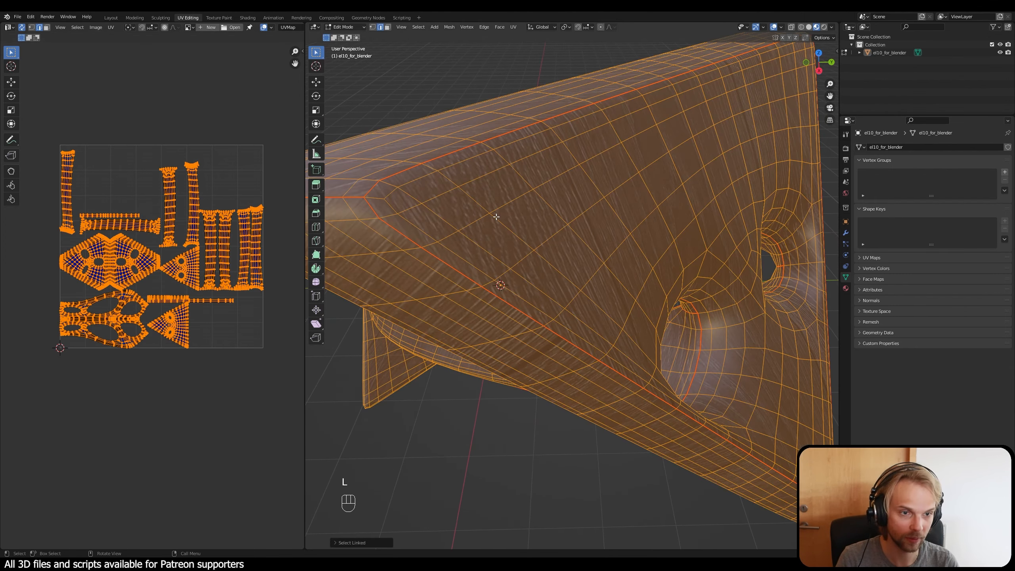
pyautogui.click(520, 470)
pyautogui.press('l')
pyautogui.press('l')
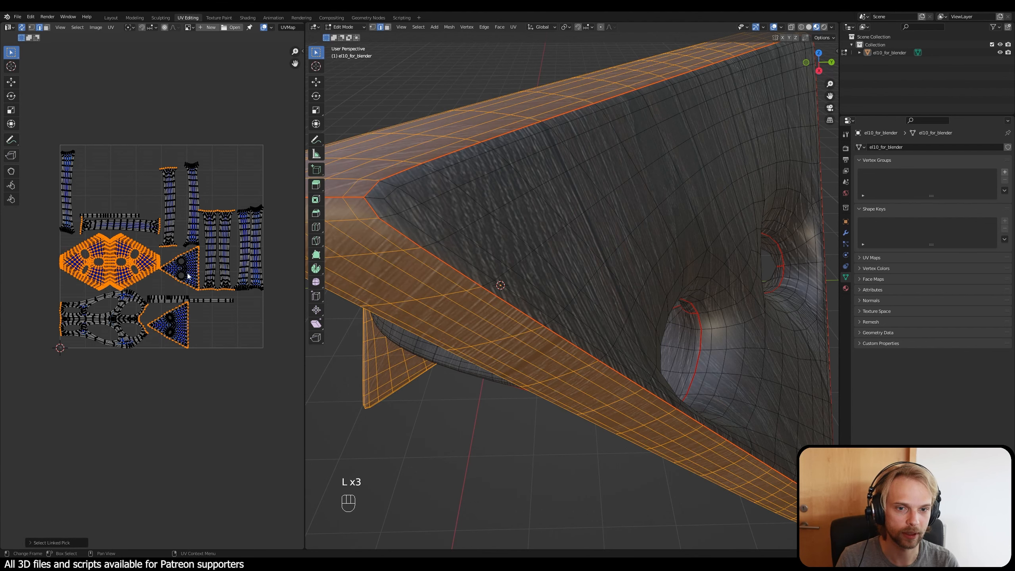
pyautogui.press('l')
pyautogui.press('l')
pyautogui.click(235, 420)
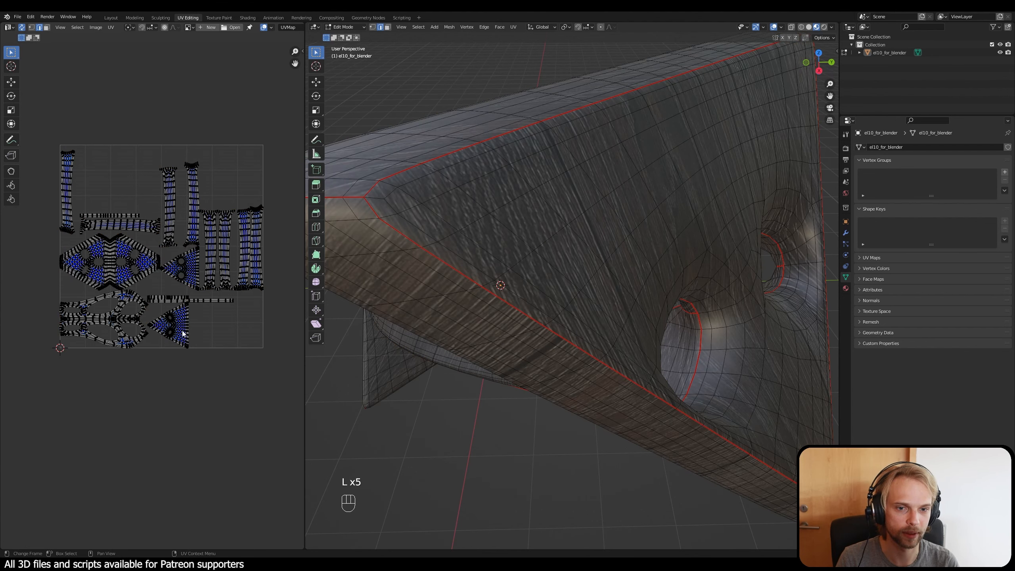
pyautogui.press('l')
pyautogui.click(190, 350)
pyautogui.scroll(5, 189, 350)
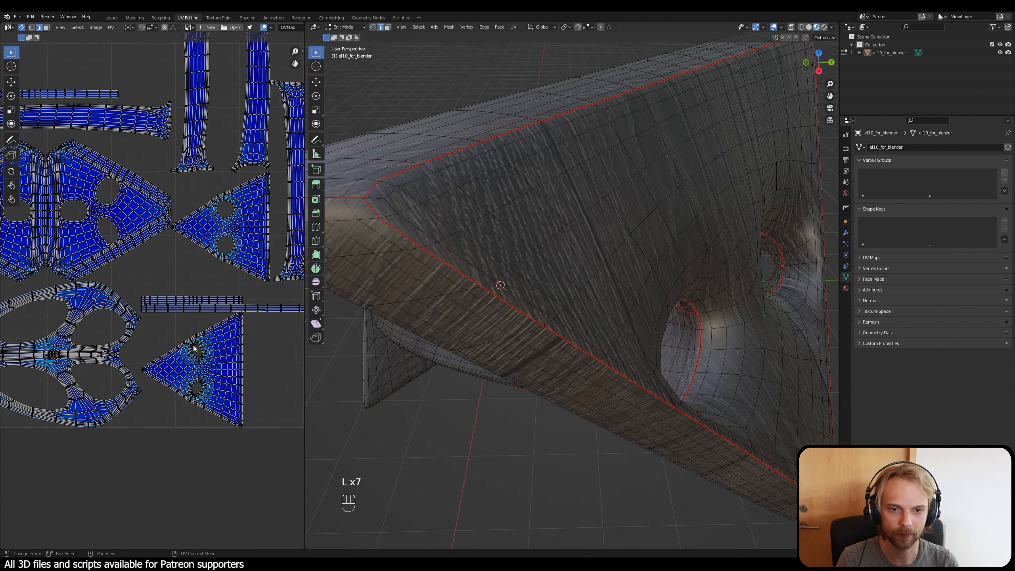
pyautogui.press('l')
pyautogui.click(223, 424)
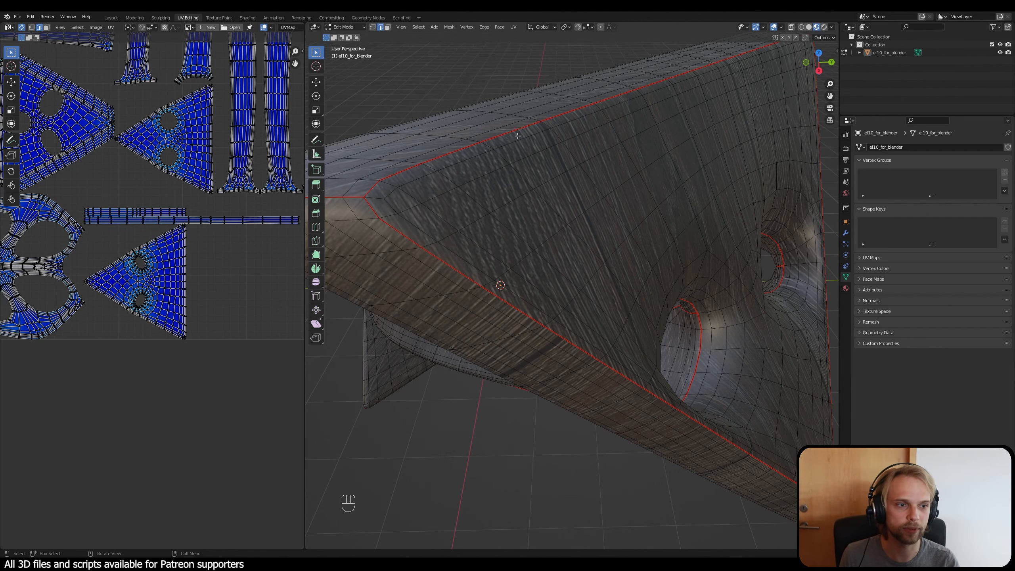
# Step: Select the lower triangular UV island of the end plate with the two holes, try moving it, and switch to face selection
pyautogui.moveTo(556, 264)
pyautogui.mouseDown(button='middle')
pyautogui.moveTo(548, 282)
pyautogui.moveTo(539, 275)
pyautogui.mouseUp(button='middle')
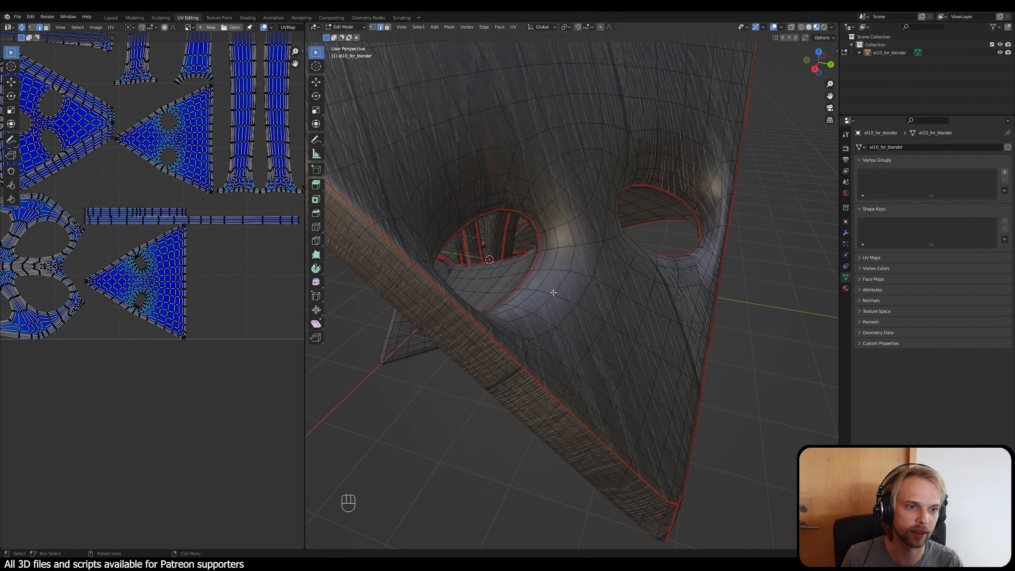
pyautogui.moveTo(179, 291); pyautogui.dragTo(188, 298, button='middle')
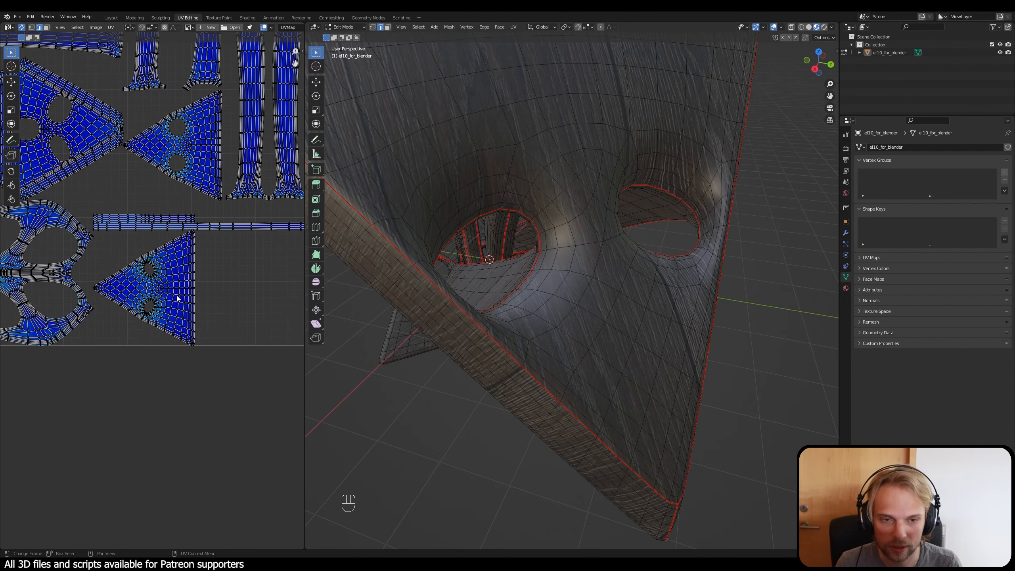
pyautogui.press('l')
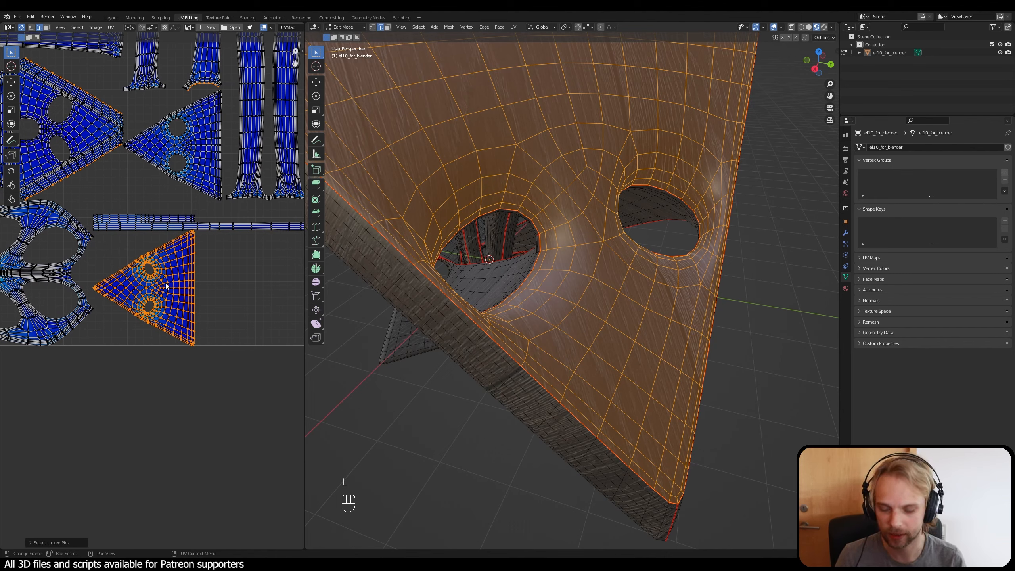
pyautogui.press('g')
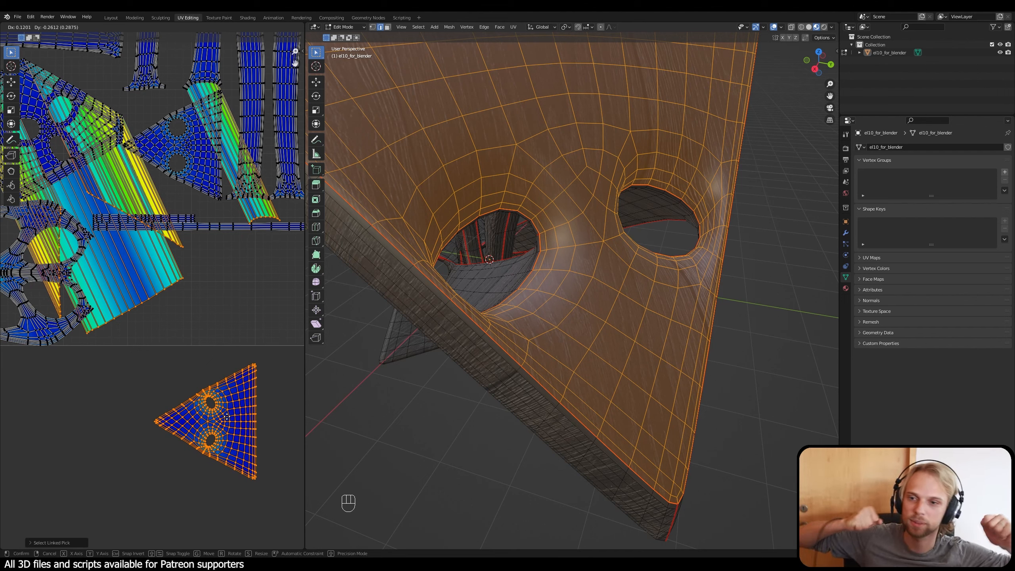
pyautogui.rightClick(227, 417)
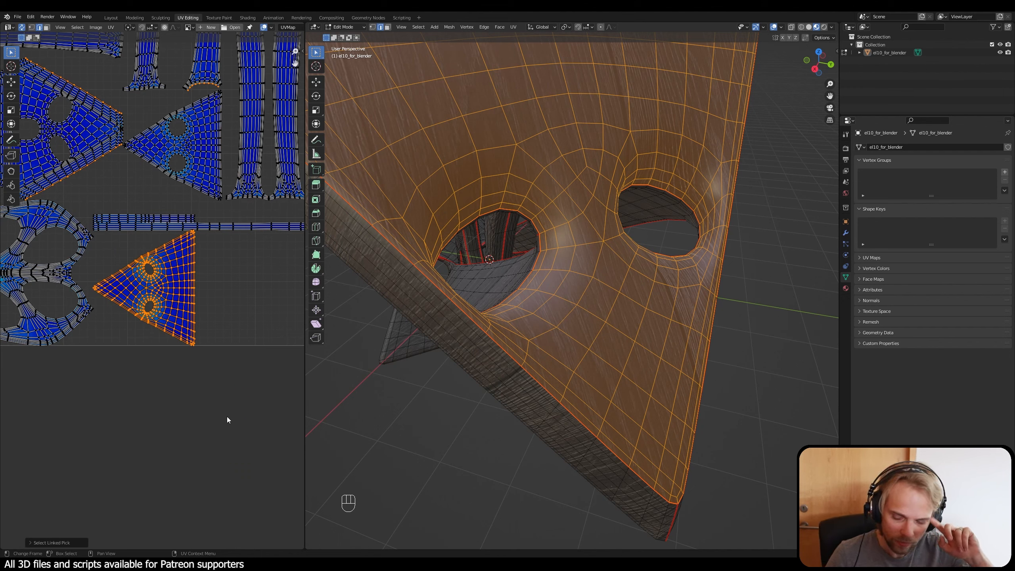
pyautogui.press('3')
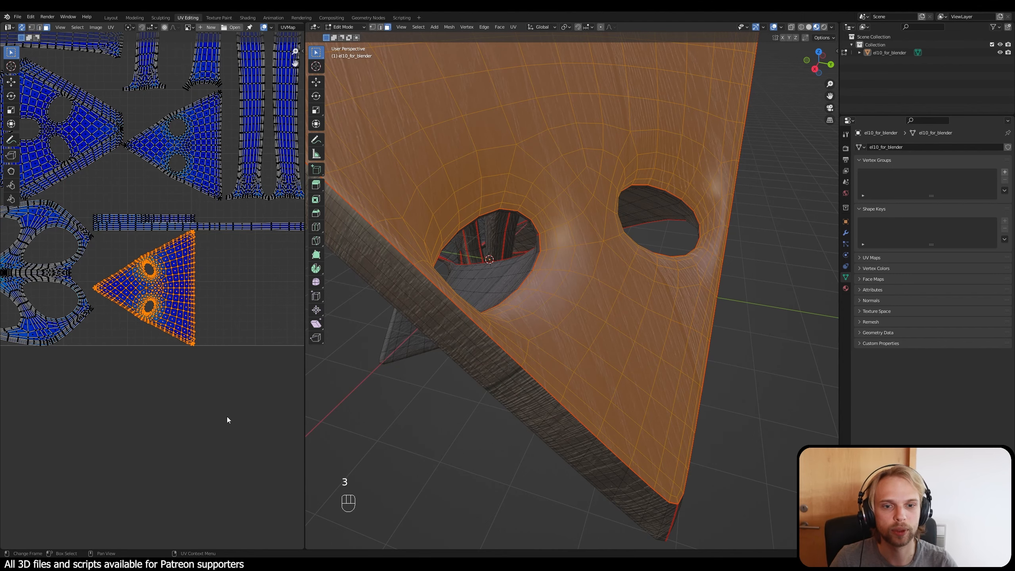
pyautogui.press('KP_Decimal')
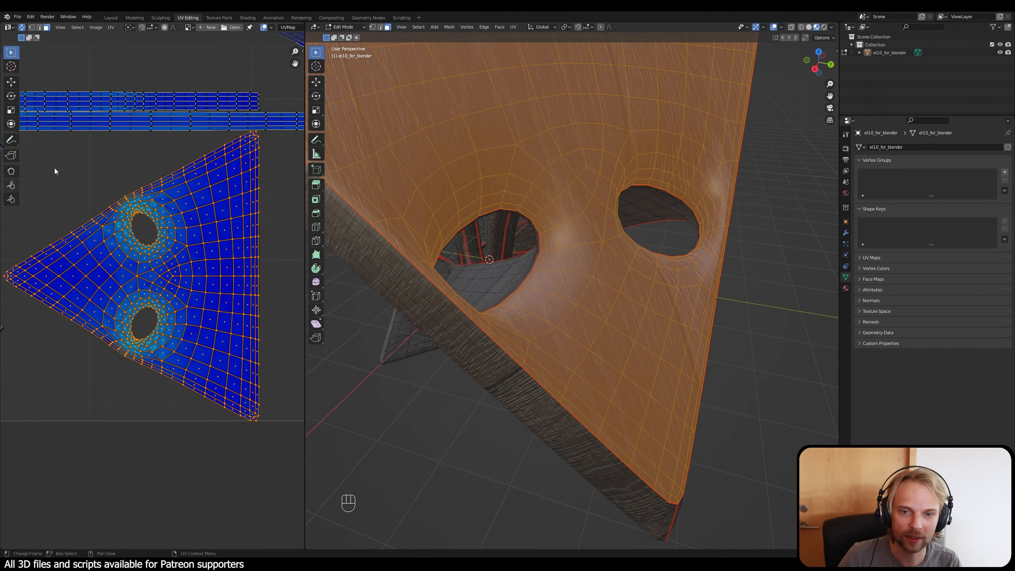
# Step: Move the two-hole triangular end plate's UV island slightly away from its neighbours and rotate it about 90 degrees, leaving nothing selected
pyautogui.press('Home')
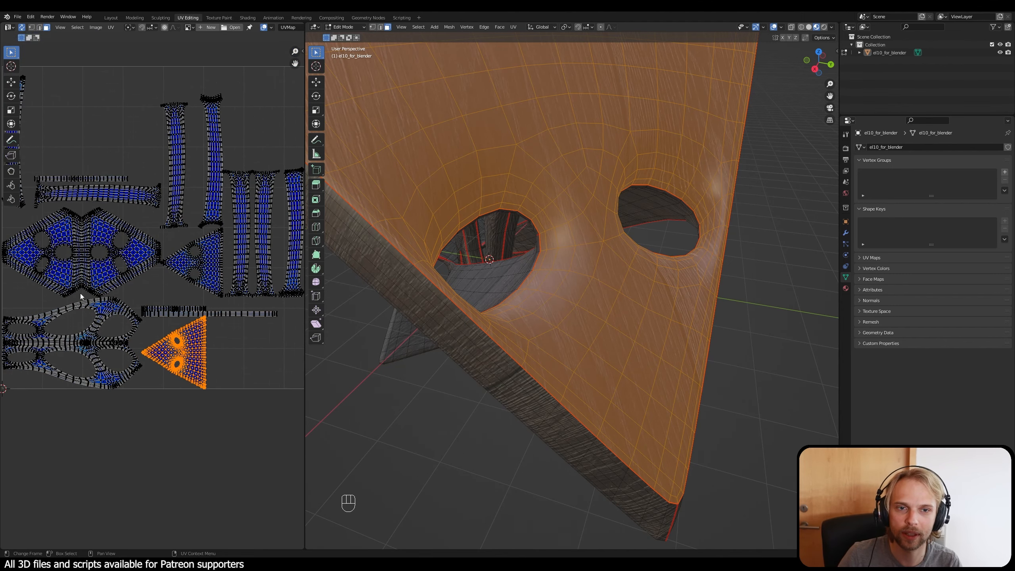
pyautogui.moveTo(196, 338); pyautogui.dragTo(194, 281, button='middle')
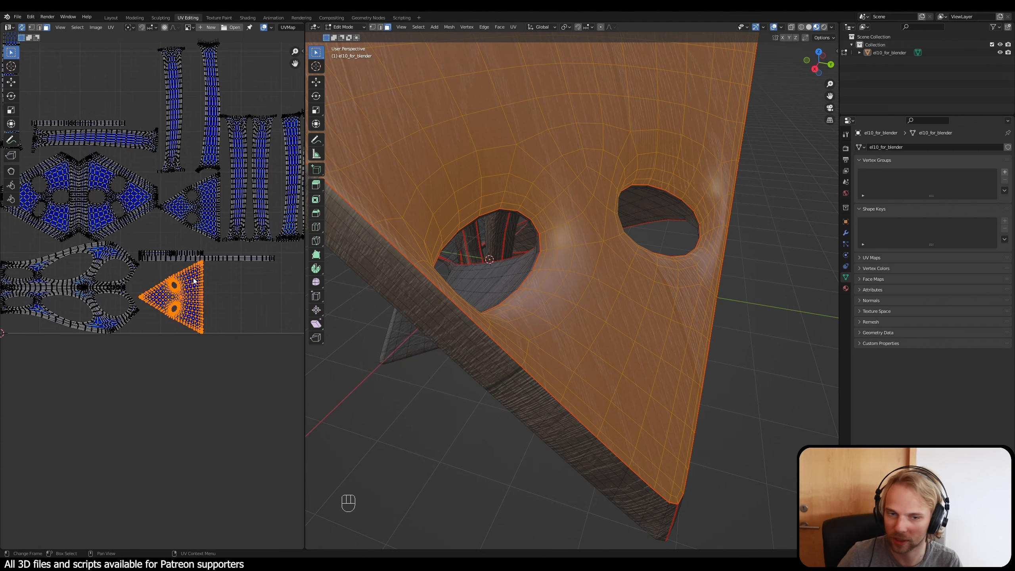
pyautogui.press('g')
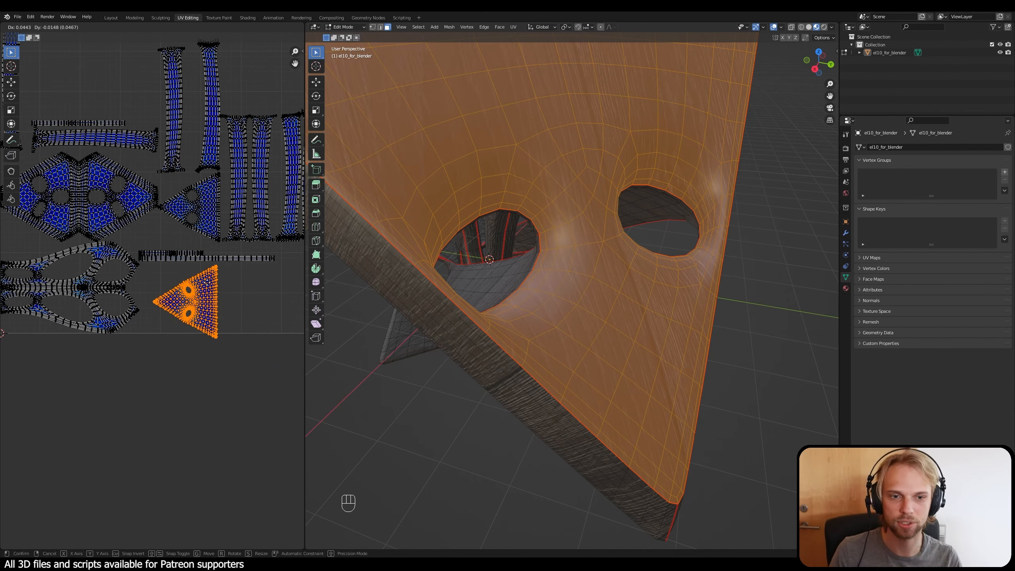
pyautogui.click(203, 289)
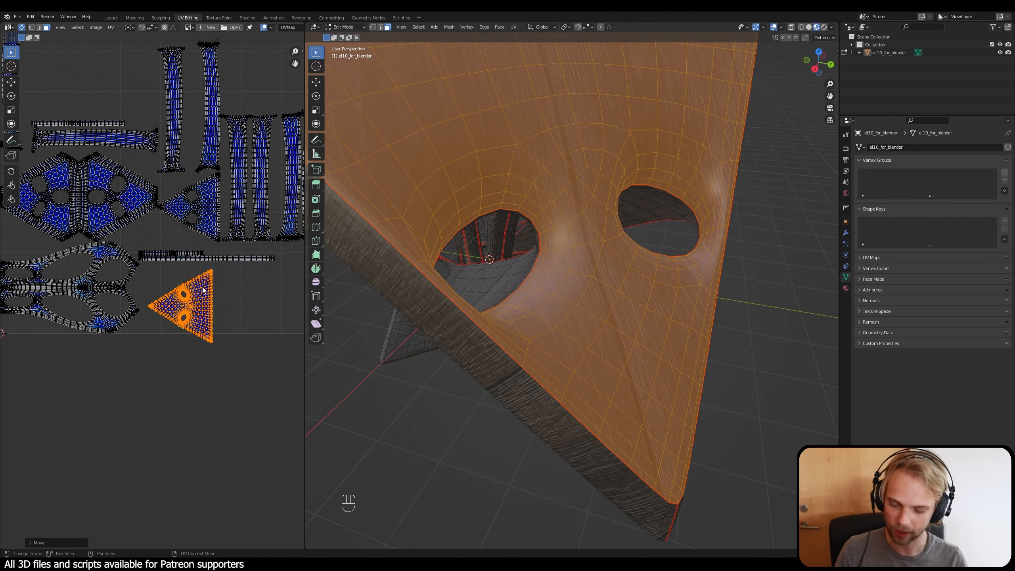
pyautogui.press('r')
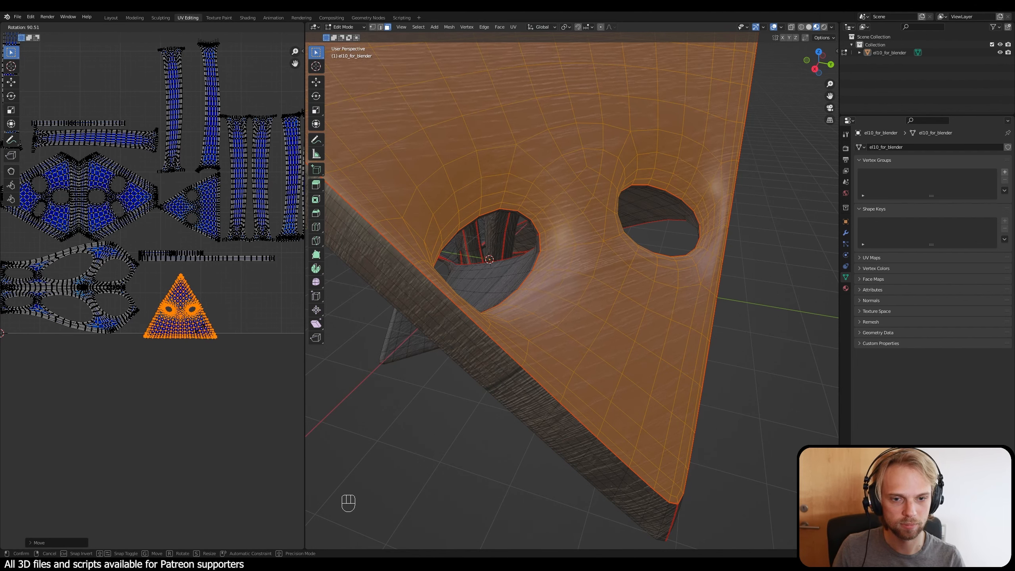
pyautogui.click(241, 316)
pyautogui.click(243, 313)
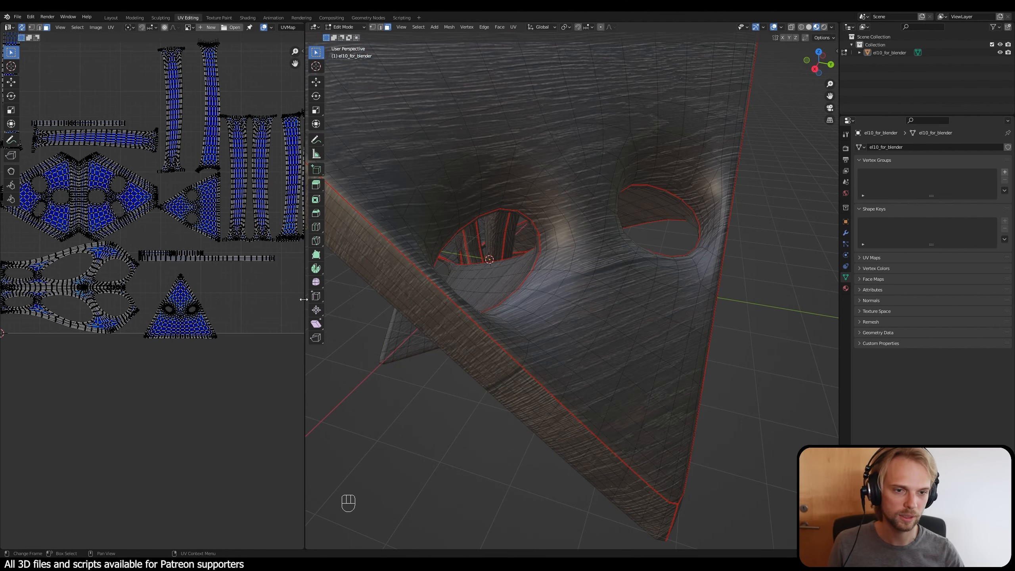
# Step: Enlarge the UV editor and use linked selection to check which end plate the rotated triangular island covers, clearing the selection
pyautogui.moveTo(304, 299); pyautogui.dragTo(477, 299)
pyautogui.scroll(-8, 652, 281)
pyautogui.moveTo(647, 280); pyautogui.dragTo(673, 275, button='middle')
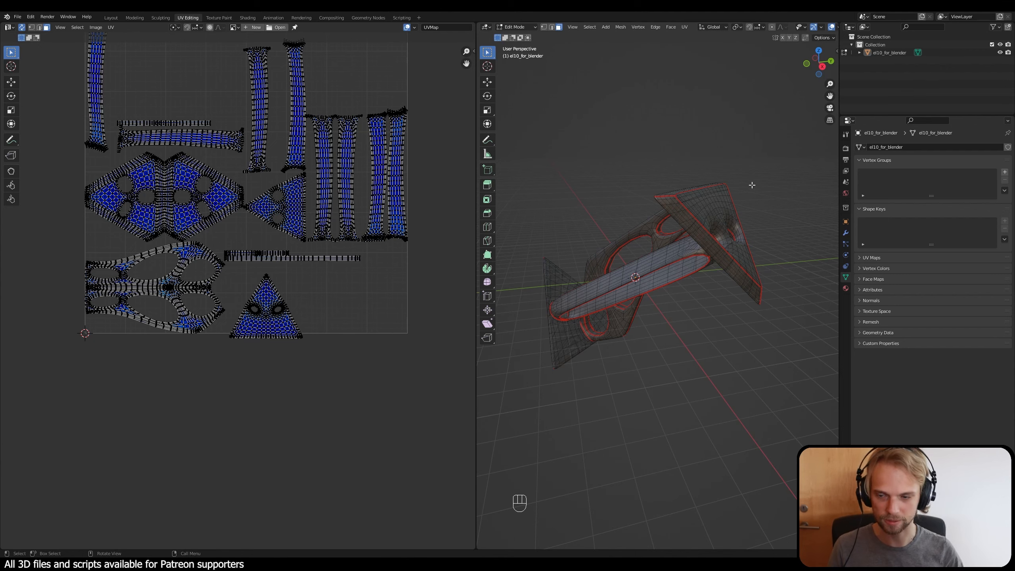
pyautogui.scroll(4, 229, 172)
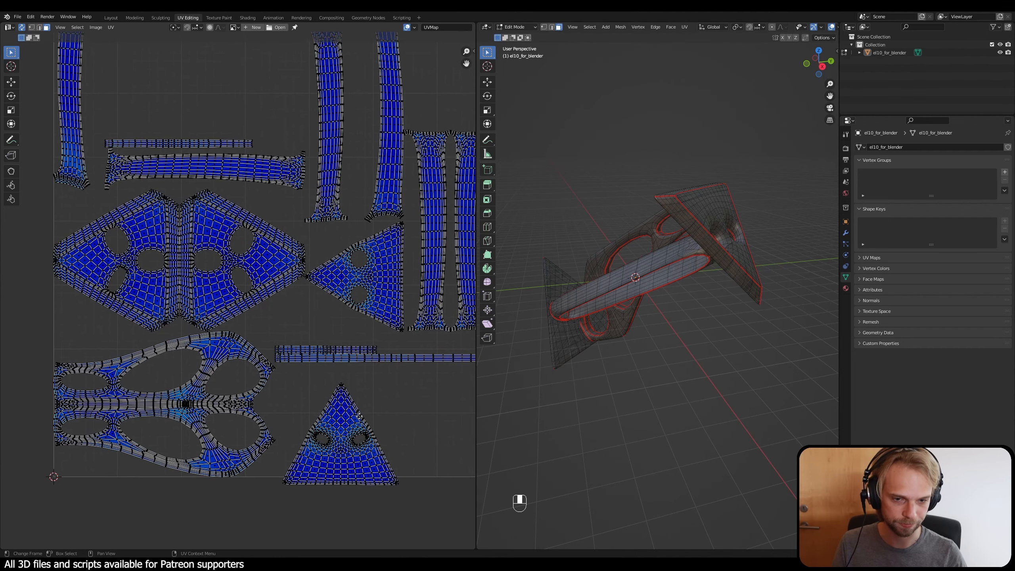
pyautogui.moveTo(360, 416); pyautogui.dragTo(358, 411, button='middle')
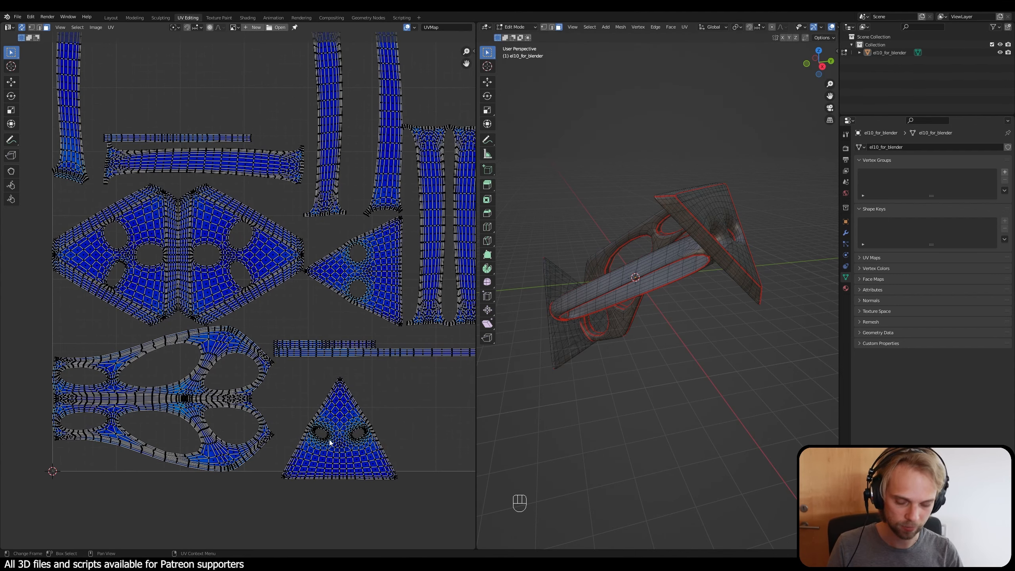
pyautogui.press('l')
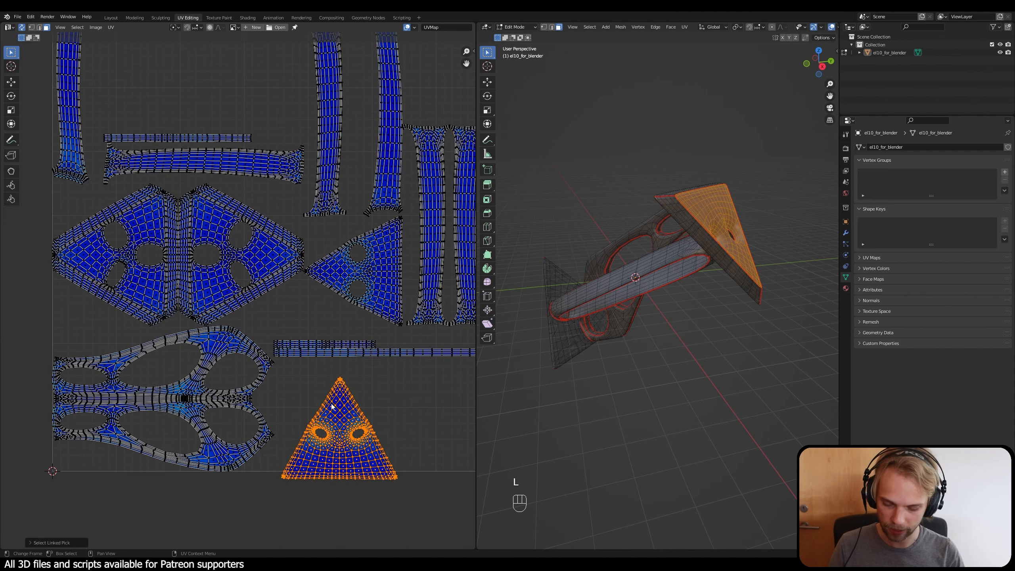
pyautogui.scroll(-1, 331, 395)
pyautogui.moveTo(356, 329); pyautogui.dragTo(347, 378, button='middle')
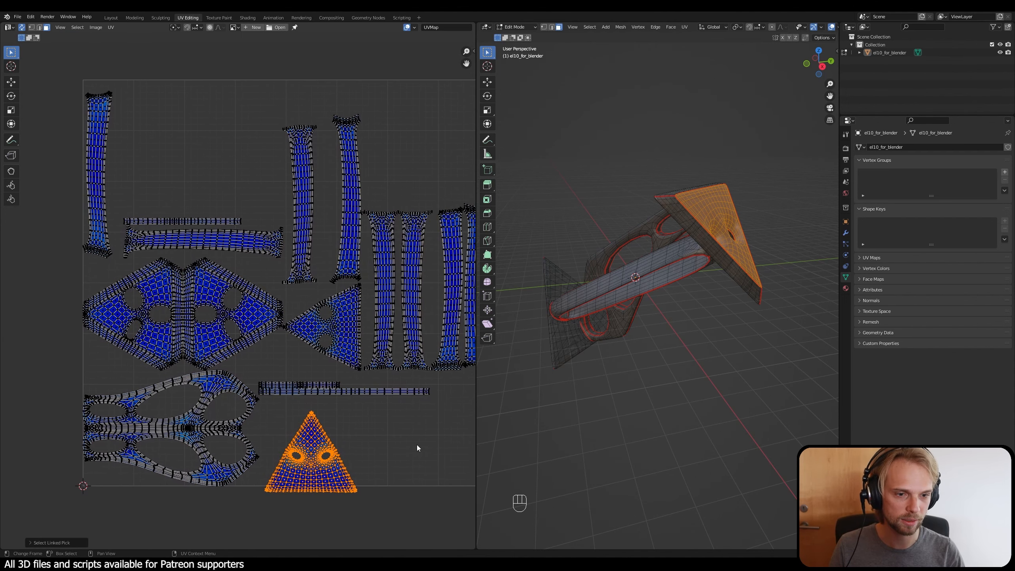
pyautogui.click(417, 444)
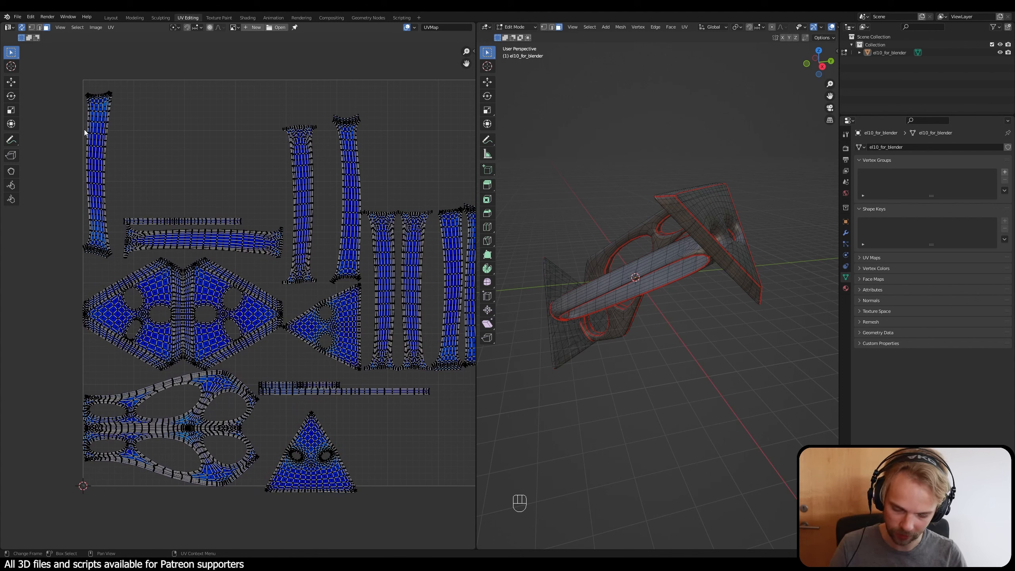
# Step: Select the strip-shaped UV island along the UV square's left edge and move it just outside that edge
pyautogui.press('g')
pyautogui.press('g')
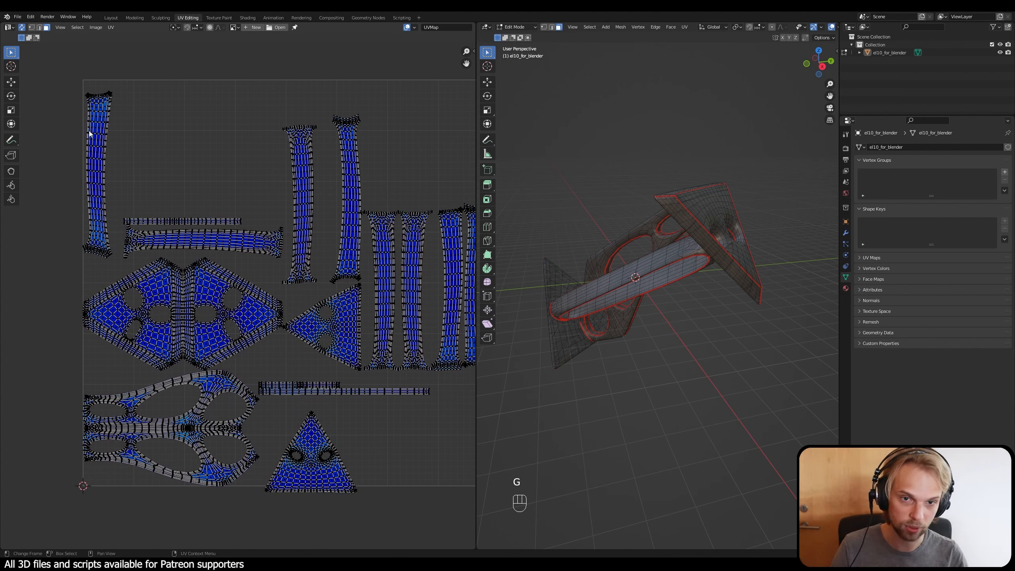
pyautogui.moveTo(159, 135); pyautogui.dragTo(213, 139, button='middle')
pyautogui.press('l')
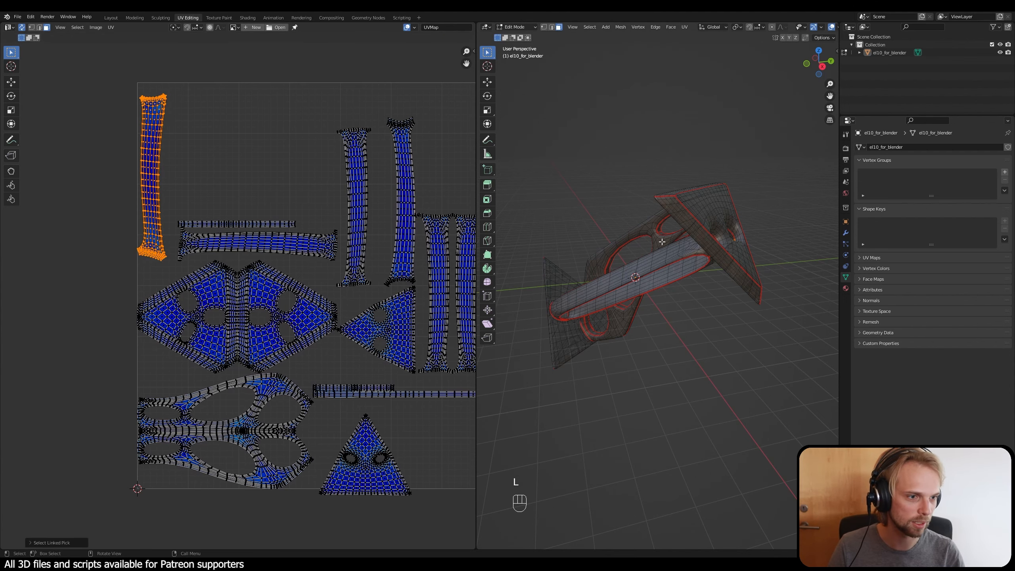
pyautogui.moveTo(608, 260); pyautogui.dragTo(637, 257, button='middle')
pyautogui.scroll(2, 638, 257)
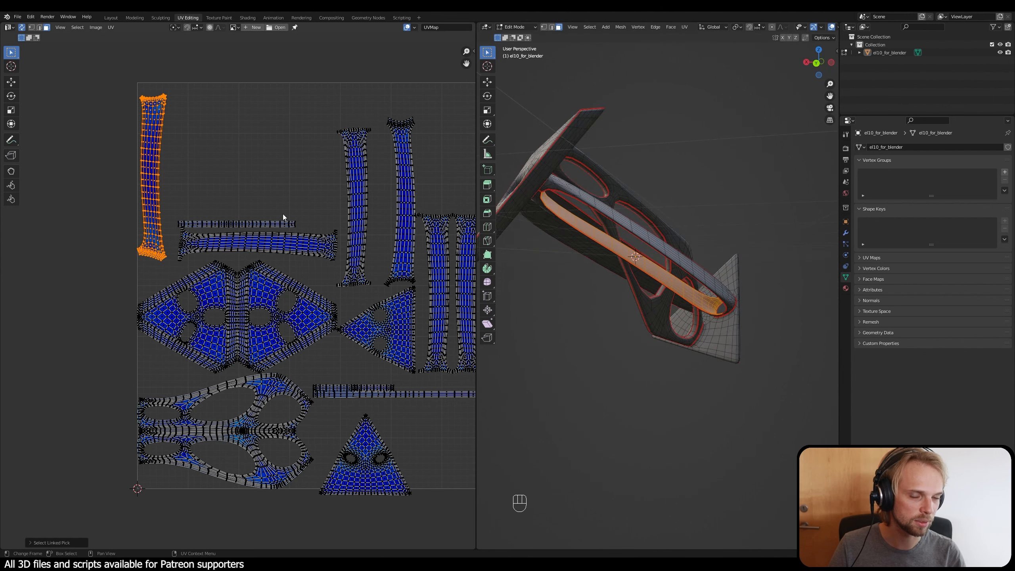
pyautogui.moveTo(227, 179); pyautogui.dragTo(328, 191, button='middle')
pyautogui.press('g')
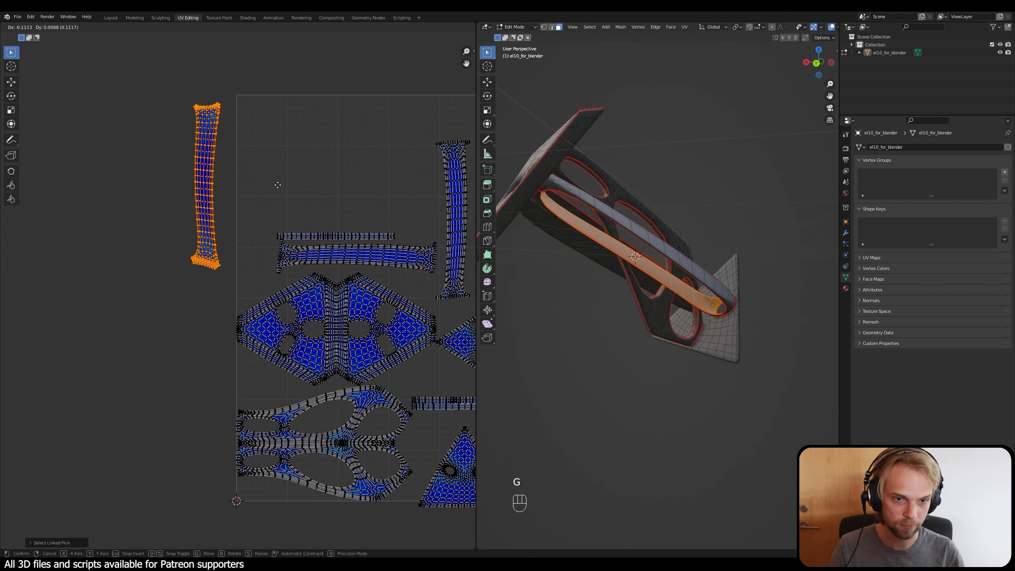
pyautogui.click(279, 190)
pyautogui.click(382, 199)
# Step: Select the beam's other strip island above the unrotated triangle and place it to the left of the set-aside strip
pyautogui.moveTo(401, 200); pyautogui.dragTo(316, 190, button='middle')
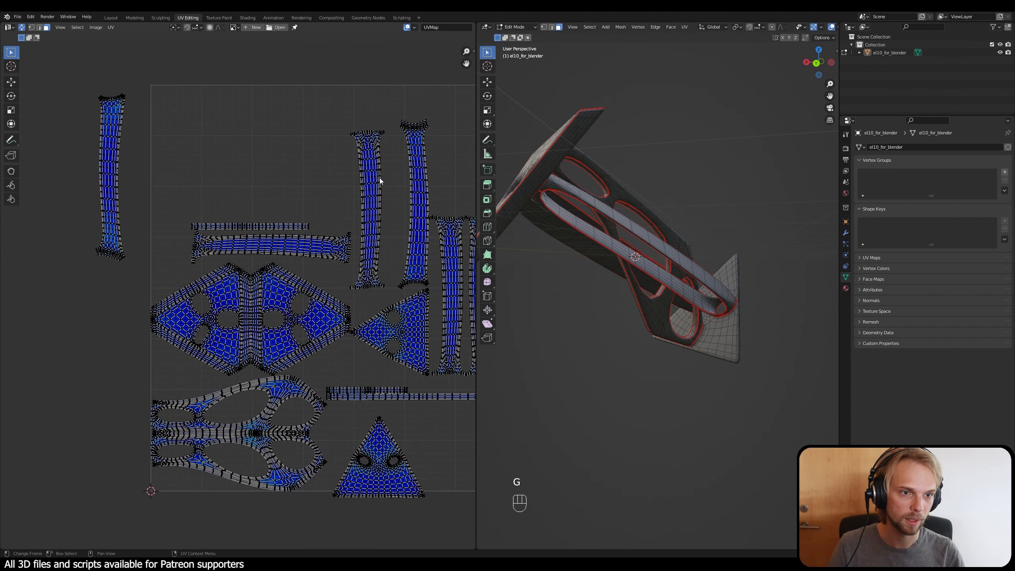
pyautogui.press('l')
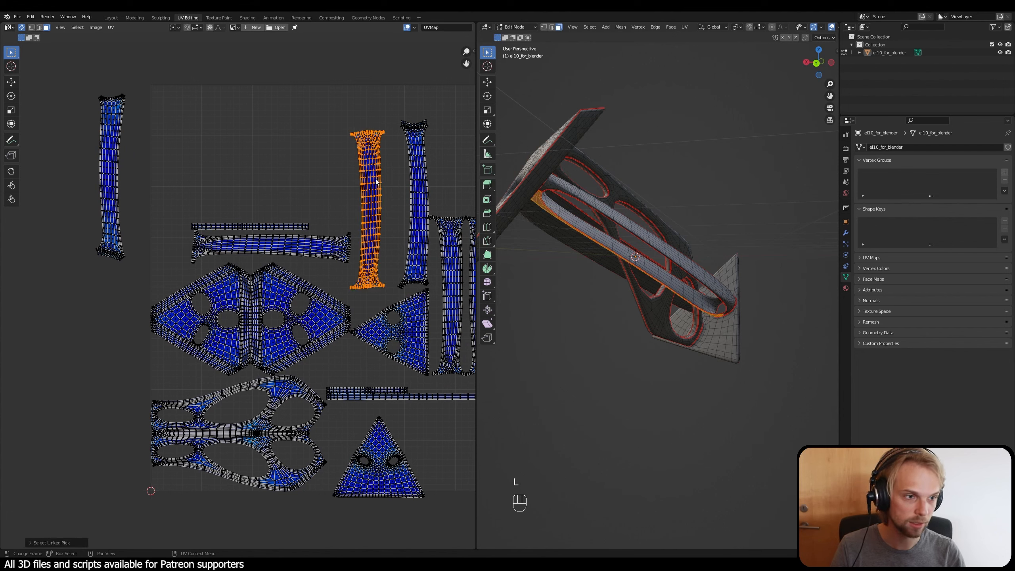
pyautogui.press('g')
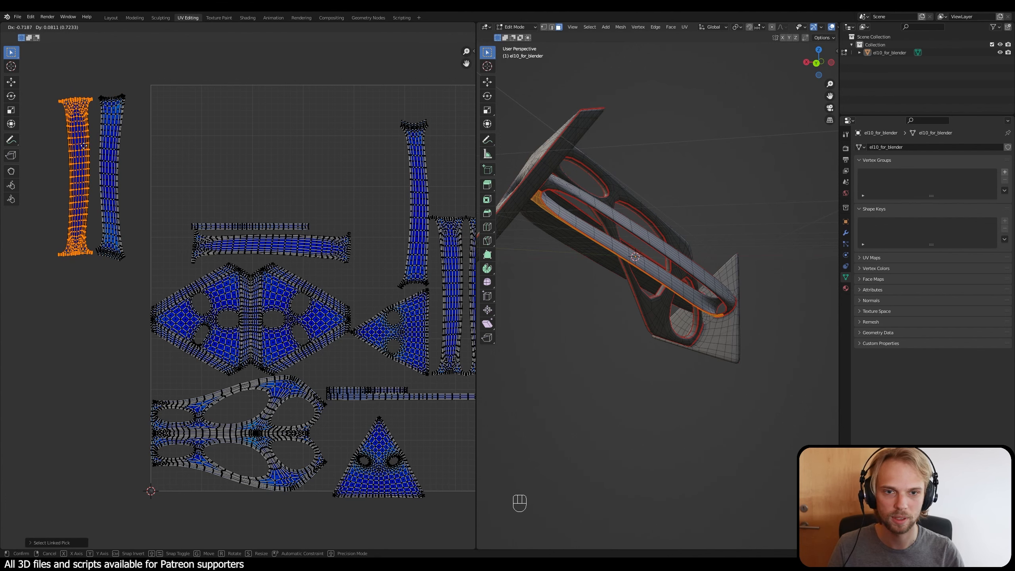
pyautogui.click(85, 145)
pyautogui.click(335, 188)
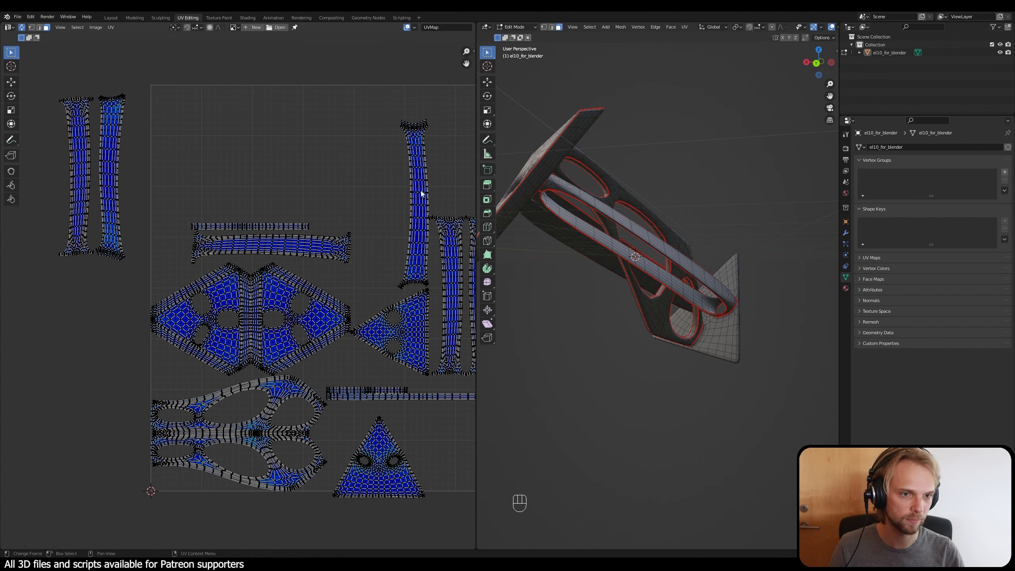
# Step: Check in the 3D view which model faces two of the remaining vertical strip islands belong to
pyautogui.press('l')
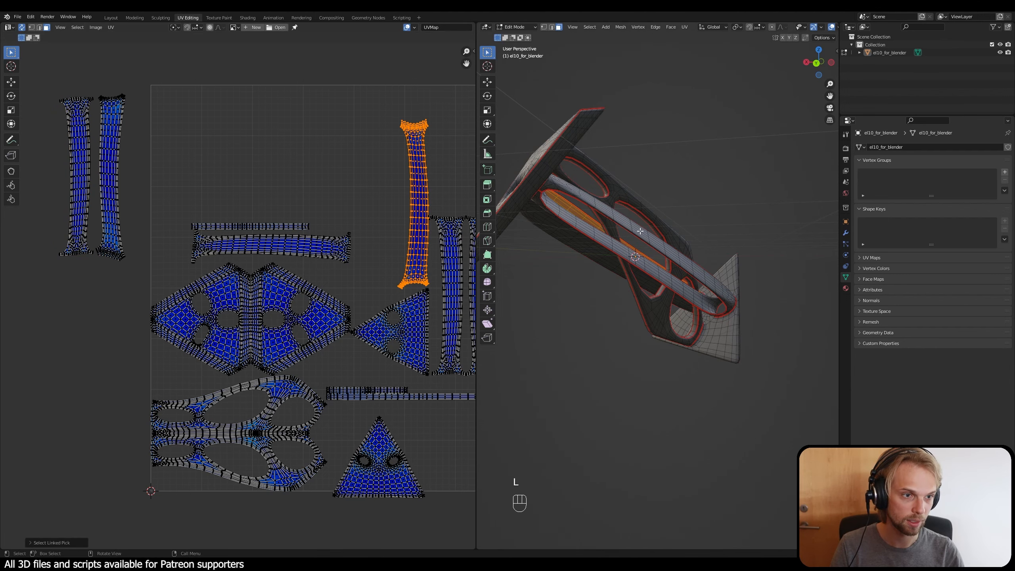
pyautogui.moveTo(641, 228); pyautogui.dragTo(520, 260, button='middle')
pyautogui.click(519, 260)
pyautogui.moveTo(347, 162); pyautogui.dragTo(215, 106, button='middle')
pyautogui.press('l')
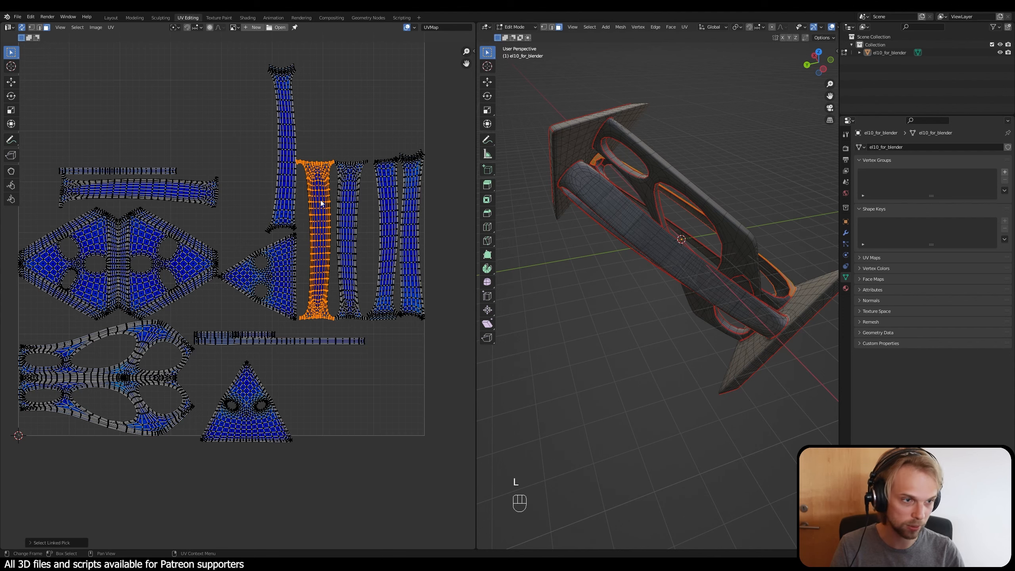
pyautogui.click(349, 162)
# Step: Select the strip island covering the outer face of the beam and place it beside the two strips outside the UV square
pyautogui.press('l')
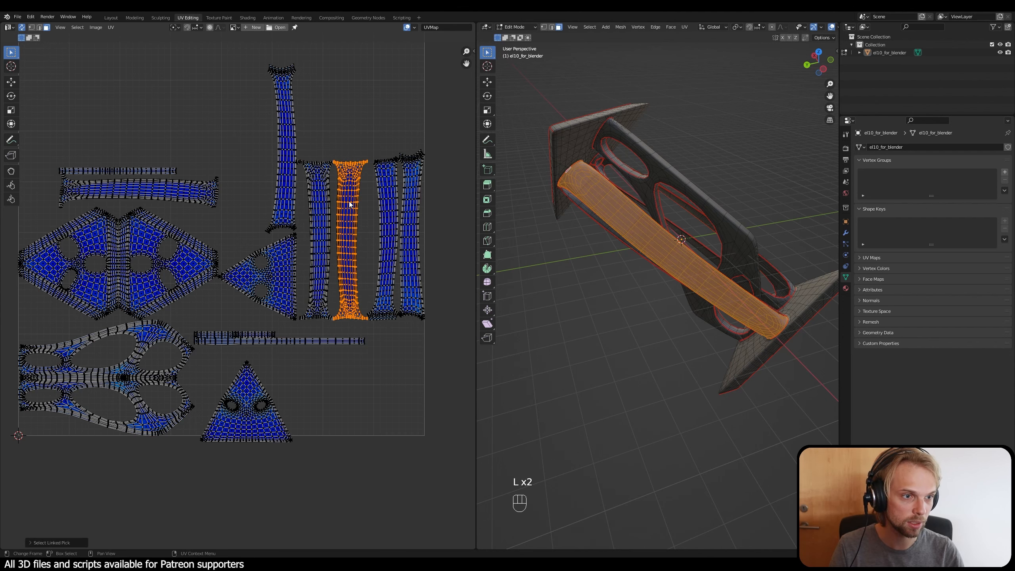
pyautogui.scroll(-1, 356, 157)
pyautogui.scroll(-1, 355, 155)
pyautogui.press('g')
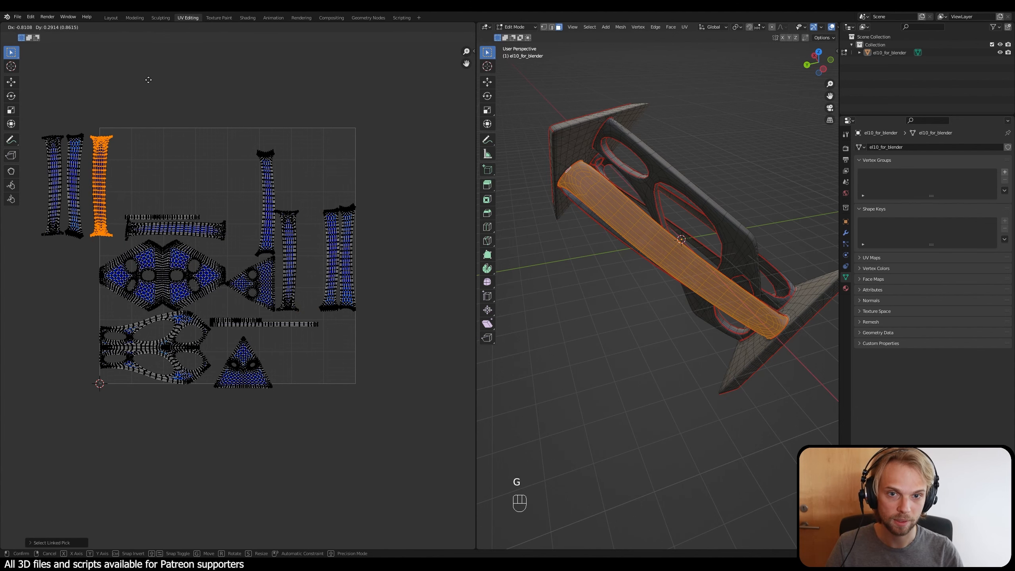
pyautogui.click(74, 81)
pyautogui.moveTo(65, 108); pyautogui.dragTo(226, 105, button='middle')
pyautogui.scroll(3, 226, 105)
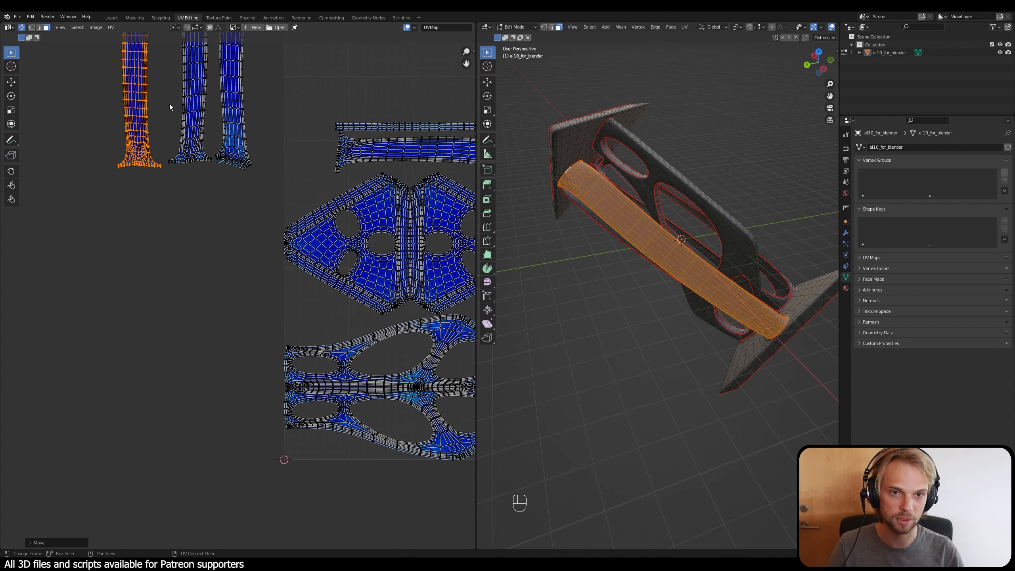
pyautogui.click(170, 103)
# Step: Use linked selection on the three set-aside strip islands to check which beam faces they cover
pyautogui.moveTo(175, 125); pyautogui.dragTo(196, 266, button='middle')
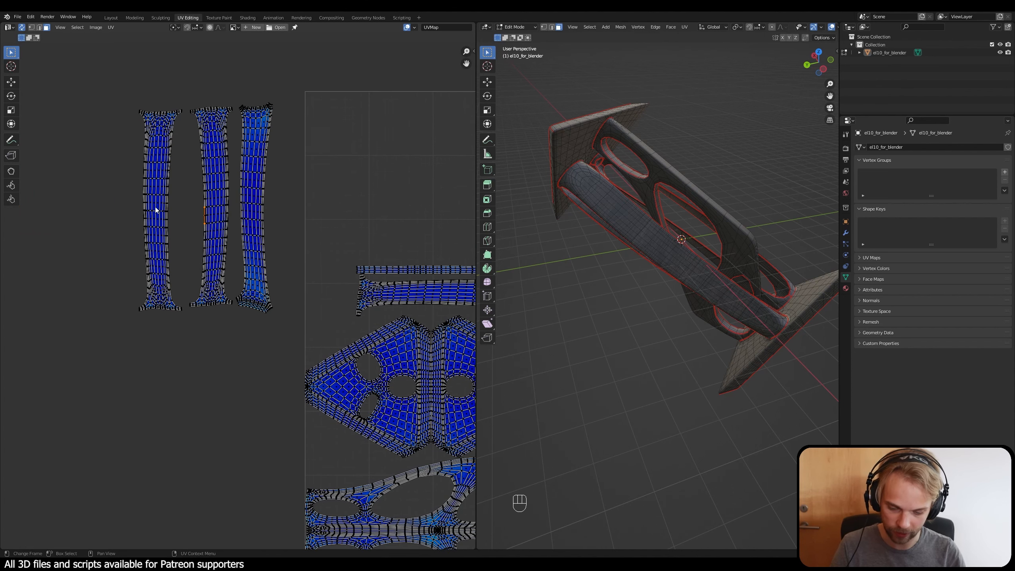
pyautogui.press('l')
pyautogui.press('l')
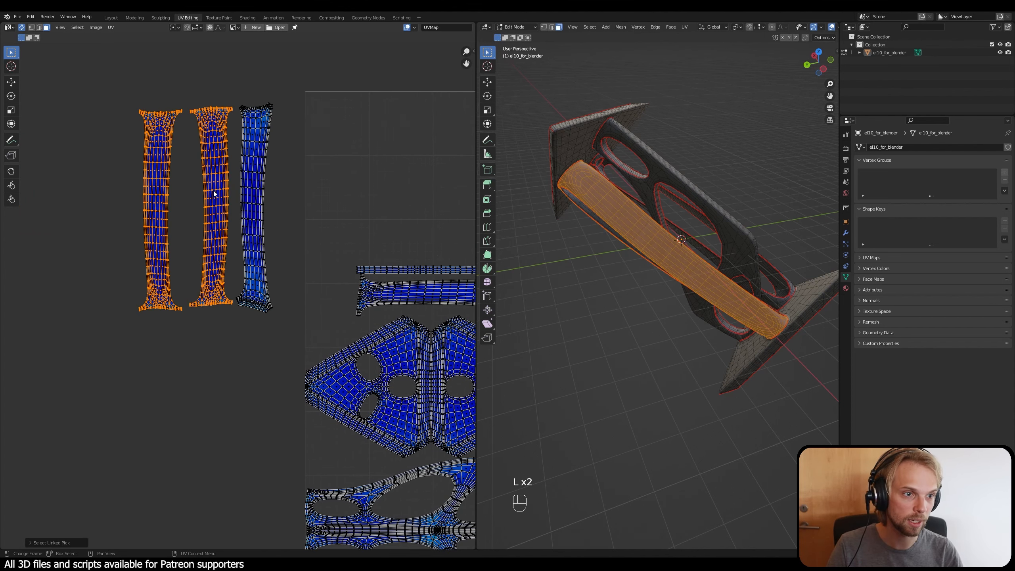
pyautogui.press('l')
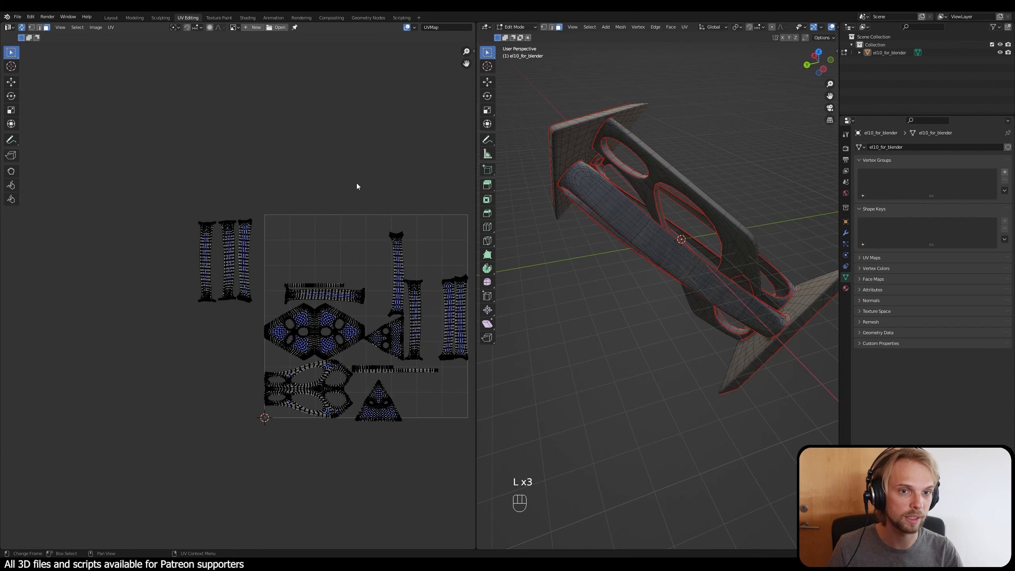
# Step: Select the strip island at the UV square's right edge and move it next to the three set-aside beam strips
pyautogui.scroll(3, 356, 185)
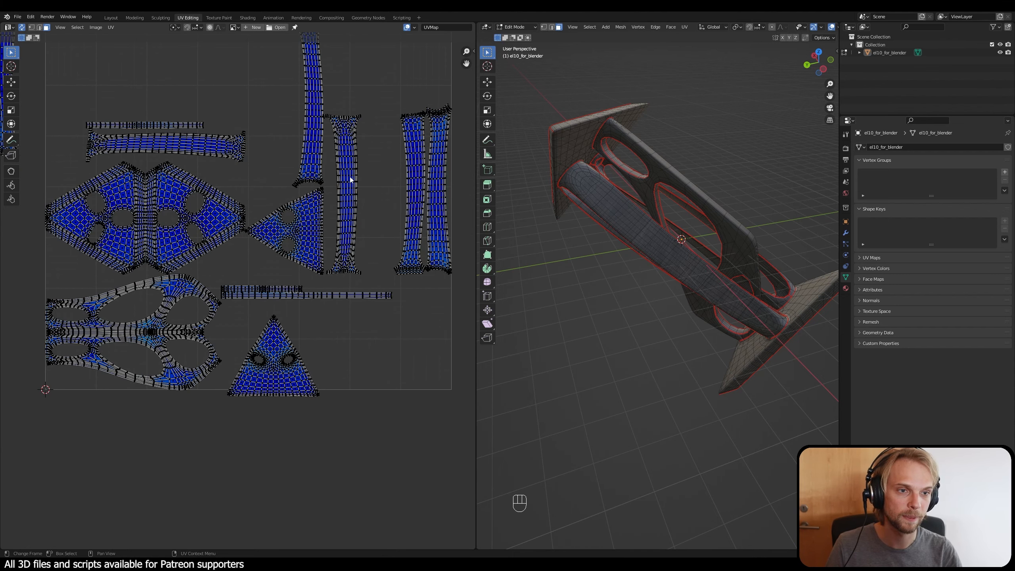
pyautogui.press('l')
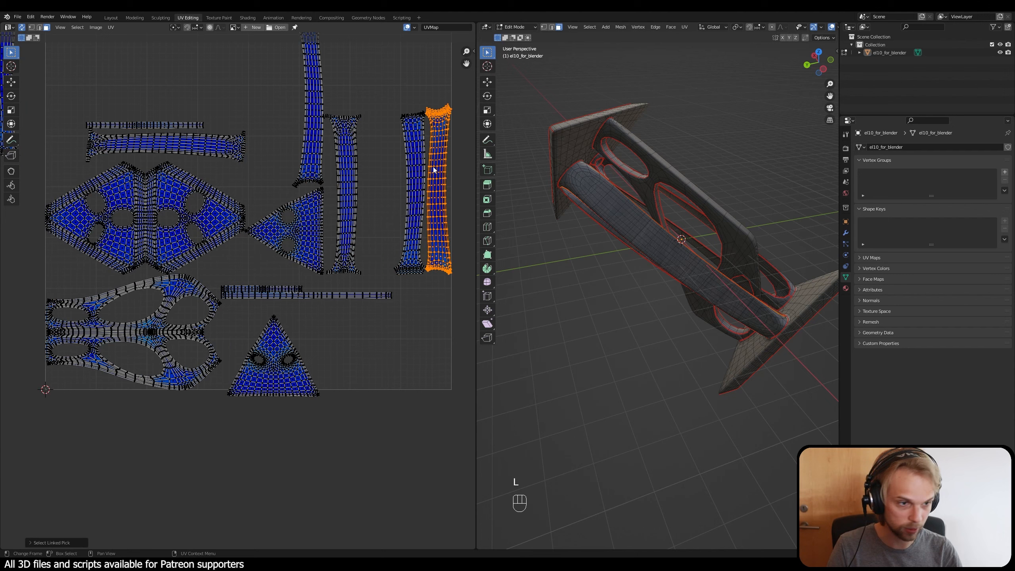
pyautogui.click(428, 302)
pyautogui.moveTo(631, 244); pyautogui.dragTo(716, 192, button='middle')
pyautogui.press('l')
pyautogui.scroll(-3, 421, 192)
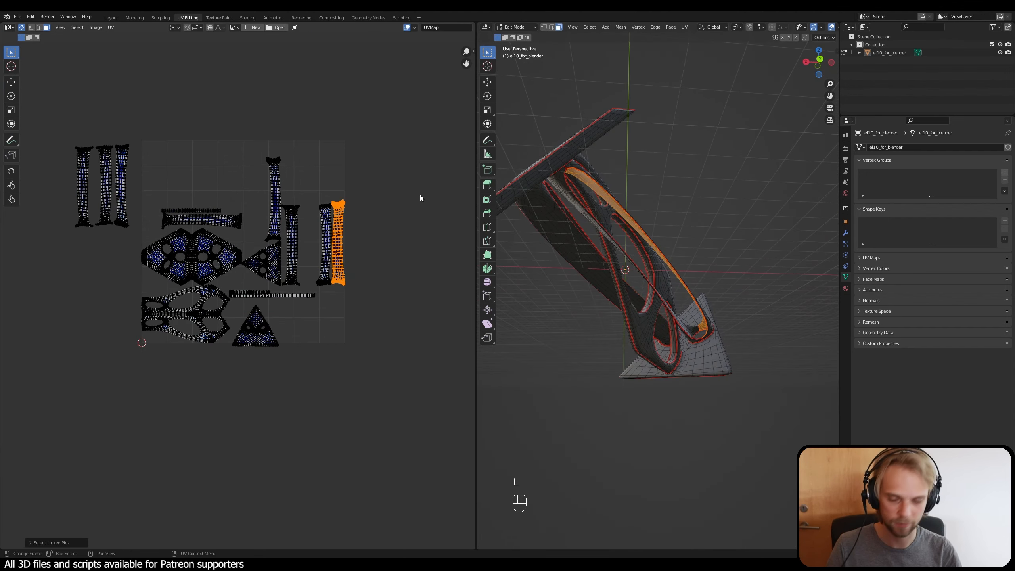
pyautogui.press('g')
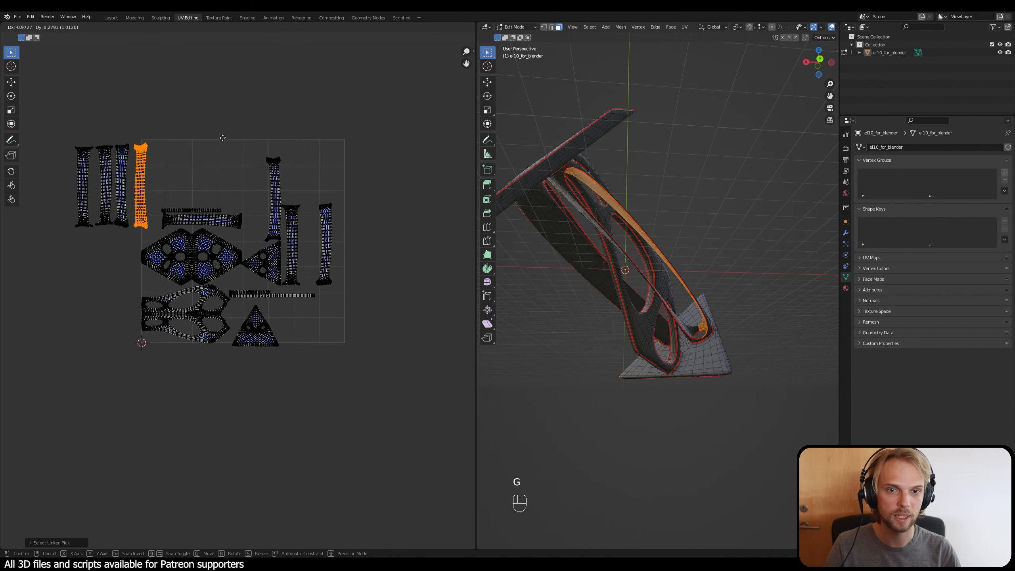
pyautogui.click(221, 140)
pyautogui.click(209, 119)
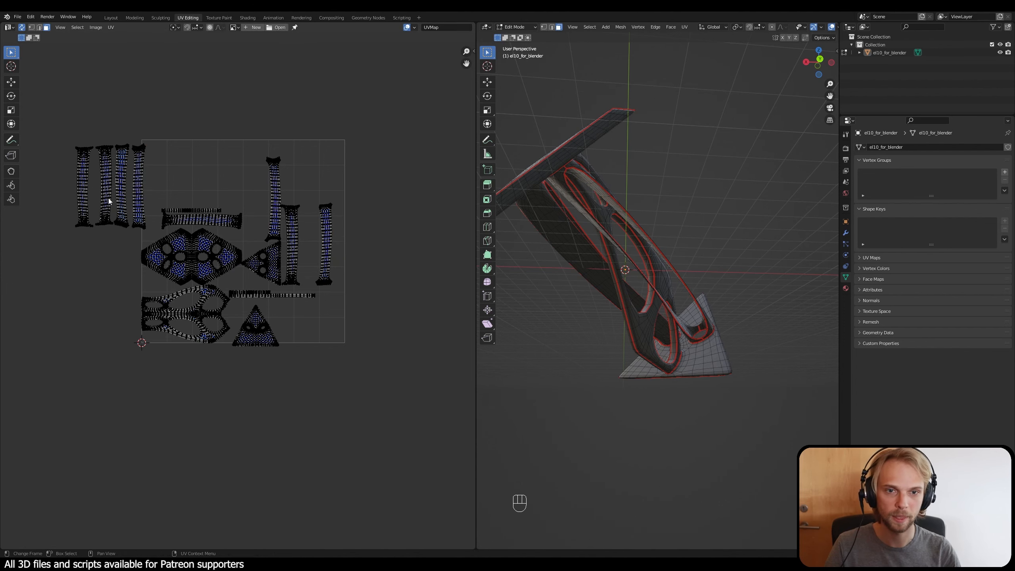
# Step: Select all four set-aside strip islands together and check in the 3D view that they cover the whole beam
pyautogui.moveTo(129, 223); pyautogui.dragTo(202, 276, button='middle')
pyautogui.scroll(2, 230, 293)
pyautogui.moveTo(218, 281); pyautogui.dragTo(81, 126)
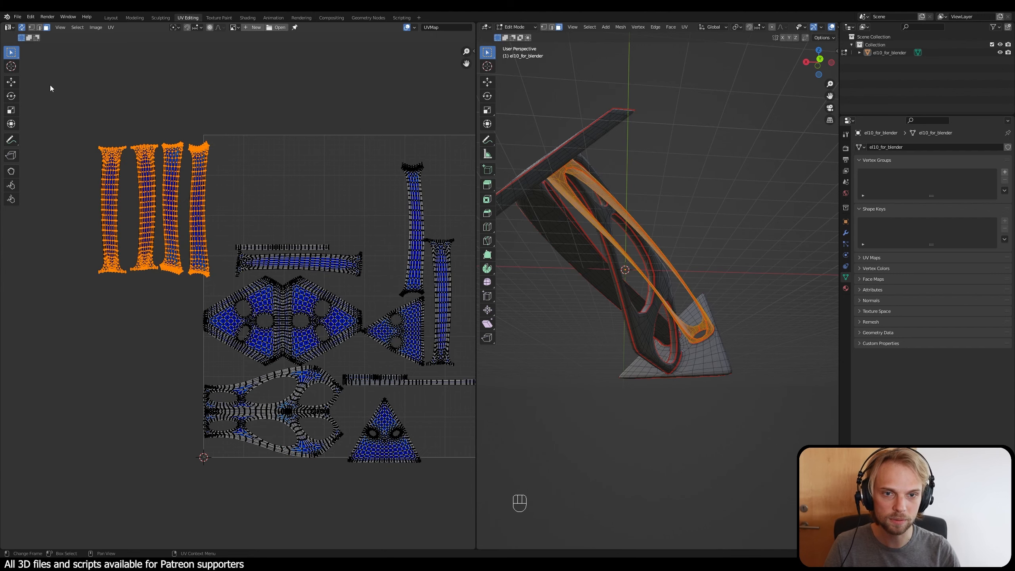
pyautogui.moveTo(623, 280); pyautogui.dragTo(539, 136, button='middle')
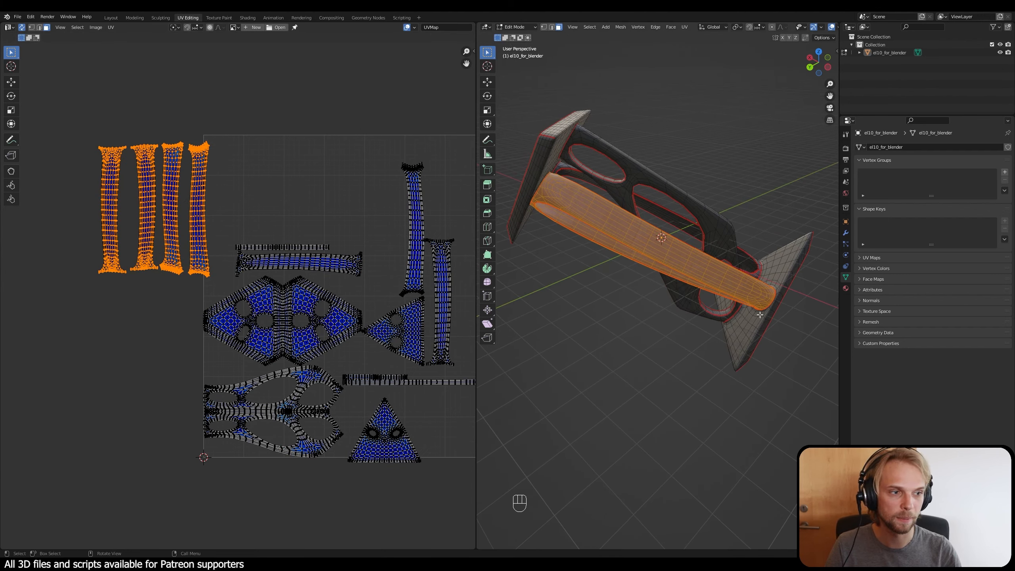
# Step: Move the four selected beam strip islands together to just above the UV square and clear the selection
pyautogui.press('g')
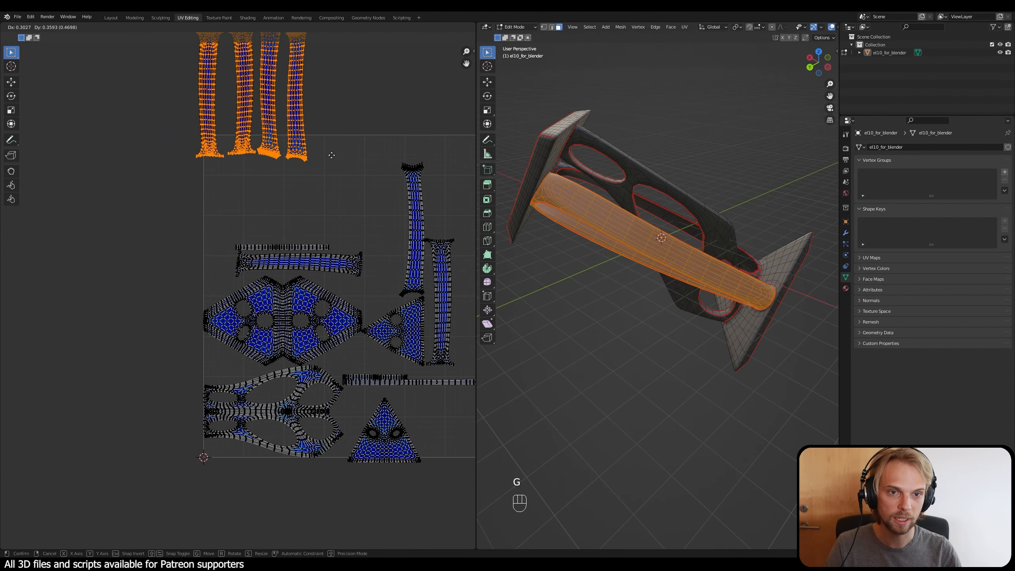
pyautogui.click(338, 117)
pyautogui.moveTo(323, 133); pyautogui.dragTo(223, 185, button='middle')
pyautogui.click(62, 222)
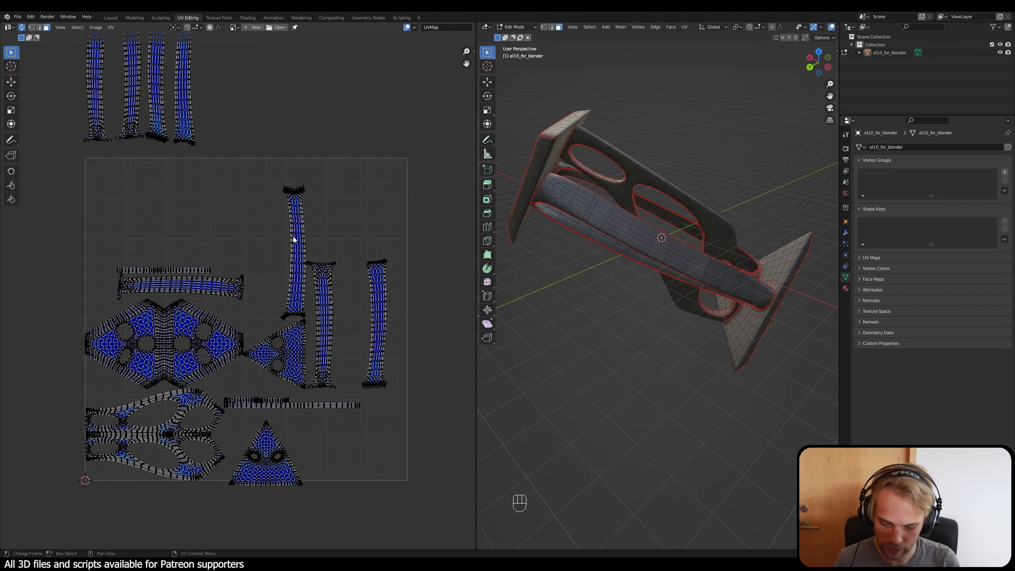
# Step: Select the uppermost vertical strip island in the UV square and place it above the row of four set-aside beam strips
pyautogui.moveTo(568, 207); pyautogui.dragTo(542, 136, button='middle')
pyautogui.press('g')
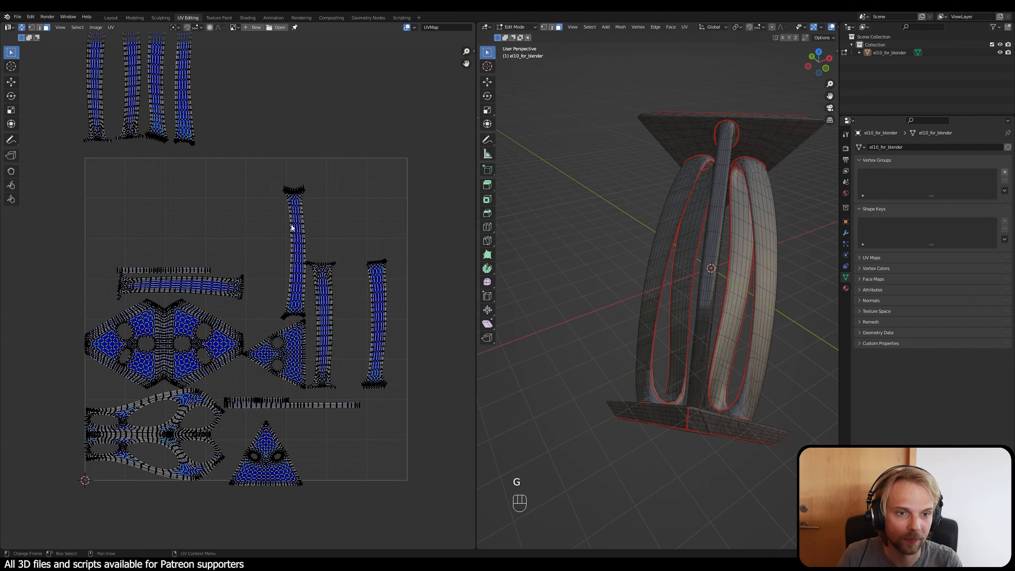
pyautogui.press('l')
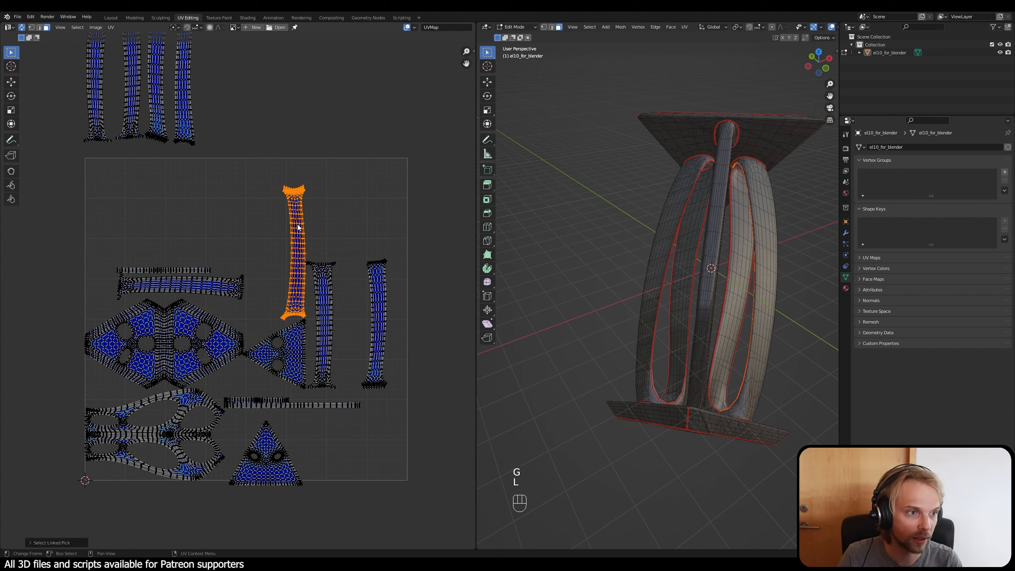
pyautogui.press('g')
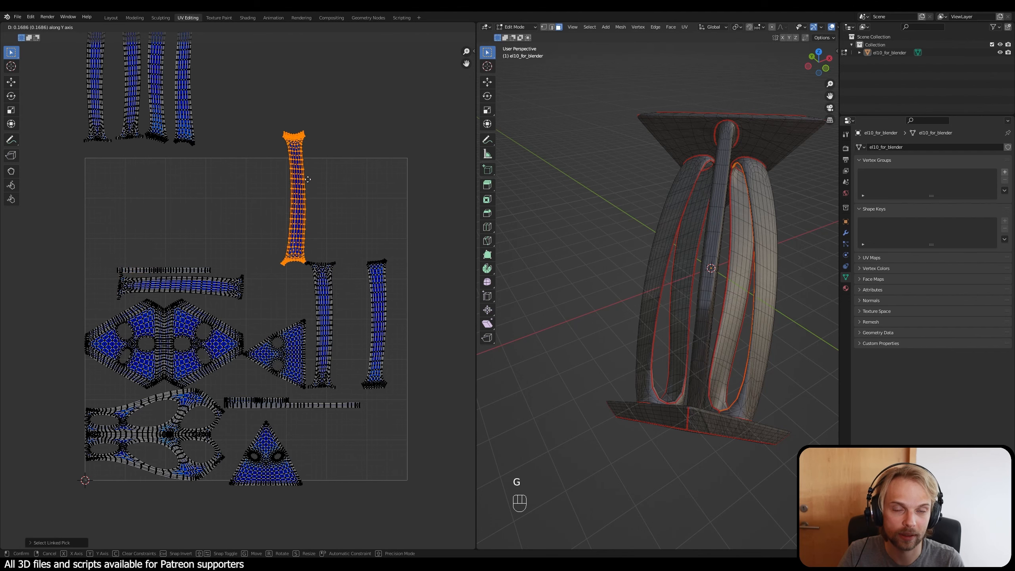
pyautogui.click(304, 220)
pyautogui.moveTo(288, 150); pyautogui.dragTo(334, 307, button='middle')
pyautogui.press('g')
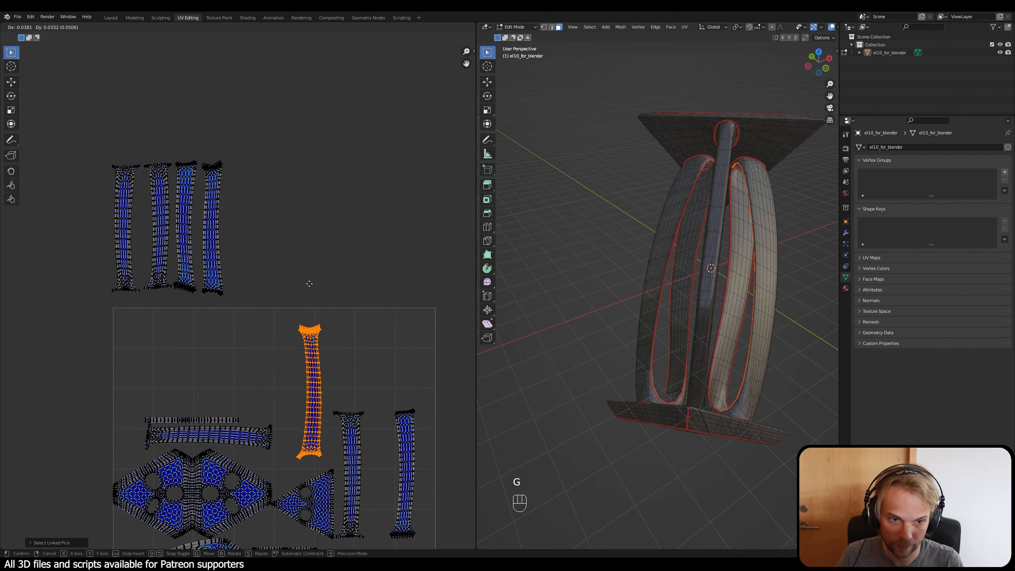
pyautogui.click(169, 516)
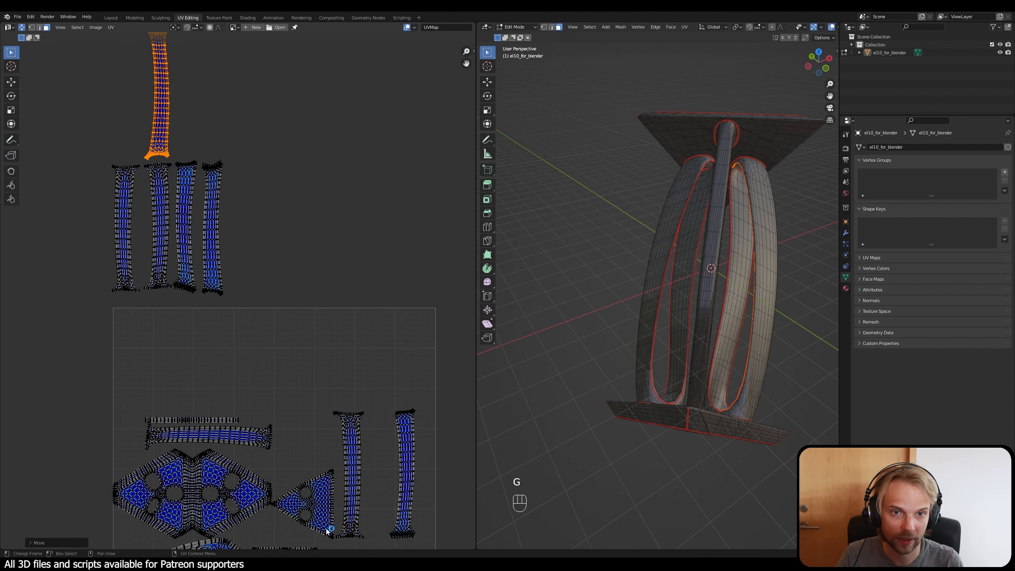
# Step: Select the strip island covering the second beam's outer face and place it beside the strip above the first beam's row
pyautogui.moveTo(319, 439); pyautogui.dragTo(275, 351, button='middle')
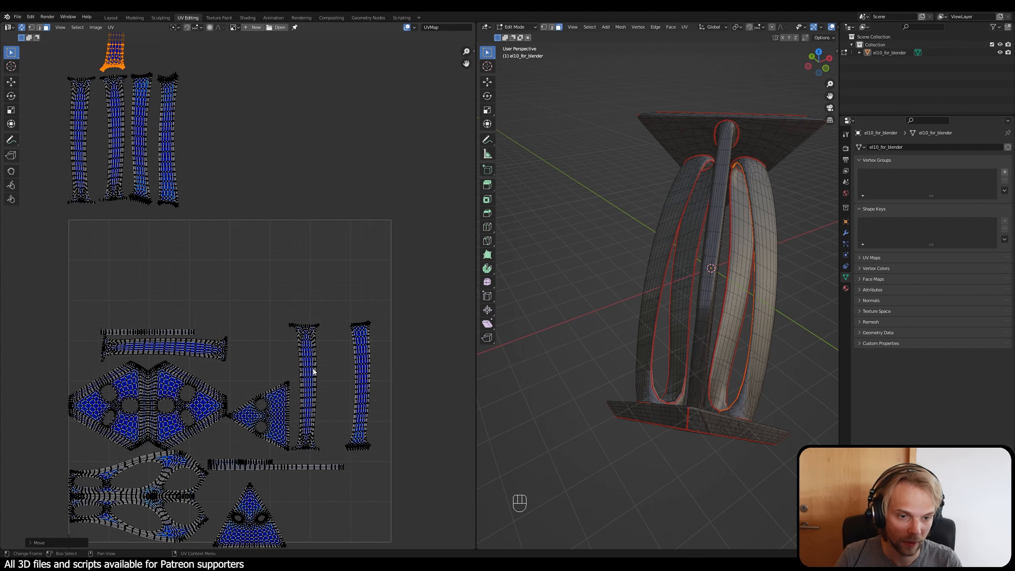
pyautogui.press('l')
pyautogui.scroll(-1, 312, 370)
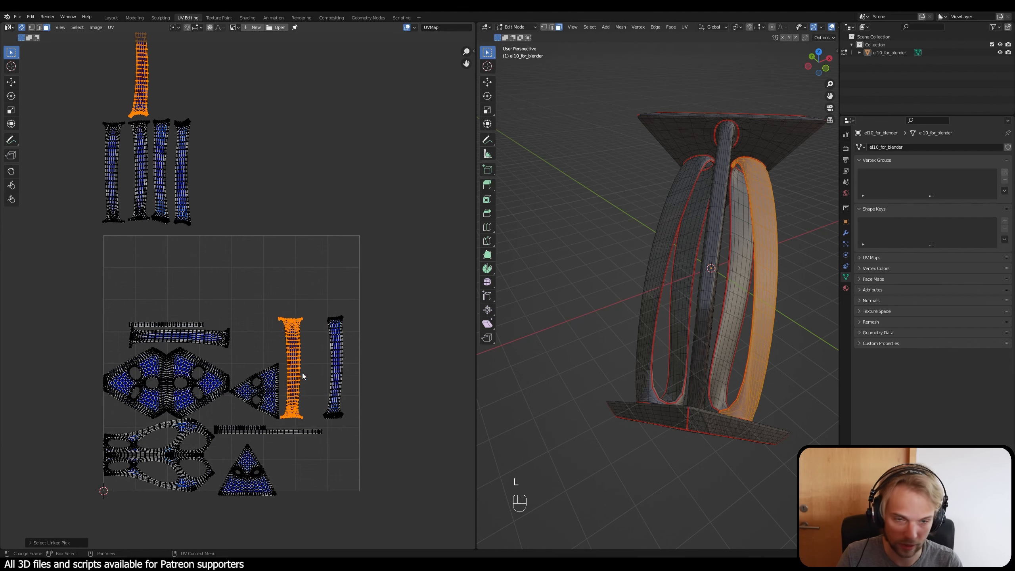
pyautogui.moveTo(286, 299); pyautogui.dragTo(319, 370, button='middle')
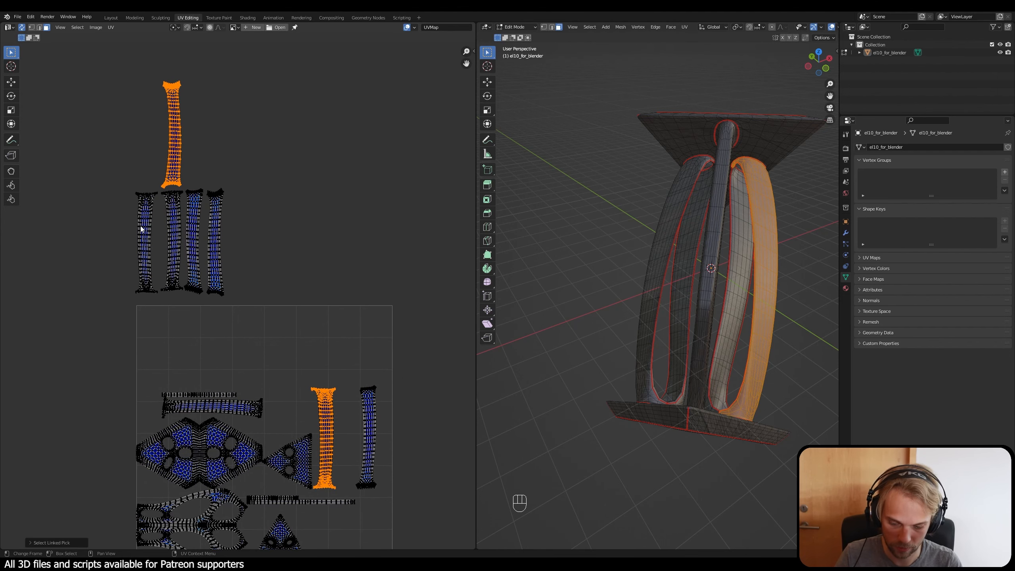
pyautogui.press('l')
pyautogui.click(335, 290)
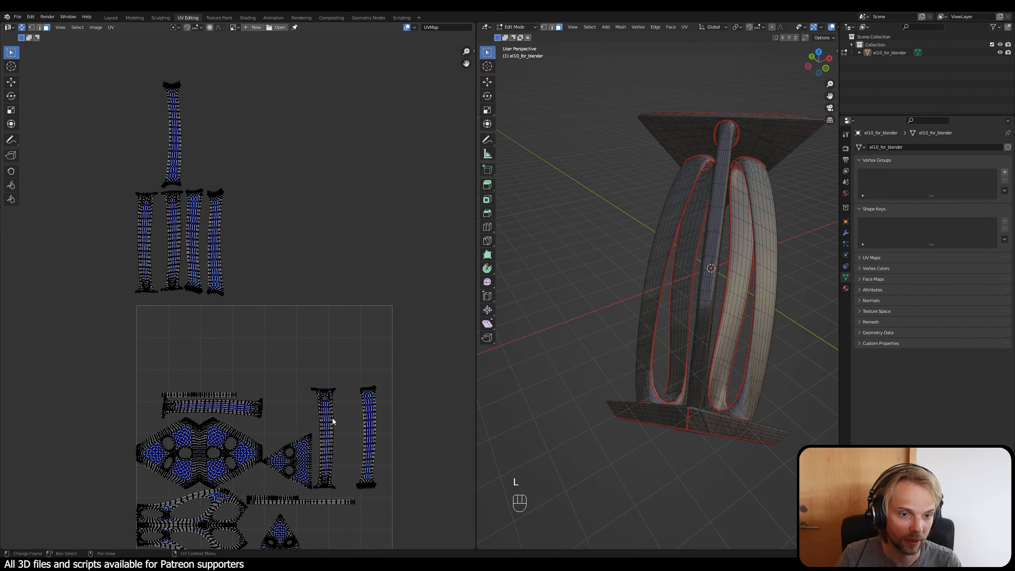
pyautogui.press('g')
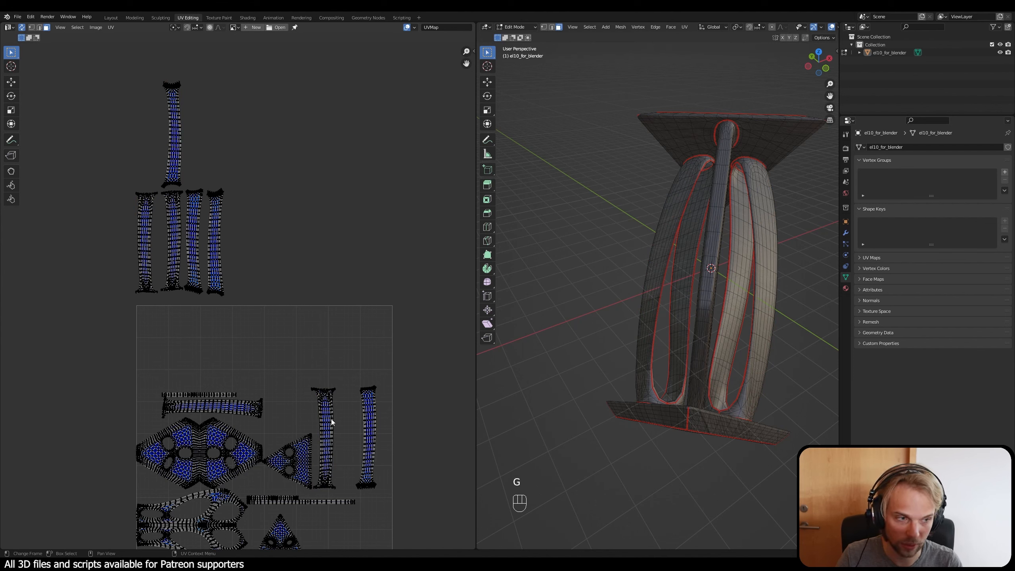
pyautogui.press('l')
pyautogui.press('g')
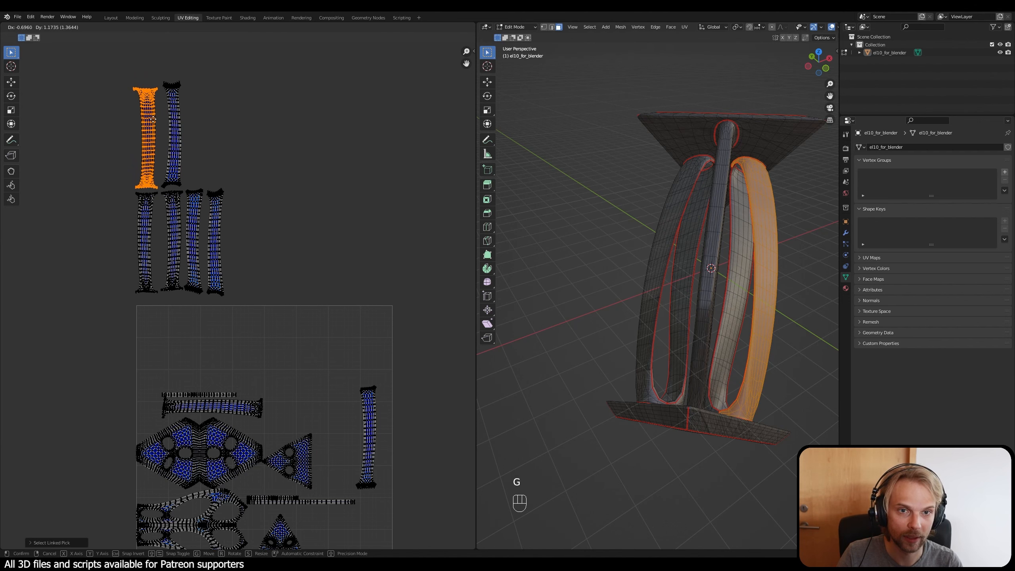
pyautogui.click(153, 119)
pyautogui.click(336, 422)
# Step: Select the last vertical strip island in the UV square and place it third in the second beam's upper row
pyautogui.moveTo(357, 428); pyautogui.dragTo(345, 380, button='middle')
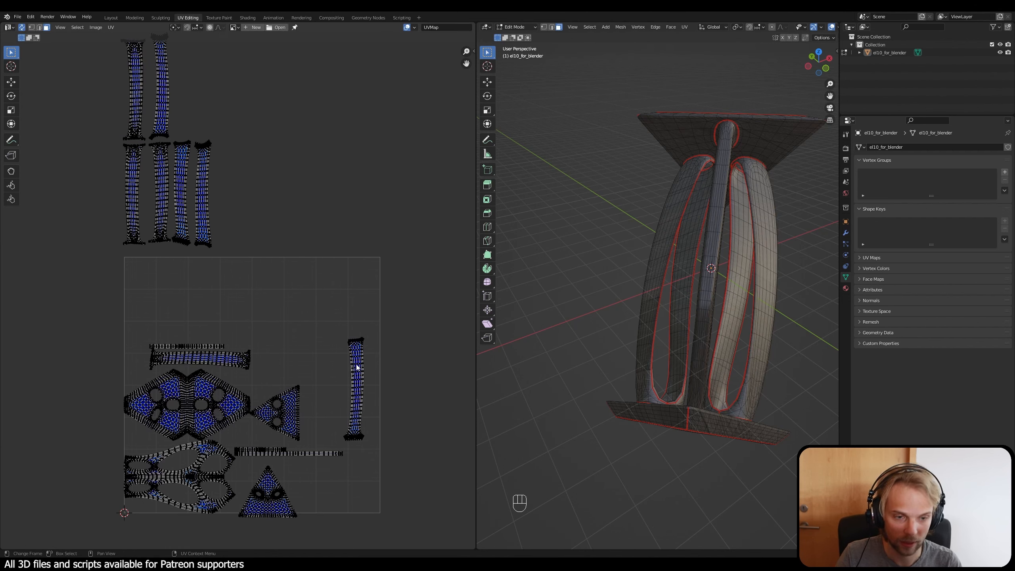
pyautogui.press('l')
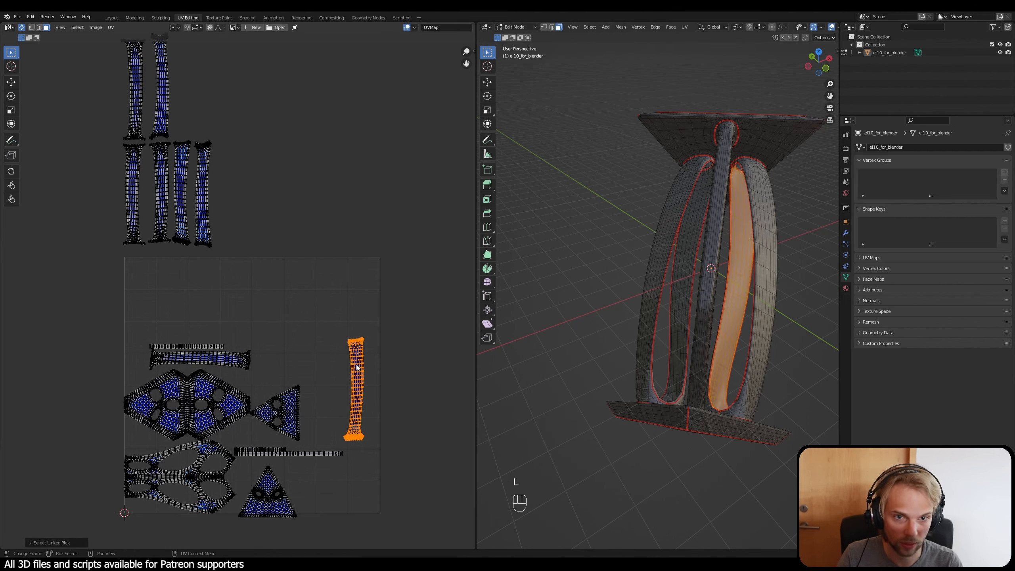
pyautogui.press('g')
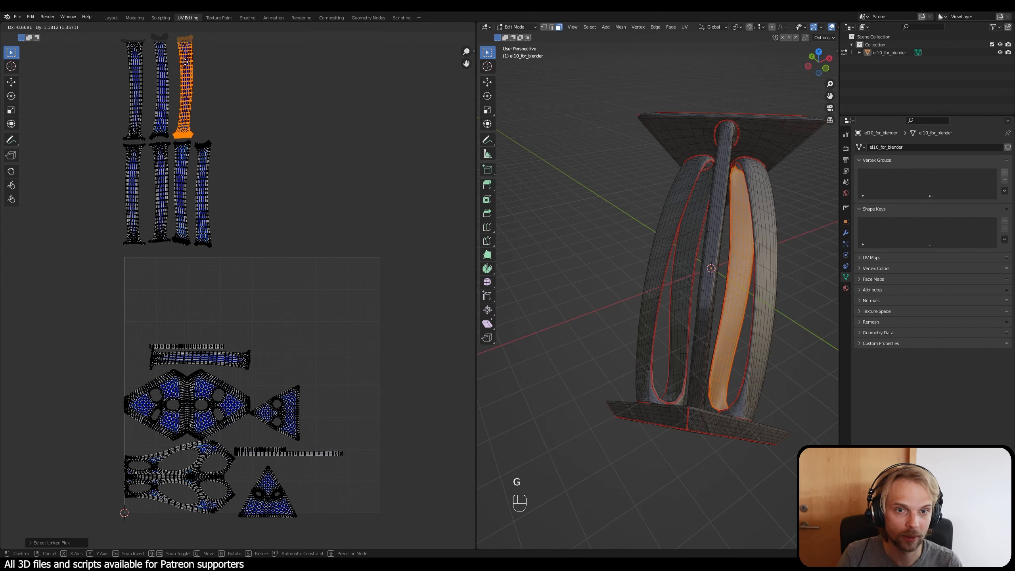
pyautogui.click(185, 138)
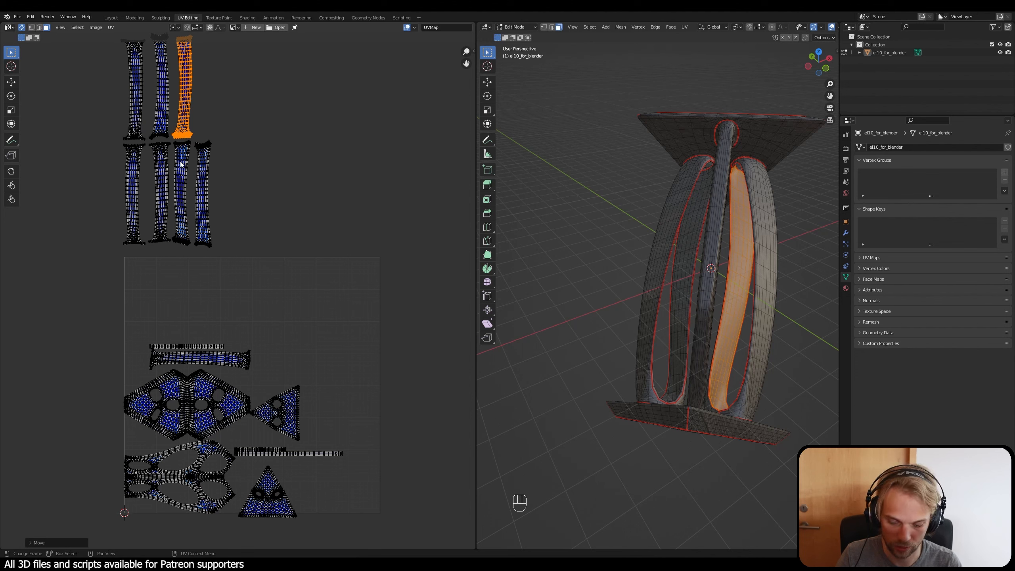
pyautogui.press('l')
pyautogui.click(314, 155)
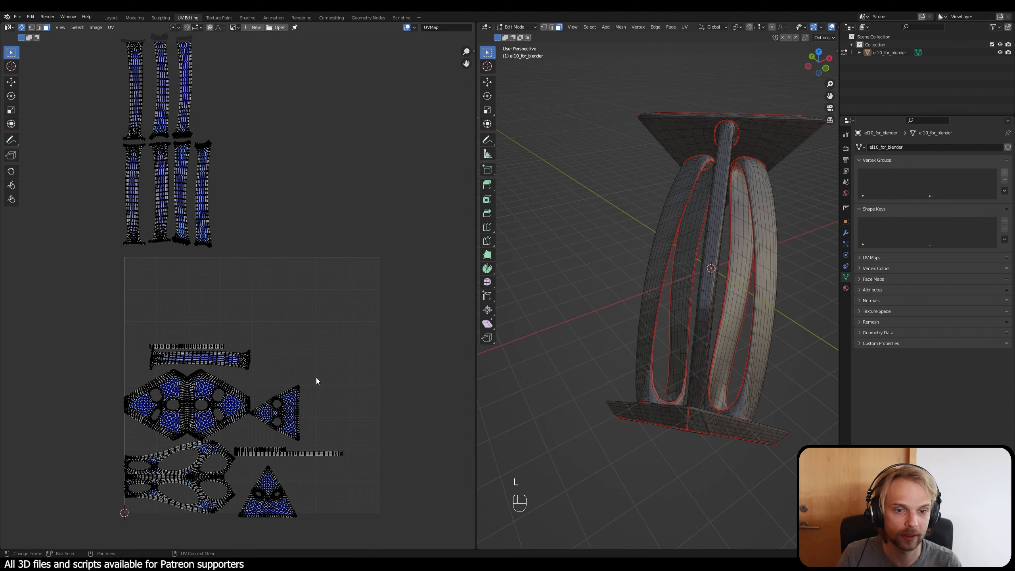
# Step: Move the horizontal strip island of the second beam up out of the UV square and rotate it by 90 degrees
pyautogui.moveTo(280, 380); pyautogui.dragTo(296, 355, button='middle')
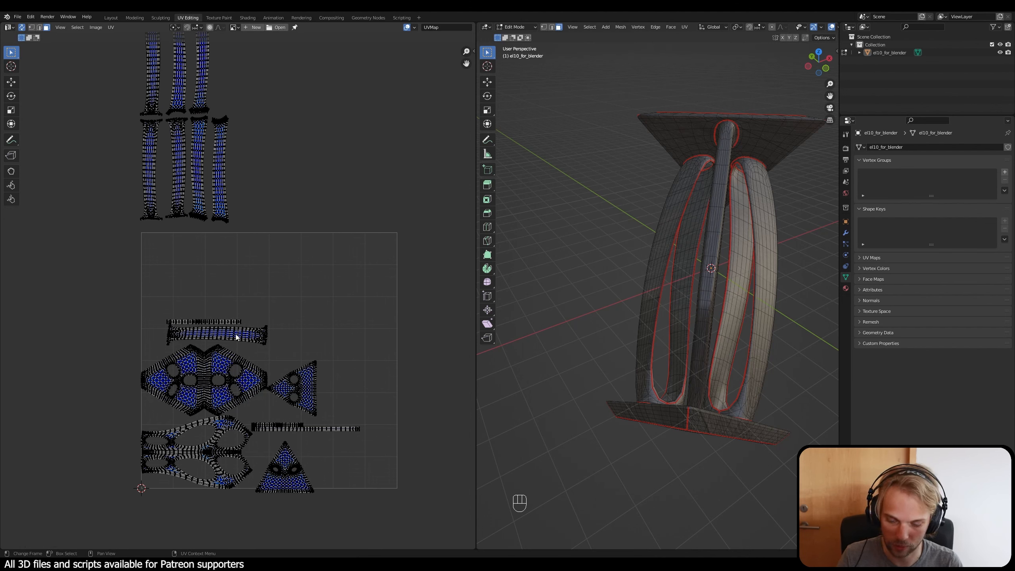
pyautogui.press('l')
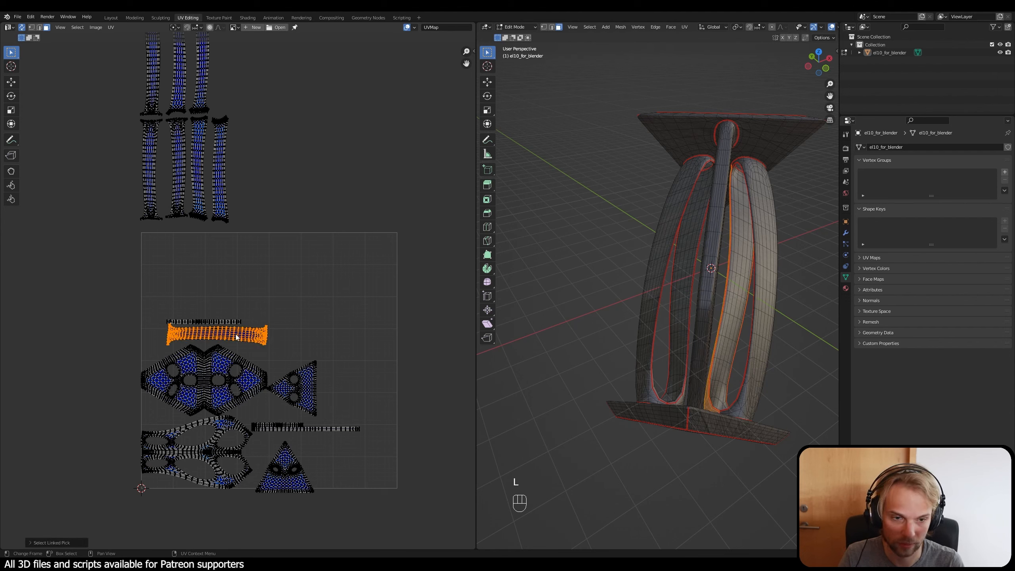
pyautogui.press('g')
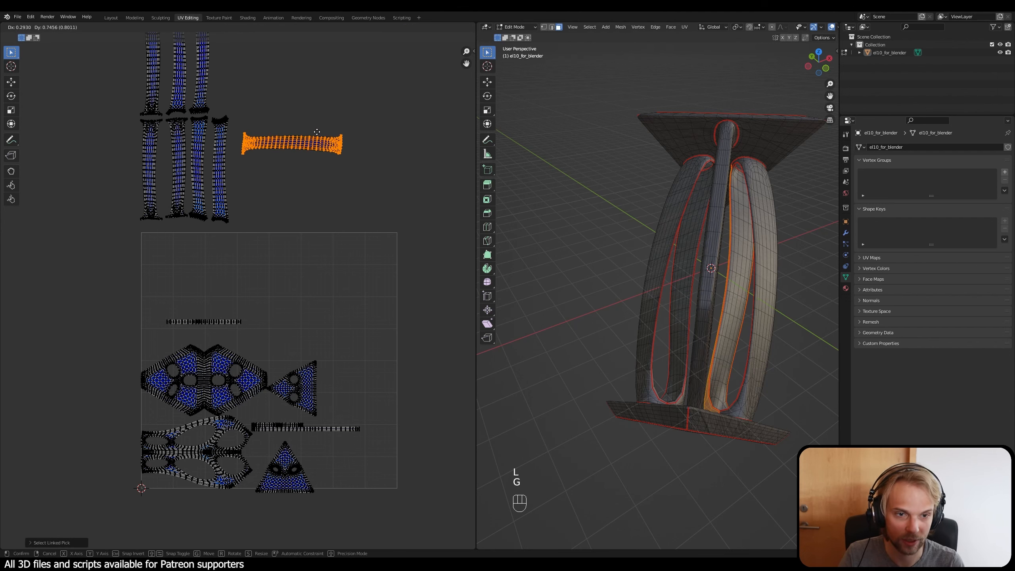
pyautogui.press('y')
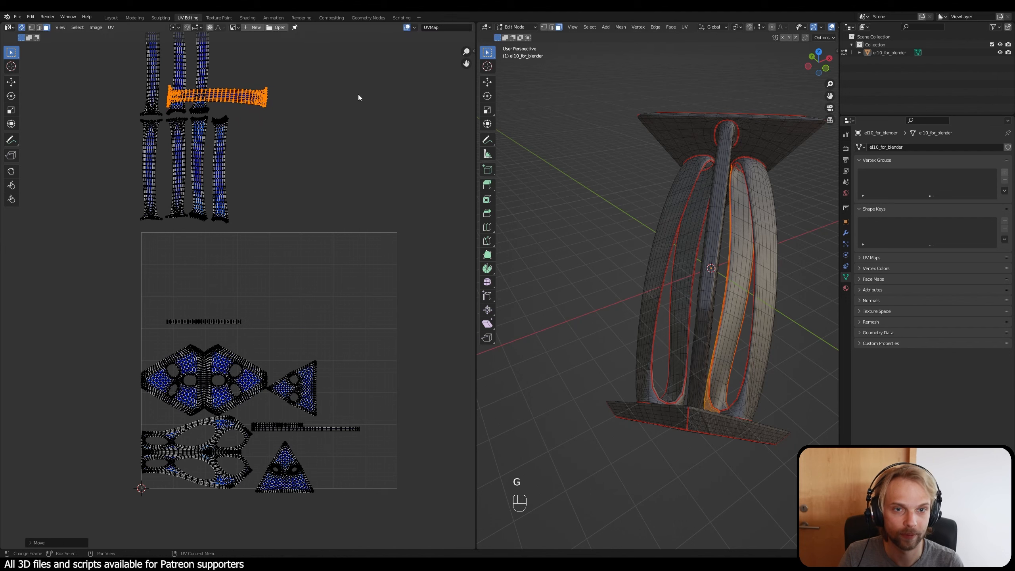
pyautogui.click(359, 94)
pyautogui.write('r90')
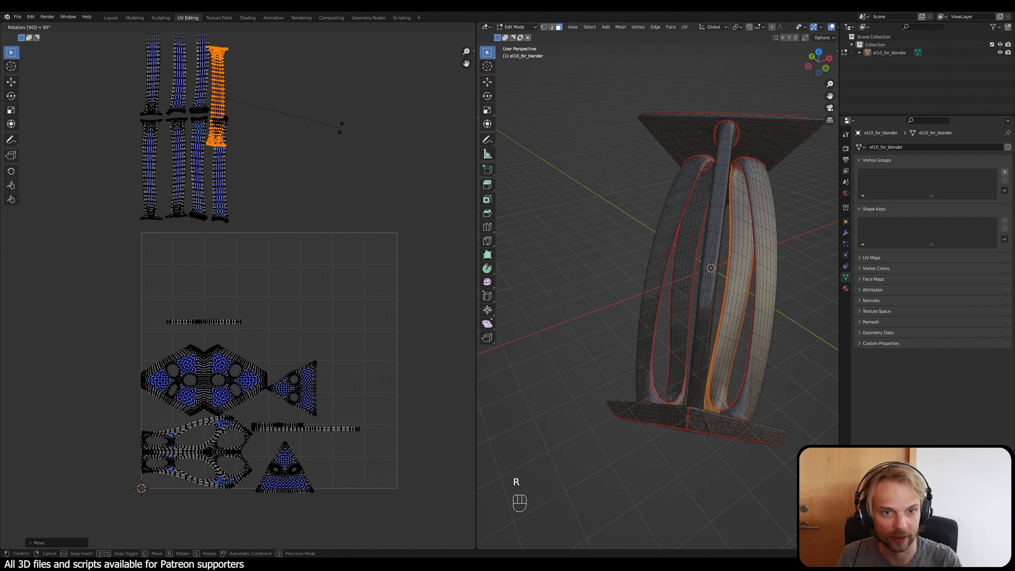
pyautogui.click(341, 128)
# Step: Place the rotated strip island as the fourth in the second beam's upper row and clear the selection
pyautogui.scroll(-2, 316, 127)
pyautogui.moveTo(285, 116); pyautogui.dragTo(281, 223, button='middle')
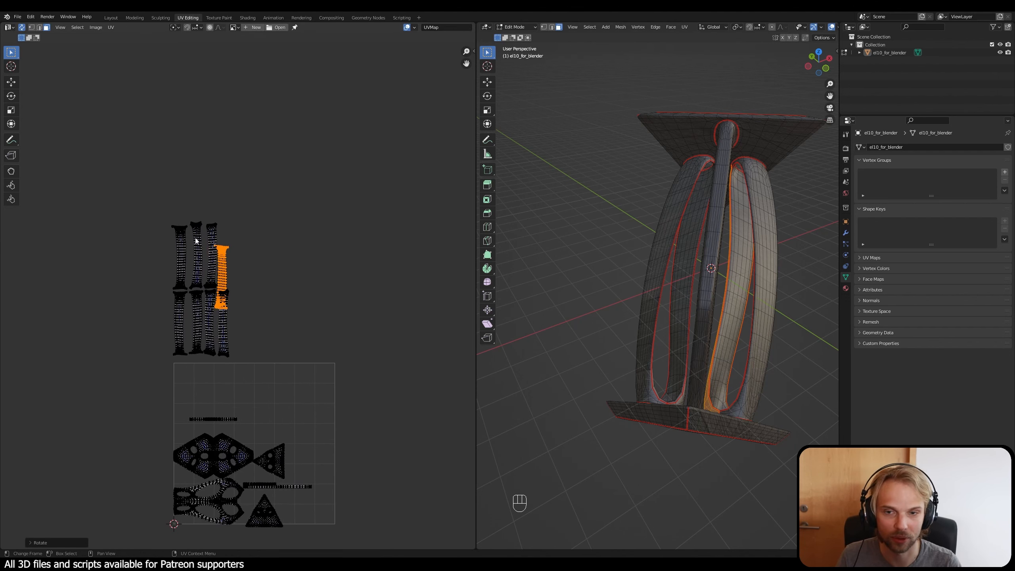
pyautogui.scroll(4, 240, 294)
pyautogui.press('g')
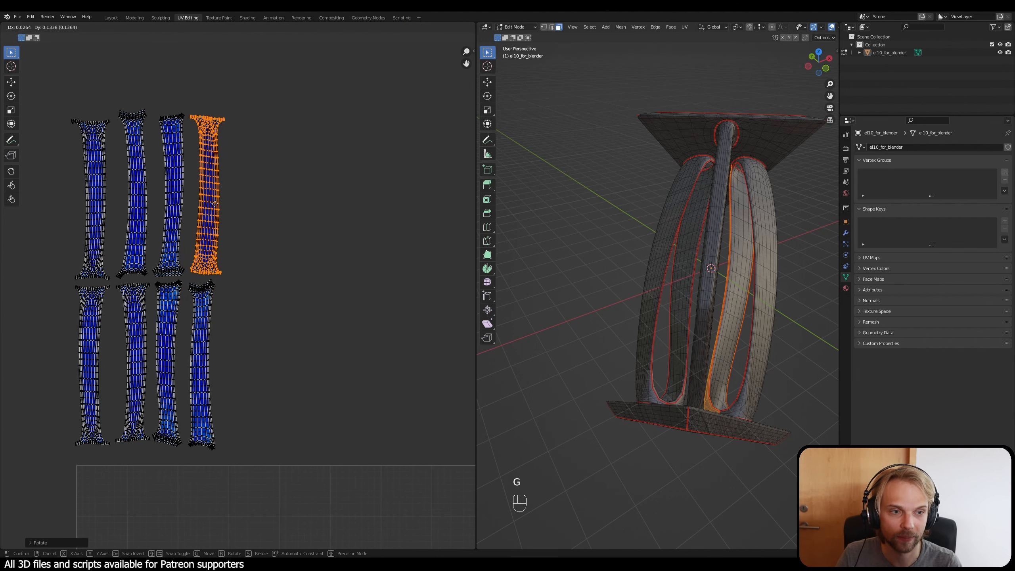
pyautogui.click(214, 205)
pyautogui.click(248, 238)
# Step: Select all eight set-aside strip islands and check in the 3D view that they cover both curved beams
pyautogui.scroll(-3, 262, 275)
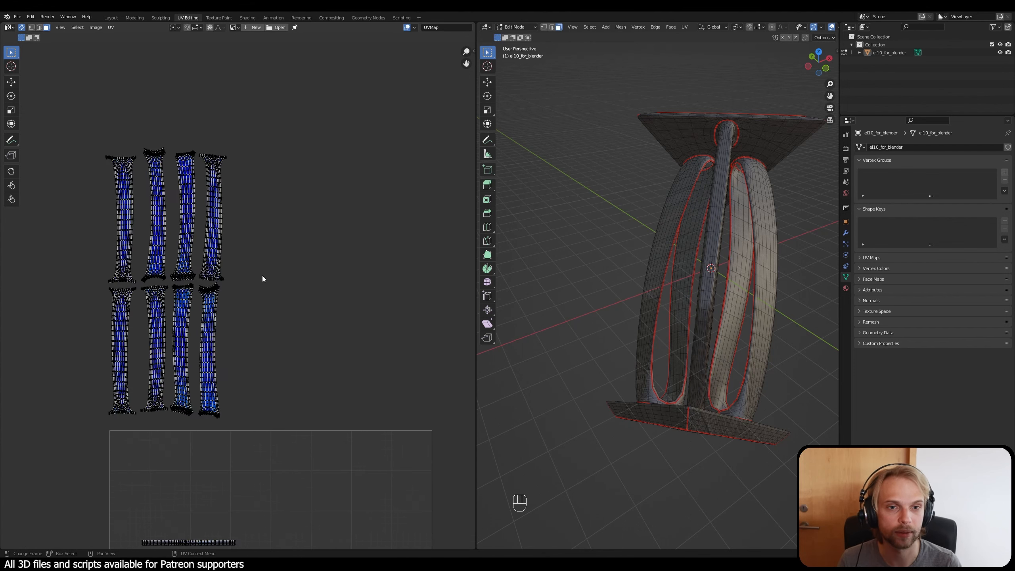
pyautogui.scroll(1, 185, 234)
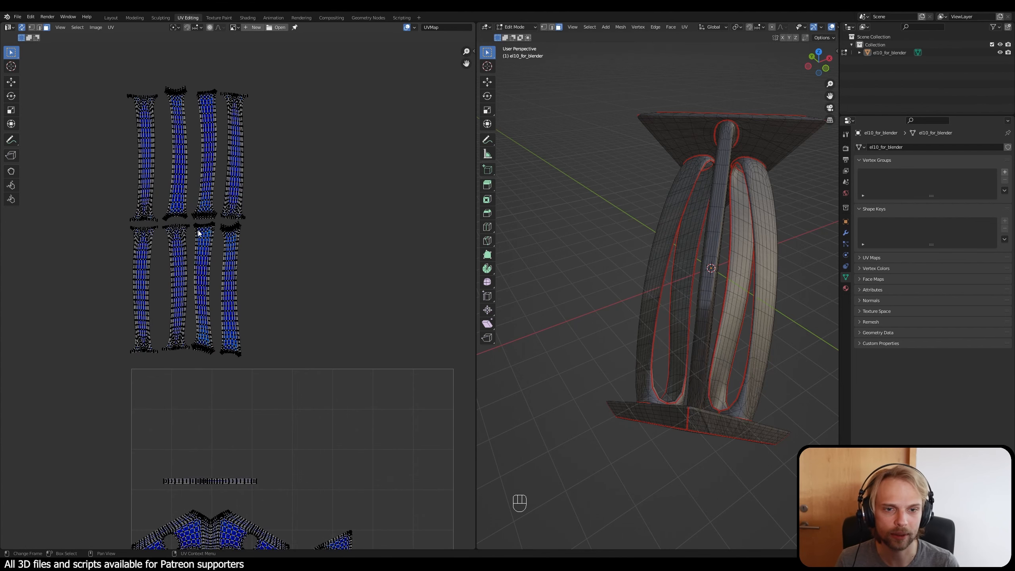
pyautogui.moveTo(307, 377); pyautogui.dragTo(67, 68)
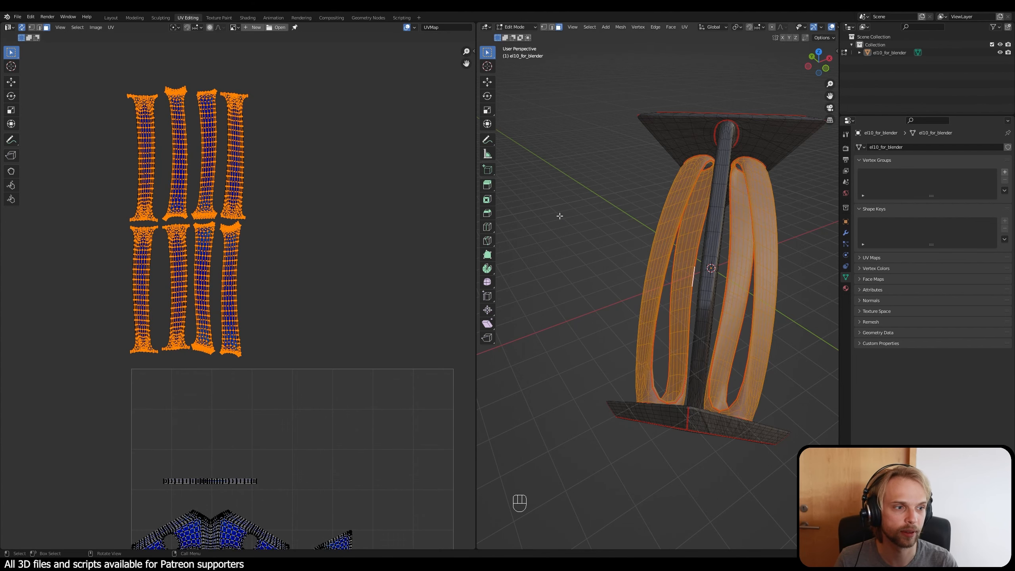
pyautogui.click(323, 205)
pyautogui.moveTo(312, 357); pyautogui.dragTo(317, 271, button='middle')
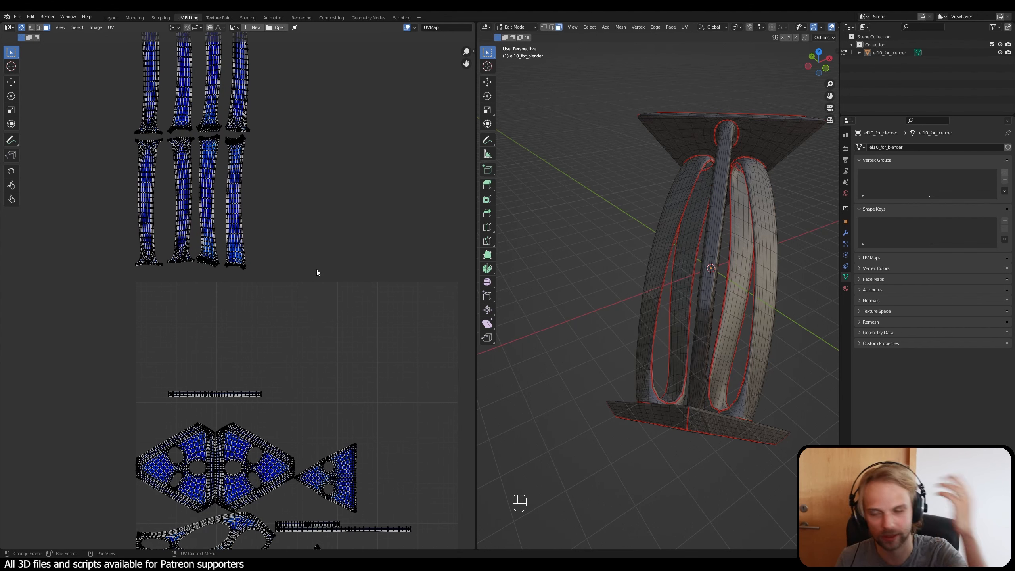
# Step: Select the thin horizontal strip island in the UV square to check which faces it covers, and deselect it
pyautogui.moveTo(297, 410); pyautogui.dragTo(334, 385, button='middle')
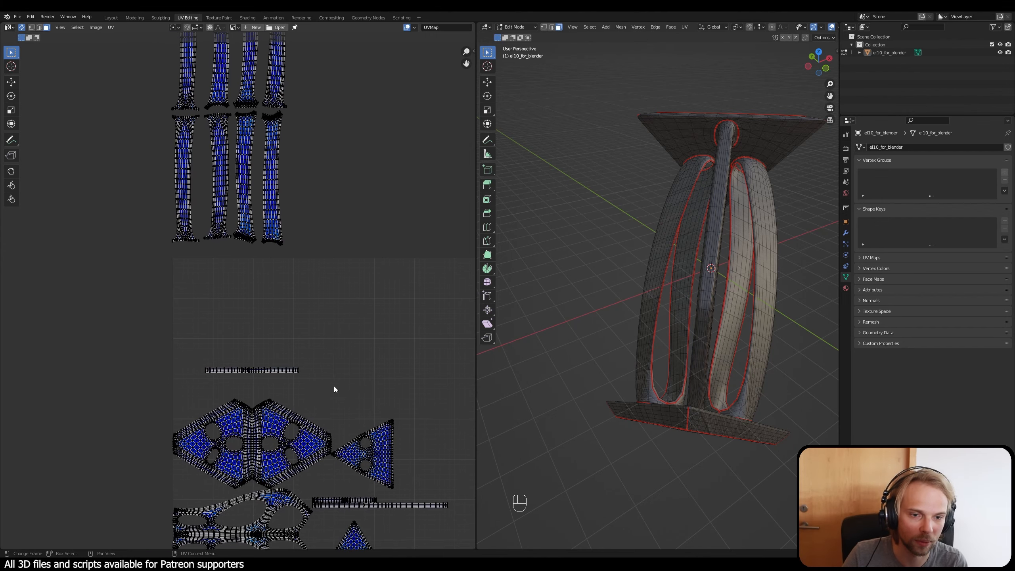
pyautogui.moveTo(334, 385); pyautogui.dragTo(177, 340)
pyautogui.click(401, 371)
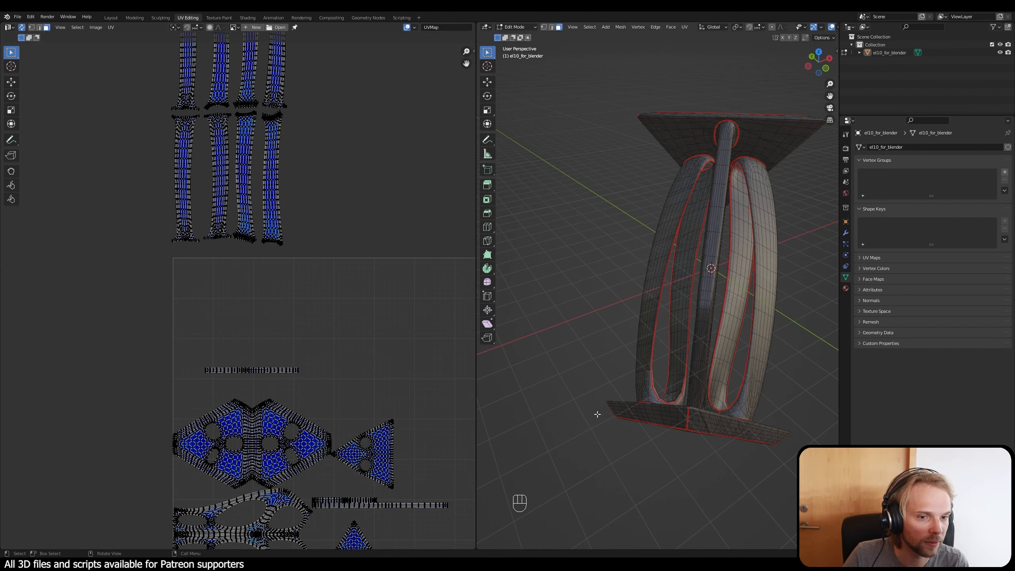
# Step: Move the large branching island with openings up out of the UV square and rotate it by 90 degrees
pyautogui.moveTo(767, 417); pyautogui.dragTo(730, 399, button='middle')
pyautogui.moveTo(304, 396); pyautogui.dragTo(323, 290, button='middle')
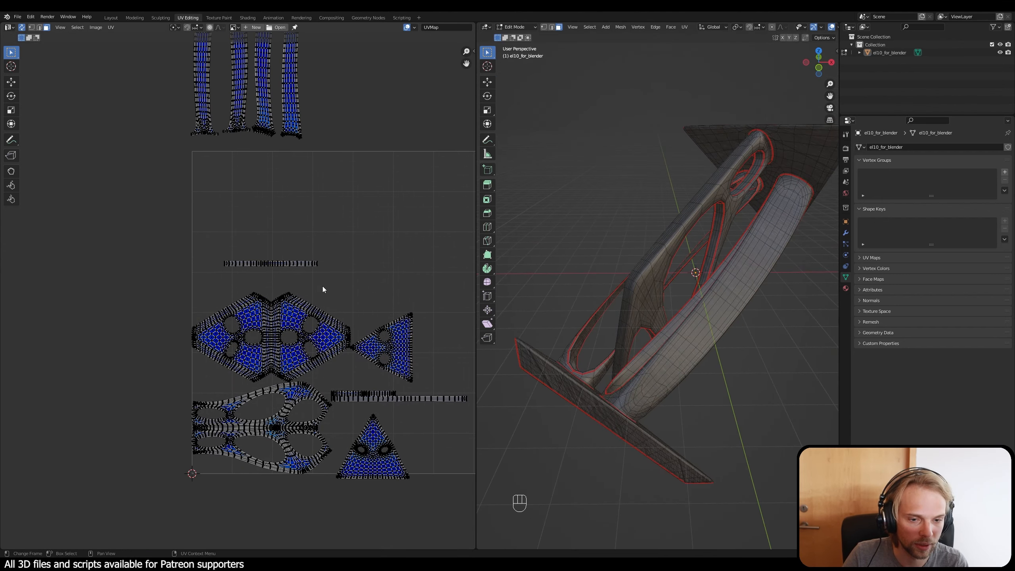
pyautogui.press('g')
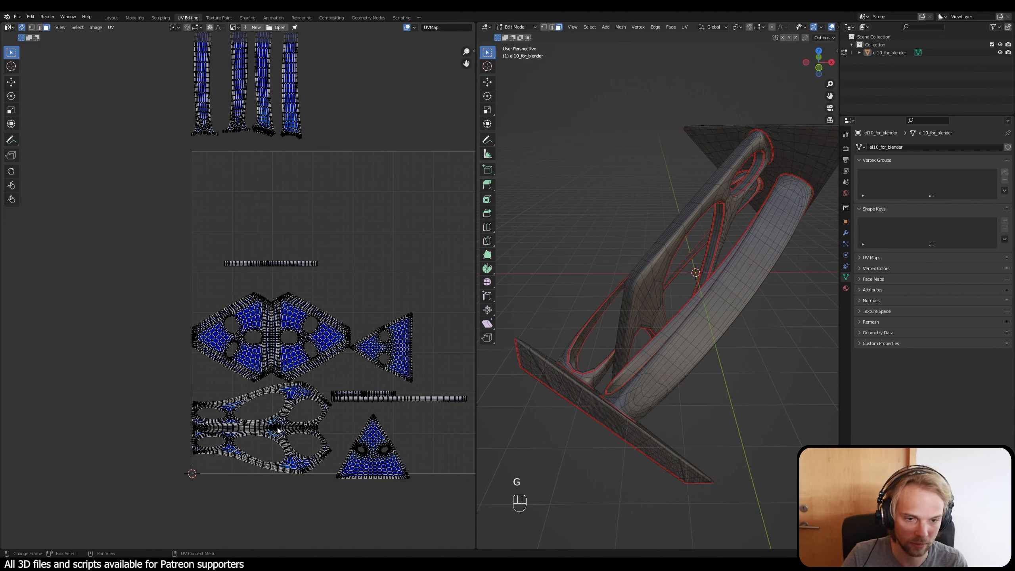
pyautogui.press('l')
pyautogui.scroll(-2, 277, 427)
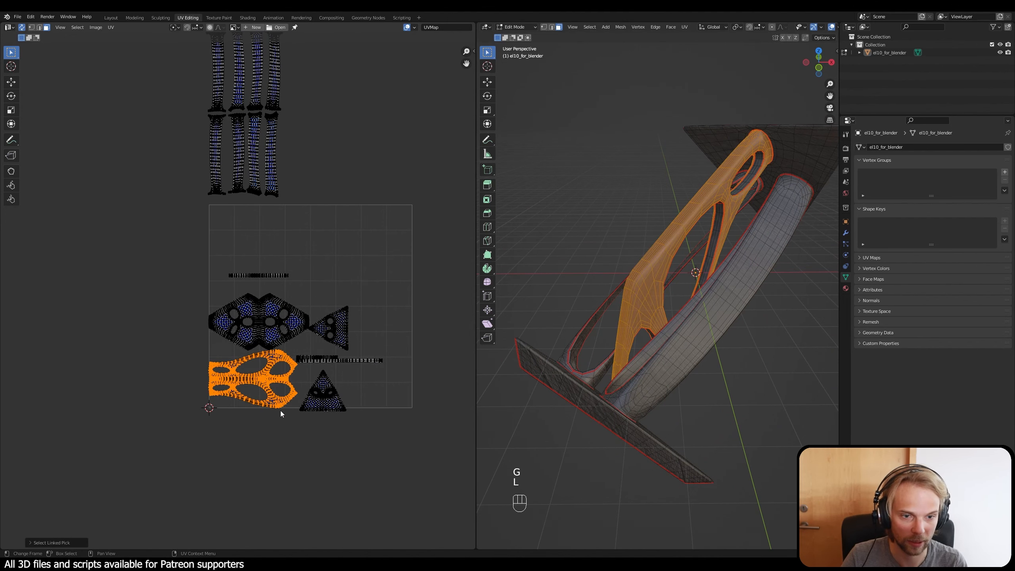
pyautogui.press('g')
pyautogui.press('r')
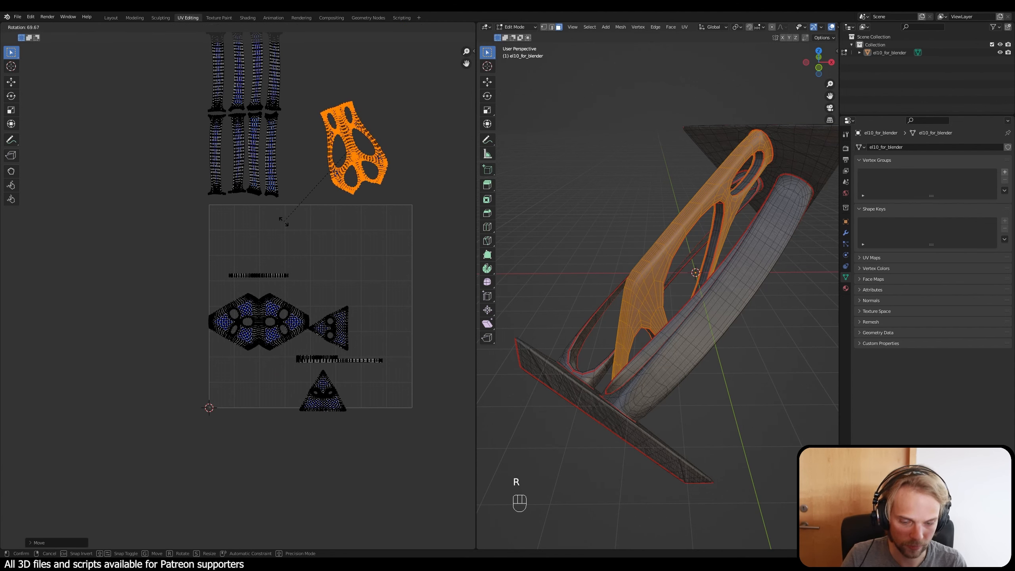
pyautogui.write('90')
pyautogui.press('Return')
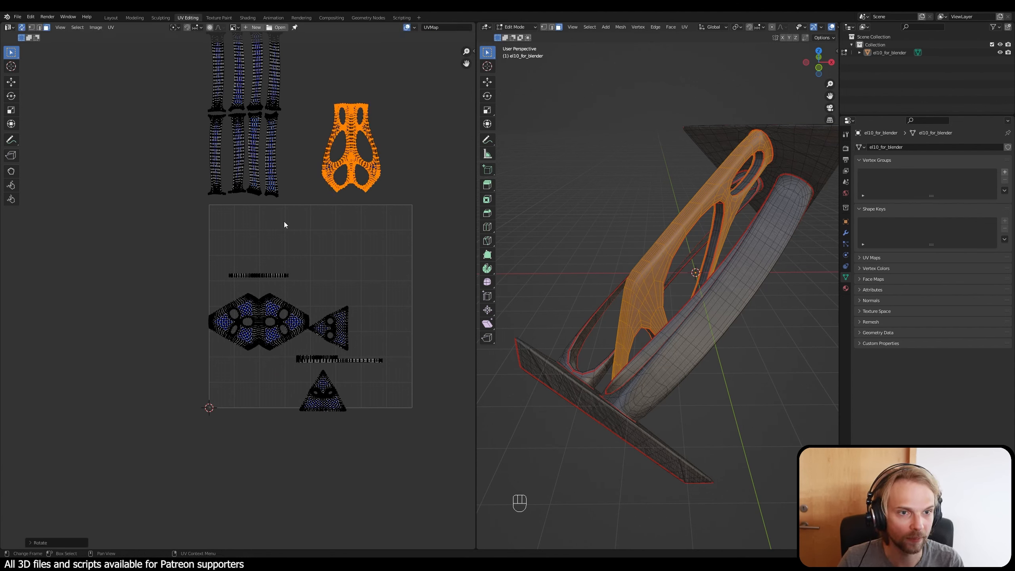
# Step: Place the rotated branching island directly beside the lower row of beam strips and clear the selection
pyautogui.press('g')
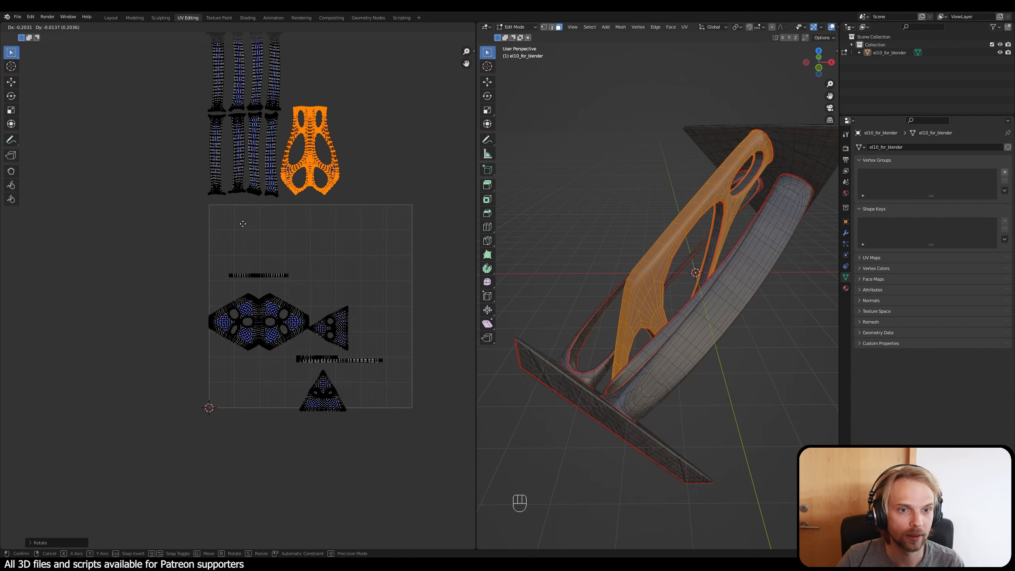
pyautogui.click(332, 206)
pyautogui.click(378, 192)
# Step: Move the single thin horizontal strip island higher in the UV square and rotate it by 90 degrees
pyautogui.keyDown('shift'); pyautogui.moveTo(368, 184); pyautogui.dragTo(370, 275, button='middle'); pyautogui.keyUp('shift')
pyautogui.scroll(1, 258, 299)
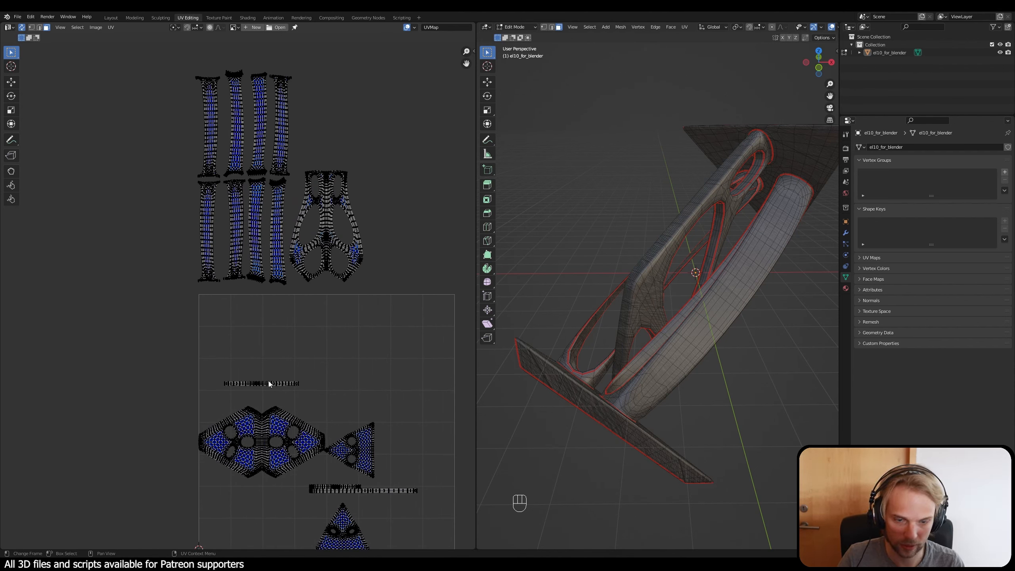
pyautogui.press('g')
pyautogui.press('l')
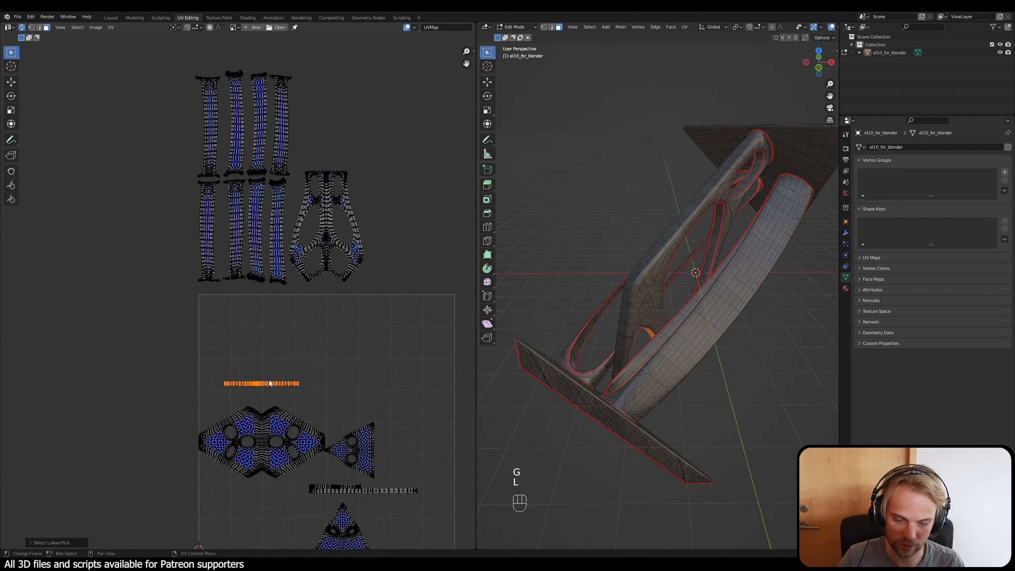
pyautogui.press('g')
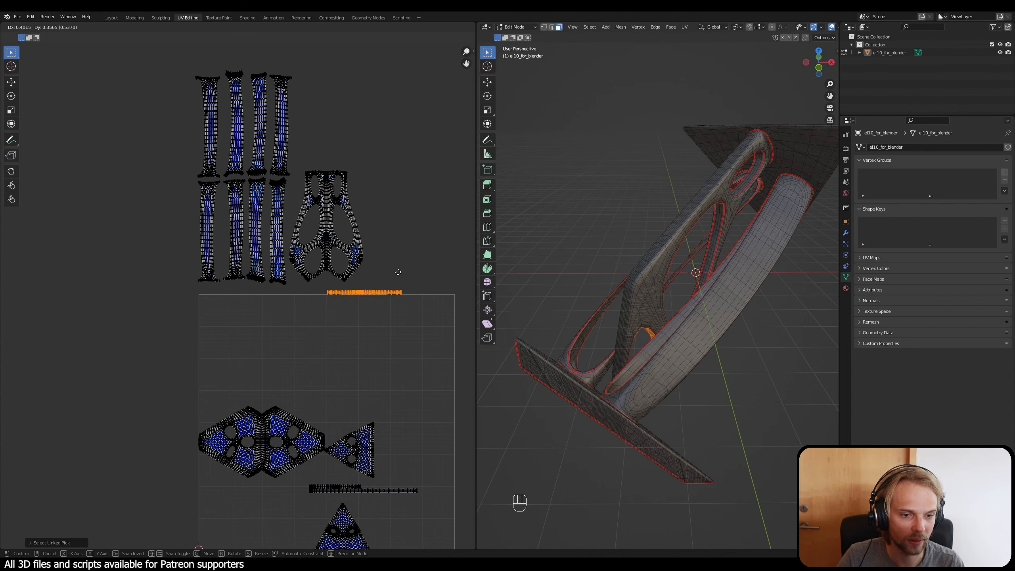
pyautogui.click(394, 305)
pyautogui.write('r')
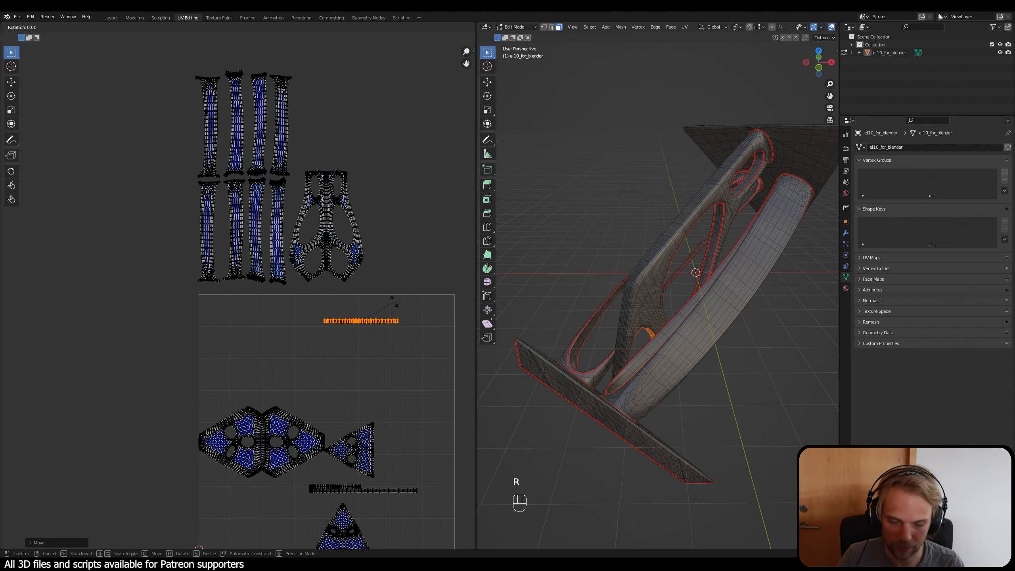
pyautogui.write('90')
pyautogui.press('Return')
# Step: Place the rotated thin strip beside the upper row of beam strips, just above the branching island, and deselect it
pyautogui.press('g')
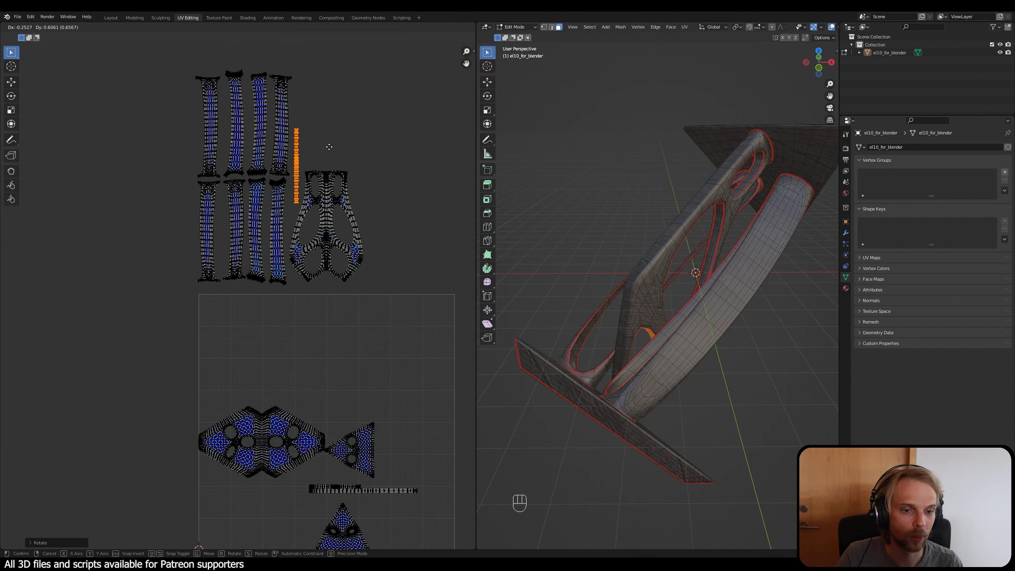
pyautogui.click(344, 149)
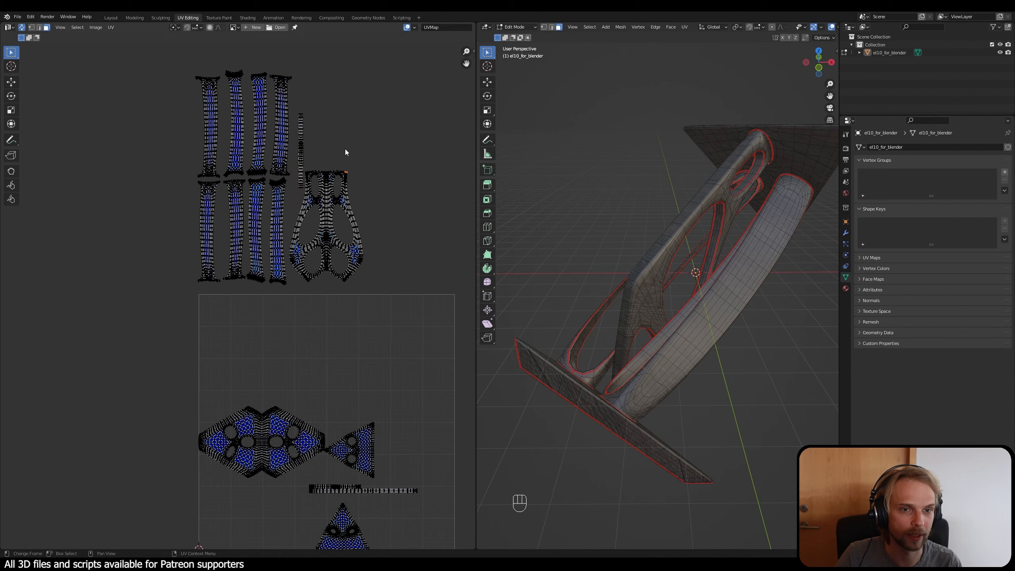
pyautogui.scroll(2, 316, 156)
pyautogui.scroll(-3, 386, 390)
# Step: Select the two adjoining thin horizontal strip islands above the triangular island and move them up out of the UV square
pyautogui.keyDown('shift'); pyautogui.moveTo(382, 376); pyautogui.dragTo(364, 346, button='middle'); pyautogui.keyUp('shift')
pyautogui.scroll(1, 340, 445)
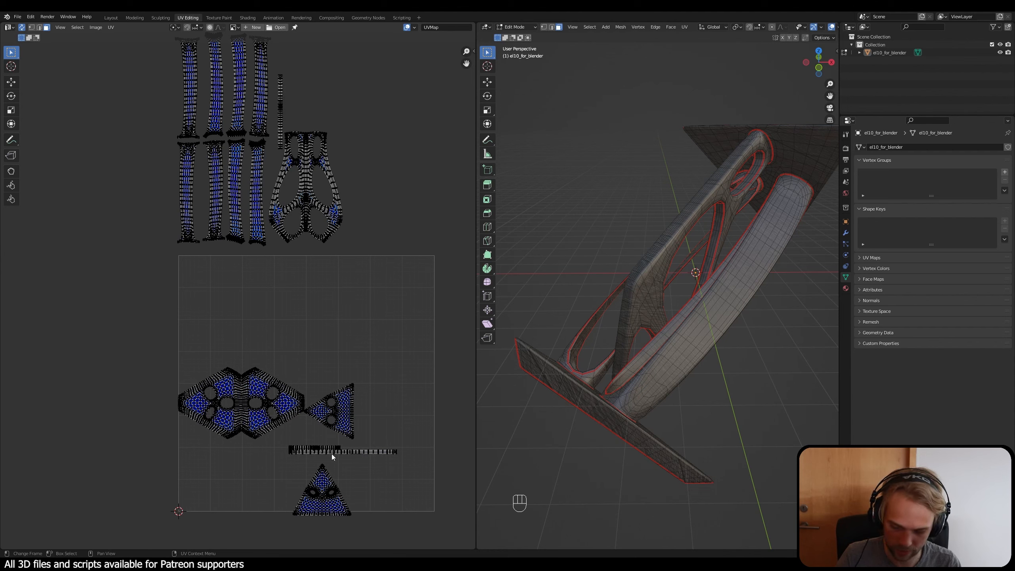
pyautogui.press('l')
pyautogui.press('l')
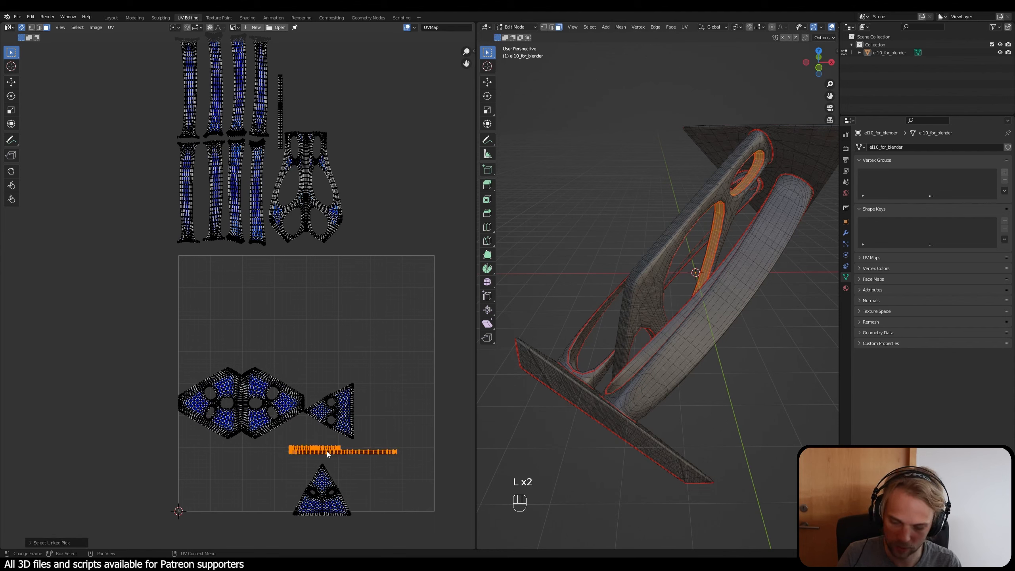
pyautogui.press('g')
pyautogui.click(368, 113)
pyautogui.press('r')
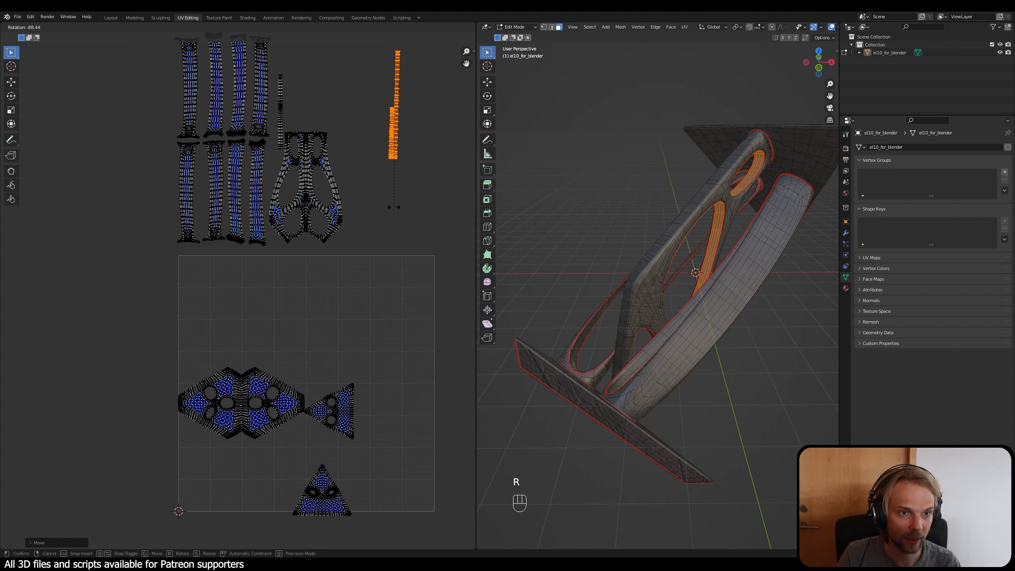
pyautogui.write('980')
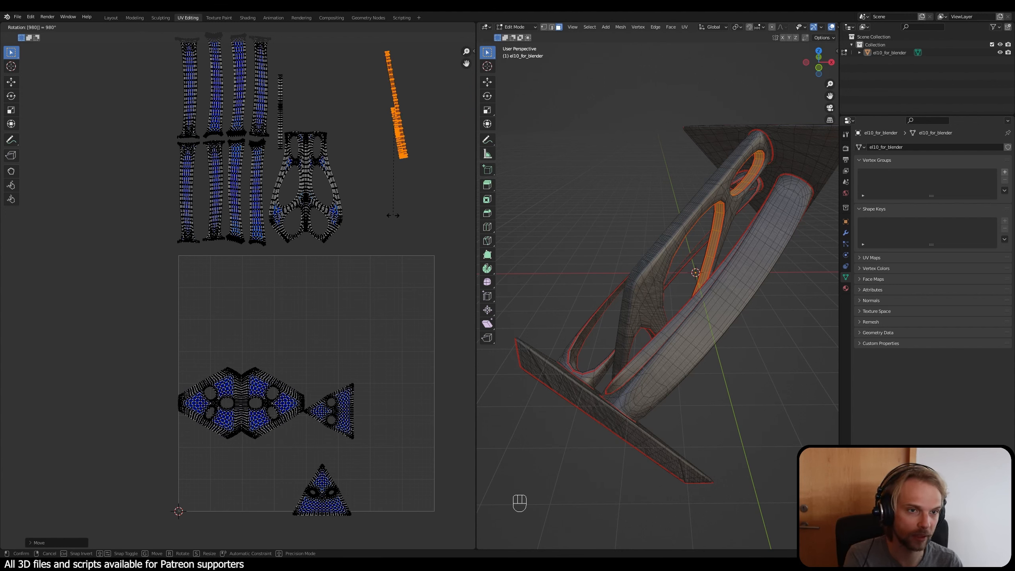
pyautogui.press('Escape')
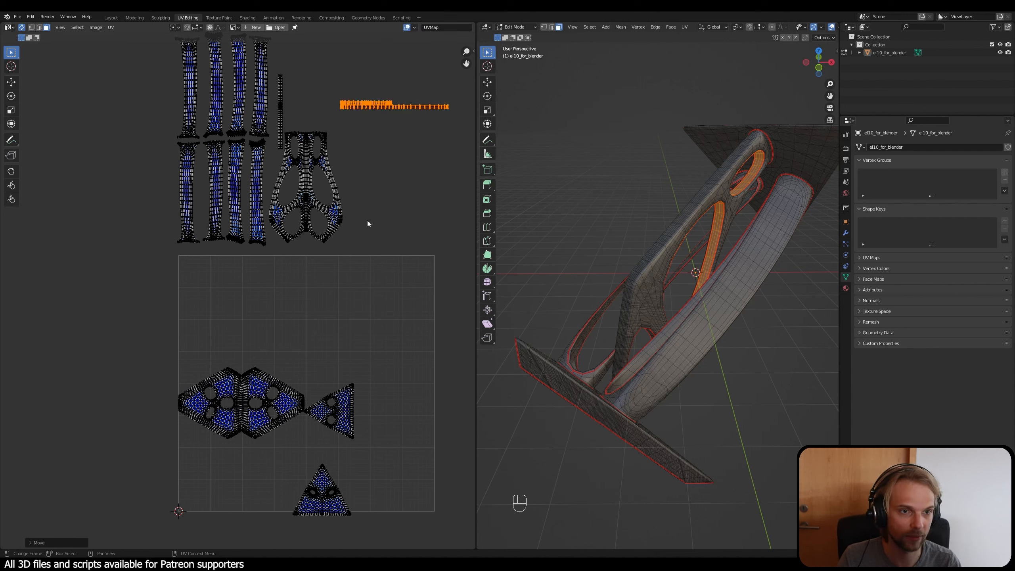
# Step: Rotate the two selected thin strips by 90 degrees and place them between the upper beam row and the single thin strip
pyautogui.write('r')
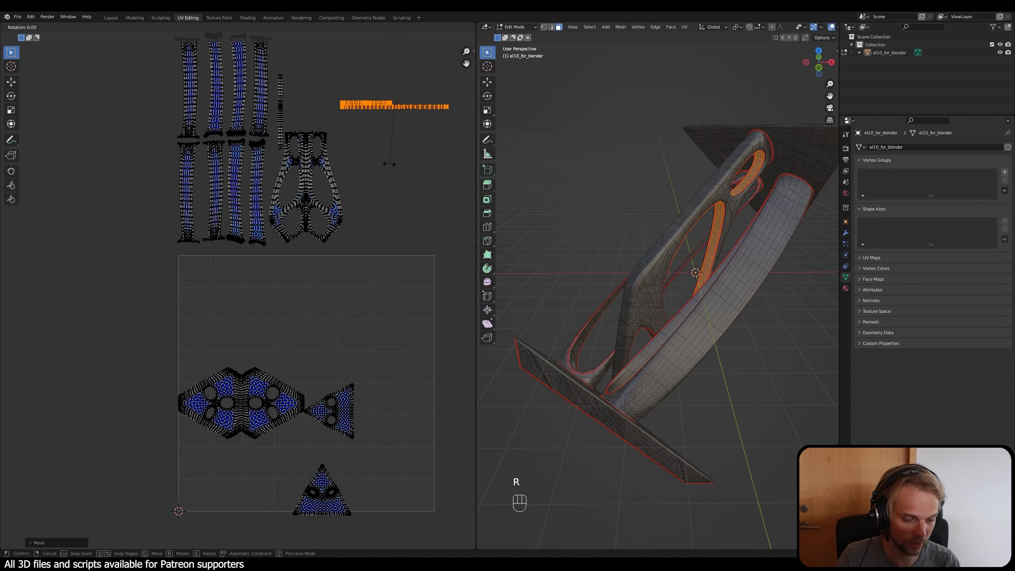
pyautogui.write('90')
pyautogui.click(389, 163)
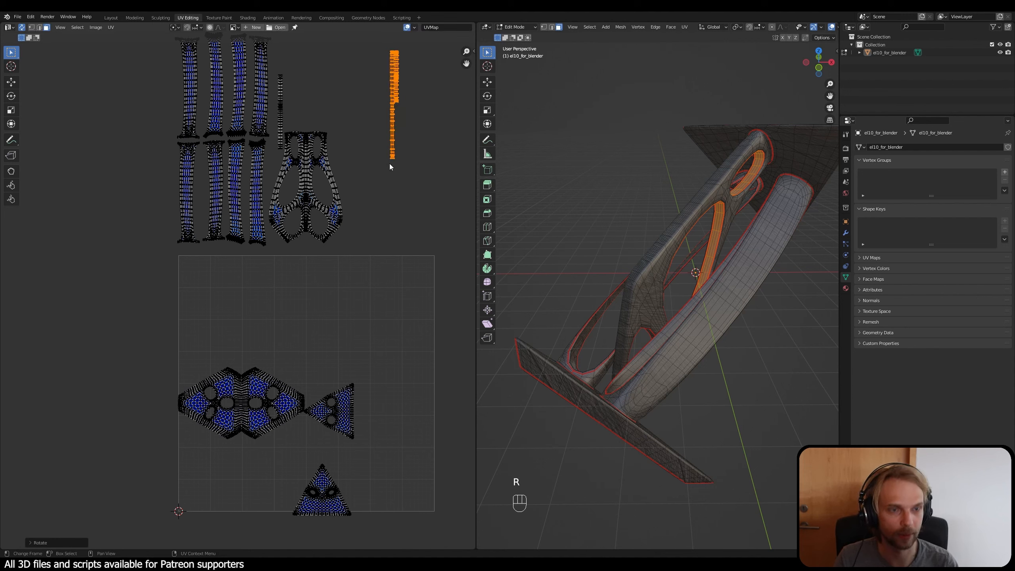
pyautogui.press('g')
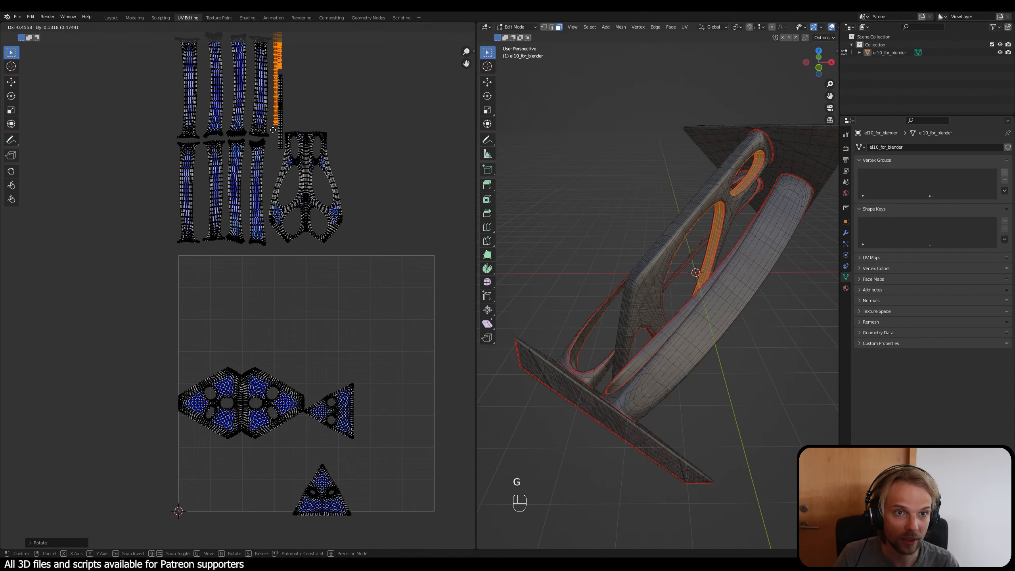
pyautogui.click(271, 130)
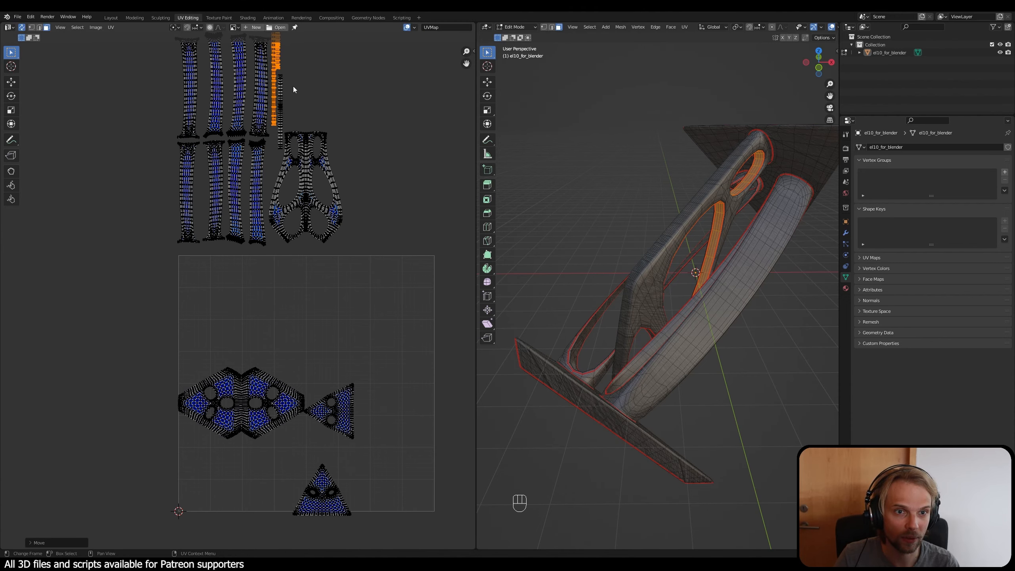
# Step: Fine-tune the two strips' position so they sit close to the single thin strip without overlapping it, then clear the selection
pyautogui.scroll(6, 294, 87)
pyautogui.scroll(-2, 296, 303)
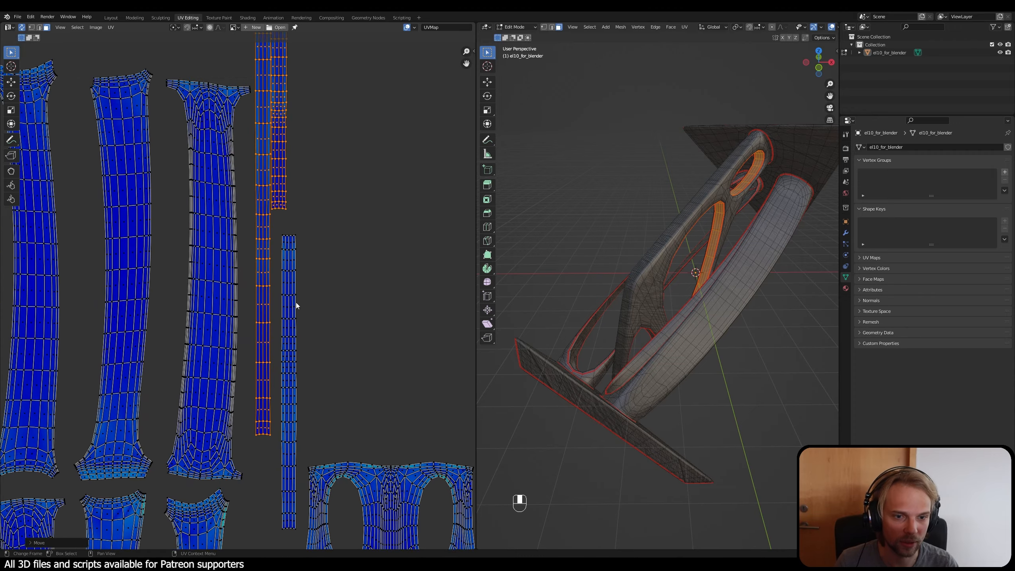
pyautogui.press('g')
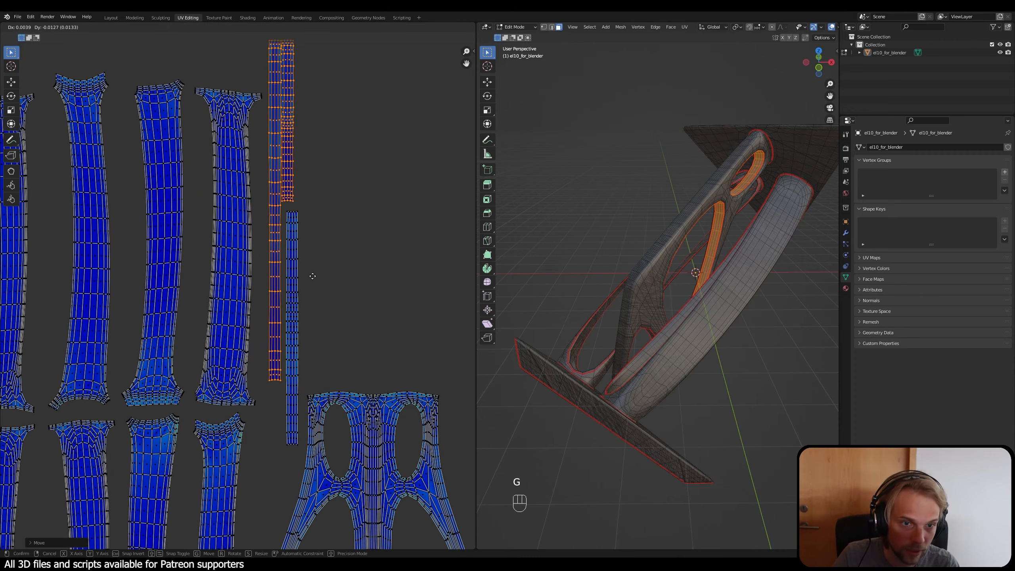
pyautogui.click(316, 281)
pyautogui.click(365, 275)
pyautogui.scroll(-3, 364, 278)
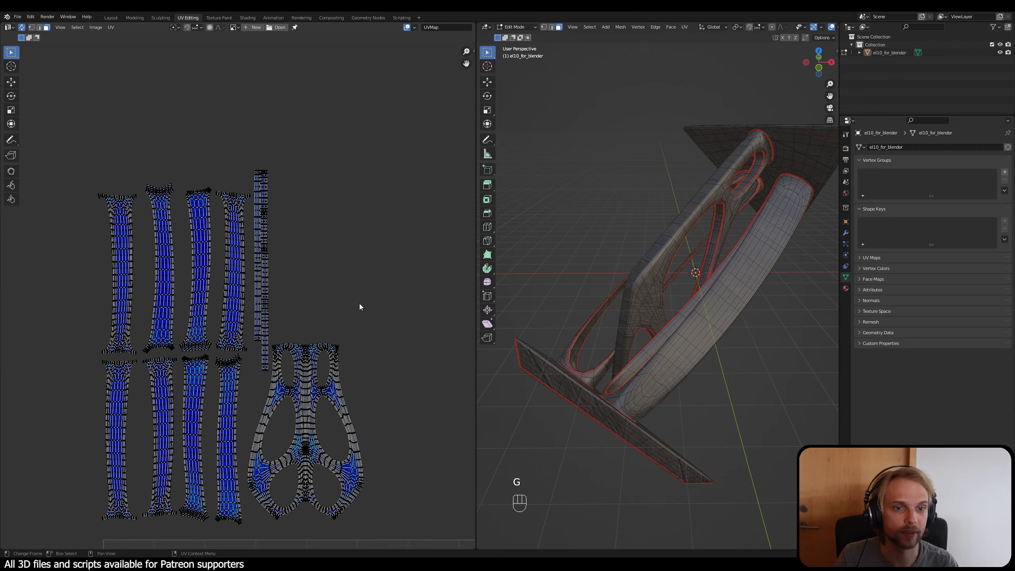
# Step: Select all three thin vertical strip islands beside the upper row of beam strips
pyautogui.moveTo(363, 300); pyautogui.dragTo(387, 267, button='middle')
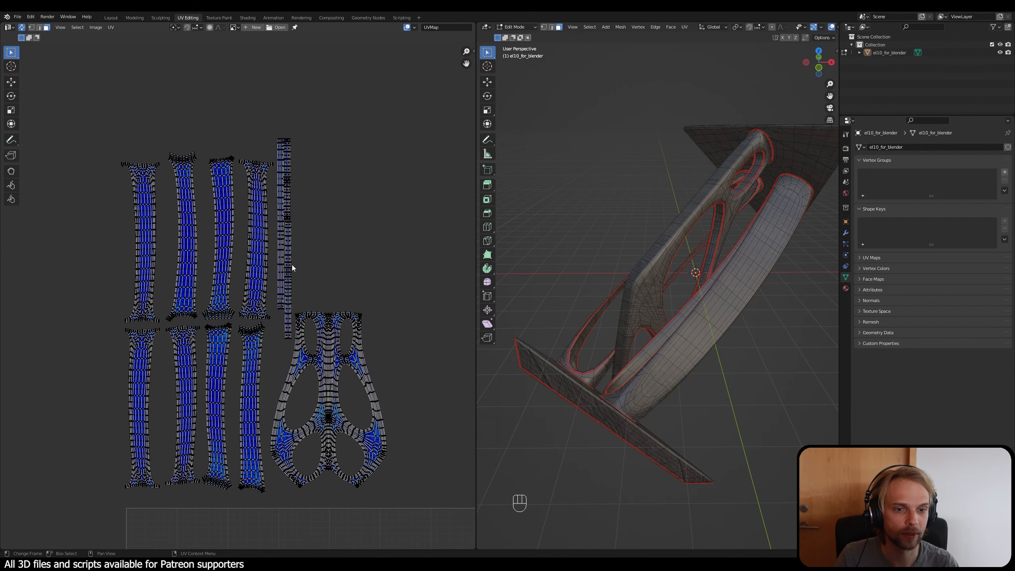
pyautogui.press('l')
pyautogui.press('l')
pyautogui.press('l')
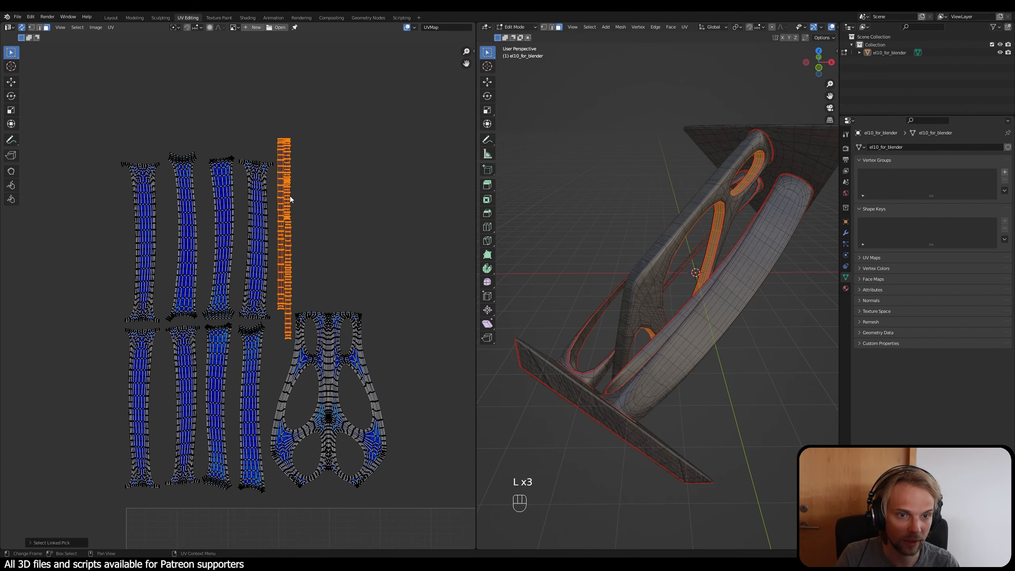
pyautogui.press('h')
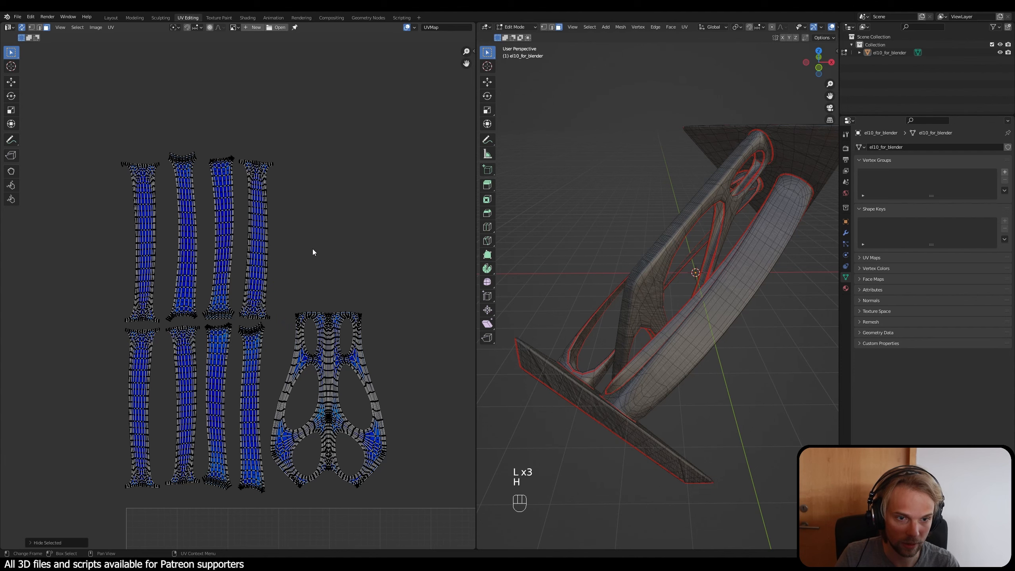
pyautogui.scroll(-4, 311, 274)
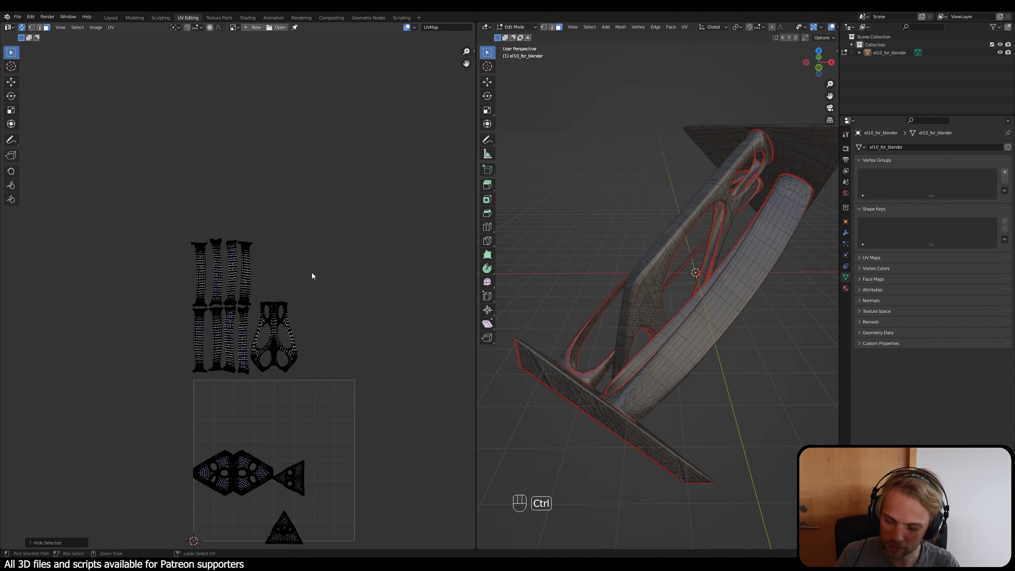
pyautogui.hotkey('ctrl', 'z')
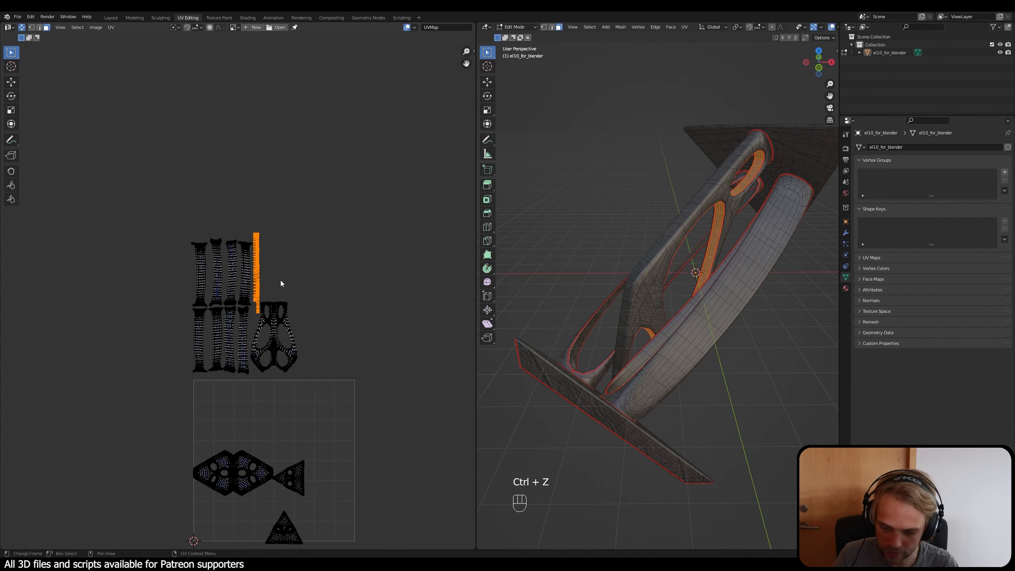
# Step: Move the three selected thin strips slightly down so their tops line up with the upper beam row, and deselect them
pyautogui.scroll(3, 281, 280)
pyautogui.press('g')
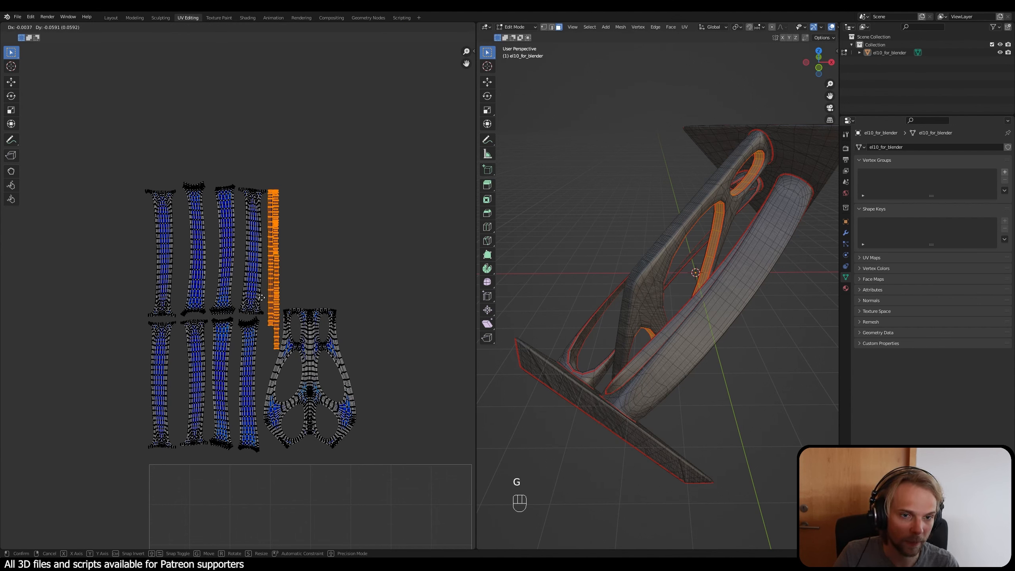
pyautogui.click(260, 297)
pyautogui.scroll(2, 275, 262)
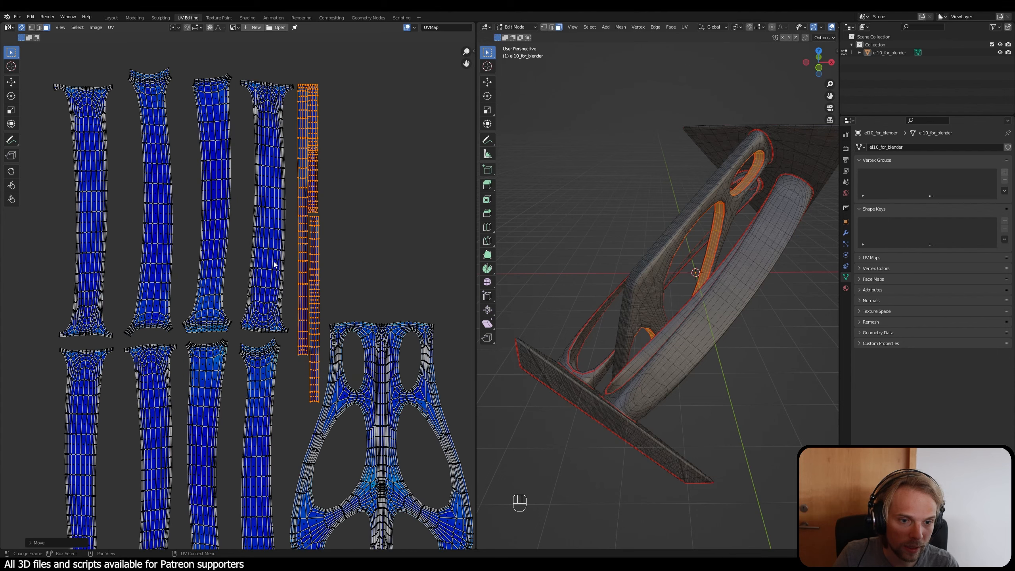
pyautogui.click(292, 240)
pyautogui.scroll(-4, 292, 240)
# Step: Move the base plate's outer island with three holes out of the UV square to above the branching island and deselect it
pyautogui.moveTo(329, 290); pyautogui.dragTo(304, 130, button='middle')
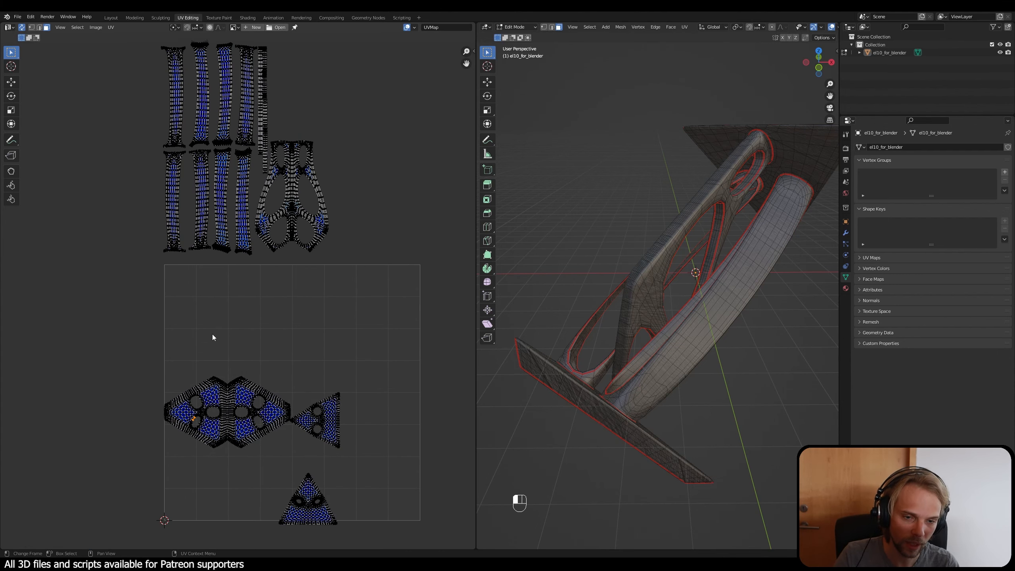
pyautogui.press('l')
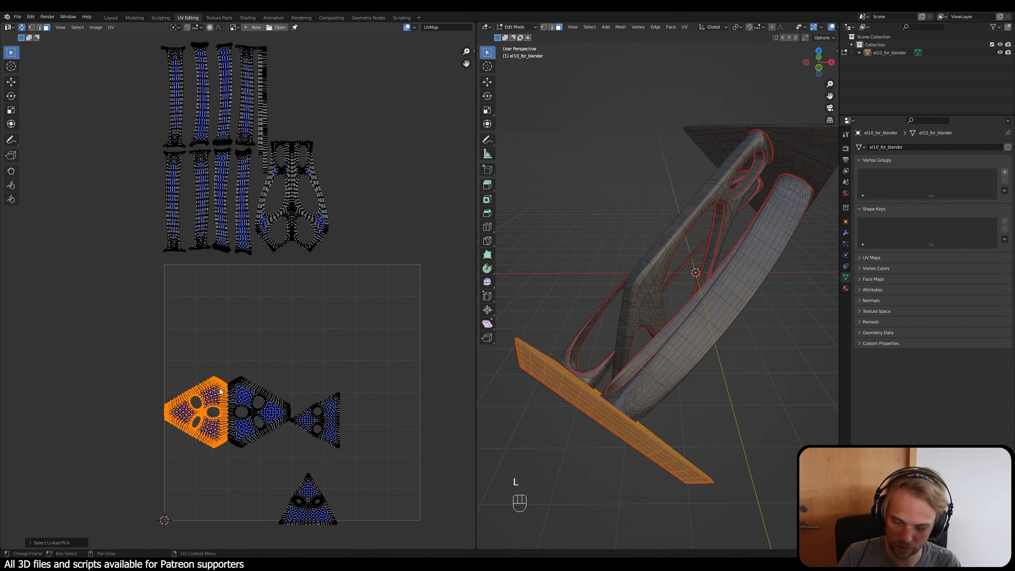
pyautogui.press('g')
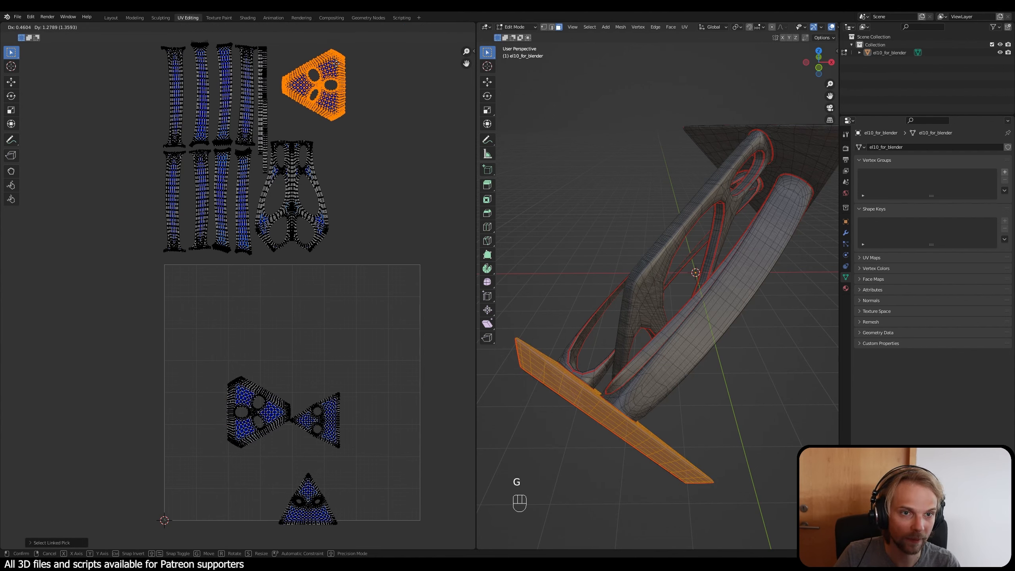
pyautogui.click(337, 63)
pyautogui.click(336, 288)
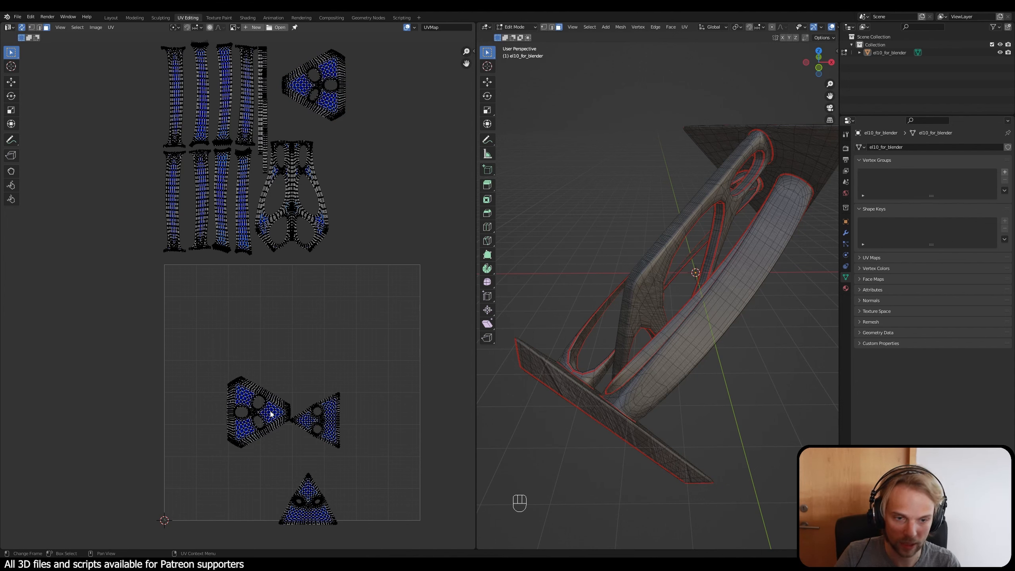
# Step: Move the upper plate's island with three holes out of the UV square to beside the base plate's three-hole island and deselect it
pyautogui.press('g')
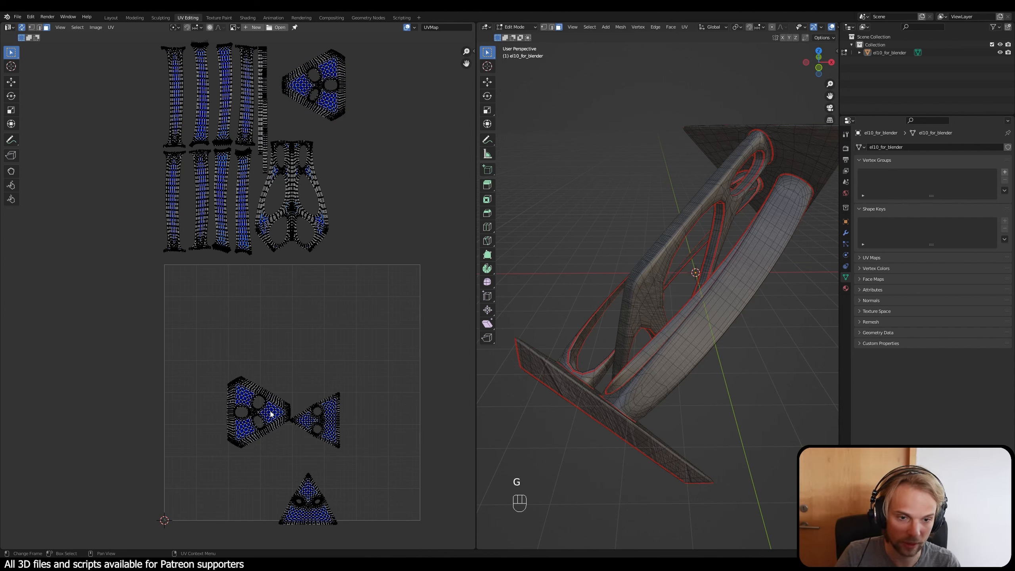
pyautogui.press('l')
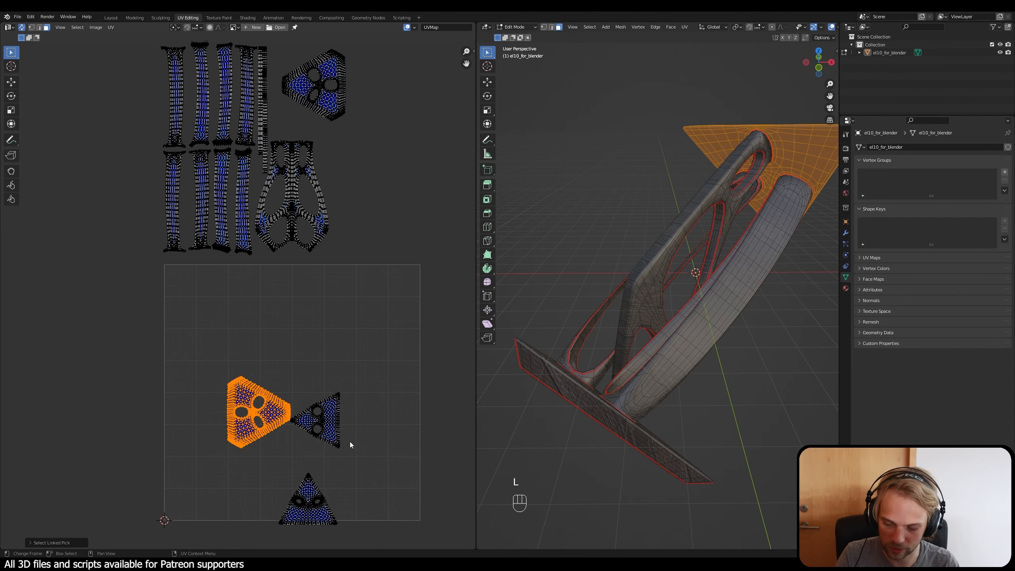
pyautogui.press('g')
pyautogui.click(441, 115)
pyautogui.click(417, 82)
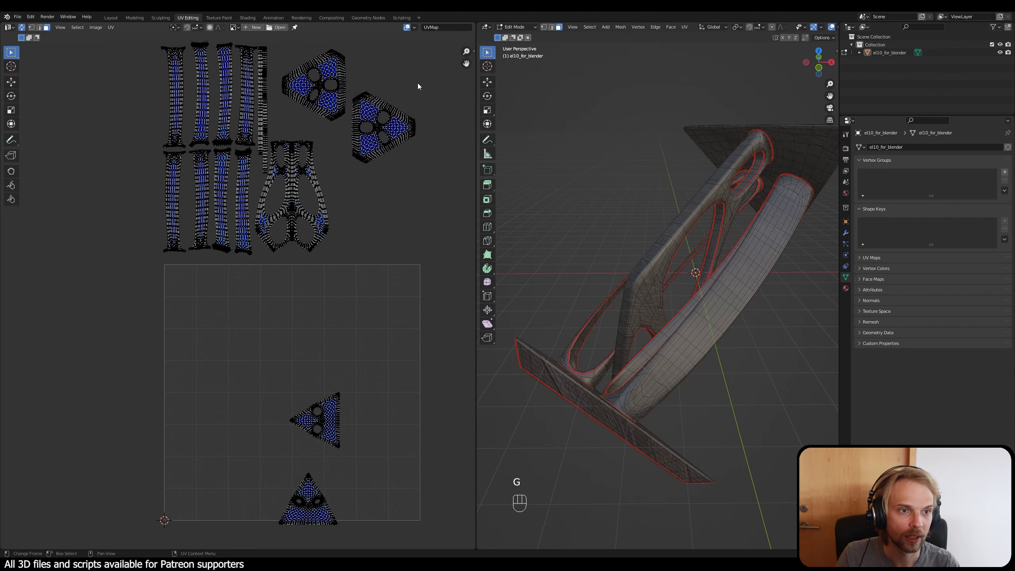
# Step: Rotate the base plate's three-hole island by about -30° so its wide edge lies horizontally at the bottom
pyautogui.keyDown('shift'); pyautogui.moveTo(417, 83); pyautogui.dragTo(331, 267, button='middle'); pyautogui.keyUp('shift')
pyautogui.scroll(7, 249, 280)
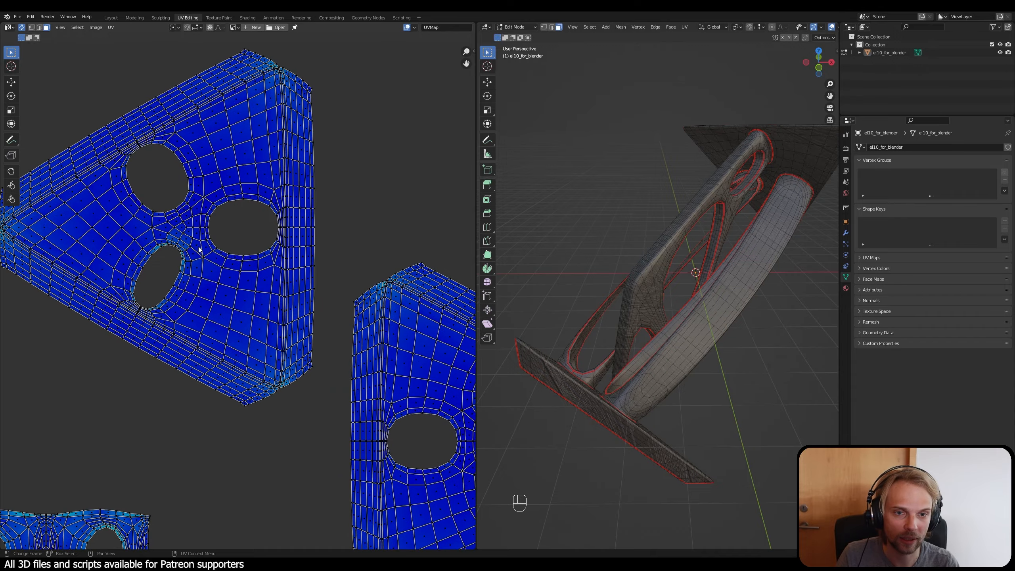
pyautogui.keyDown('shift'); pyautogui.moveTo(199, 242); pyautogui.dragTo(249, 294, button='middle'); pyautogui.keyUp('shift')
pyautogui.press('l')
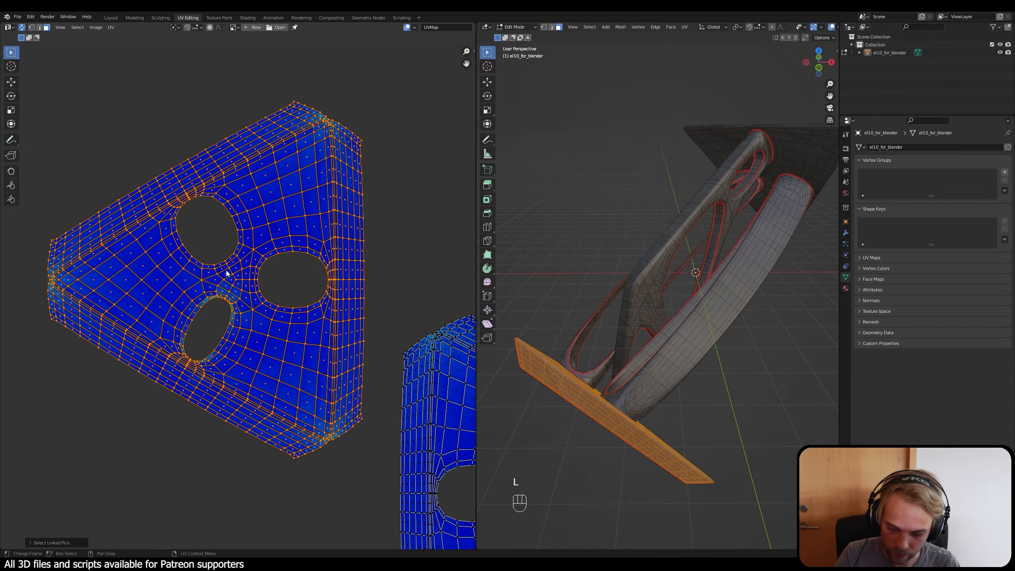
pyautogui.press('r')
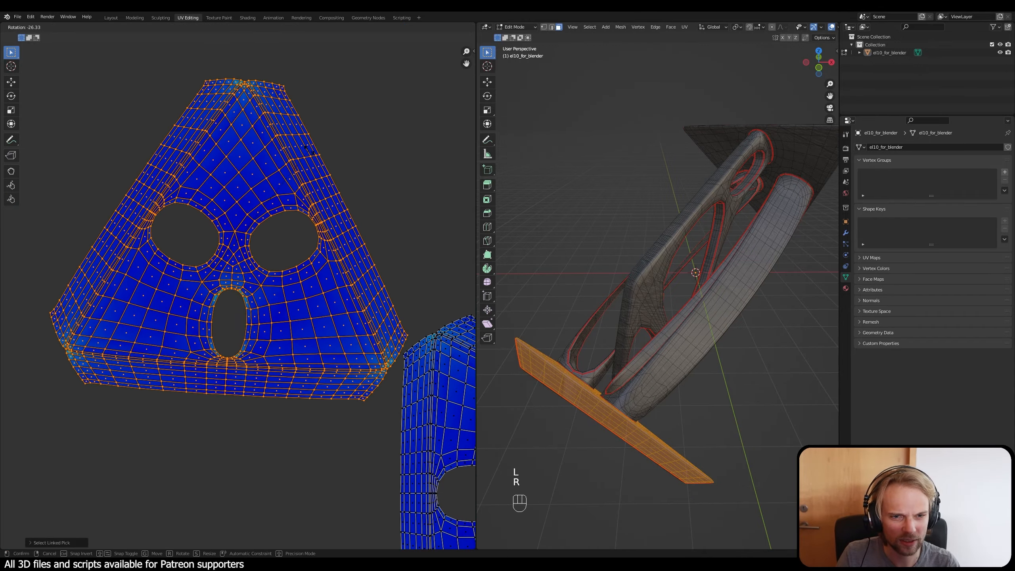
pyautogui.click(320, 114)
# Step: Move the rotated base plate island down to sit just above the branching island, then deselect it
pyautogui.scroll(-3, 226, 268)
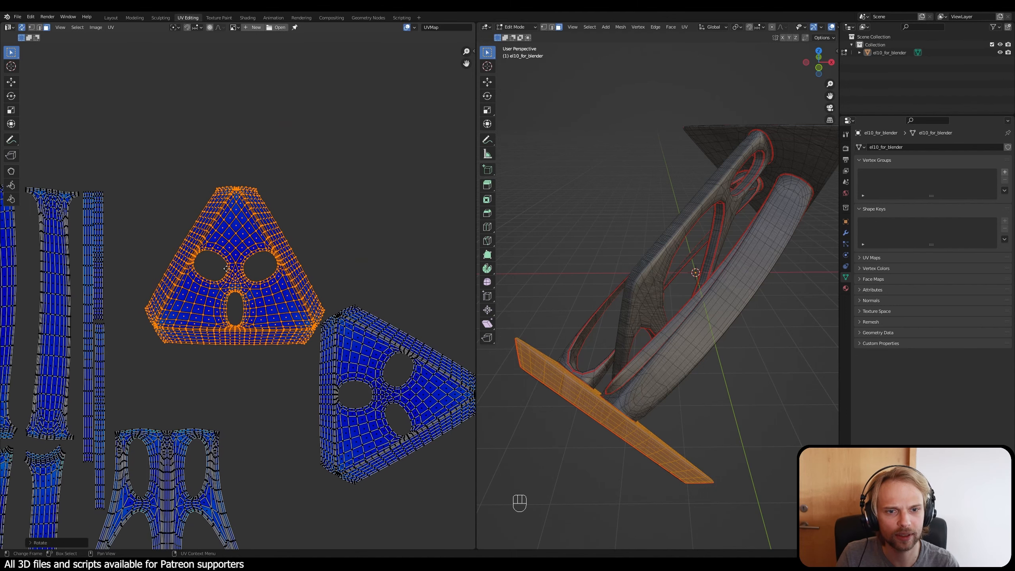
pyautogui.moveTo(226, 268); pyautogui.dragTo(274, 199, button='middle')
pyautogui.press('g')
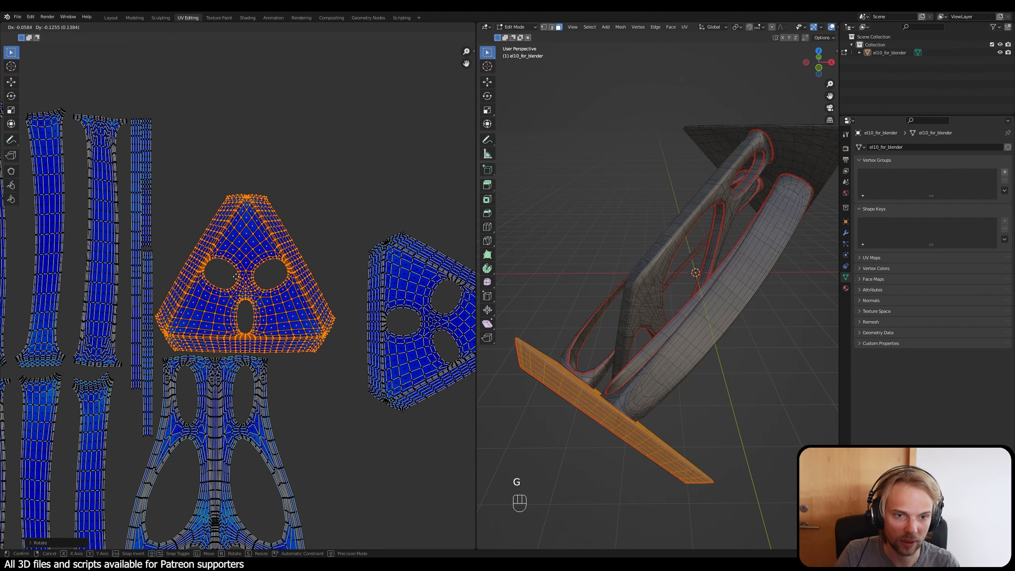
pyautogui.click(235, 276)
pyautogui.click(384, 189)
# Step: Rotate the upper plate's three-hole island by about 29° so its wide edge lies horizontally at the bottom
pyautogui.keyDown('shift'); pyautogui.moveTo(385, 245); pyautogui.dragTo(323, 230, button='middle'); pyautogui.keyUp('shift')
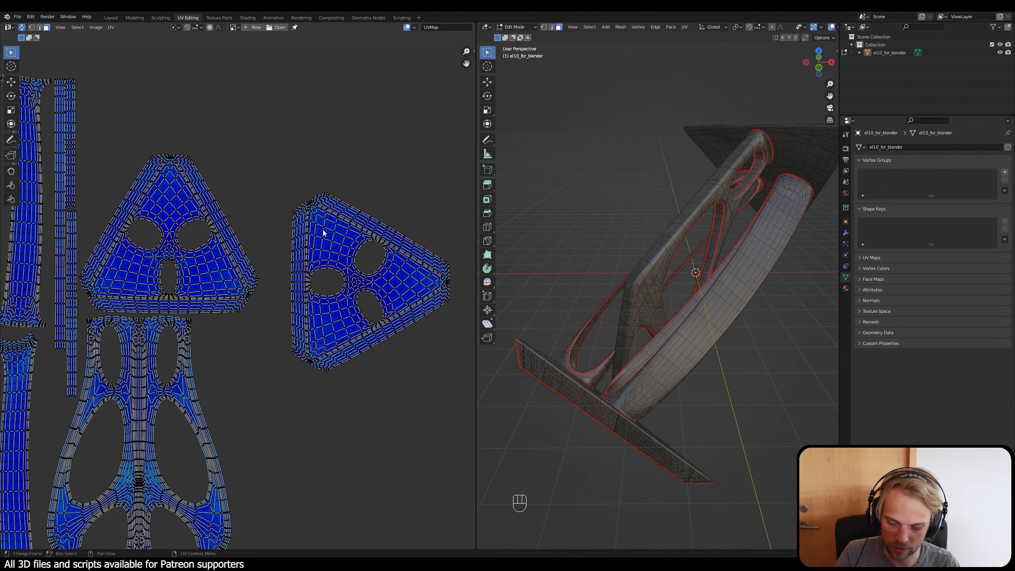
pyautogui.press('l')
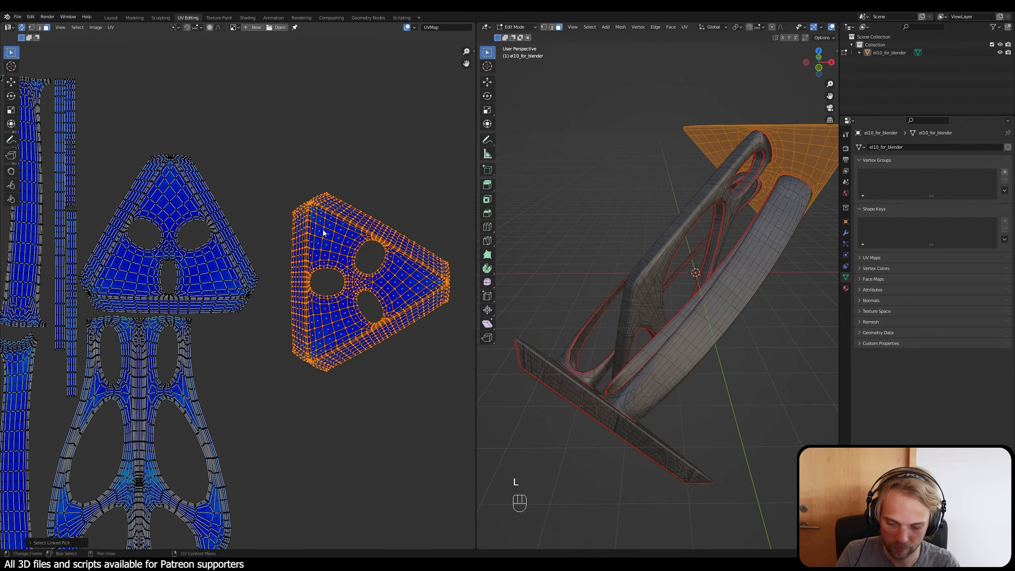
pyautogui.scroll(-5, 323, 230)
pyautogui.moveTo(301, 392); pyautogui.dragTo(336, 339, button='middle')
pyautogui.scroll(2, 313, 298)
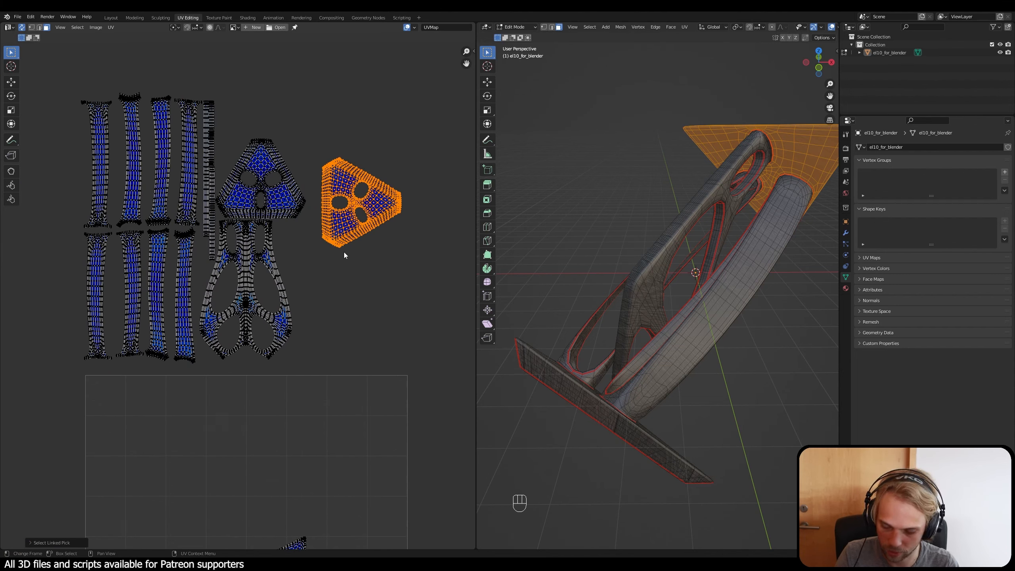
pyautogui.press('r')
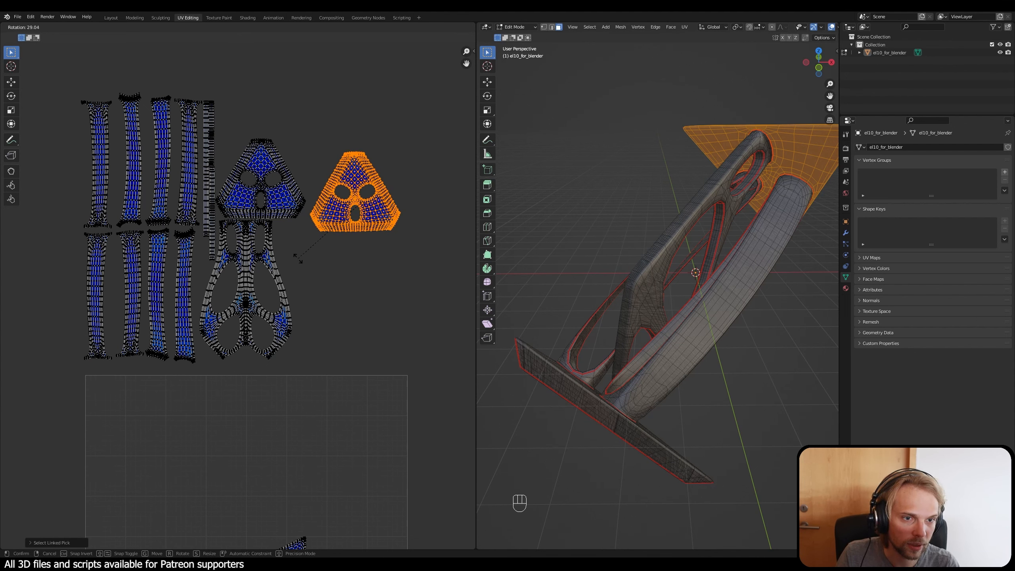
pyautogui.click(329, 249)
# Step: Move the upper plate's rotated island close beside the base plate island and the branching island, then deselect it
pyautogui.press('g')
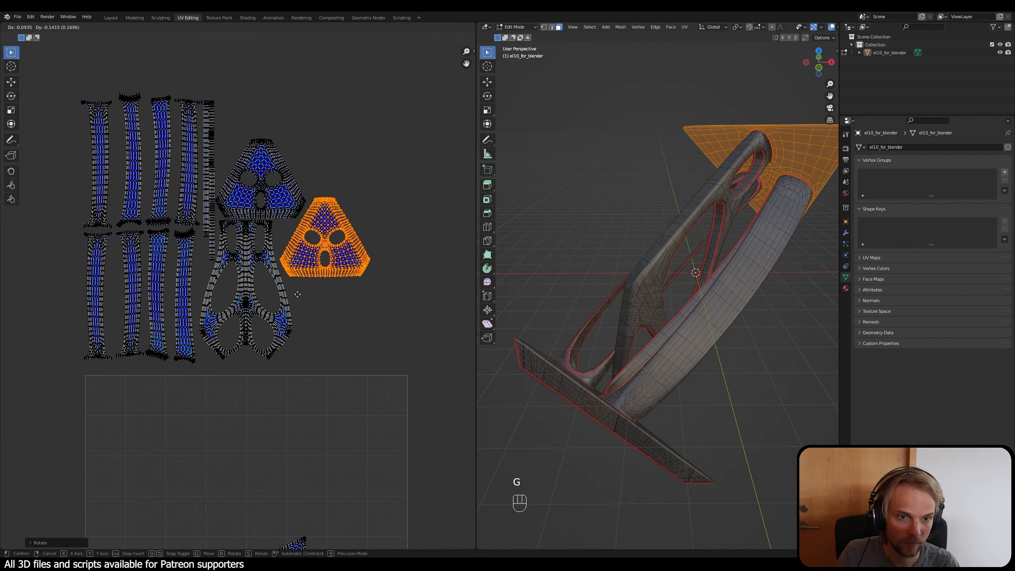
pyautogui.click(297, 298)
pyautogui.click(393, 335)
# Step: Move the small triangular island from the UV square's lower edge to above the two three-hole islands
pyautogui.scroll(-2, 394, 335)
pyautogui.moveTo(363, 349); pyautogui.dragTo(379, 237, button='middle')
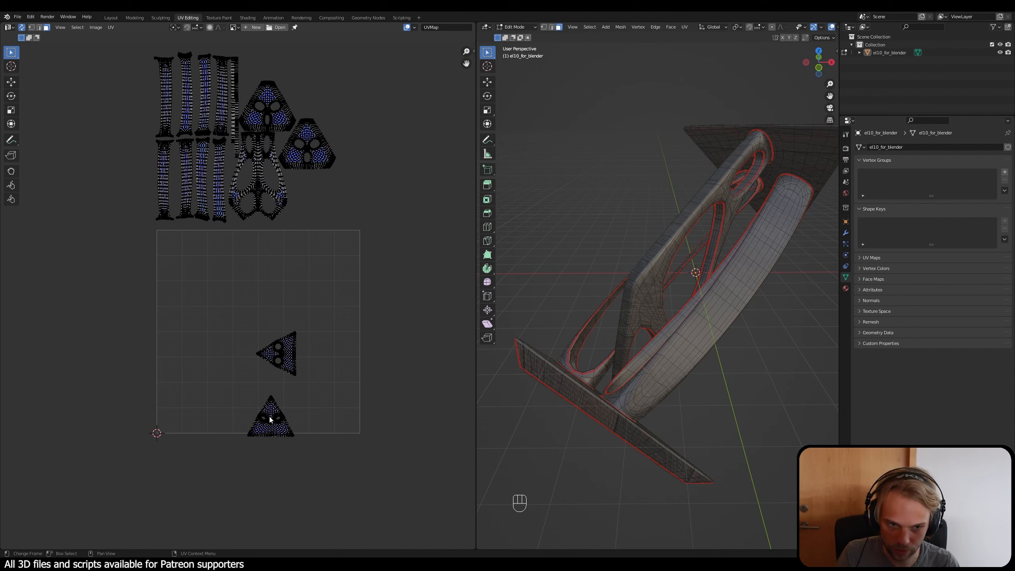
pyautogui.press('l')
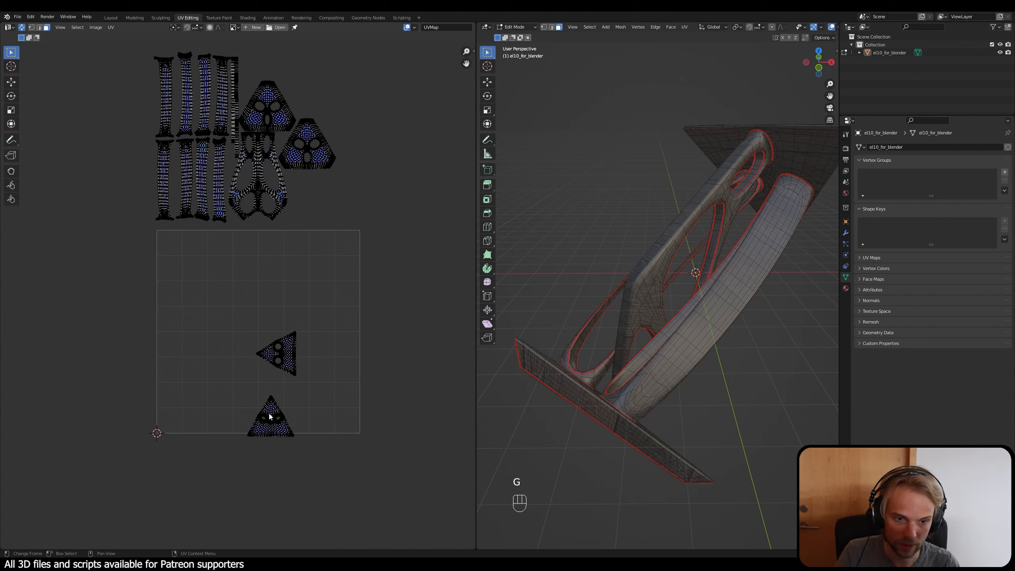
pyautogui.press('g')
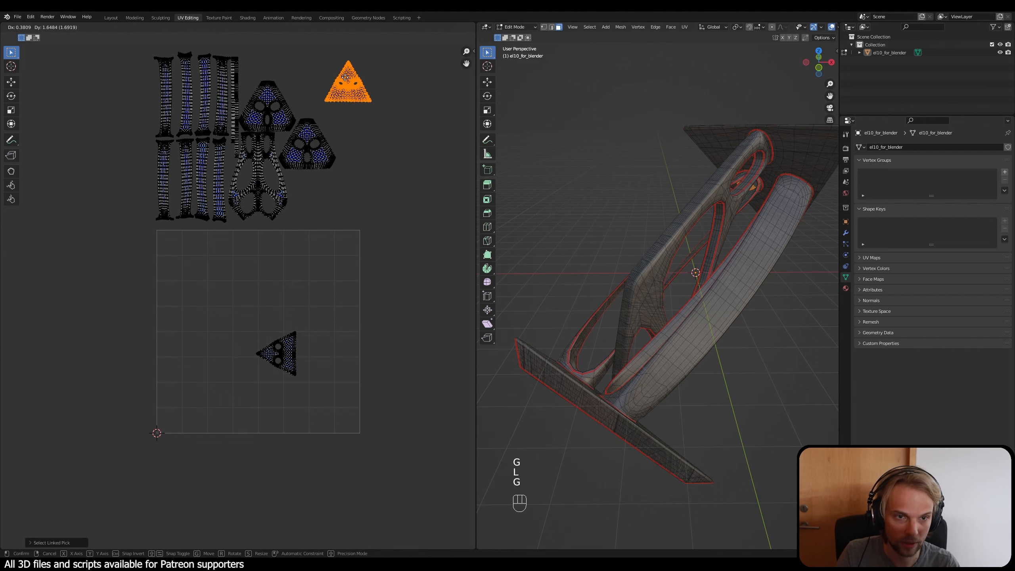
pyautogui.click(305, 71)
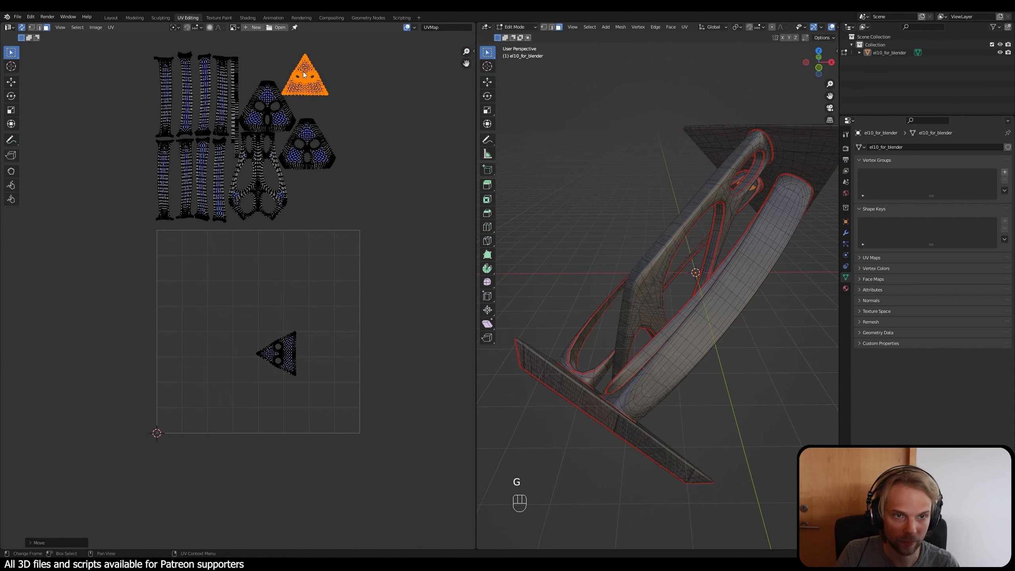
# Step: Rotate the small triangular island by 180°, nestle it into the gap above the two three-hole islands, and deselect it
pyautogui.press('r')
pyautogui.press('1')
pyautogui.press('8')
pyautogui.press('0')
pyautogui.press('Return')
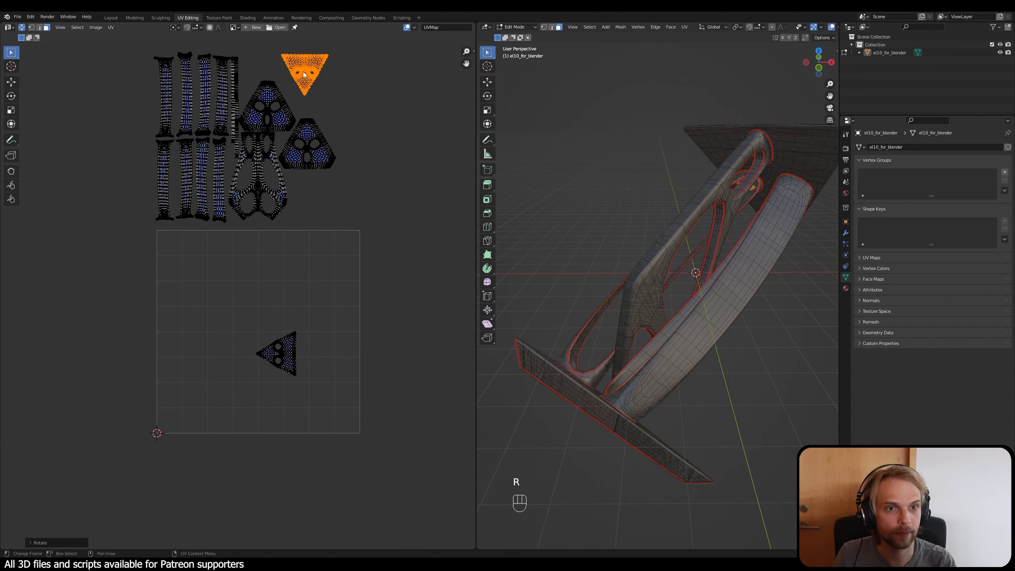
pyautogui.press('h')
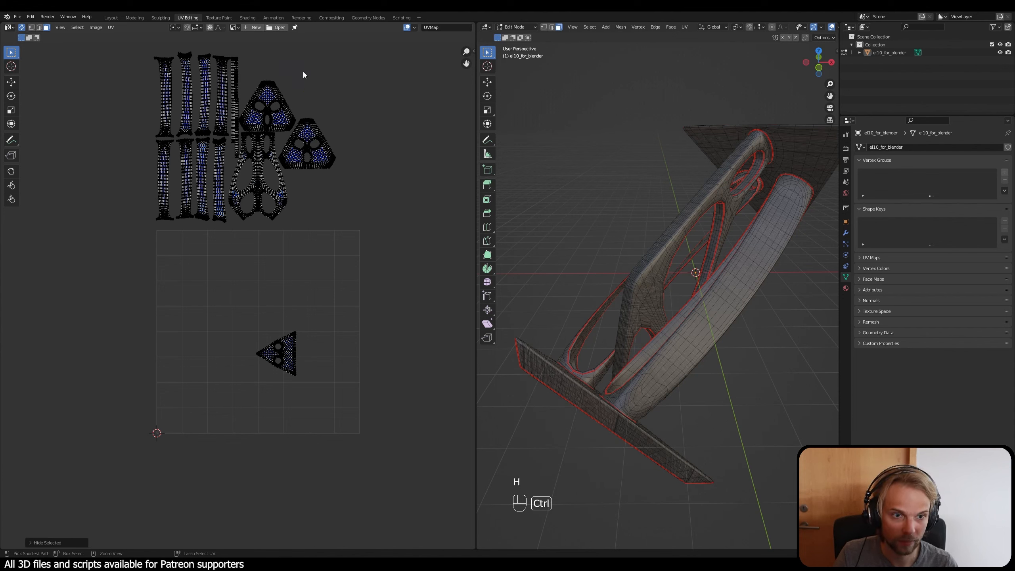
pyautogui.hotkey('ctrl', 'z')
pyautogui.press('g')
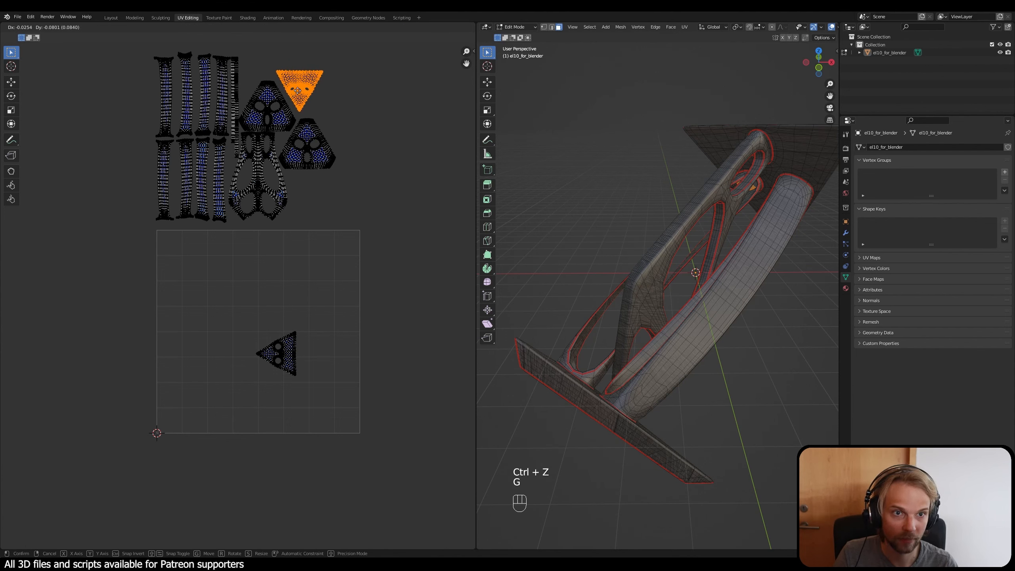
pyautogui.click(299, 94)
pyautogui.click(342, 222)
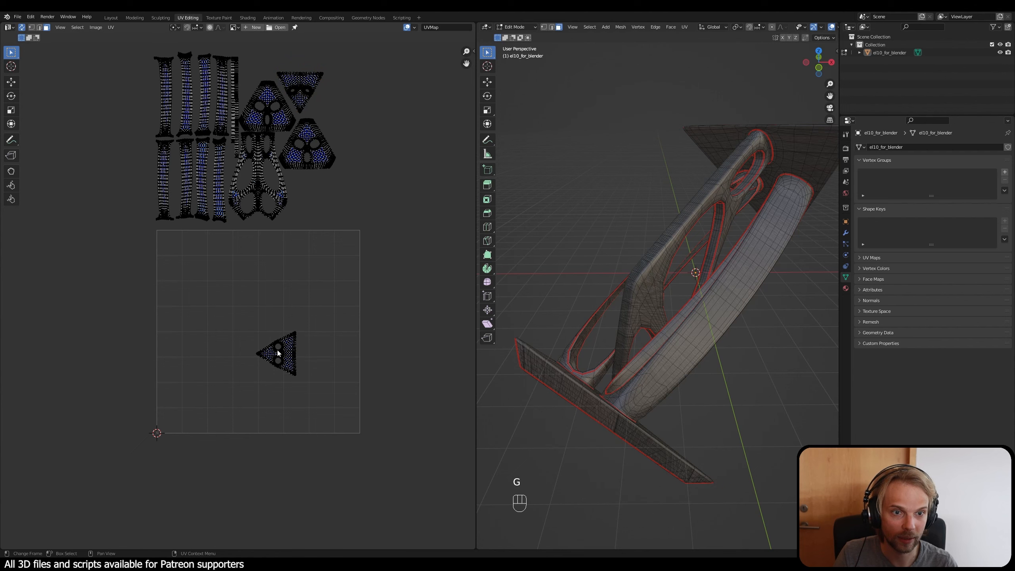
# Step: Move the remaining triangular island out of the UV square to below the upper plate's three-hole island
pyautogui.press('l')
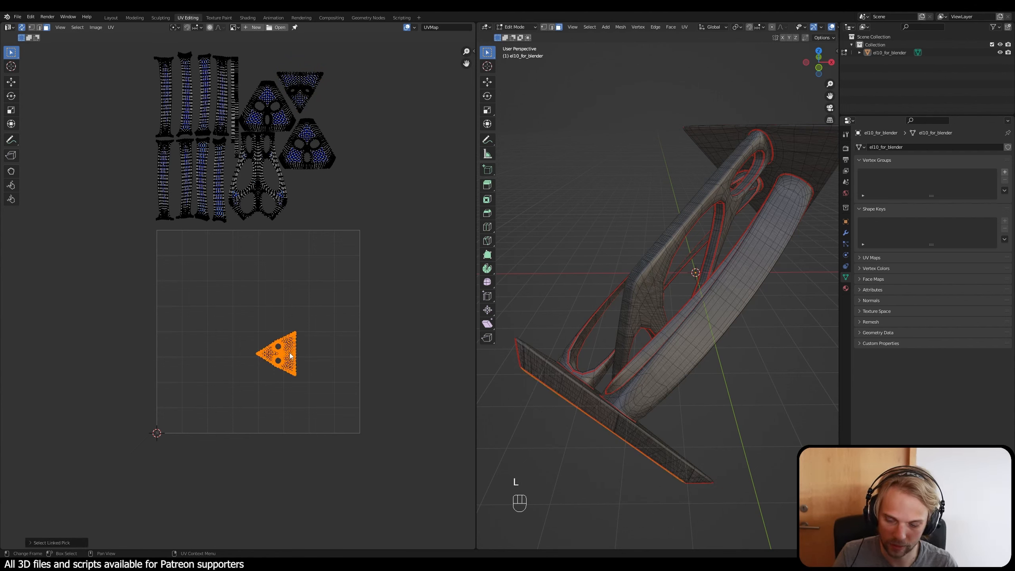
pyautogui.press('g')
pyautogui.click(326, 198)
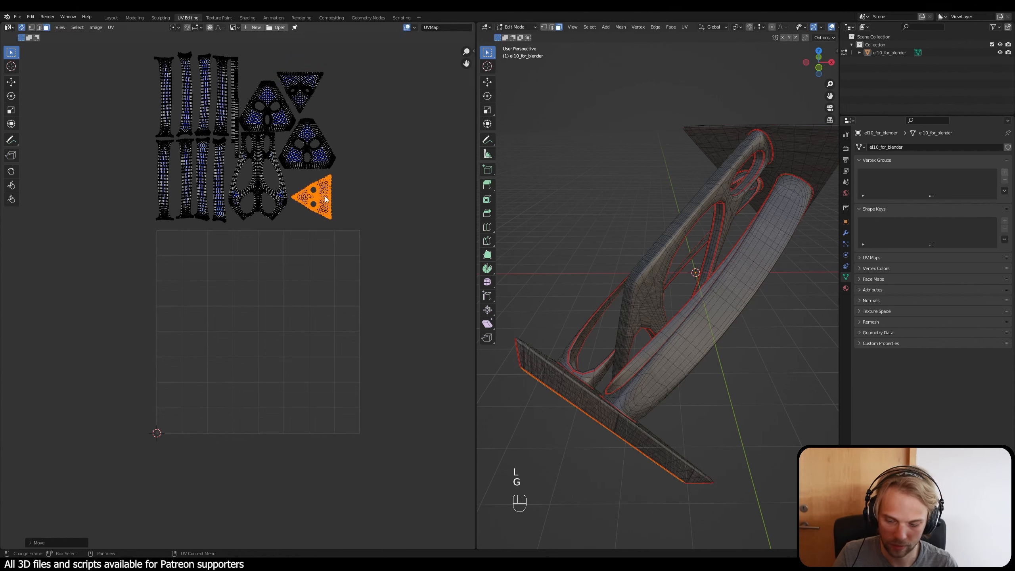
pyautogui.write('r180')
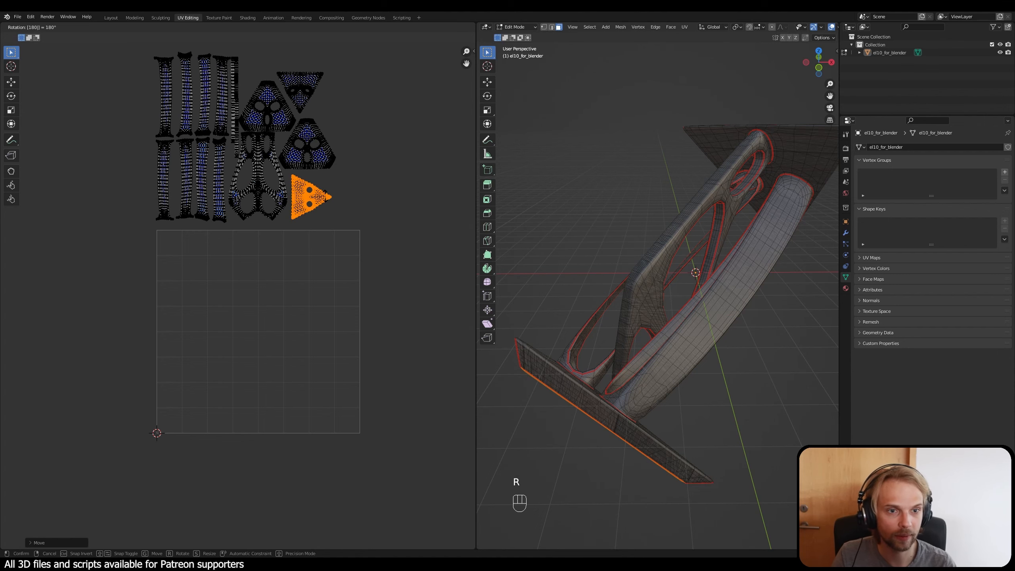
pyautogui.click(326, 196)
# Step: Rotate the selected triangular island by 90° and then by 180° so that its tip points downward
pyautogui.scroll(4, 323, 199)
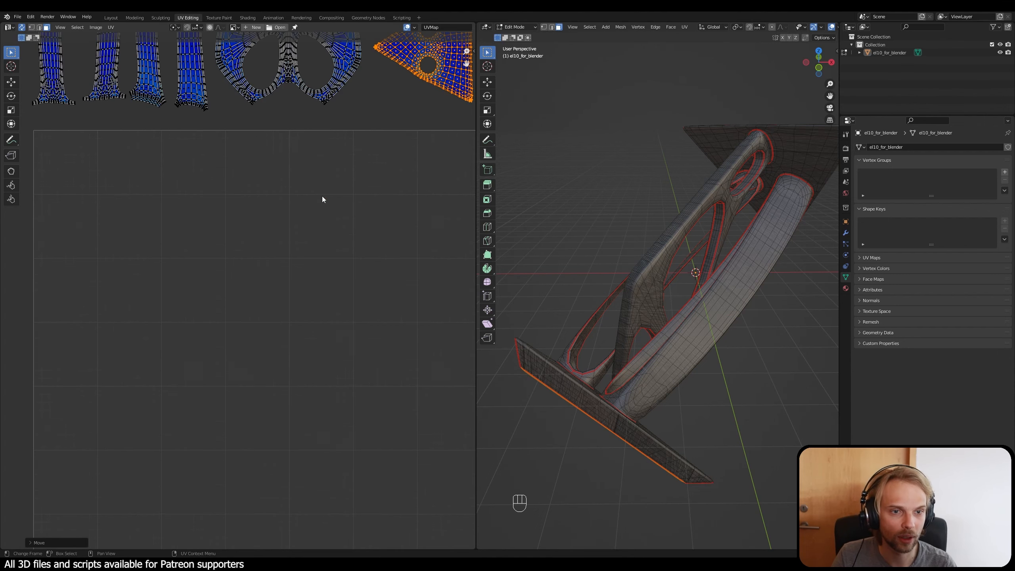
pyautogui.moveTo(375, 147); pyautogui.dragTo(222, 314, button='middle')
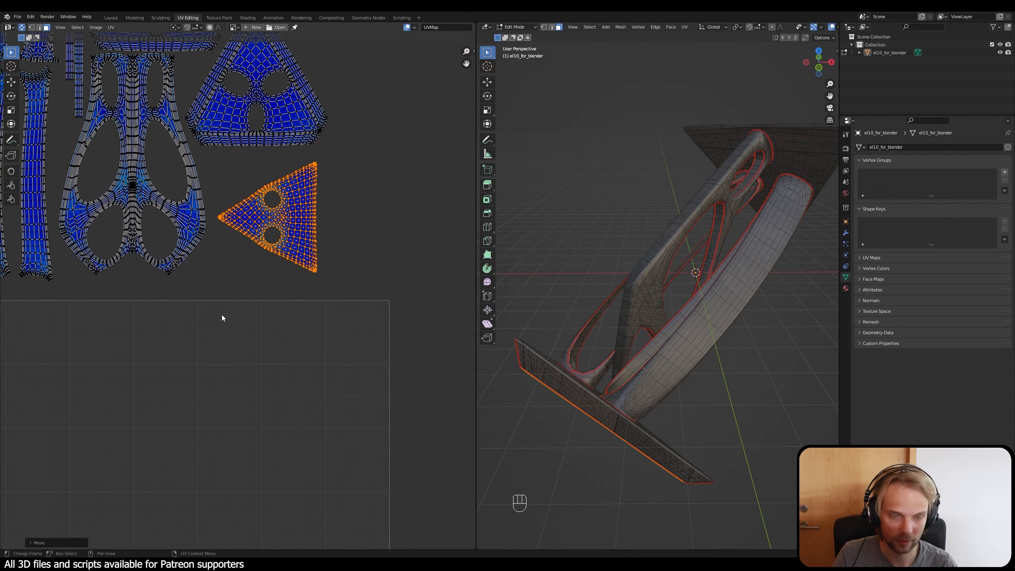
pyautogui.write('r90')
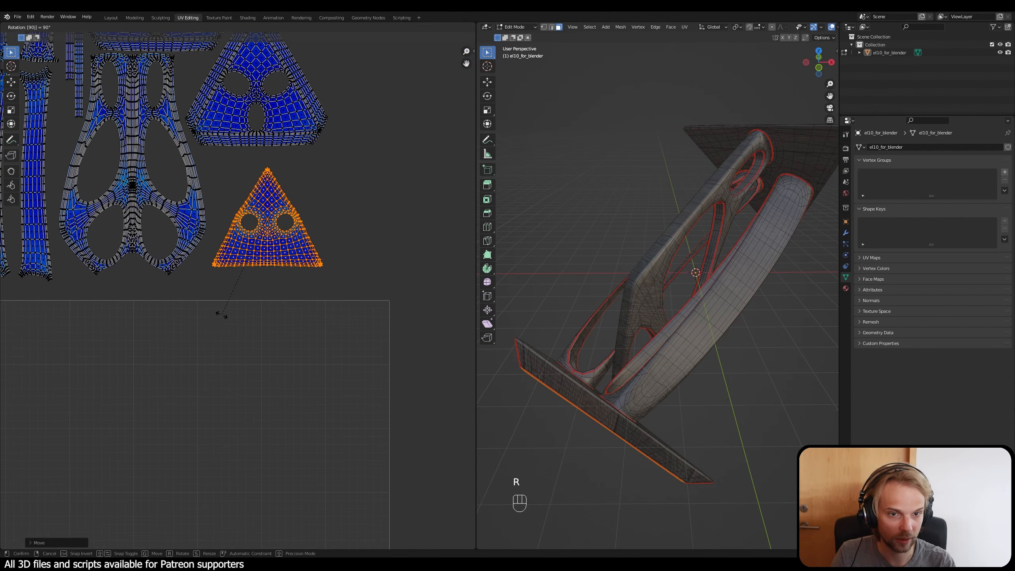
pyautogui.click(223, 314)
pyautogui.scroll(-2, 222, 314)
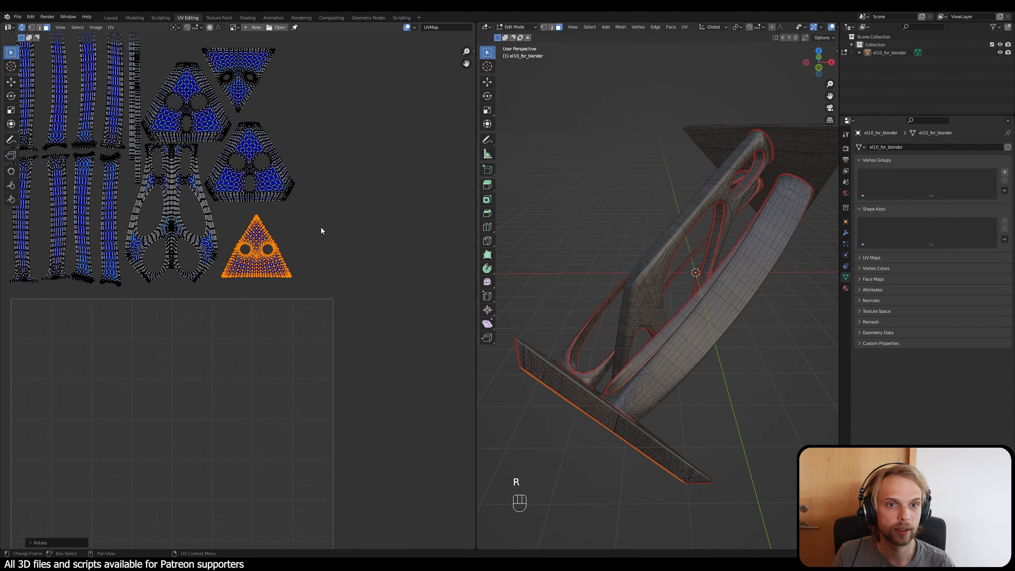
pyautogui.write('r180')
pyautogui.click(274, 257)
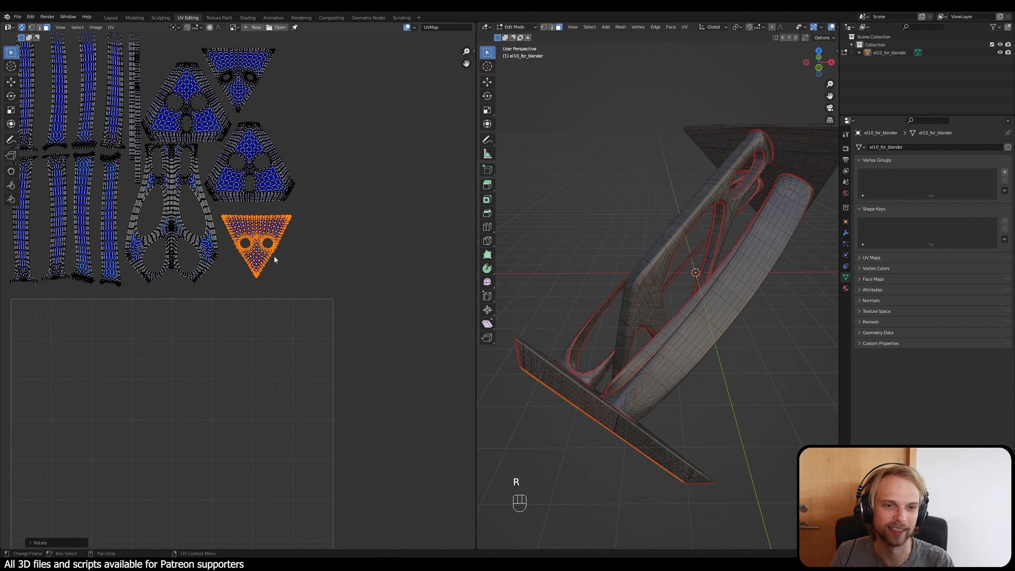
# Step: Move the downward-pointing triangle up against the flat edge of the upper plate's island and deselect it
pyautogui.press('g')
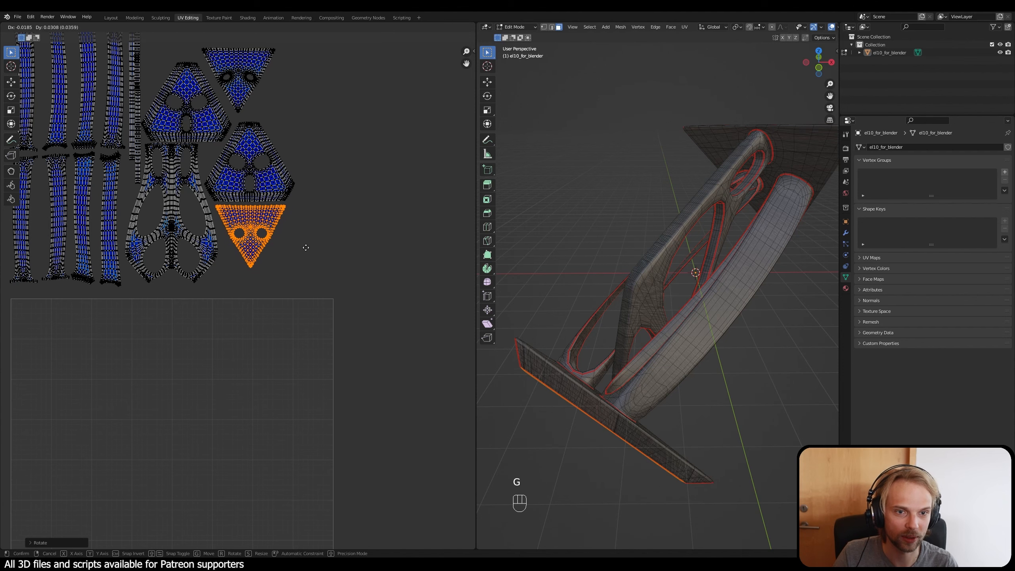
pyautogui.click(321, 251)
pyautogui.click(295, 218)
pyautogui.moveTo(295, 221); pyautogui.dragTo(295, 311, button='middle')
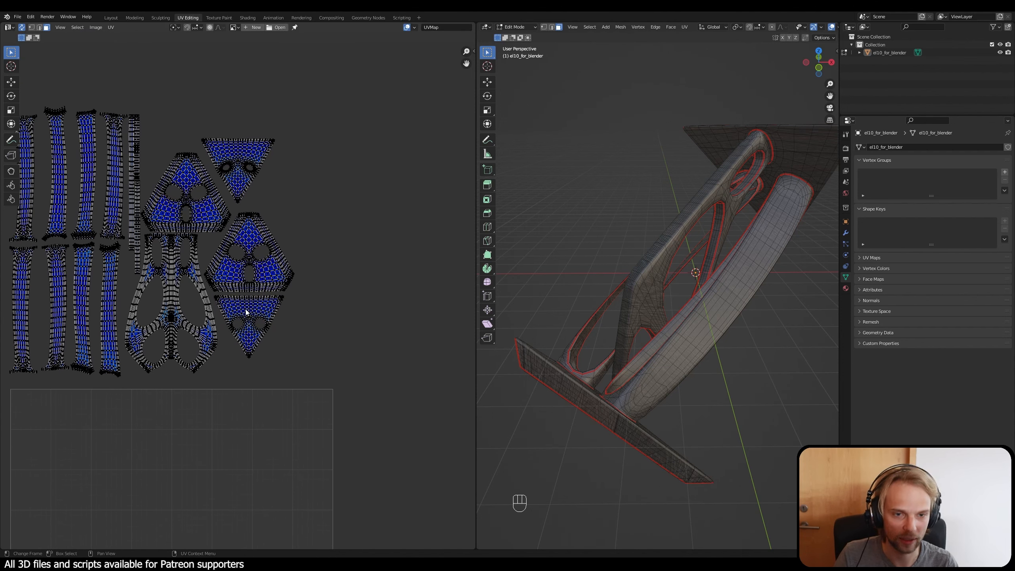
pyautogui.press('l')
pyautogui.press('l')
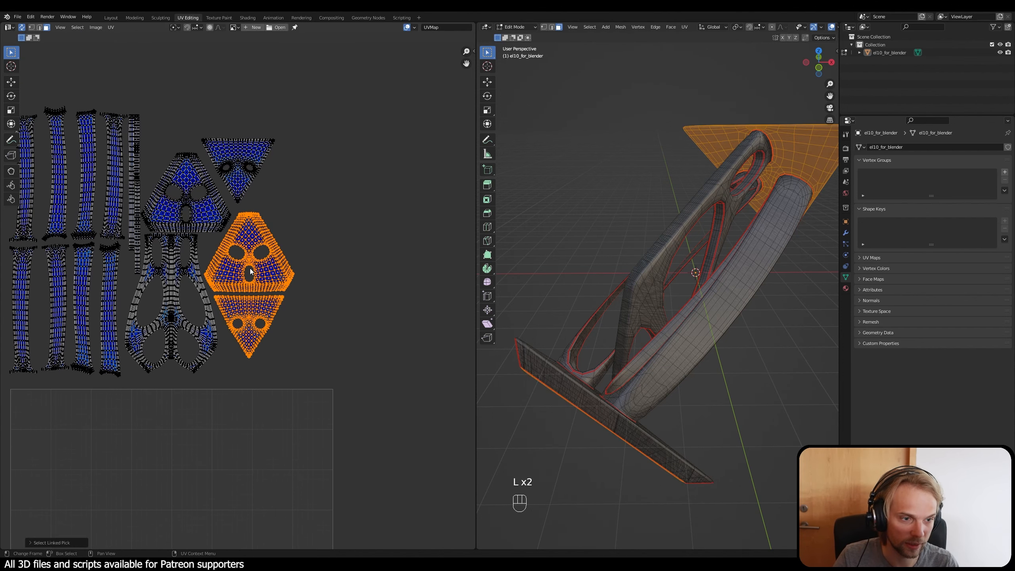
pyautogui.click(331, 324)
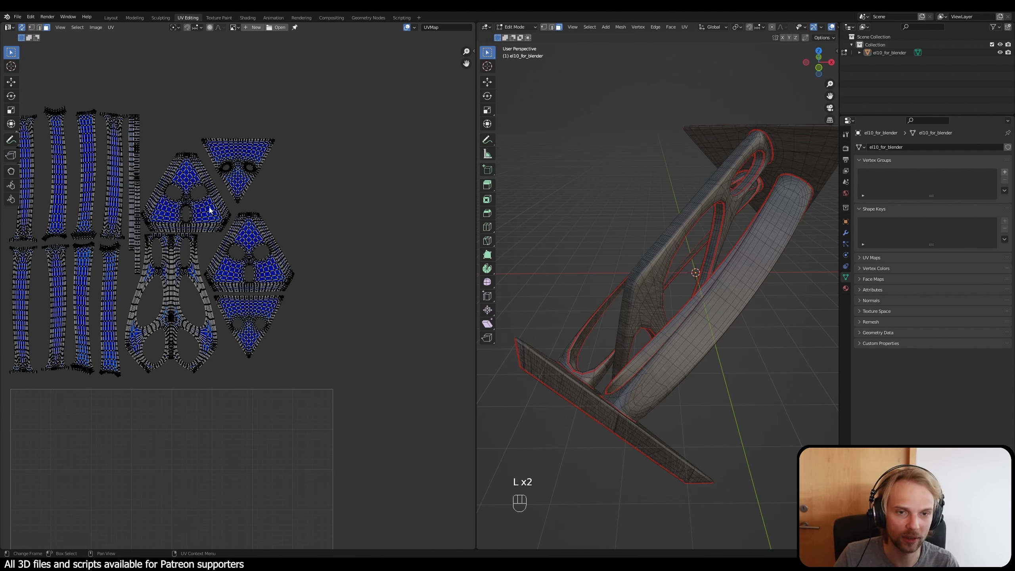
# Step: Move the base plate's three-hole island from above the branching island to the free space away from the other islands and deselect it
pyautogui.press('g')
pyautogui.press('l')
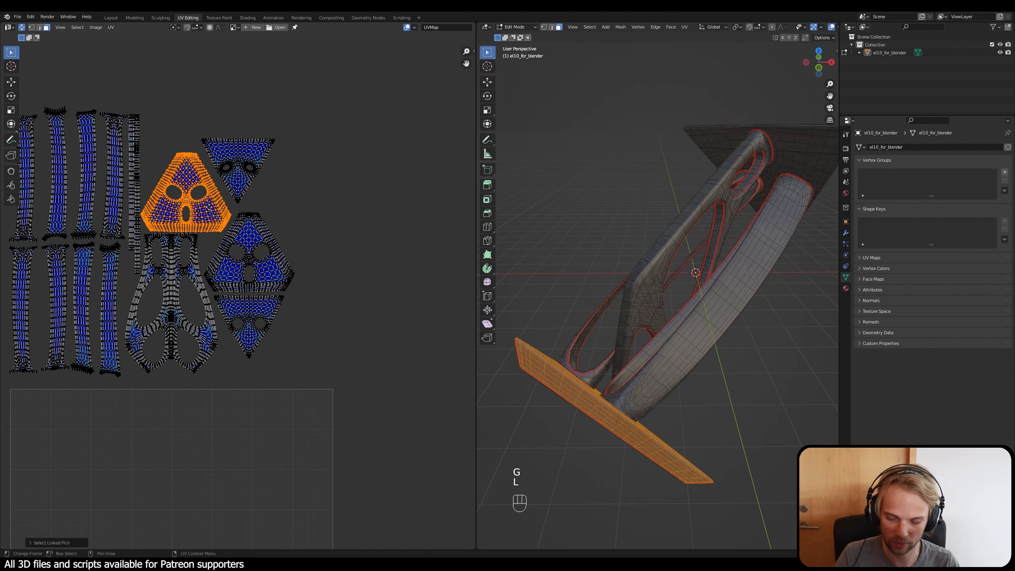
pyautogui.press('g')
pyautogui.click(436, 232)
pyautogui.click(278, 273)
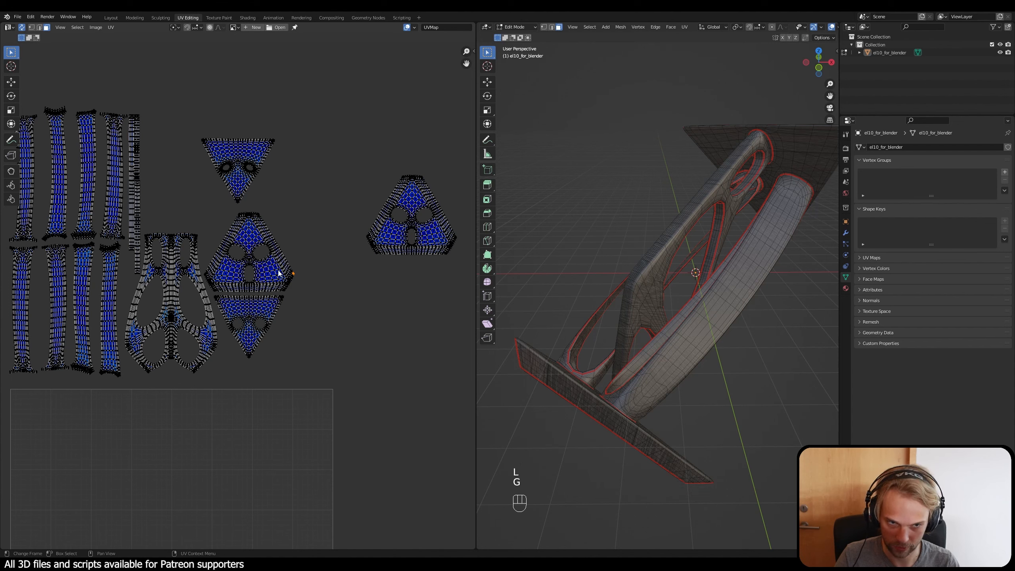
# Step: Move the upper plate's three-hole island into the space directly above the branching island and deselect it
pyautogui.press('l')
pyautogui.press('g')
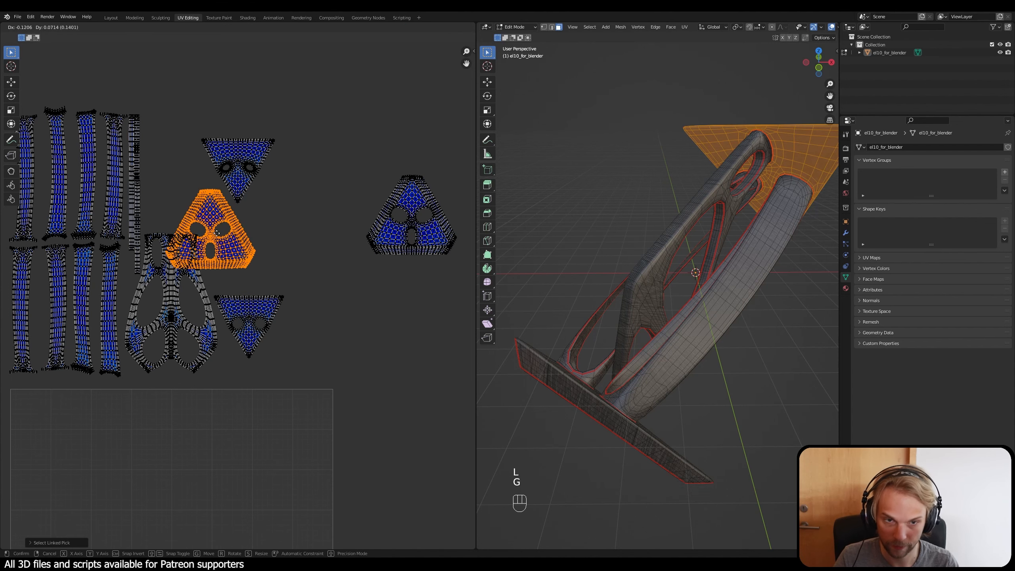
pyautogui.click(213, 202)
pyautogui.click(419, 233)
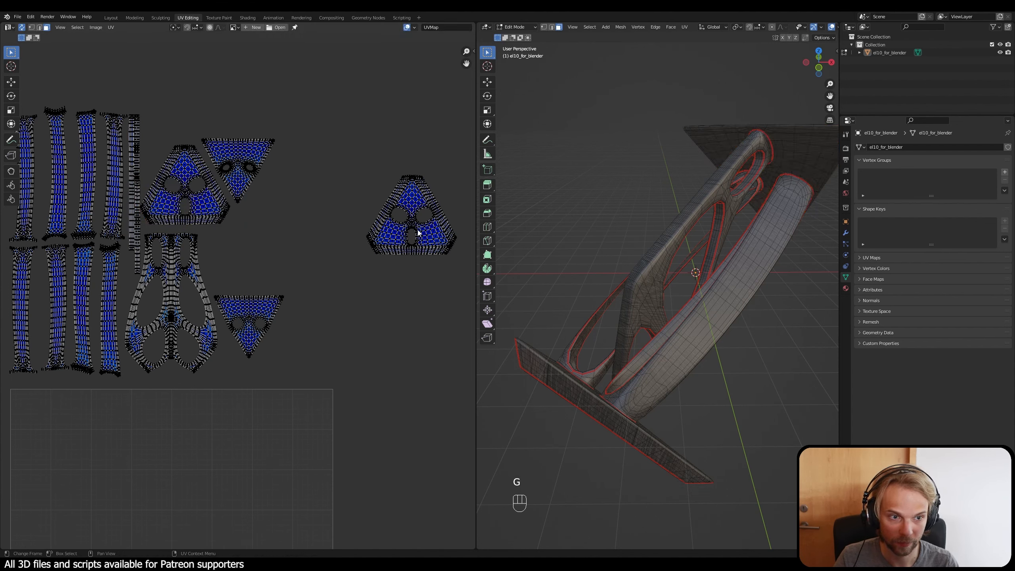
# Step: Move the base plate's three-hole island between the two triangular islands, beside the branching island
pyautogui.press('l')
pyautogui.press('g')
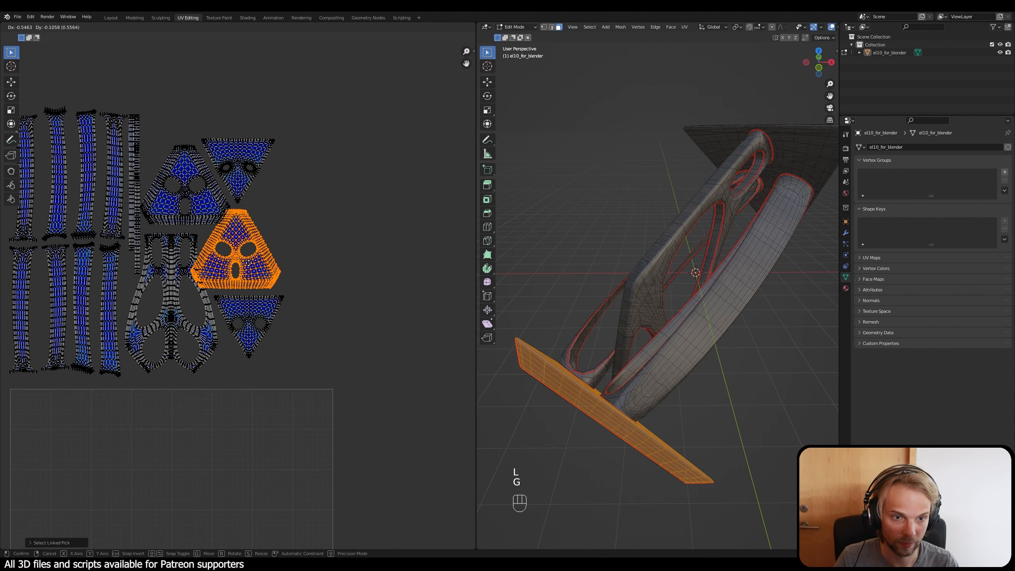
pyautogui.click(264, 266)
# Step: Select all the UV islands and move them together into the UV square, close to its lower-left corner
pyautogui.scroll(-3, 280, 371)
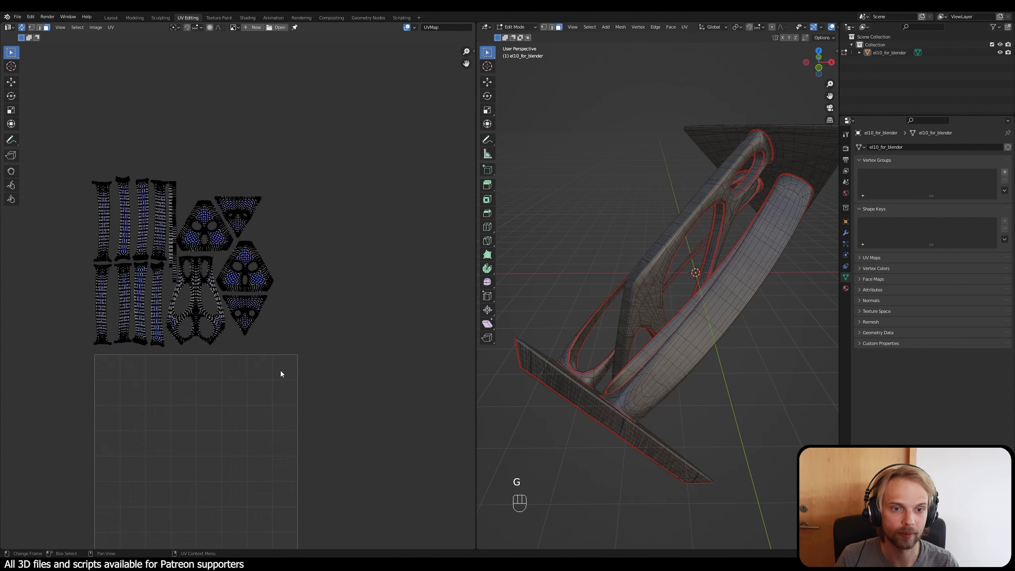
pyautogui.moveTo(296, 406); pyautogui.dragTo(92, 157)
pyautogui.press('g')
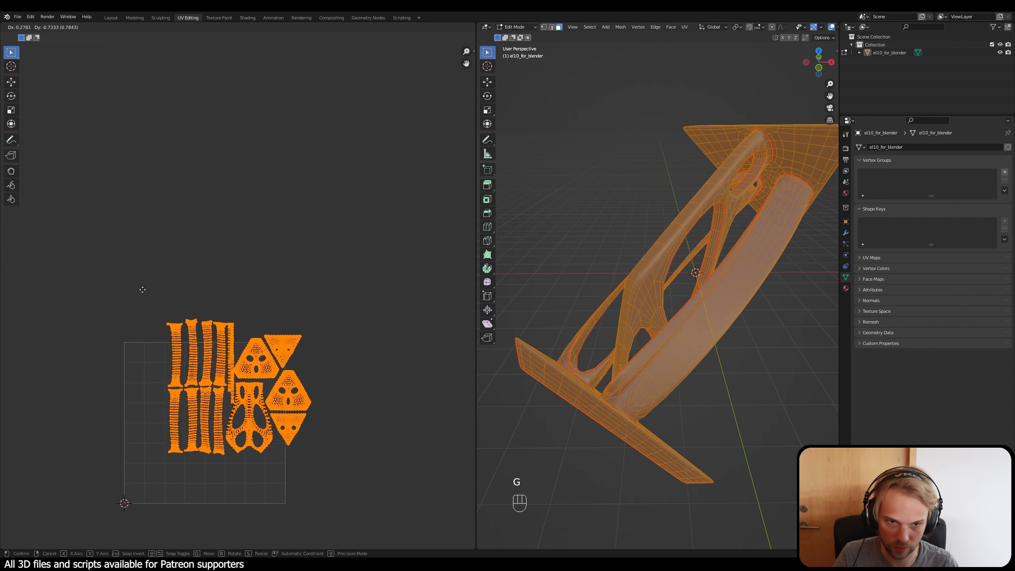
pyautogui.click(98, 321)
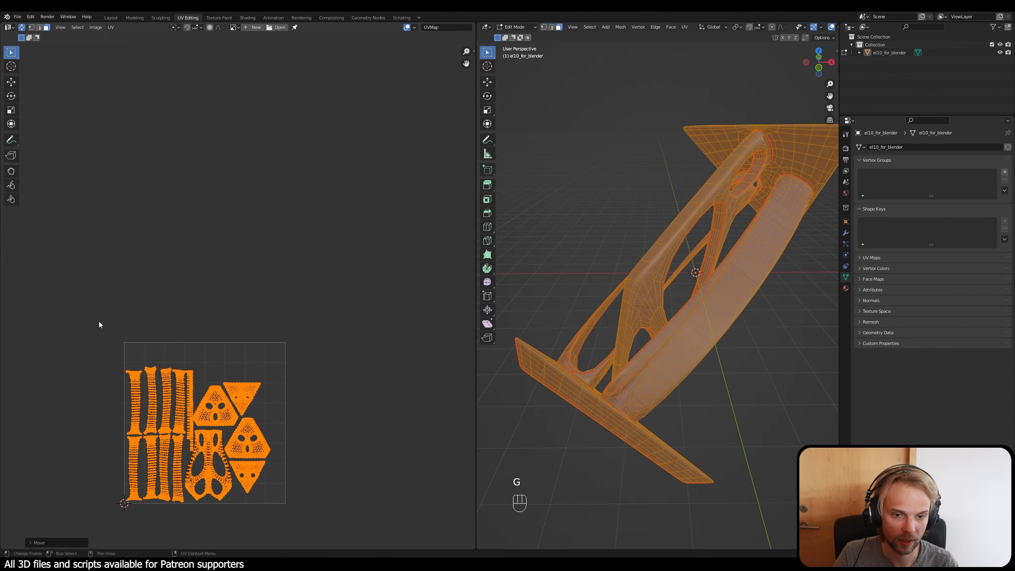
pyautogui.scroll(3, 124, 341)
pyautogui.scroll(2, 124, 341)
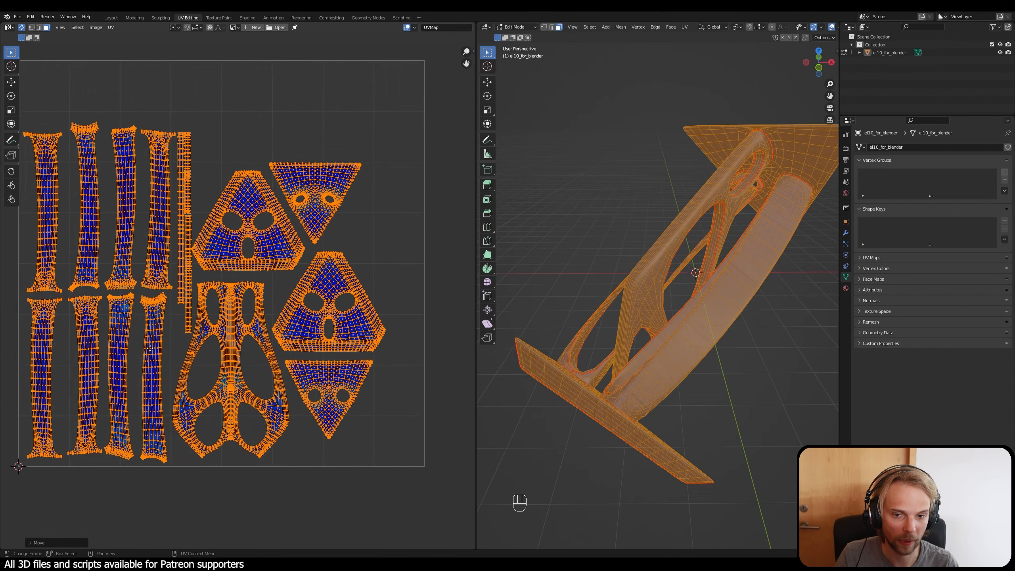
pyautogui.press('g')
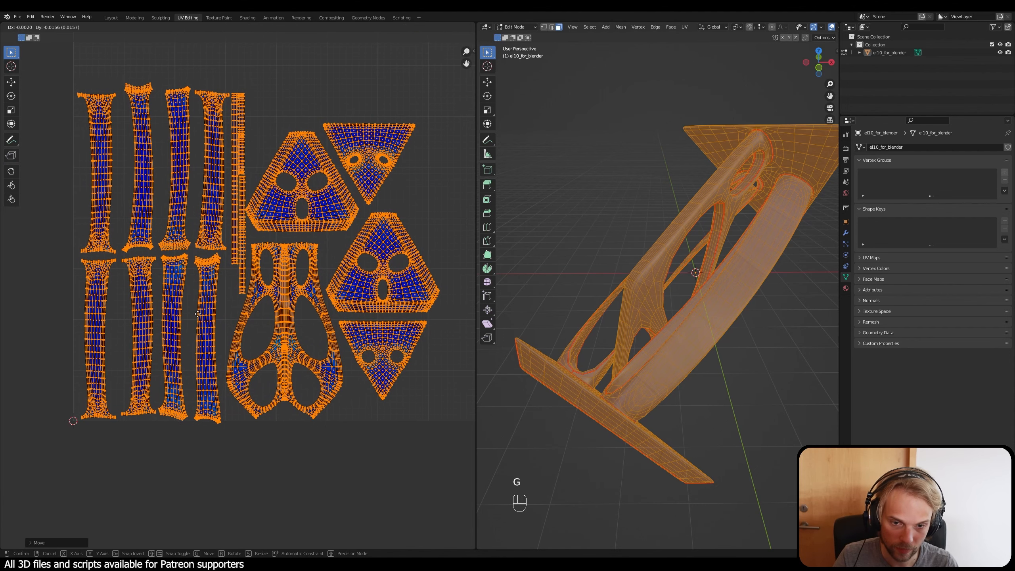
pyautogui.click(199, 309)
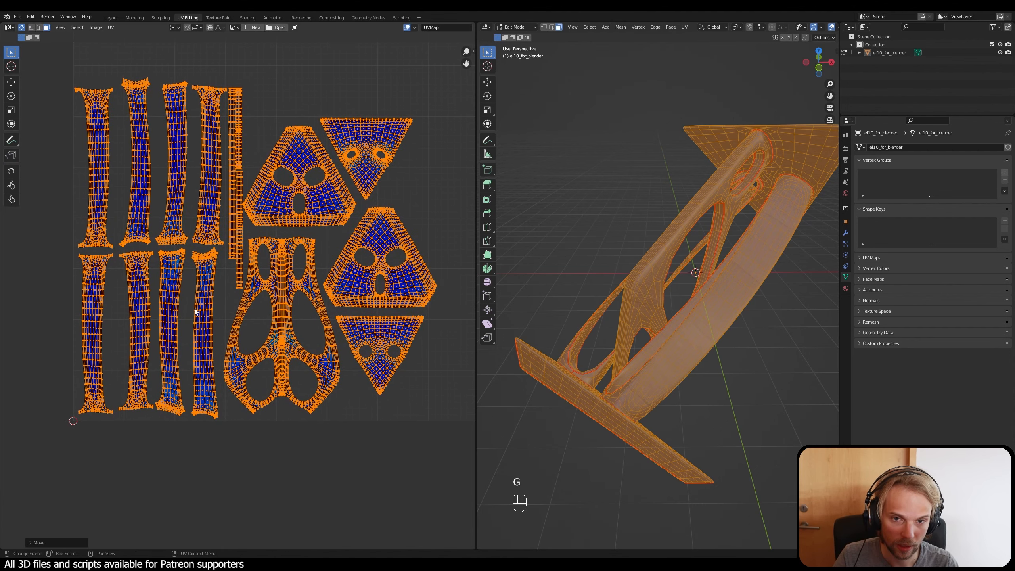
pyautogui.scroll(-3, 226, 290)
pyautogui.moveTo(255, 282); pyautogui.dragTo(251, 296, button='middle')
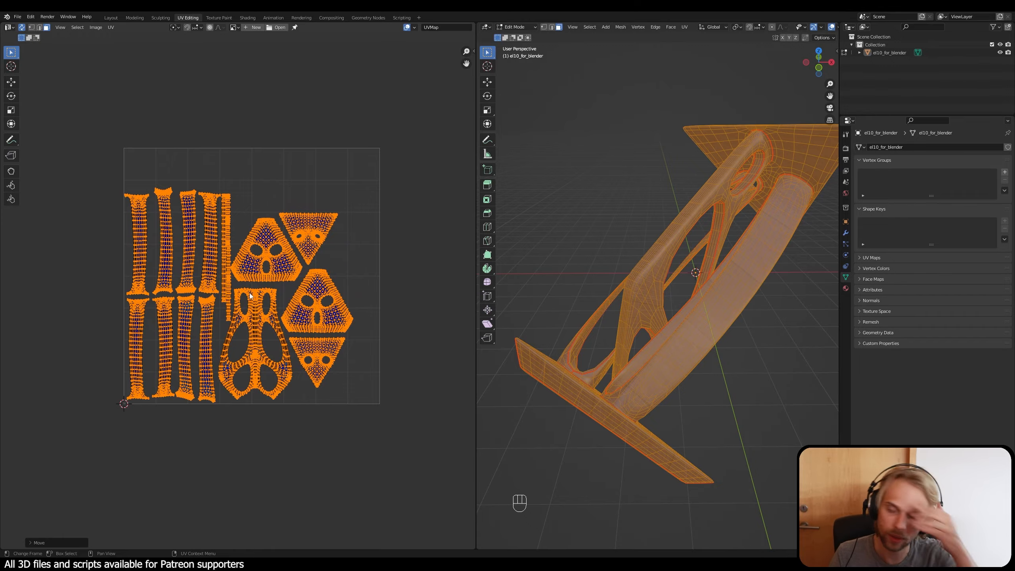
pyautogui.press('s')
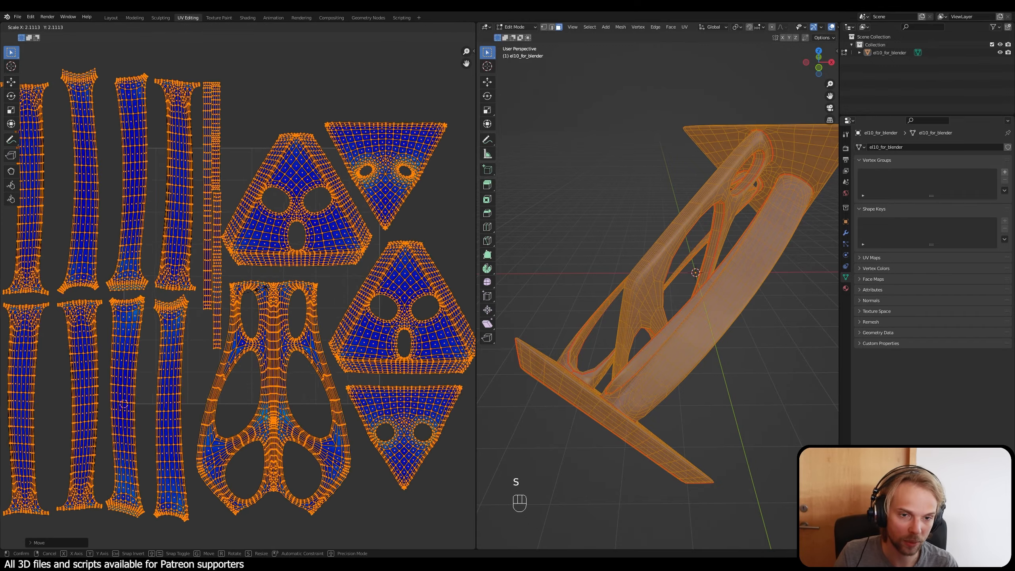
pyautogui.rightClick(255, 297)
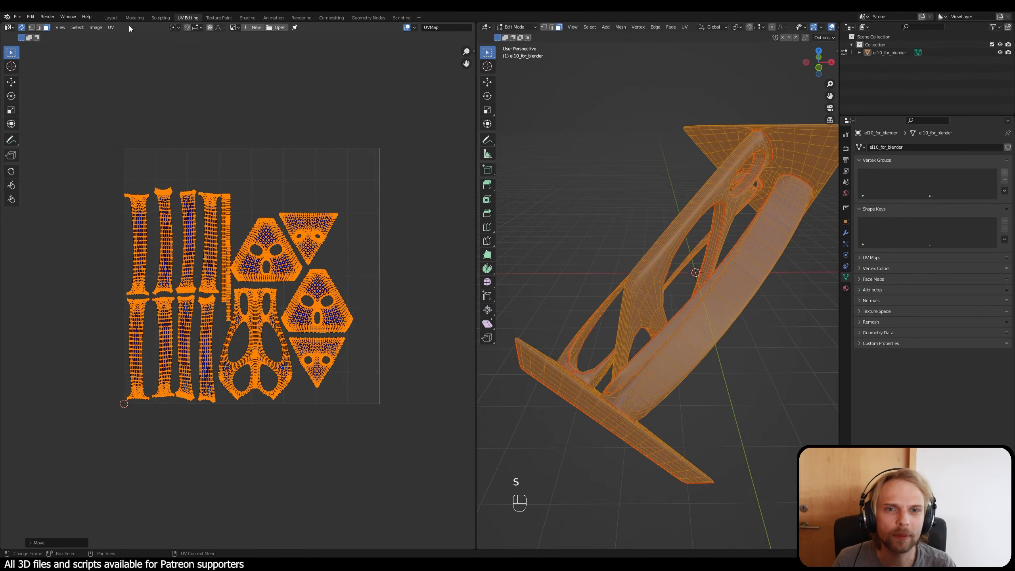
pyautogui.click(112, 27)
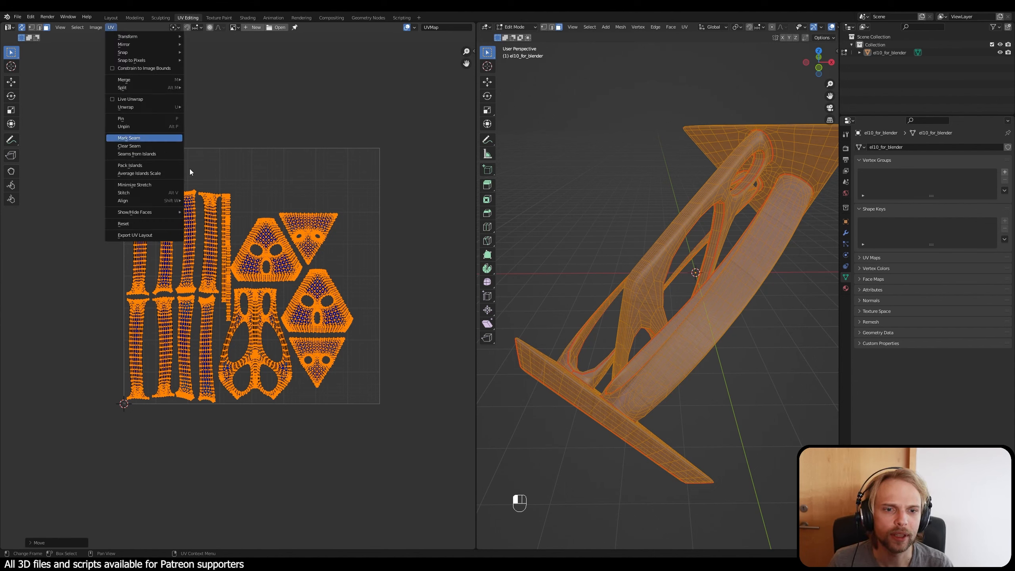
pyautogui.click(132, 138)
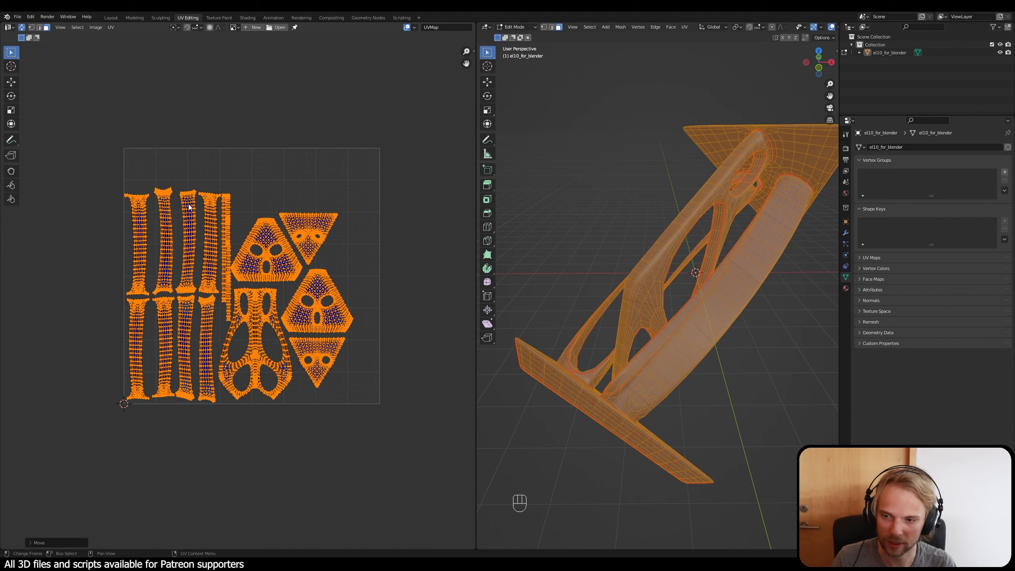
# Step: Try Pack Islands on all the selected UV islands and undo it
pyautogui.click(111, 28)
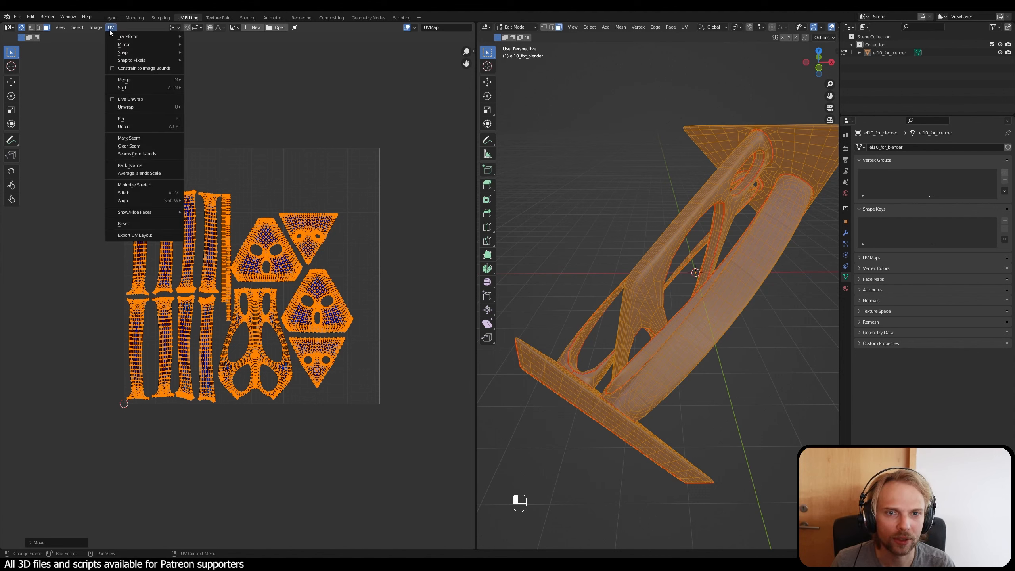
pyautogui.click(159, 166)
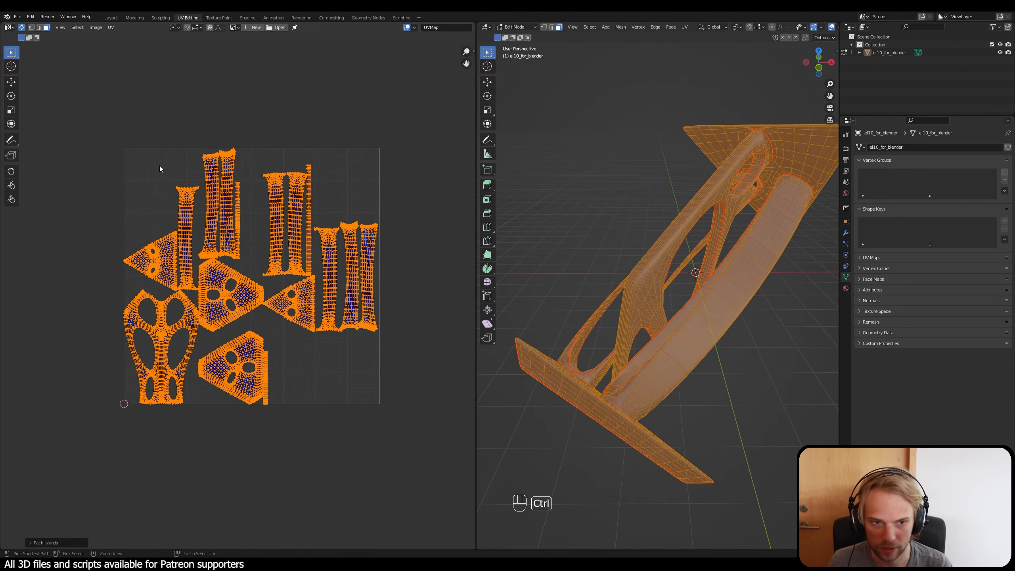
pyautogui.hotkey('ctrl', 'z')
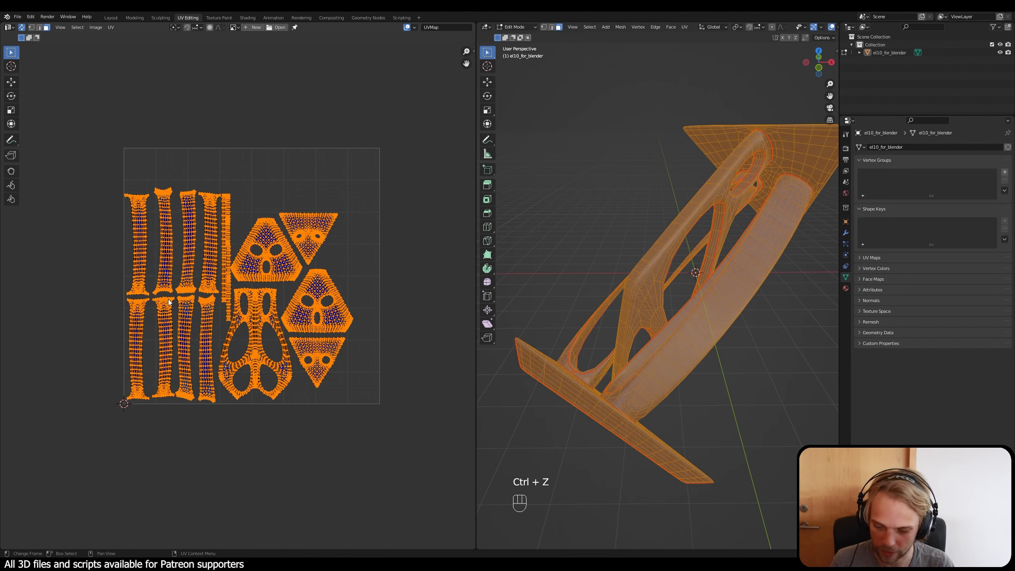
# Step: Enlarge all the UV islands together and move them back against the UV square's lower-left corner
pyautogui.press('s')
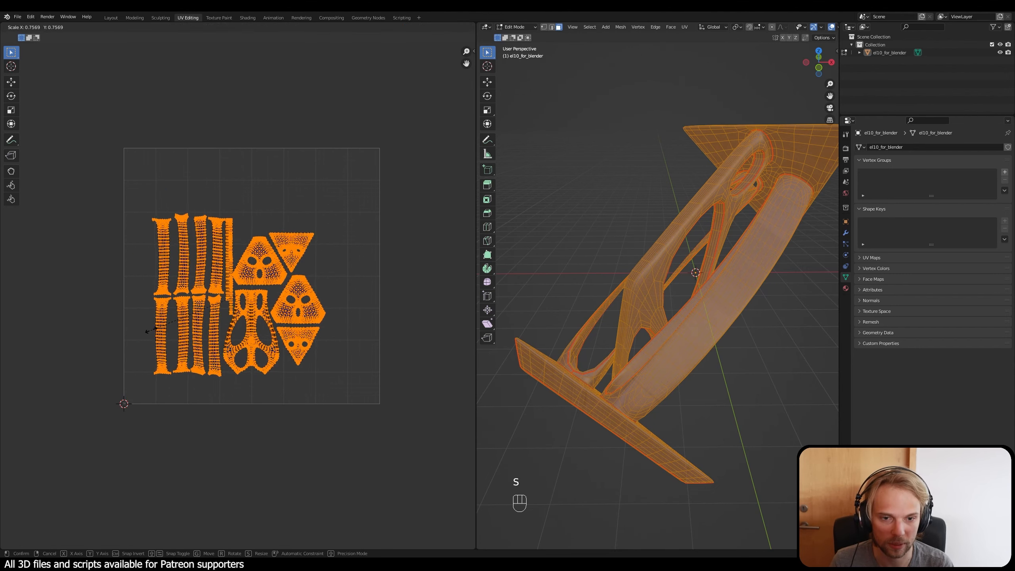
pyautogui.click(101, 346)
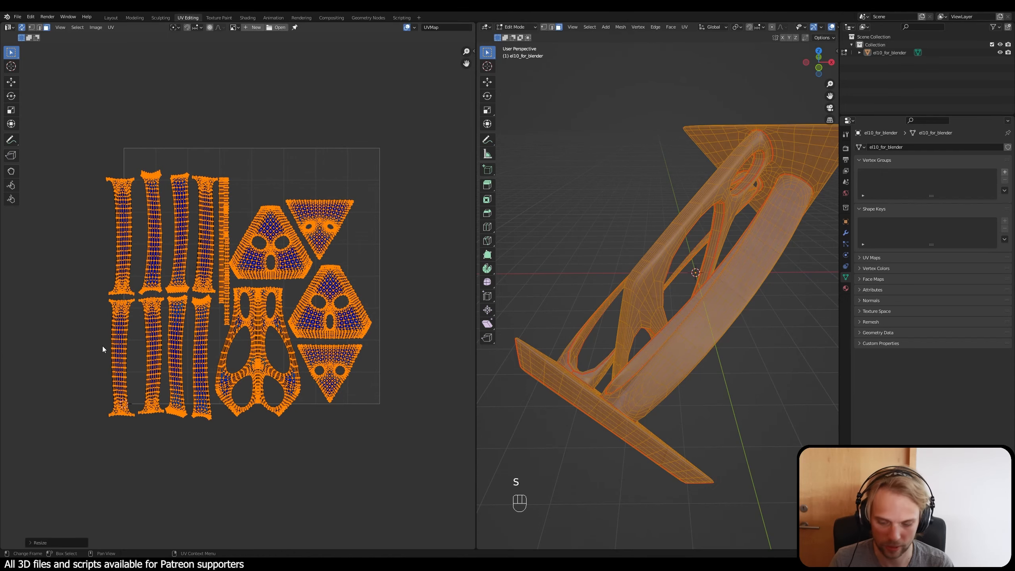
pyautogui.press('g')
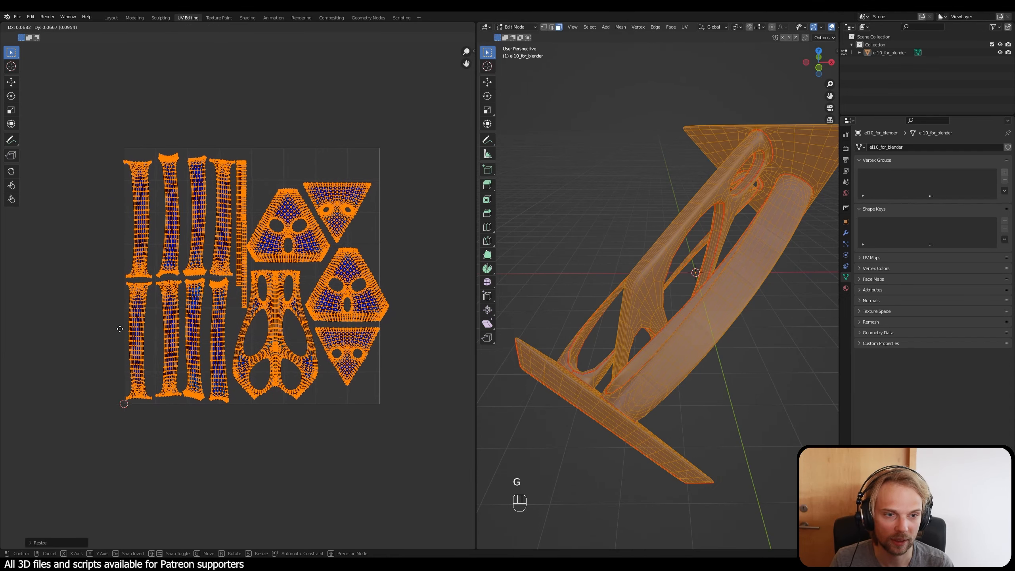
pyautogui.click(122, 329)
# Step: Shrink the whole island group slightly, with a last scale of about 0.9875, to fit it within the UV square's width
pyautogui.press('s')
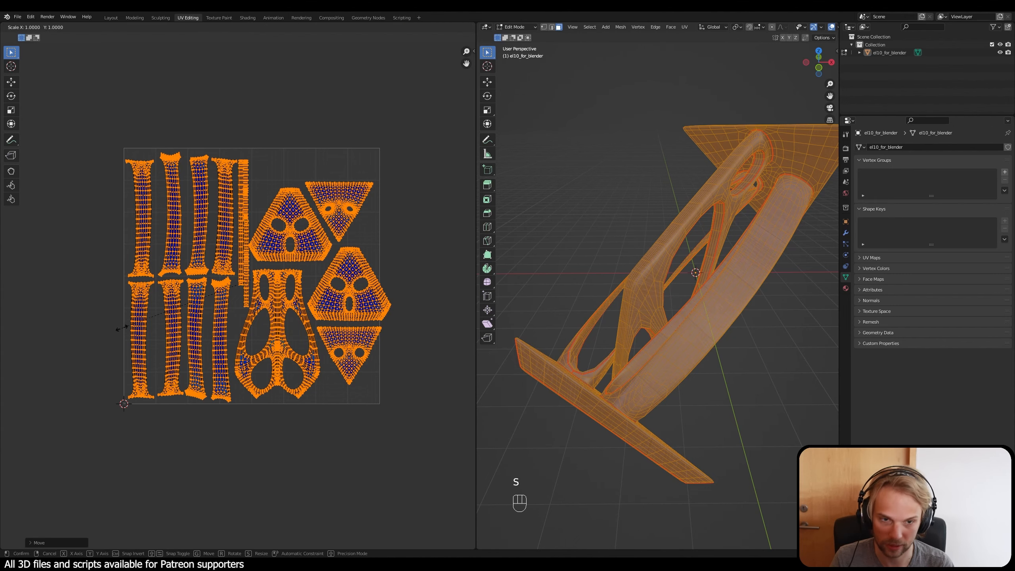
pyautogui.click(125, 328)
pyautogui.press('g')
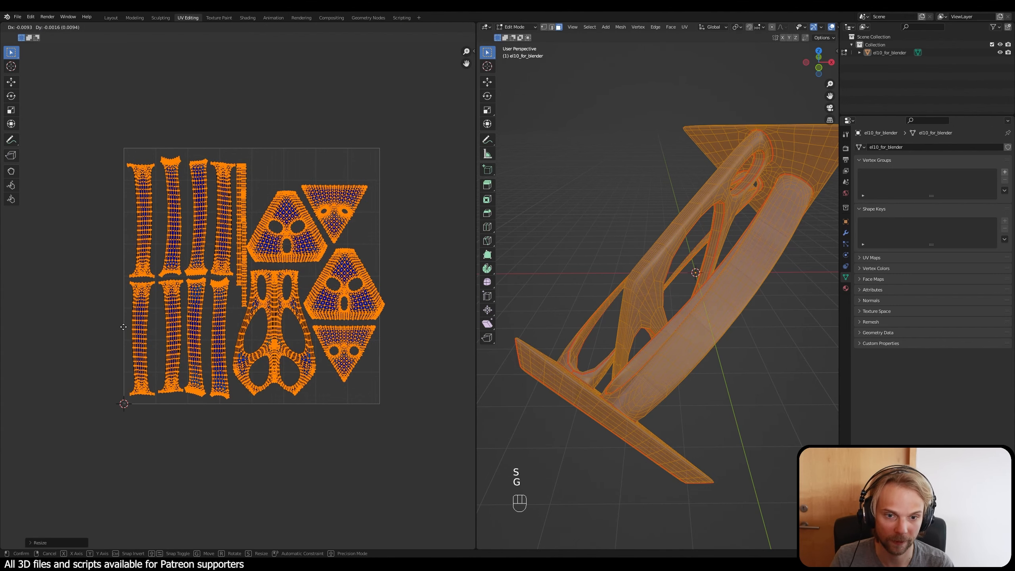
pyautogui.rightClick(120, 329)
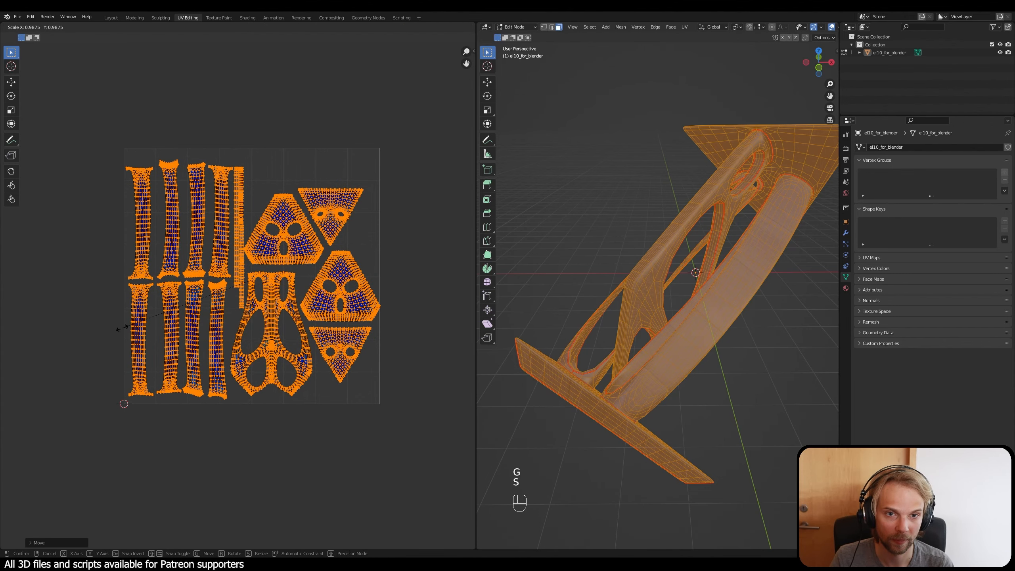
pyautogui.click(403, 265)
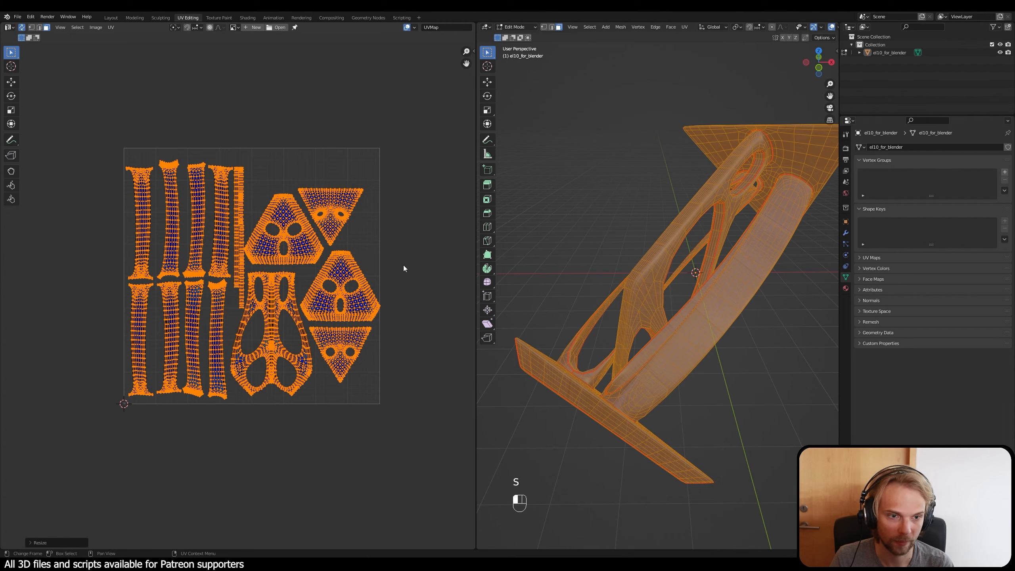
# Step: Shift all the UV islands slightly to the left so they sit inside the UV square, and deselect them
pyautogui.scroll(1, 108, 320)
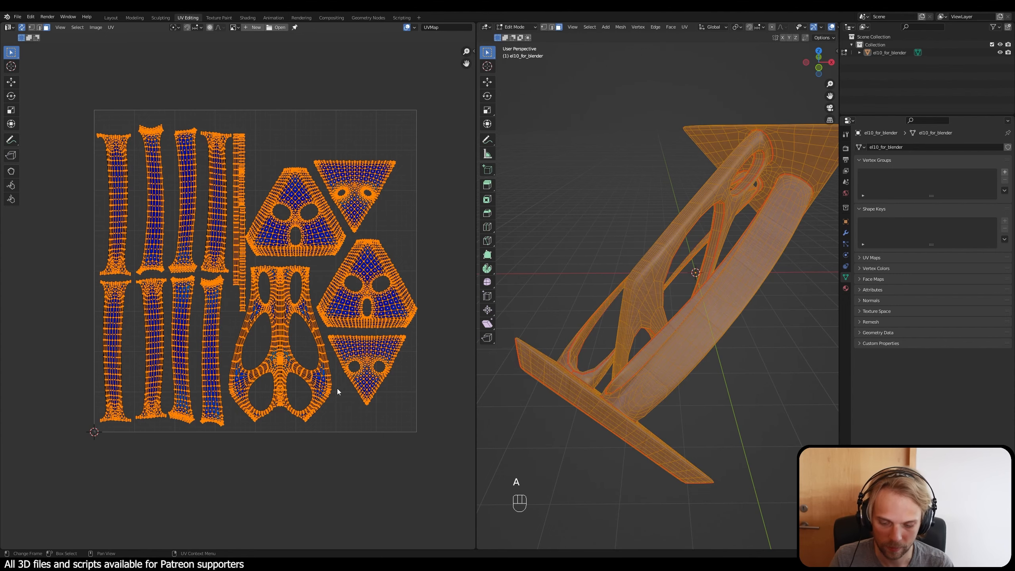
pyautogui.press('g')
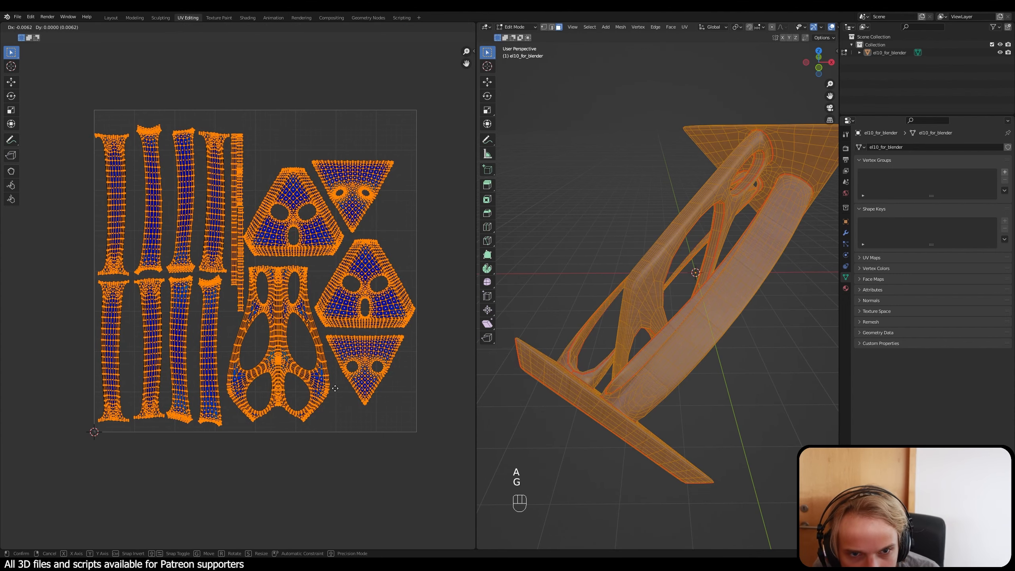
pyautogui.click(340, 385)
pyautogui.click(430, 329)
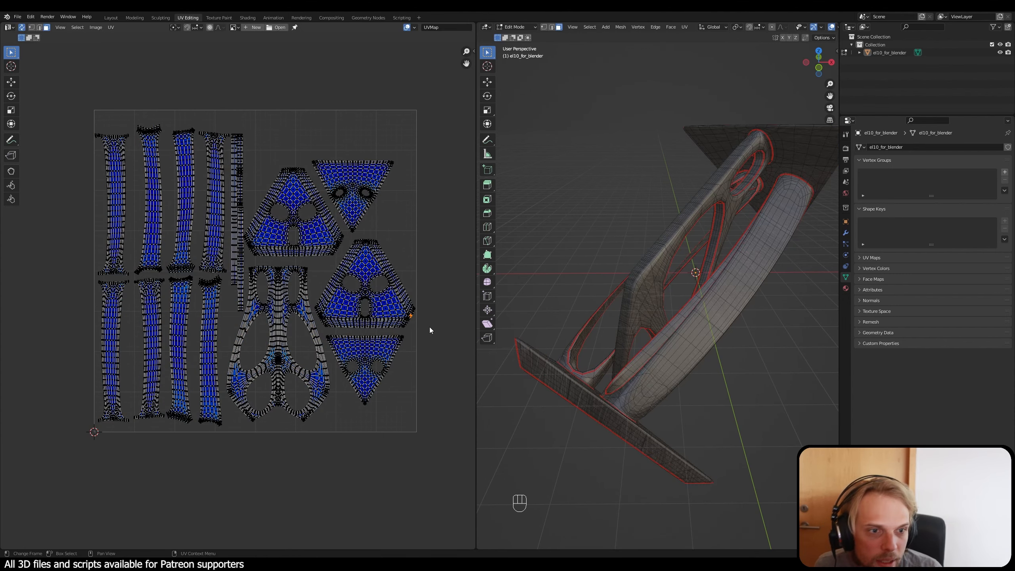
# Step: Examine the arranged islands up close and as a whole, checking their spacing and fit within the UV square
pyautogui.scroll(5, 430, 328)
pyautogui.click(430, 272)
pyautogui.keyDown('shift'); pyautogui.moveTo(427, 269); pyautogui.dragTo(325, 293, button='middle'); pyautogui.keyUp('shift')
pyautogui.scroll(-3, 320, 292)
pyautogui.scroll(-3, 82, 125)
pyautogui.scroll(7, 100, 220)
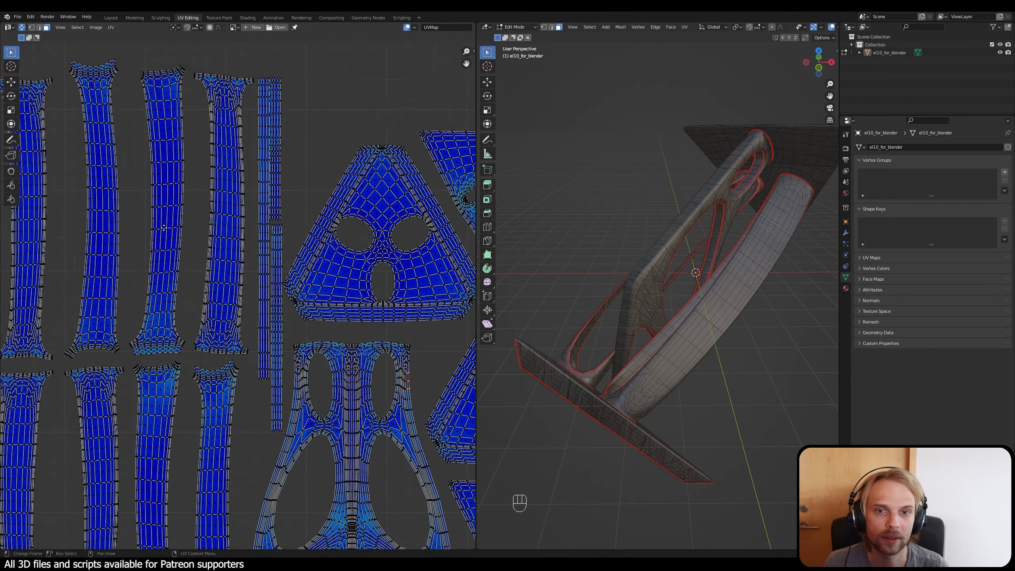
pyautogui.scroll(-6, 111, 216)
pyautogui.moveTo(226, 427); pyautogui.dragTo(170, 226, button='middle')
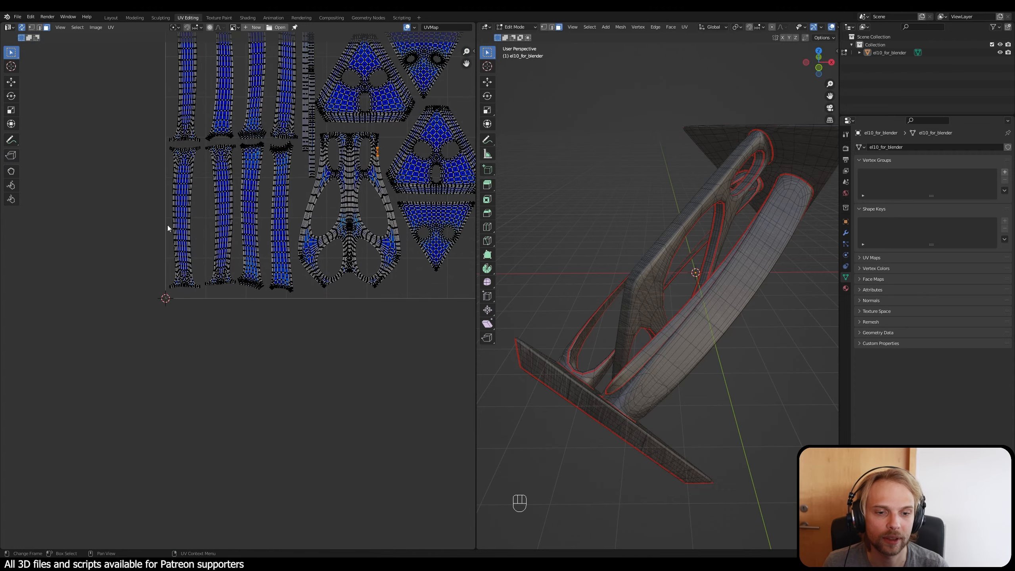
pyautogui.scroll(-2, 250, 351)
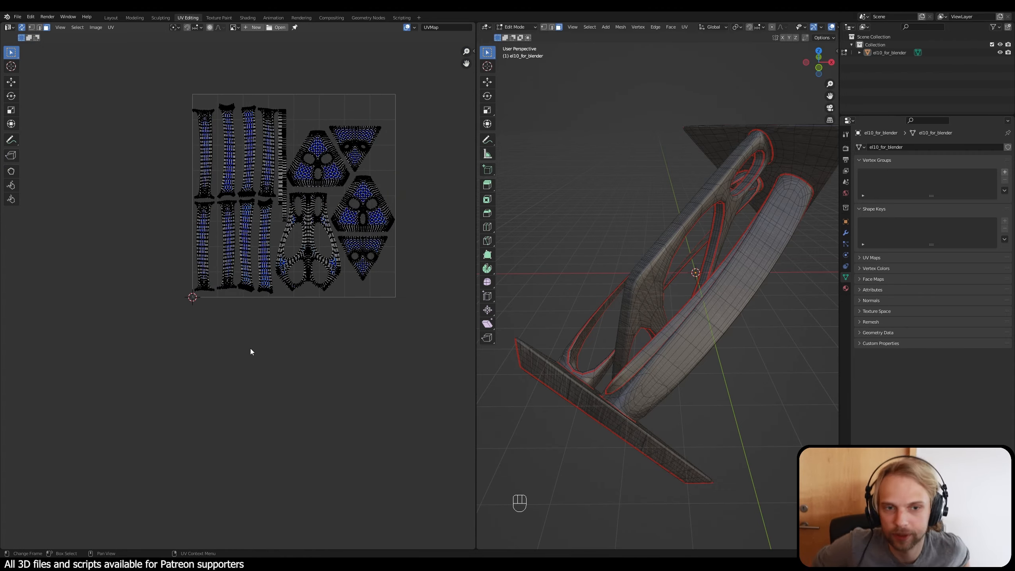
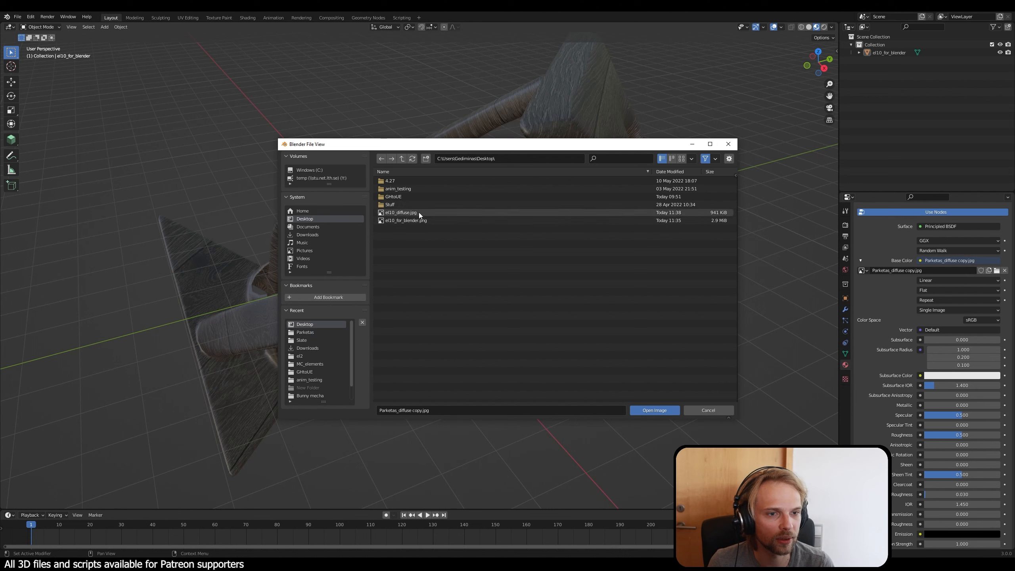
# Step: Load el10_diffuse.jpg from the Desktop as the Base Color texture and inspect the element from several sides
pyautogui.click(419, 212)
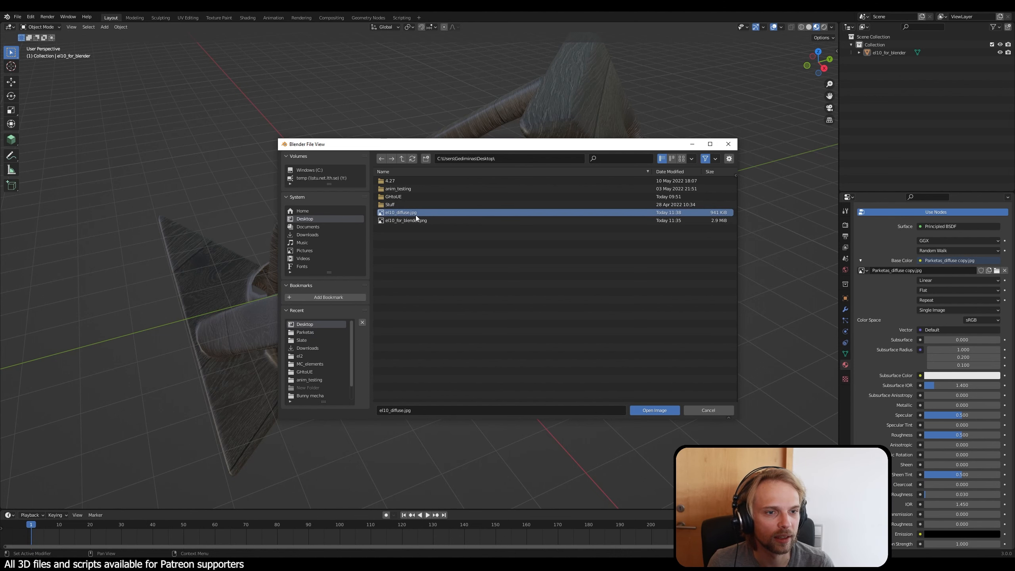
pyautogui.click(674, 412)
pyautogui.moveTo(515, 337); pyautogui.dragTo(379, 325, button='middle')
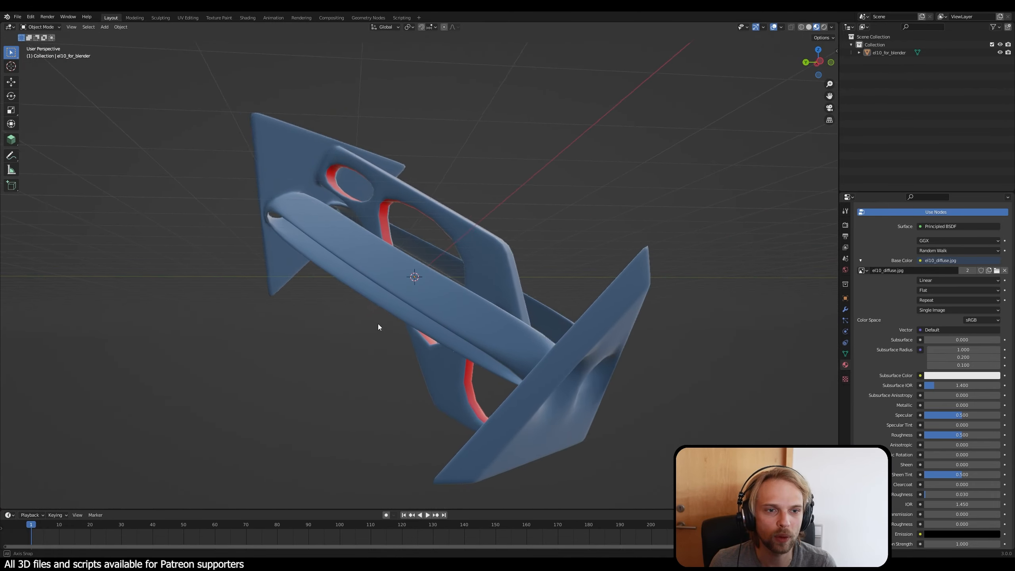
pyautogui.moveTo(378, 172); pyautogui.dragTo(459, 235, button='middle')
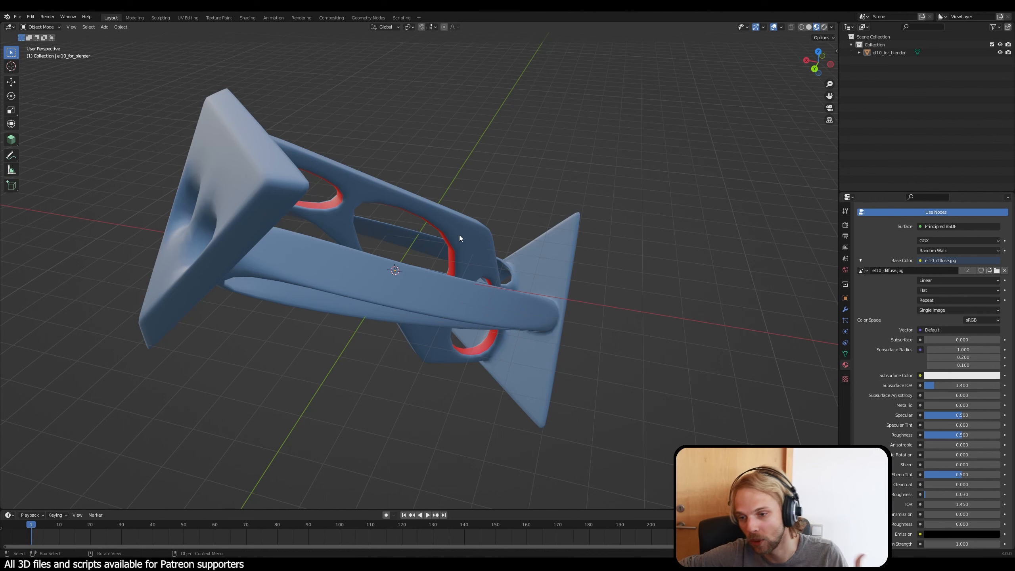
pyautogui.moveTo(506, 210); pyautogui.dragTo(422, 200, button='middle')
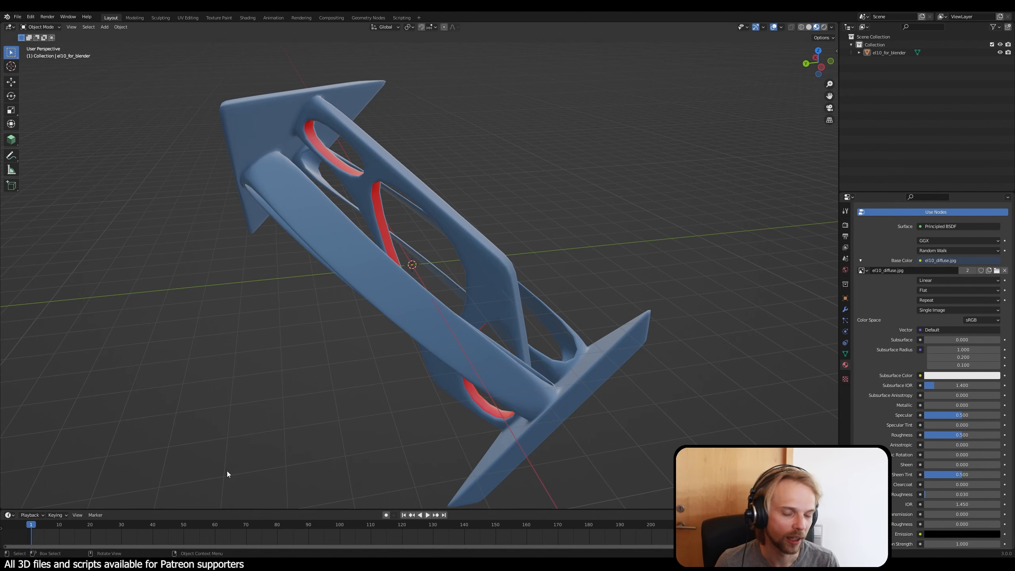
# Step: Switch to Photoshop and show the el10_for_blender UV layout layer over the painted texture
pyautogui.click(222, 564)
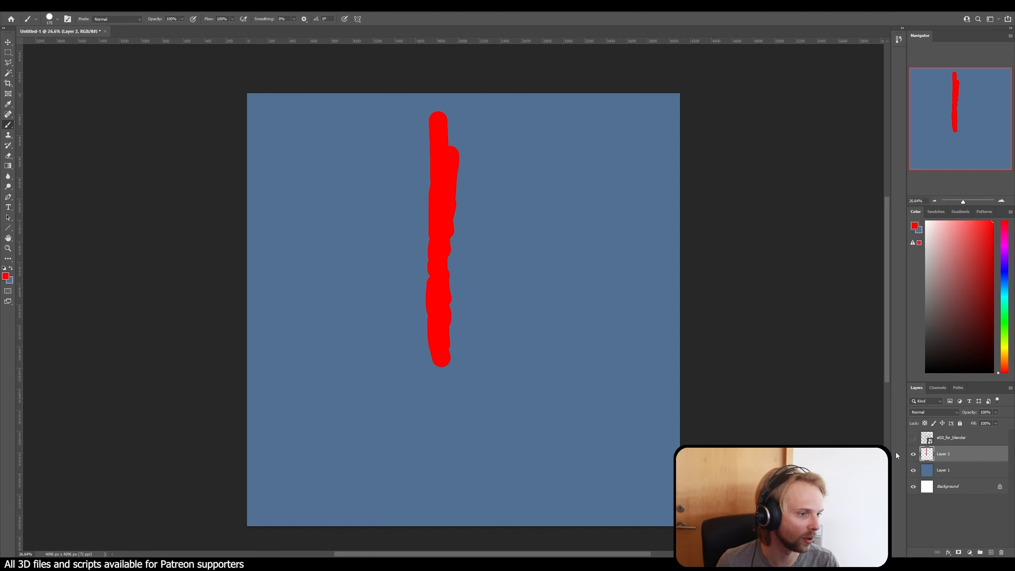
pyautogui.click(914, 437)
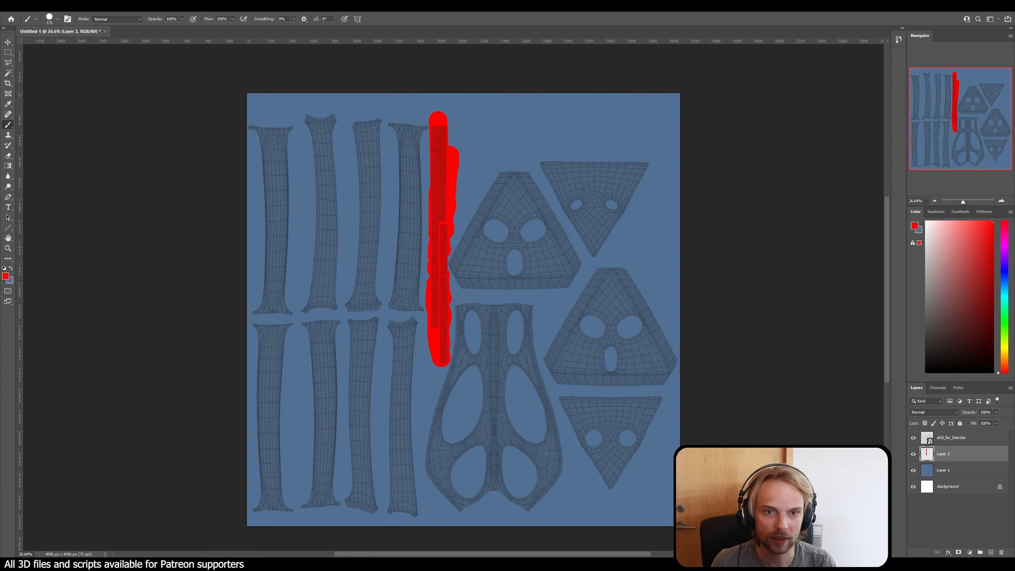
# Step: Switch to the browser and search Google Images for "danger sign"
pyautogui.moveTo(1, 40); pyautogui.dragTo(383, 1)
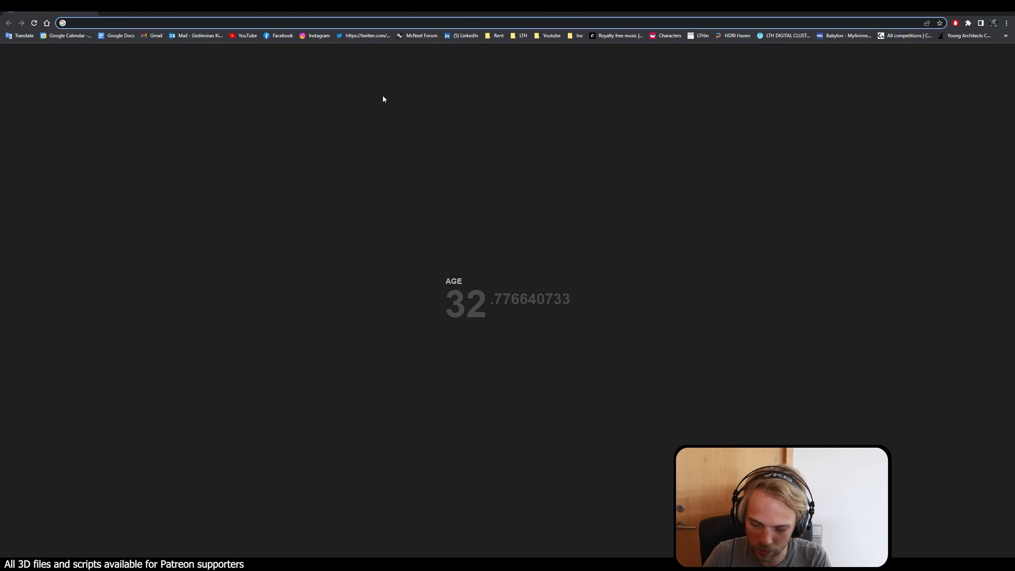
pyautogui.write('danger sign')
pyautogui.press('Return')
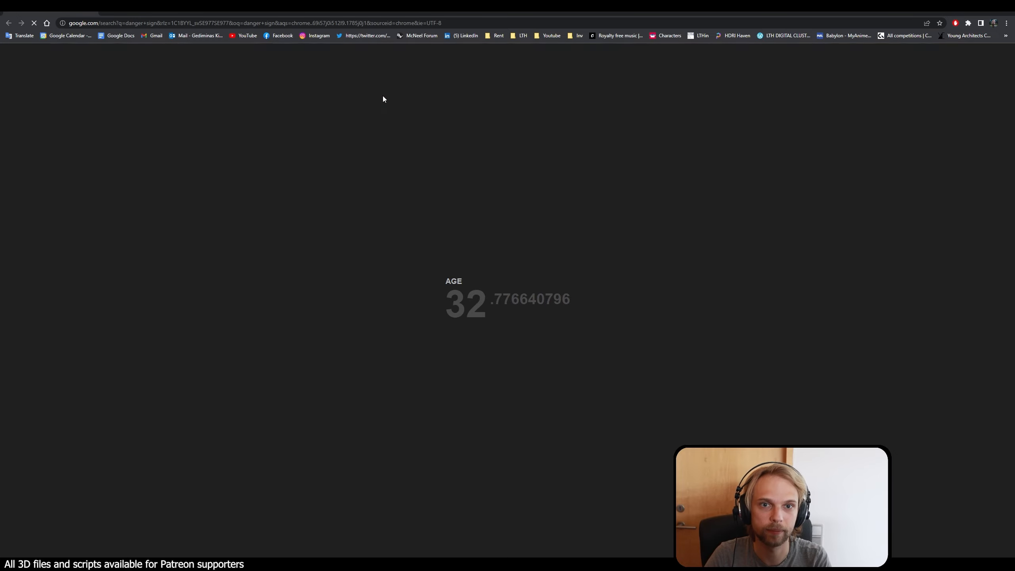
pyautogui.click(114, 86)
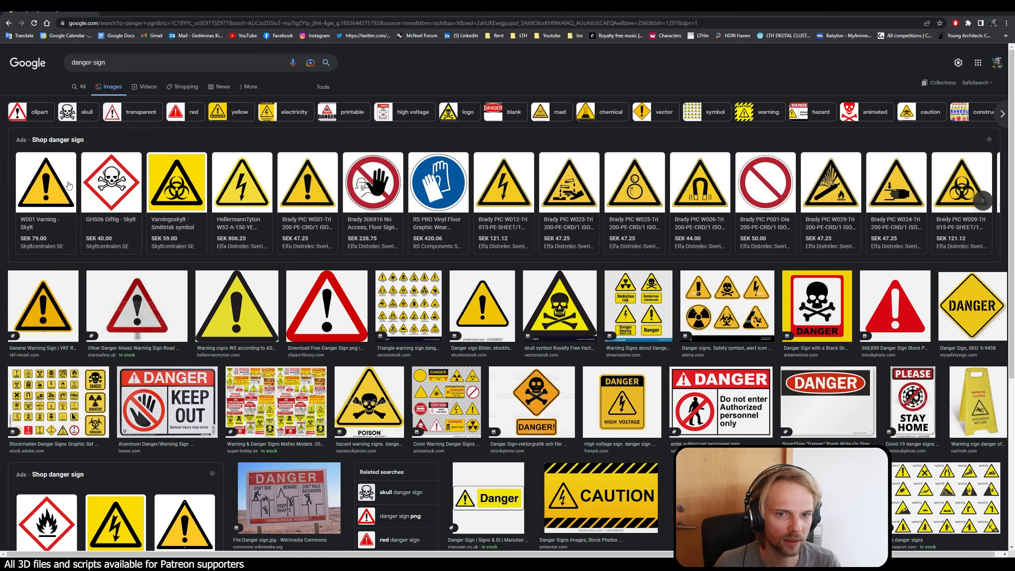
# Step: Find the yellow diamond DANGER sign from MySafetySign among the image results and copy its image
pyautogui.click(43, 178)
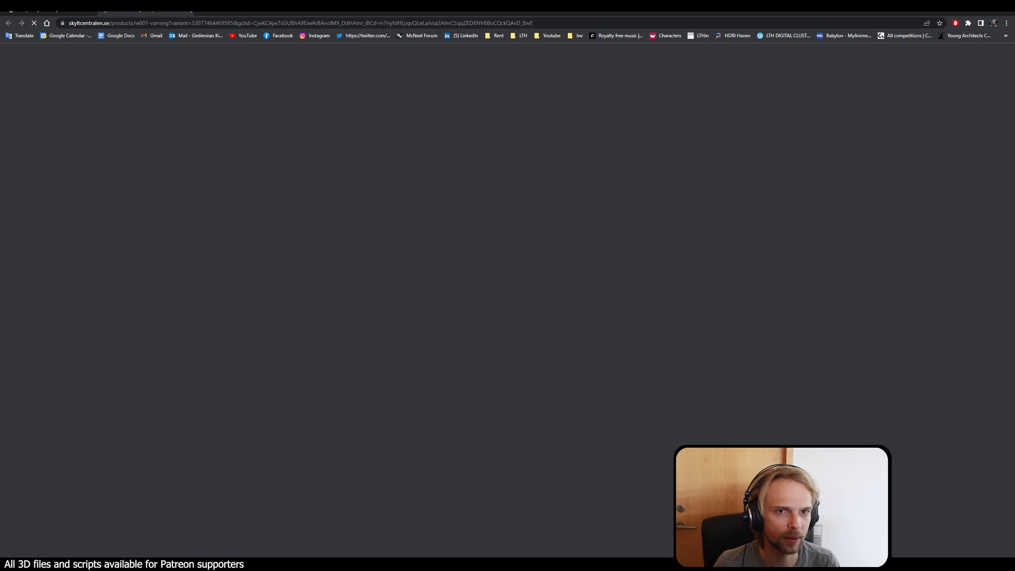
pyautogui.click(188, 11)
pyautogui.scroll(-1, 678, 414)
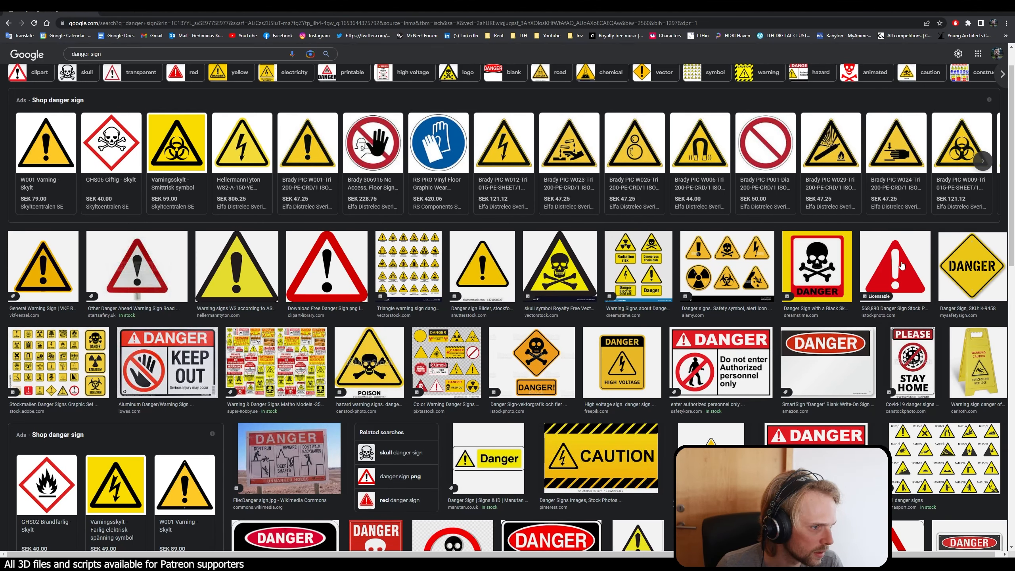
pyautogui.click(964, 267)
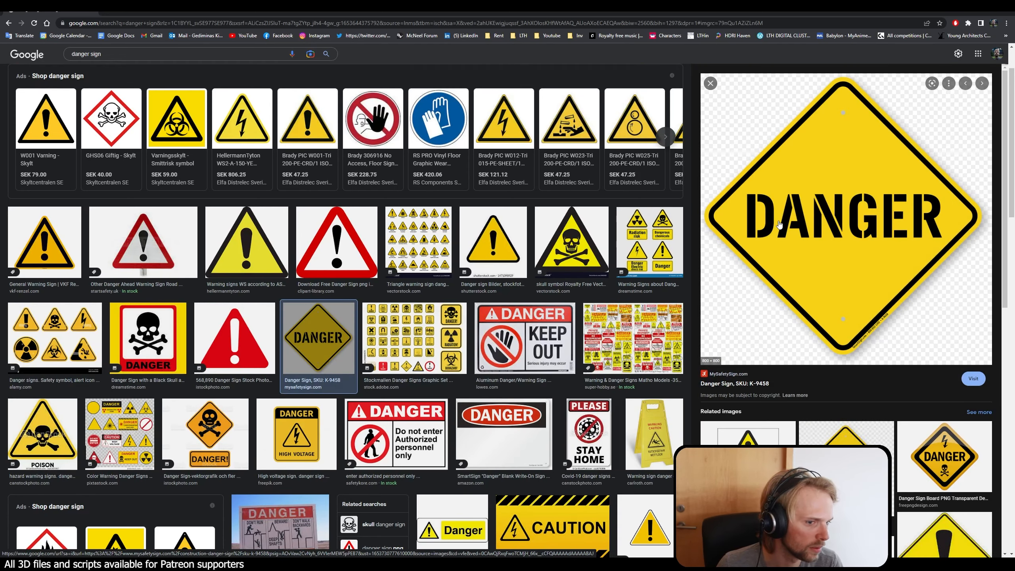
pyautogui.rightClick(803, 207)
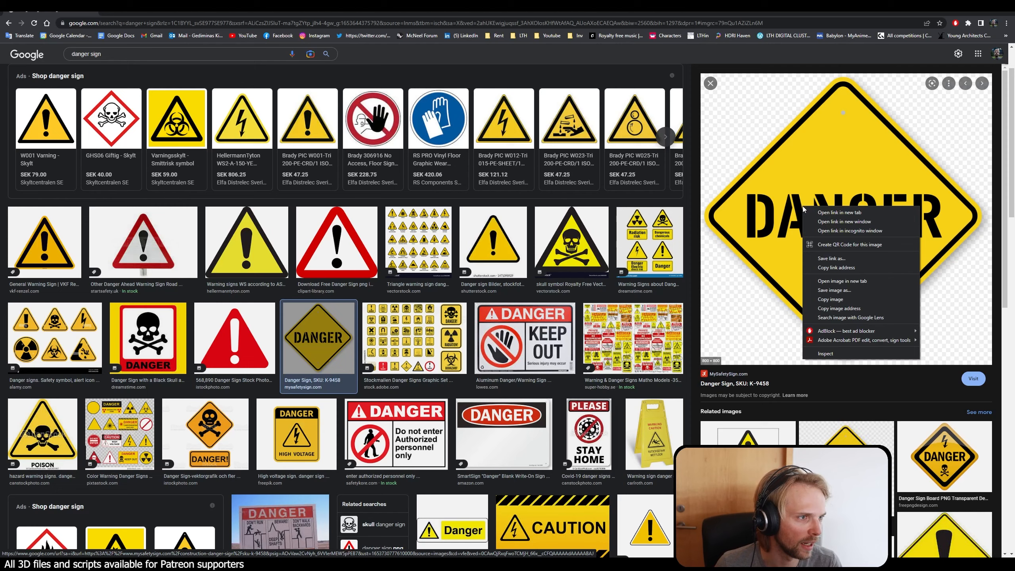
pyautogui.click(839, 300)
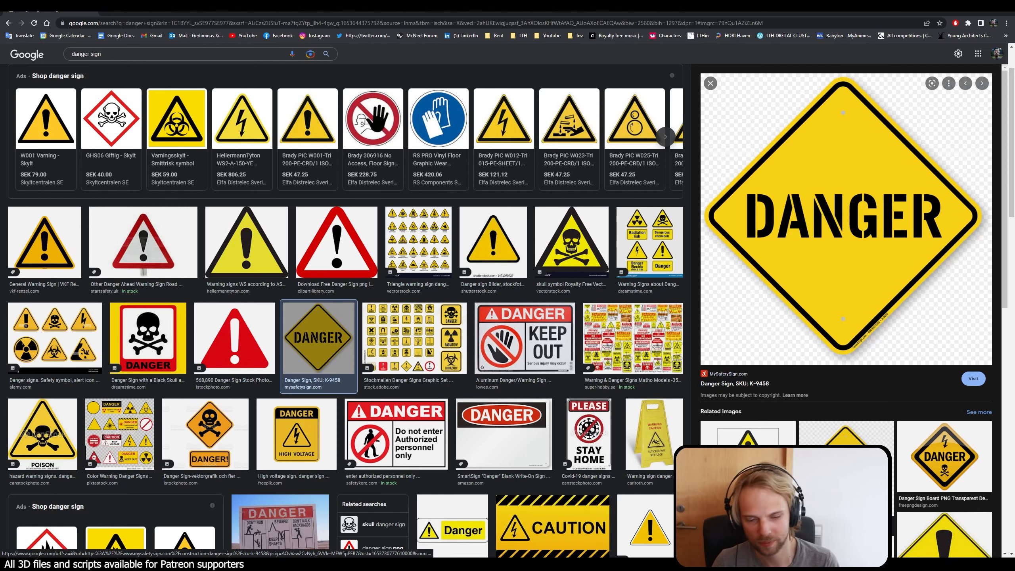
# Step: Return to Photoshop, paste the danger sign as a new layer beneath the UV layout, and make that layer active
pyautogui.hotkey('alt', 'Tab')
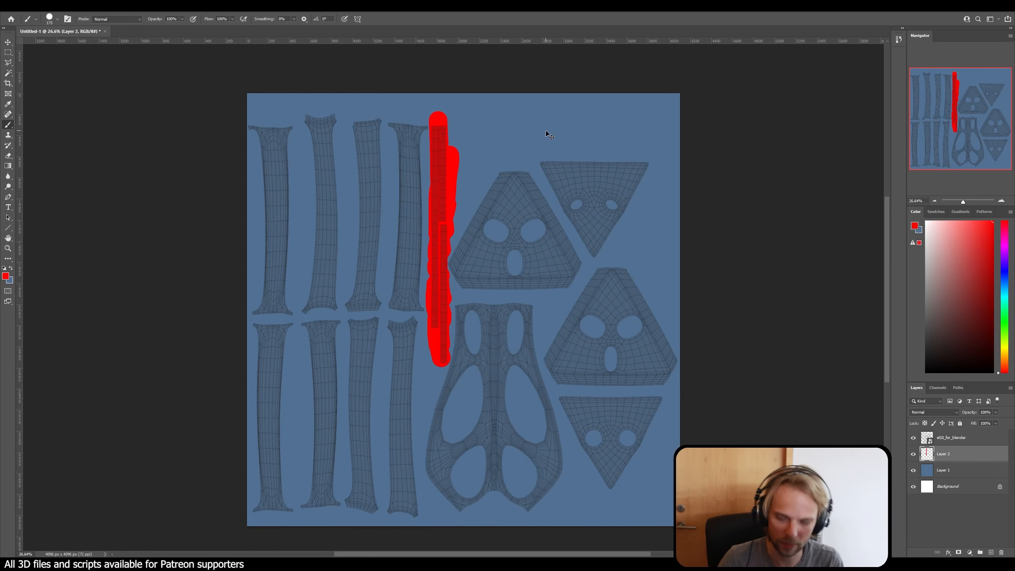
pyautogui.hotkey('ctrl', 'v')
pyautogui.keyDown('ctrl'); pyautogui.moveTo(486, 314); pyautogui.dragTo(380, 266); pyautogui.keyUp('ctrl')
pyautogui.hotkey('ctrl', 'z')
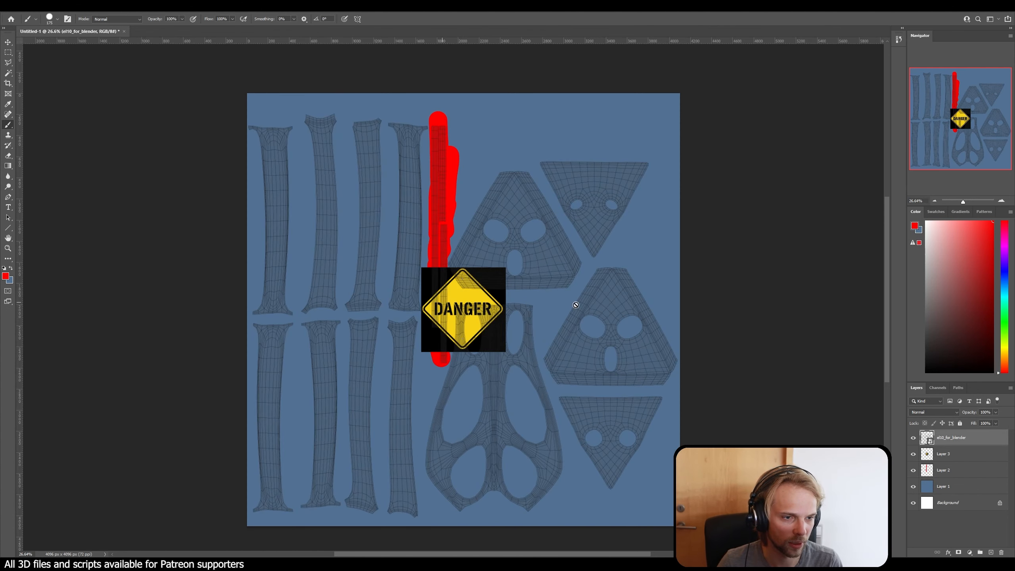
pyautogui.click(956, 455)
pyautogui.click(913, 455)
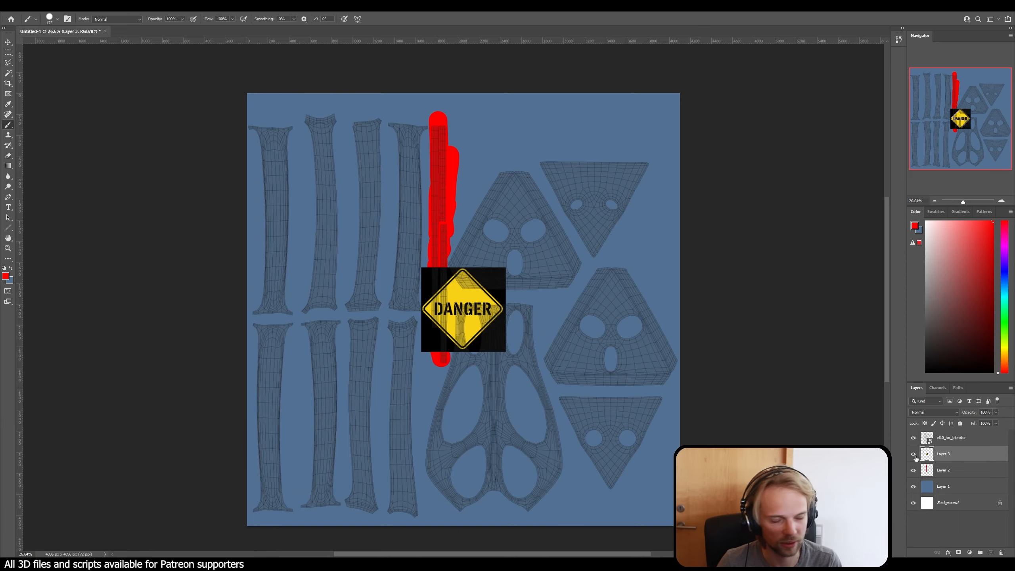
# Step: Hide the UV layout layer, remove the black background around the danger sign with the Magic Wand, and deselect
pyautogui.keyDown('alt'); pyautogui.scroll(2, 566, 351); pyautogui.keyUp('alt')
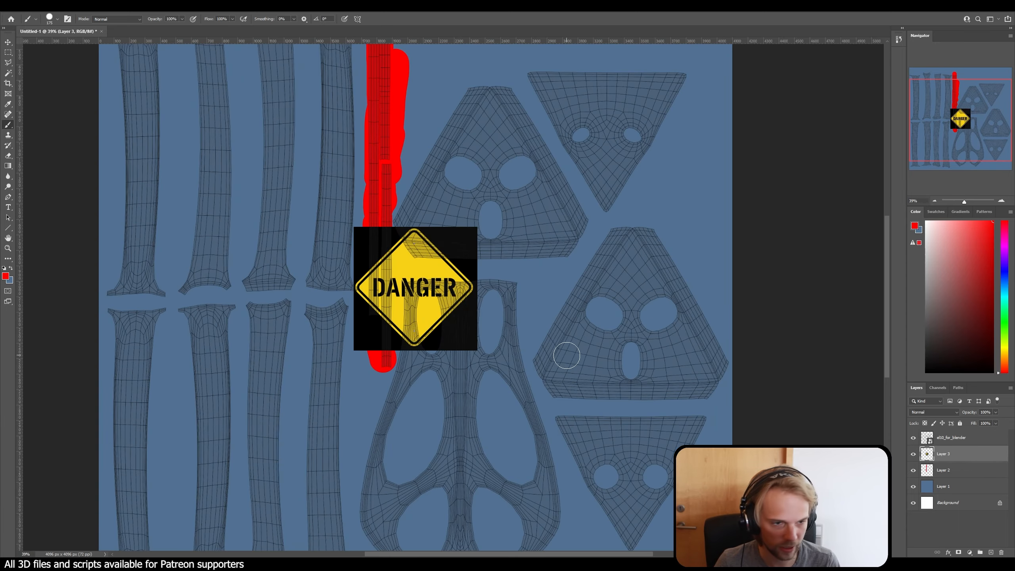
pyautogui.click(914, 438)
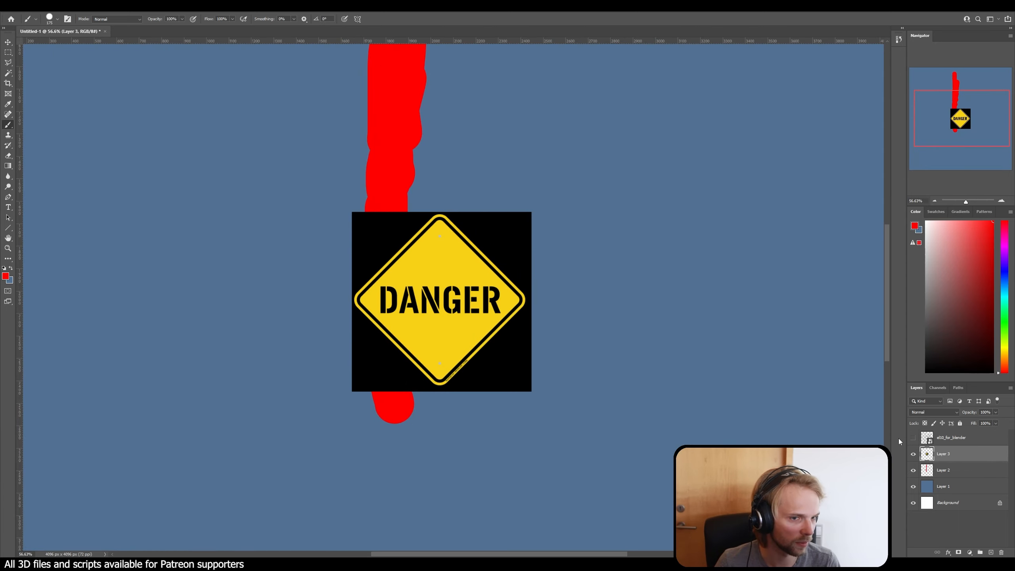
pyautogui.click(7, 74)
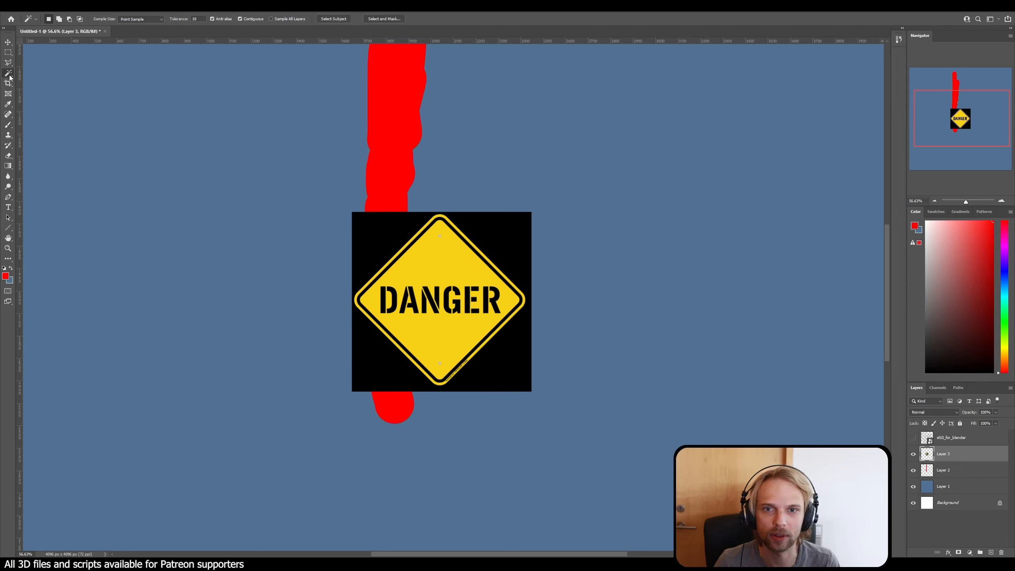
pyautogui.click(362, 240)
pyautogui.press('Delete')
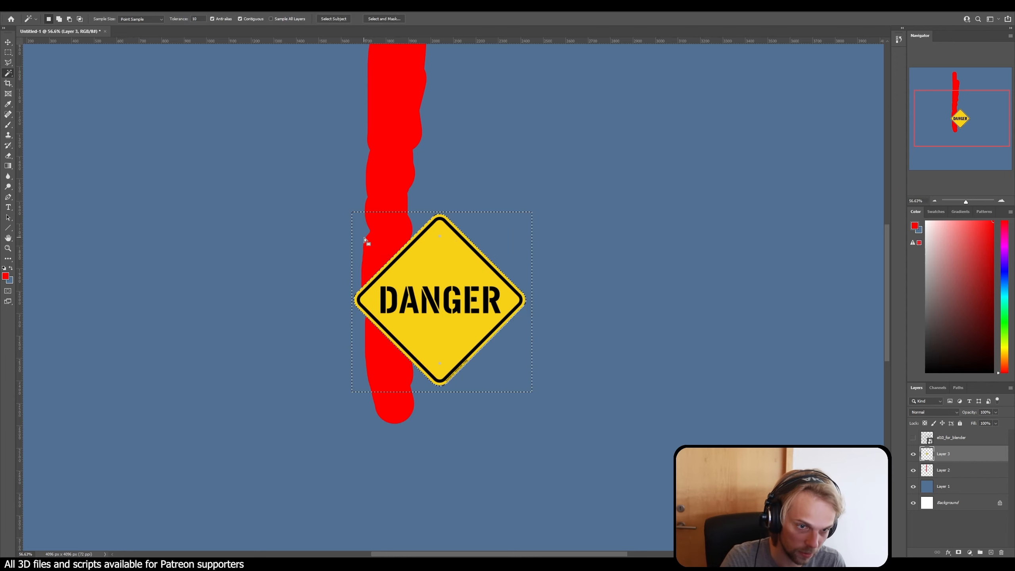
pyautogui.hotkey('ctrl', 'd')
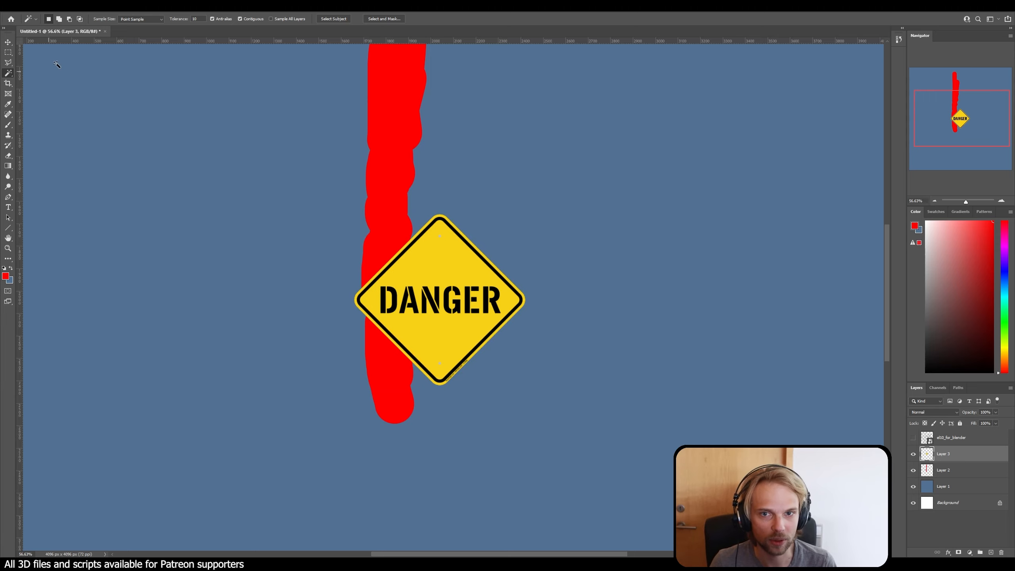
# Step: Show the UV layout again and move the danger sign onto the upper trapezoidal plate island with three holes
pyautogui.click(7, 42)
pyautogui.moveTo(443, 272); pyautogui.dragTo(203, 230)
pyautogui.keyDown('alt'); pyautogui.scroll(-5, 204, 230); pyautogui.keyUp('alt')
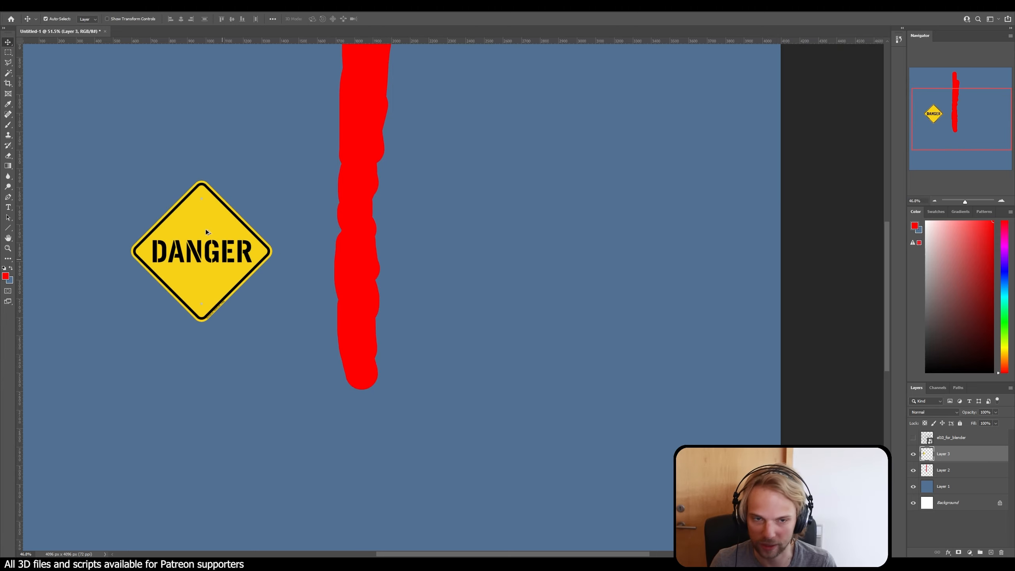
pyautogui.click(914, 438)
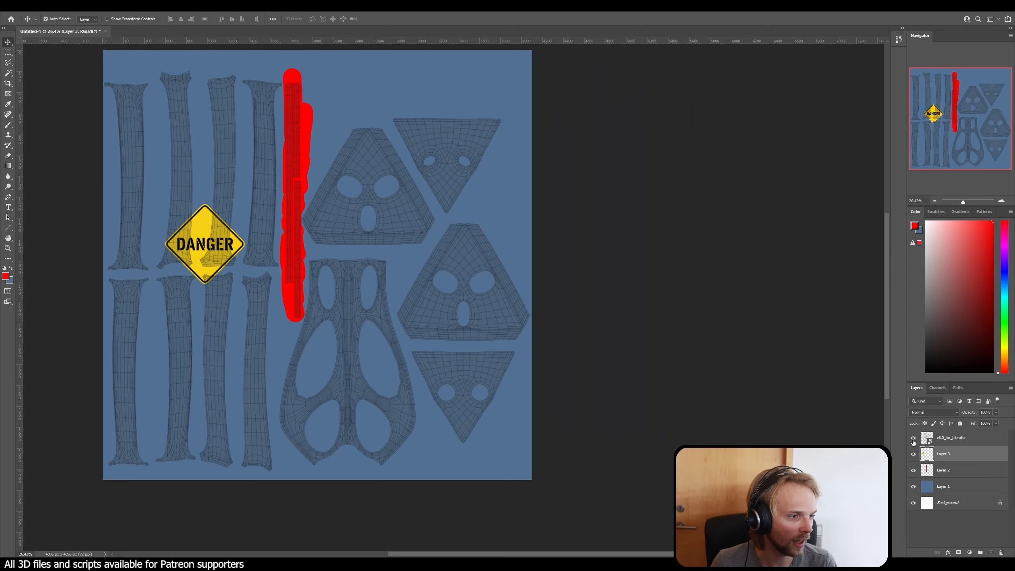
pyautogui.moveTo(202, 238); pyautogui.dragTo(366, 154)
pyautogui.keyDown('alt'); pyautogui.scroll(10, 367, 154); pyautogui.keyUp('alt')
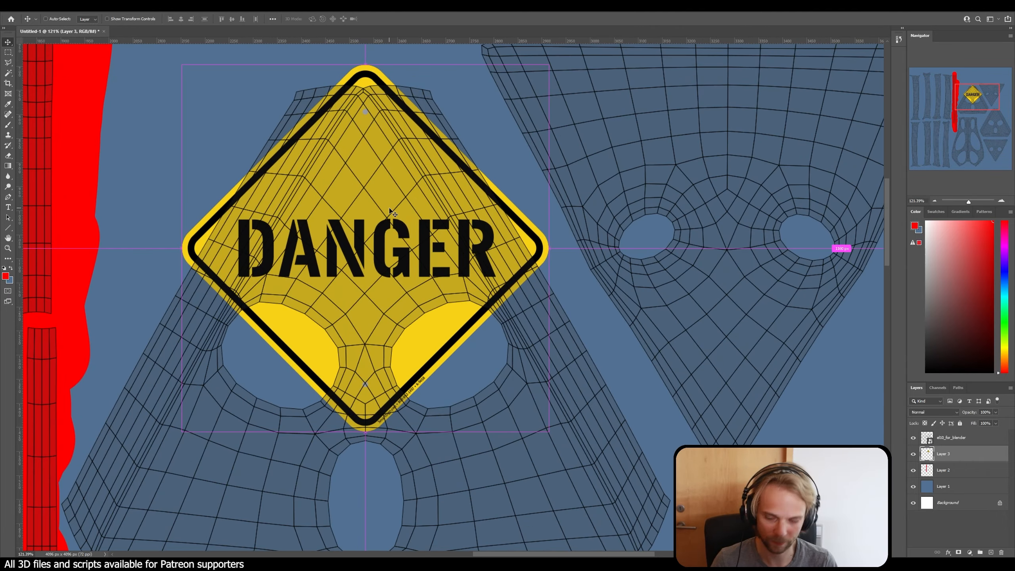
# Step: Scale the danger sign to about 34.46% and centre it above the plate island's two upper holes
pyautogui.hotkey('ctrl', 'r')
pyautogui.keyDown('alt'); pyautogui.scroll(-3, 446, 297); pyautogui.keyUp('alt')
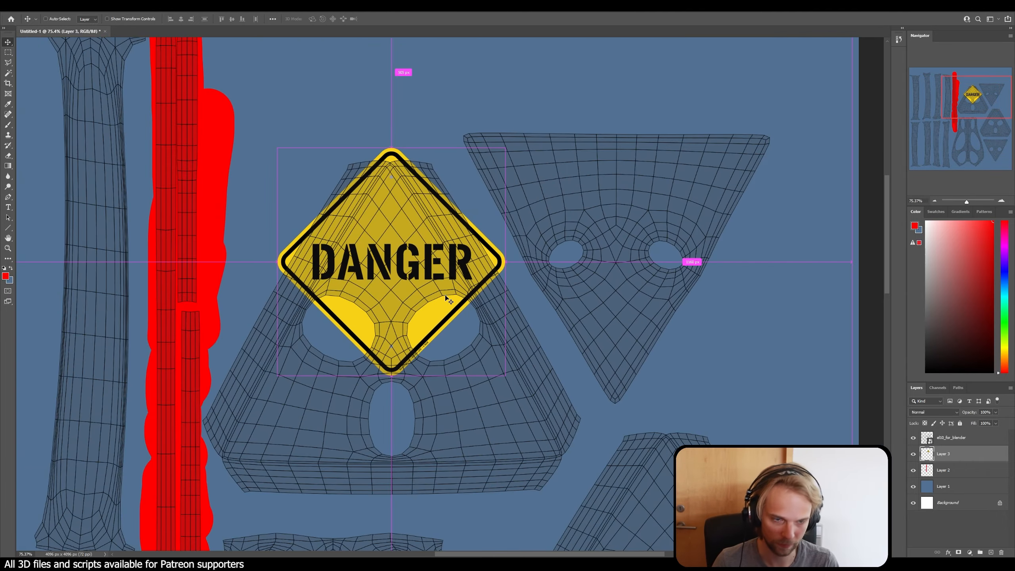
pyautogui.hotkey('ctrl', 't')
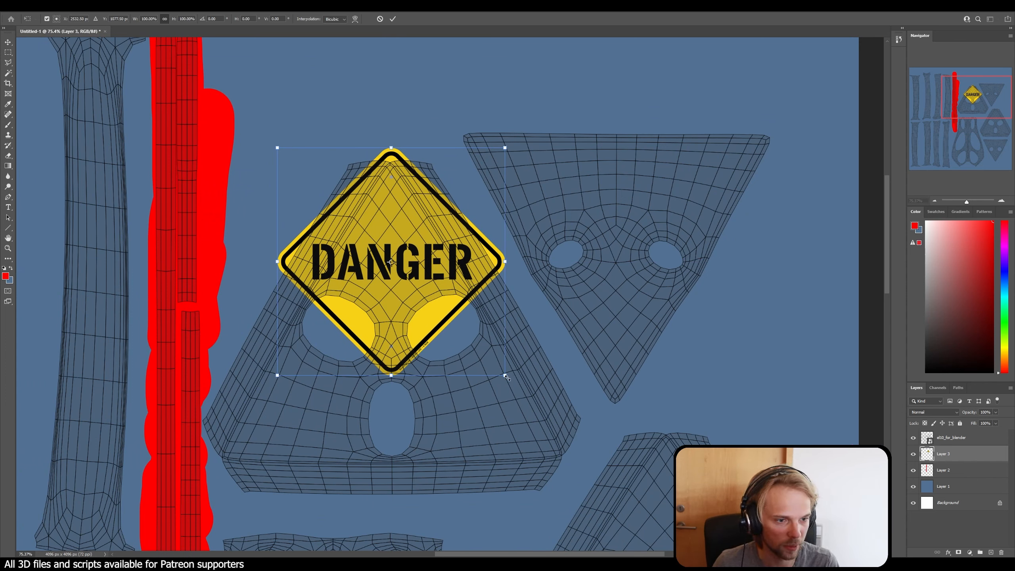
pyautogui.moveTo(505, 376); pyautogui.dragTo(396, 266)
pyautogui.moveTo(341, 240); pyautogui.dragTo(398, 287)
pyautogui.moveTo(448, 312); pyautogui.dragTo(408, 284)
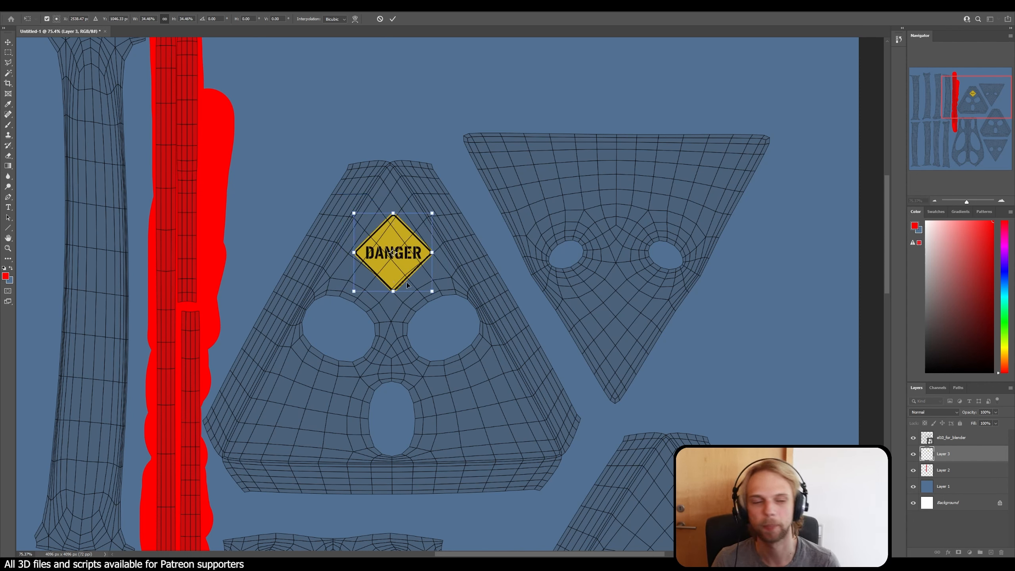
pyautogui.press('Return')
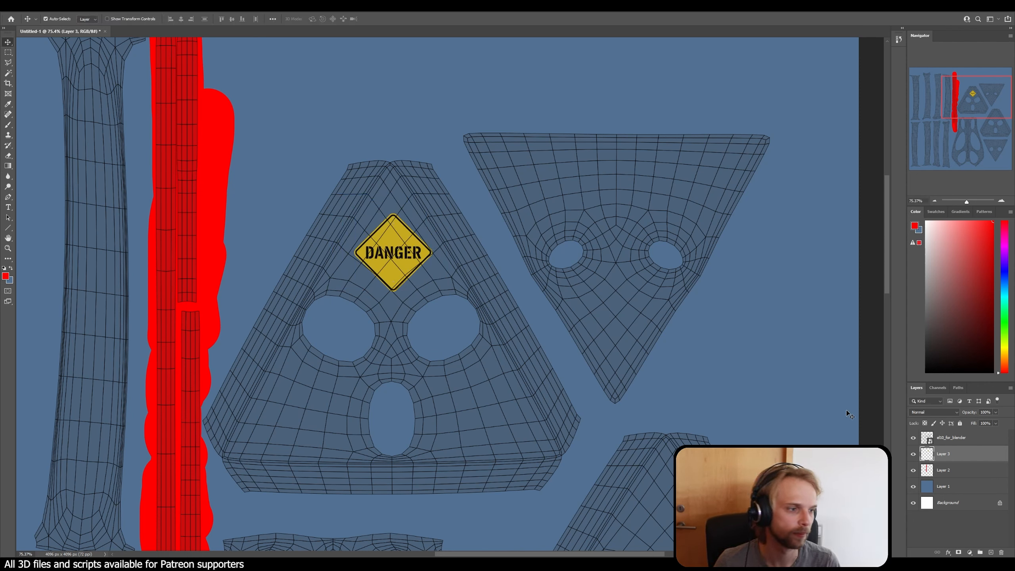
# Step: Duplicate the danger sign layer and undo the stray move made on the canvas
pyautogui.scroll(-1, 666, 344)
pyautogui.keyDown('alt'); pyautogui.scroll(-5, 665, 345); pyautogui.keyUp('alt')
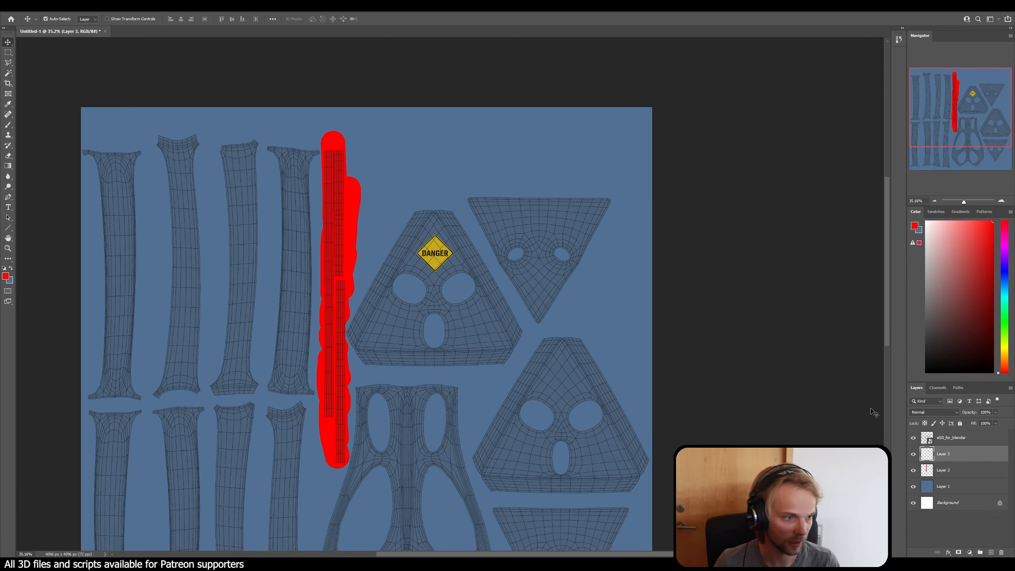
pyautogui.moveTo(943, 455); pyautogui.dragTo(989, 553)
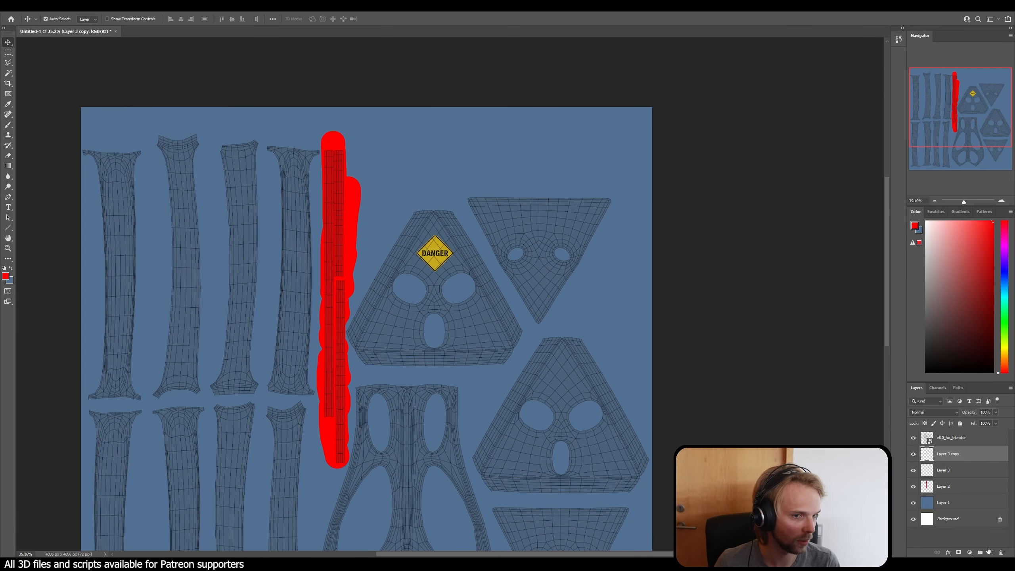
pyautogui.moveTo(441, 256); pyautogui.dragTo(493, 313)
pyautogui.hotkey('ctrl', 'z')
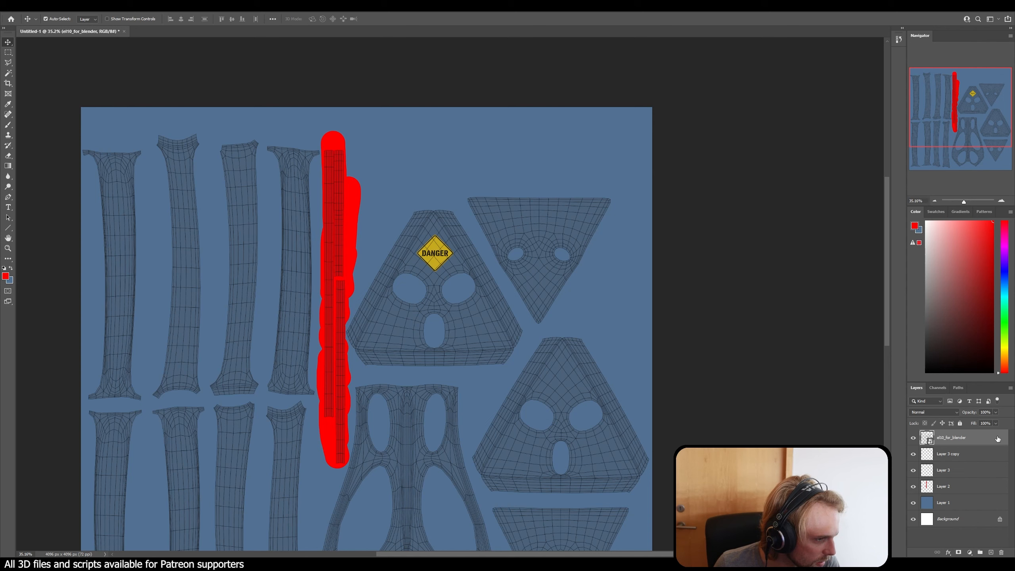
# Step: Lock the el10_for_blender UV layout layer and undo the accidental shift of the blue fill layer
pyautogui.click(960, 424)
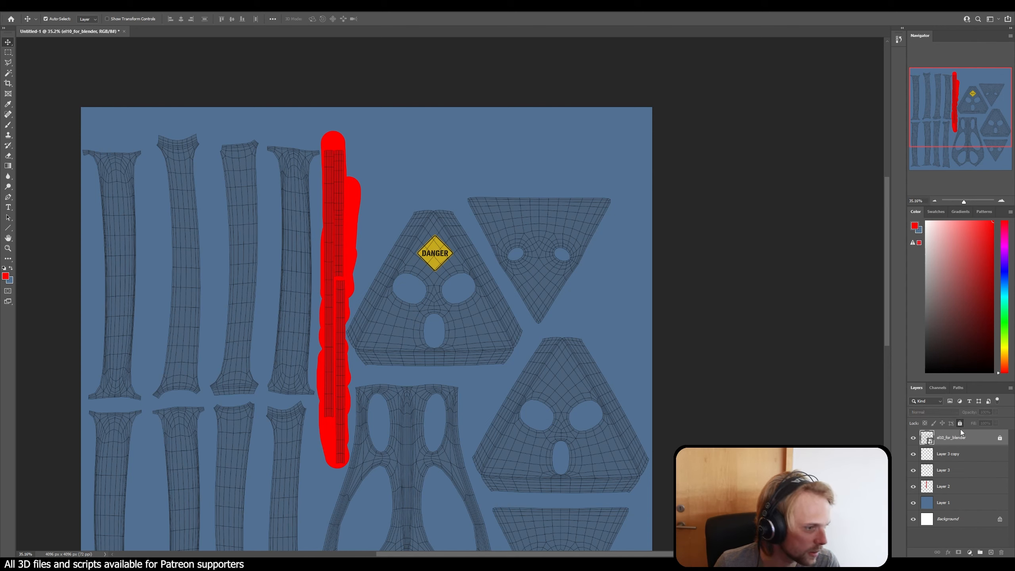
pyautogui.moveTo(439, 313); pyautogui.dragTo(463, 329)
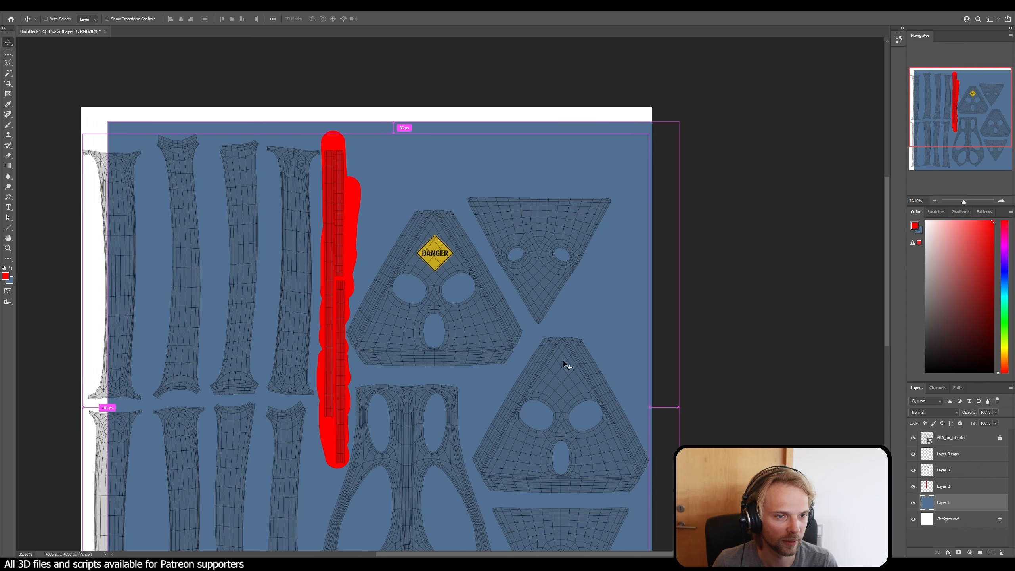
pyautogui.hotkey('ctrl', 'z')
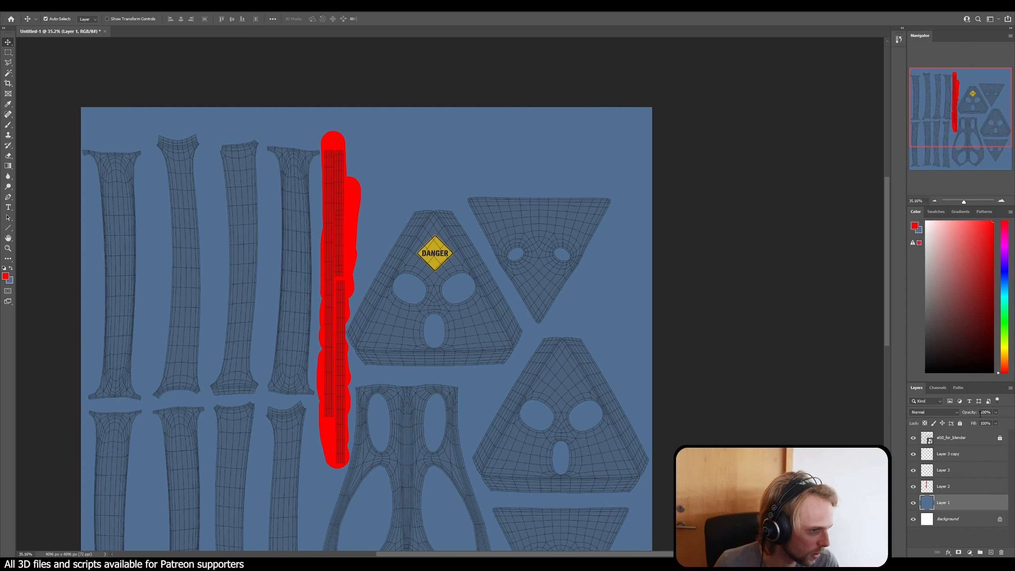
# Step: Lock the blue fill layer and move the duplicated danger sign onto the lower triangular plate island, centred above its two holes
pyautogui.click(960, 424)
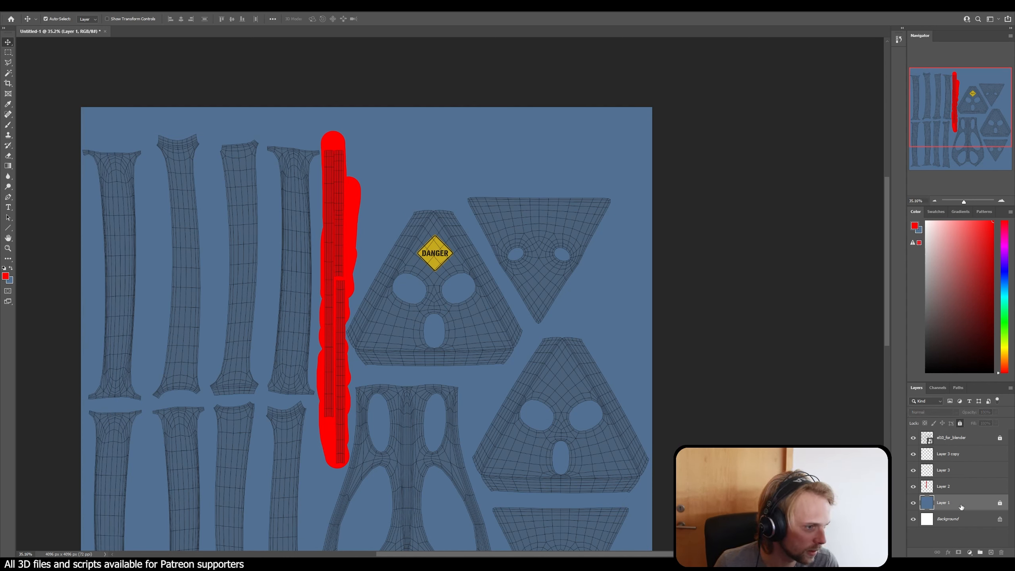
pyautogui.click(967, 459)
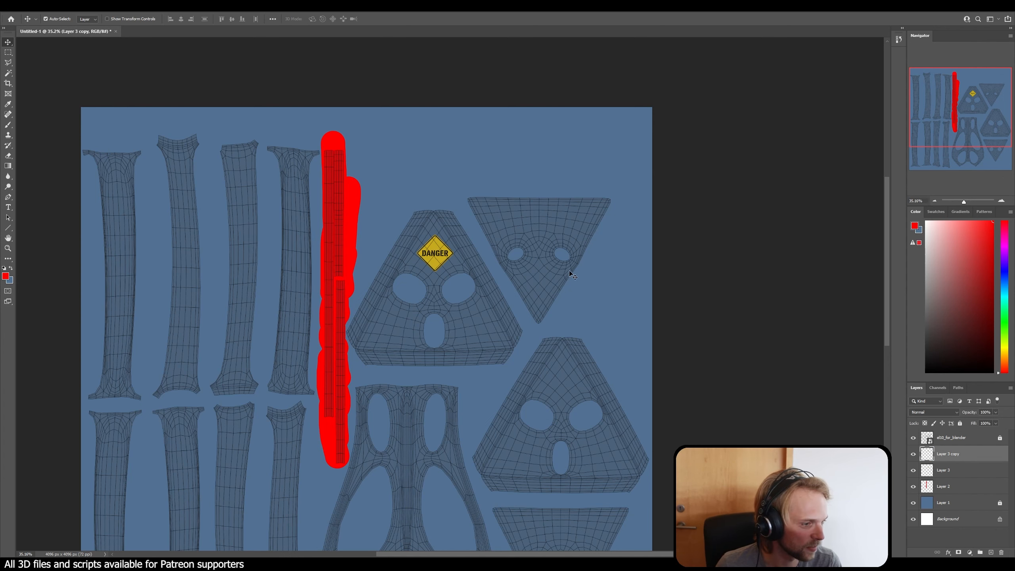
pyautogui.moveTo(433, 252); pyautogui.dragTo(560, 381)
pyautogui.scroll(-5, 560, 379)
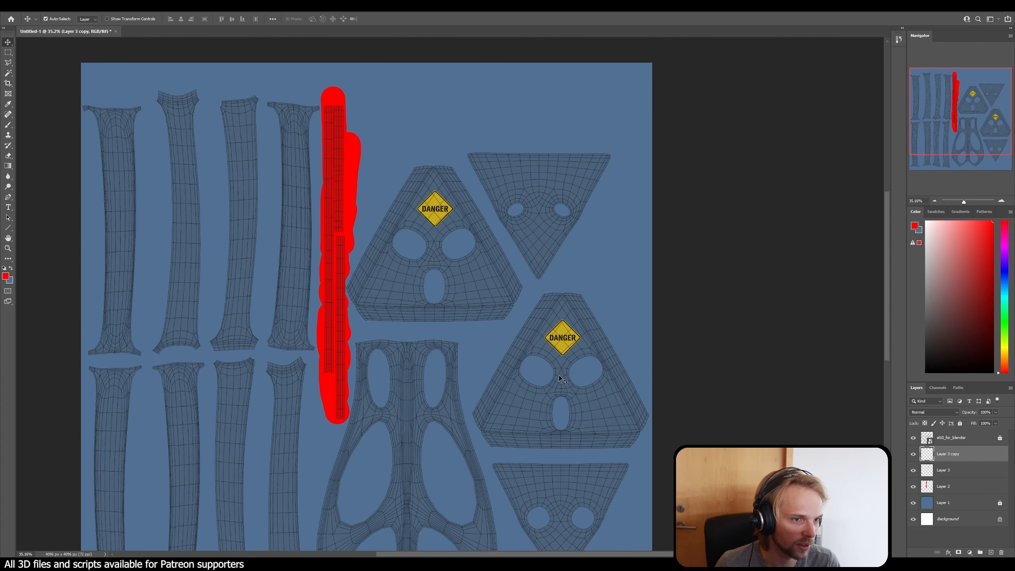
pyautogui.moveTo(569, 258); pyautogui.dragTo(569, 409)
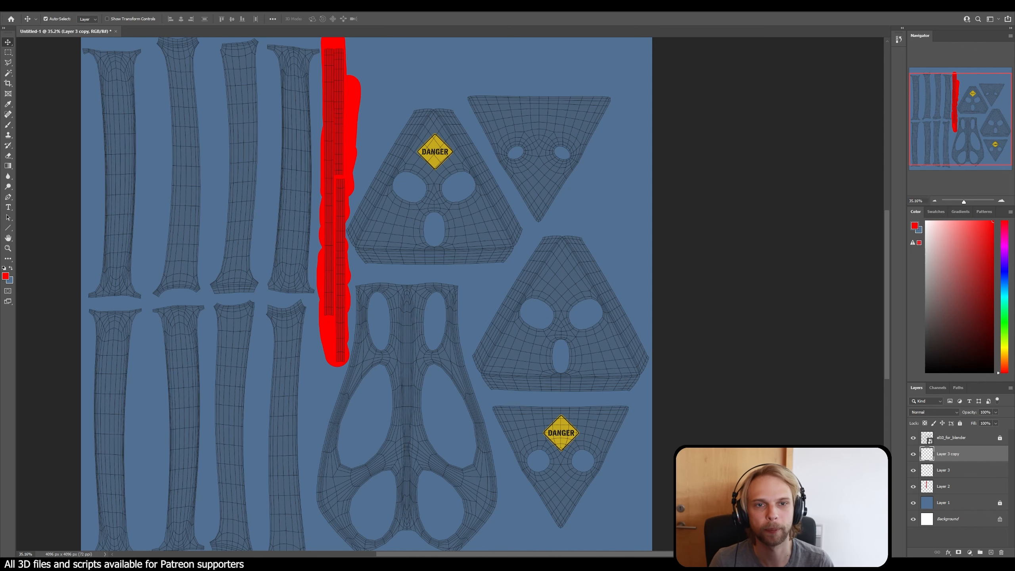
# Step: Hide the UV layout layer and save the texture as a JPEG, replacing el10_diffuse.jpg on the Desktop
pyautogui.click(913, 439)
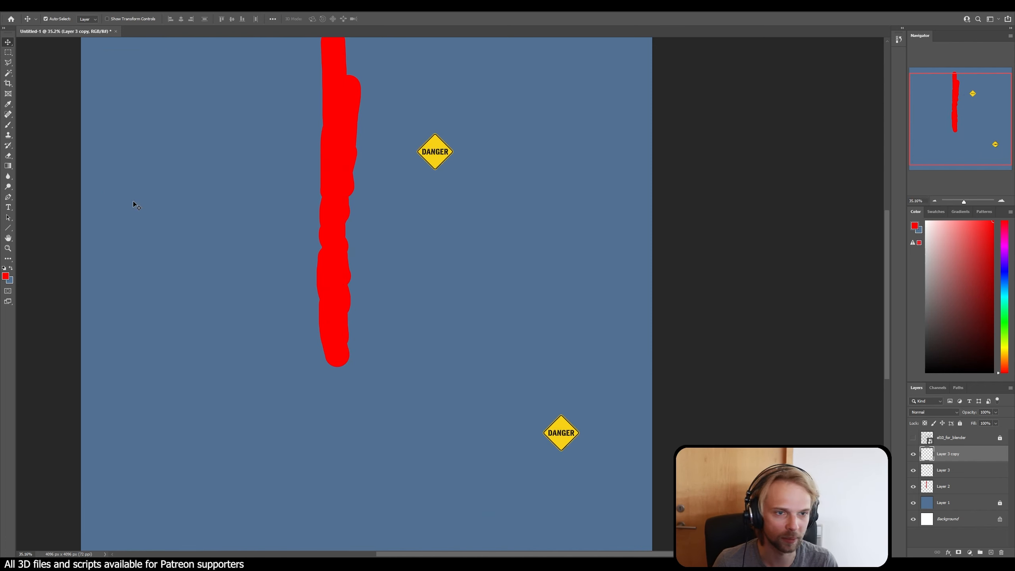
pyautogui.hotkey('ctrl', 'shift', 's')
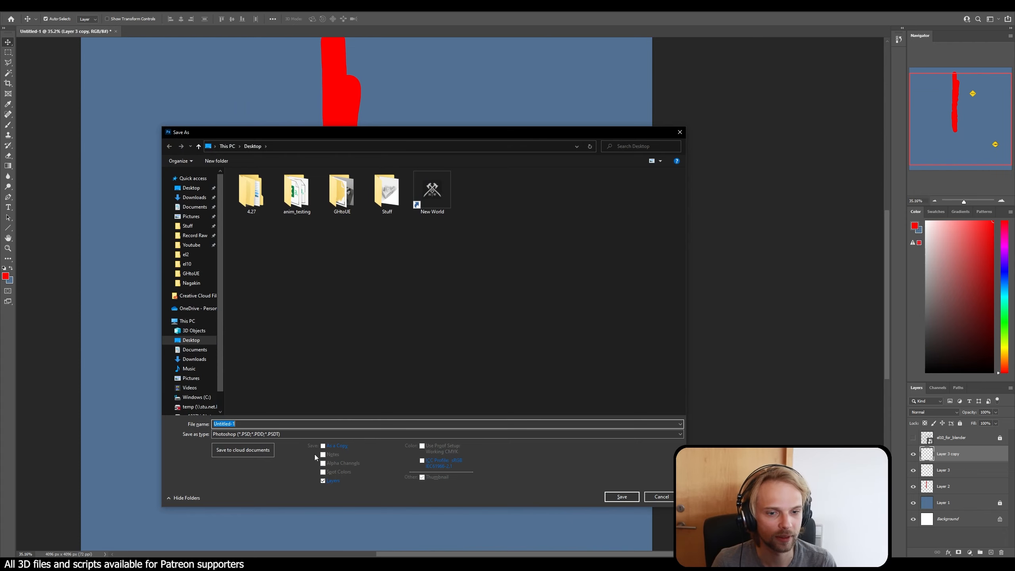
pyautogui.click(308, 434)
pyautogui.click(280, 494)
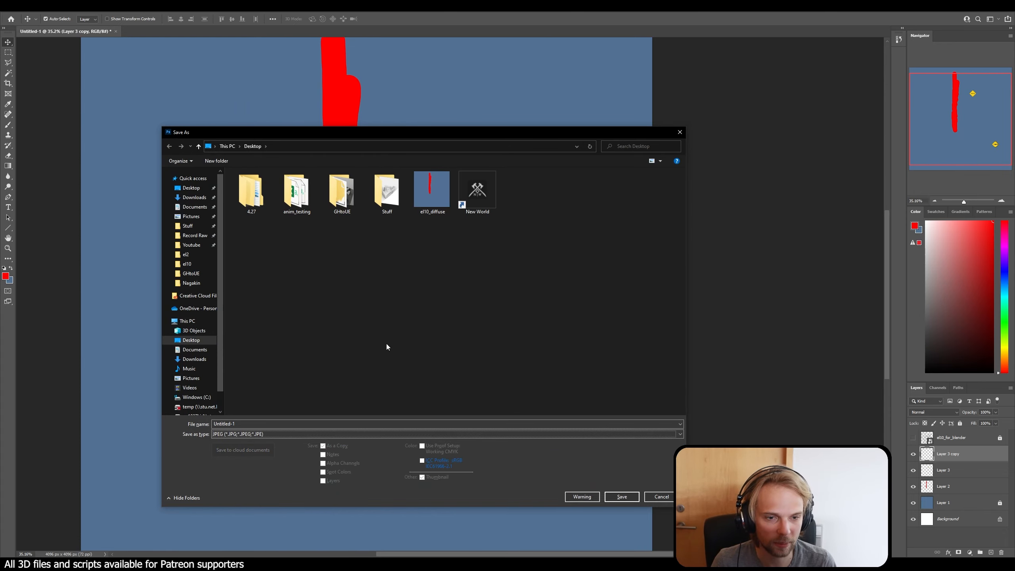
pyautogui.click(432, 190)
pyautogui.click(622, 496)
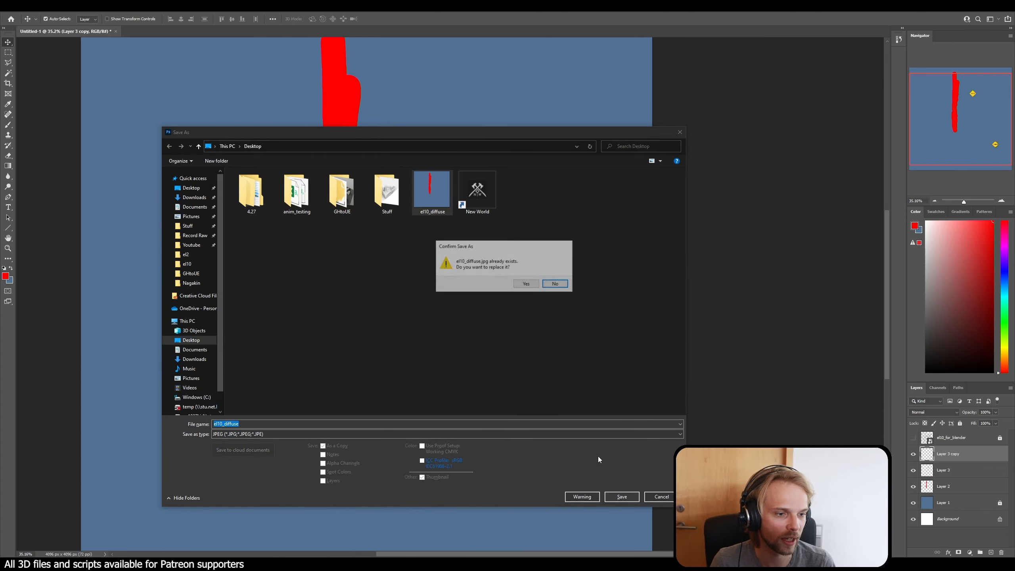
pyautogui.click(528, 286)
pyautogui.click(577, 152)
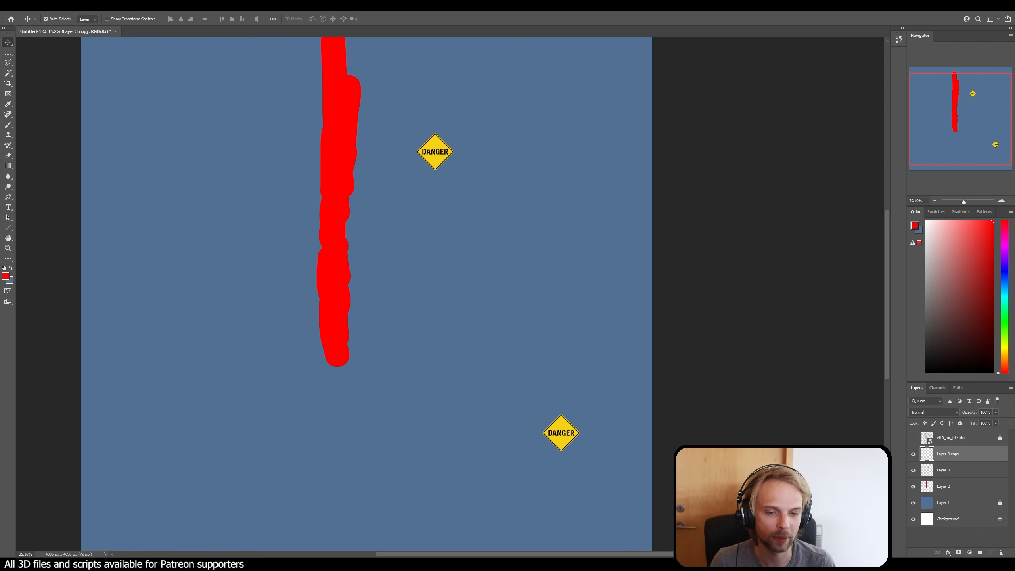
# Step: Switch to Blender and reopen the updated el10_diffuse.jpg as the material's base colour image
pyautogui.hotkey('alt', 'Tab')
pyautogui.moveTo(575, 355); pyautogui.dragTo(672, 331, button='middle')
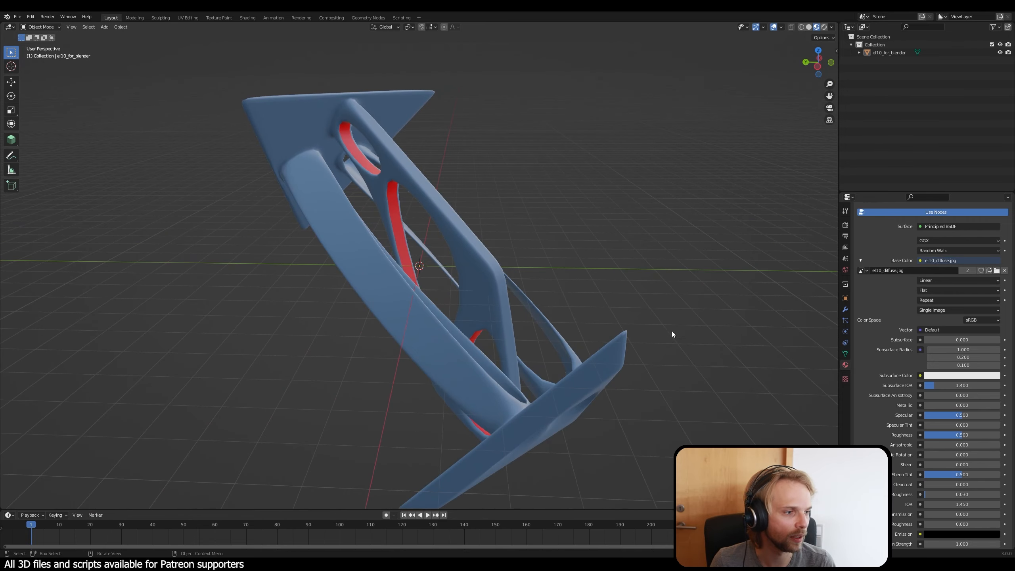
pyautogui.click(997, 271)
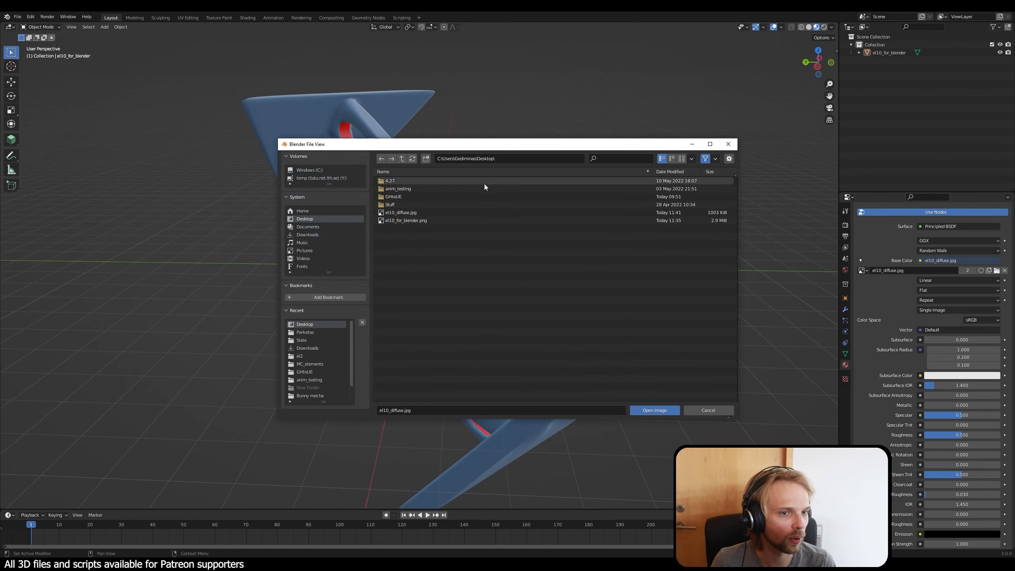
pyautogui.click(408, 222)
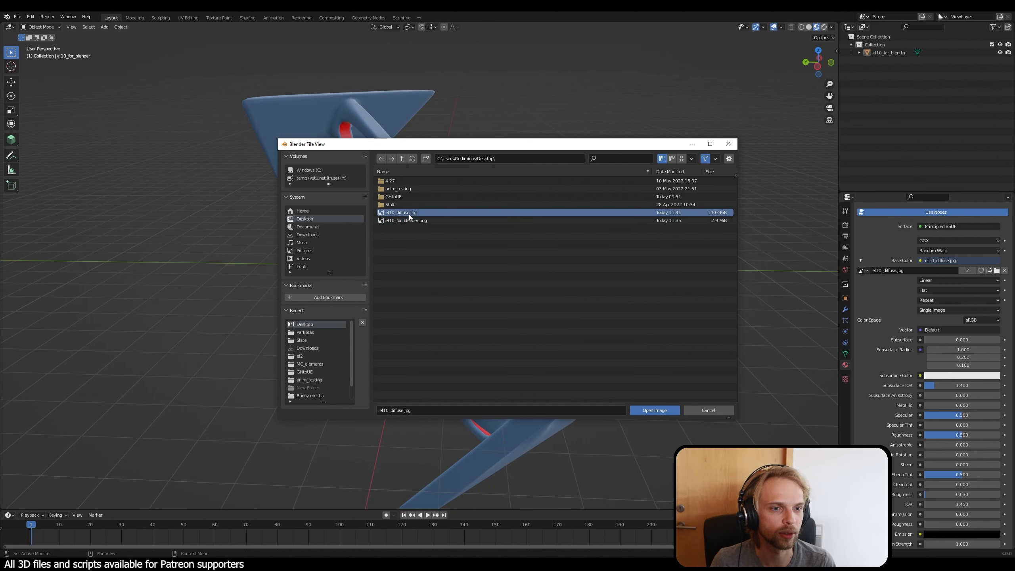
pyautogui.click(408, 213)
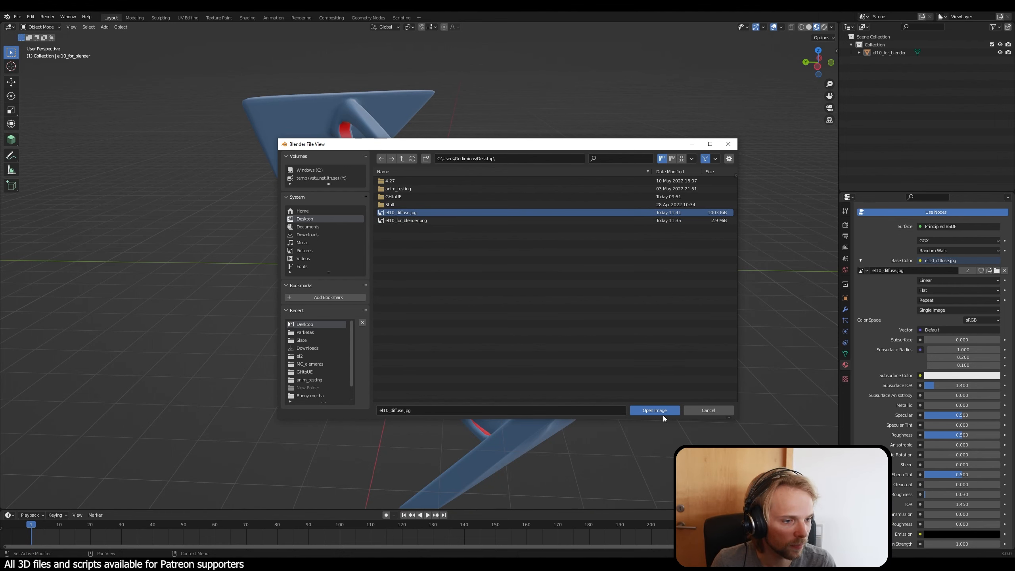
pyautogui.click(664, 412)
# Step: Examine the placement and orientation of the danger signs and the red strips on the textured element from several sides
pyautogui.moveTo(560, 384); pyautogui.dragTo(459, 321, button='middle')
pyautogui.scroll(8, 505, 385)
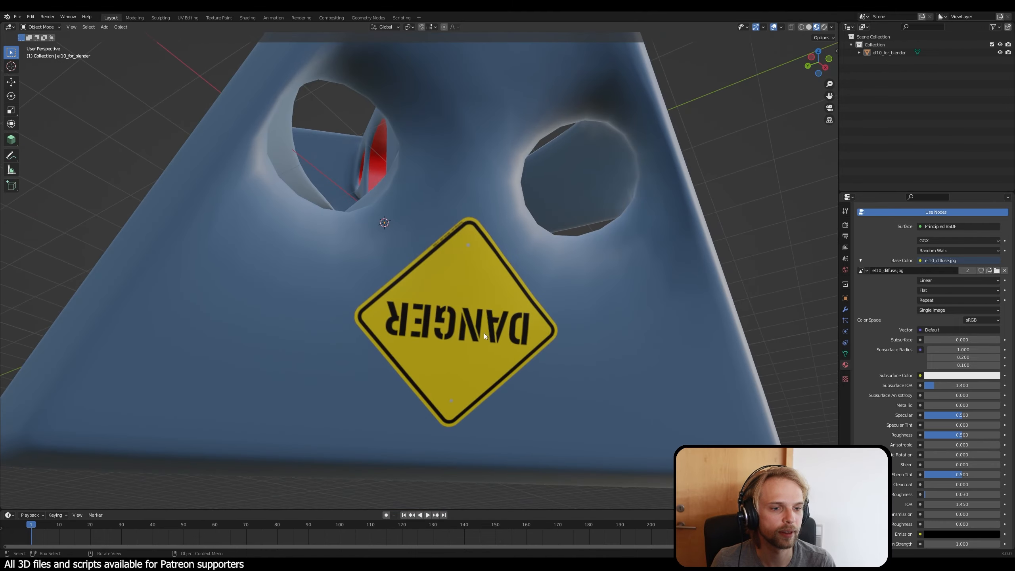
pyautogui.scroll(-8, 357, 290)
pyautogui.moveTo(357, 291); pyautogui.dragTo(402, 324, button='middle')
pyautogui.scroll(-5, 401, 324)
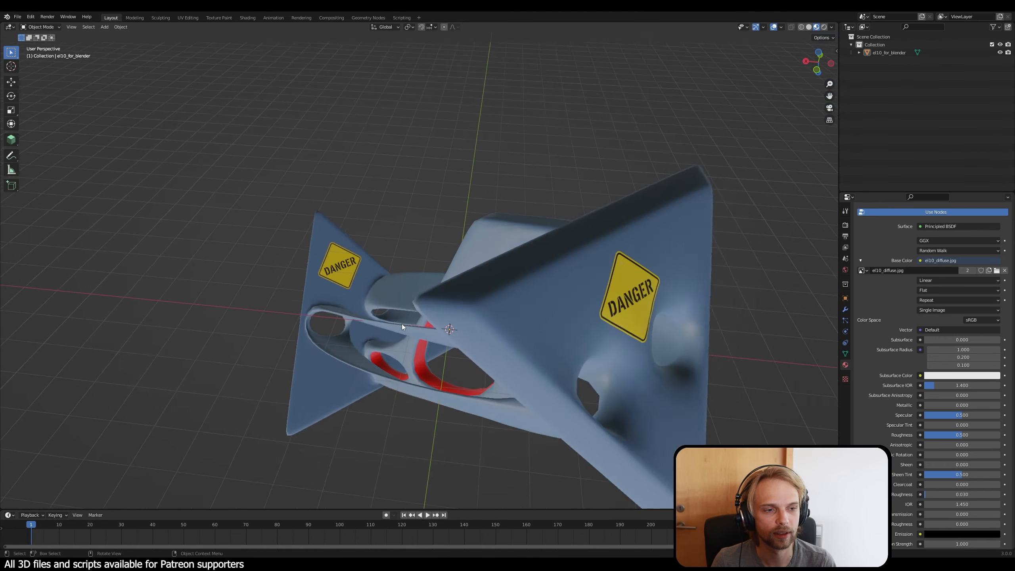
pyautogui.moveTo(592, 361); pyautogui.dragTo(456, 339, button='middle')
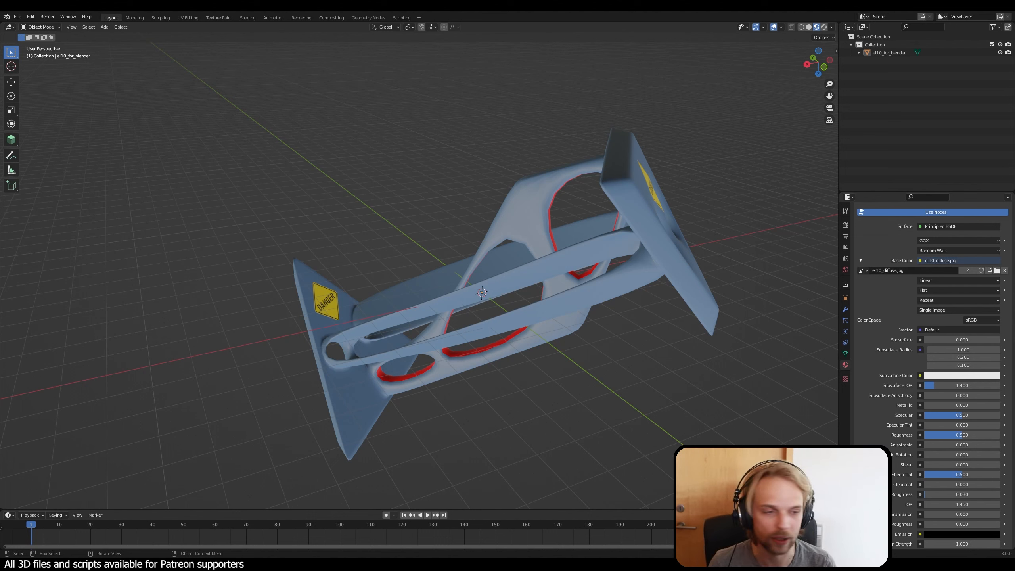
pyautogui.moveTo(693, 234); pyautogui.dragTo(616, 286, button='middle')
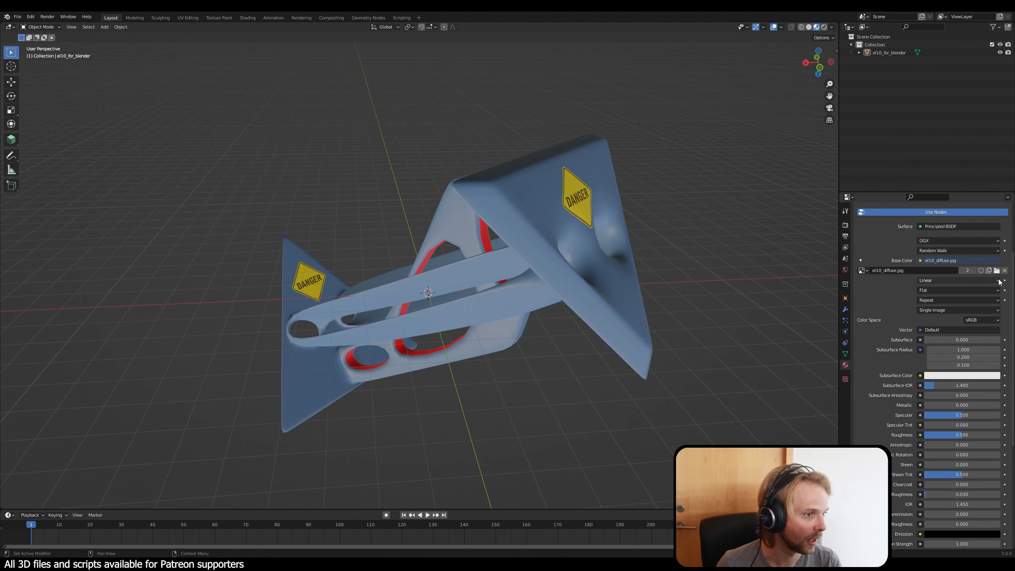
pyautogui.moveTo(609, 318); pyautogui.dragTo(624, 317, button='middle')
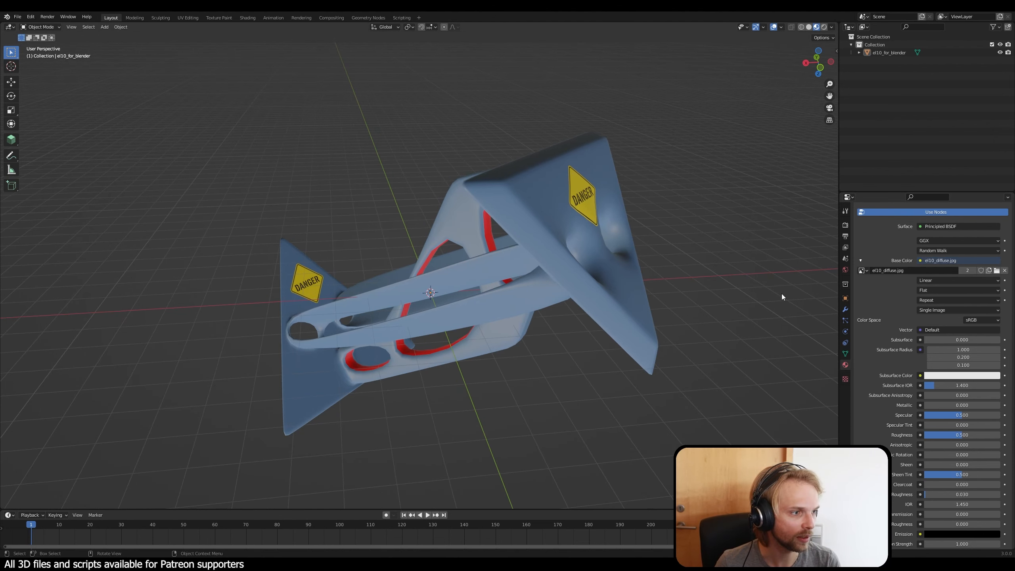
# Step: Unlink the el10_diffuse.jpg image from the base colour and remove the material slot from the element
pyautogui.click(1005, 271)
pyautogui.scroll(5, 1004, 264)
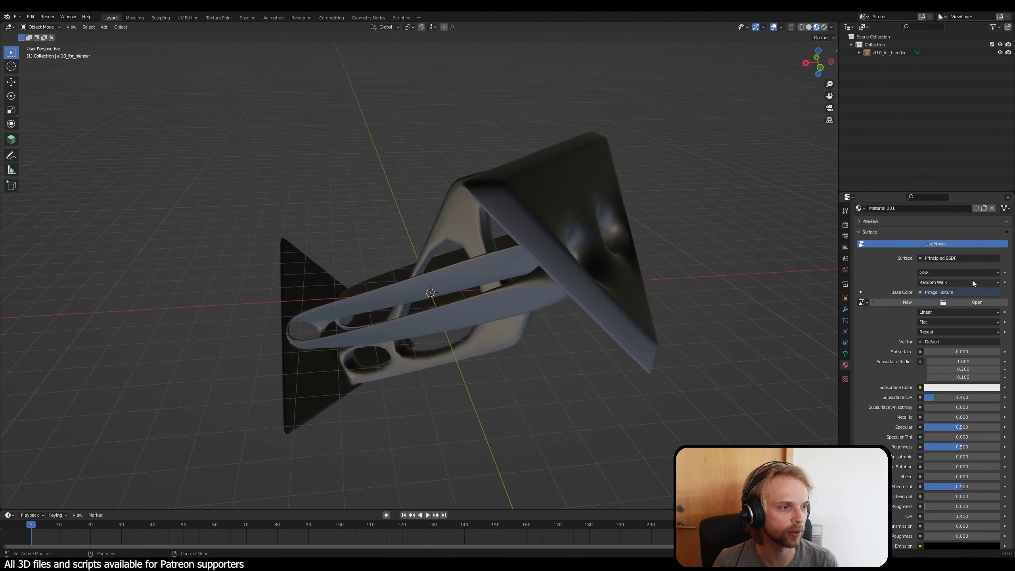
pyautogui.click(1009, 231)
pyautogui.moveTo(448, 308); pyautogui.dragTo(678, 170, button='middle')
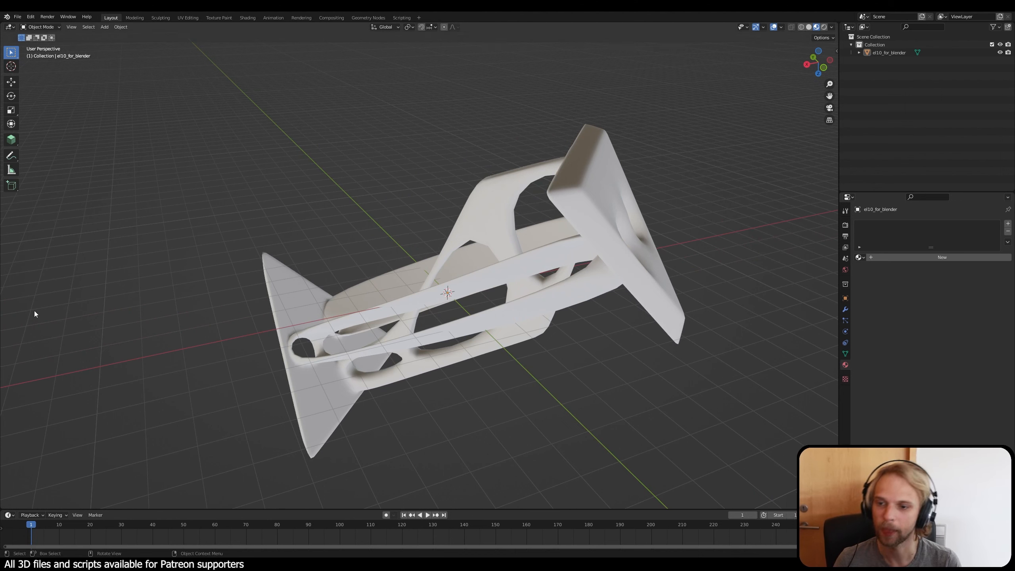
# Step: Add a Subdivision Surface modifier to the el10_for_blender object and inspect the edges of its openings
pyautogui.click(581, 262)
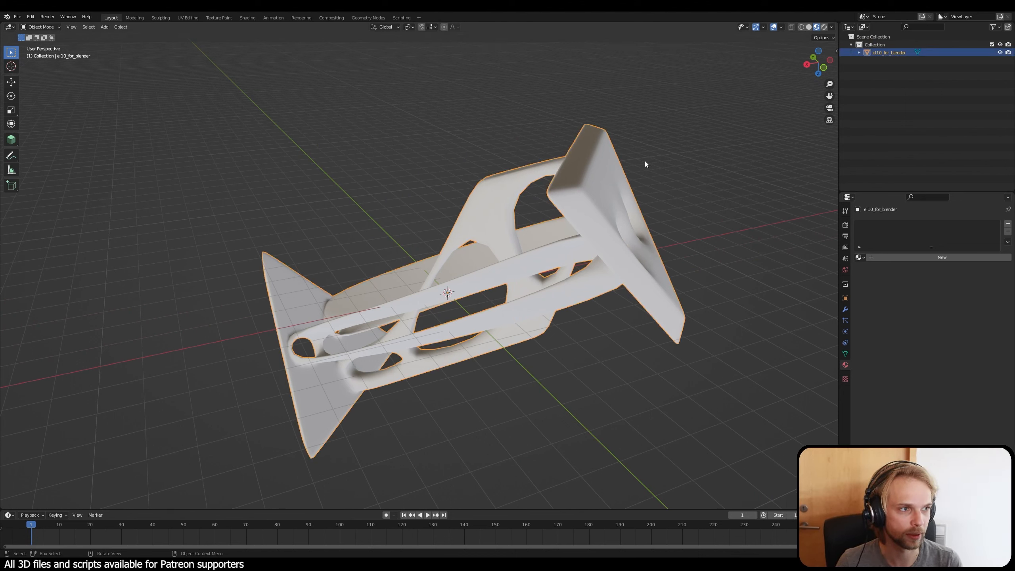
pyautogui.moveTo(676, 216); pyautogui.dragTo(566, 209, button='middle')
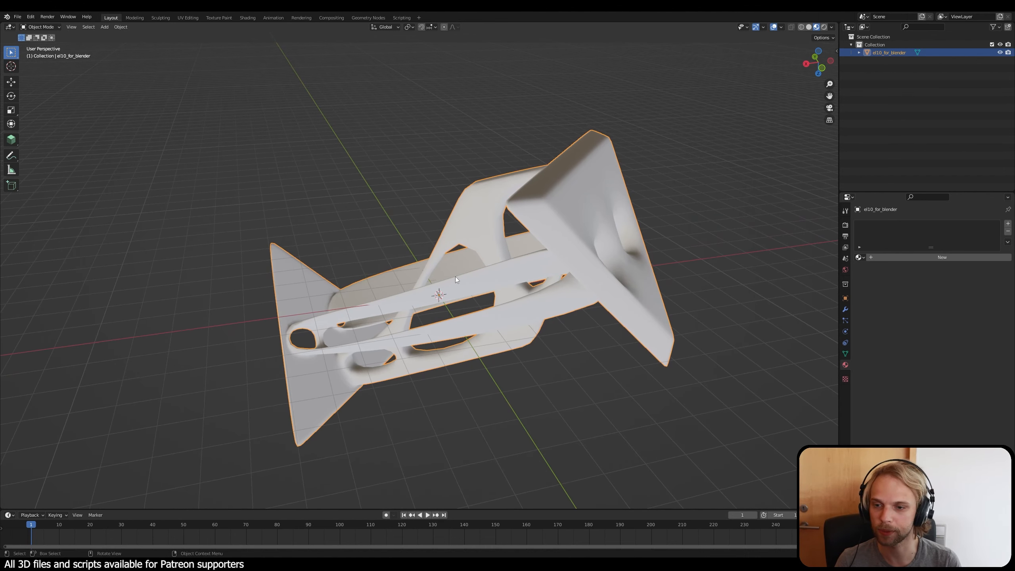
pyautogui.click(847, 312)
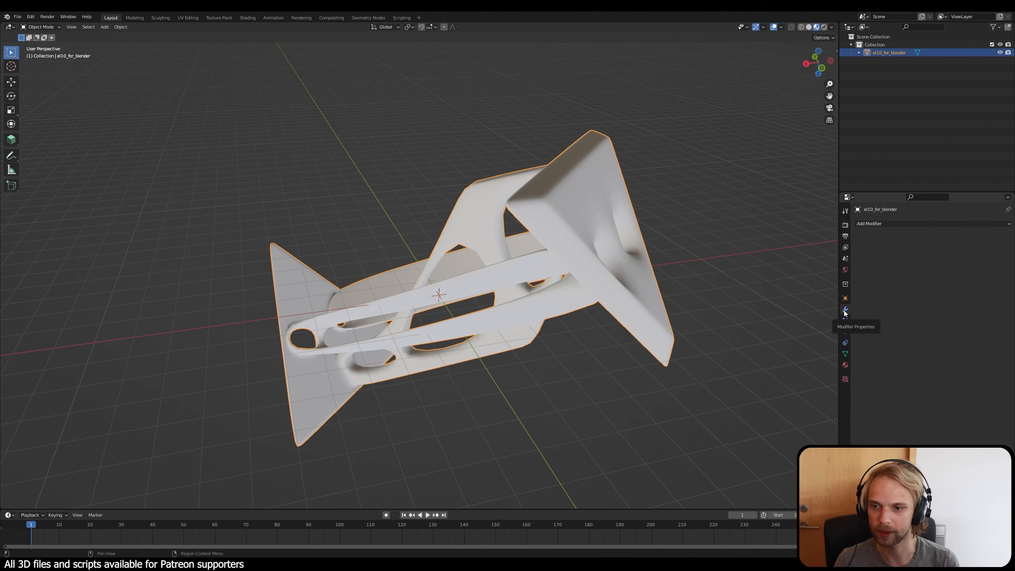
pyautogui.click(895, 225)
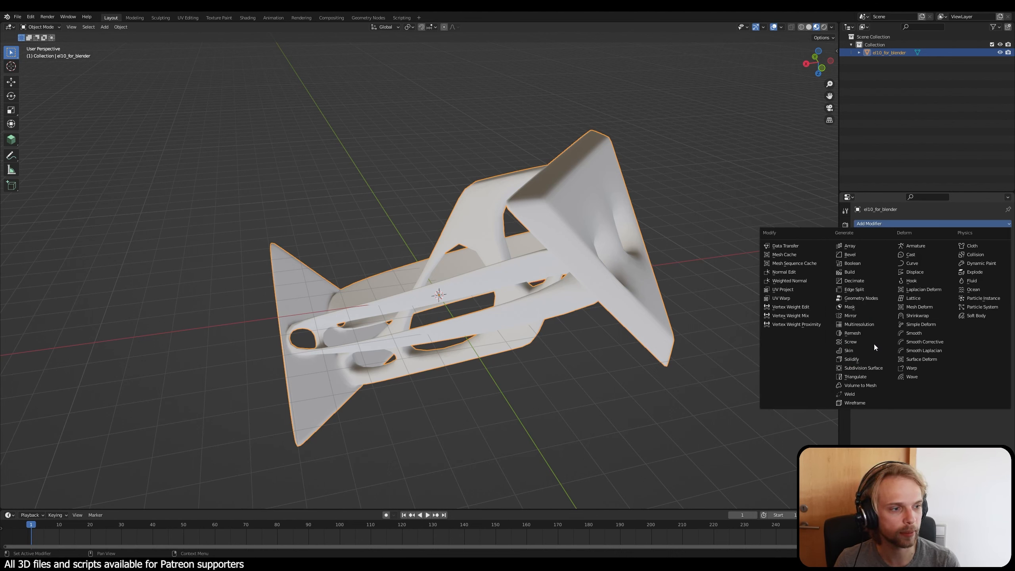
pyautogui.click(873, 369)
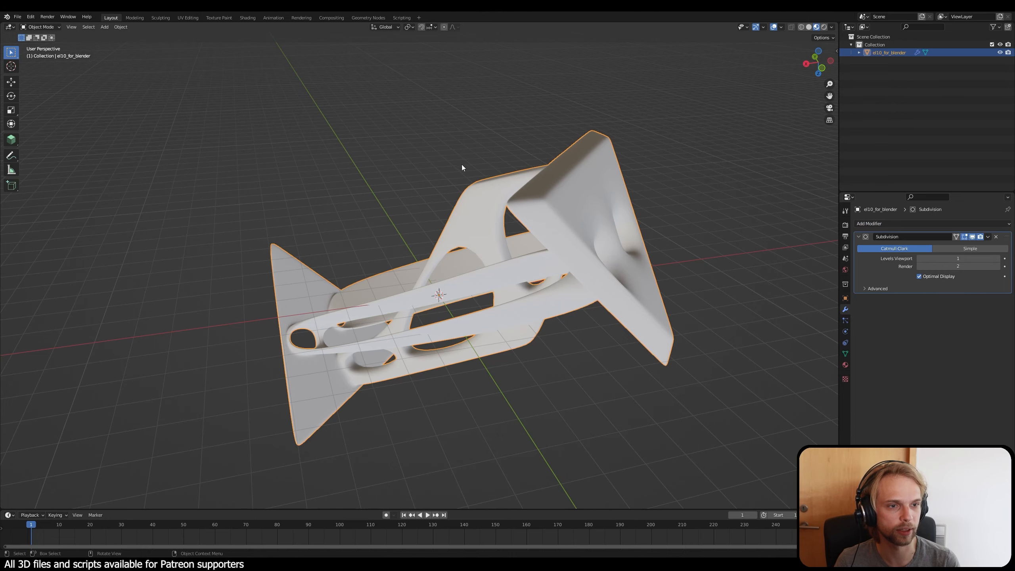
pyautogui.scroll(5, 493, 279)
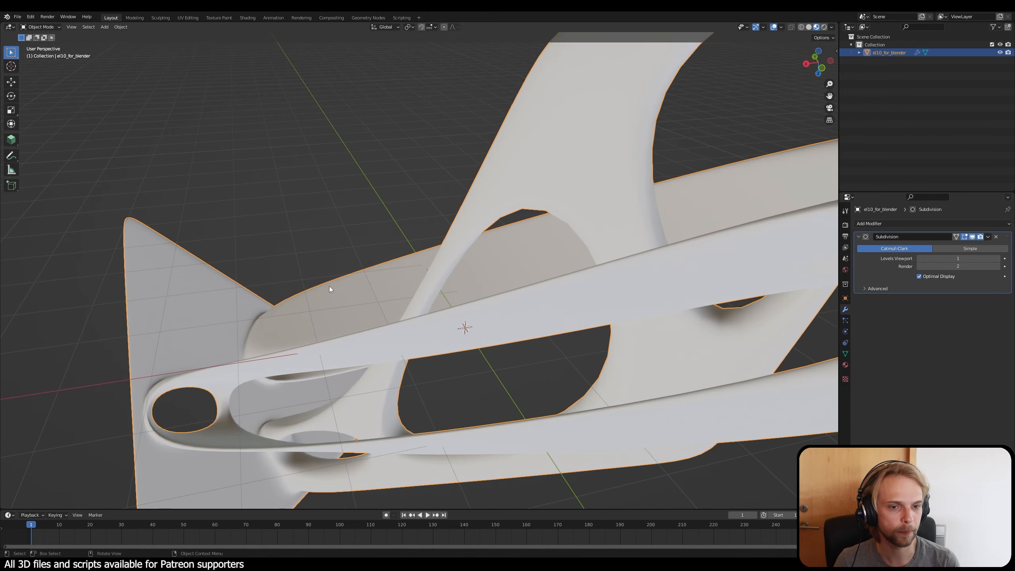
pyautogui.moveTo(329, 286)
pyautogui.mouseDown(button='middle')
pyautogui.moveTo(357, 273)
pyautogui.moveTo(331, 295)
pyautogui.mouseUp(button='middle')
pyautogui.moveTo(500, 256); pyautogui.dragTo(464, 291, button='middle')
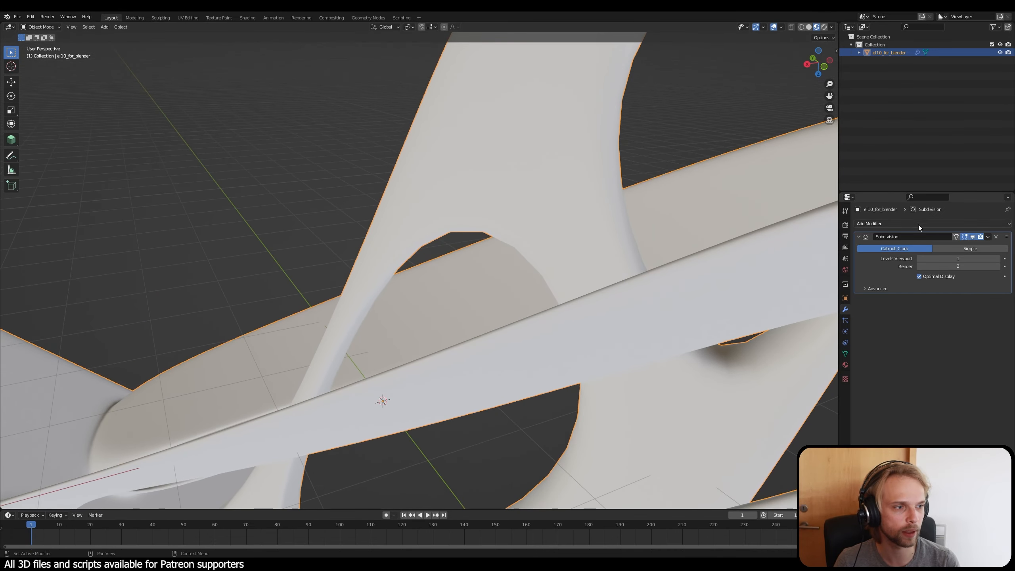
# Step: Set the modifier's viewport subdivision level to 0 to compare the opening edges, and return it to 1
pyautogui.click(989, 237)
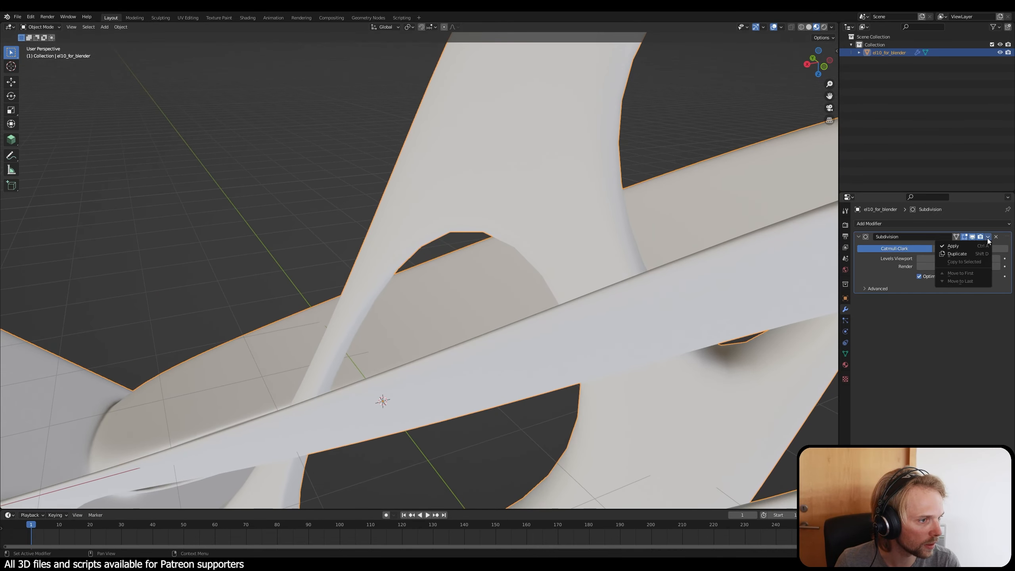
pyautogui.click(919, 259)
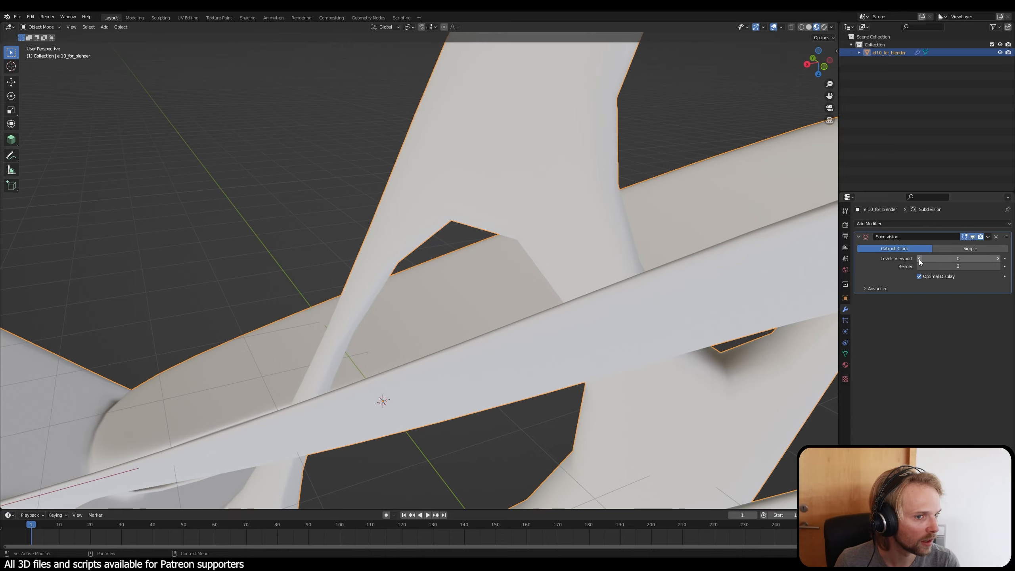
pyautogui.scroll(-4, 624, 228)
pyautogui.moveTo(623, 229); pyautogui.dragTo(560, 187, button='middle')
pyautogui.scroll(5, 551, 180)
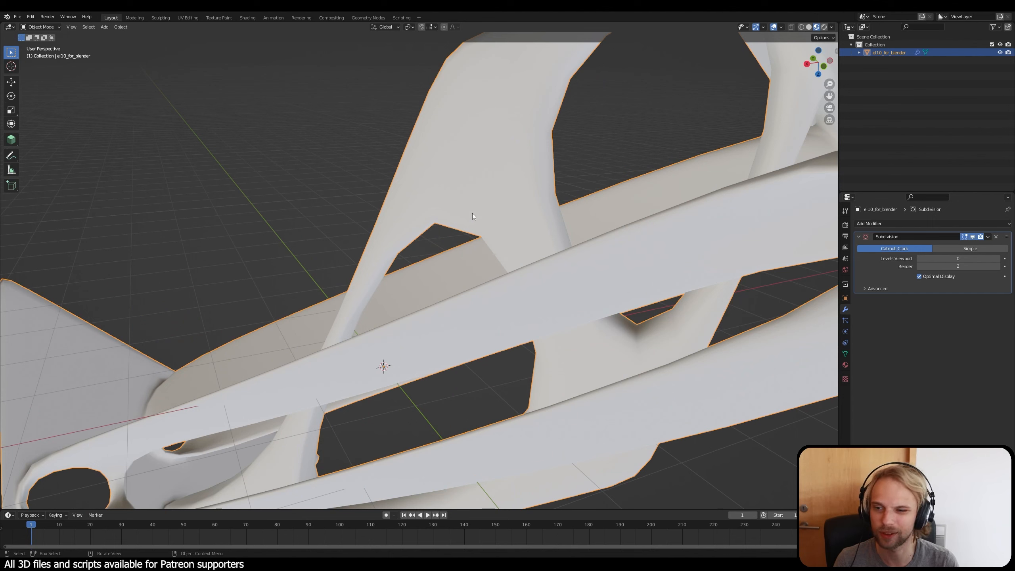
pyautogui.click(998, 258)
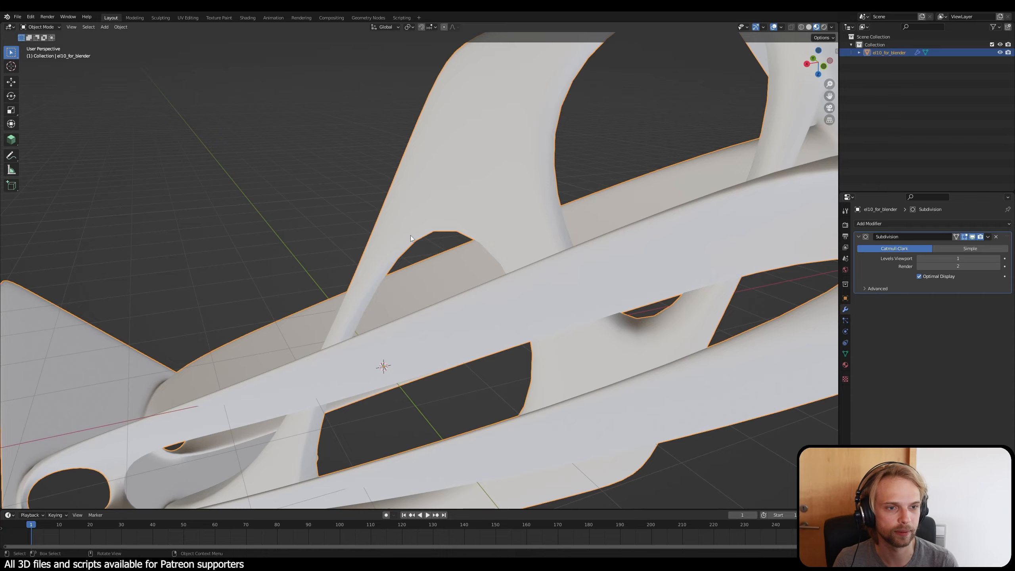
# Step: Inspect the subdivided element's mesh in wireframe display and switch the viewport to solid shading
pyautogui.moveTo(506, 256)
pyautogui.mouseDown(button='middle')
pyautogui.moveTo(492, 251)
pyautogui.moveTo(484, 271)
pyautogui.moveTo(430, 264)
pyautogui.moveTo(497, 254)
pyautogui.mouseUp(button='middle')
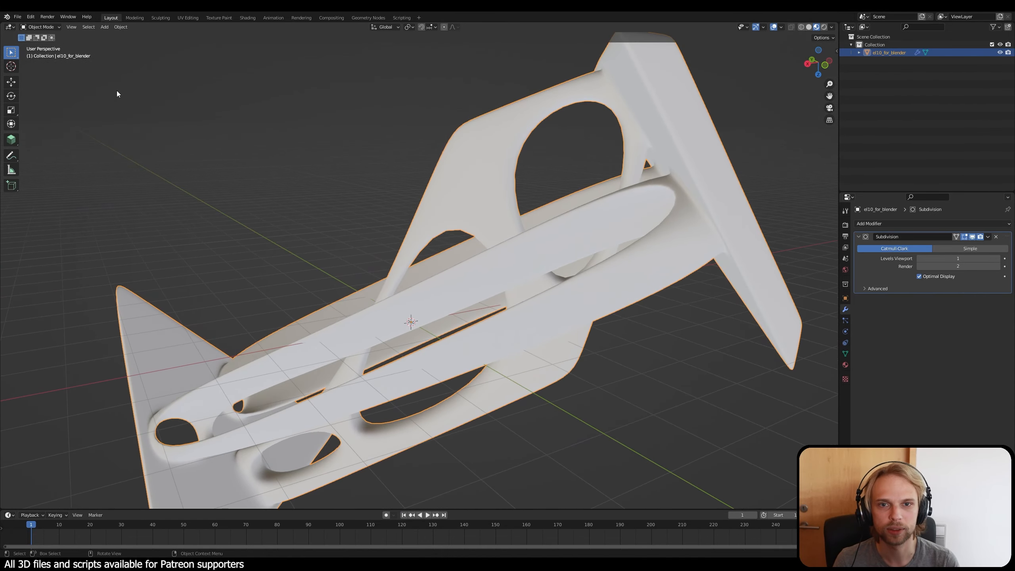
pyautogui.click(801, 27)
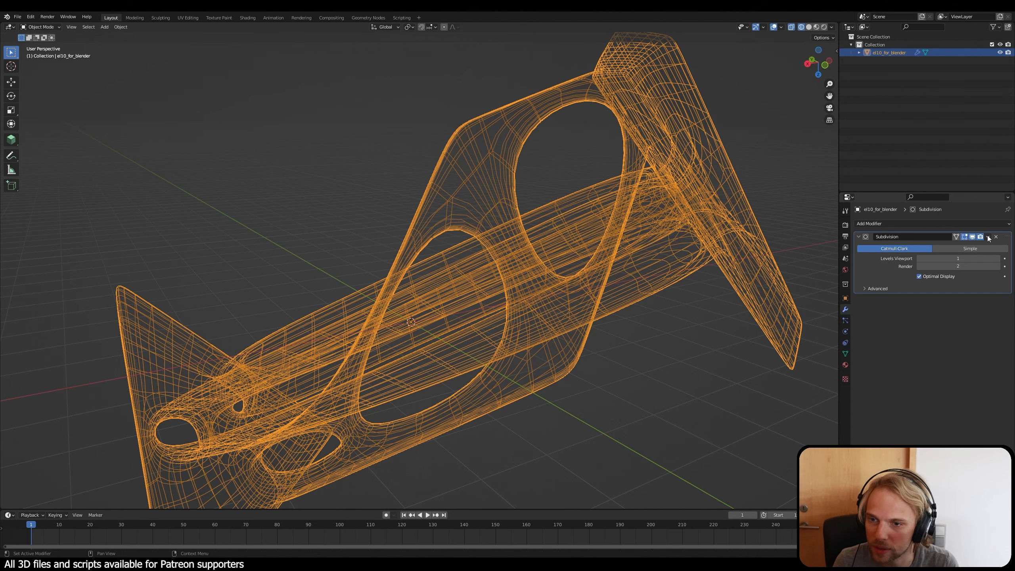
pyautogui.click(809, 27)
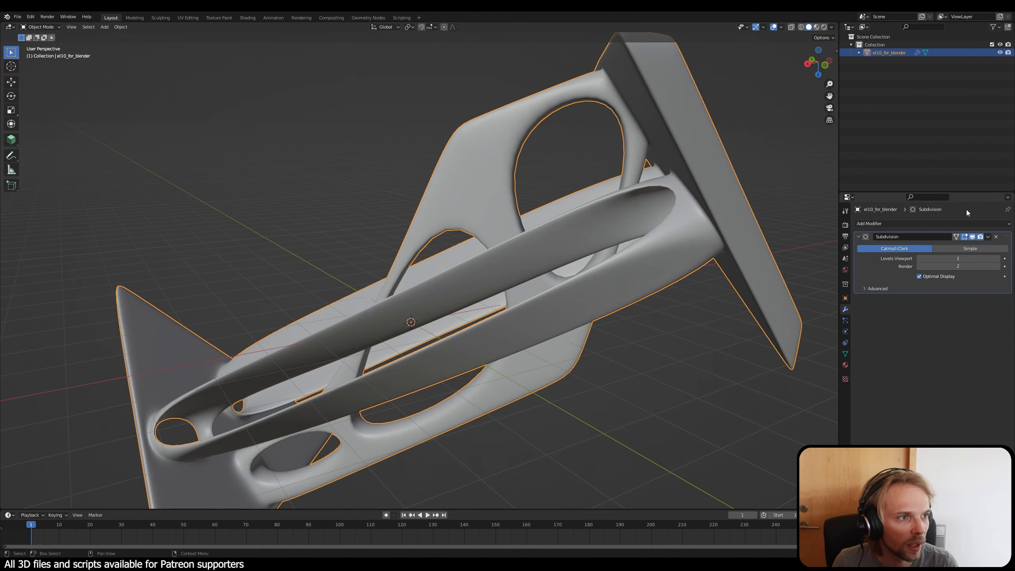
# Step: Apply the Subdivision modifier to el10_for_blender and check the denser mesh in wireframe before returning to solid shading
pyautogui.click(987, 239)
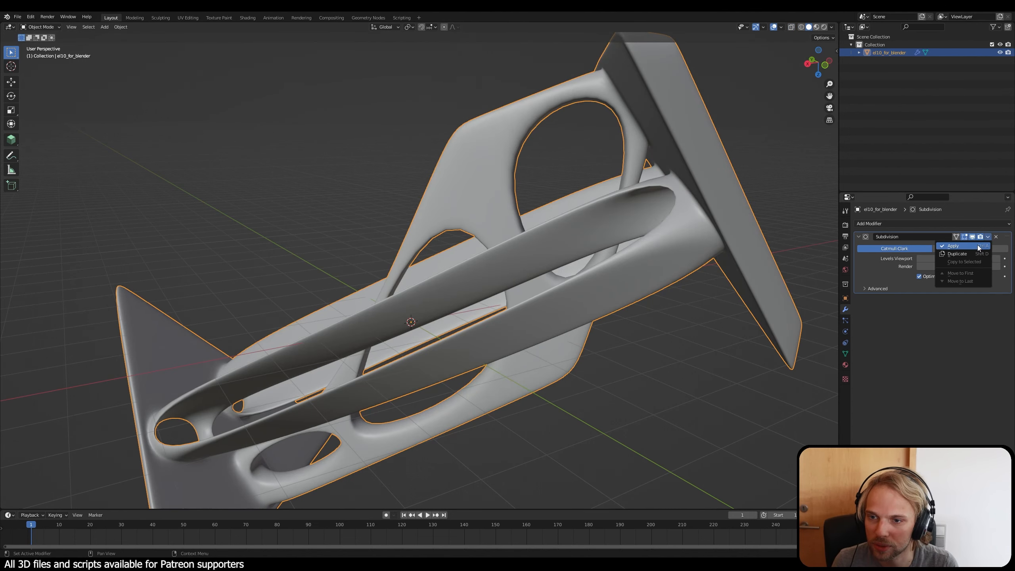
pyautogui.click(977, 244)
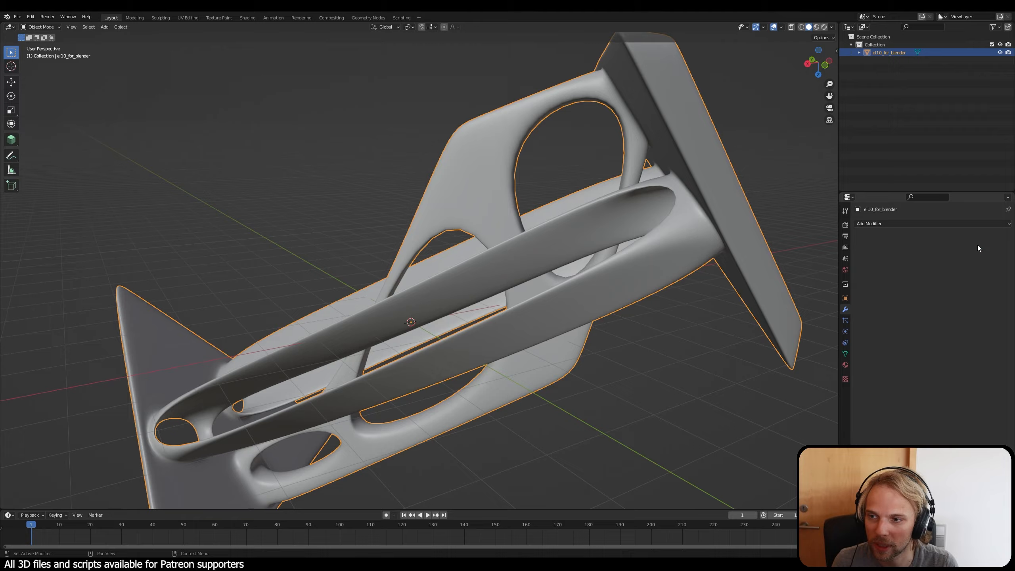
pyautogui.click(800, 26)
pyautogui.moveTo(631, 124); pyautogui.dragTo(520, 176, button='middle')
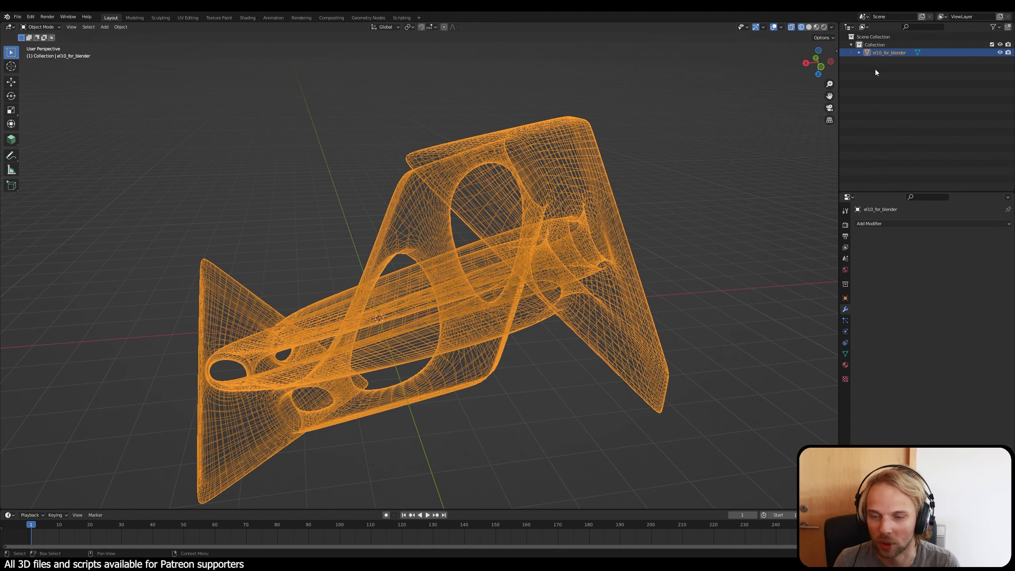
pyautogui.click(809, 27)
pyautogui.moveTo(515, 204); pyautogui.dragTo(446, 270, button='middle')
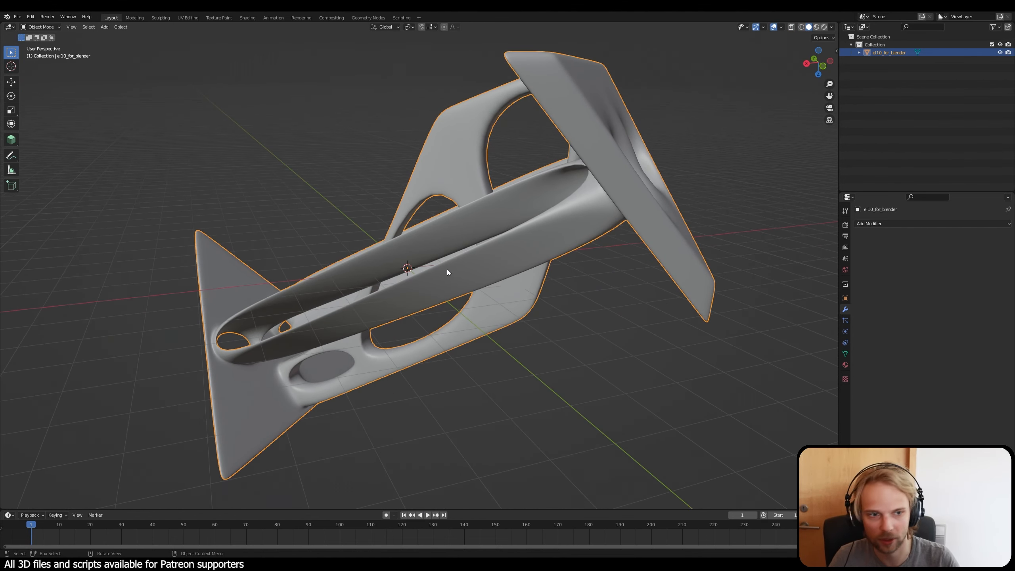
# Step: Set up a Wavefront OBJ export of the element to the Desktop folder with the file name el10_for_rhino
pyautogui.click(18, 17)
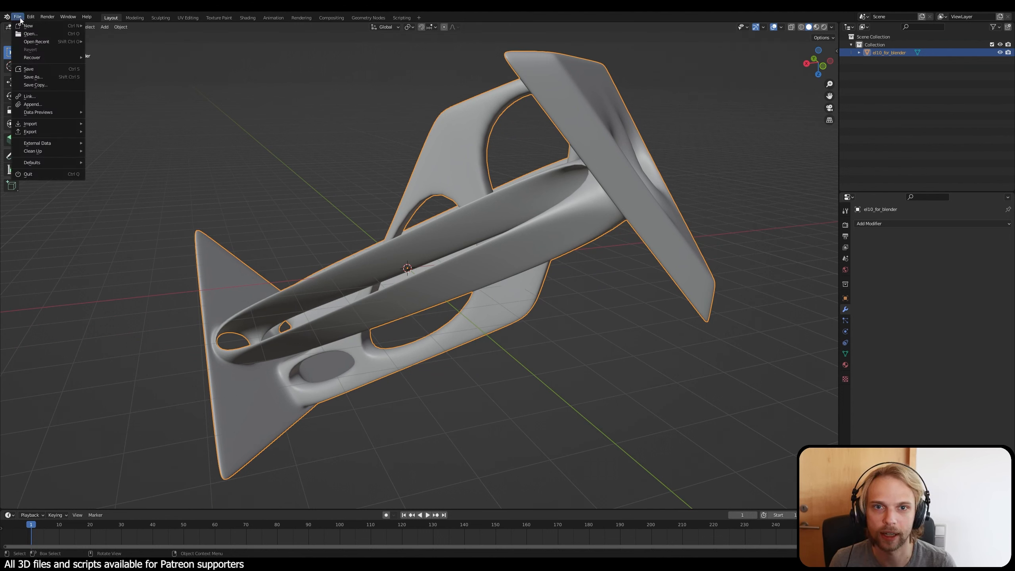
pyautogui.moveTo(78, 134)
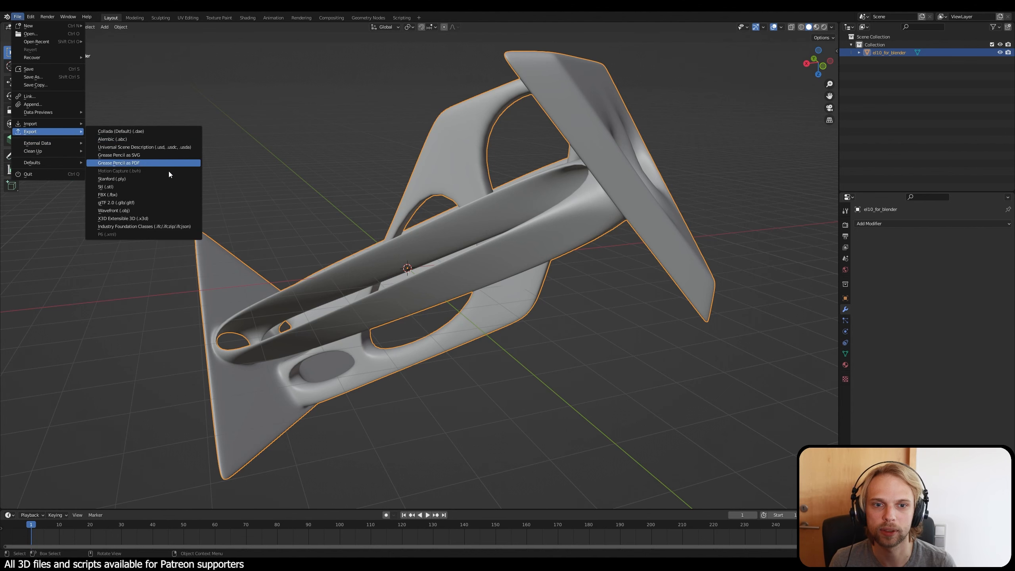
pyautogui.click(146, 210)
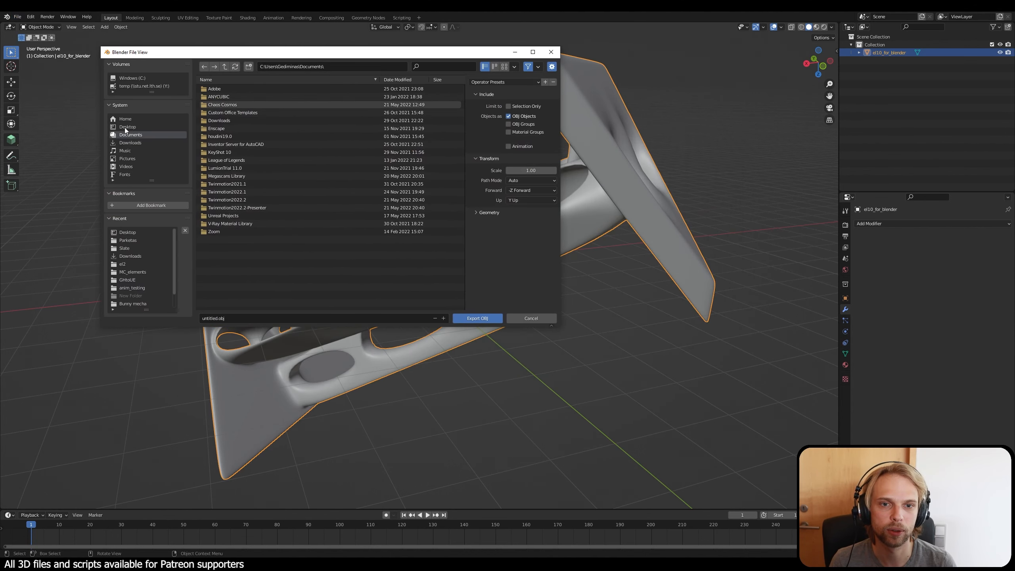
pyautogui.click(124, 127)
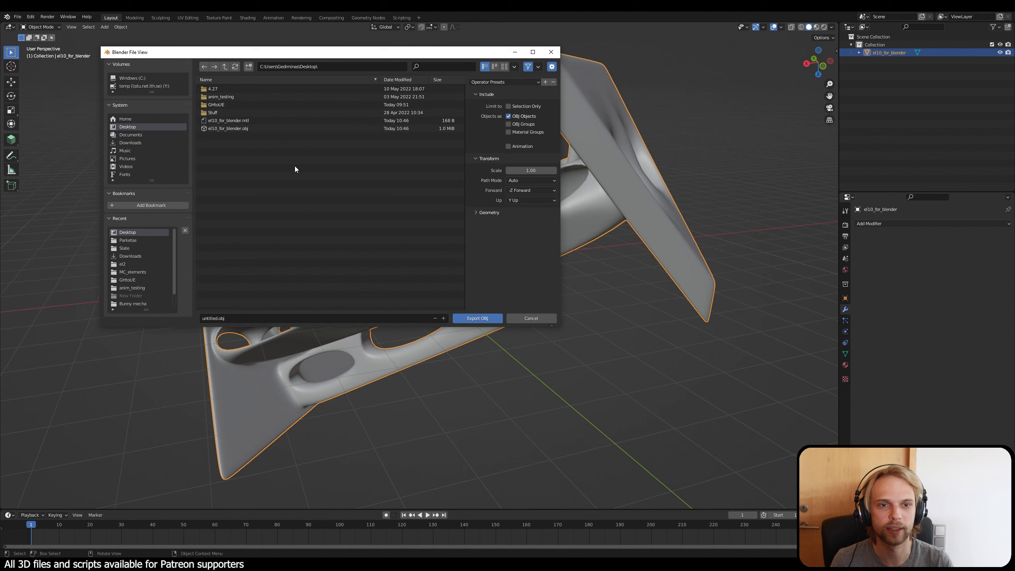
pyautogui.click(251, 317)
pyautogui.write('el')
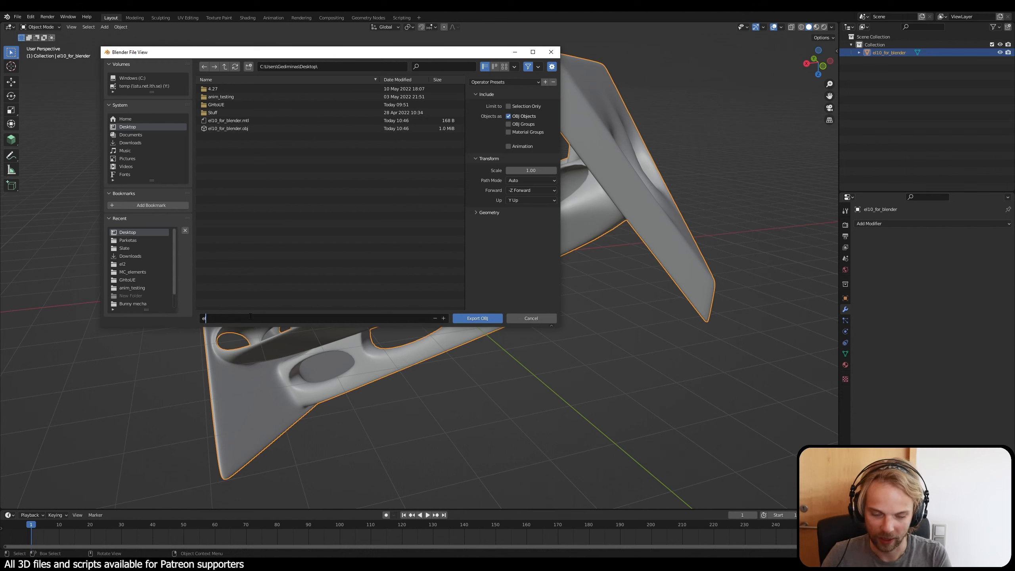
pyautogui.write('10')
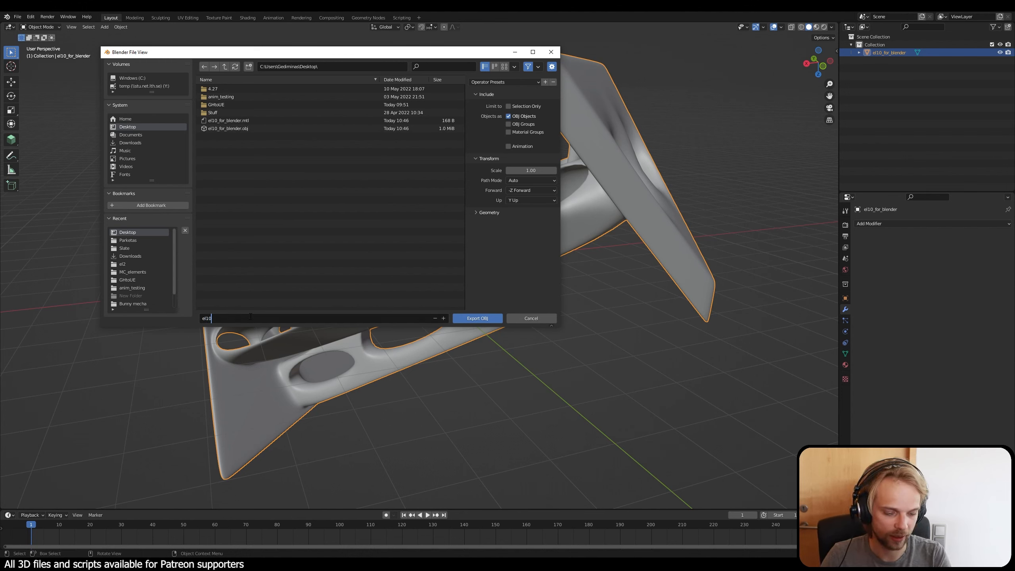
pyautogui.write('_for')
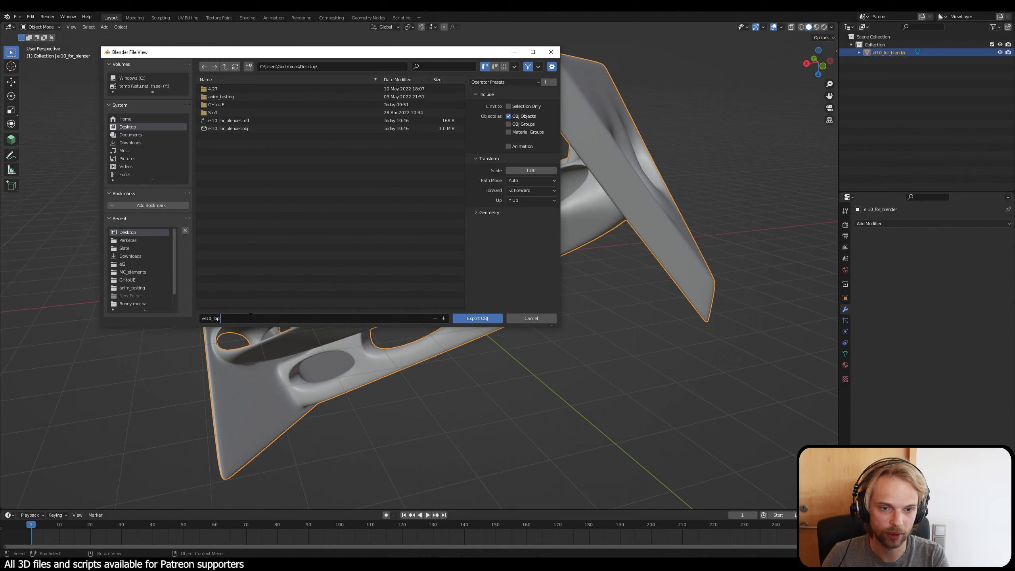
pyautogui.write('_rhi')
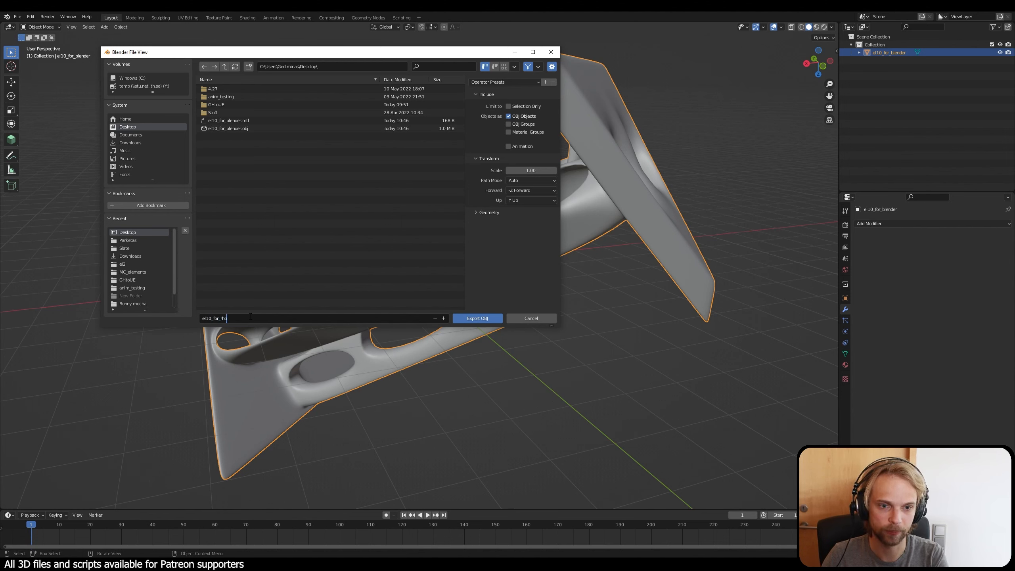
pyautogui.write('no')
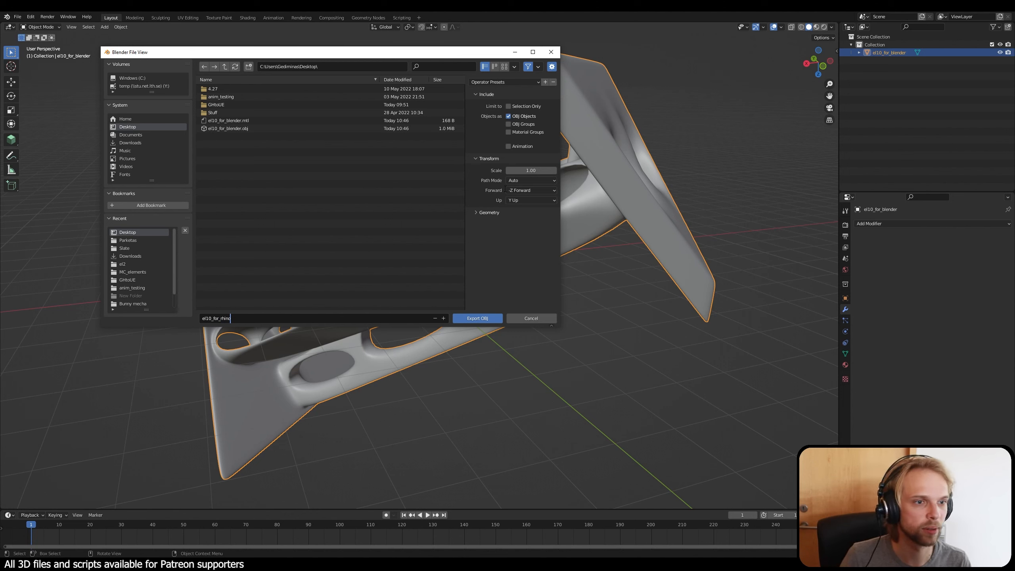
pyautogui.press('Return')
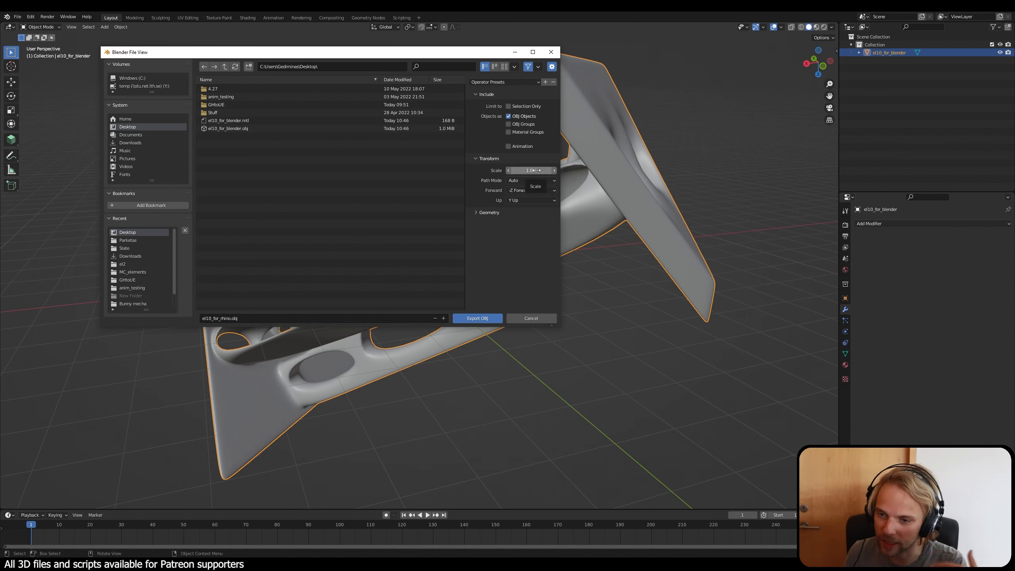
# Step: Set the OBJ export scale to 100 and export the file
pyautogui.click(537, 171)
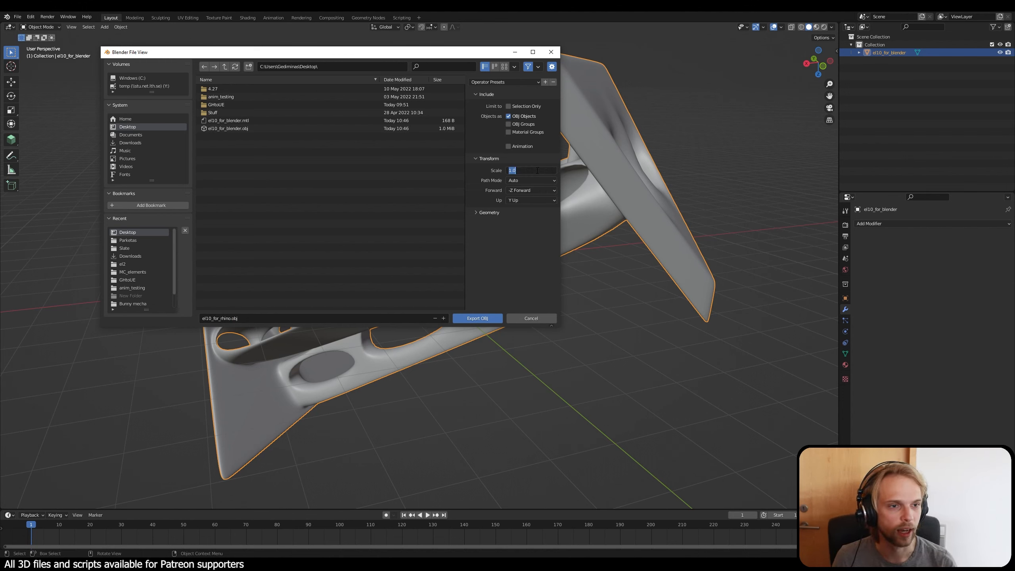
pyautogui.write('100')
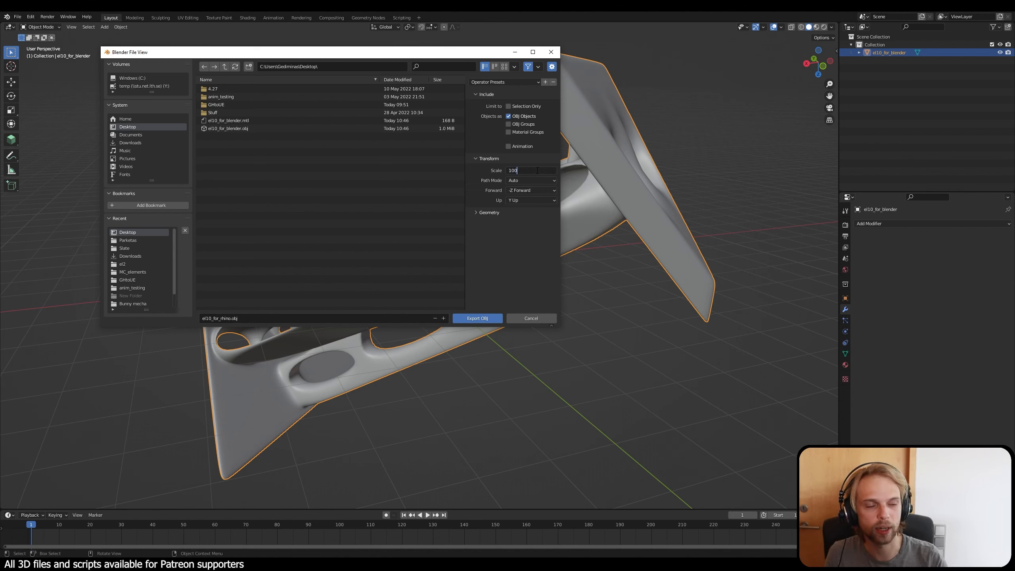
pyautogui.press('Return')
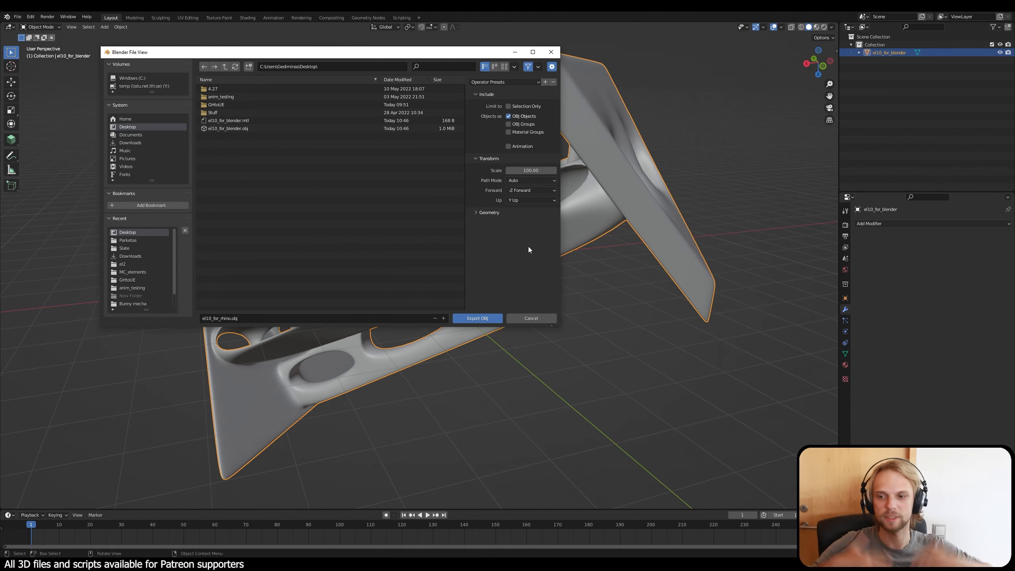
pyautogui.click(483, 318)
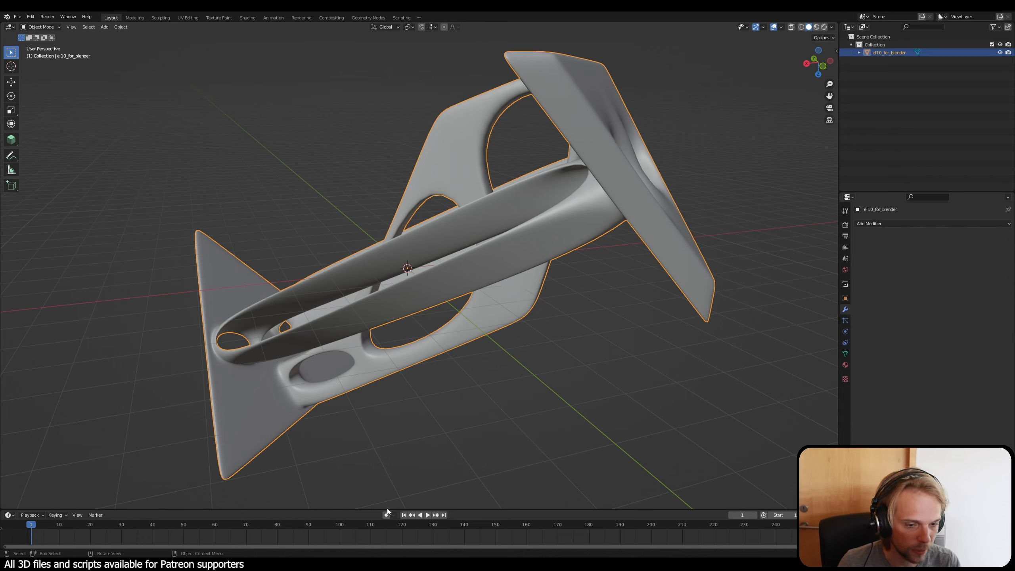
# Step: Switch to Rhino, where the original element mesh is open
pyautogui.click(403, 565)
pyautogui.moveTo(533, 392); pyautogui.dragTo(498, 346, button='right')
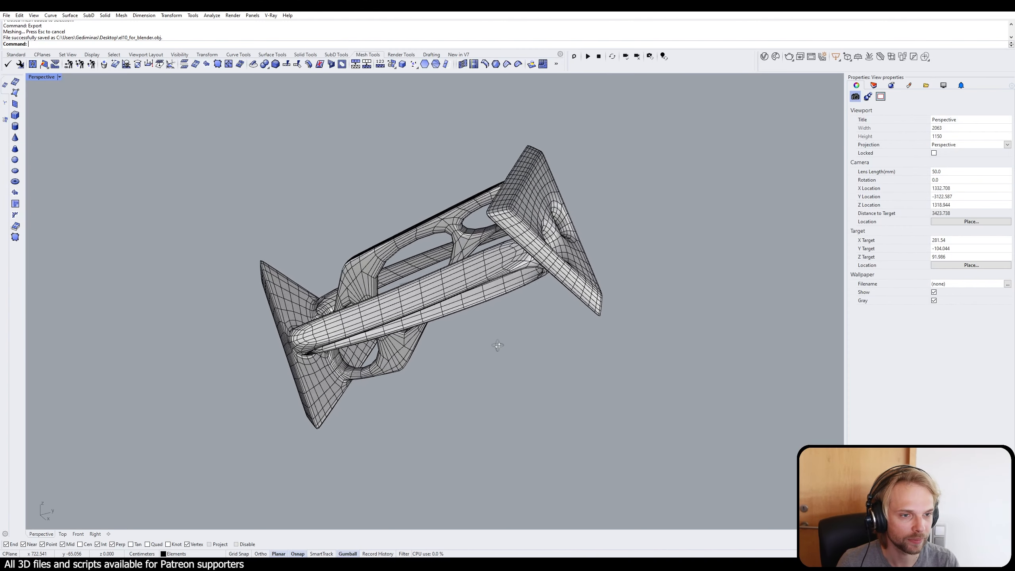
pyautogui.hotkey('ctrl', 'a')
pyautogui.press('Delete')
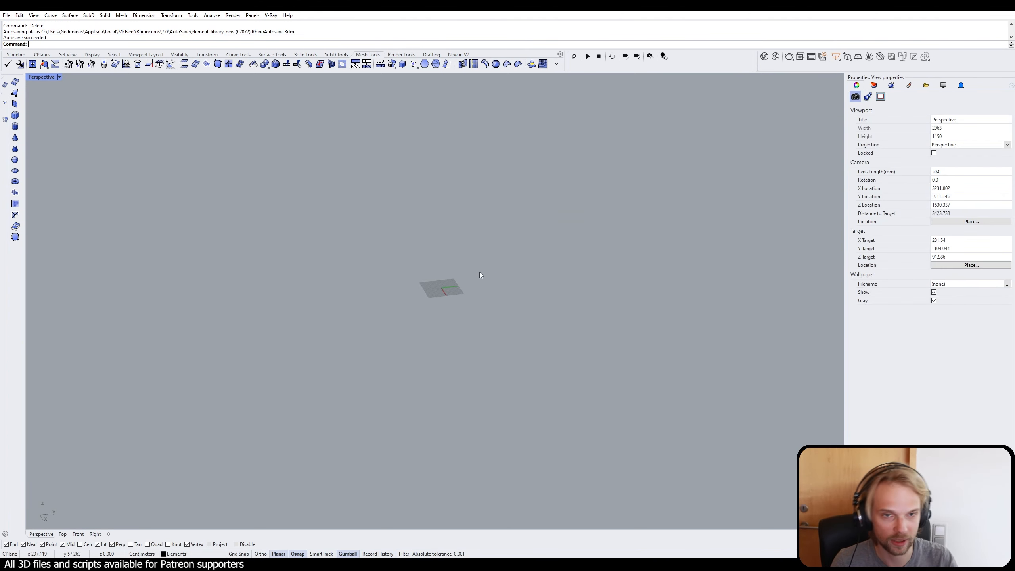
pyautogui.hotkey('ctrl', 'z')
pyautogui.press('Escape')
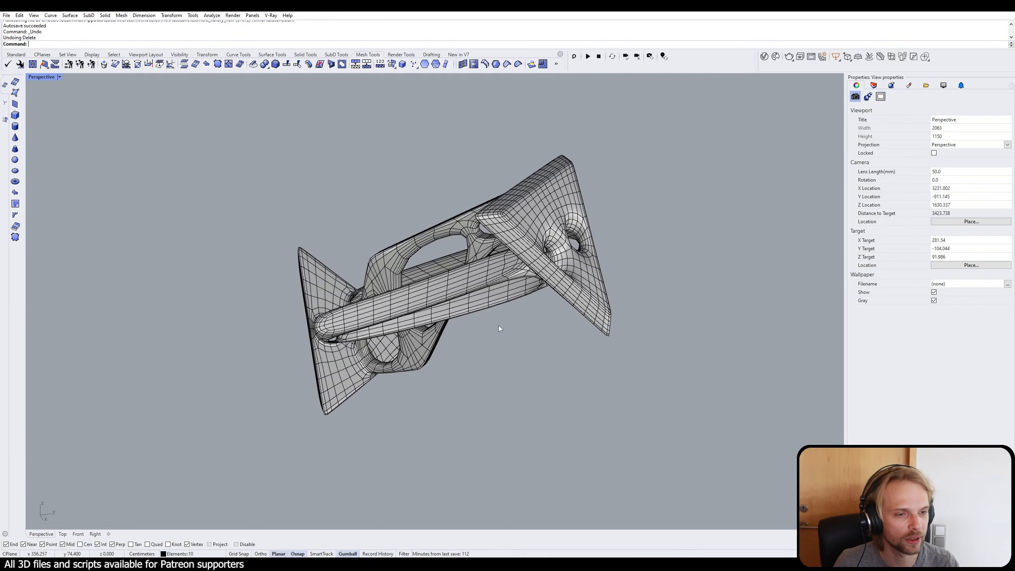
# Step: Display the layer list of the element library file
pyautogui.keyDown('shift'); pyautogui.moveTo(537, 327); pyautogui.dragTo(501, 366, button='right'); pyautogui.keyUp('shift')
pyautogui.moveTo(501, 366); pyautogui.dragTo(577, 316, button='right')
pyautogui.scroll(-2, 580, 353)
pyautogui.click(874, 85)
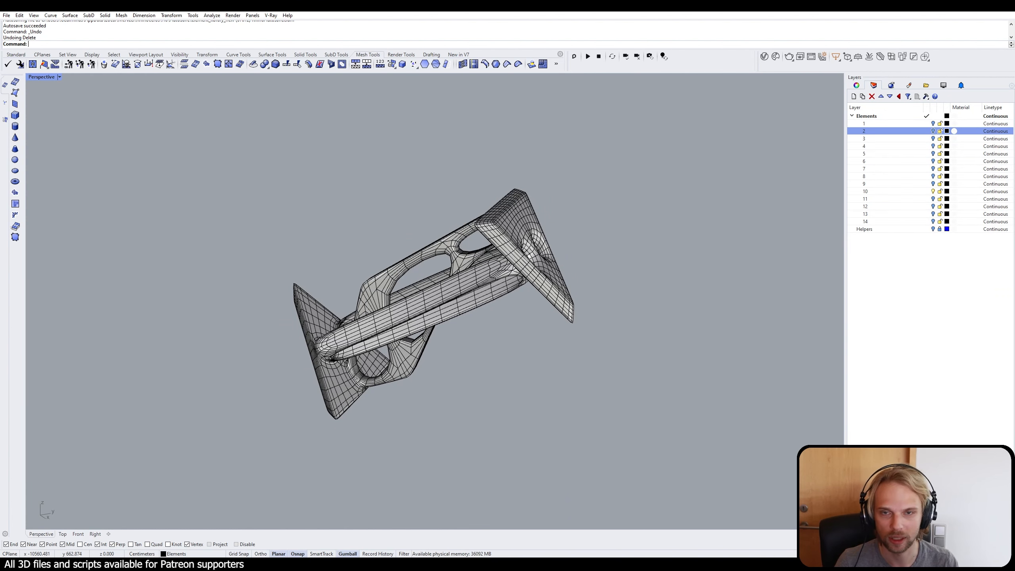
# Step: Import el10_for_rhino from the Desktop with the current OBJ import options and deselect everything
pyautogui.write('In')
pyautogui.press('BackSpace')
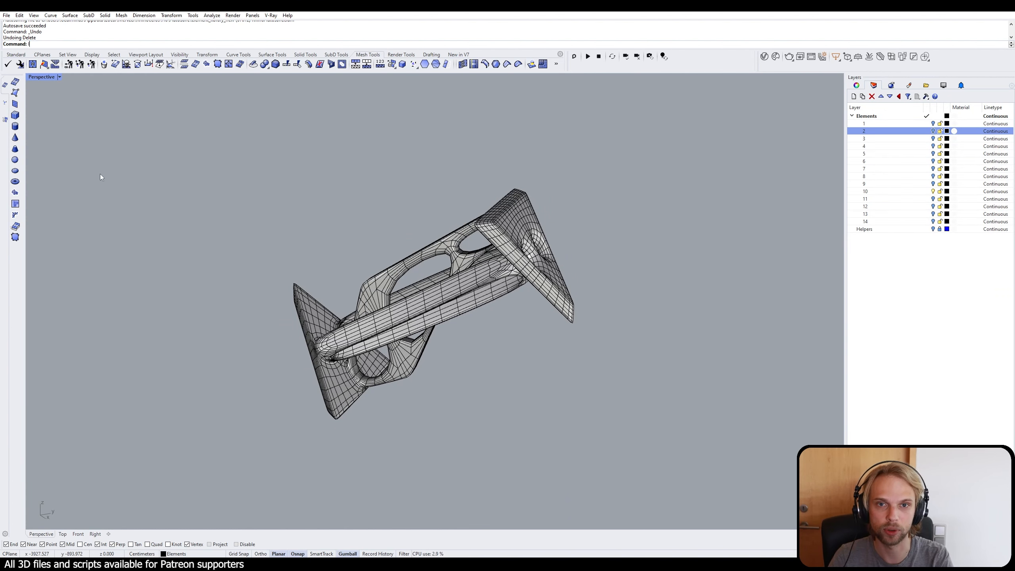
pyautogui.write('mport')
pyautogui.press('Return')
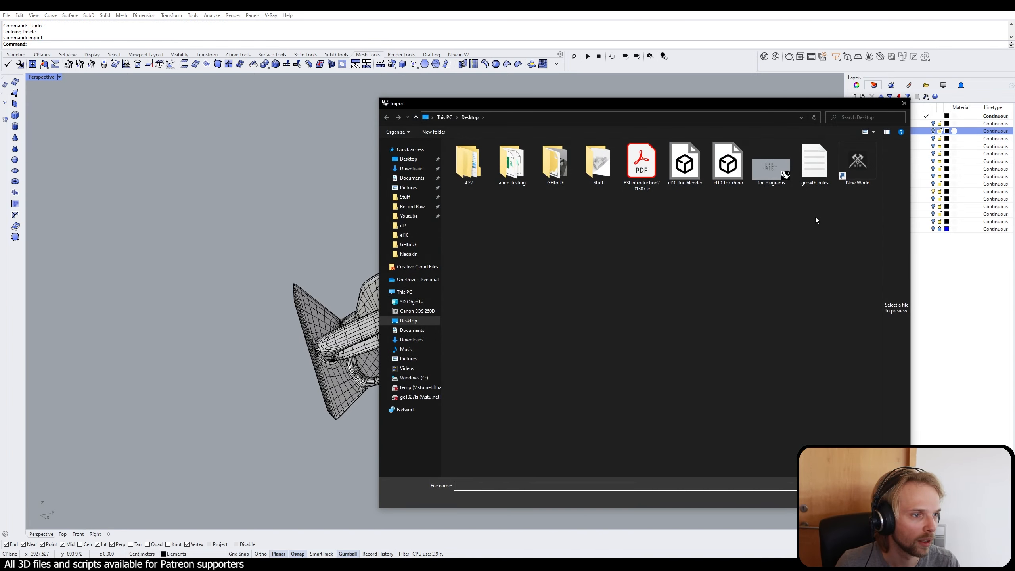
pyautogui.click(728, 164)
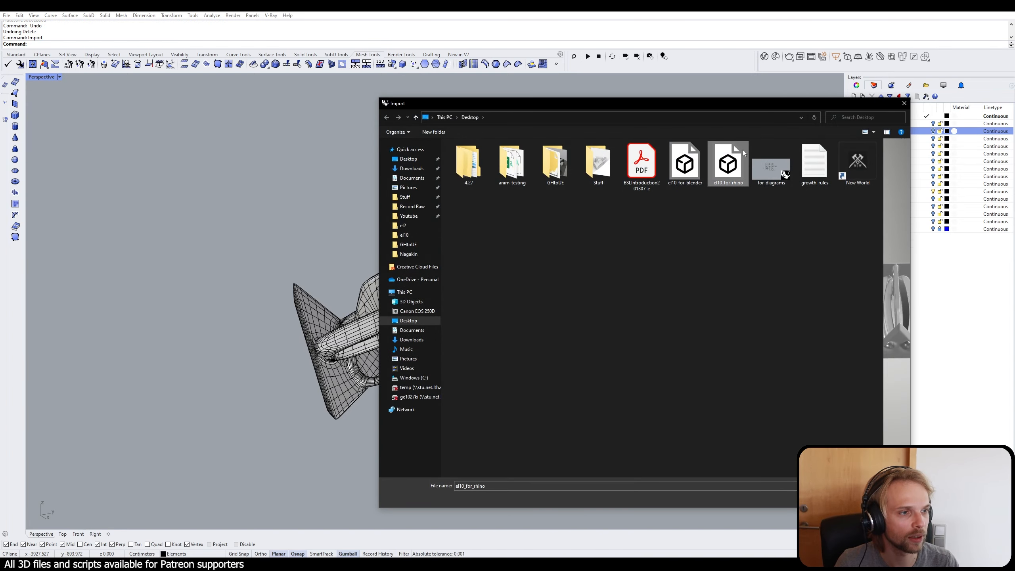
pyautogui.moveTo(756, 106); pyautogui.dragTo(463, 78)
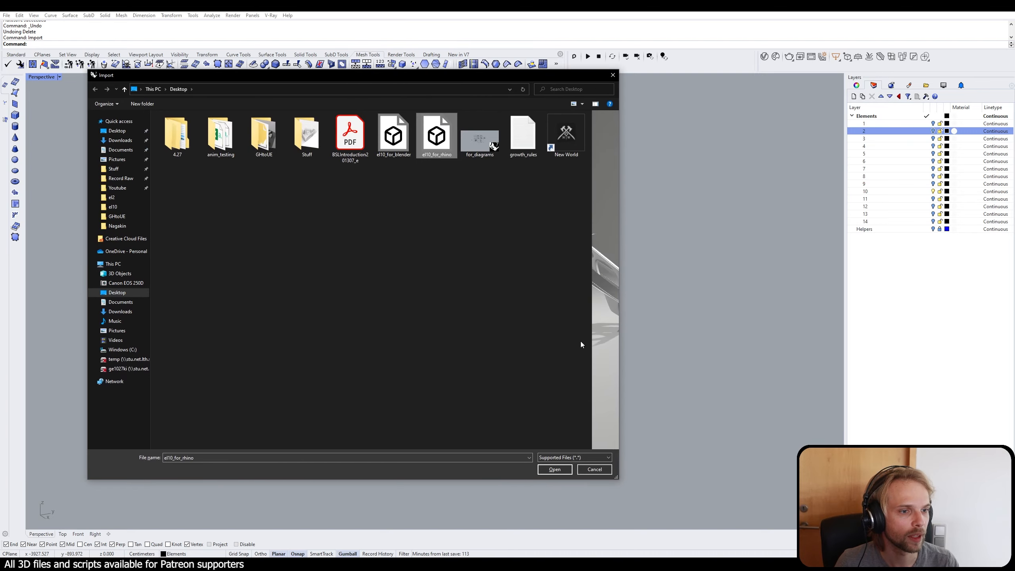
pyautogui.moveTo(591, 310); pyautogui.dragTo(453, 309)
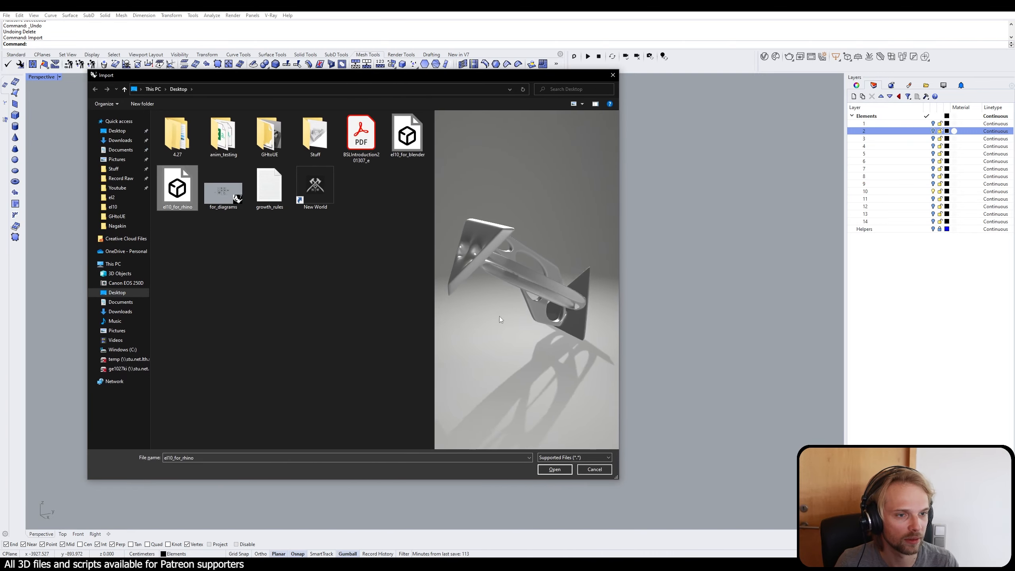
pyautogui.press('Return')
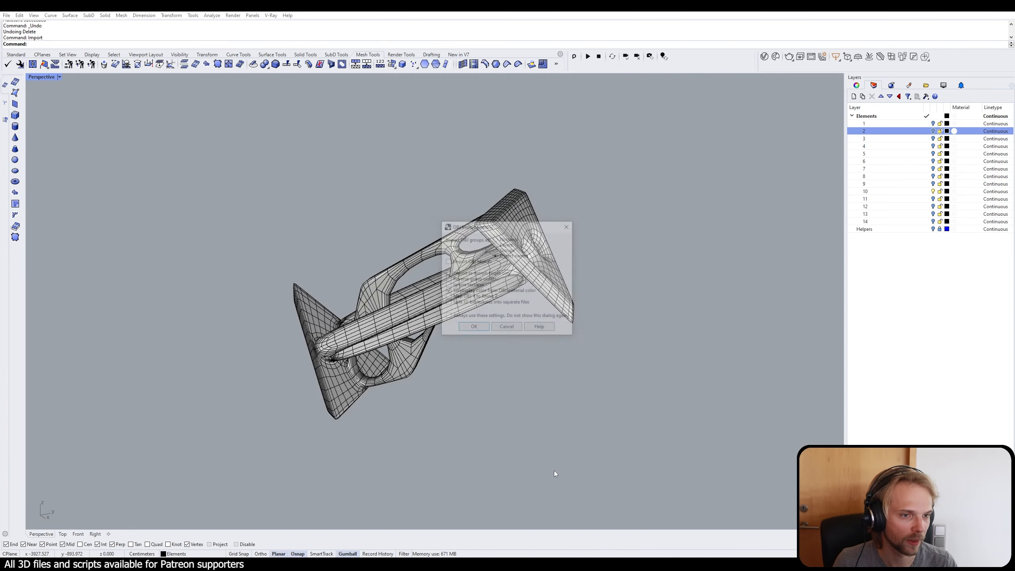
pyautogui.click(468, 327)
pyautogui.moveTo(596, 369); pyautogui.dragTo(645, 356, button='right')
pyautogui.click(652, 367)
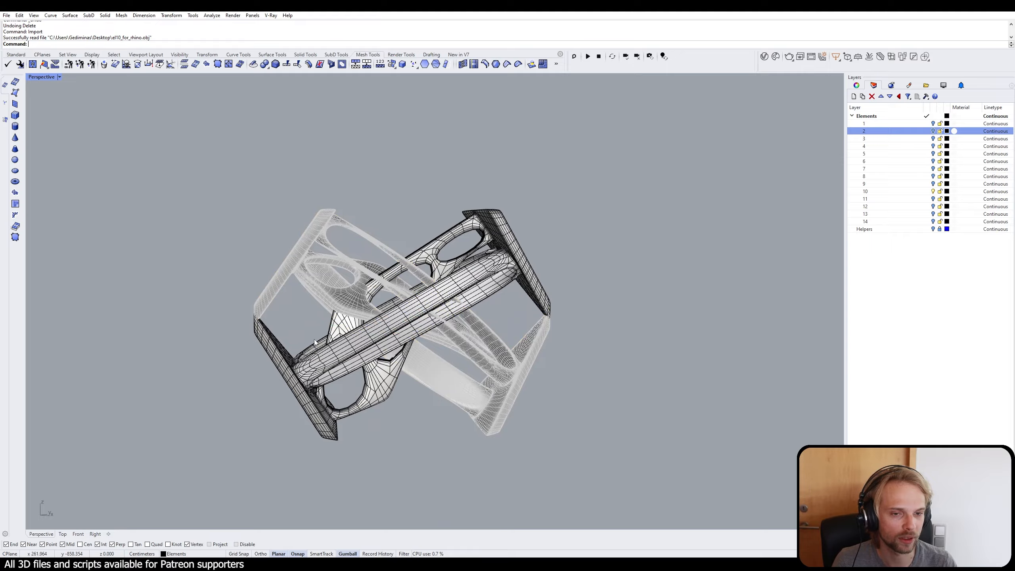
pyautogui.scroll(2, 322, 298)
pyautogui.moveTo(323, 299)
pyautogui.mouseDown(button='right')
pyautogui.moveTo(400, 300)
pyautogui.moveTo(249, 292)
pyautogui.moveTo(352, 280)
pyautogui.moveTo(328, 312)
pyautogui.mouseUp(button='right')
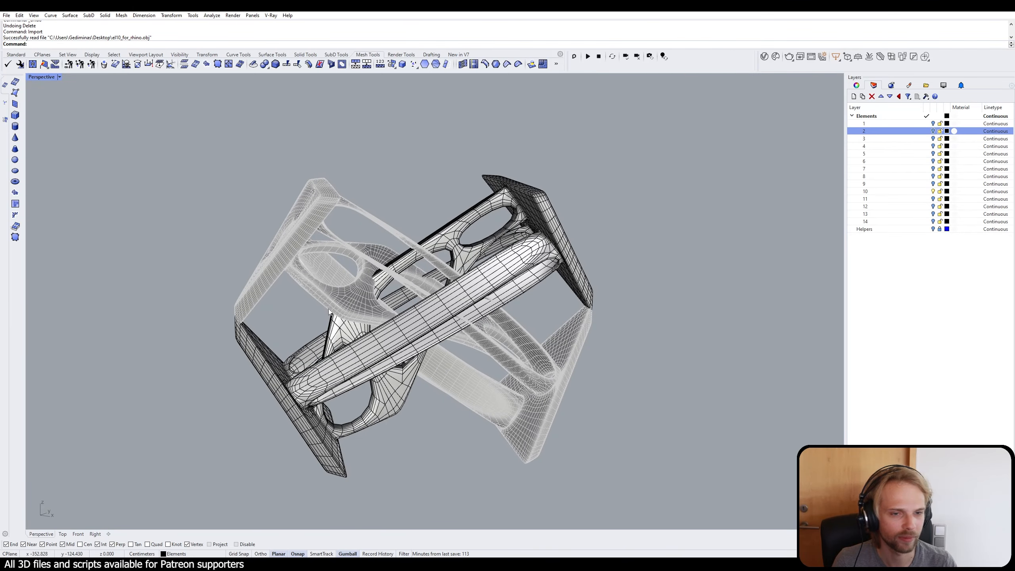
pyautogui.click(329, 201)
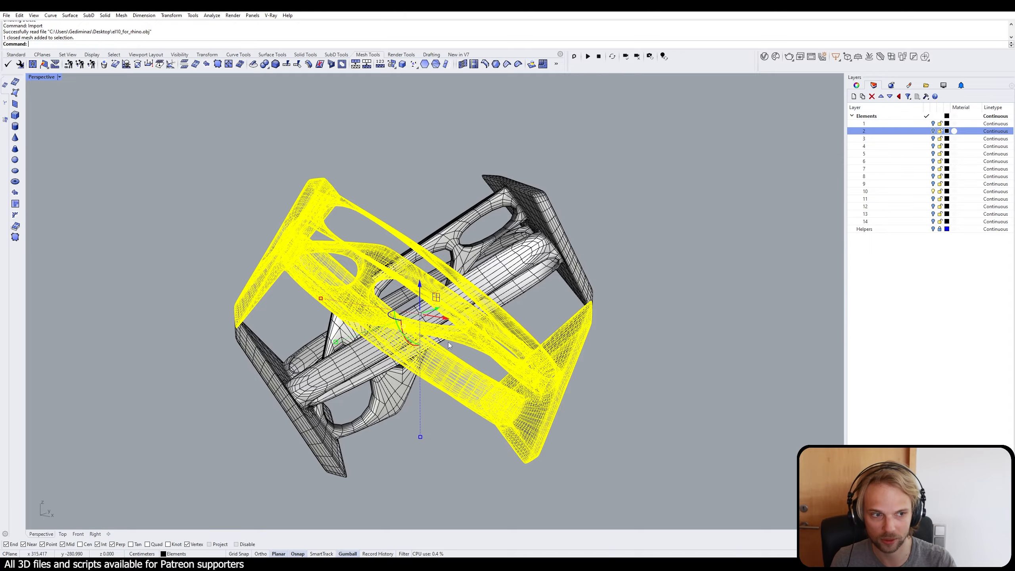
pyautogui.moveTo(448, 342); pyautogui.dragTo(542, 298, button='right')
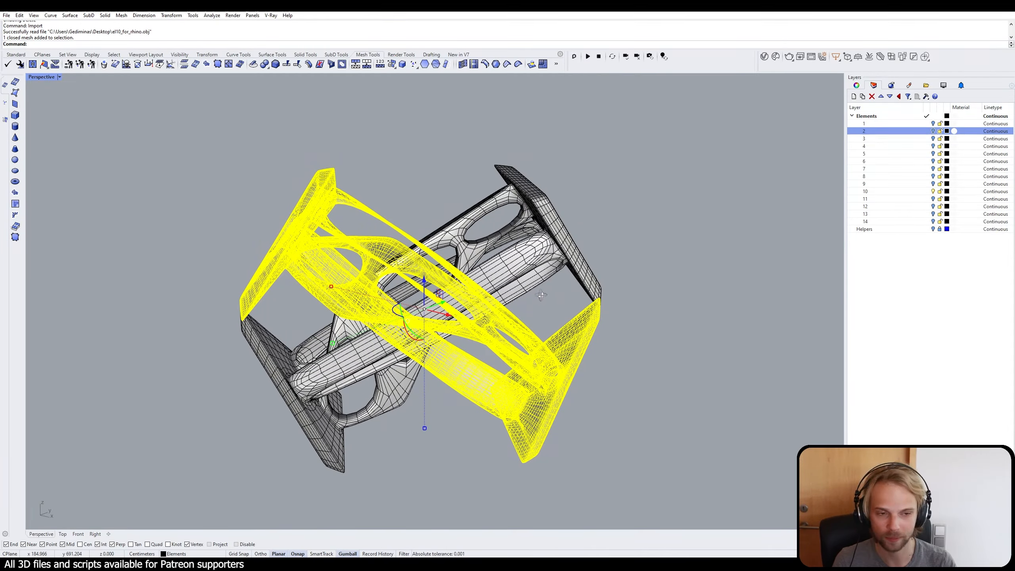
pyautogui.moveTo(542, 298); pyautogui.dragTo(440, 303, button='right')
pyautogui.moveTo(475, 340); pyautogui.dragTo(592, 308, button='right')
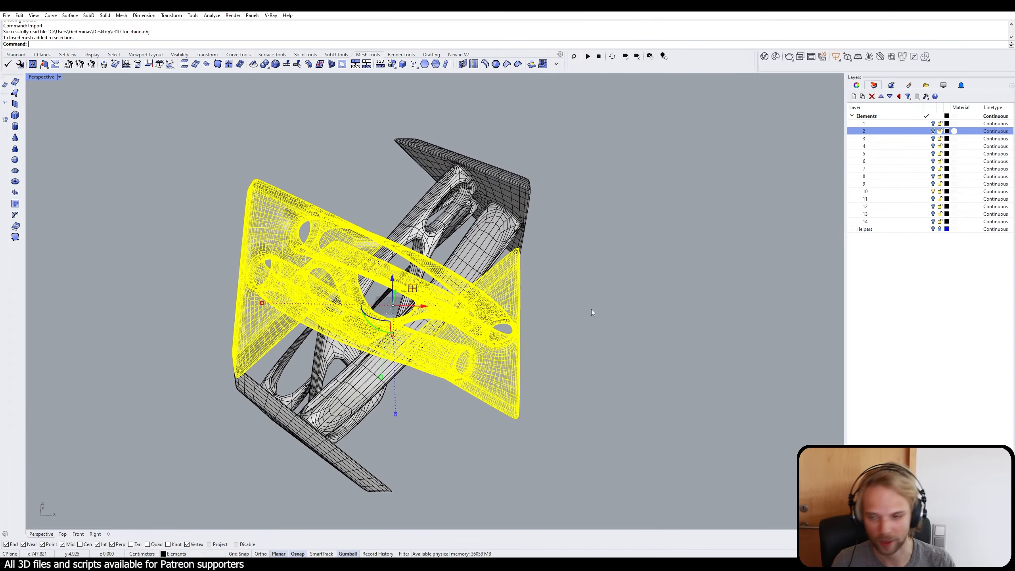
pyautogui.write('Rotate3d')
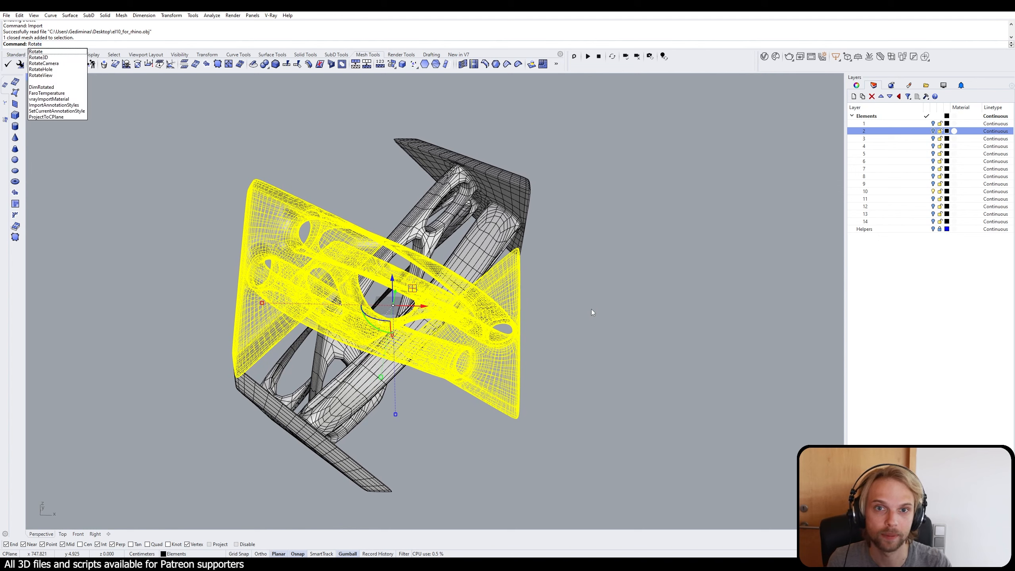
pyautogui.press('BackSpace')
pyautogui.press('BackSpace')
pyautogui.write('3D')
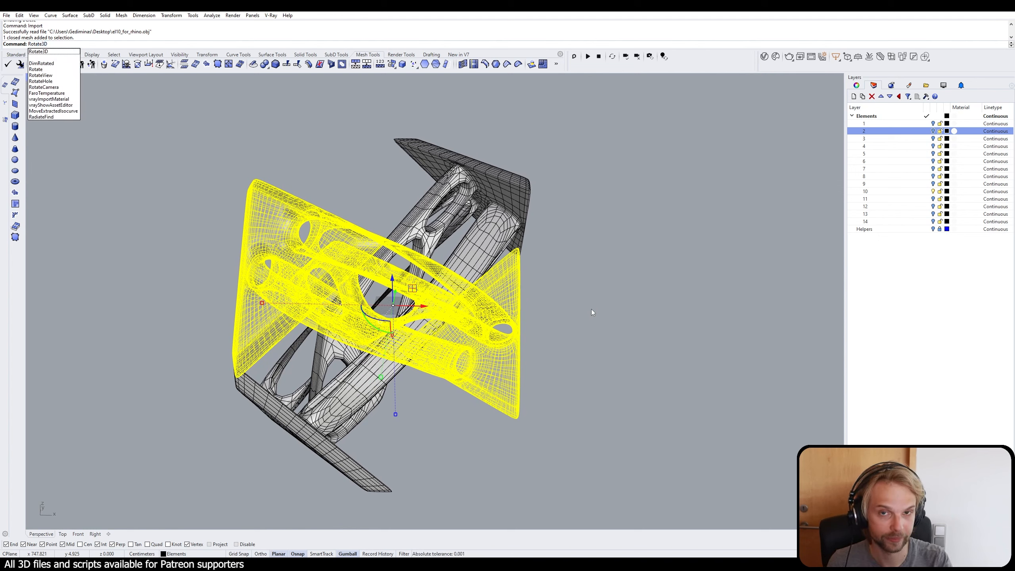
pyautogui.press('Return')
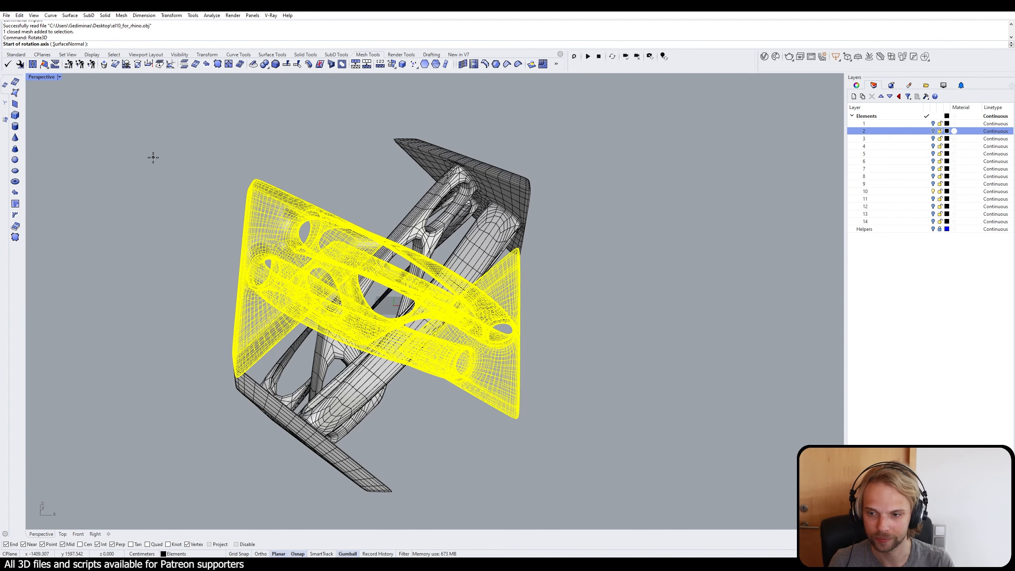
pyautogui.write('0')
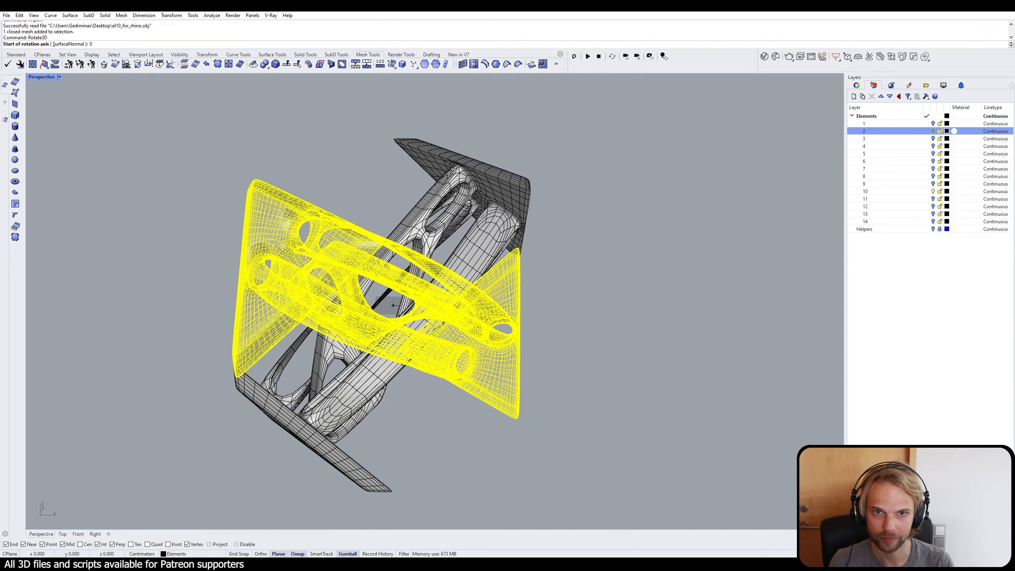
pyautogui.press('Return')
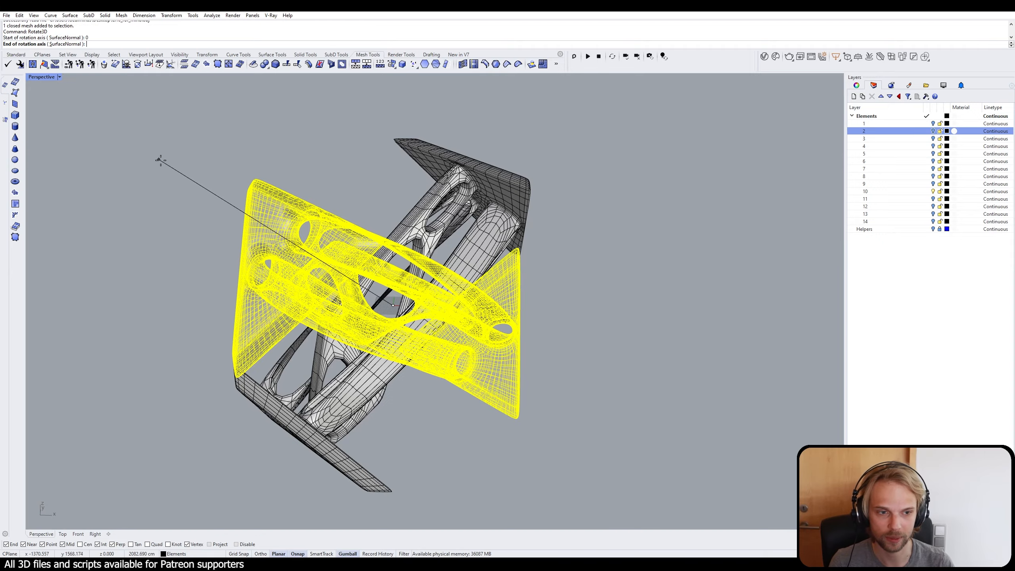
pyautogui.moveTo(291, 171); pyautogui.dragTo(153, 216, button='right')
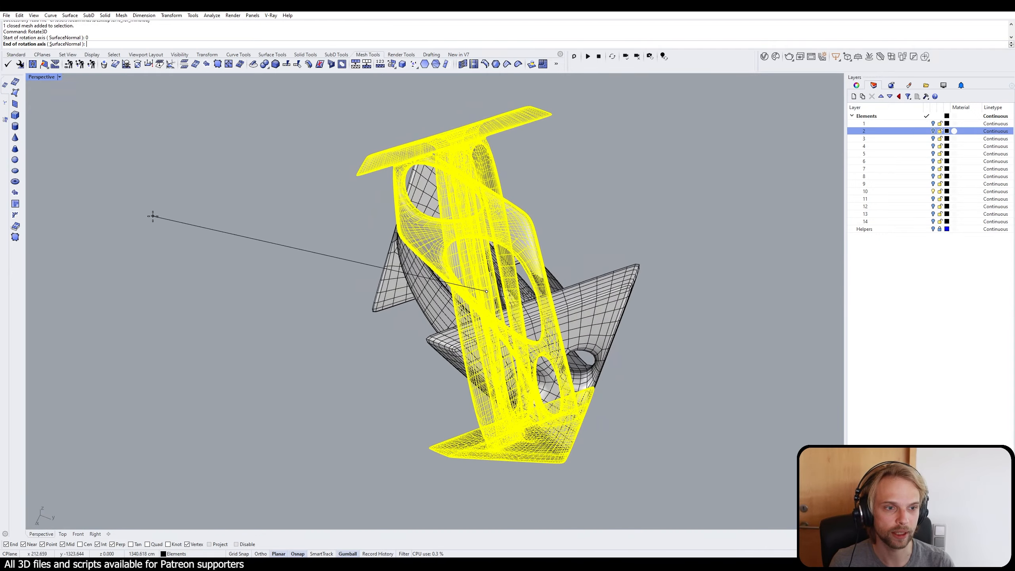
pyautogui.scroll(-4, 160, 220)
pyautogui.press('shift')
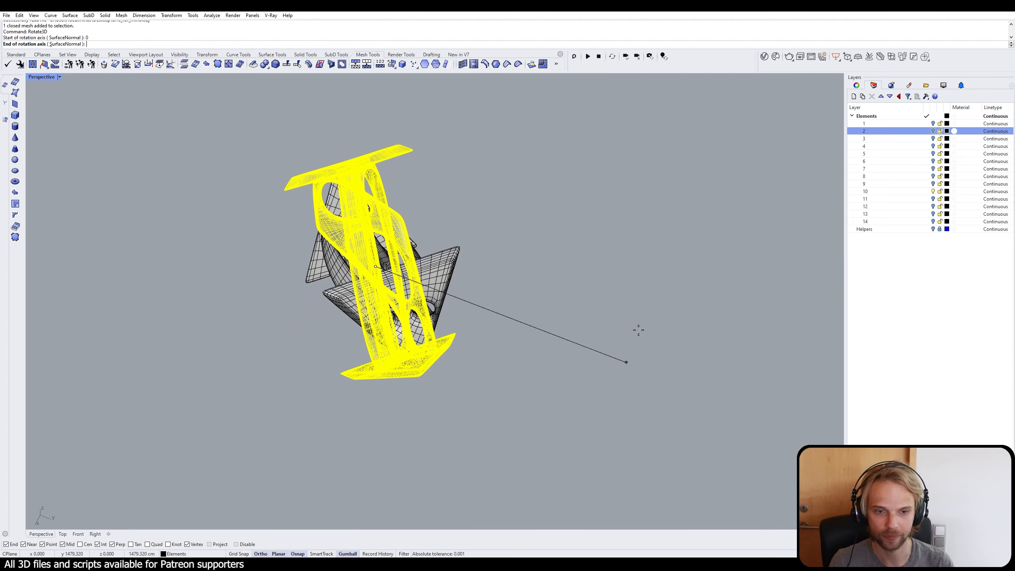
pyautogui.moveTo(639, 331); pyautogui.dragTo(484, 314, button='right')
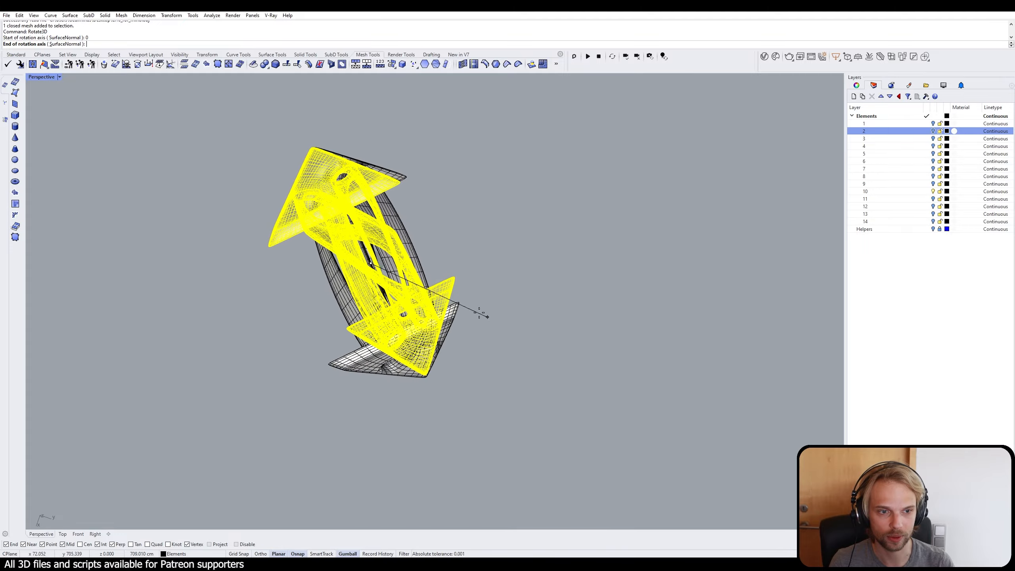
pyautogui.scroll(6, 479, 313)
pyautogui.scroll(2, 234, 218)
pyautogui.moveTo(273, 206); pyautogui.dragTo(394, 138, button='right')
pyautogui.scroll(-7, 403, 202)
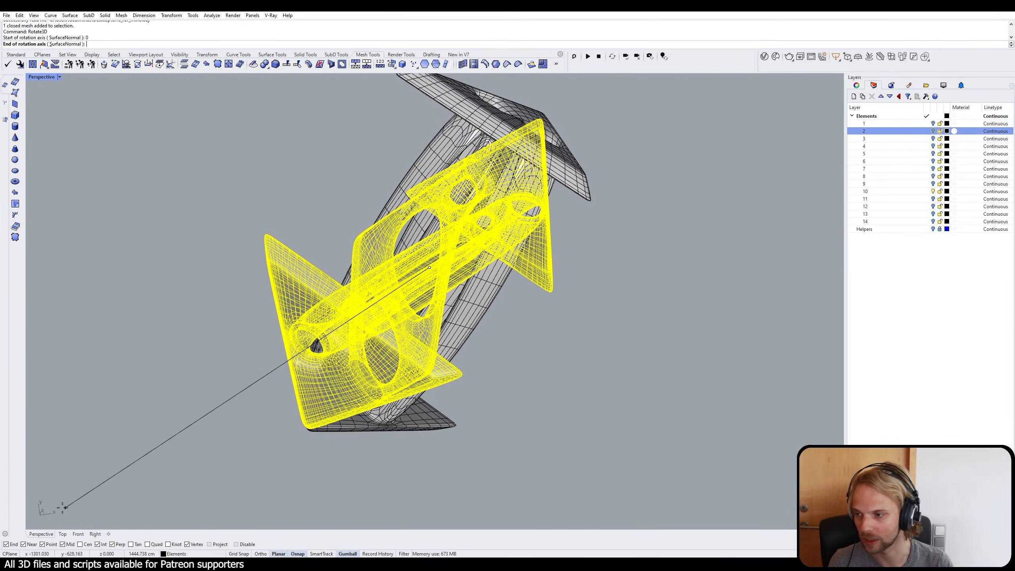
pyautogui.press('shift')
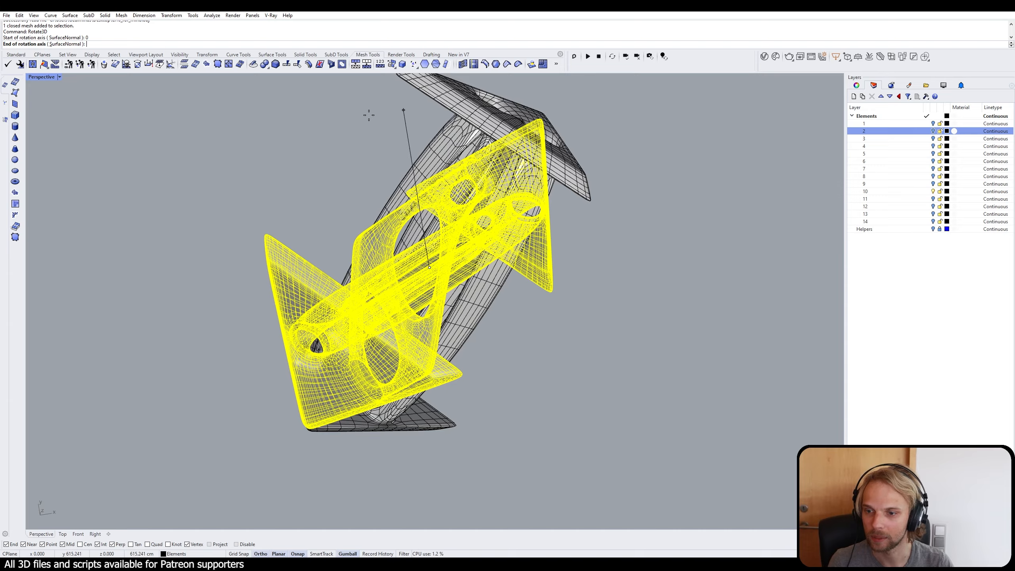
pyautogui.moveTo(368, 115); pyautogui.dragTo(487, 178, button='right')
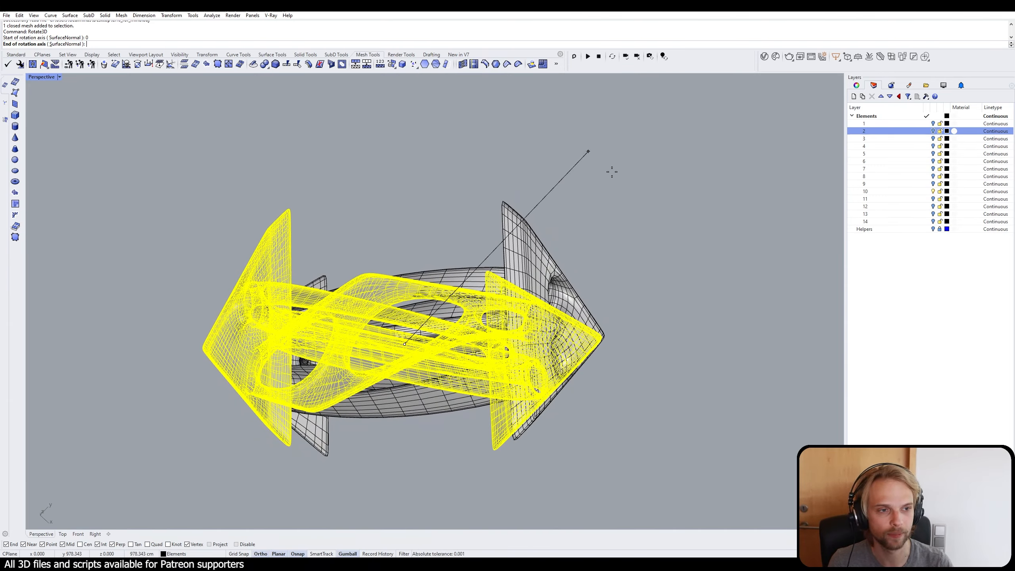
pyautogui.click(587, 152)
pyautogui.moveTo(588, 152); pyautogui.dragTo(645, 148, button='right')
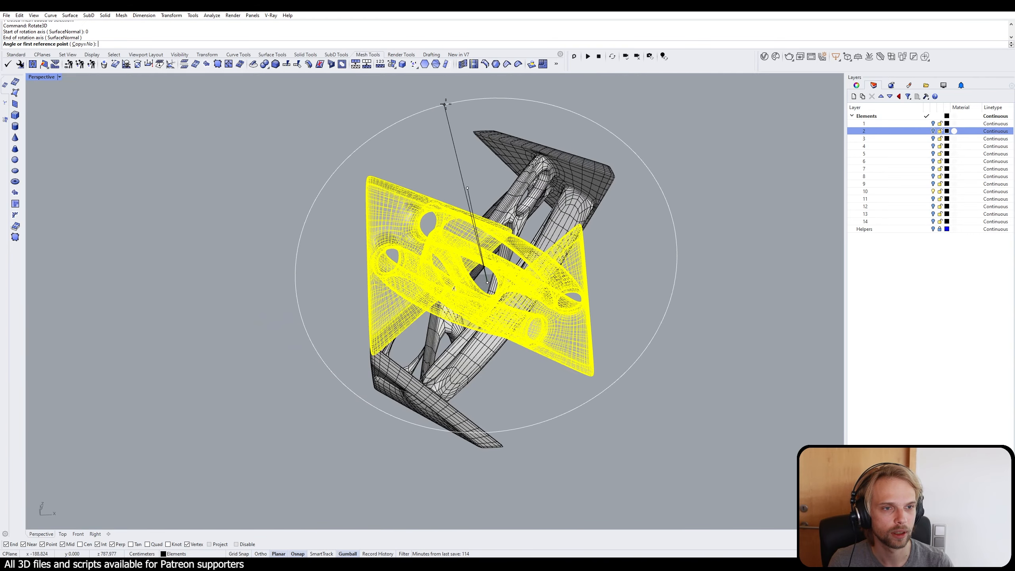
pyautogui.click(507, 102)
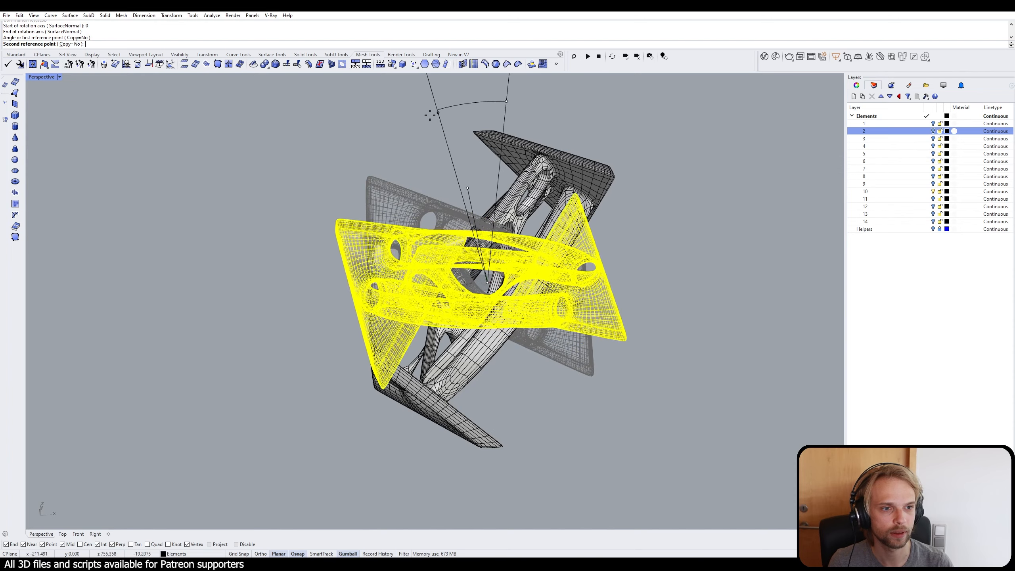
pyautogui.press('shift')
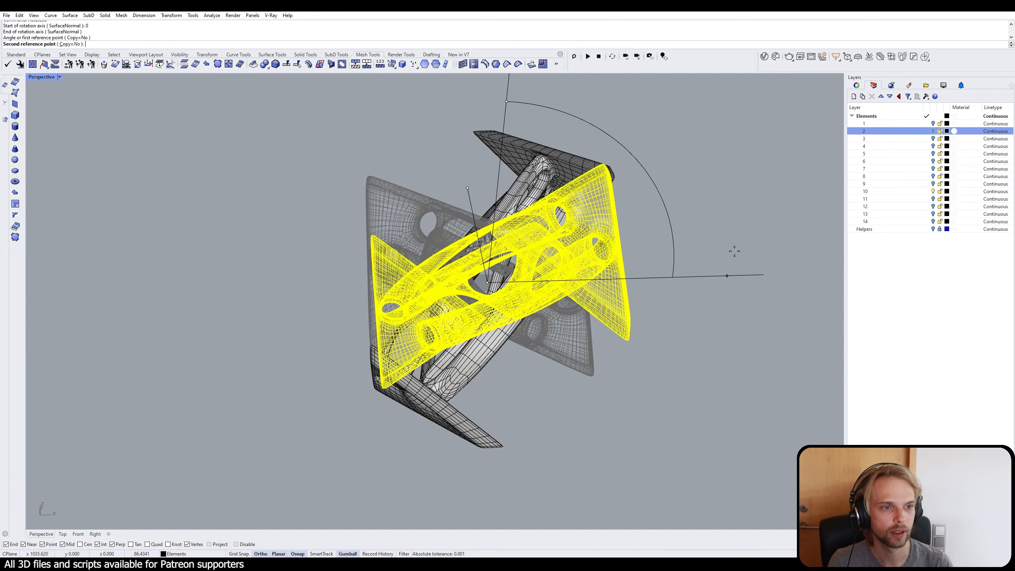
pyautogui.press('Escape')
pyautogui.moveTo(535, 108); pyautogui.dragTo(506, 133, button='right')
pyautogui.press('Escape')
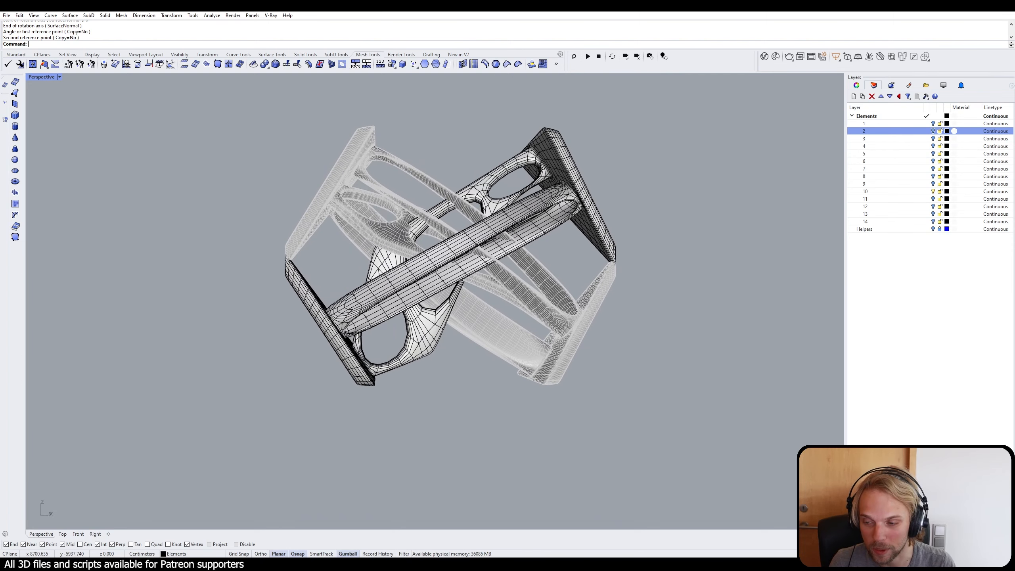
# Step: Undo the last import, reimport el10_for_rhino from the Desktop with OBJ Y mapped to Rhino Z, and deselect the mesh
pyautogui.hotkey('ctrl', 'z')
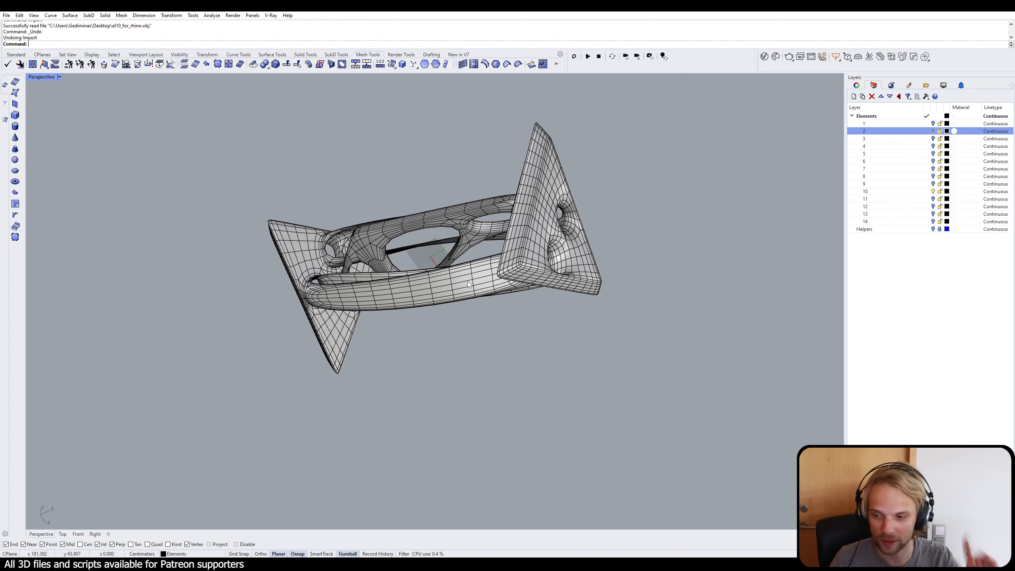
pyautogui.write('Import')
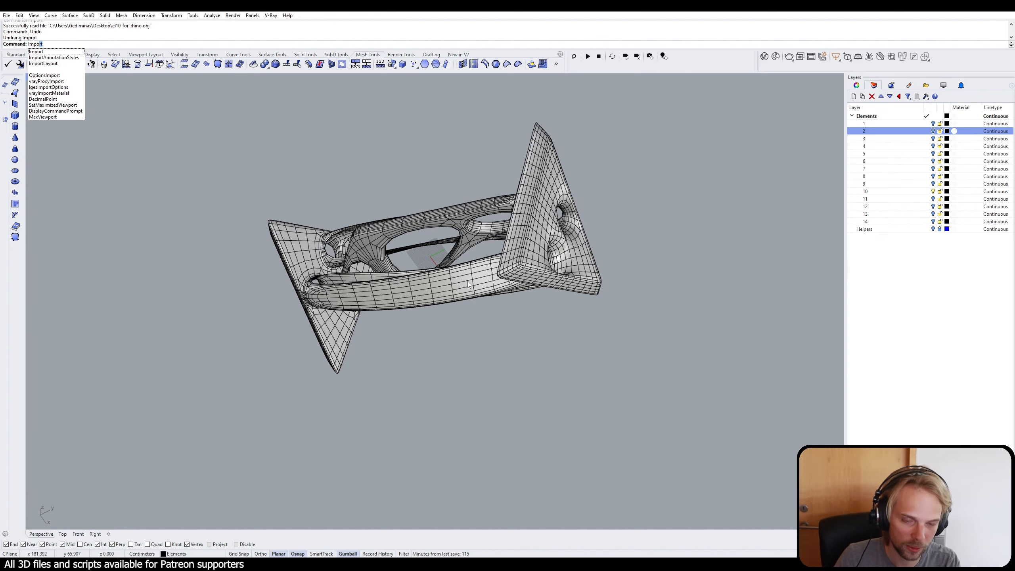
pyautogui.press('Return')
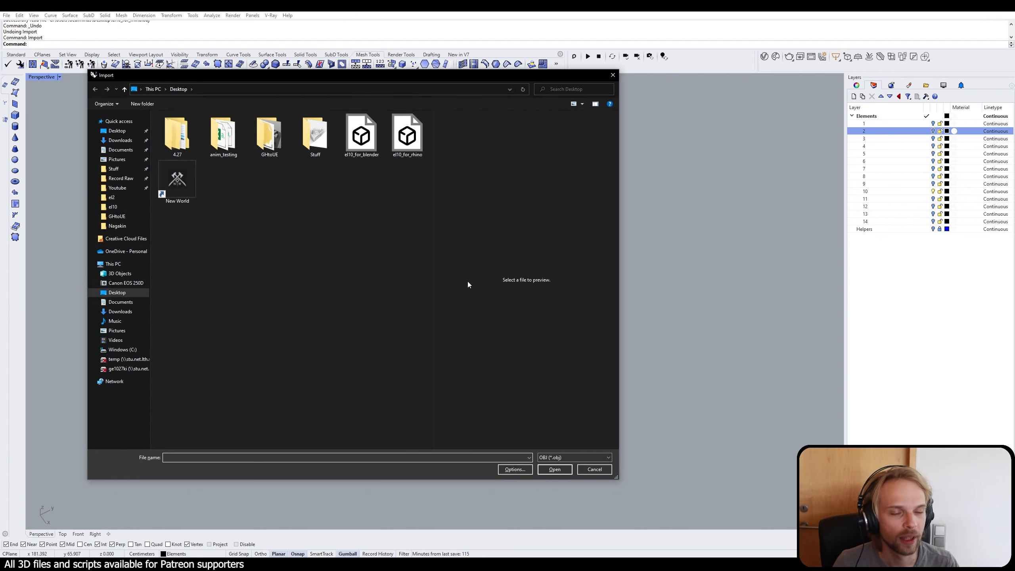
pyautogui.click(406, 144)
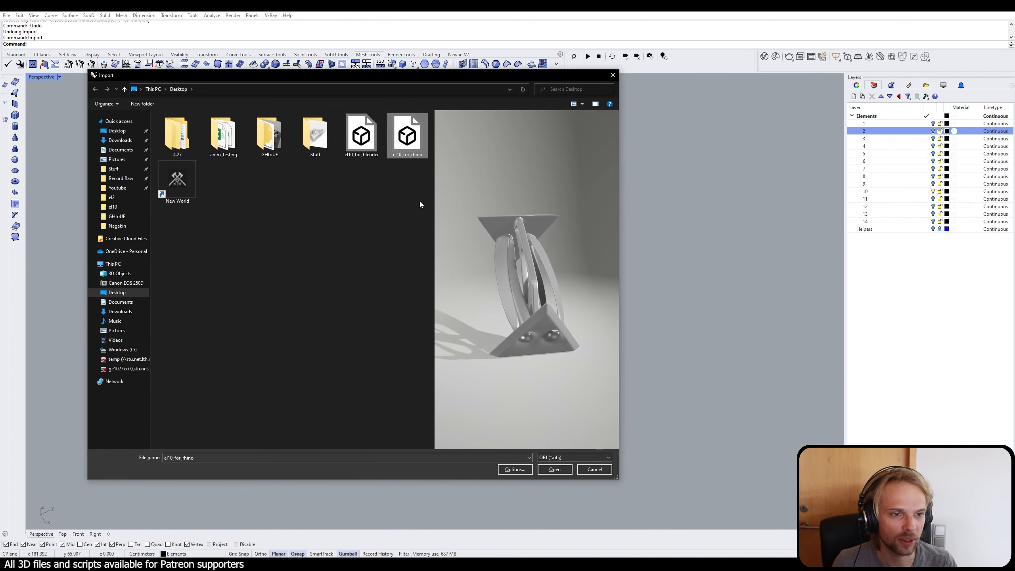
pyautogui.click(563, 469)
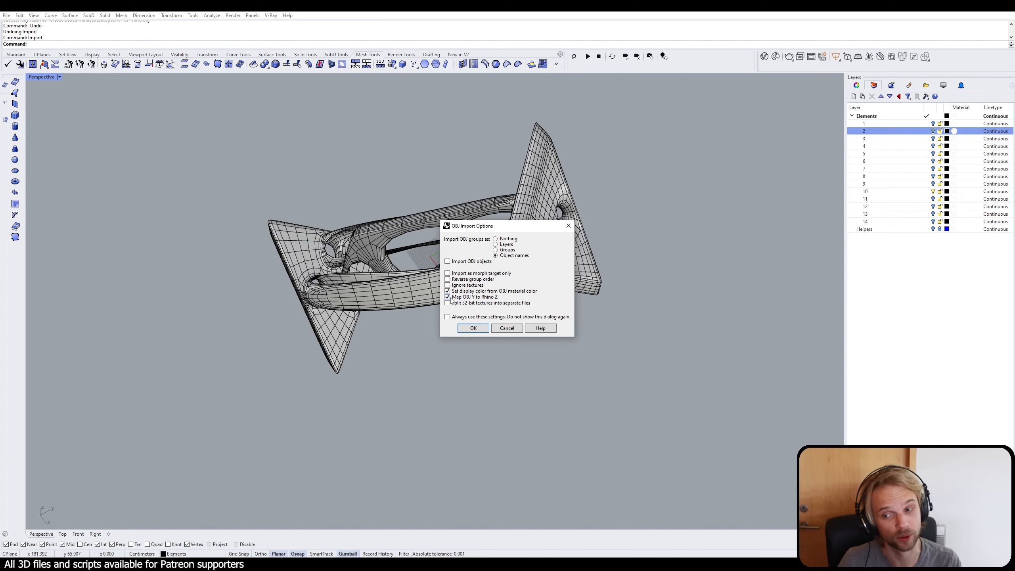
pyautogui.click(471, 328)
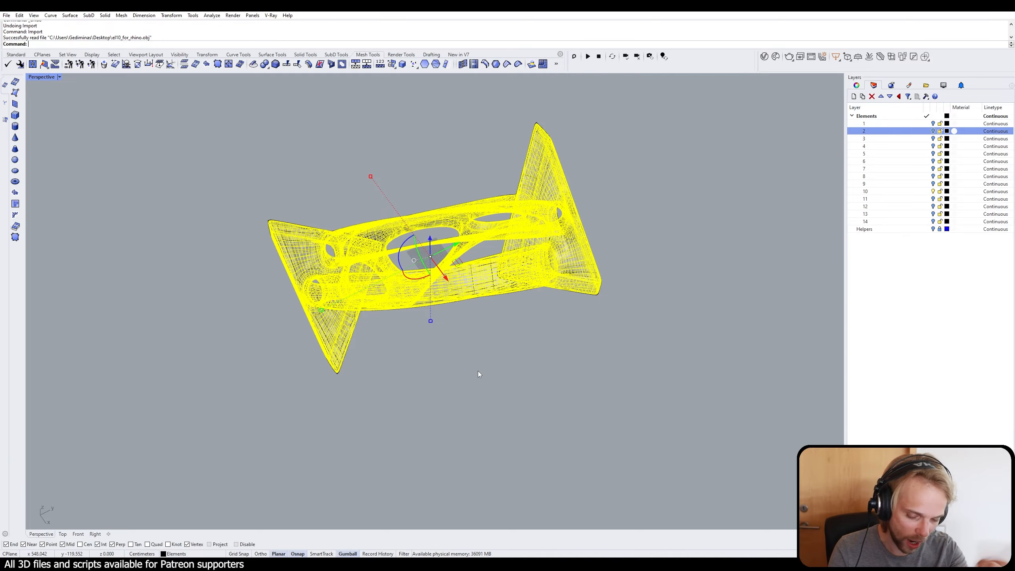
pyautogui.click(475, 417)
# Step: Delete the original element mesh on layer 10 that overlaps the imported one
pyautogui.scroll(5, 297, 255)
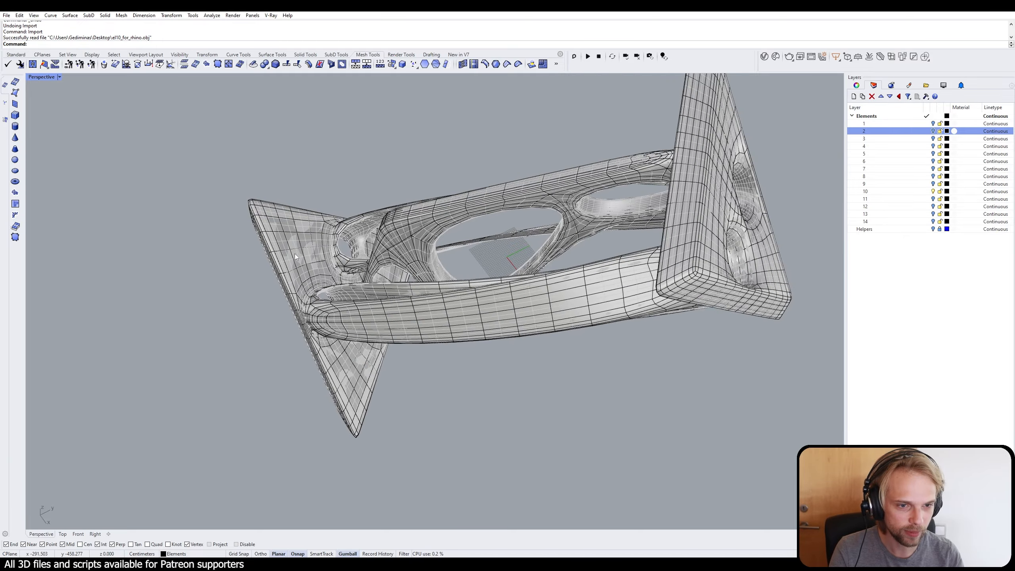
pyautogui.moveTo(295, 254); pyautogui.dragTo(296, 192, button='right')
pyautogui.scroll(5, 292, 187)
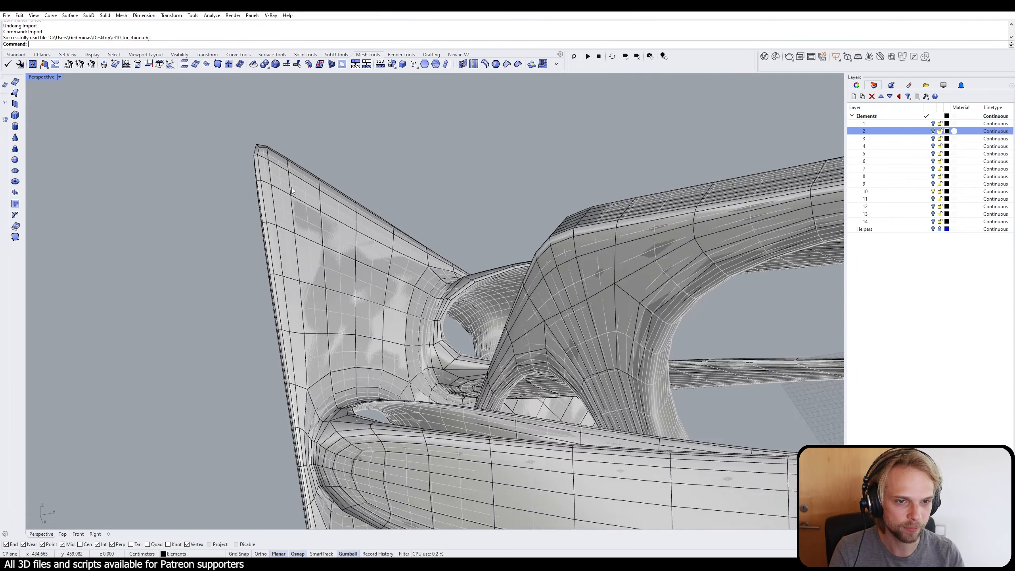
pyautogui.click(298, 158)
pyautogui.scroll(-5, 330, 208)
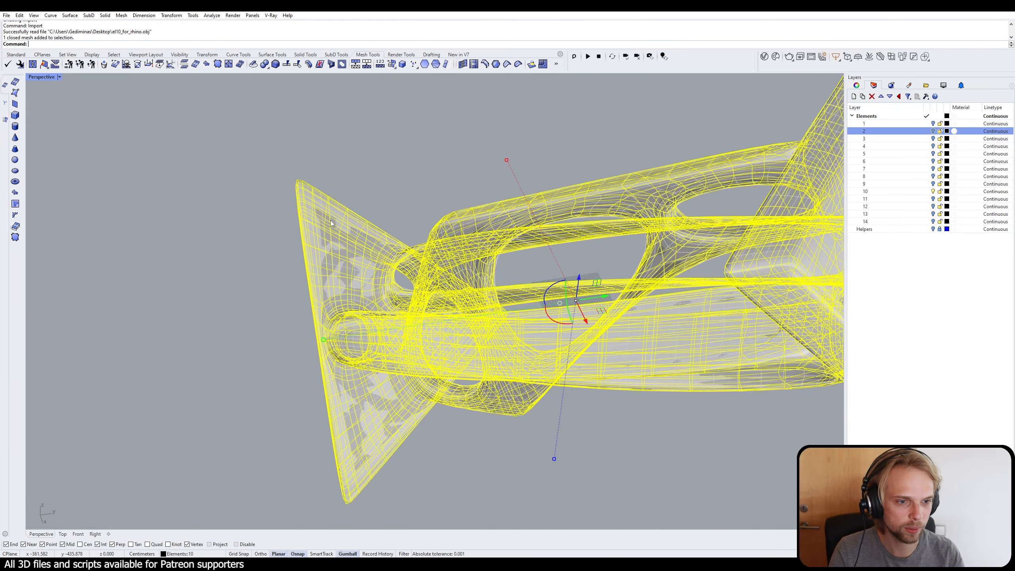
pyautogui.press('Delete')
pyautogui.scroll(-2, 330, 222)
pyautogui.scroll(-2, 331, 223)
# Step: Select the imported element mesh and move it to layer 10
pyautogui.click(425, 290)
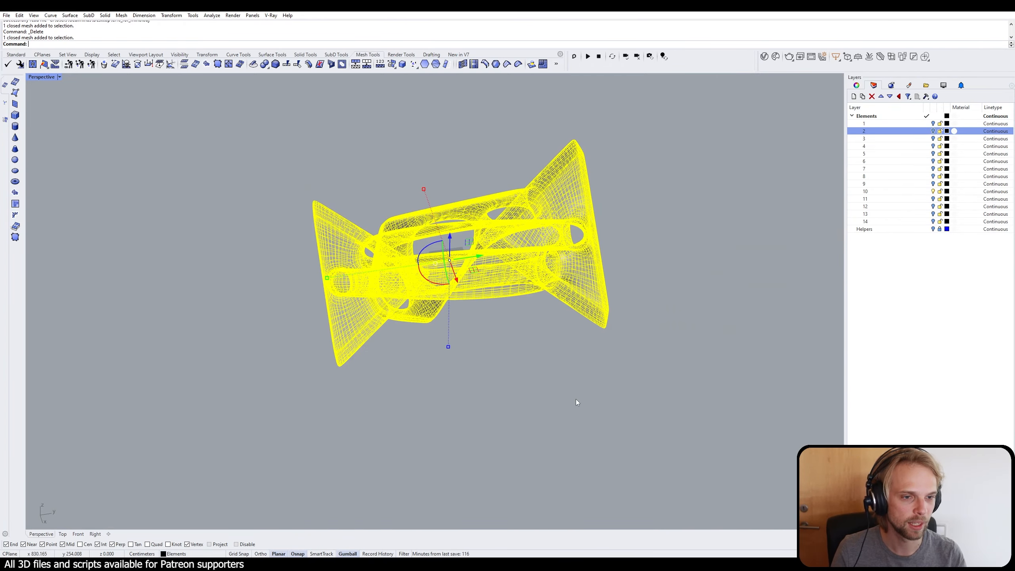
pyautogui.moveTo(576, 399); pyautogui.dragTo(578, 277, button='right')
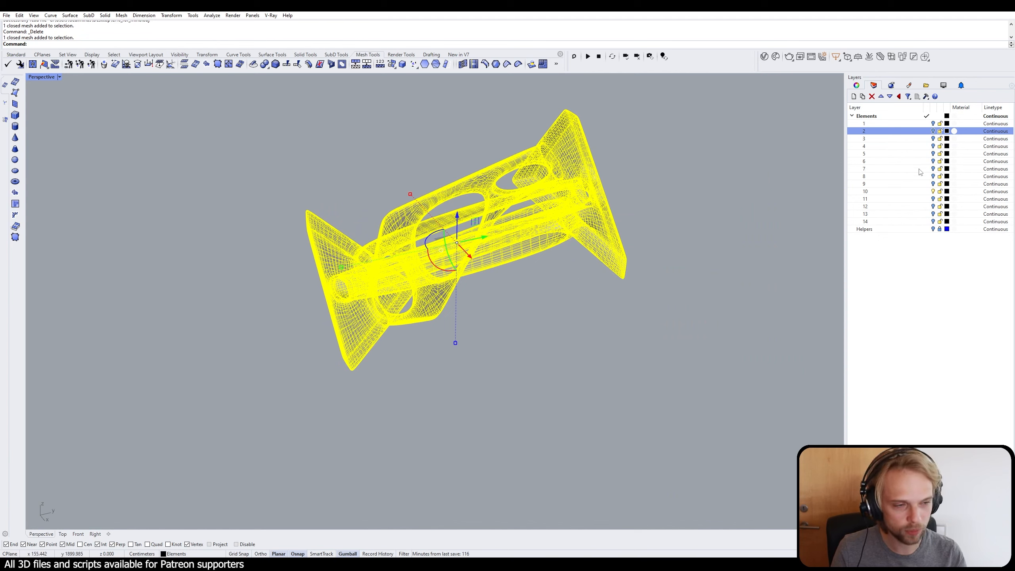
pyautogui.click(900, 192)
pyautogui.rightClick(899, 192)
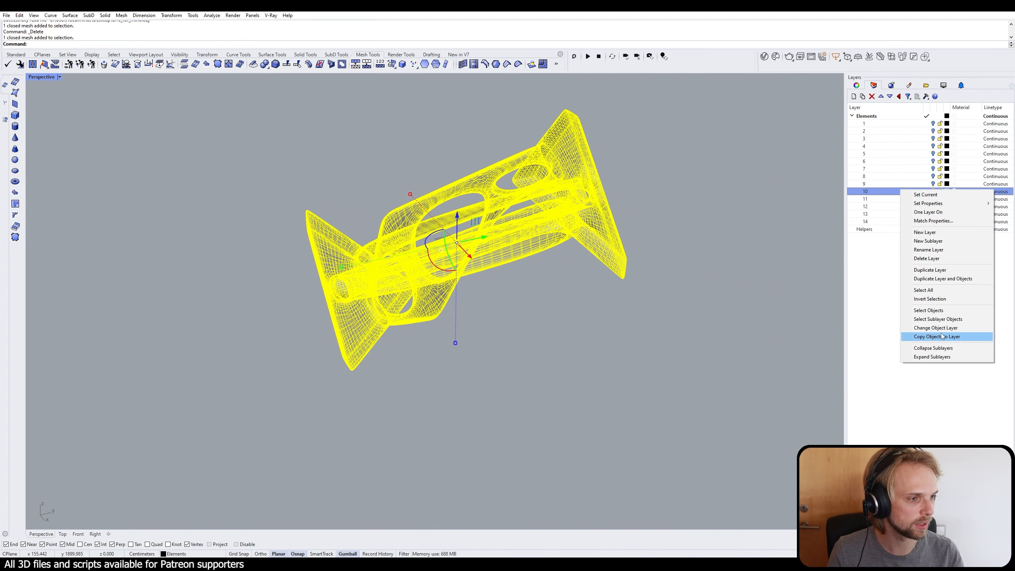
pyautogui.click(924, 328)
# Step: Set the imported mesh's display color to By Layer in its object properties
pyautogui.click(532, 243)
pyautogui.click(857, 85)
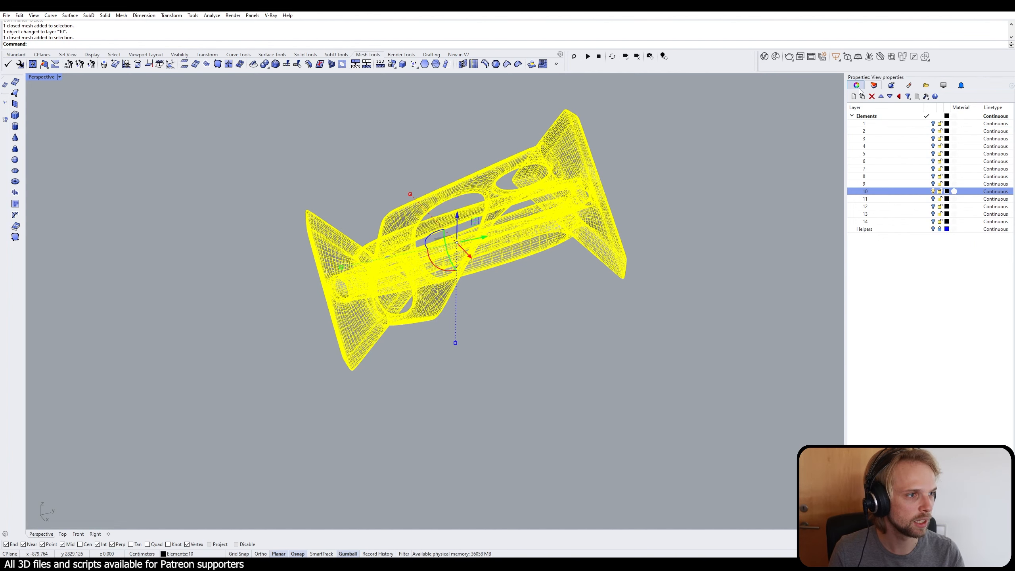
pyautogui.click(855, 97)
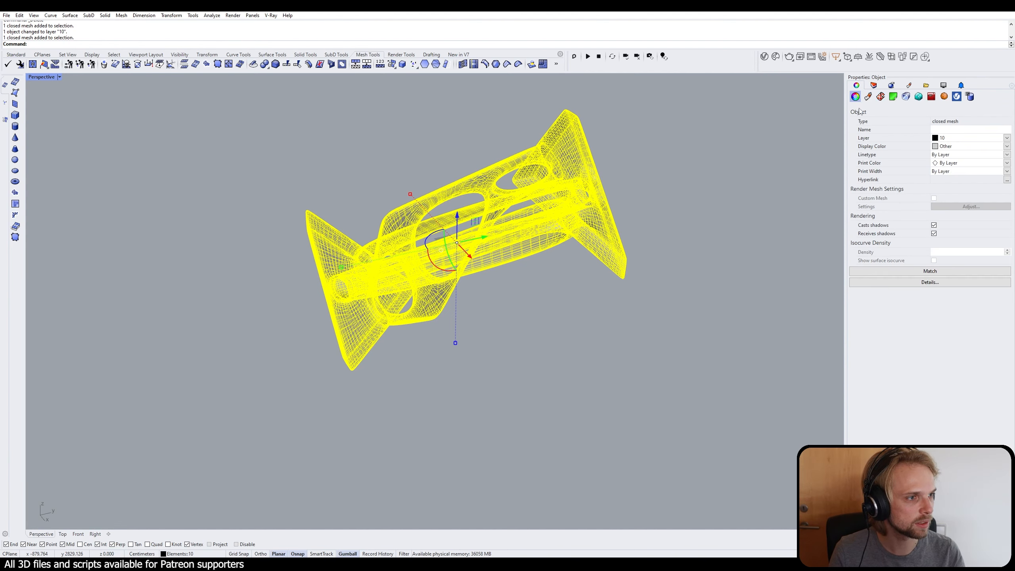
pyautogui.click(1007, 146)
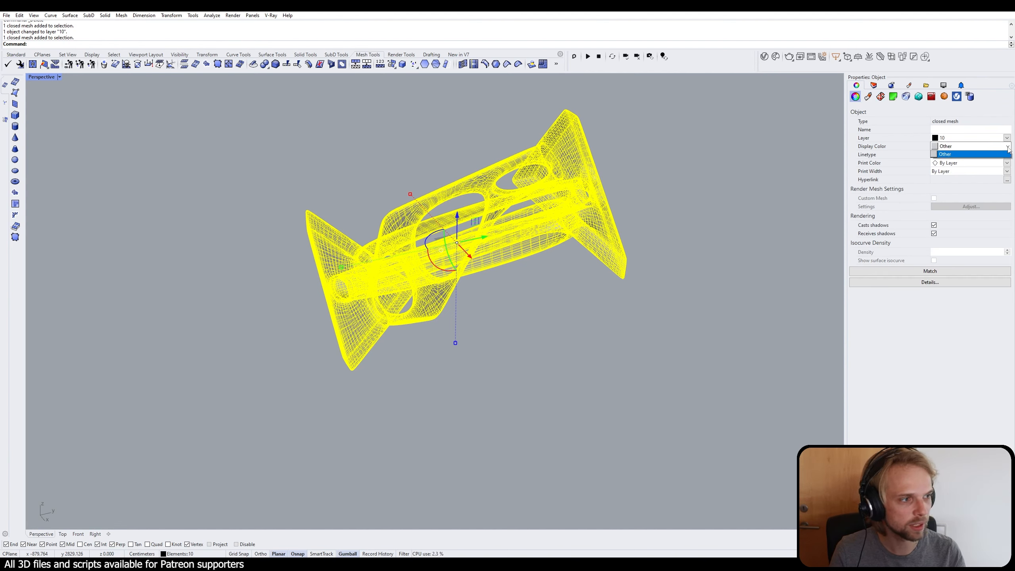
pyautogui.click(981, 155)
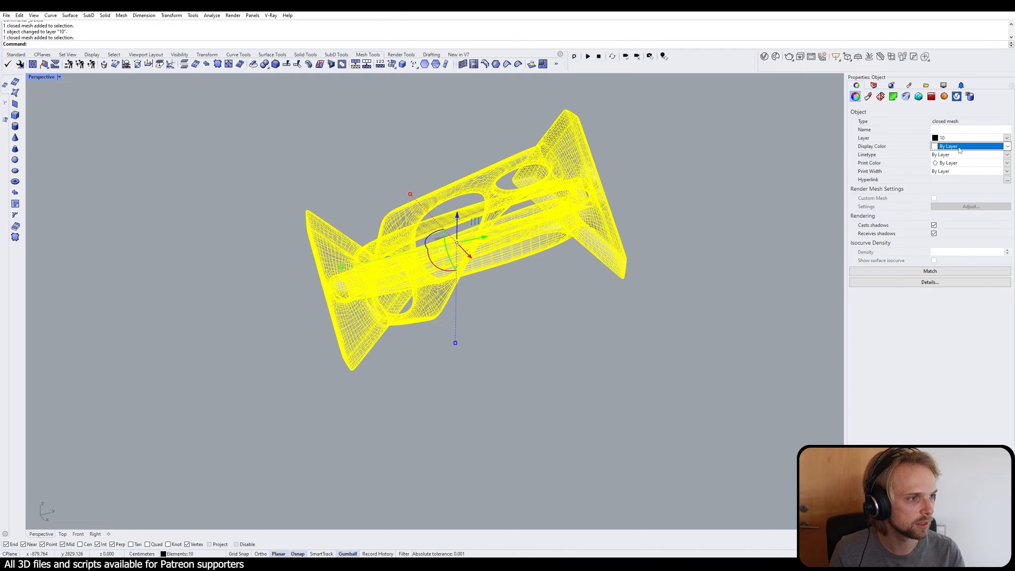
# Step: Deselect the imported element mesh and inspect its surface up close from several angles
pyautogui.click(739, 222)
pyautogui.moveTo(740, 223); pyautogui.dragTo(624, 242, button='right')
pyautogui.scroll(6, 426, 232)
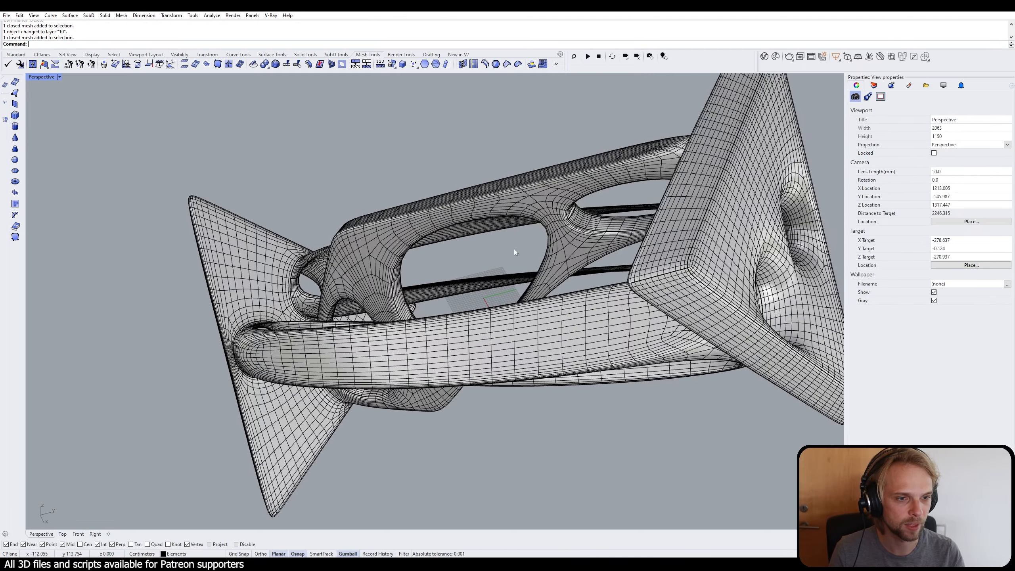
pyautogui.moveTo(514, 249); pyautogui.dragTo(450, 228, button='right')
pyautogui.hotkey('ctrl', 'i')
pyautogui.rightClick(445, 246)
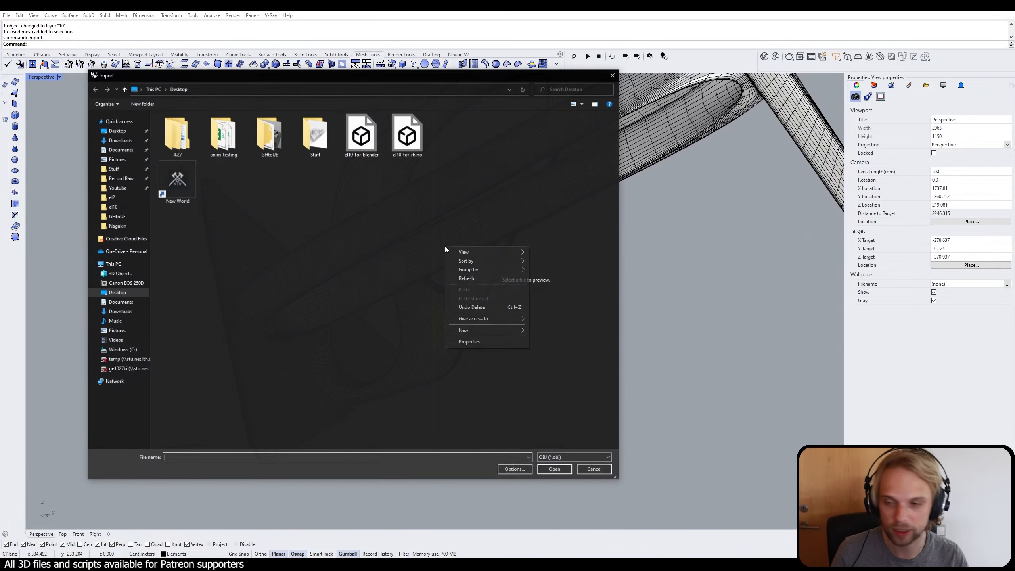
pyautogui.click(606, 471)
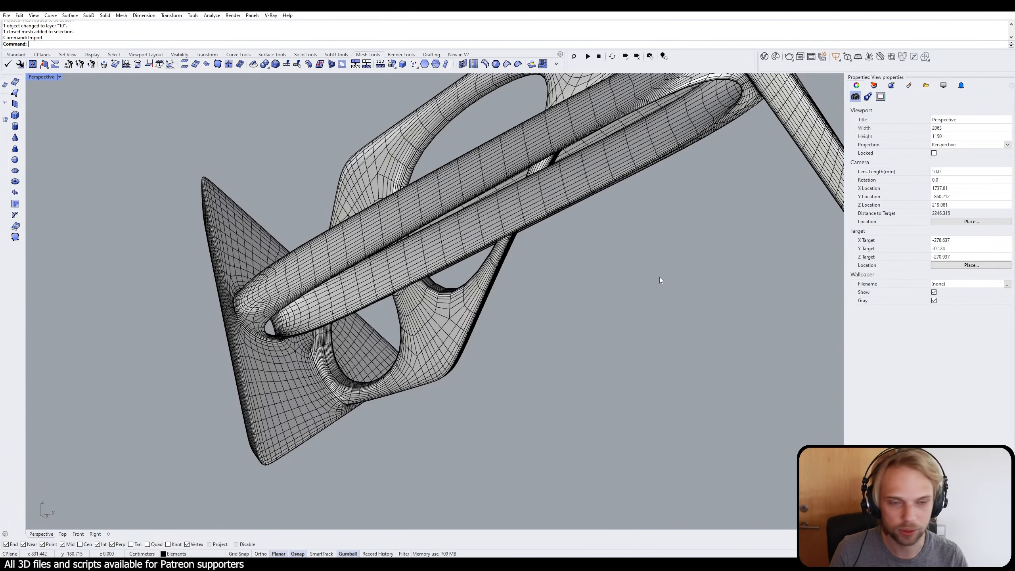
# Step: Open the V-Ray Asset Editor with its material library expanded and place the window beside the element mesh
pyautogui.moveTo(660, 277); pyautogui.dragTo(472, 279, button='right')
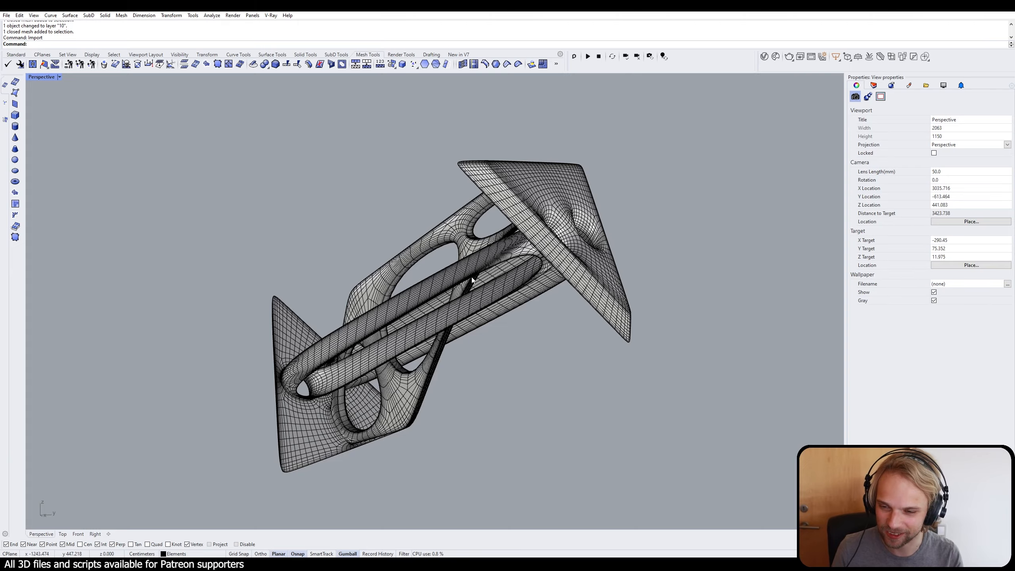
pyautogui.moveTo(443, 267); pyautogui.dragTo(418, 260, button='right')
pyautogui.scroll(-2, 436, 264)
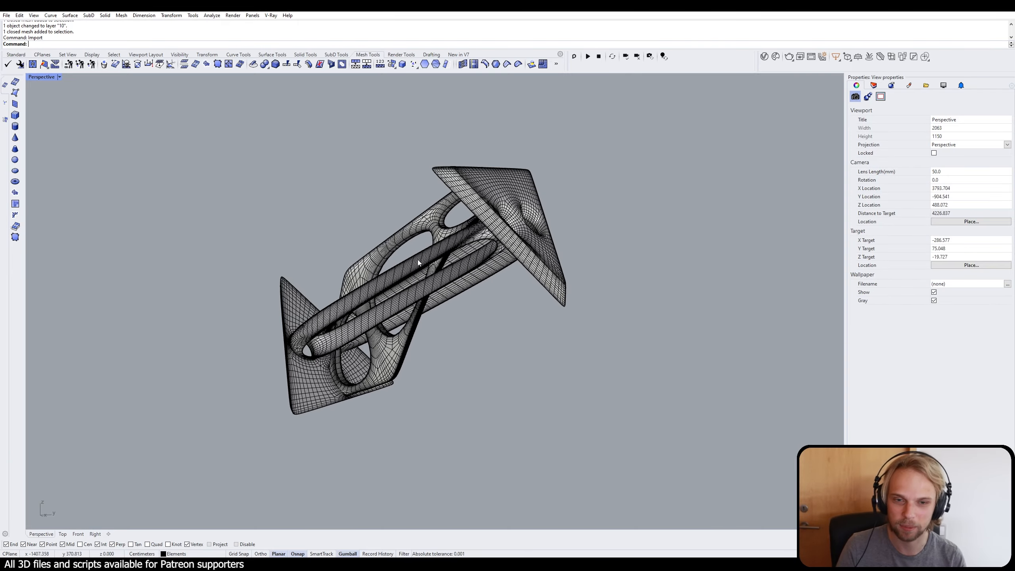
pyautogui.click(763, 57)
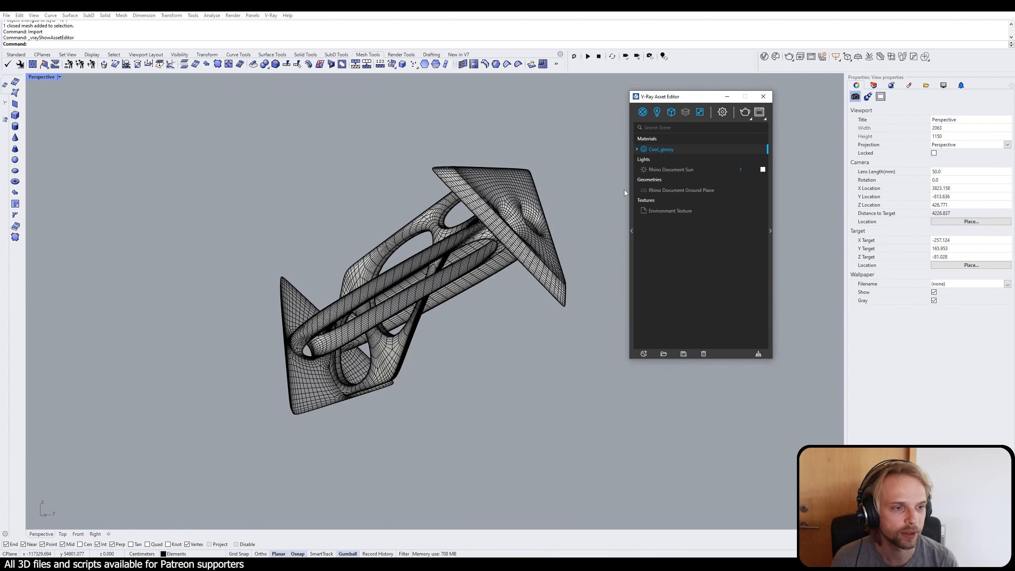
pyautogui.click(632, 241)
pyautogui.moveTo(516, 102); pyautogui.dragTo(590, 109)
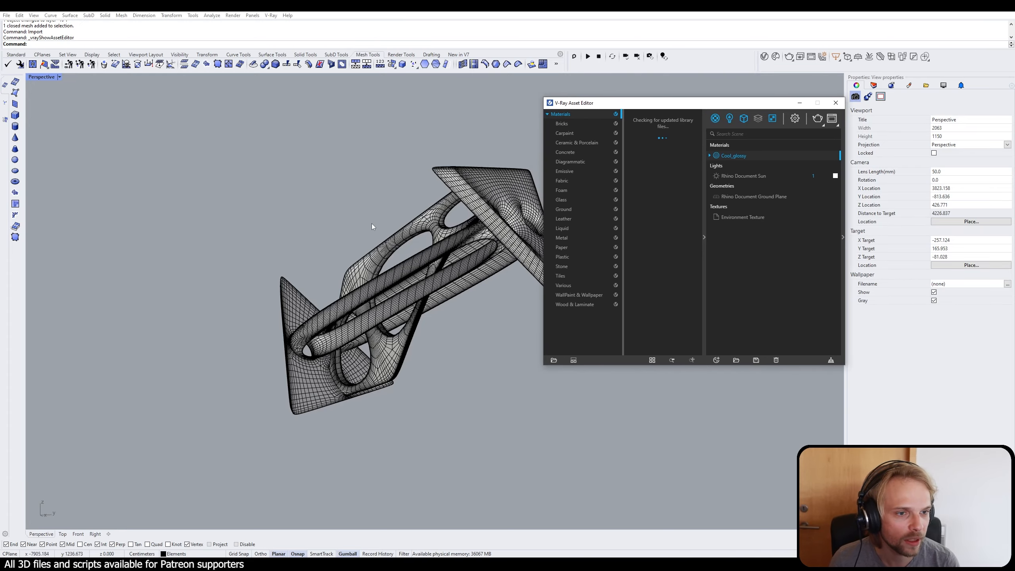
pyautogui.keyDown('shift'); pyautogui.moveTo(382, 249); pyautogui.dragTo(280, 251, button='right'); pyautogui.keyUp('shift')
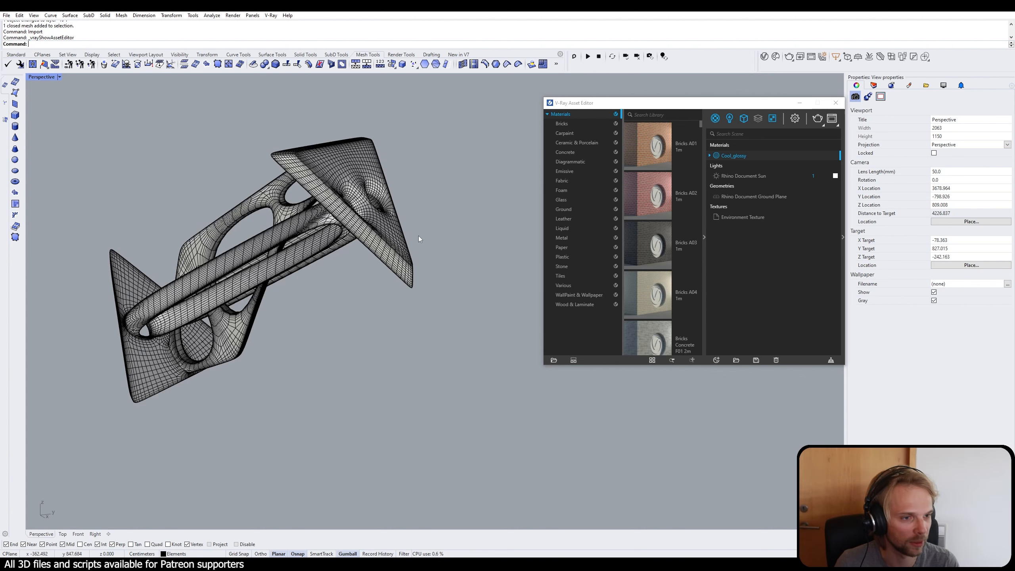
pyautogui.moveTo(648, 105); pyautogui.dragTo(553, 120)
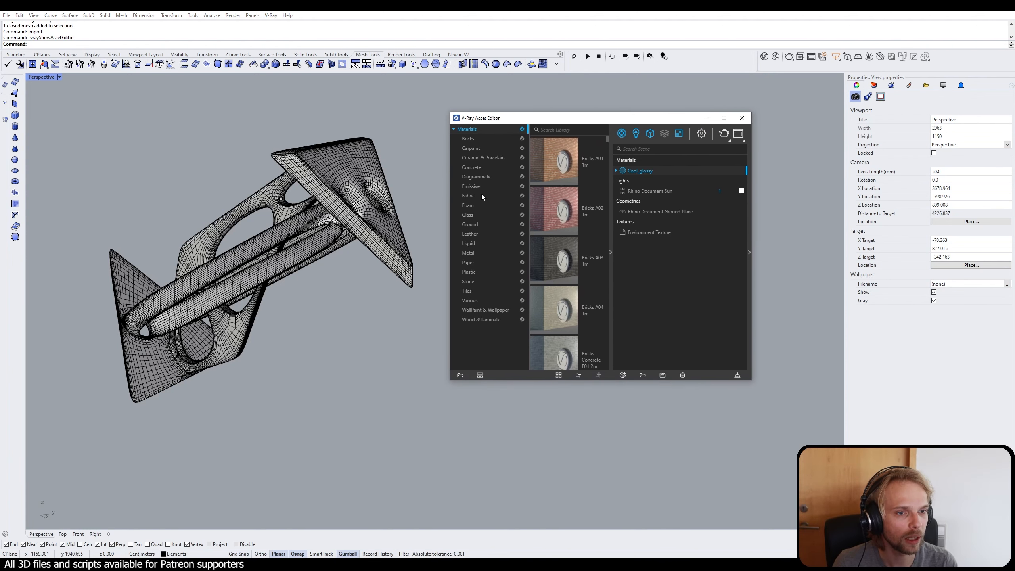
# Step: Browse the Concrete category of the V-Ray material library for a concrete material
pyautogui.click(479, 168)
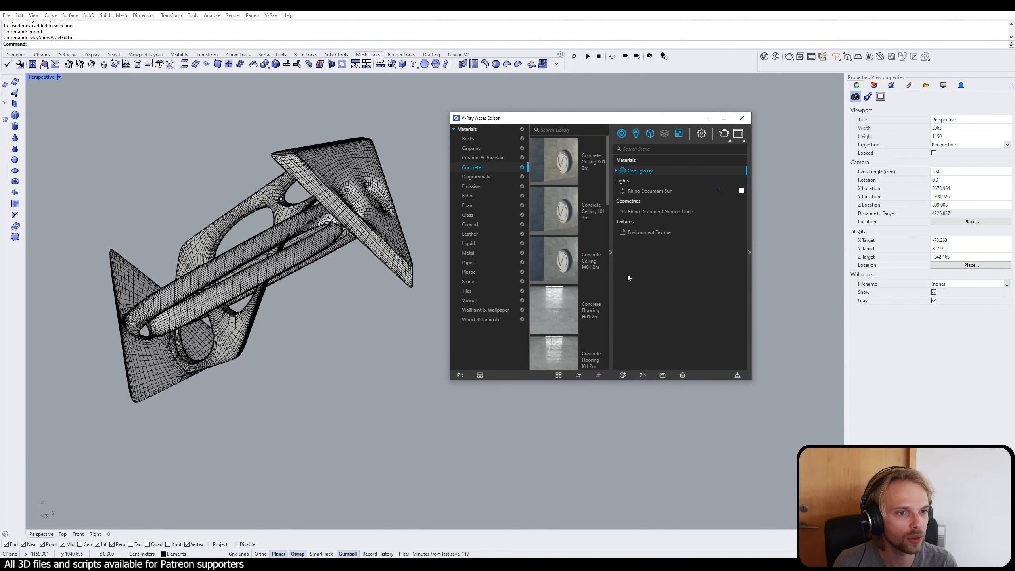
pyautogui.scroll(-3, 566, 322)
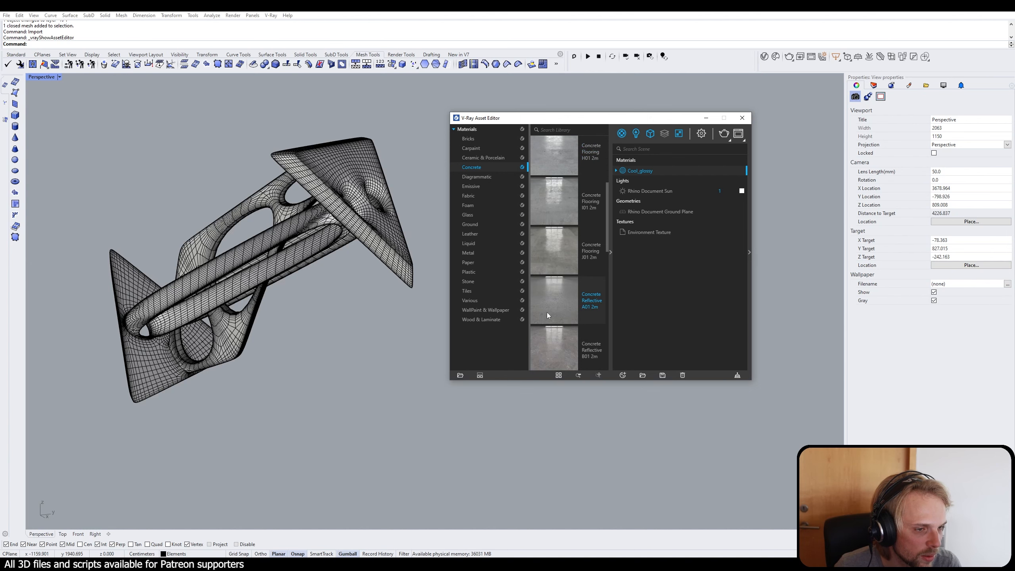
pyautogui.scroll(1, 553, 318)
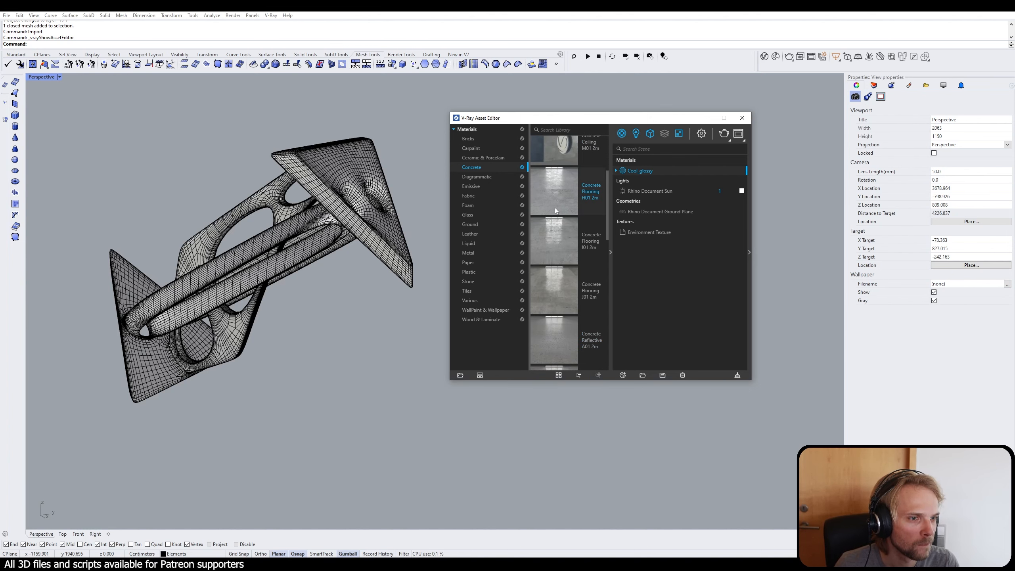
pyautogui.scroll(-3, 561, 275)
pyautogui.scroll(-4, 562, 275)
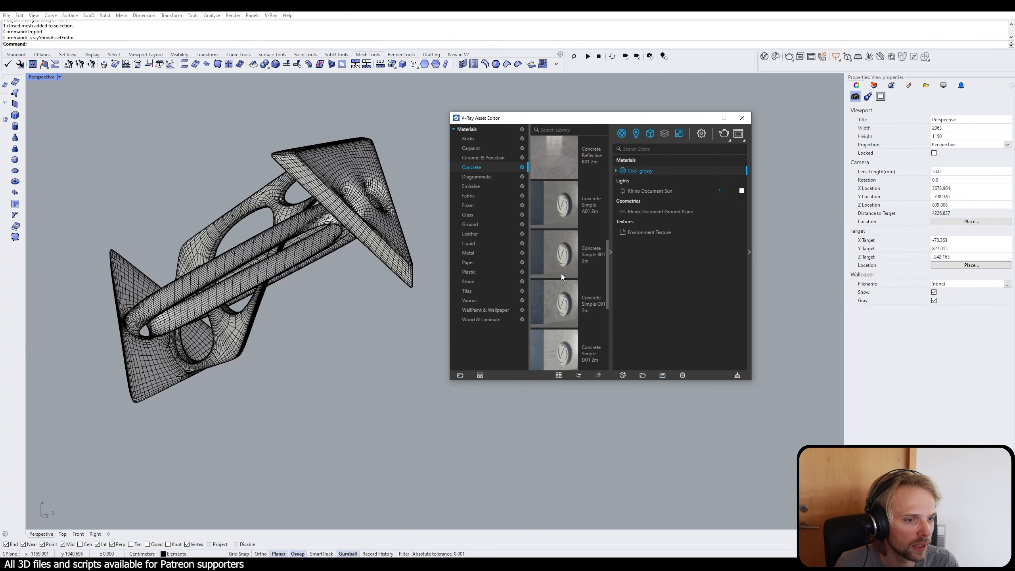
pyautogui.scroll(6, 562, 274)
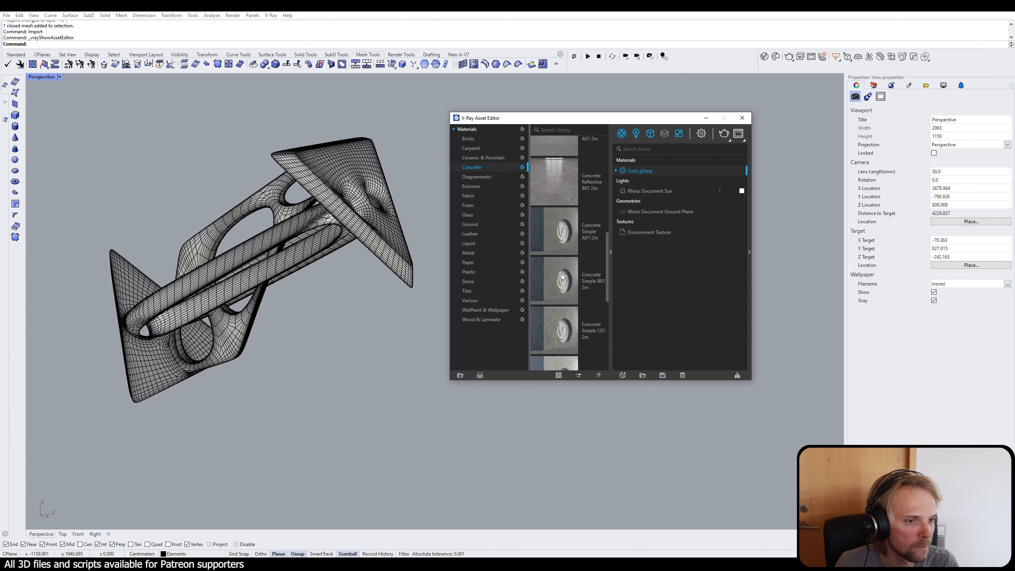
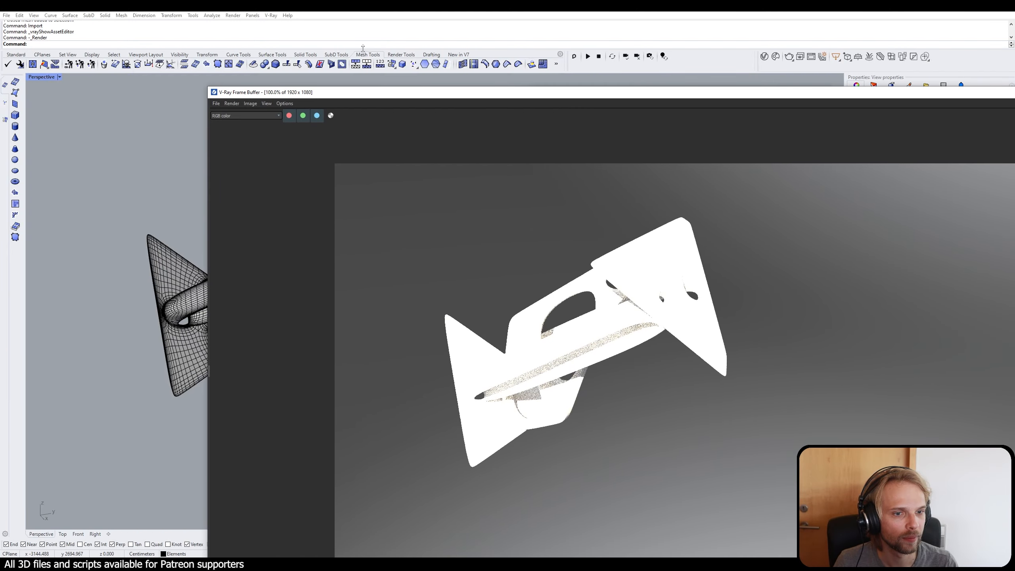
# Step: Arrange the frame buffer and asset editor windows around the model and list the scene's materials
pyautogui.moveTo(208, 85); pyautogui.dragTo(88, 45)
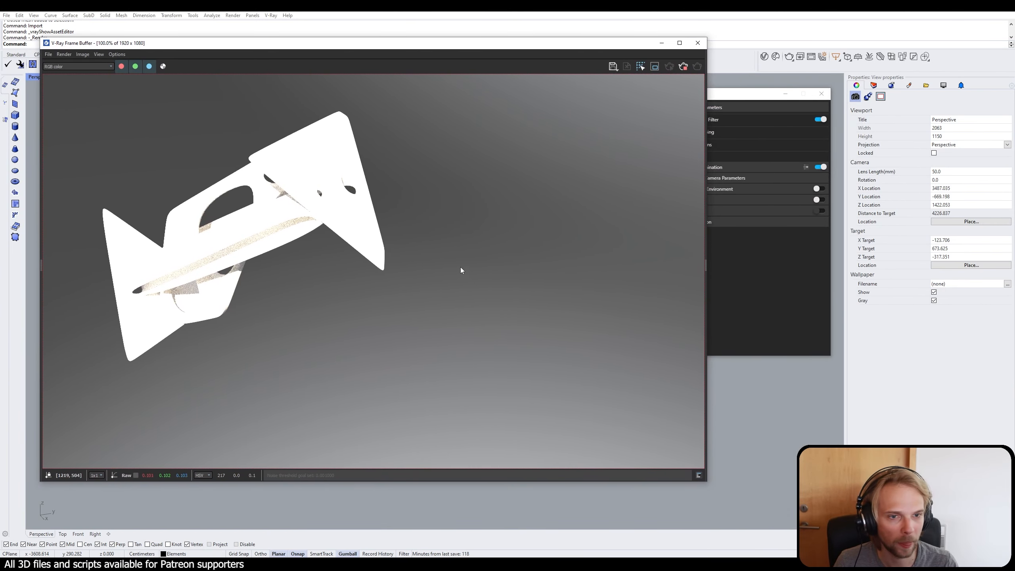
pyautogui.moveTo(755, 370); pyautogui.dragTo(797, 426, button='right')
pyautogui.moveTo(359, 43); pyautogui.dragTo(484, 344)
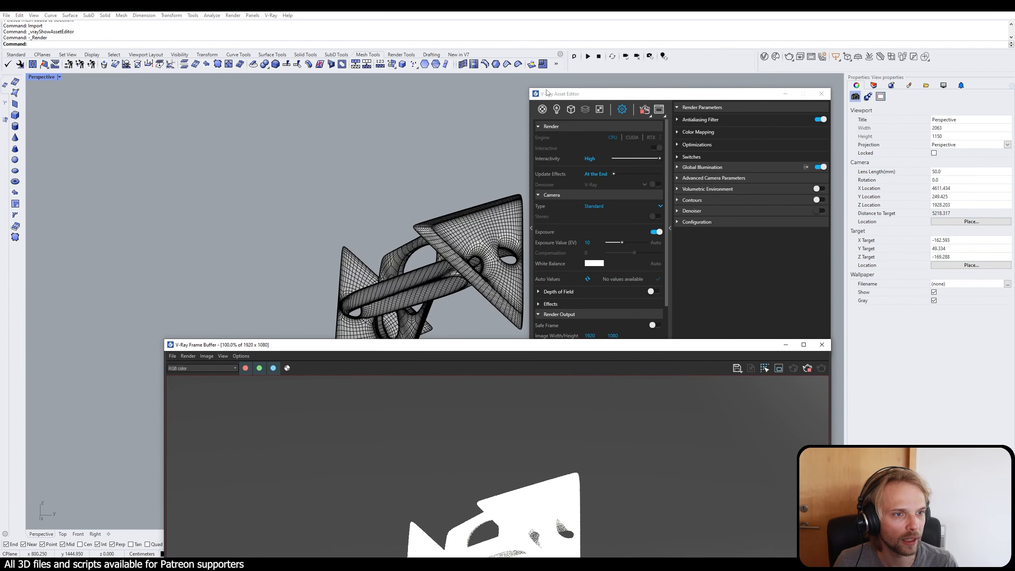
pyautogui.click(542, 112)
pyautogui.moveTo(594, 94); pyautogui.dragTo(652, 44)
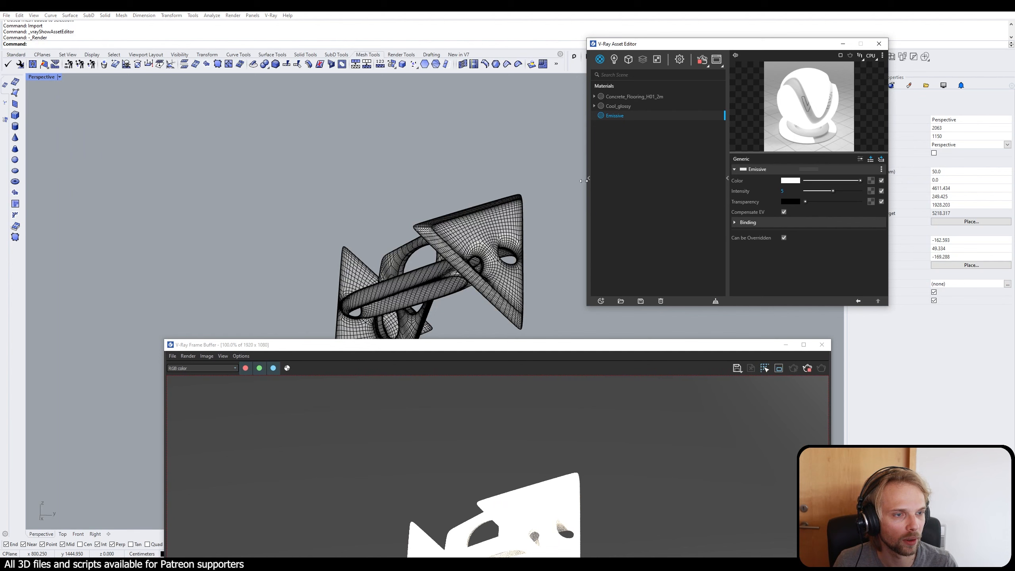
# Step: Apply the Concrete_Flooring_H01_2m material to the mesh and deselect it
pyautogui.click(620, 98)
pyautogui.click(496, 236)
pyautogui.rightClick(627, 98)
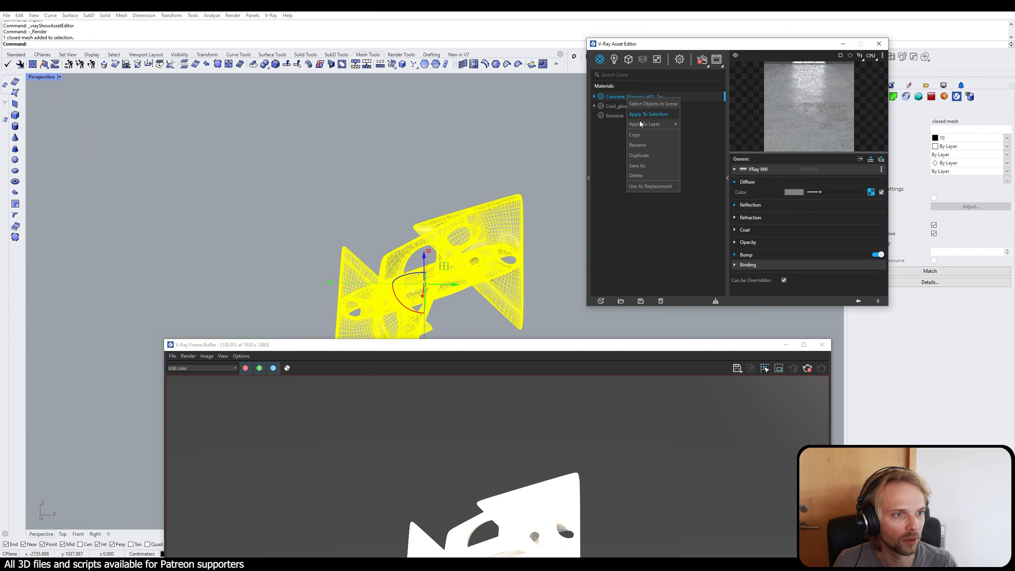
pyautogui.click(650, 114)
pyautogui.moveTo(522, 350); pyautogui.dragTo(456, 307)
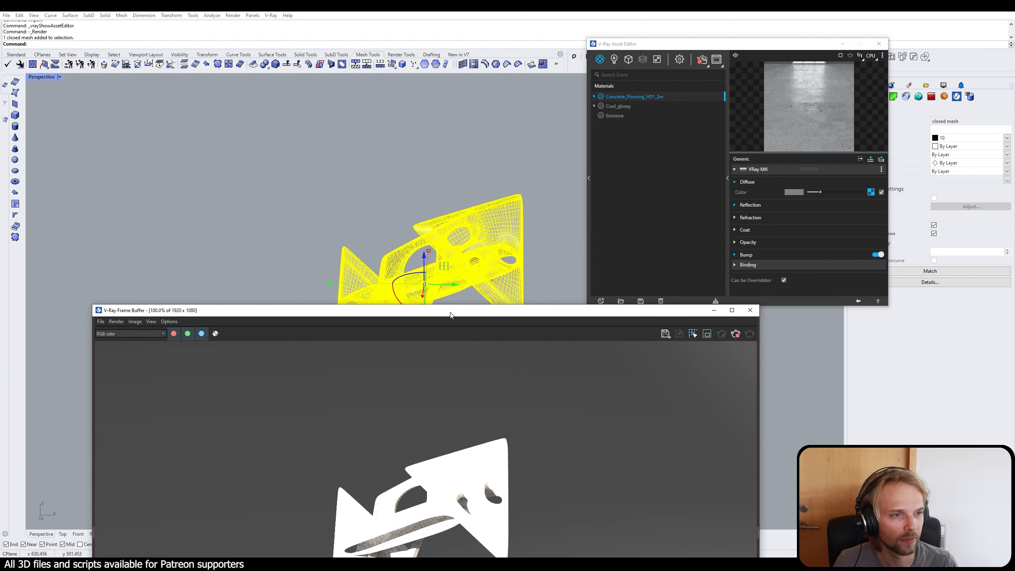
pyautogui.rightClick(639, 95)
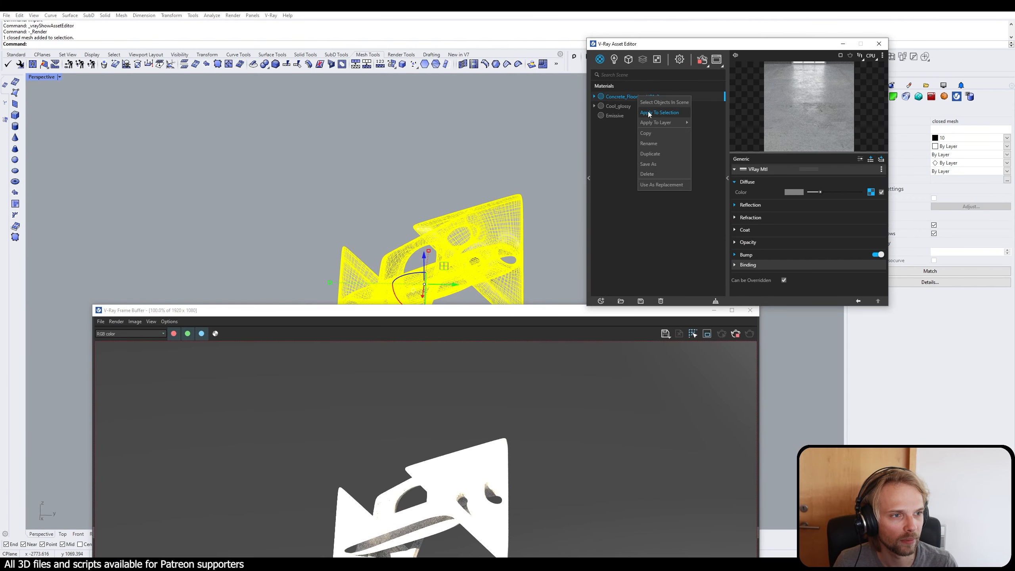
pyautogui.click(649, 114)
pyautogui.click(514, 161)
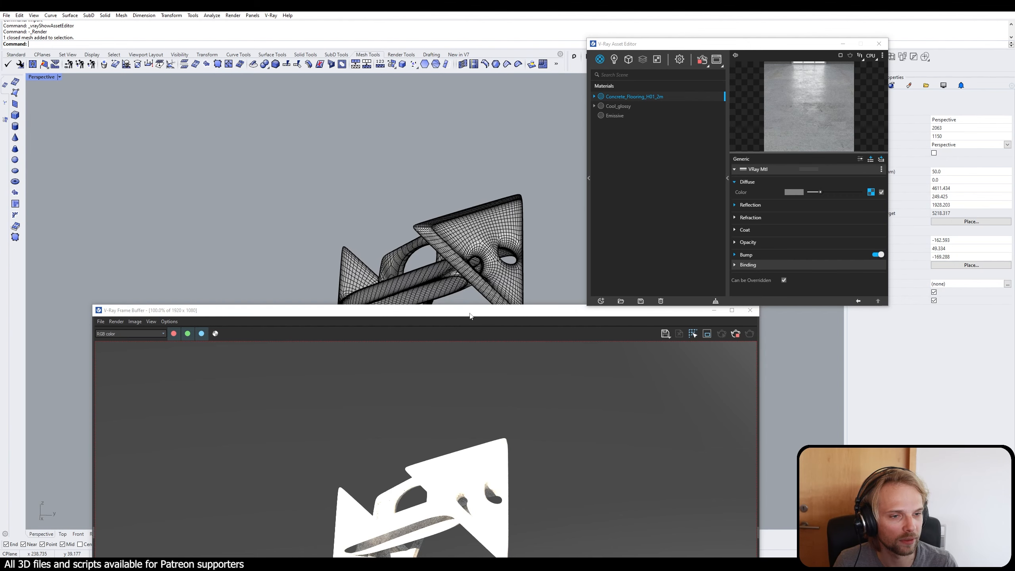
# Step: Examine the concrete texture on the mesh in the interactive render, both close up and from a nearer camera view
pyautogui.moveTo(470, 313); pyautogui.dragTo(413, 105)
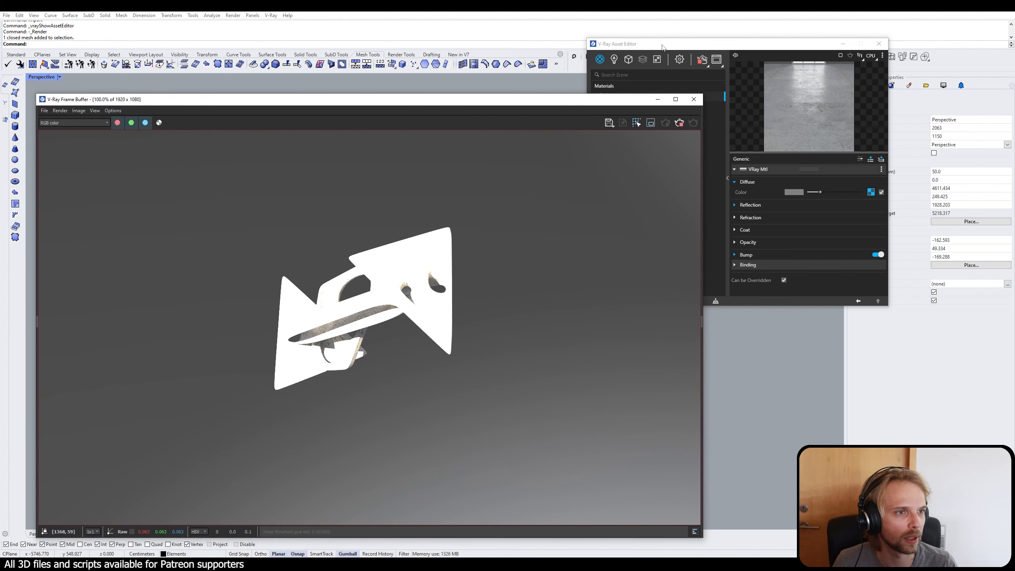
pyautogui.click(614, 60)
pyautogui.click(614, 60)
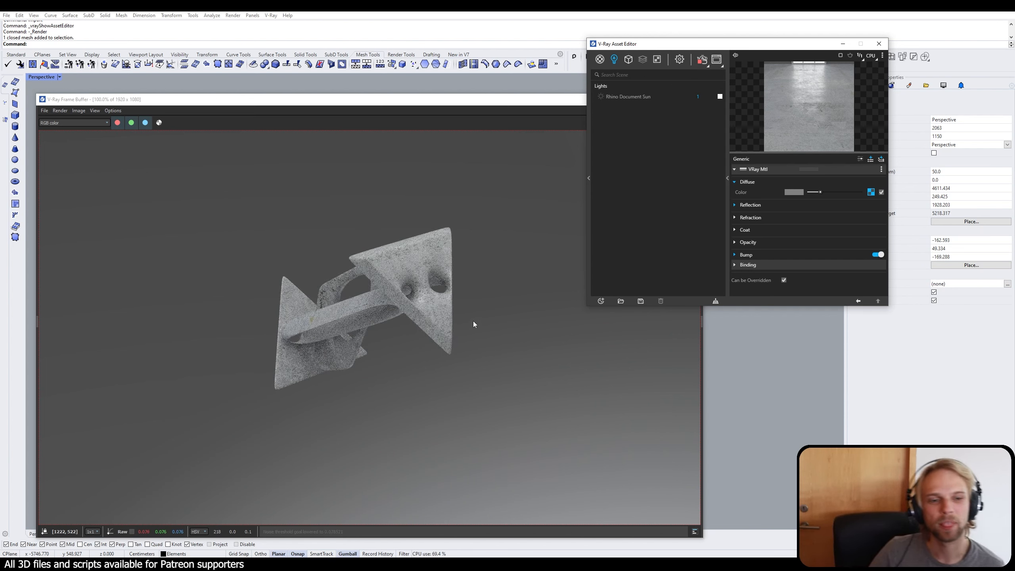
pyautogui.scroll(1, 354, 323)
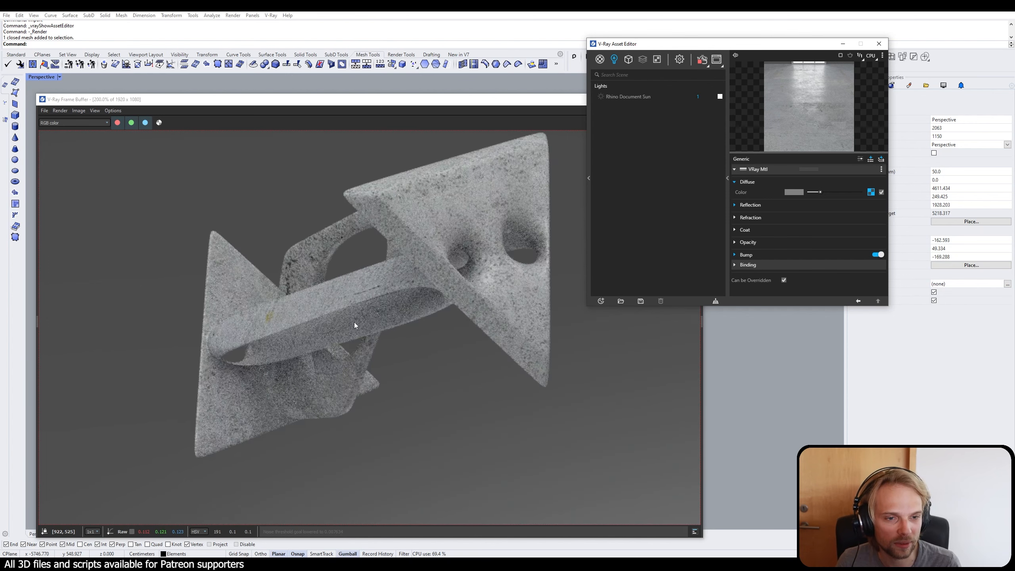
pyautogui.moveTo(424, 112); pyautogui.dragTo(711, 41)
pyautogui.scroll(1, 588, 189)
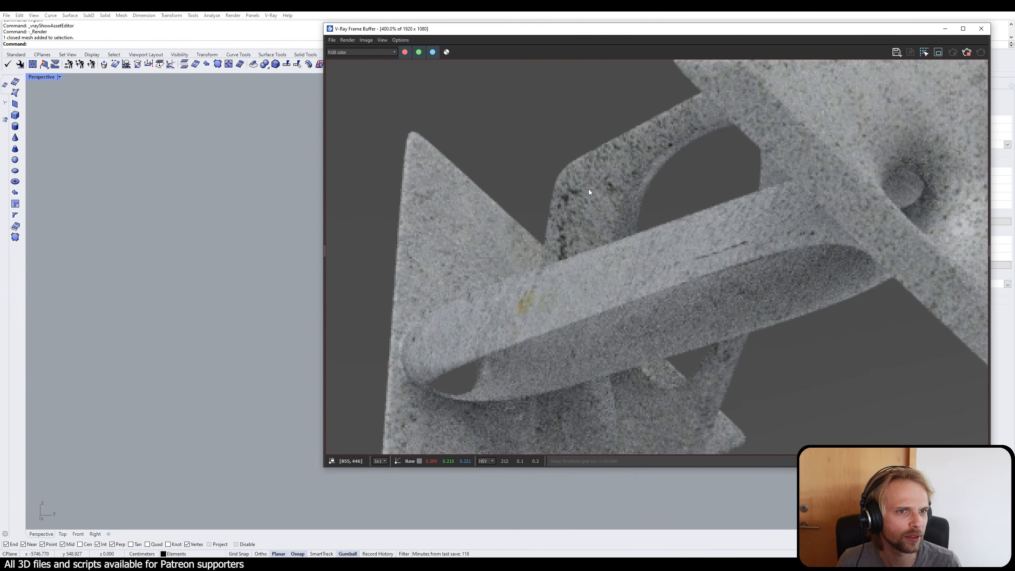
pyautogui.scroll(-2, 588, 189)
pyautogui.moveTo(328, 30); pyautogui.dragTo(419, 63)
pyautogui.scroll(5, 260, 222)
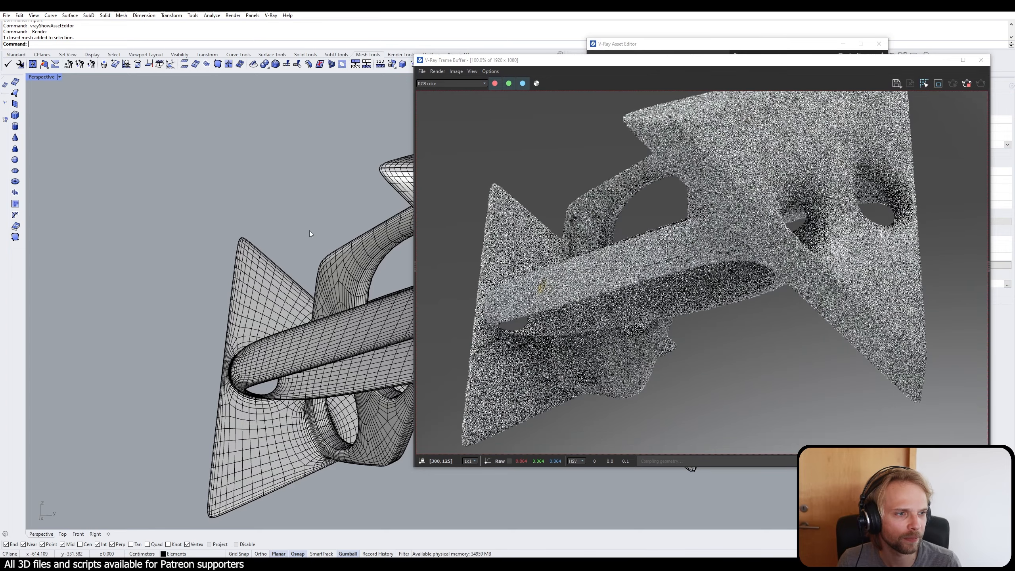
pyautogui.moveTo(651, 66); pyautogui.dragTo(383, 59)
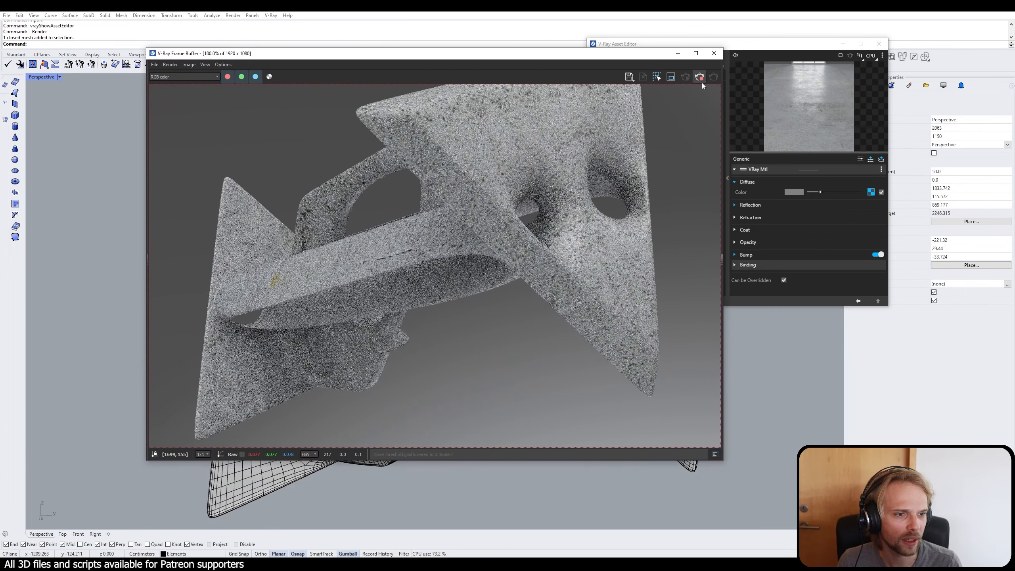
# Step: Switch the render engine to RTX and restart the interactive render
pyautogui.click(714, 53)
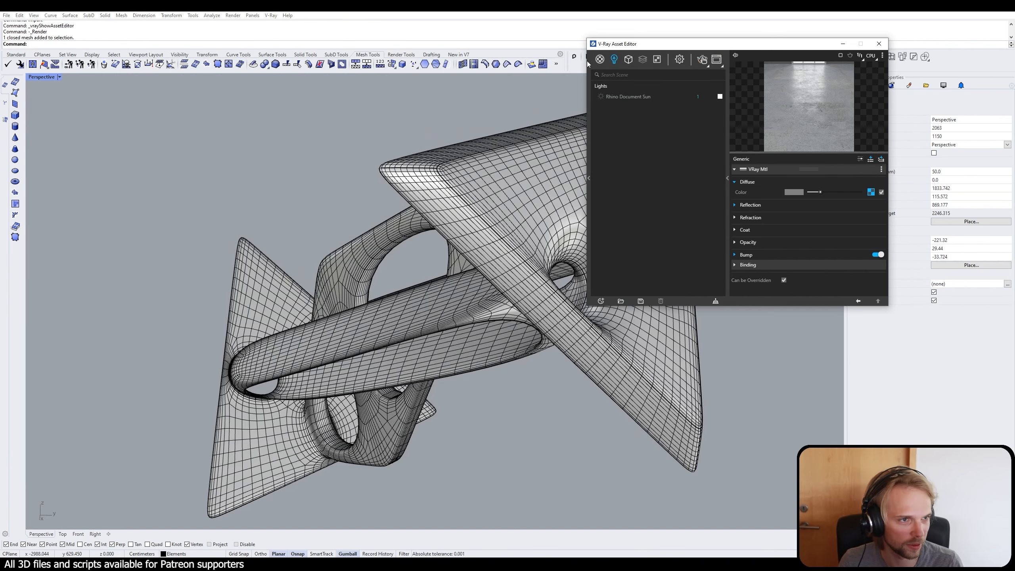
pyautogui.click(680, 59)
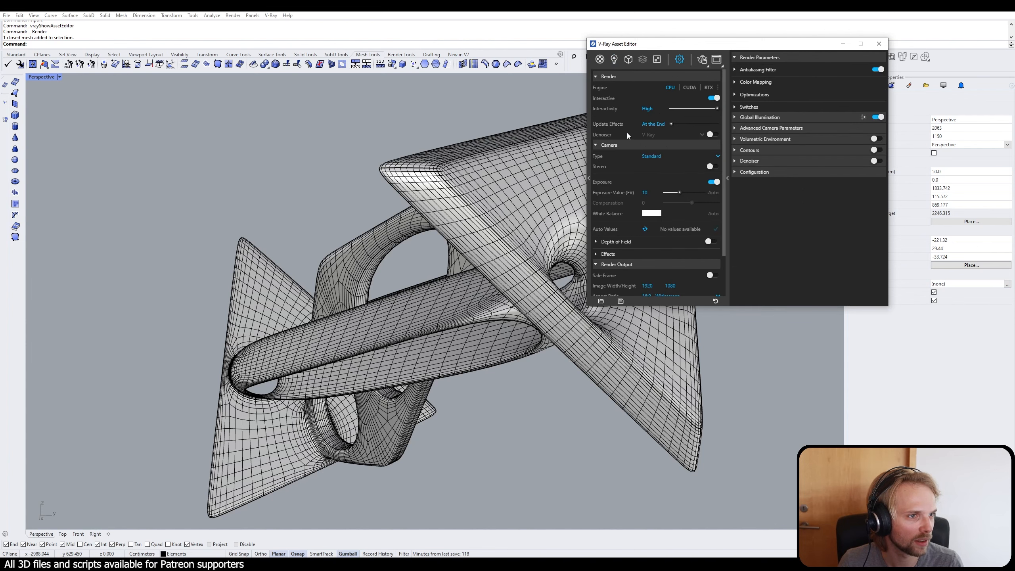
pyautogui.click(708, 88)
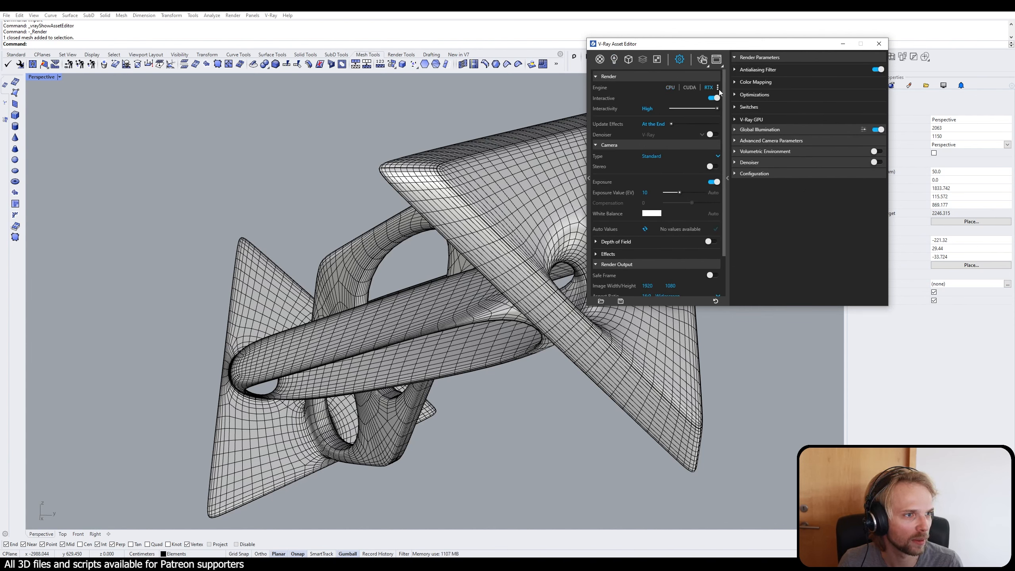
pyautogui.click(718, 88)
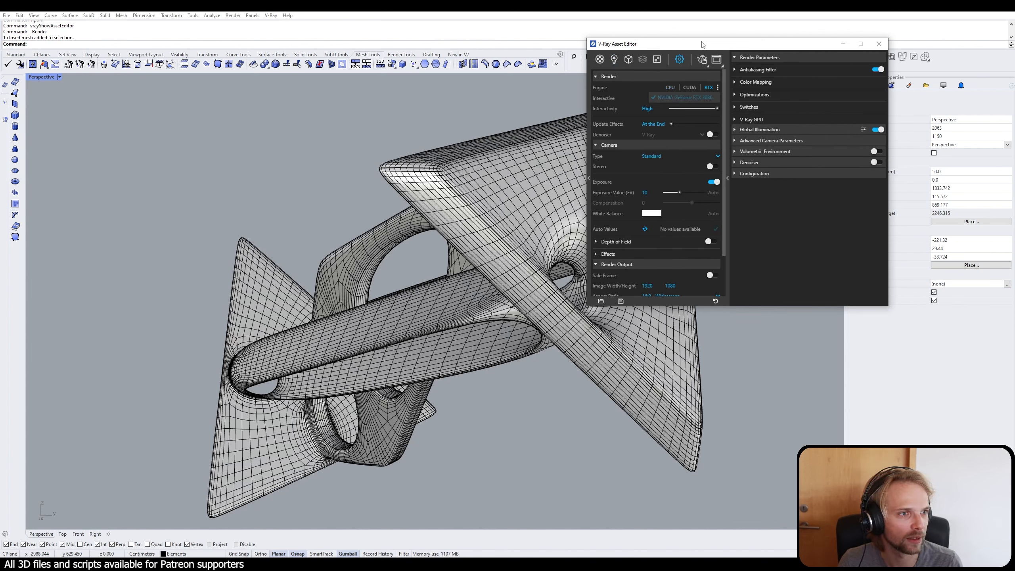
pyautogui.click(703, 59)
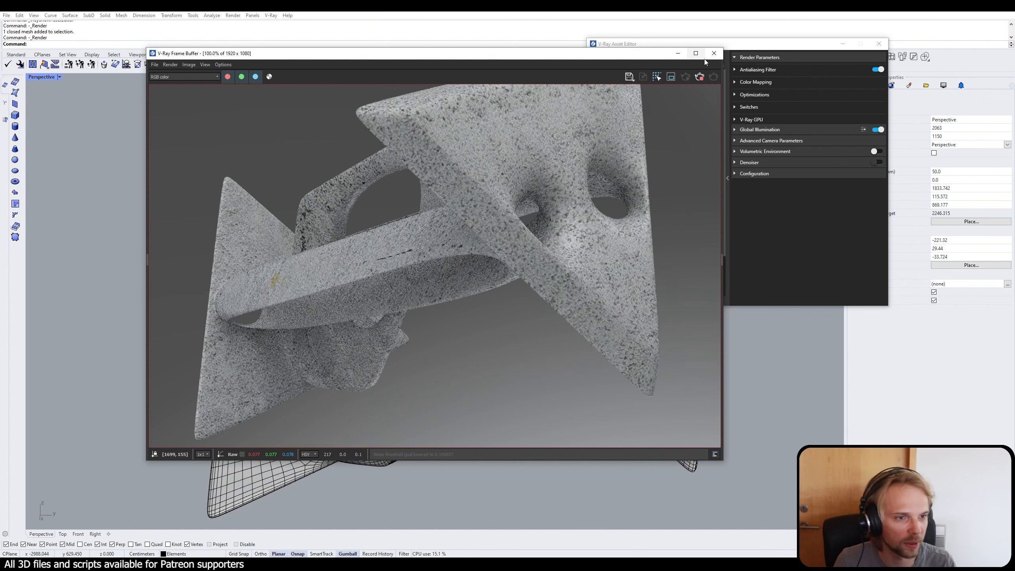
# Step: Check how the interactive RTX render updates while the camera view of the mesh changes
pyautogui.moveTo(489, 60); pyautogui.dragTo(631, 55)
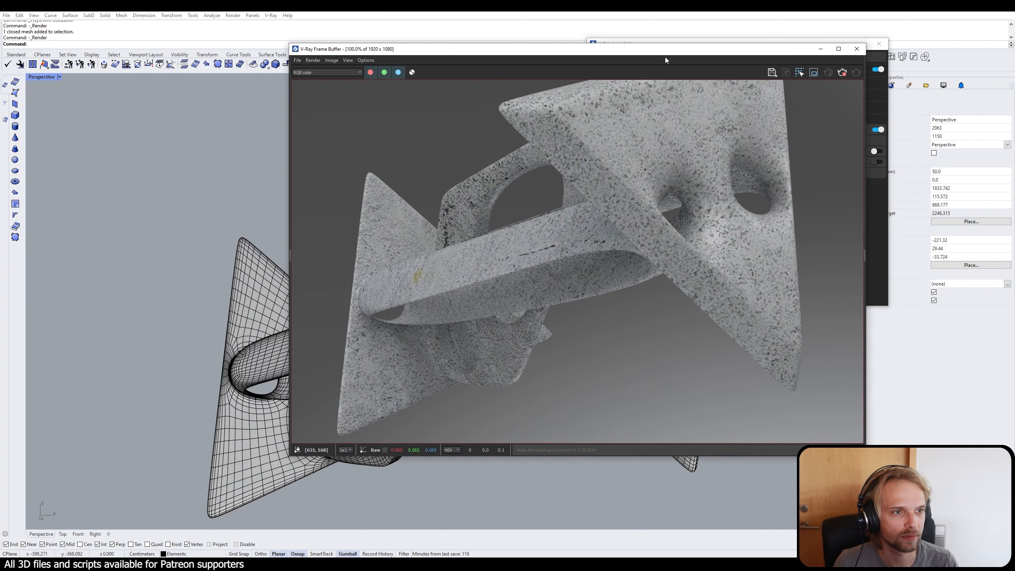
pyautogui.moveTo(509, 47); pyautogui.dragTo(453, 45)
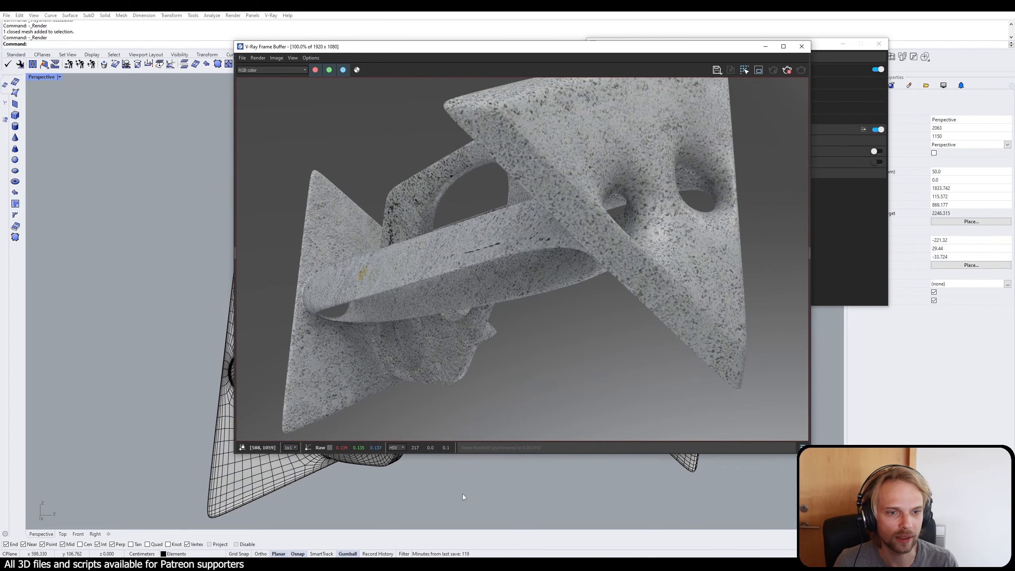
pyautogui.moveTo(463, 497); pyautogui.dragTo(452, 496, button='right')
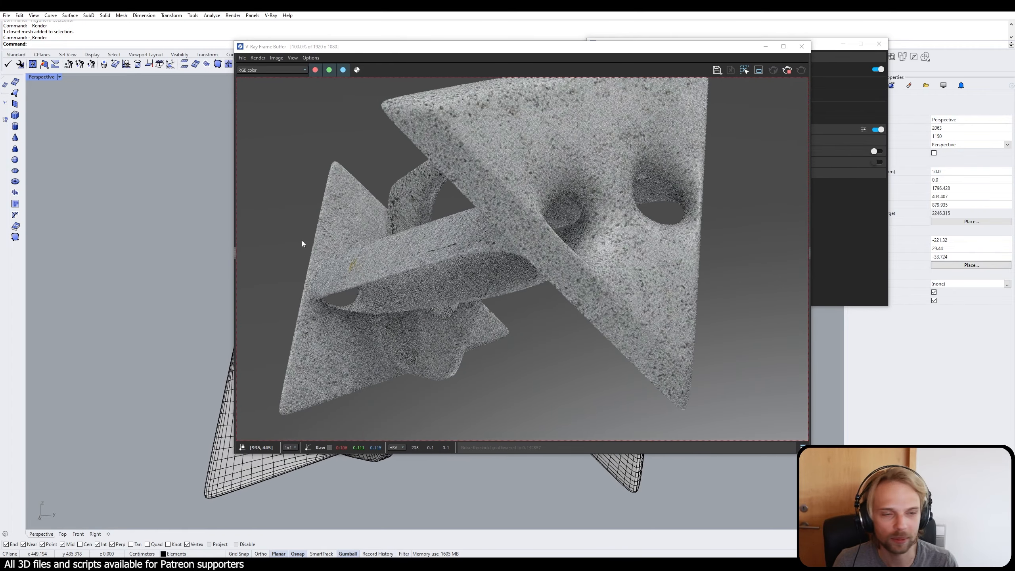
pyautogui.moveTo(161, 256); pyautogui.dragTo(178, 254, button='right')
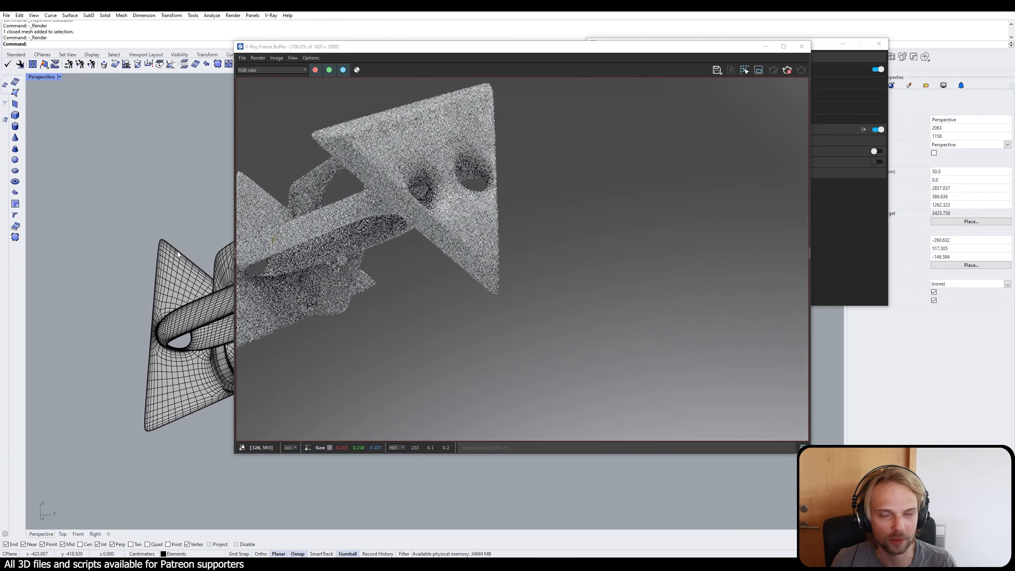
pyautogui.scroll(4, 178, 254)
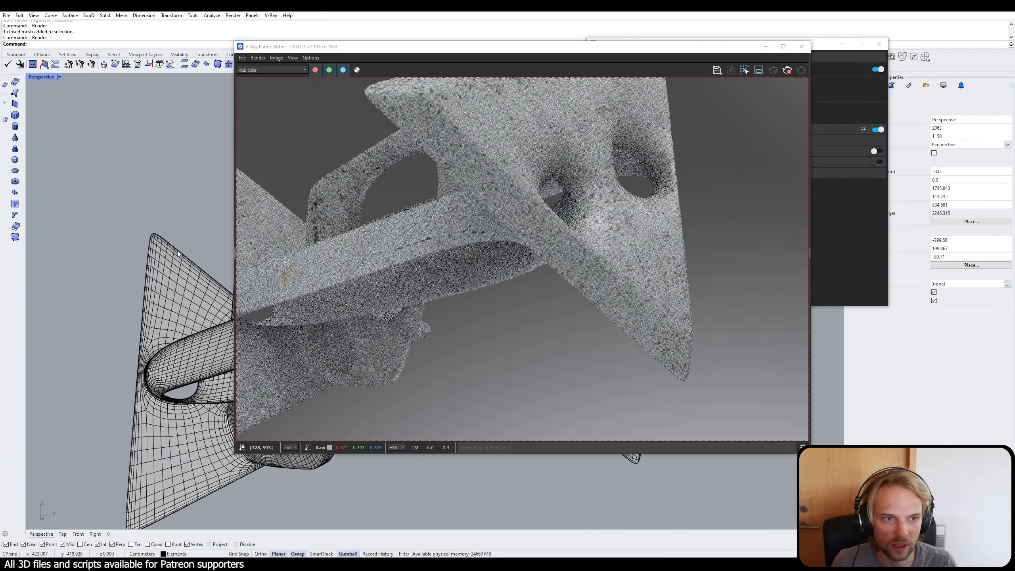
# Step: Set the render output size to 1280 x 720
pyautogui.moveTo(525, 47); pyautogui.dragTo(349, 132)
pyautogui.click(660, 48)
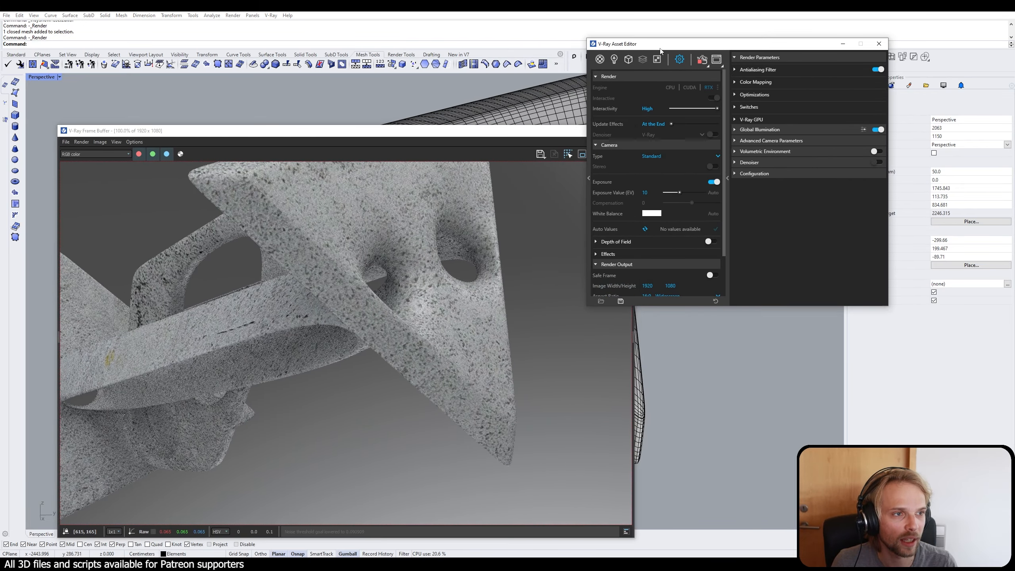
pyautogui.write('750')
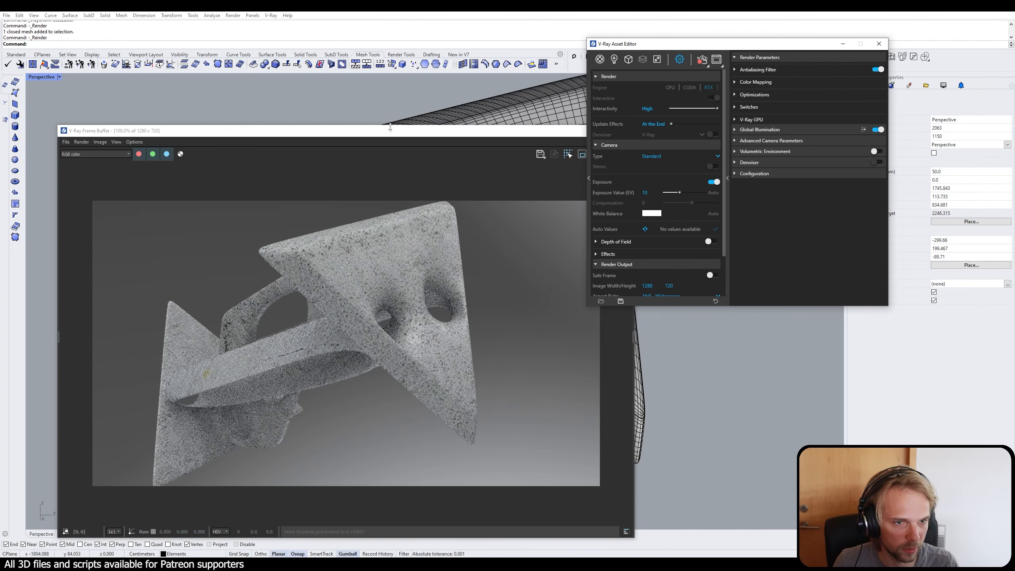
# Step: Inspect the rendered mesh from different sides with the frame buffer and the model viewport both in sight
pyautogui.moveTo(419, 138); pyautogui.dragTo(751, 81)
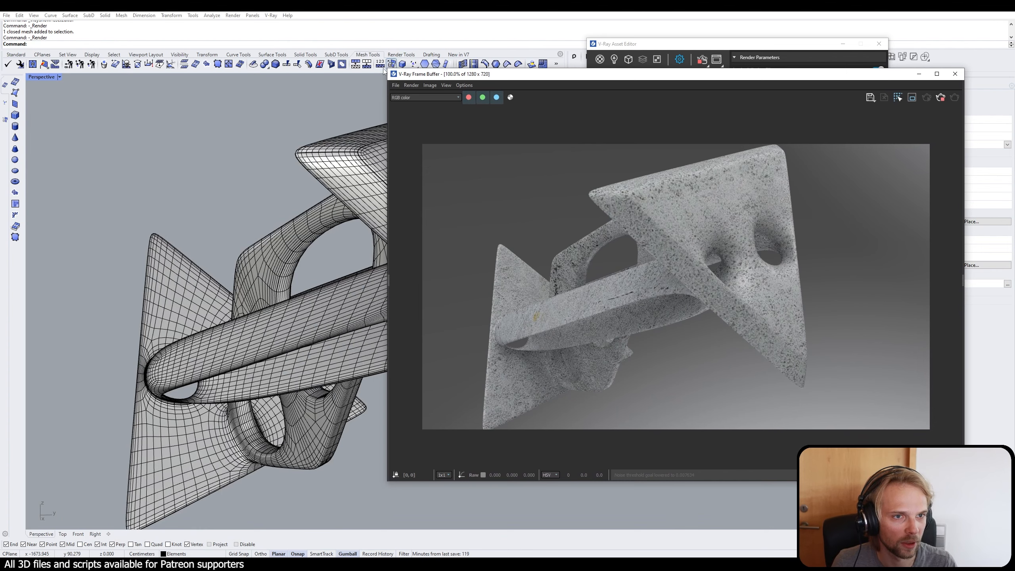
pyautogui.moveTo(389, 71); pyautogui.dragTo(465, 144)
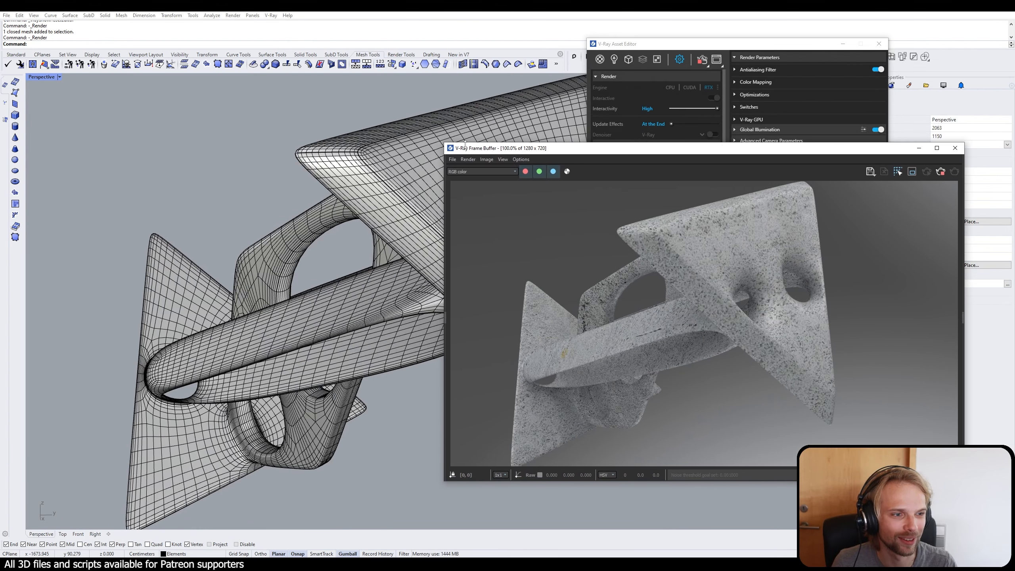
pyautogui.moveTo(303, 231); pyautogui.dragTo(265, 315, button='right')
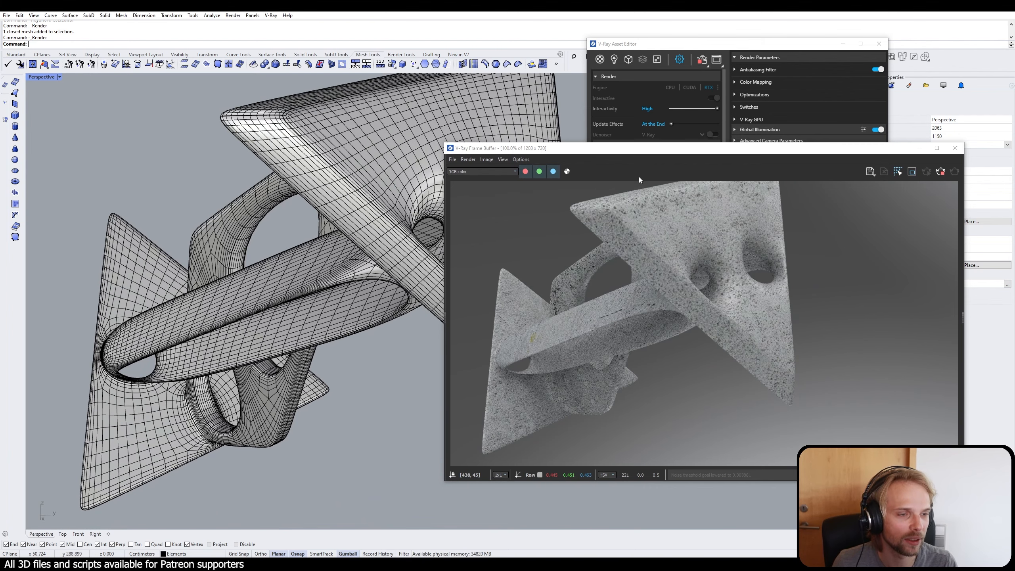
pyautogui.moveTo(652, 149); pyautogui.dragTo(273, 115)
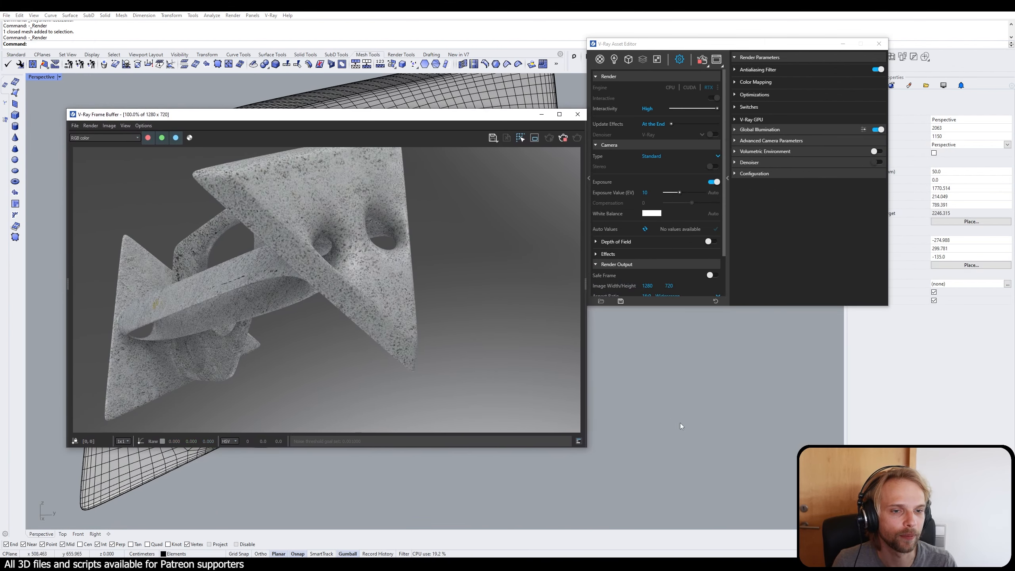
pyautogui.moveTo(681, 426); pyautogui.dragTo(501, 519, button='right')
pyautogui.moveTo(640, 453); pyautogui.dragTo(703, 432, button='right')
pyautogui.scroll(4, 682, 431)
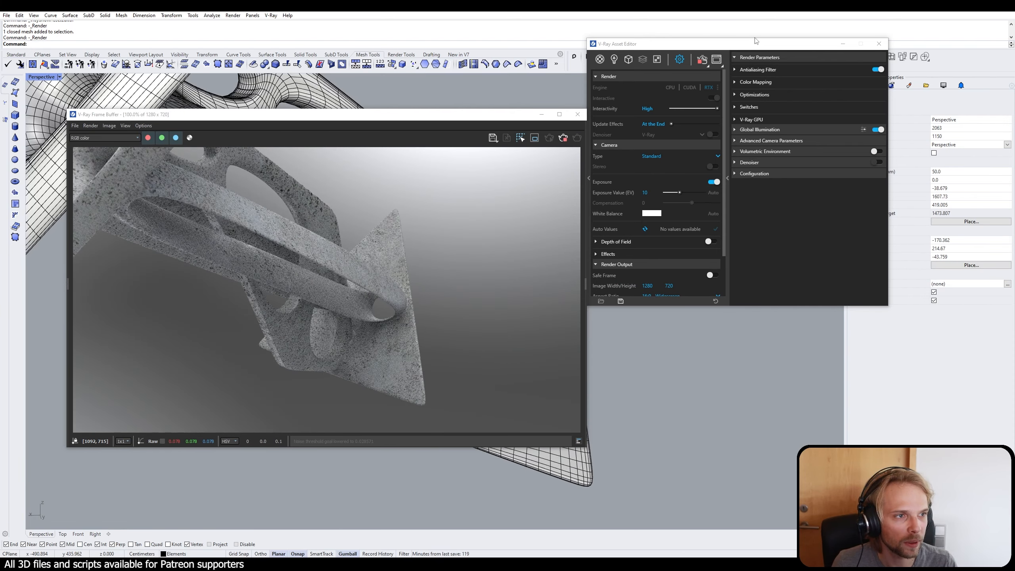
# Step: Set the Repeat U/V of the diffuse bitmap in the Concrete_Flooring_H01_2m material to 2
pyautogui.moveTo(757, 42); pyautogui.dragTo(573, 112)
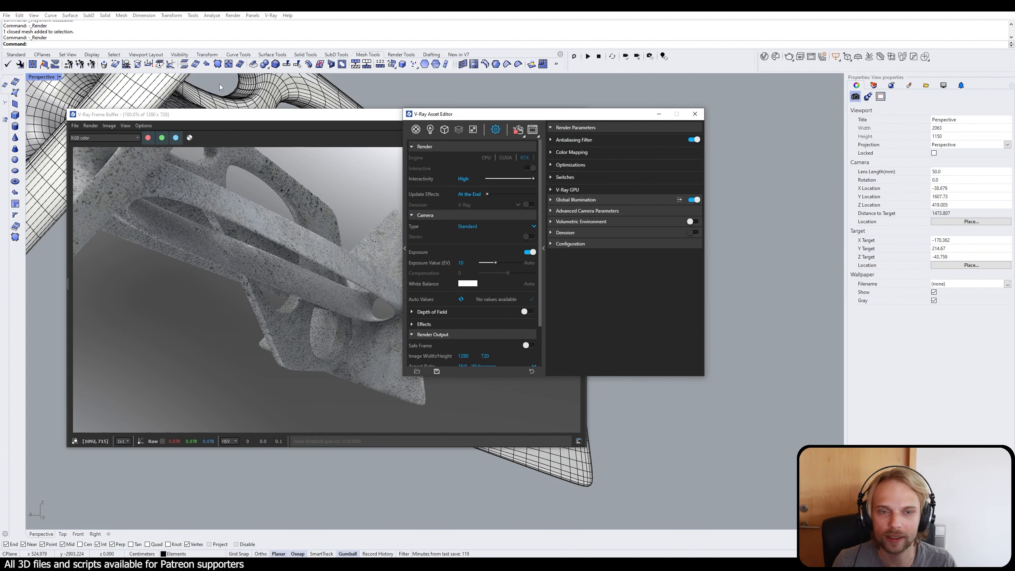
pyautogui.moveTo(416, 114); pyautogui.dragTo(539, 105)
pyautogui.click(538, 121)
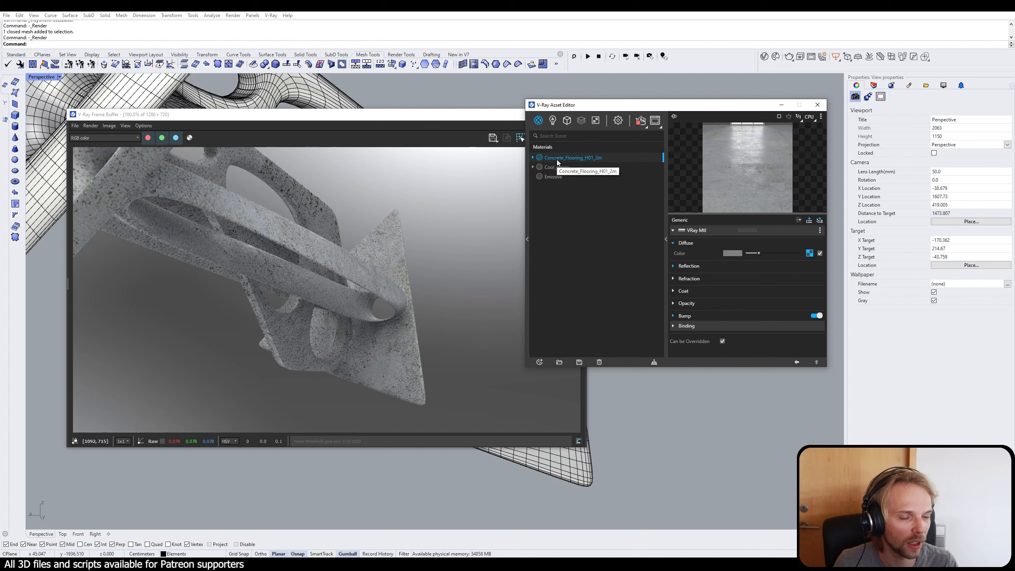
pyautogui.click(809, 253)
pyautogui.click(686, 274)
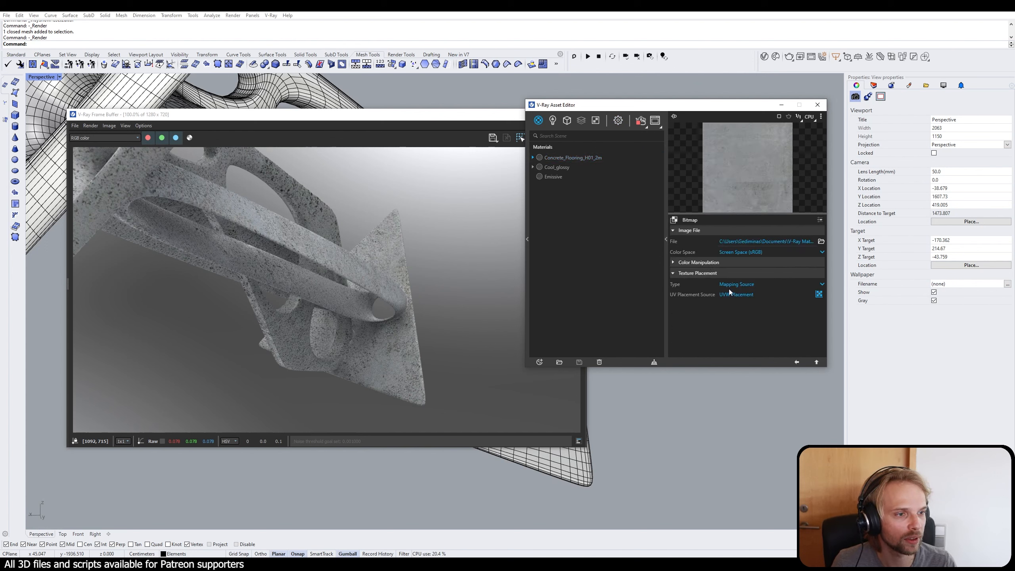
pyautogui.click(819, 294)
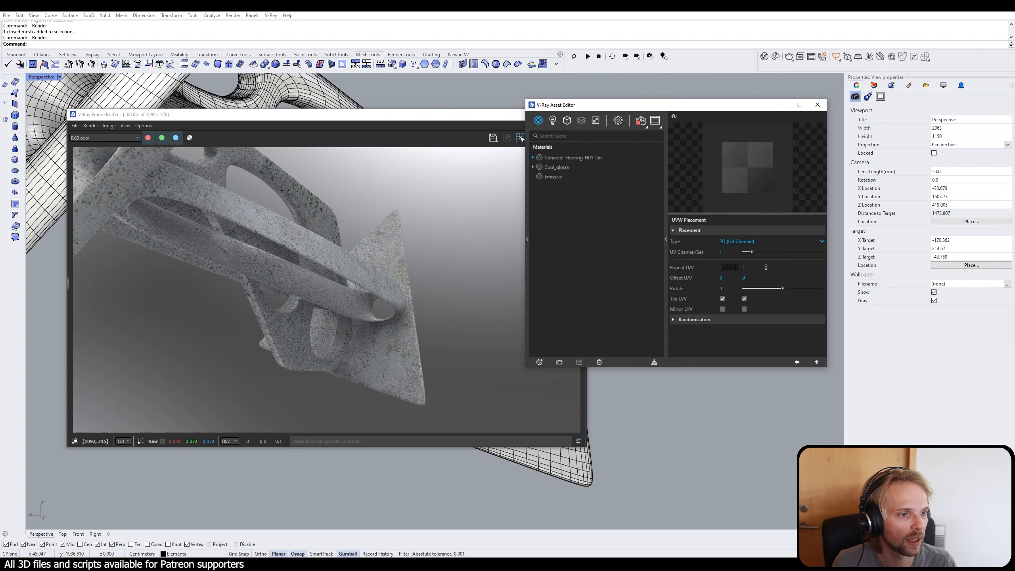
pyautogui.moveTo(736, 268); pyautogui.dragTo(696, 270)
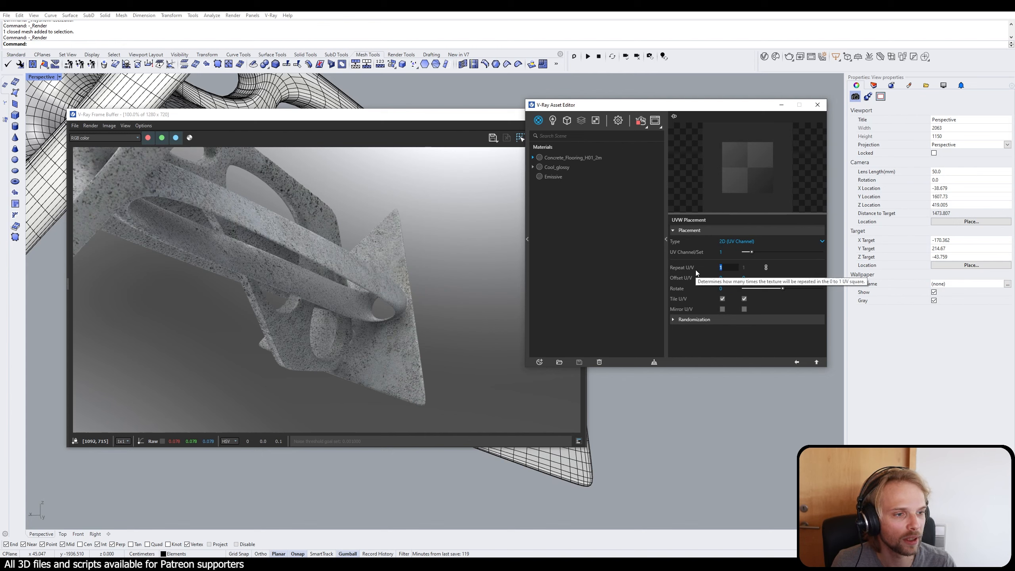
pyautogui.write('2')
pyautogui.press('Return')
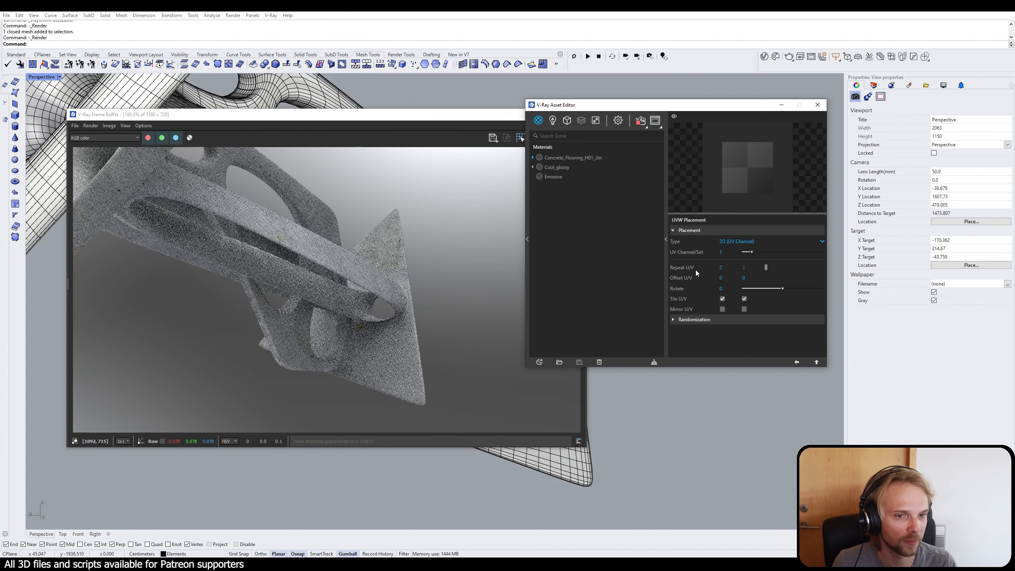
# Step: Increase the diffuse bitmap's Repeat U/V to 4 and return to the concrete material's main settings
pyautogui.moveTo(719, 270); pyautogui.dragTo(693, 265)
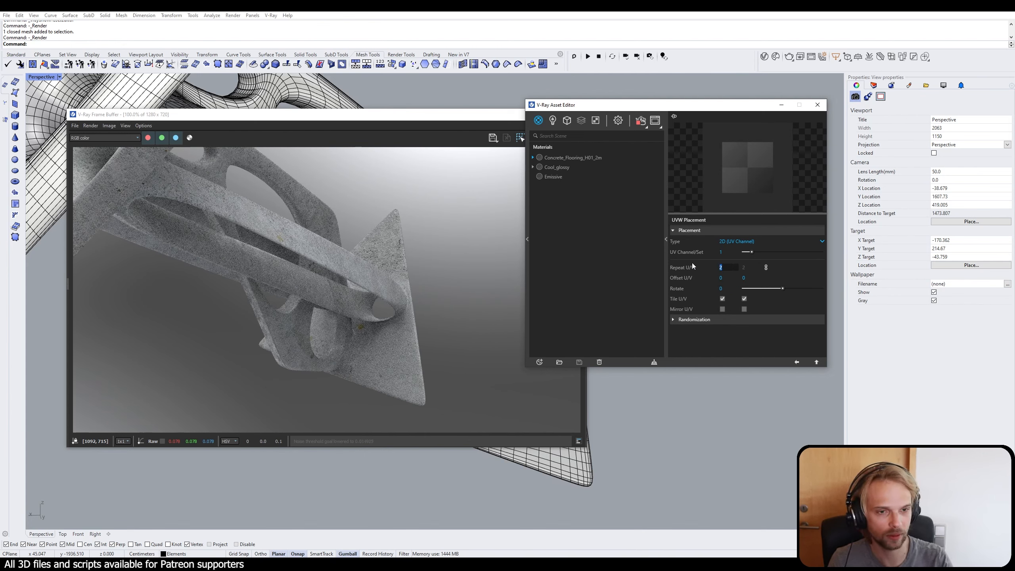
pyautogui.write('4')
pyautogui.press('Return')
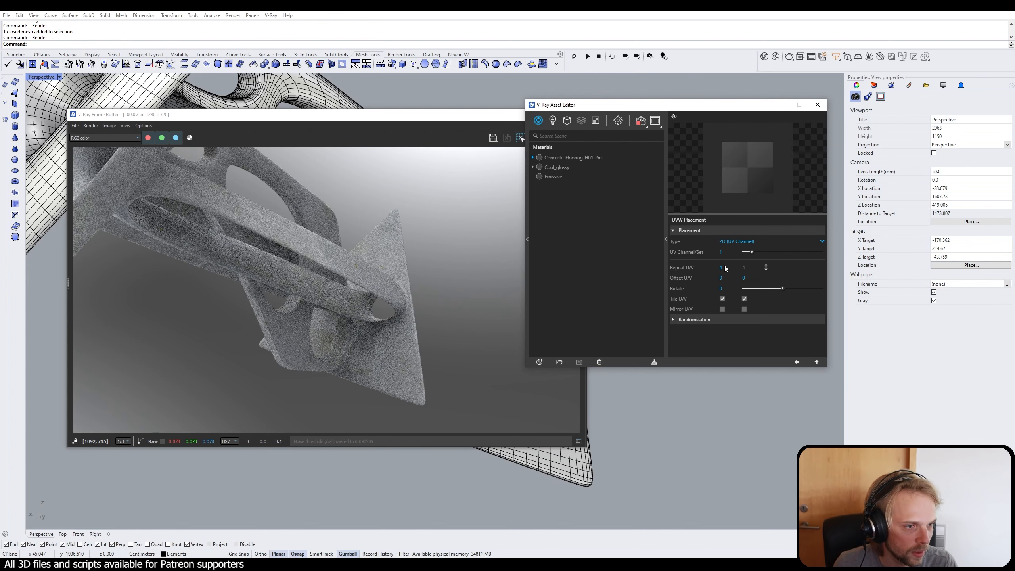
pyautogui.click(817, 362)
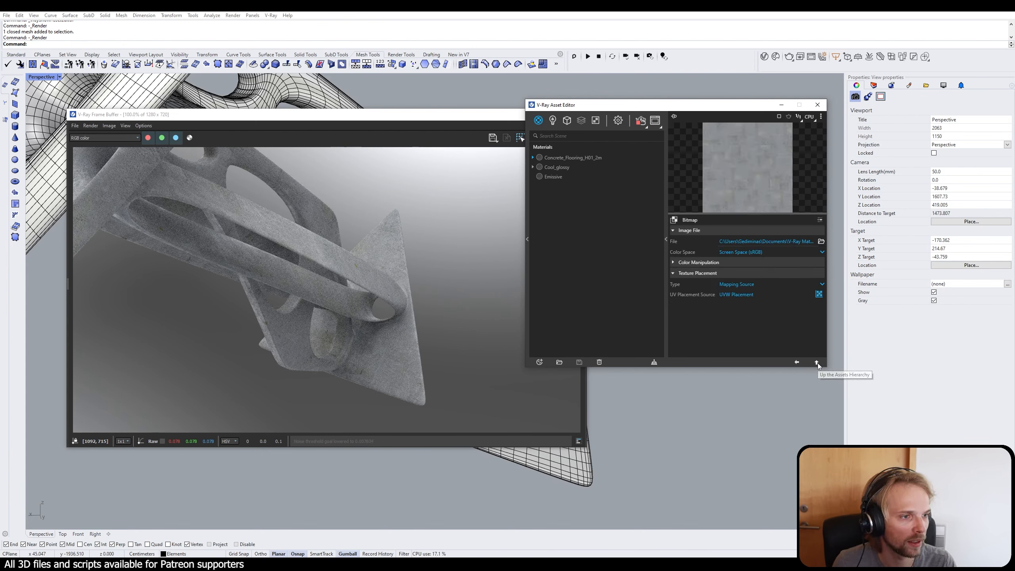
pyautogui.click(817, 362)
# Step: Set the frequency of the noise in the concrete bump mix map's top color to 0.04
pyautogui.click(678, 318)
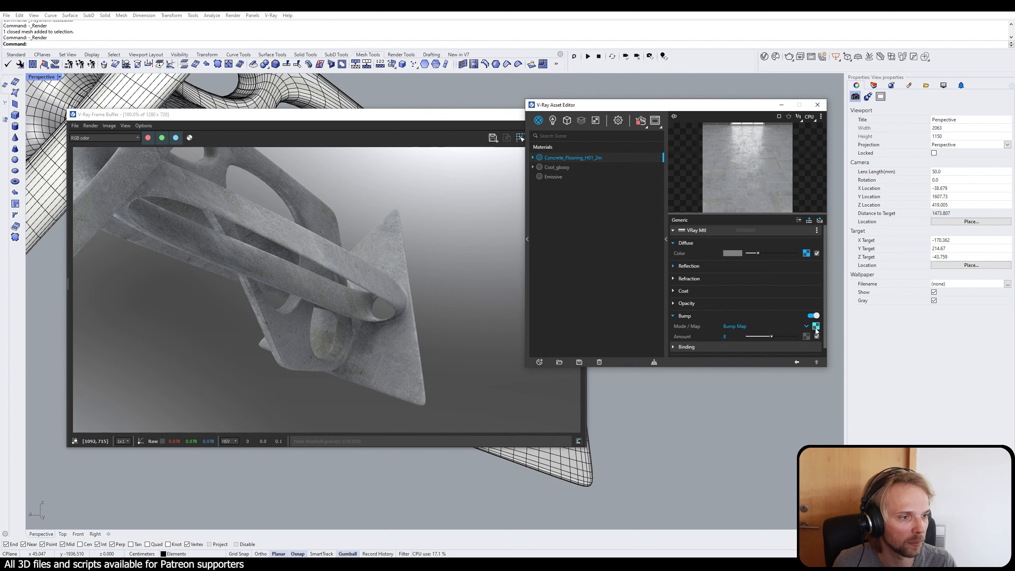
pyautogui.click(819, 327)
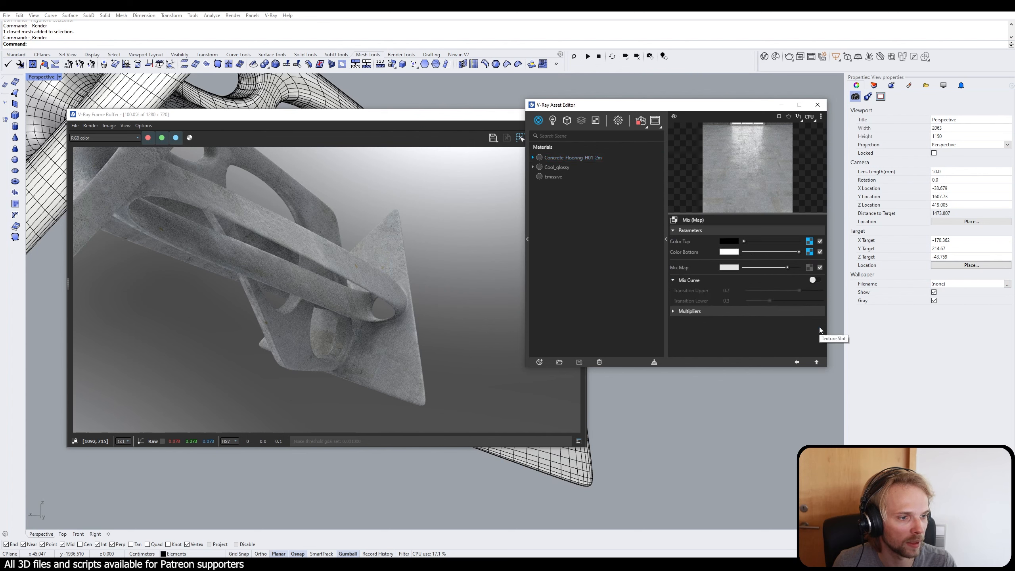
pyautogui.click(812, 242)
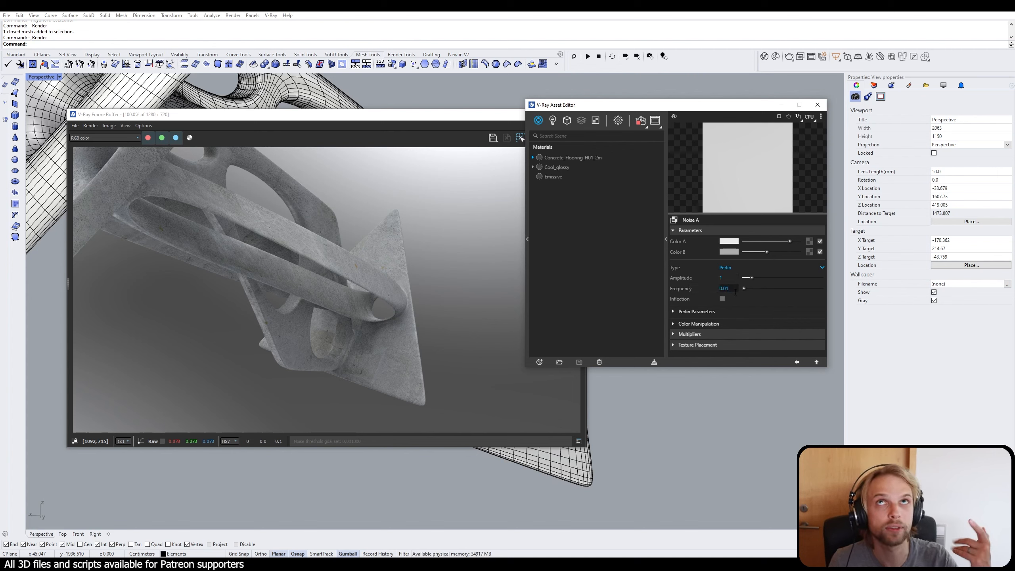
pyautogui.press('BackSpace')
pyautogui.write('4')
pyautogui.press('Return')
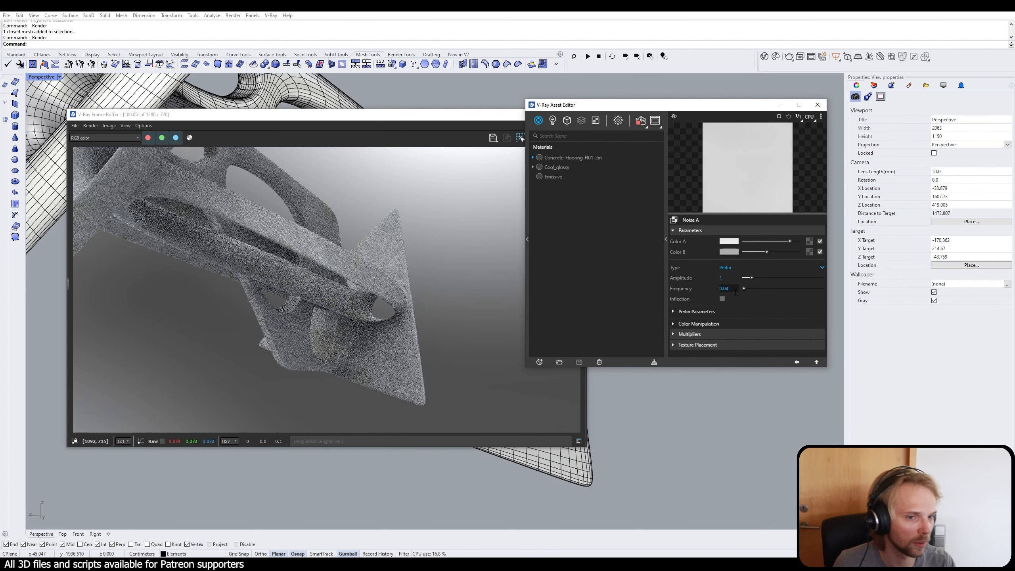
pyautogui.click(816, 362)
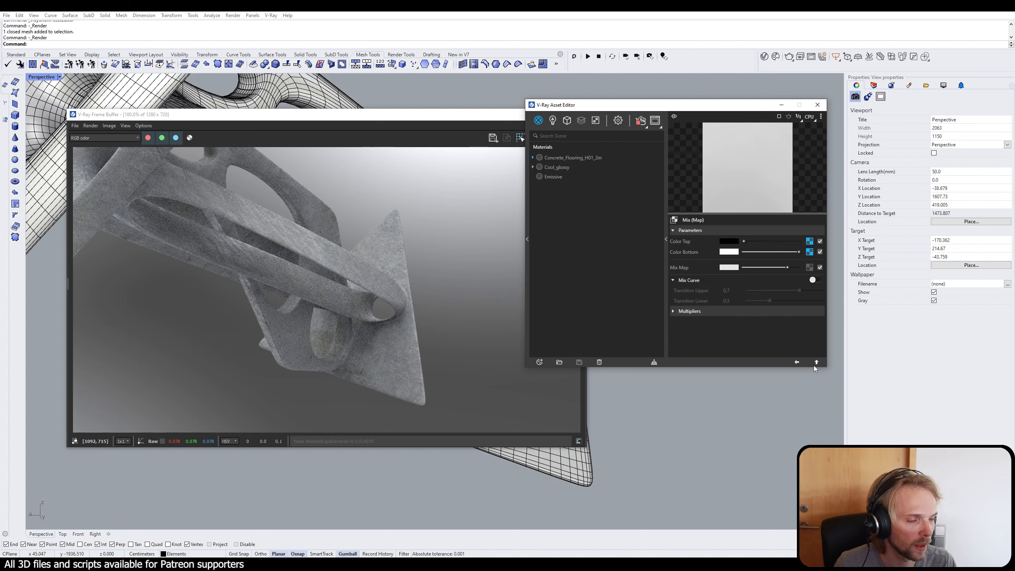
# Step: Check the UVW placement repeat of the bitmap in the bump mix map's bottom color
pyautogui.click(810, 252)
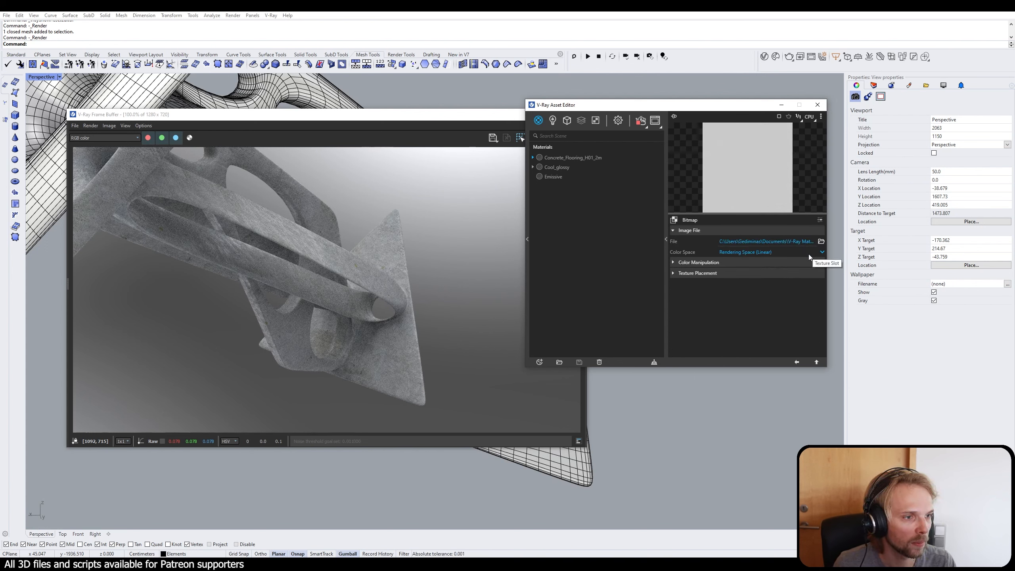
pyautogui.click(679, 263)
pyautogui.click(679, 263)
pyautogui.click(687, 276)
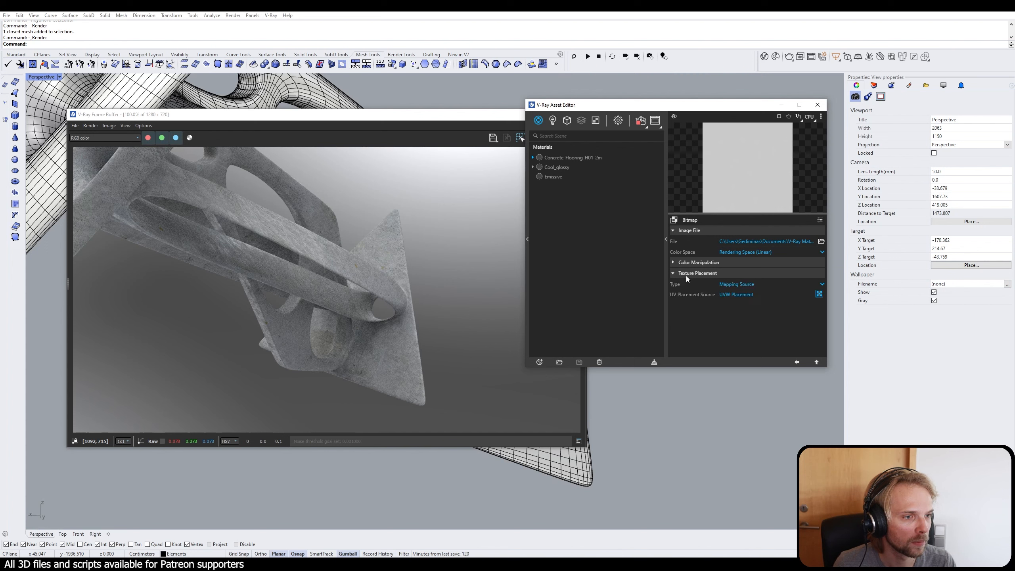
pyautogui.click(819, 294)
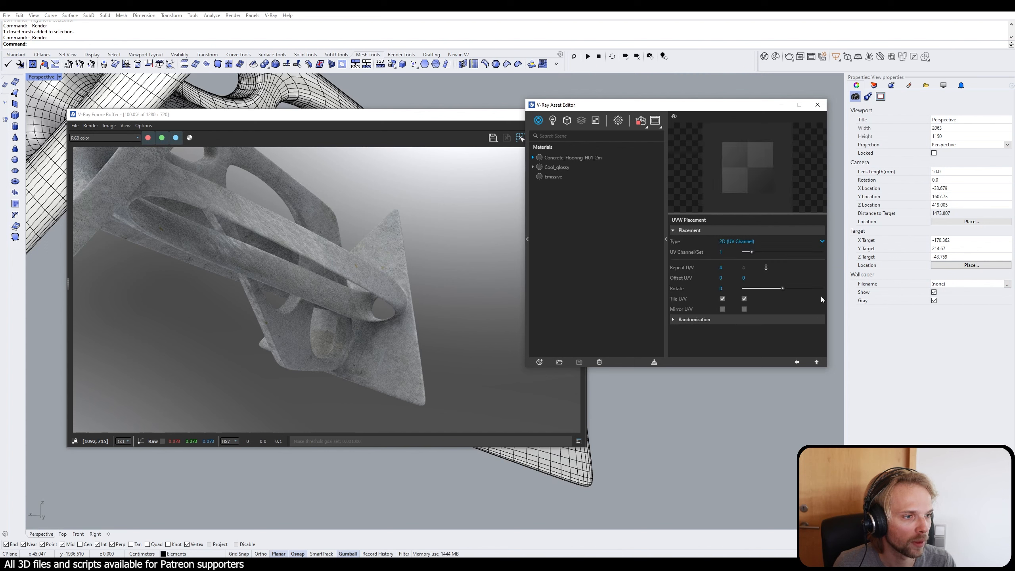
pyautogui.click(817, 362)
pyautogui.click(817, 362)
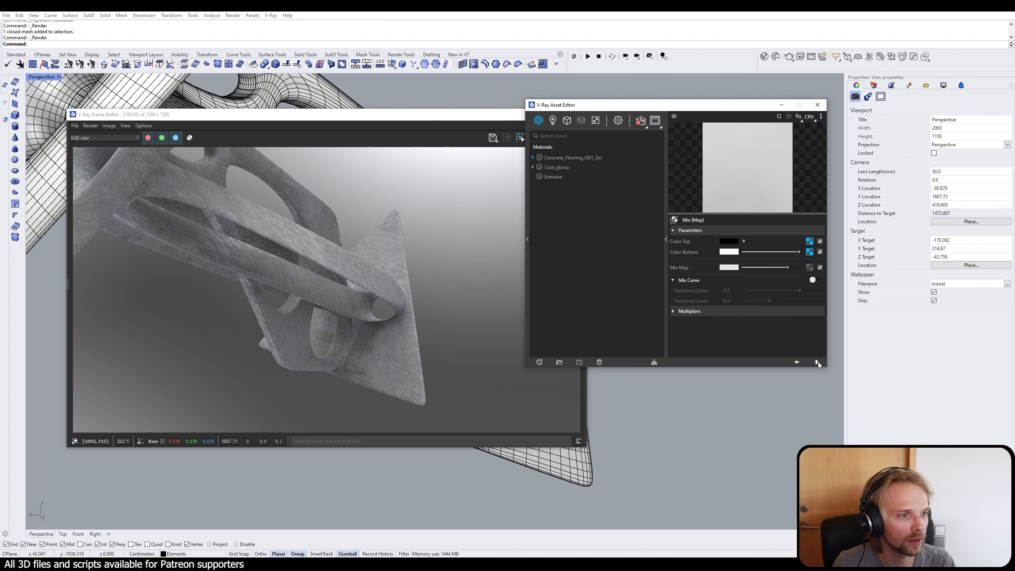
pyautogui.click(818, 362)
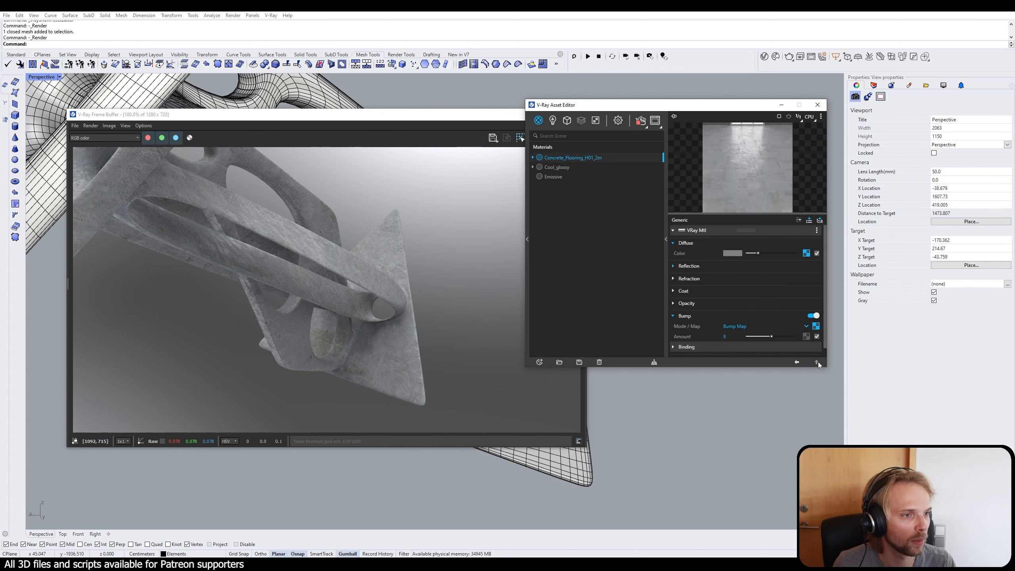
# Step: Check the UVW placement repeat of the bitmaps behind the concrete's reflection color and reflection glossiness
pyautogui.click(684, 266)
pyautogui.click(807, 276)
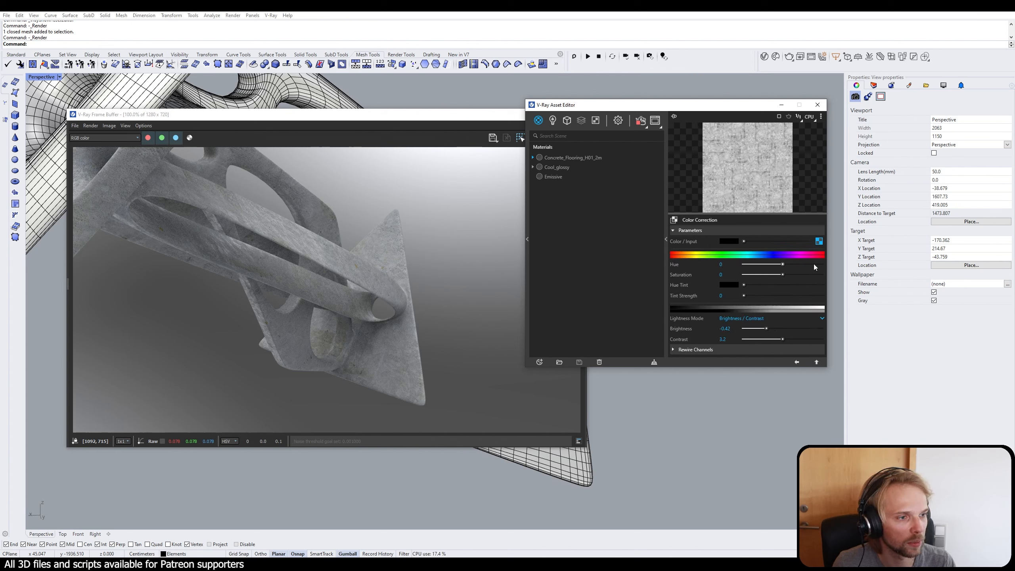
pyautogui.click(819, 241)
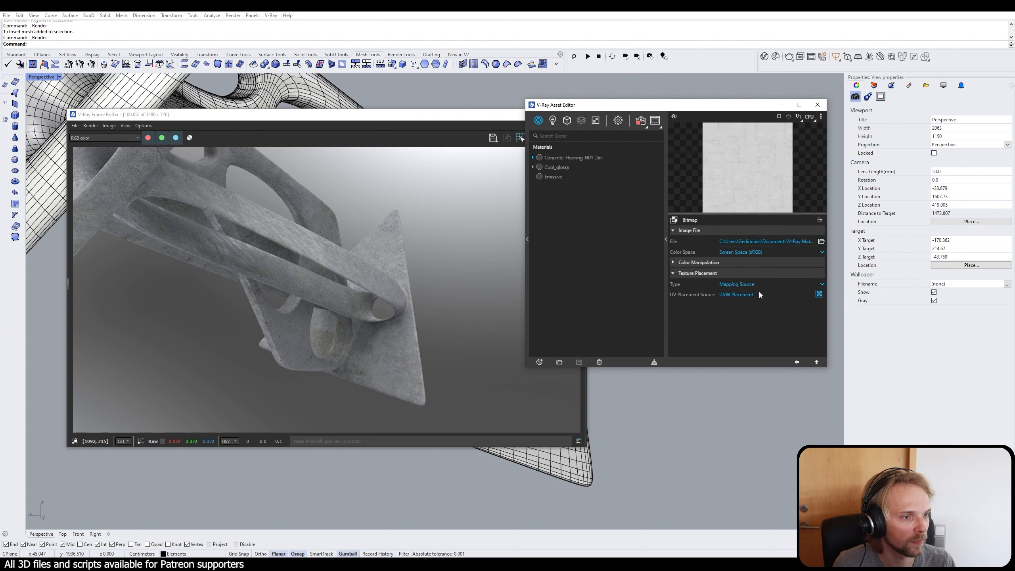
pyautogui.click(819, 294)
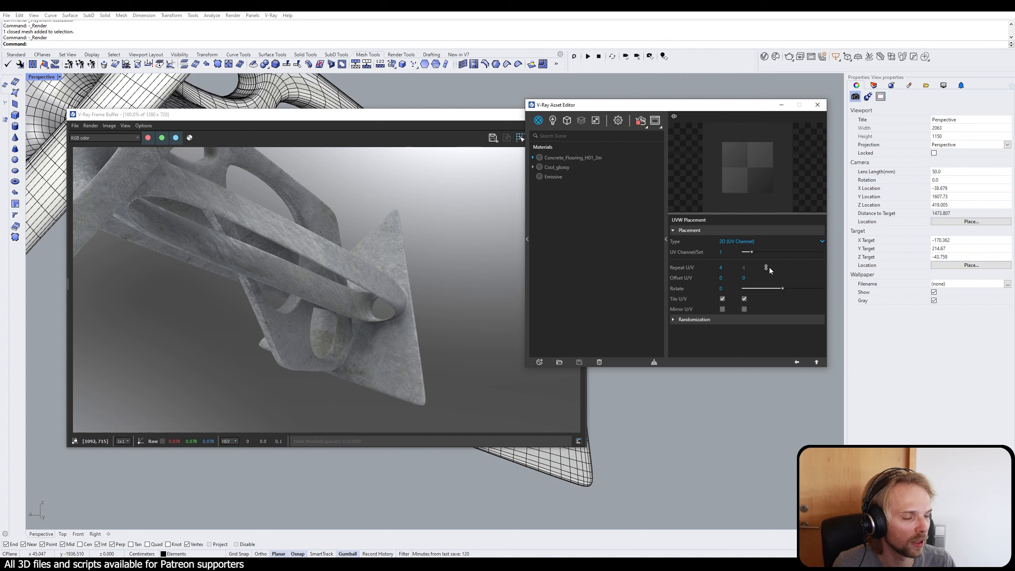
pyautogui.click(817, 363)
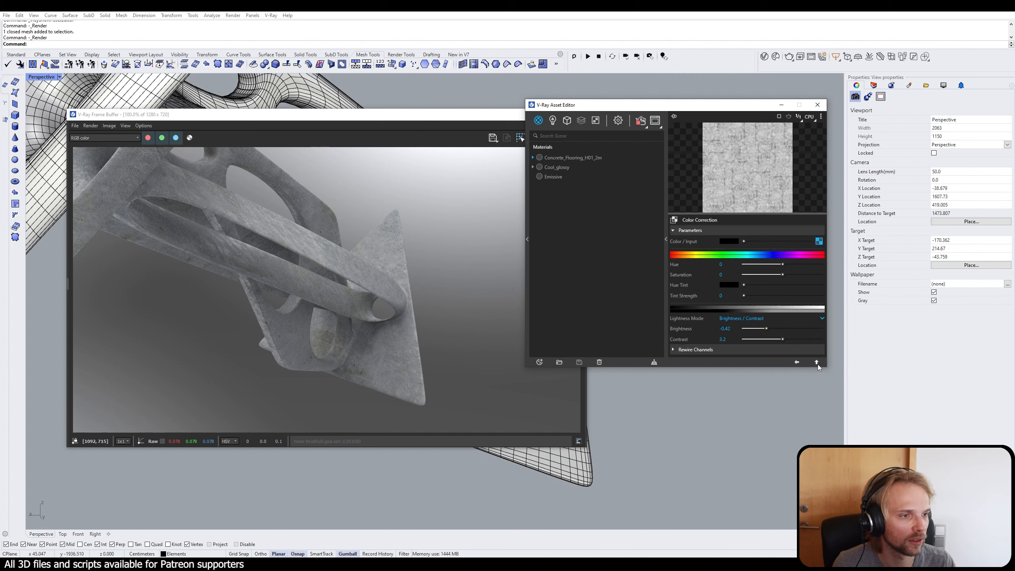
pyautogui.click(817, 362)
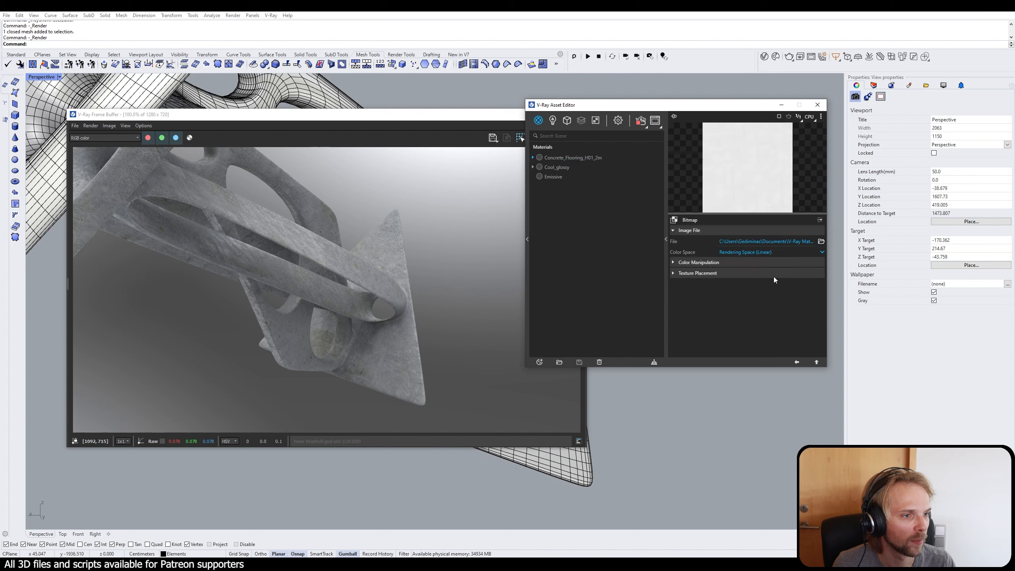
pyautogui.click(689, 273)
pyautogui.click(818, 294)
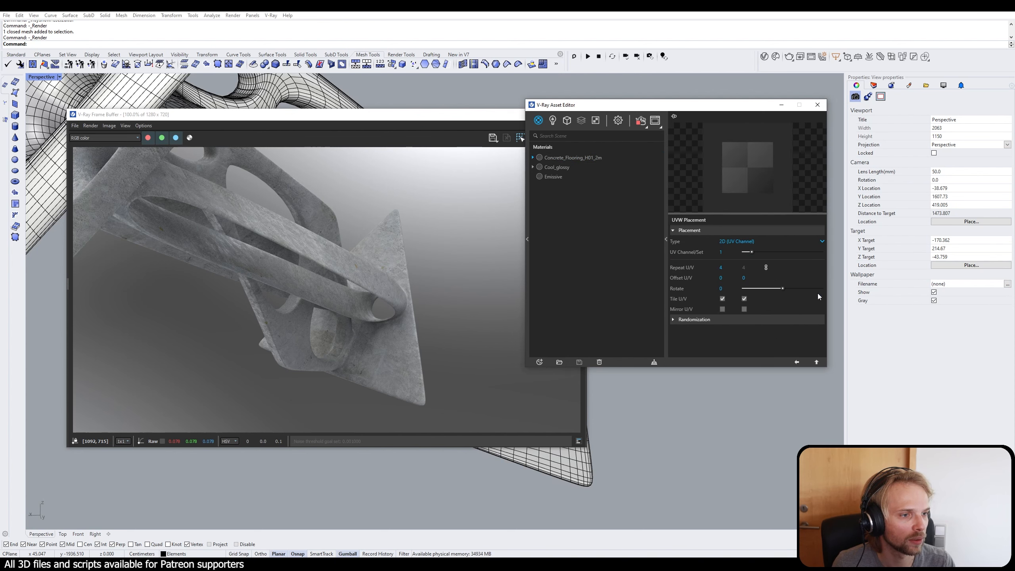
pyautogui.click(816, 362)
pyautogui.click(817, 362)
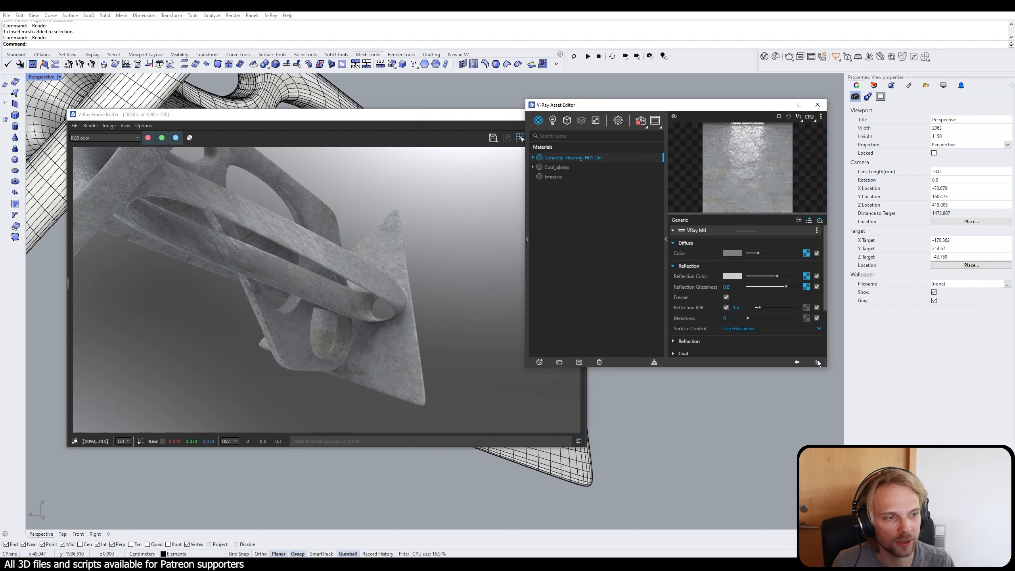
# Step: Close the material settings and examine the retiled concrete from another side of the mesh in the interactive render
pyautogui.click(818, 105)
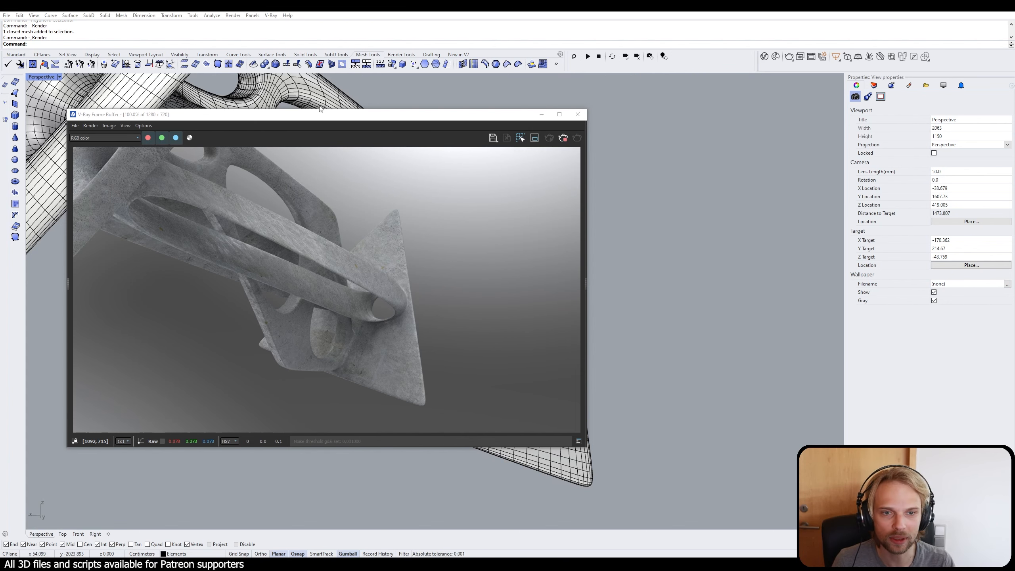
pyautogui.moveTo(323, 114); pyautogui.dragTo(515, 70)
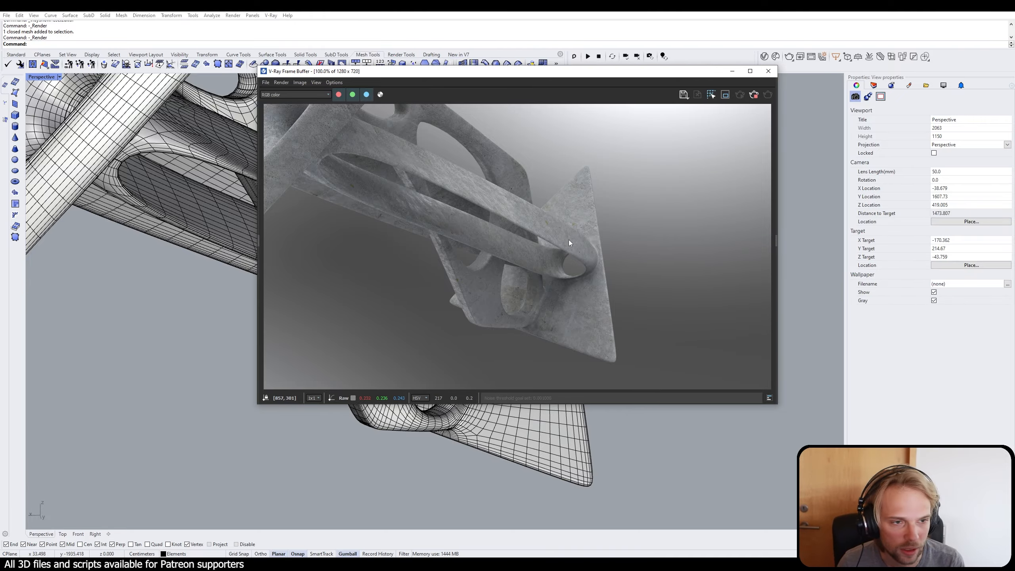
pyautogui.keyDown('shift'); pyautogui.moveTo(171, 242); pyautogui.dragTo(115, 258, button='right'); pyautogui.keyUp('shift')
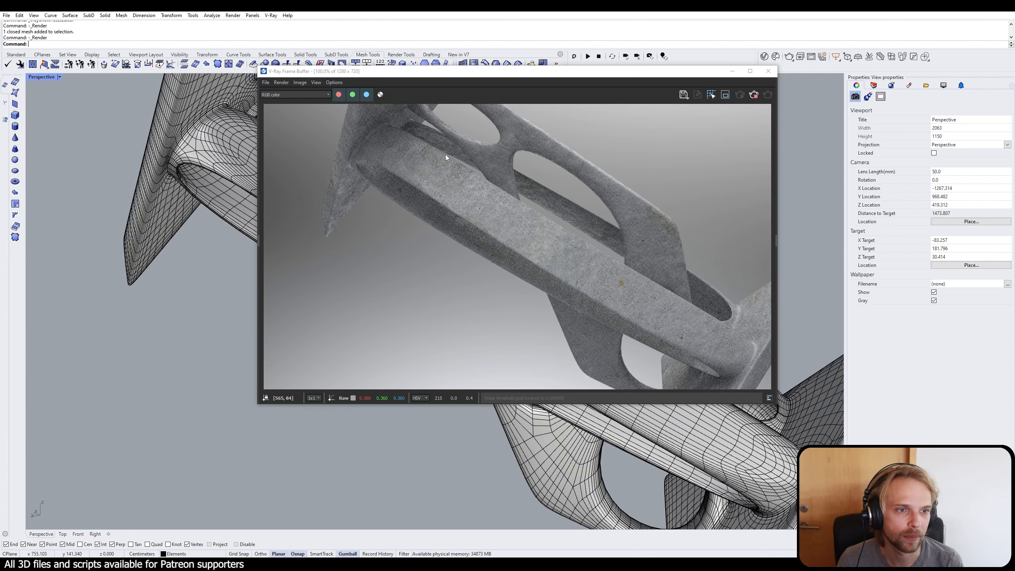
pyautogui.moveTo(449, 78); pyautogui.dragTo(242, 94)
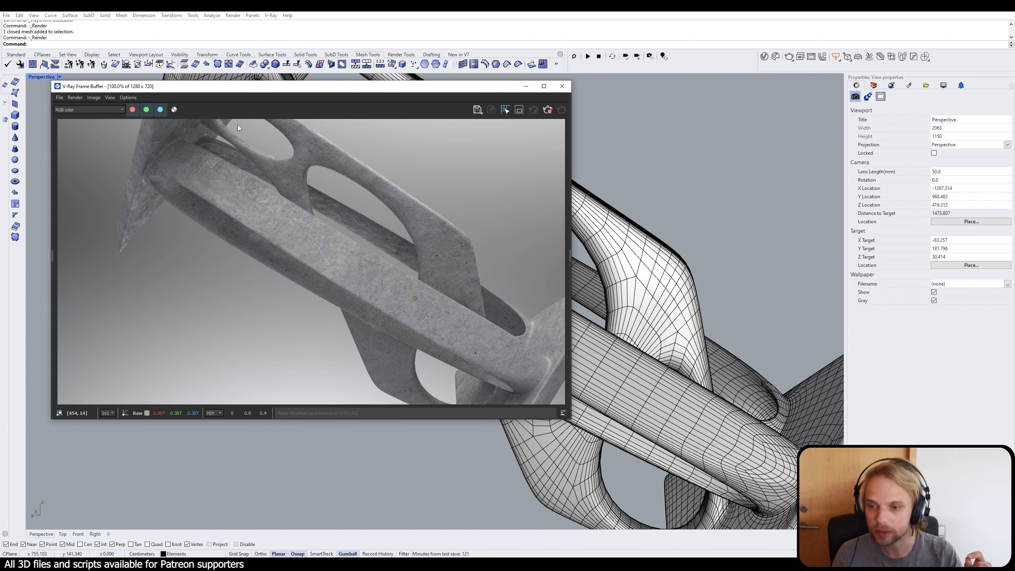
# Step: Select the mesh and apply the Emissive material to it
pyautogui.click(764, 56)
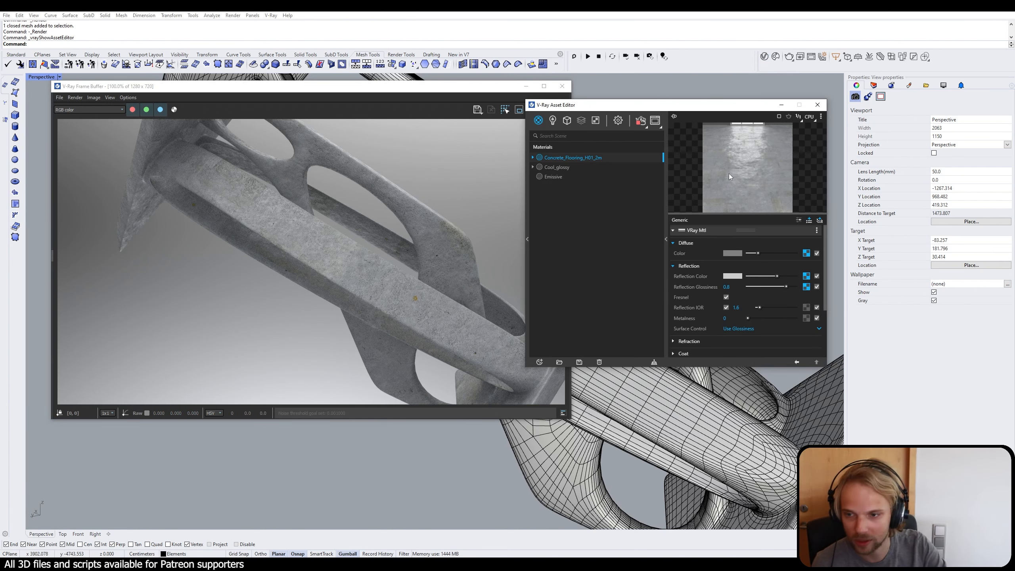
pyautogui.click(557, 167)
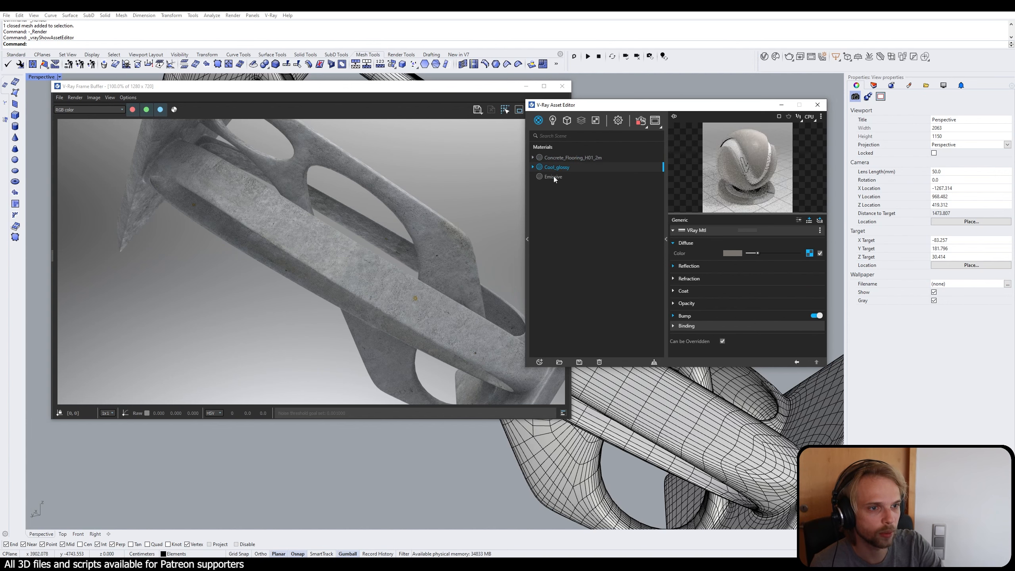
pyautogui.click(554, 177)
pyautogui.click(643, 412)
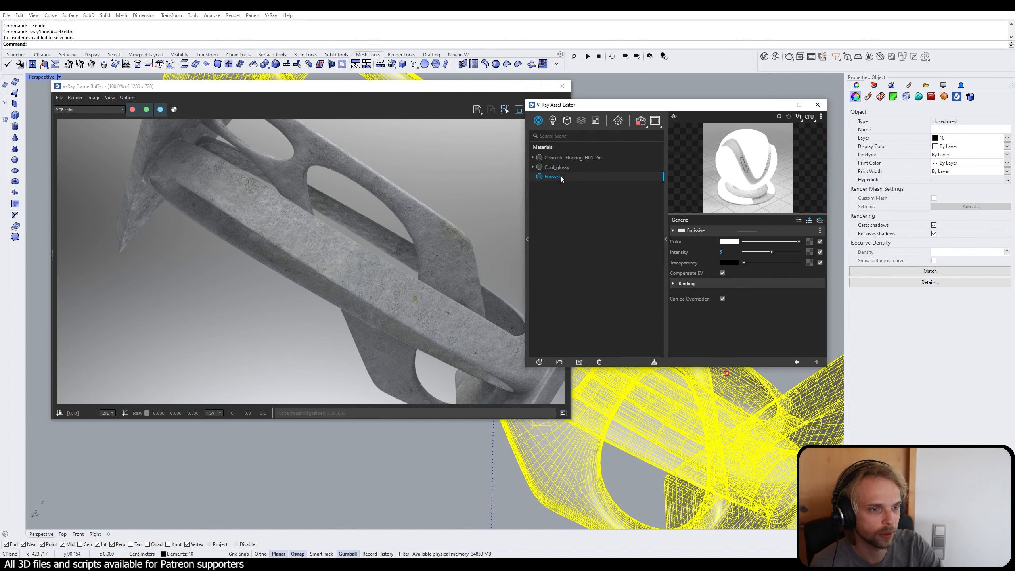
pyautogui.rightClick(561, 177)
pyautogui.click(580, 194)
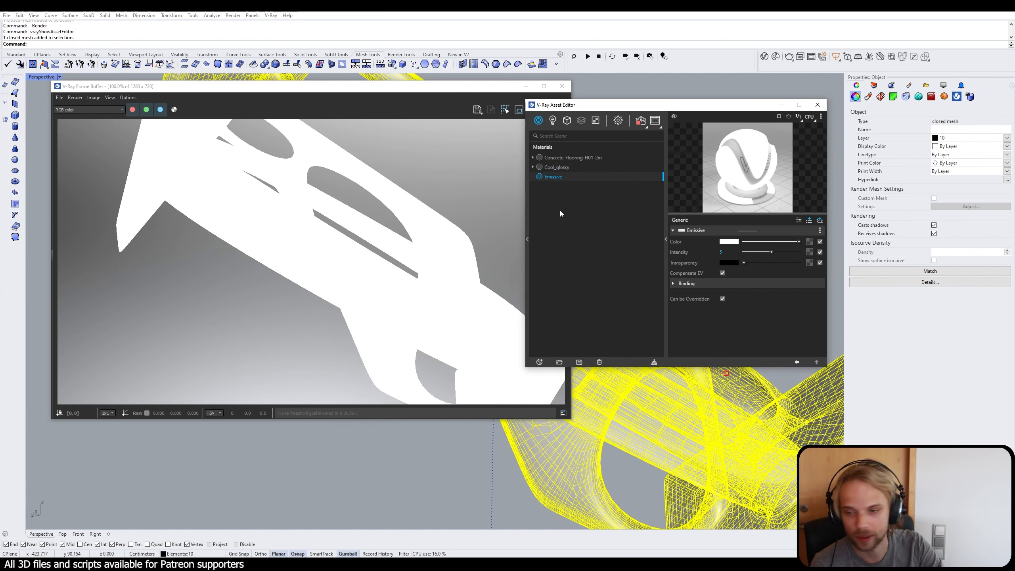
# Step: Apply the Concrete_Flooring_H01_2m material to the selected mesh again
pyautogui.click(551, 157)
pyautogui.rightClick(552, 157)
pyautogui.click(567, 176)
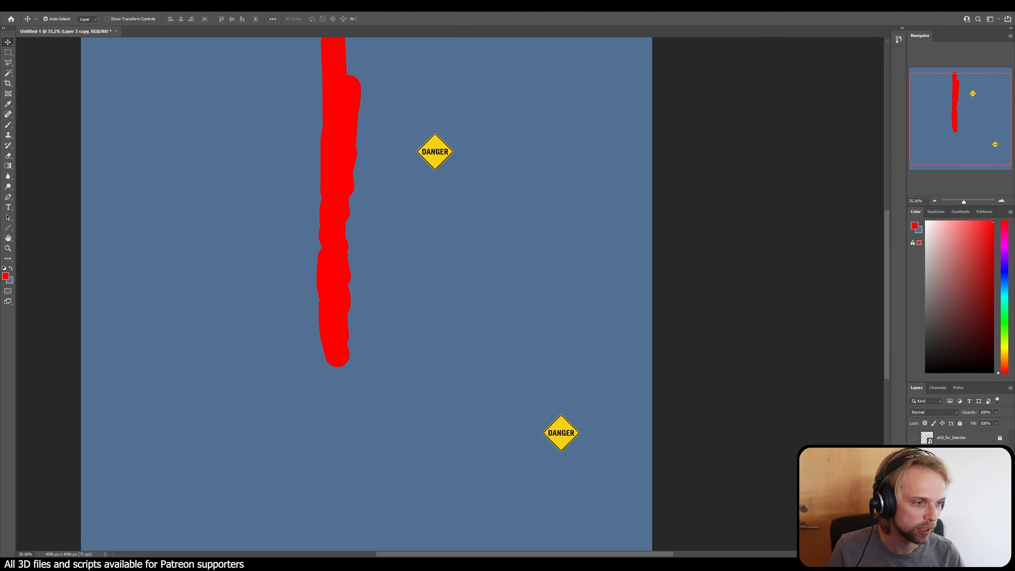
# Step: In Photoshop, hide the two danger sign layers and show the UV layout layer
pyautogui.press('Delete')
pyautogui.press('Delete')
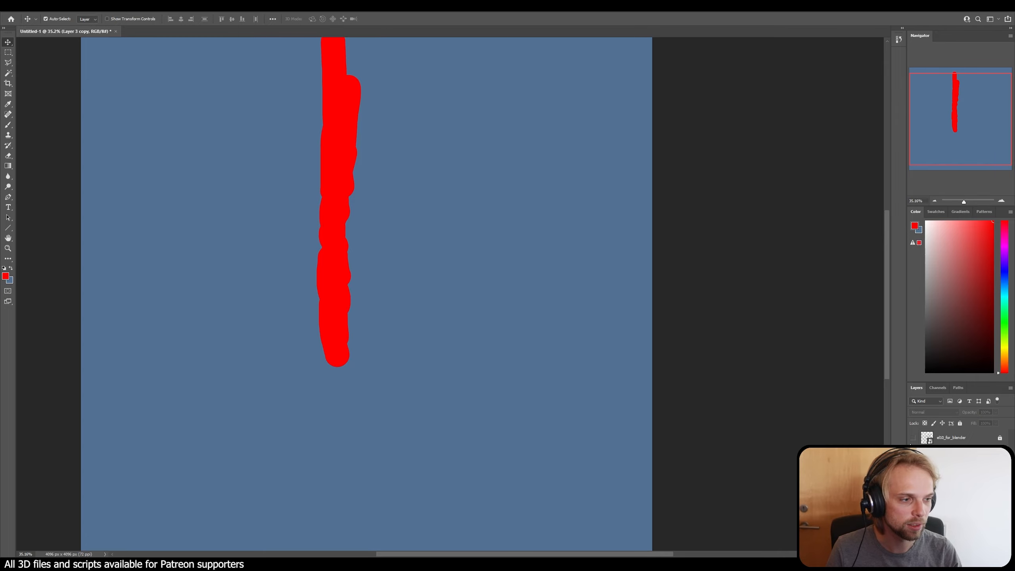
pyautogui.click(914, 438)
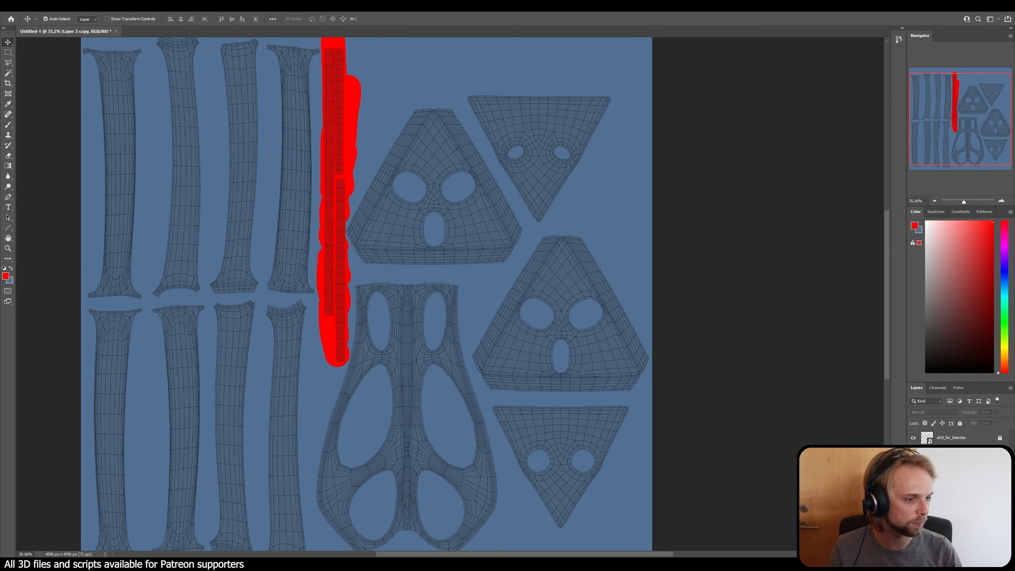
# Step: Delete the danger sign layer Layer 3 and the red brush stroke layer Layer 2
pyautogui.click(945, 496)
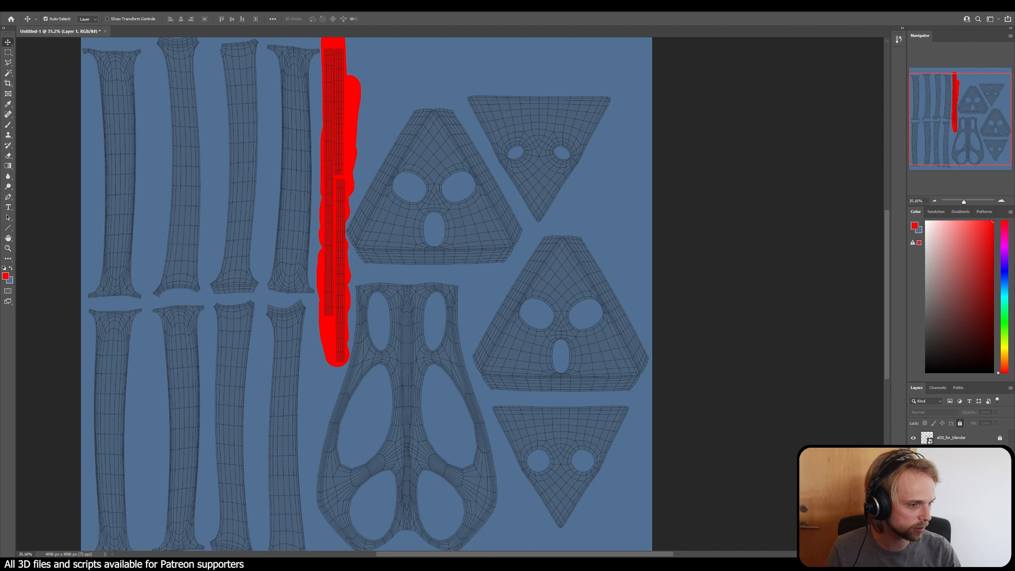
pyautogui.click(1007, 554)
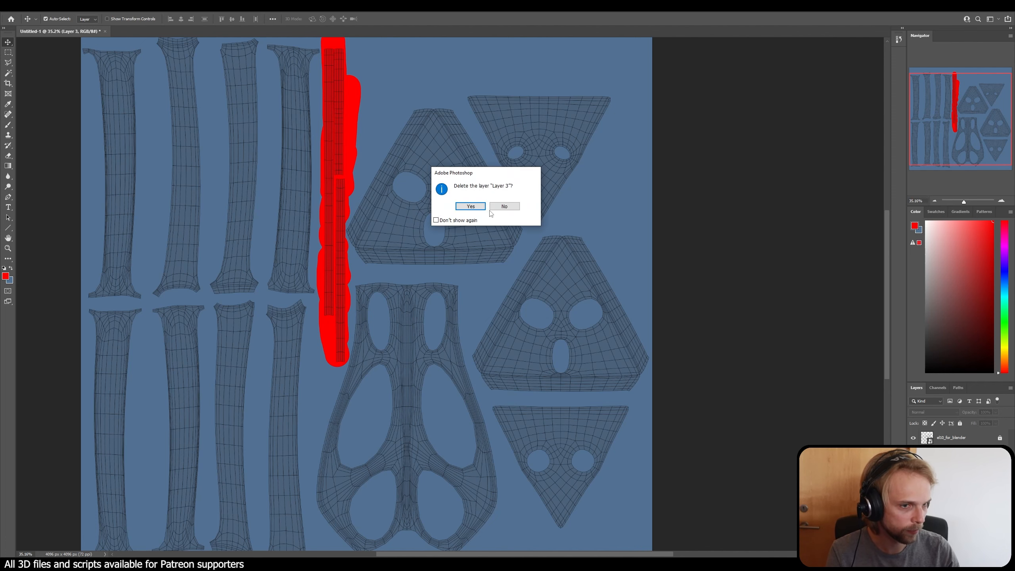
pyautogui.click(473, 208)
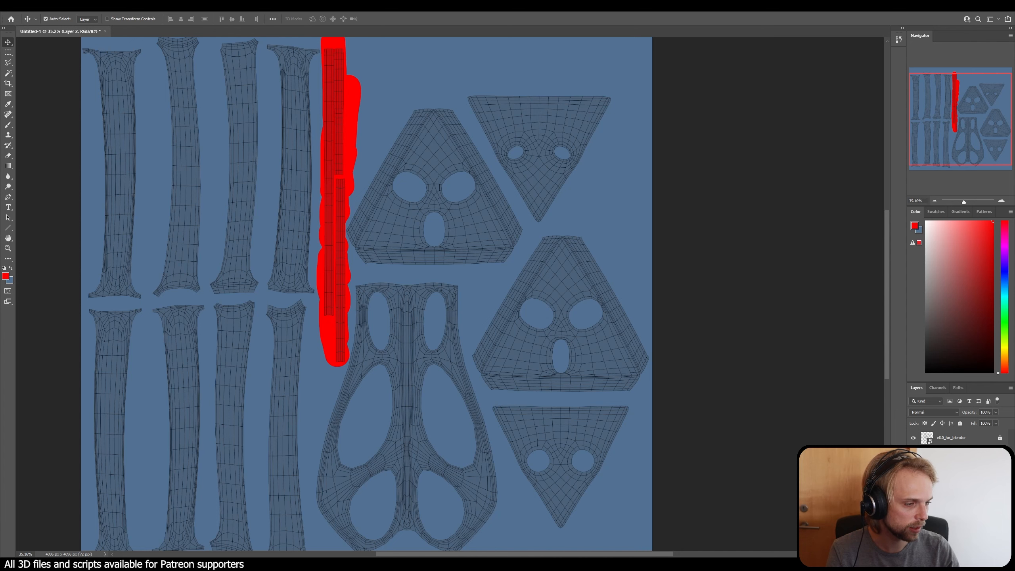
pyautogui.click(1006, 554)
pyautogui.click(472, 207)
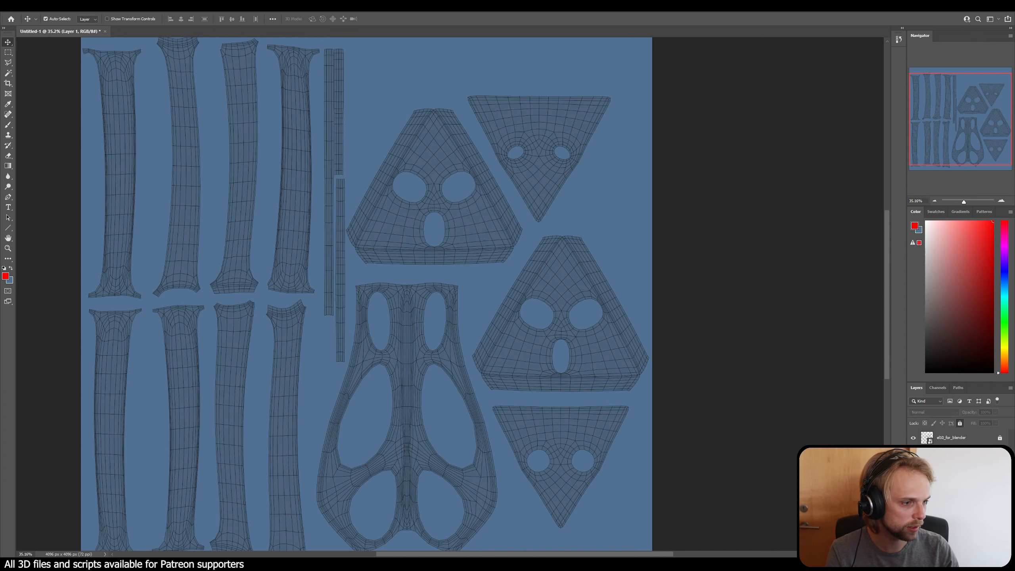
# Step: Show the hidden copy of the danger sign layer and delete it along with the blue fill layer
pyautogui.click(913, 453)
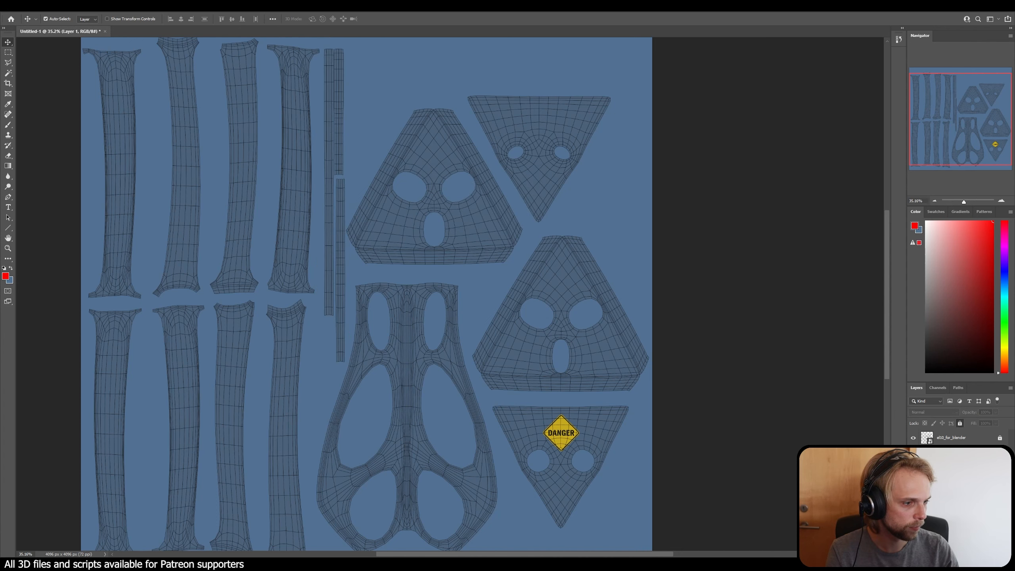
pyautogui.click(952, 453)
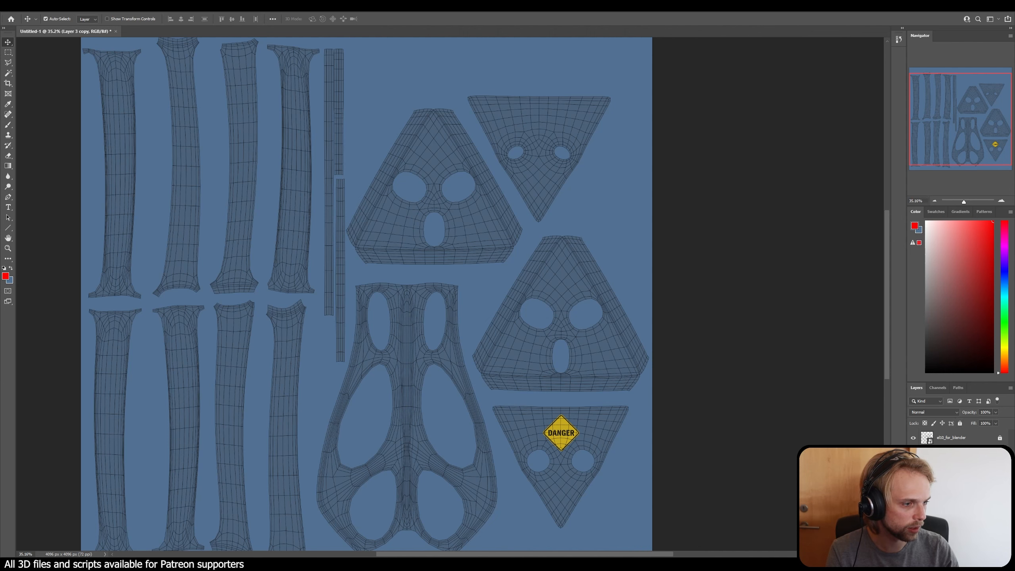
pyautogui.keyDown('shift'); pyautogui.click(952, 467); pyautogui.keyUp('shift')
pyautogui.press('Delete')
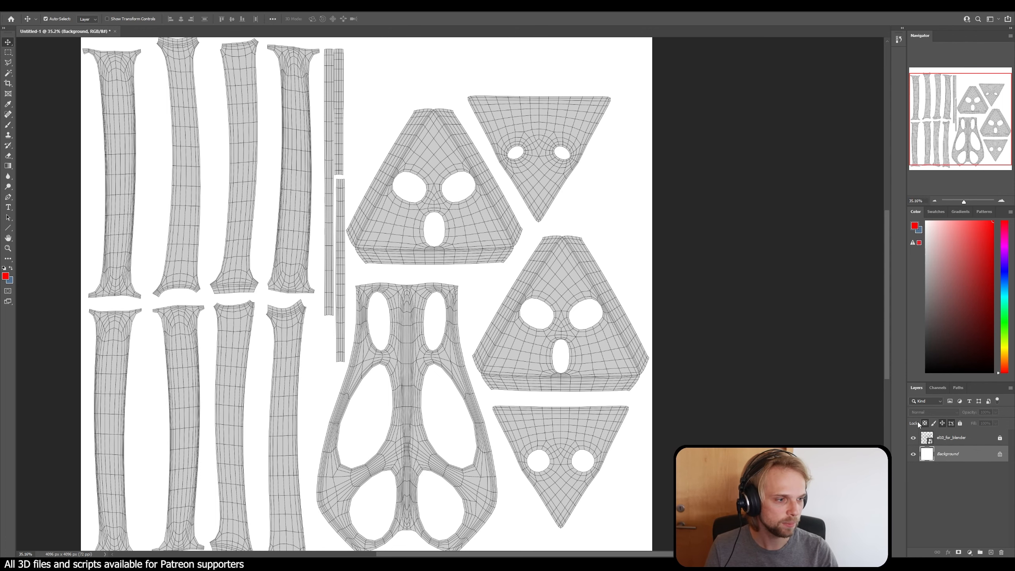
# Step: Add a new empty layer above the background and invert the white background layer to black
pyautogui.click(993, 553)
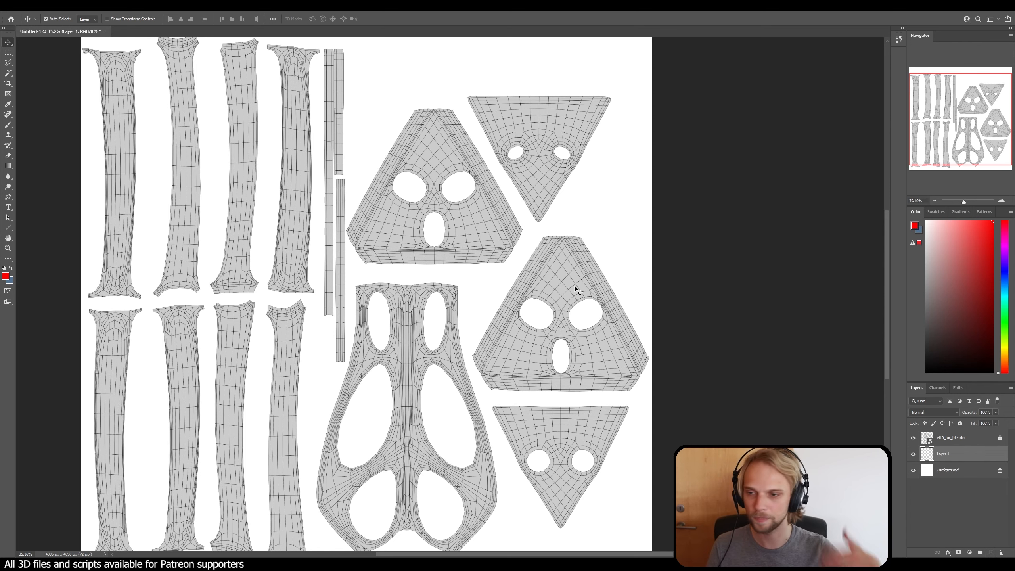
pyautogui.click(968, 472)
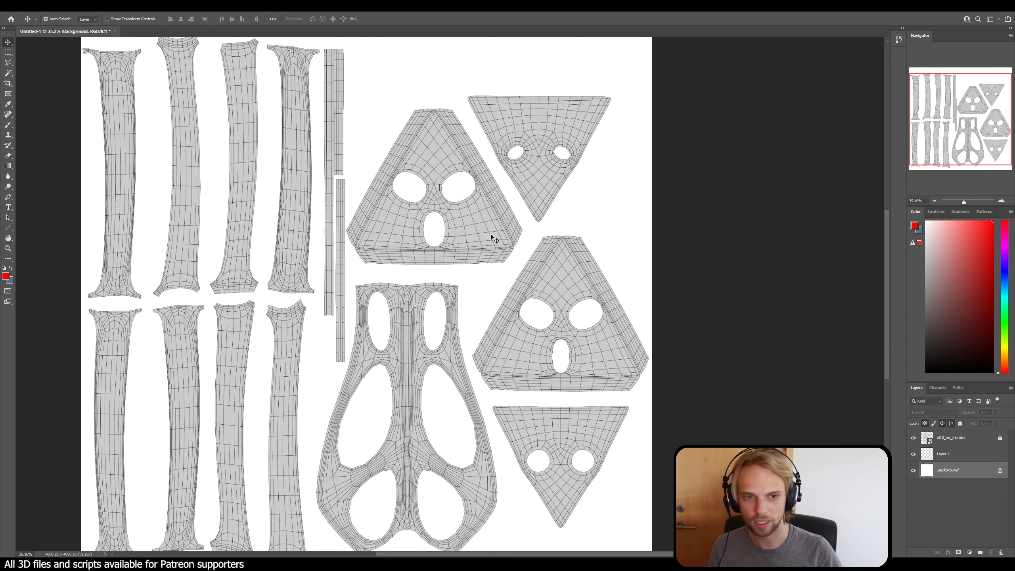
pyautogui.scroll(-3, 487, 241)
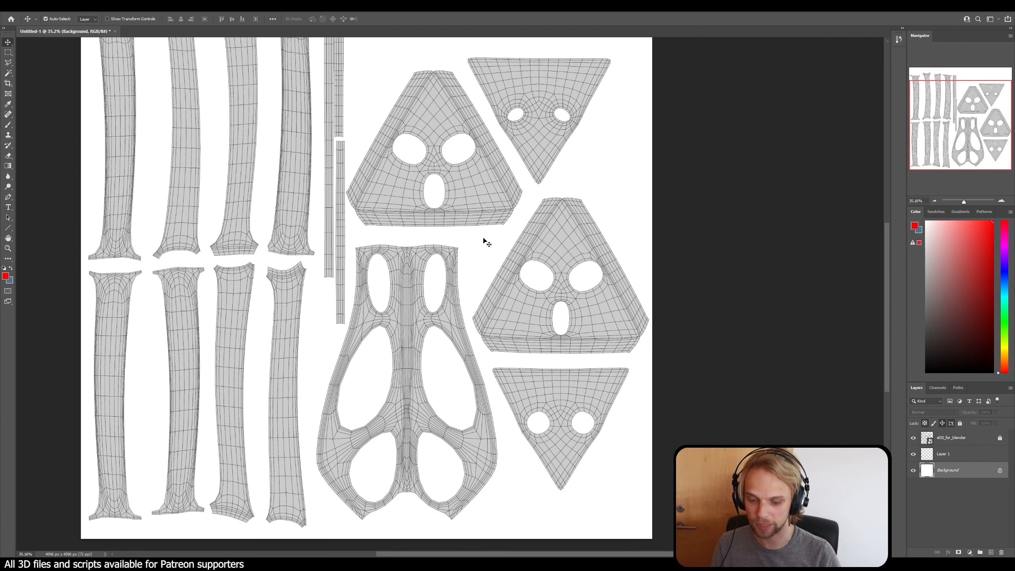
pyautogui.hotkey('ctrl', 'i')
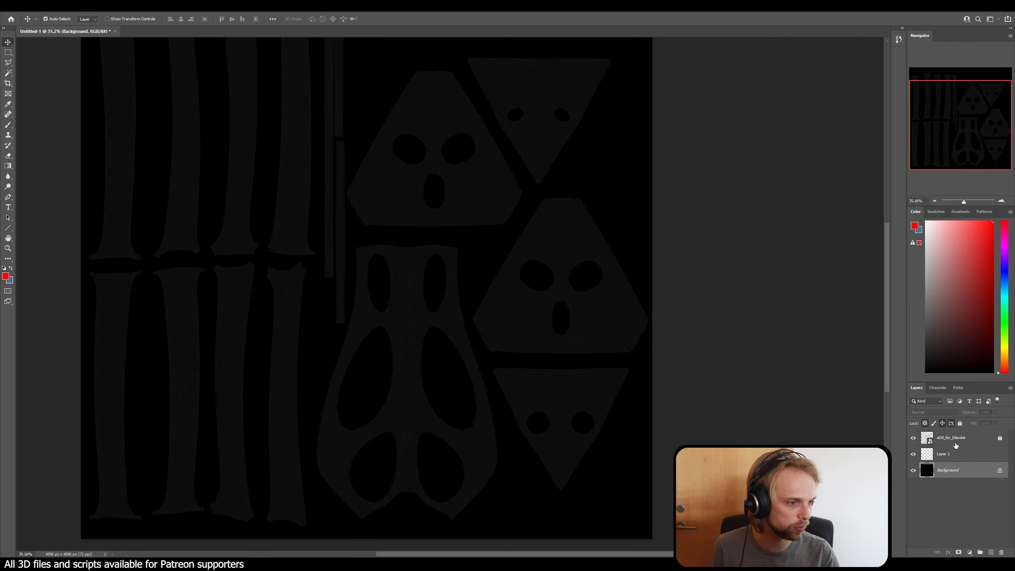
# Step: Set the UV layout layer's blending mode to Screen and preview other blending modes against the black background
pyautogui.click(956, 441)
pyautogui.click(933, 412)
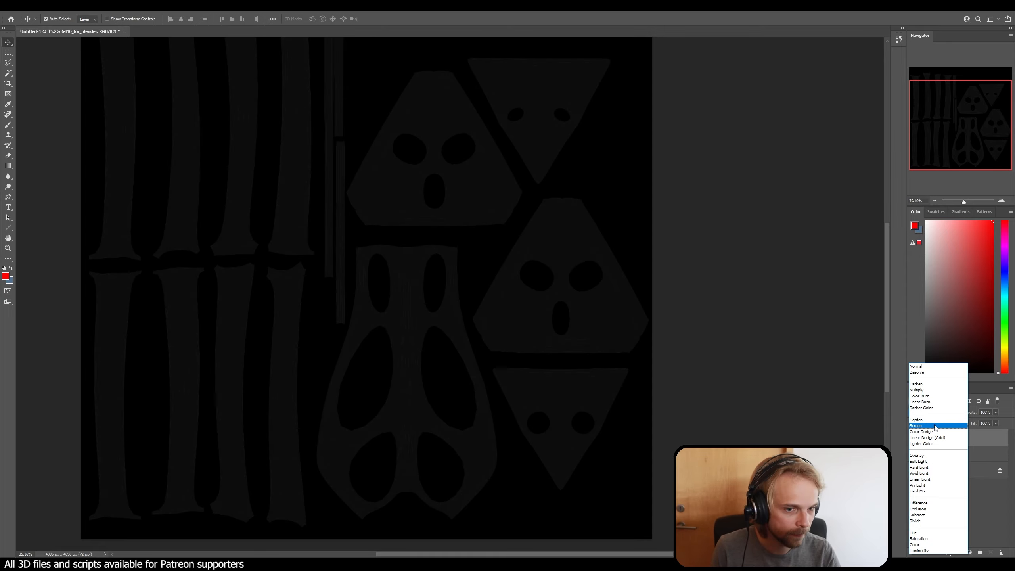
pyautogui.click(935, 425)
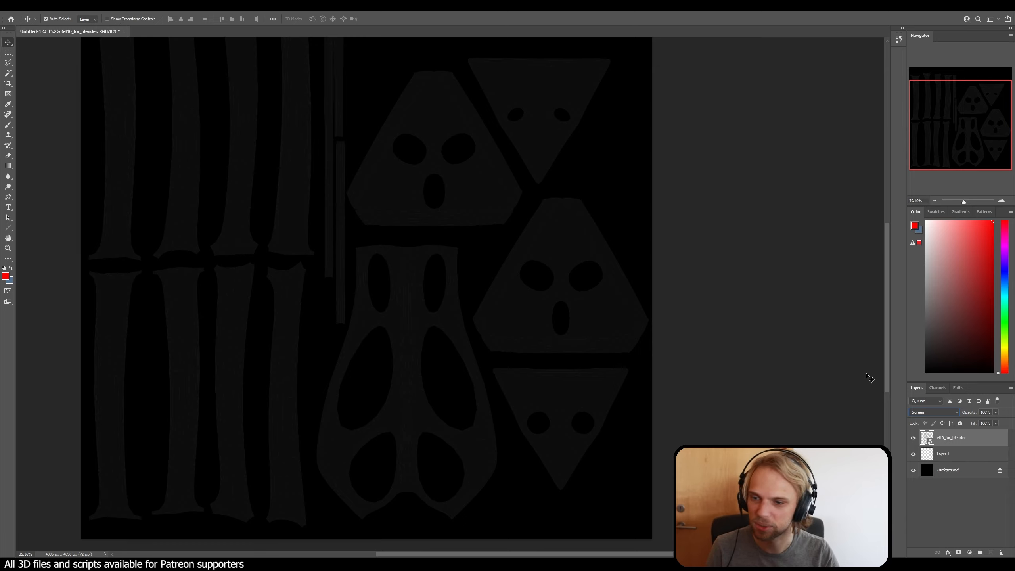
pyautogui.click(957, 413)
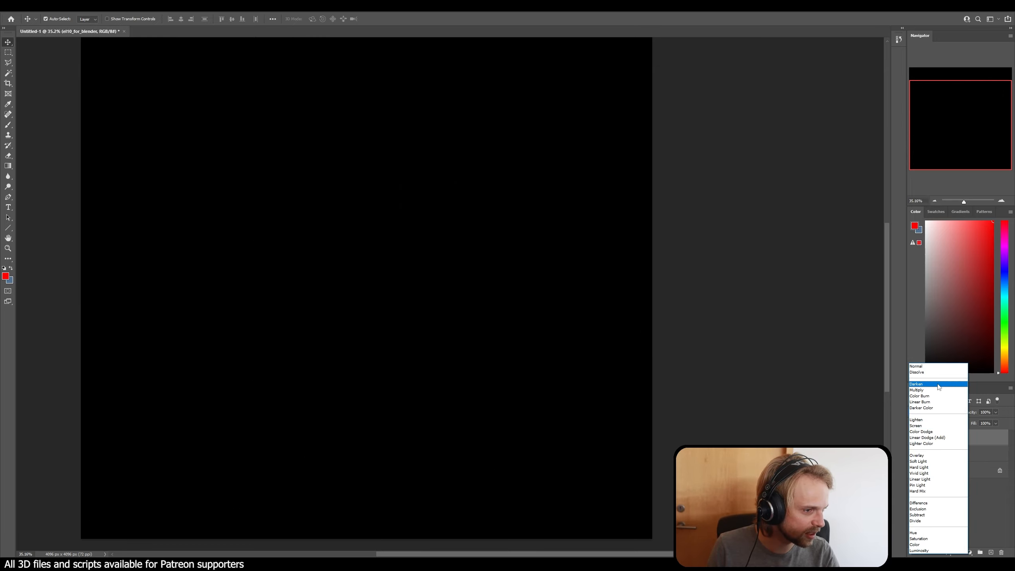
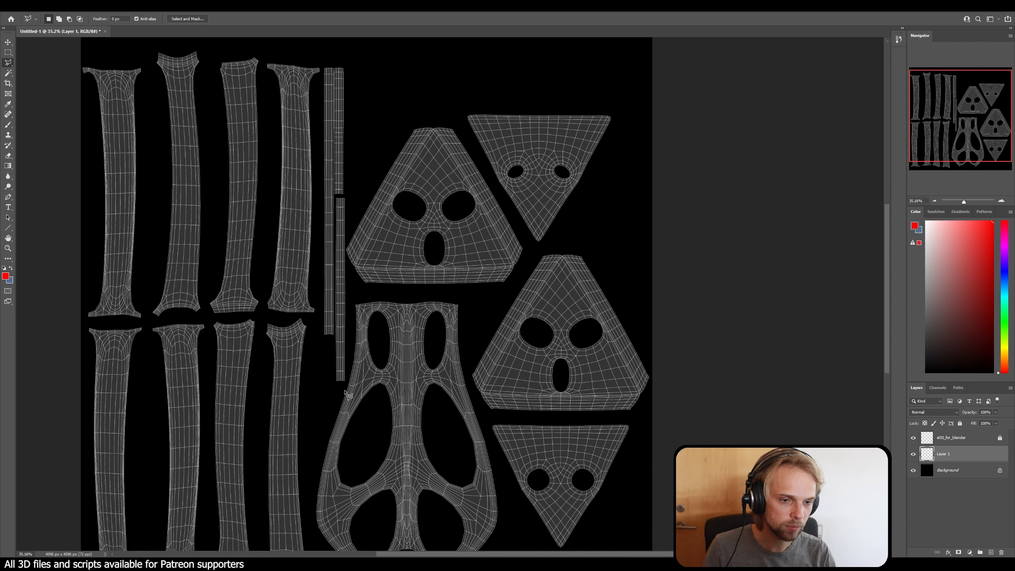
# Step: Try filling the polygonal selection around the narrow vertical UV strips with the red foreground color on Layer 1
pyautogui.hotkey('shift', 'F5')
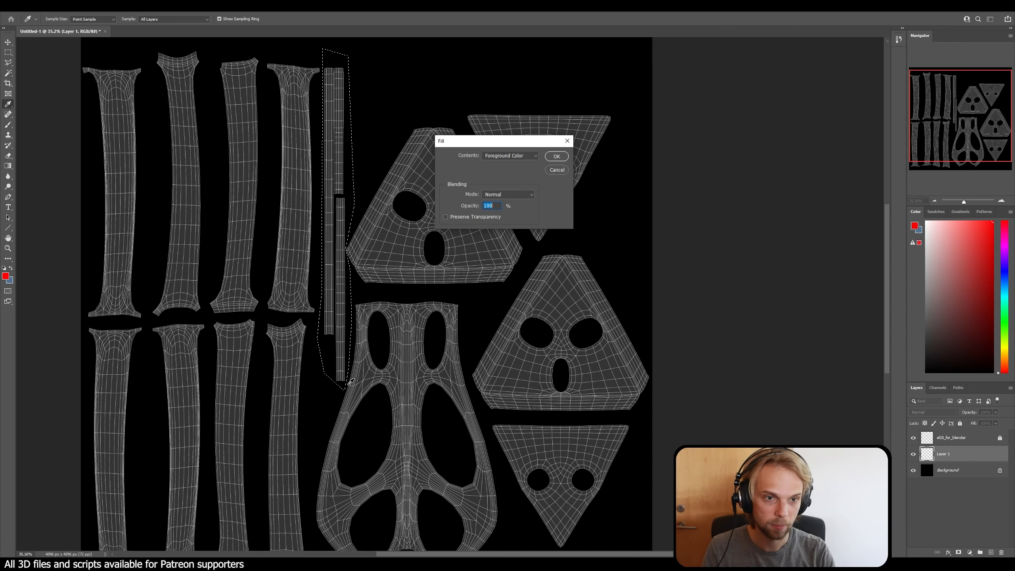
pyautogui.press('Return')
pyautogui.hotkey('ctrl', 'z')
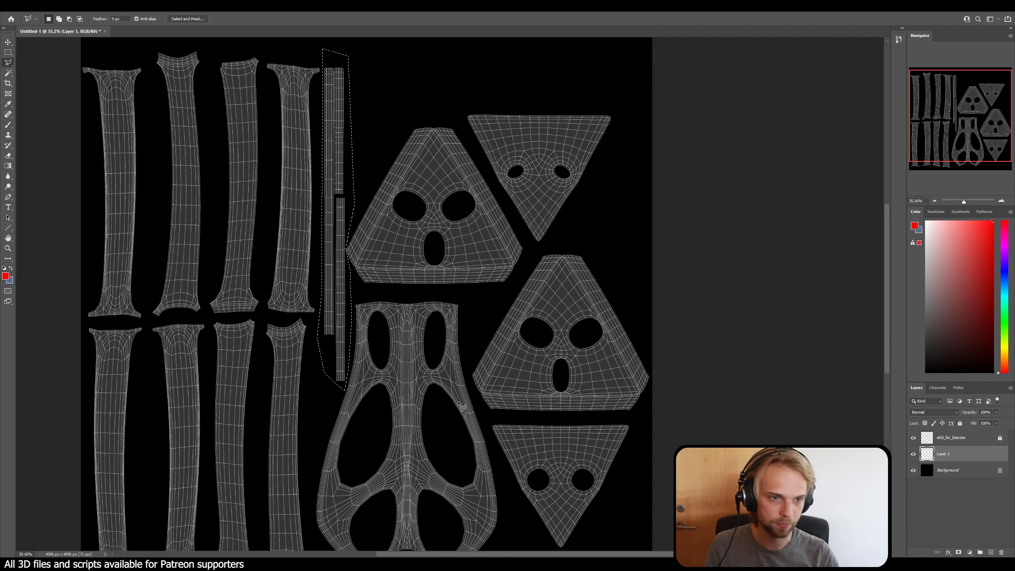
pyautogui.click(914, 455)
pyautogui.click(913, 455)
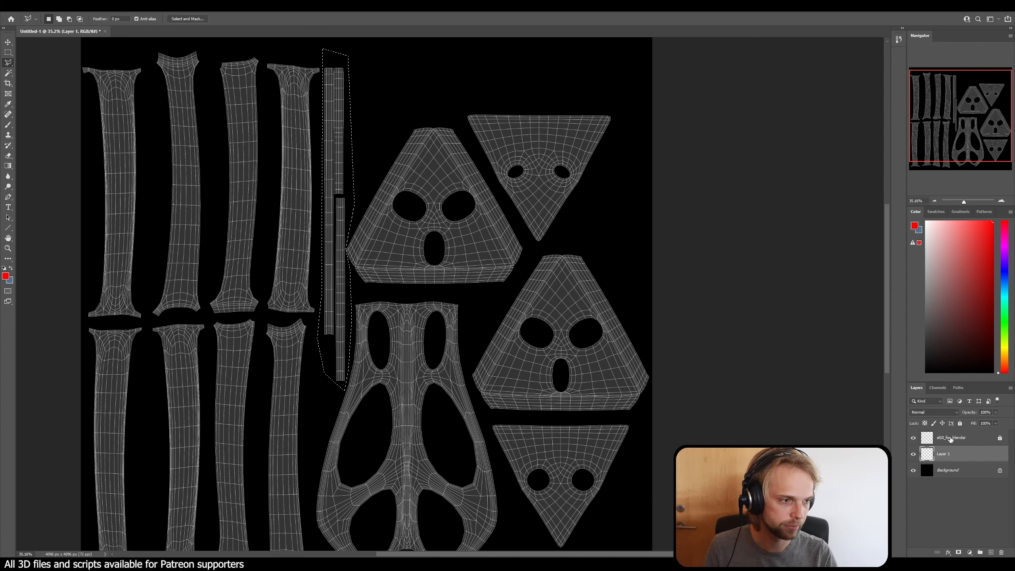
# Step: Set the foreground color to white (ffffff) and fill the selected area around the narrow UV strips on Layer 1
pyautogui.click(6, 276)
pyautogui.write('ffffff')
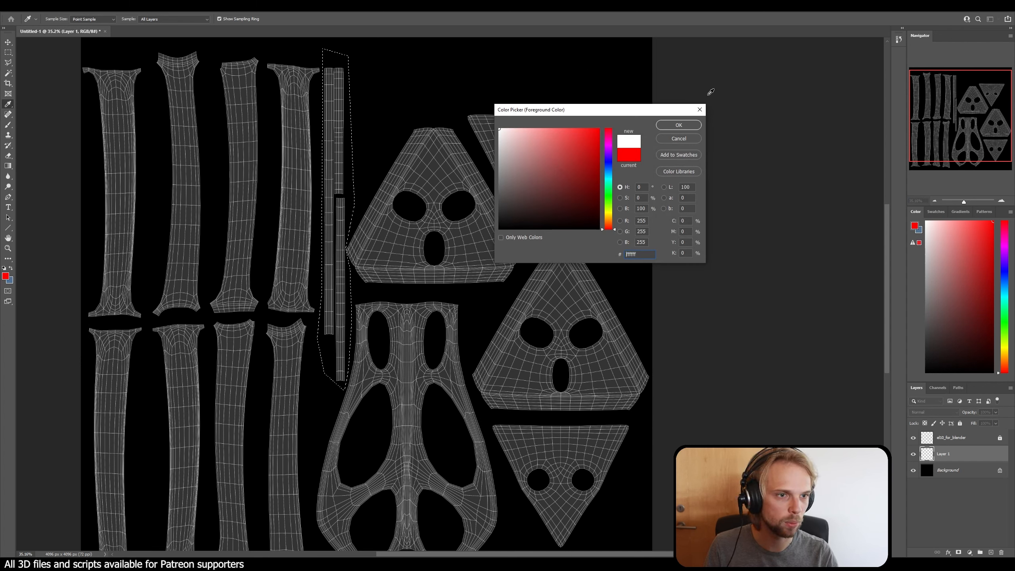
pyautogui.click(679, 125)
pyautogui.press('Return')
pyautogui.press('l')
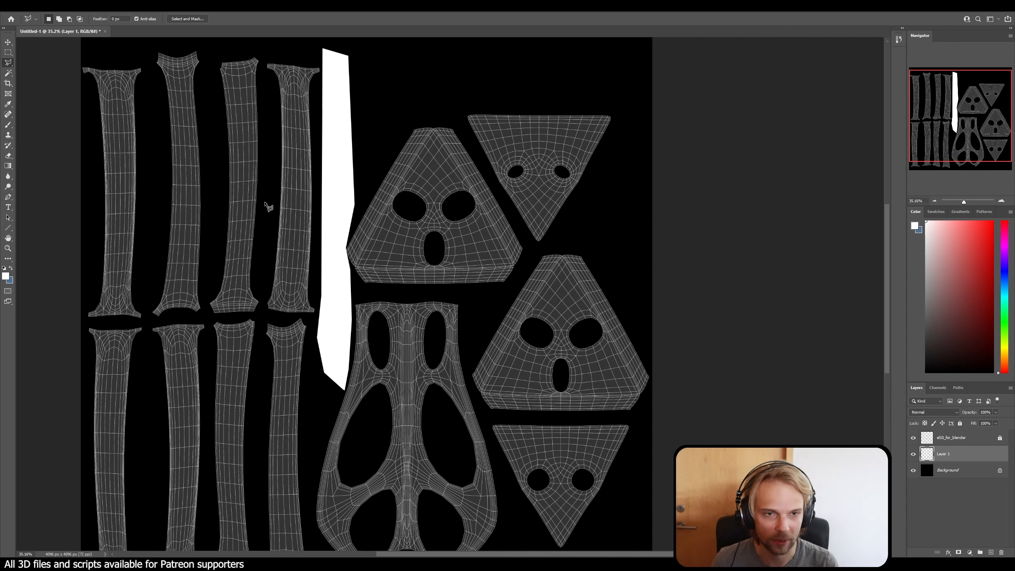
# Step: Hide the UV layout layer and save the black-and-white image as a JPEG, replacing el10_diffuse.jpg on the Desktop
pyautogui.click(914, 438)
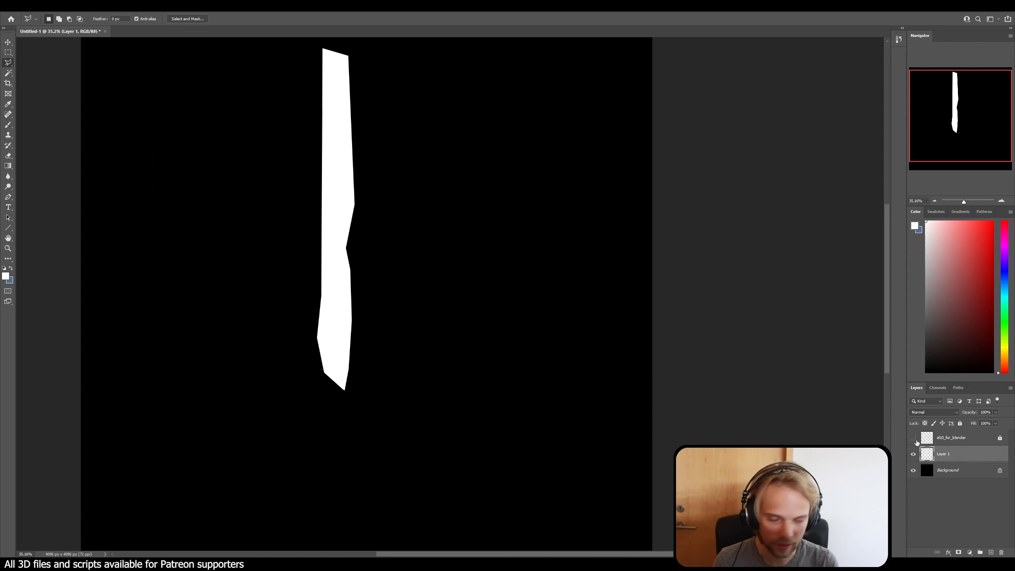
pyautogui.hotkey('ctrl', 'shift', 's')
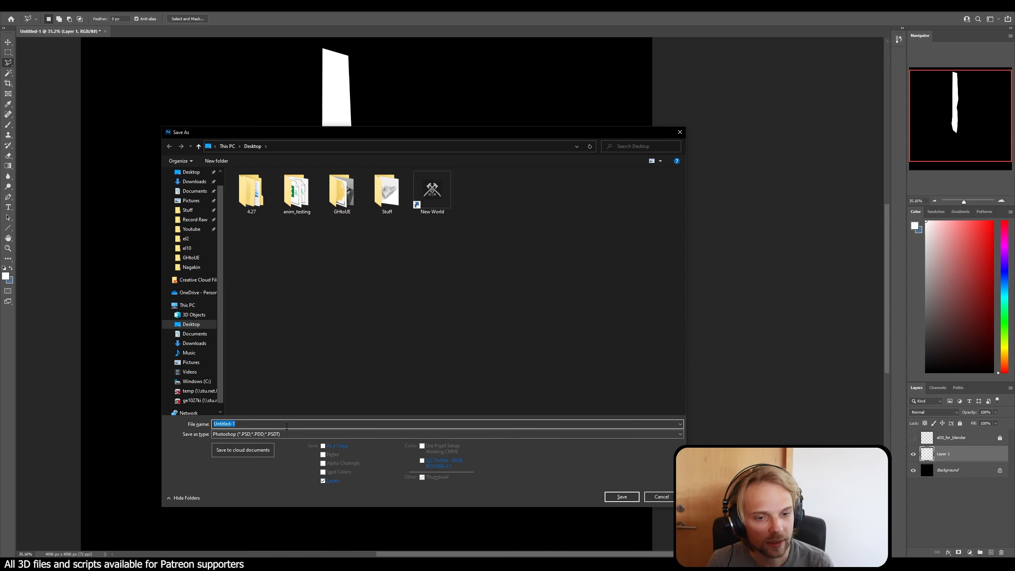
pyautogui.click(286, 434)
pyautogui.click(306, 496)
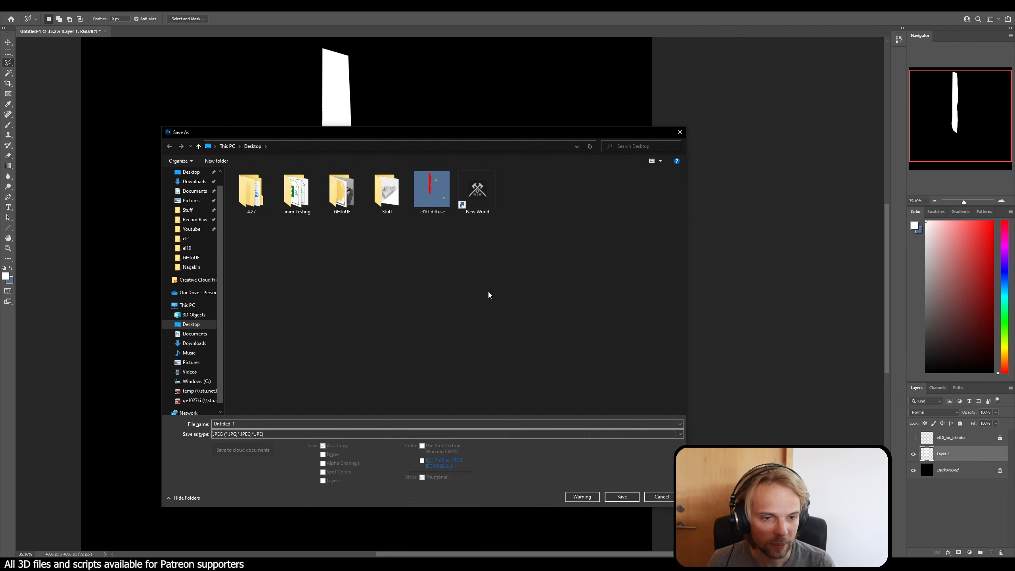
pyautogui.click(432, 191)
pyautogui.click(622, 497)
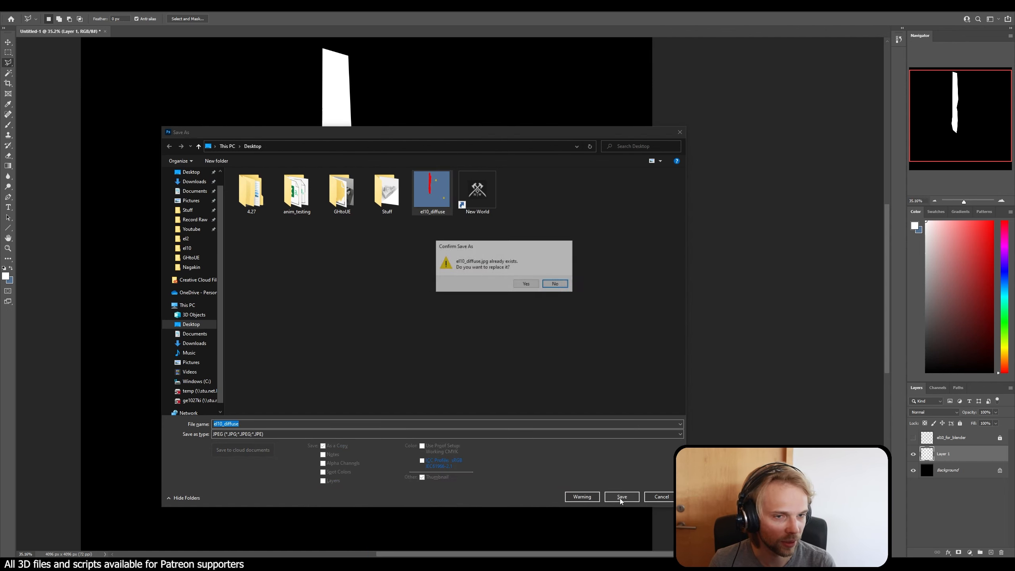
pyautogui.click(526, 284)
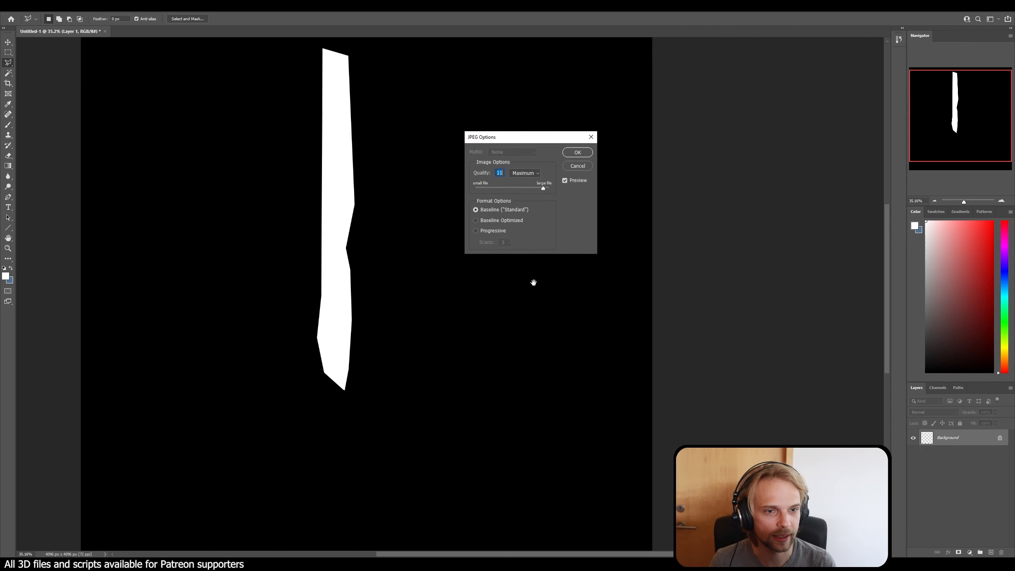
pyautogui.click(577, 152)
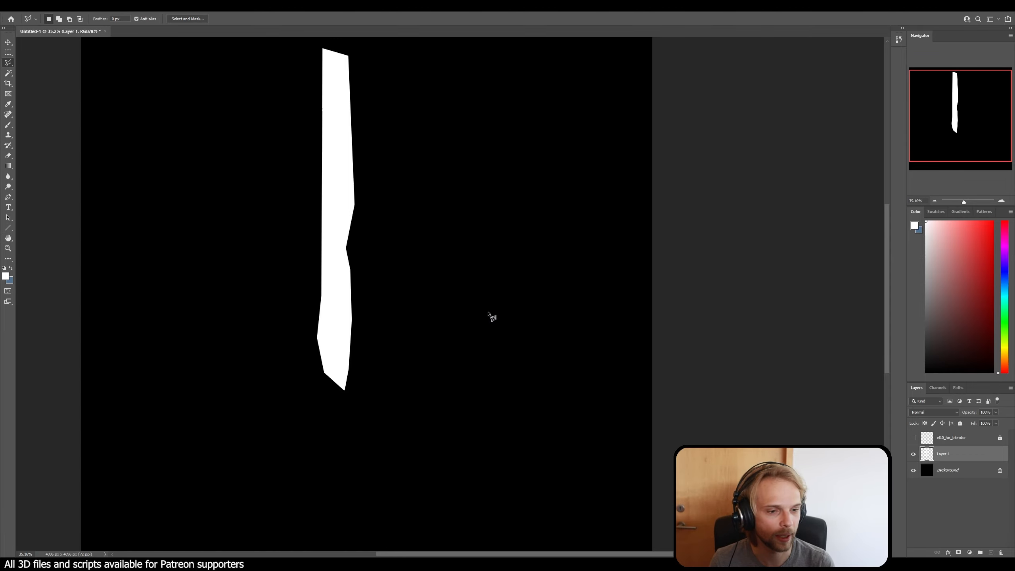
# Step: Switch to Rhino and create a new Generic material in the V-Ray Asset Editor
pyautogui.moveTo(477, 568)
pyautogui.click(491, 532)
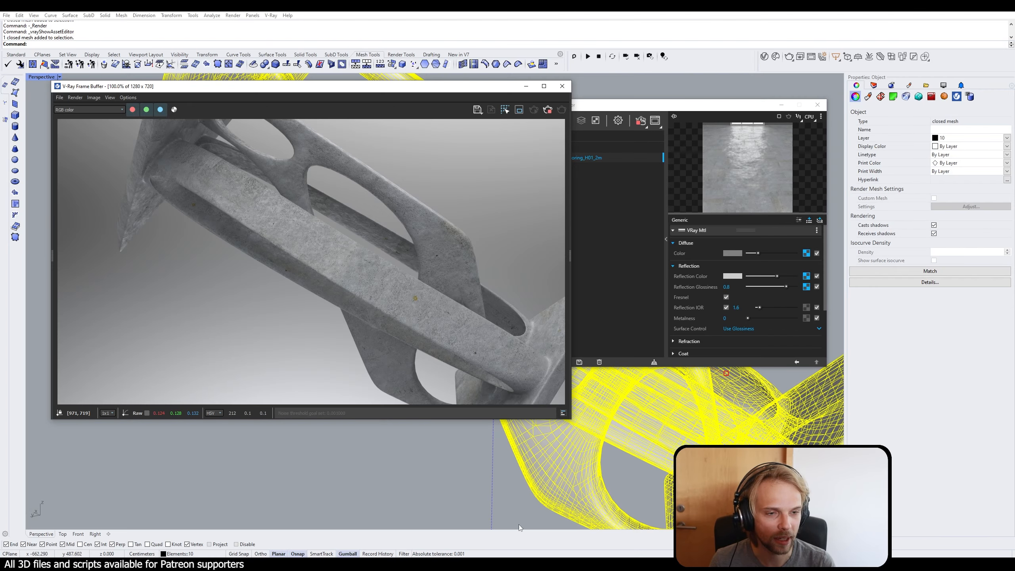
pyautogui.click(643, 106)
pyautogui.moveTo(644, 106); pyautogui.dragTo(661, 98)
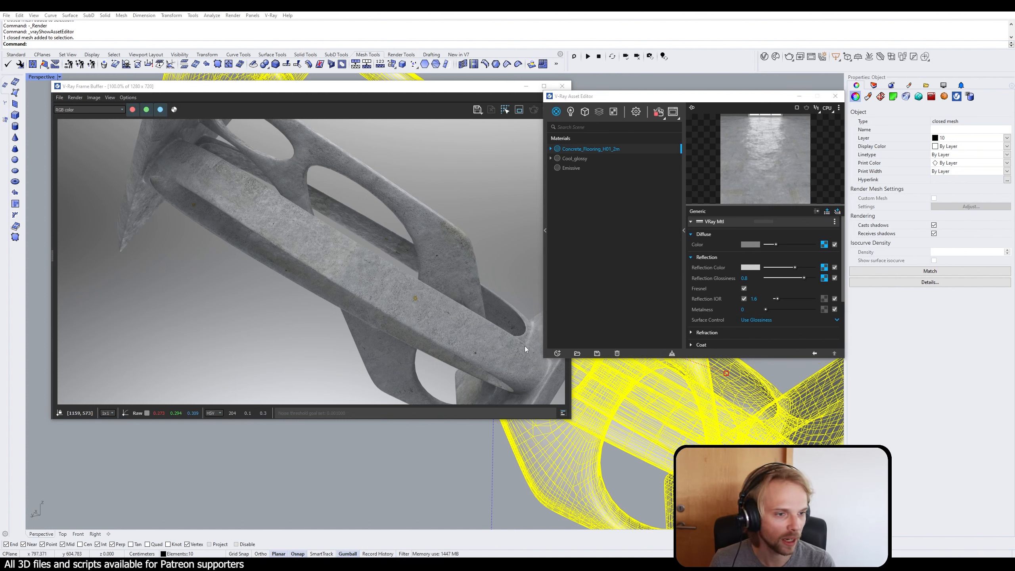
pyautogui.click(557, 353)
pyautogui.moveTo(570, 344)
pyautogui.click(631, 218)
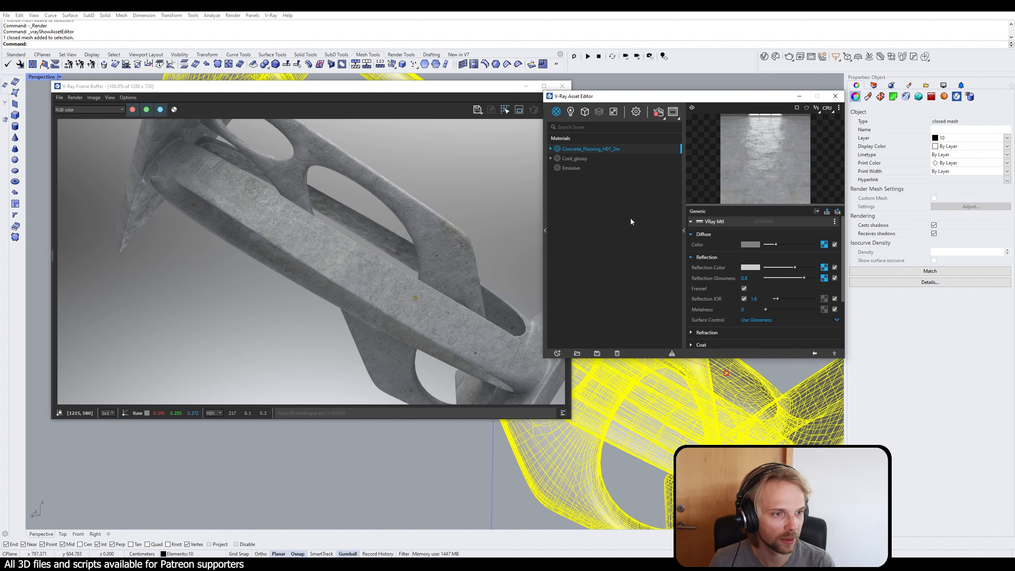
# Step: Load el10_diffuse.jpg from the Desktop as a bitmap texture for the Generic material's diffuse color
pyautogui.click(825, 245)
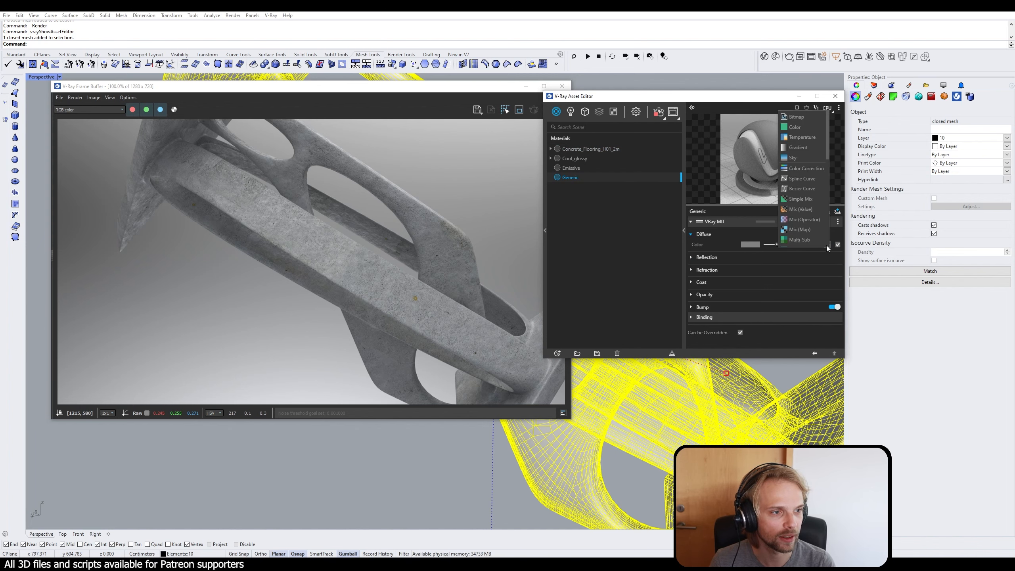
pyautogui.click(814, 117)
pyautogui.click(572, 164)
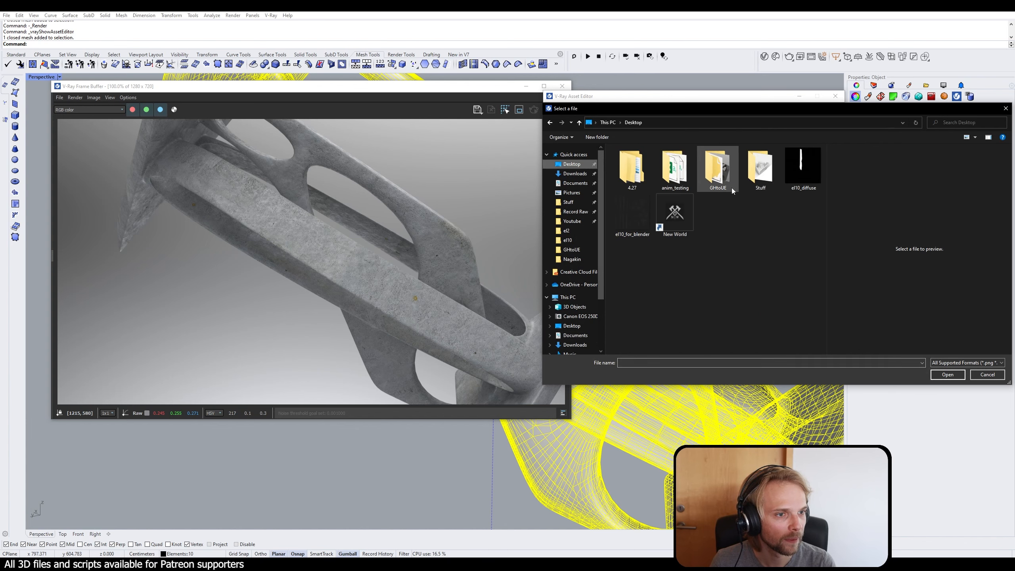
pyautogui.click(799, 172)
pyautogui.click(948, 374)
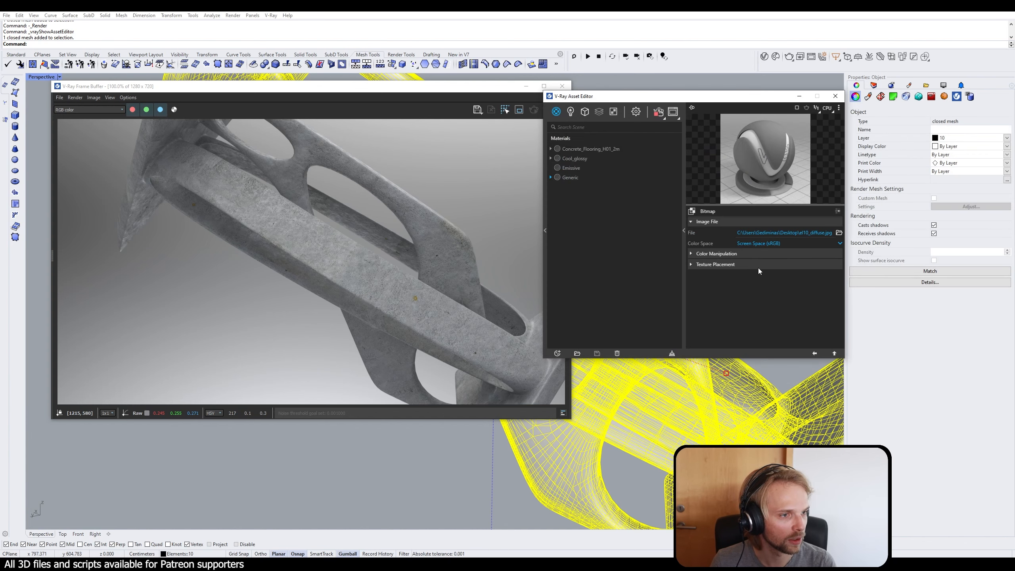
# Step: Apply the Generic material to the selected mesh and examine the live render from other angles
pyautogui.rightClick(569, 177)
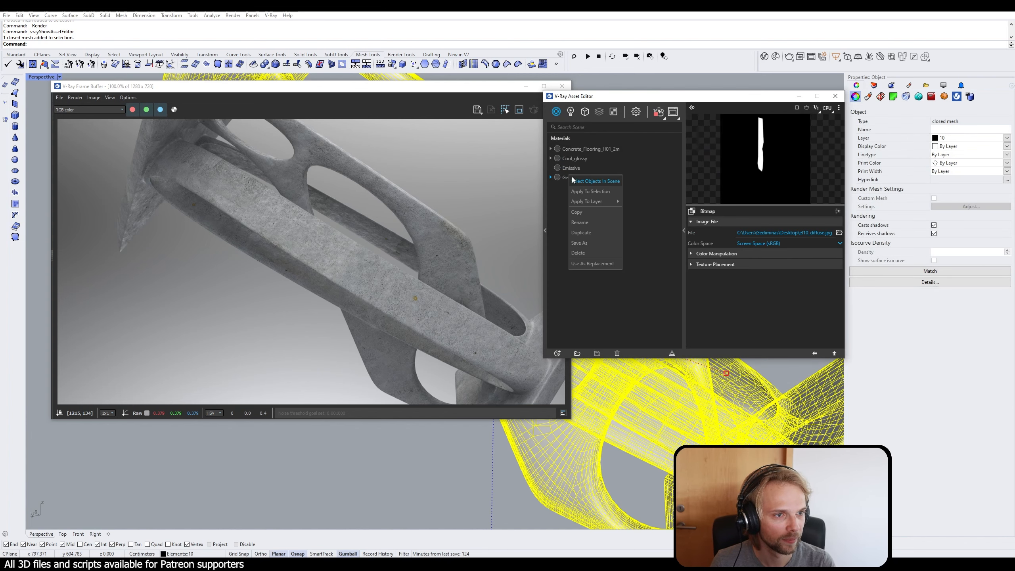
pyautogui.click(586, 187)
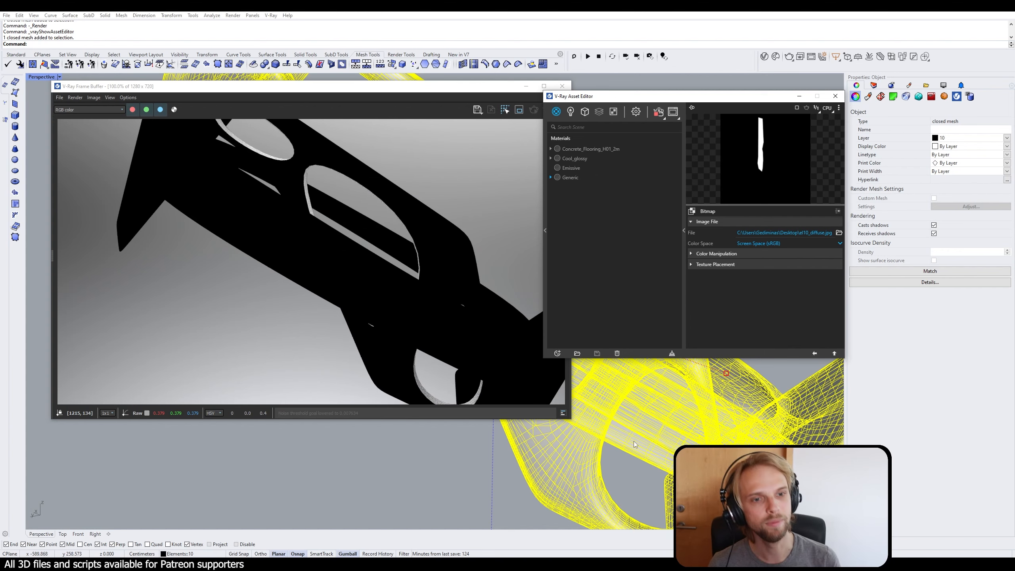
pyautogui.moveTo(684, 411); pyautogui.dragTo(655, 416, button='right')
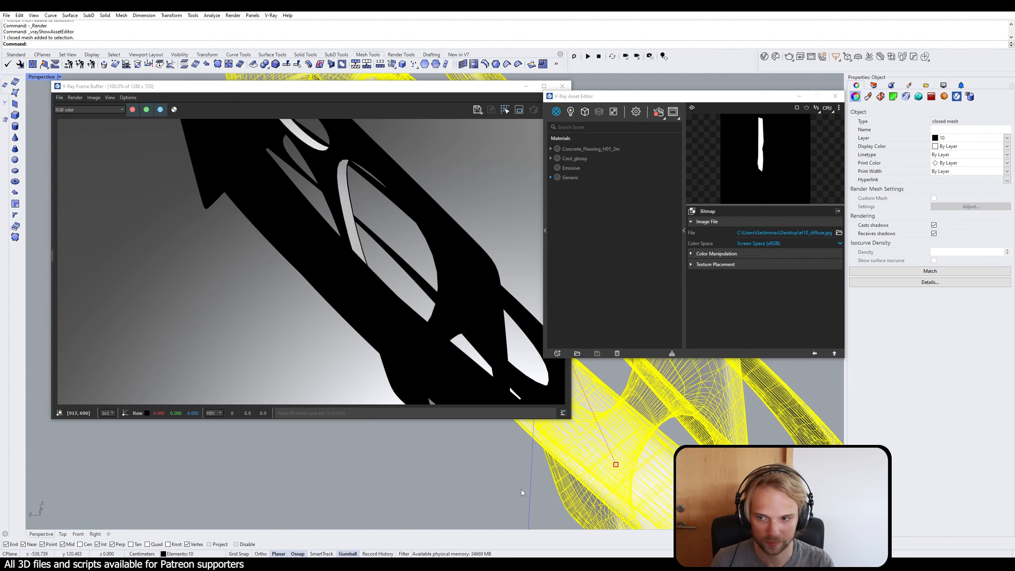
pyautogui.scroll(-5, 611, 471)
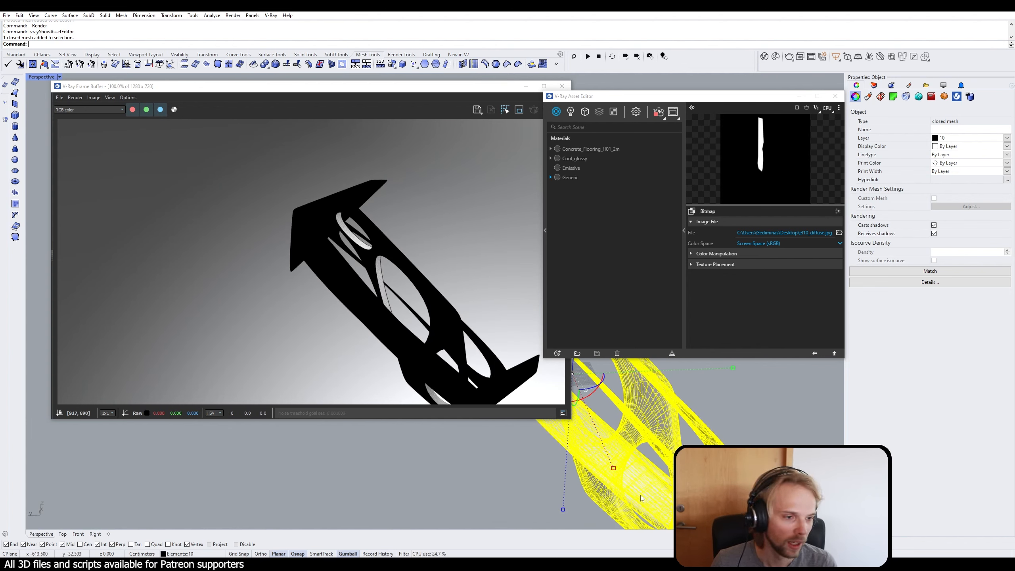
pyautogui.keyDown('shift'); pyautogui.moveTo(671, 513); pyautogui.dragTo(650, 462, button='right'); pyautogui.keyUp('shift')
pyautogui.scroll(2, 651, 462)
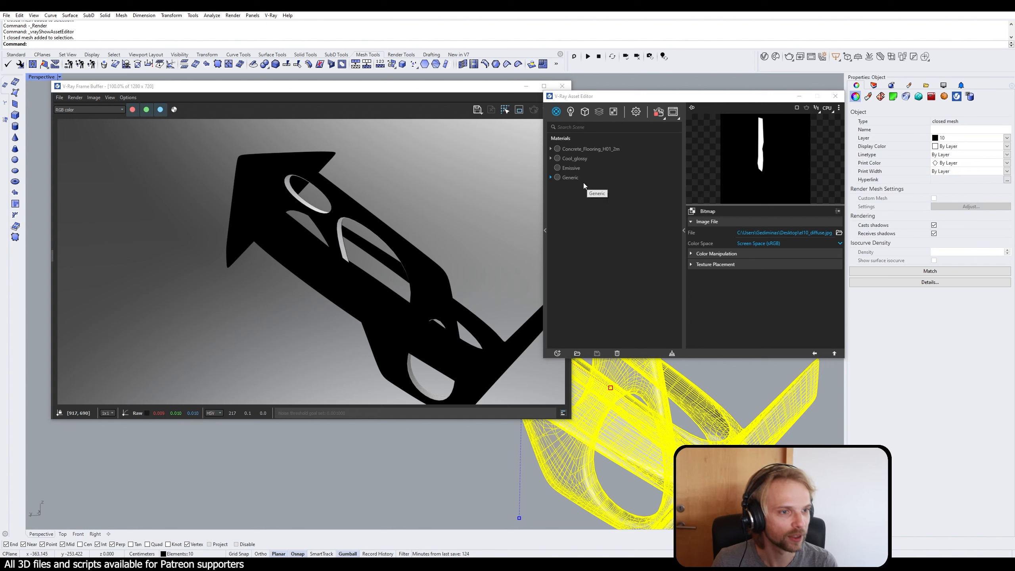
# Step: Create a V-Ray Blend material and name it Master_el10
pyautogui.click(557, 353)
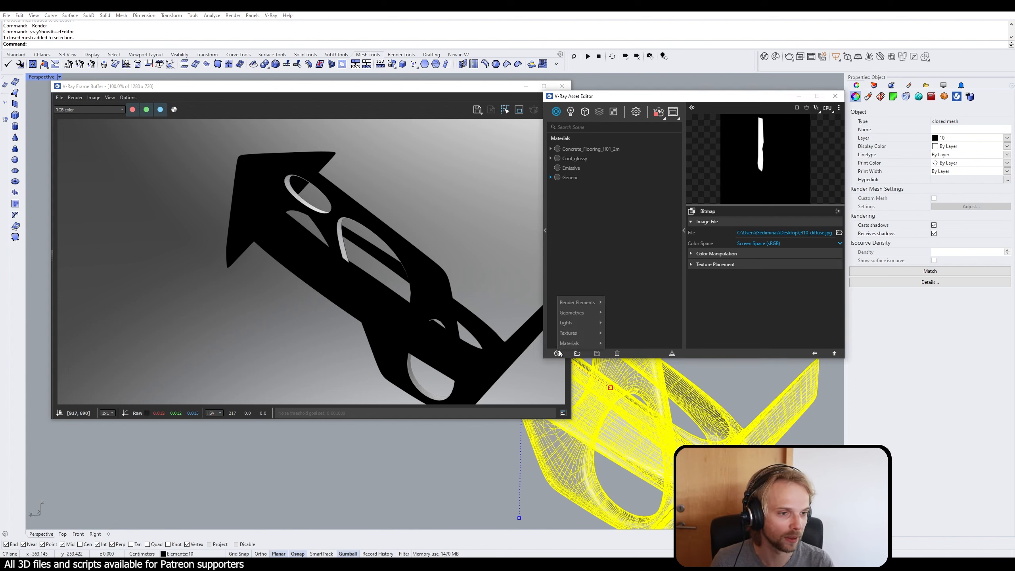
pyautogui.moveTo(596, 344)
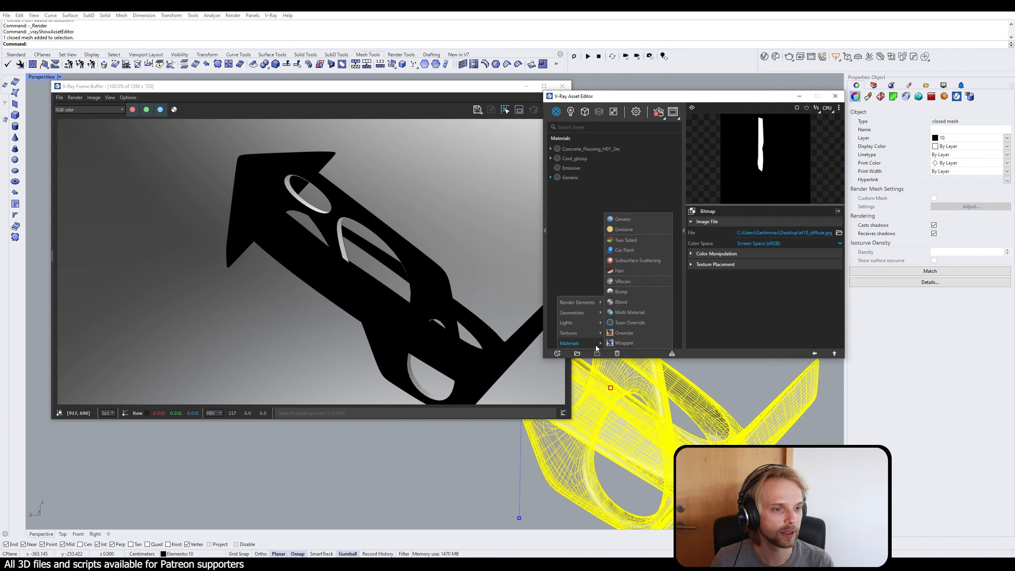
pyautogui.click(637, 301)
pyautogui.doubleClick(567, 149)
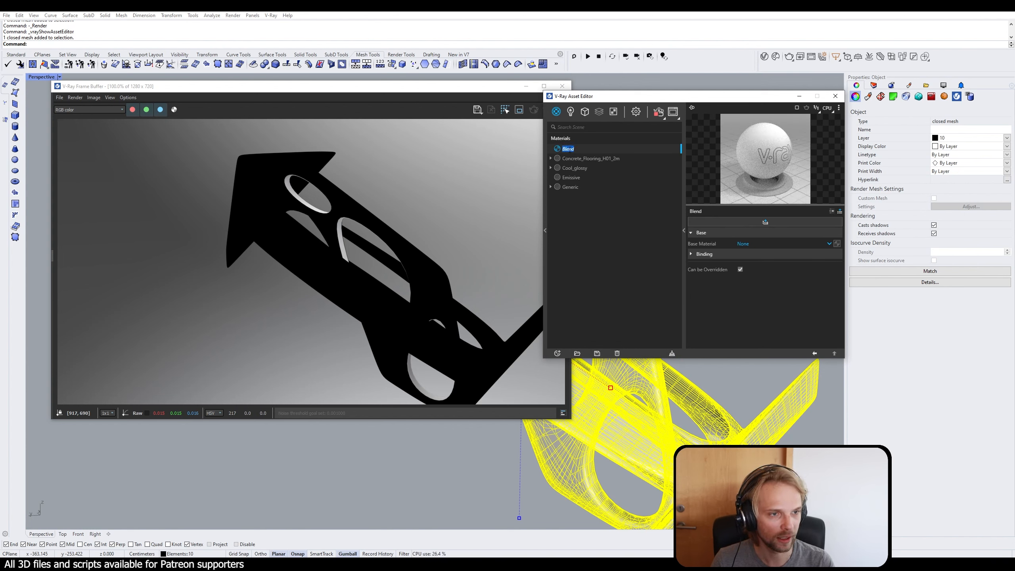
pyautogui.write('Master')
pyautogui.press('Return')
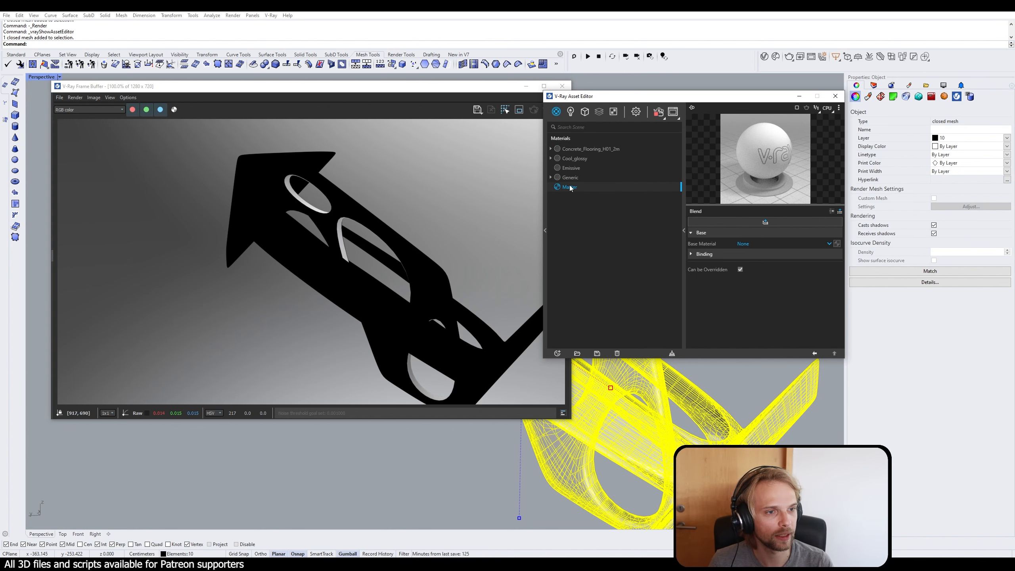
pyautogui.doubleClick(581, 188)
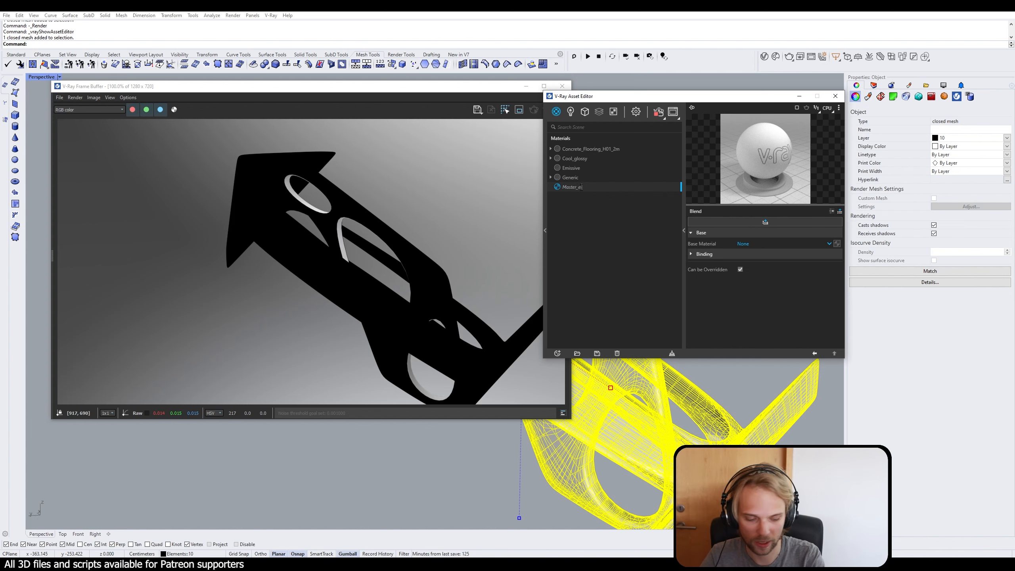
pyautogui.write('_el10')
pyautogui.press('Return')
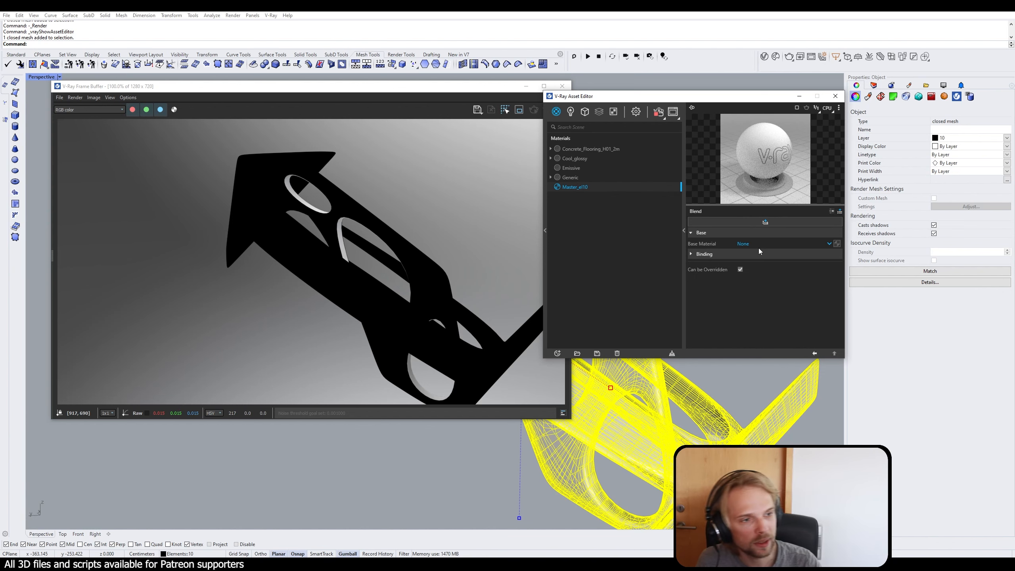
# Step: Set Concrete_Flooring_H01_2m as the base material of Master_el10 and apply Master_el10 to the selected mesh
pyautogui.click(769, 245)
pyautogui.click(768, 265)
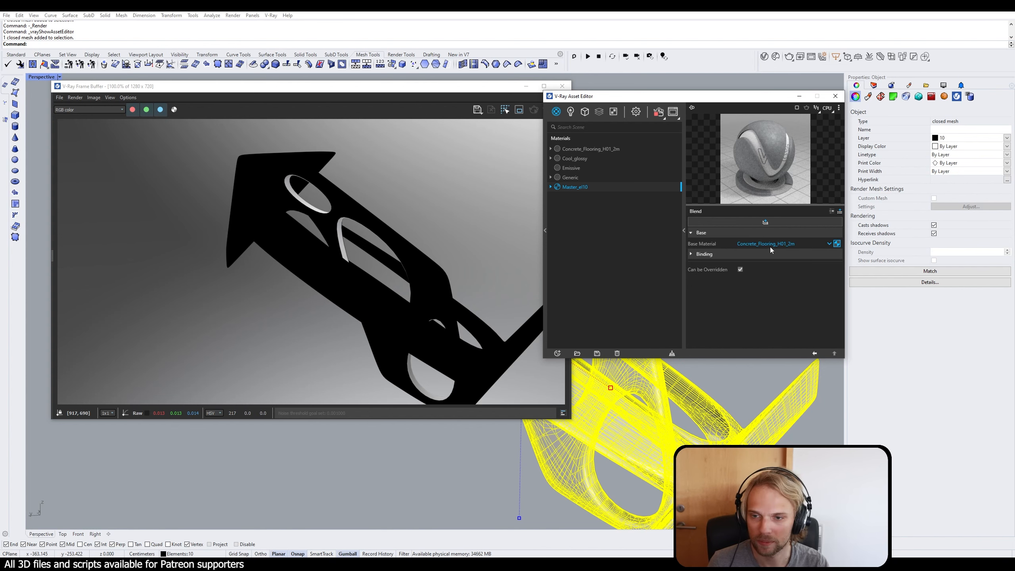
pyautogui.rightClick(577, 188)
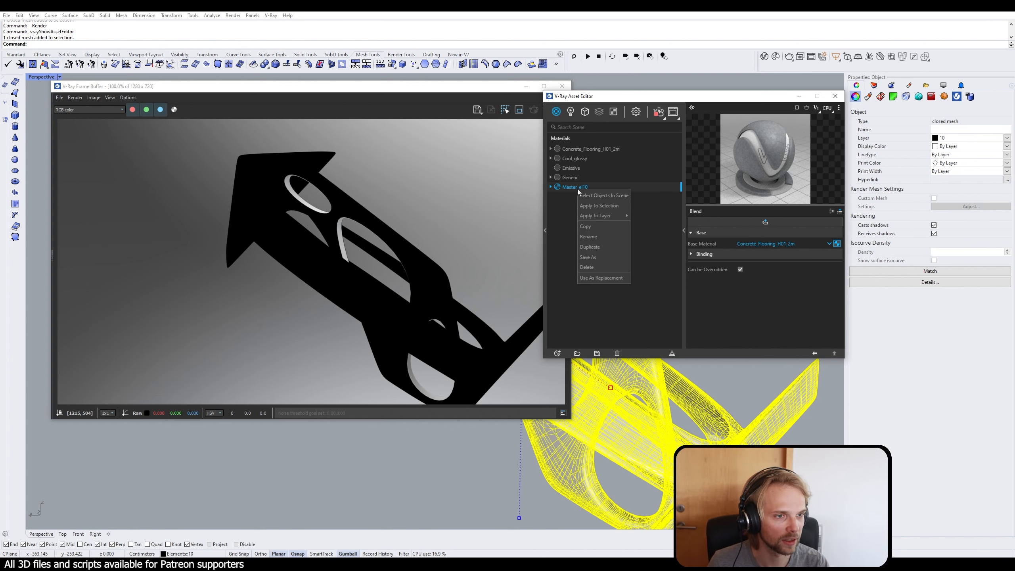
pyautogui.click(599, 206)
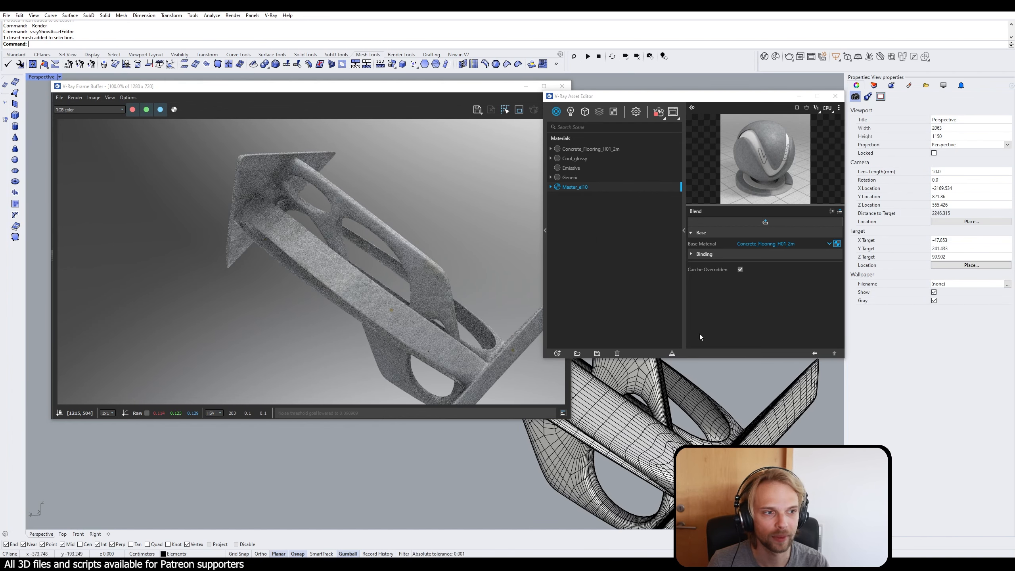
# Step: Add a coat to the Master_el10 blend material and assign the Emissive material to it
pyautogui.click(752, 219)
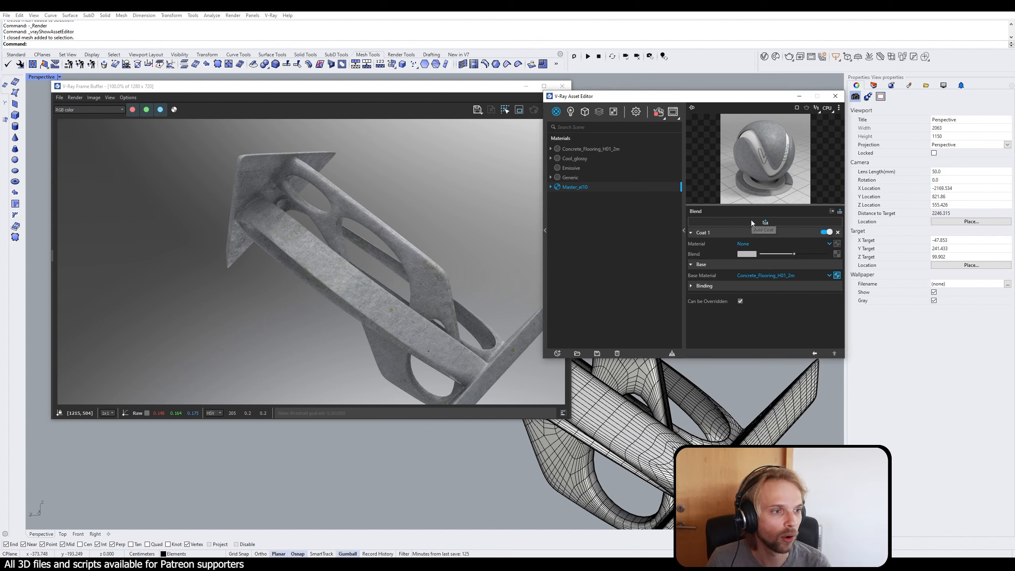
pyautogui.click(762, 244)
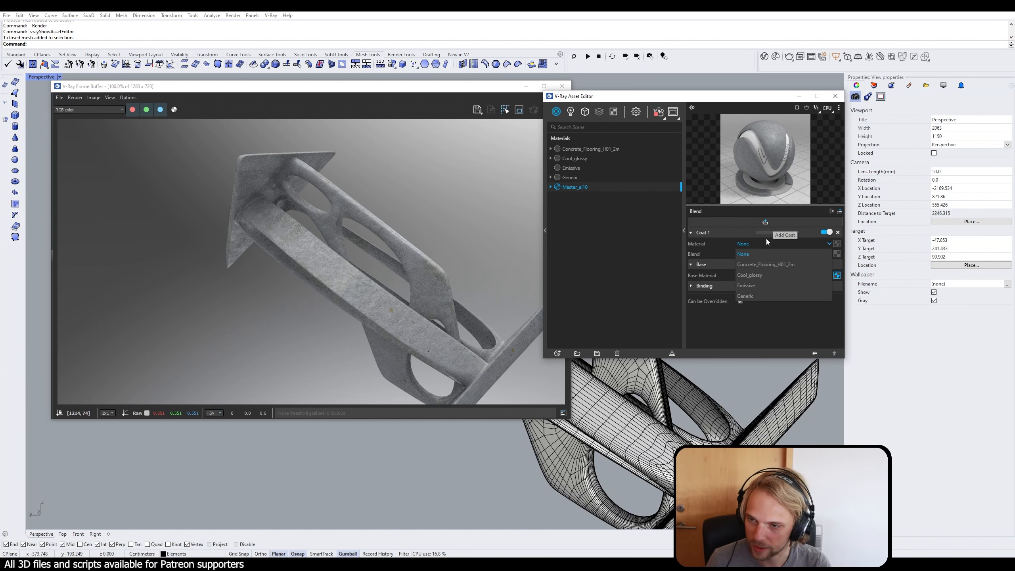
pyautogui.click(768, 285)
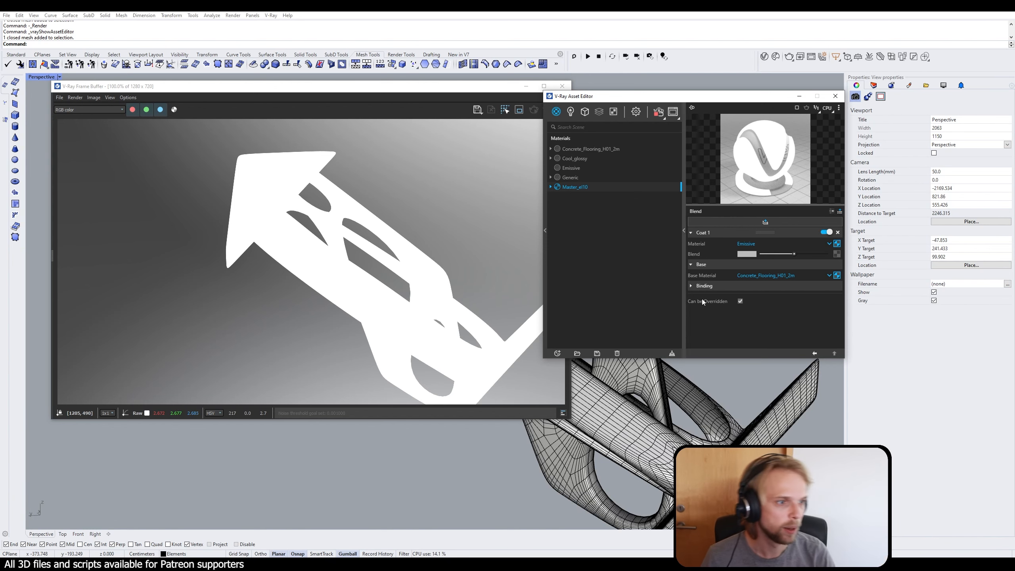
# Step: Load el10_diffuse.jpg from the Desktop as the bitmap mask for Coat 1's blend amount and check the render from another angle
pyautogui.click(837, 254)
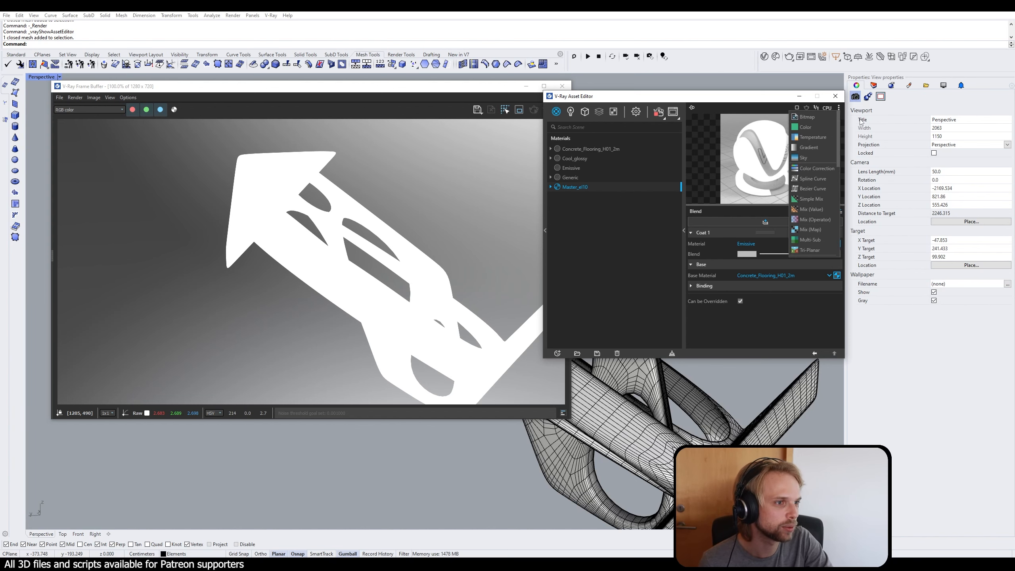
pyautogui.click(822, 119)
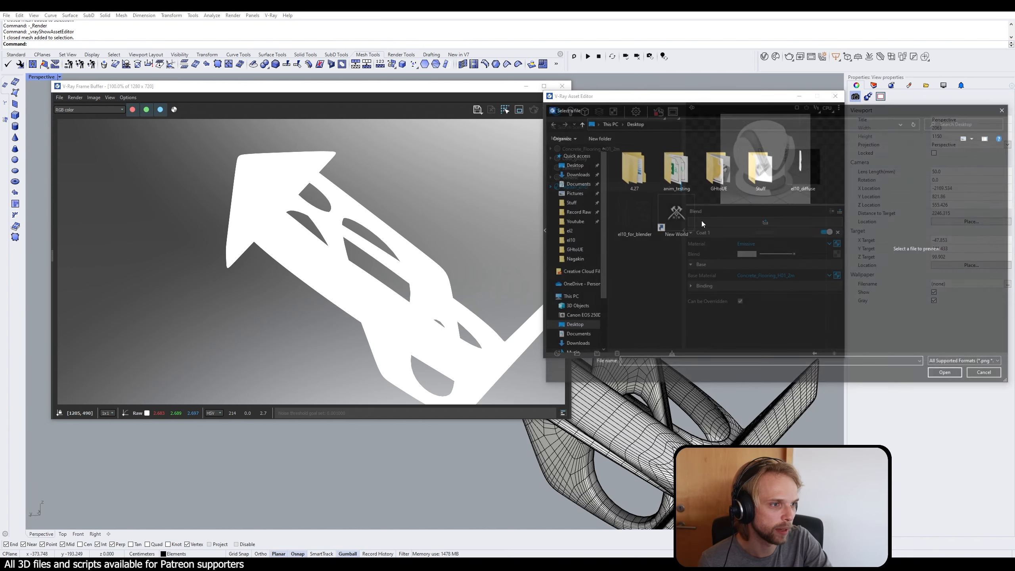
pyautogui.click(786, 177)
pyautogui.click(948, 375)
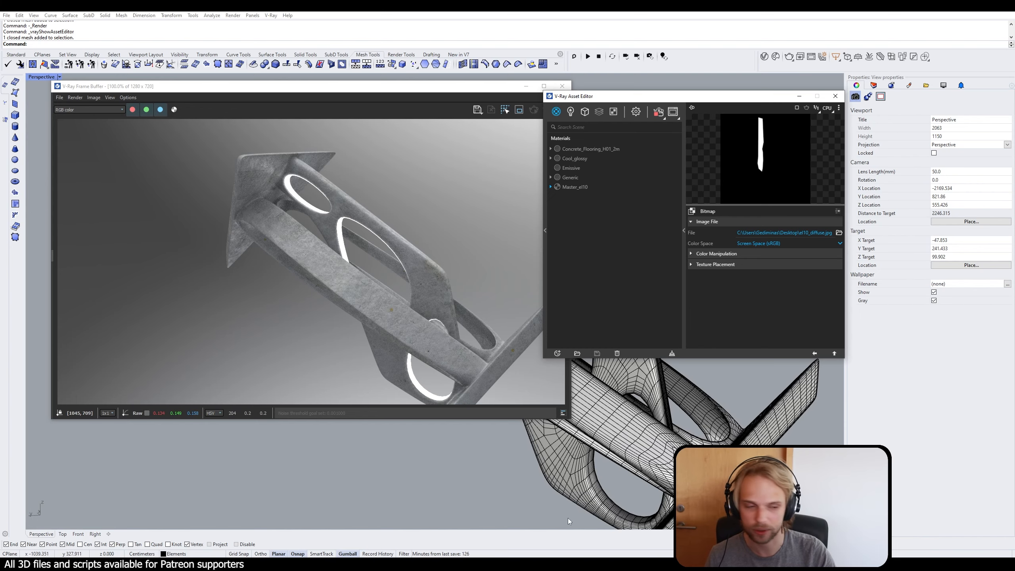
pyautogui.moveTo(568, 518); pyautogui.dragTo(628, 474, button='right')
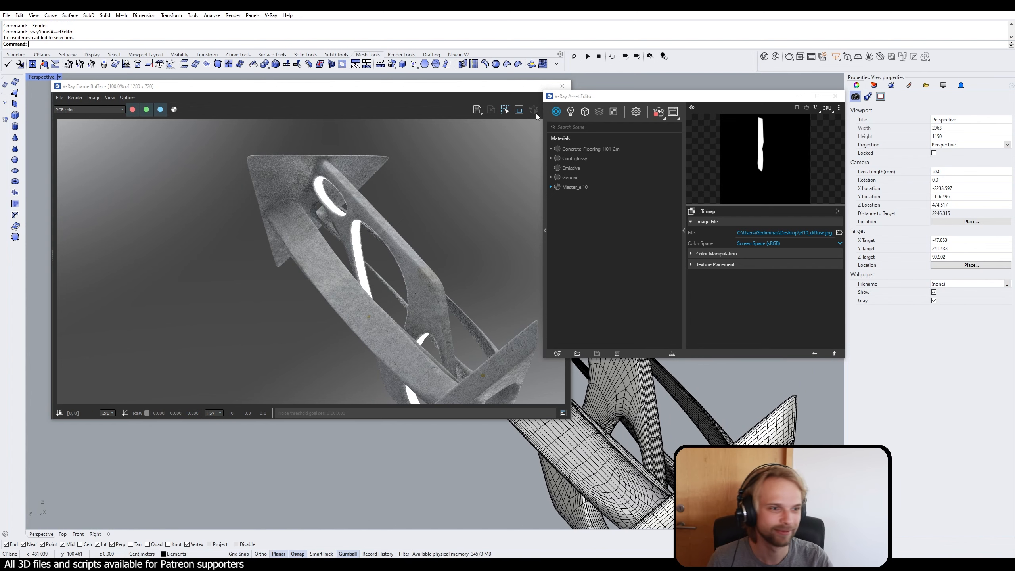
# Step: Toggle the environment background texture off and on in the render settings, and set the background intensity to 0.1
pyautogui.click(636, 111)
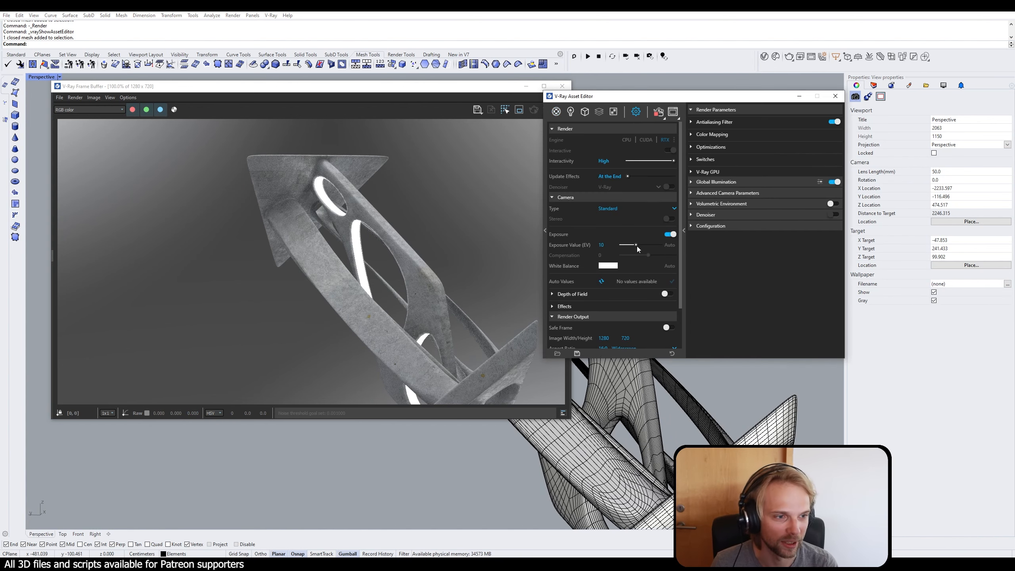
pyautogui.click(557, 322)
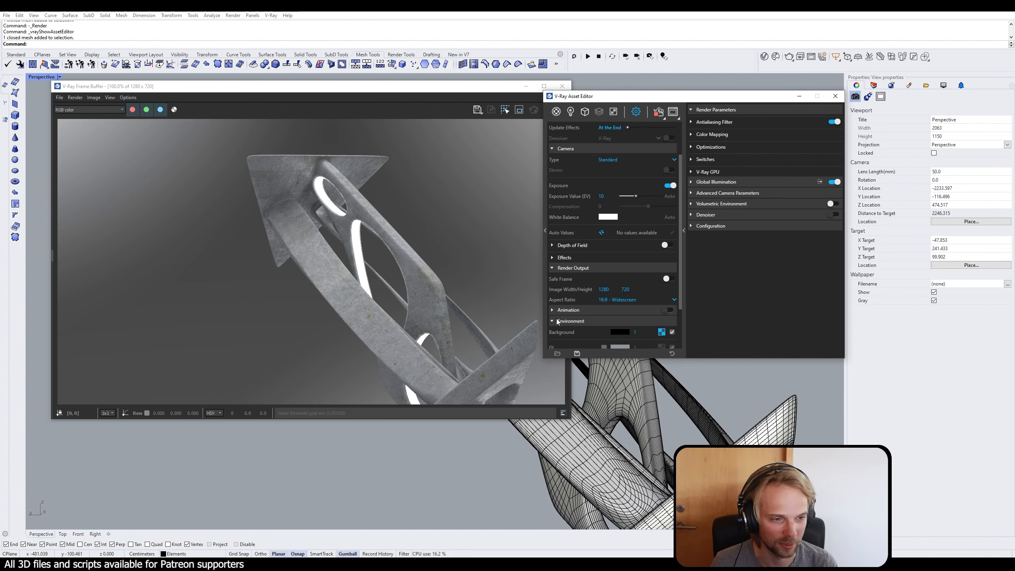
pyautogui.click(672, 332)
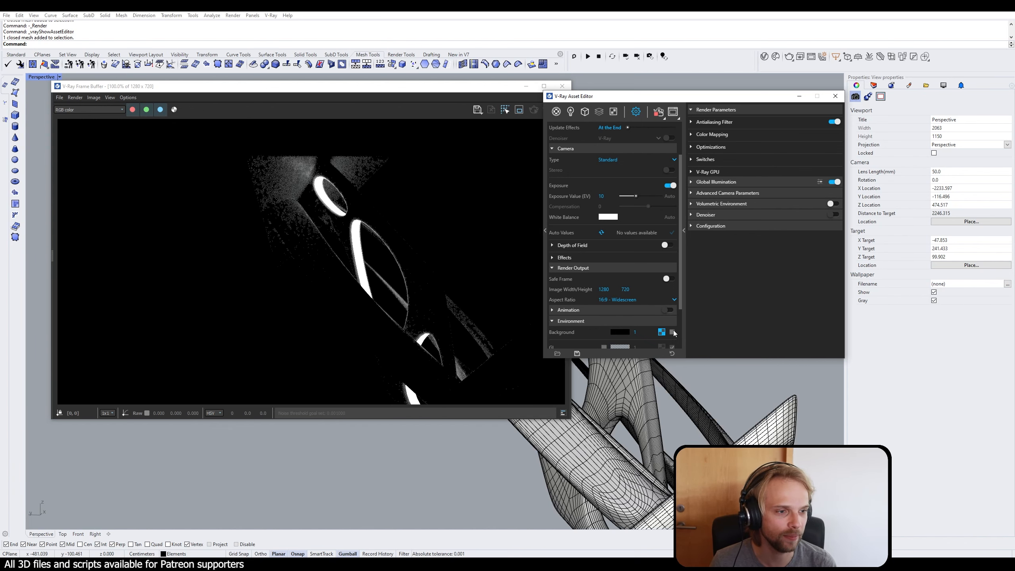
pyautogui.click(672, 332)
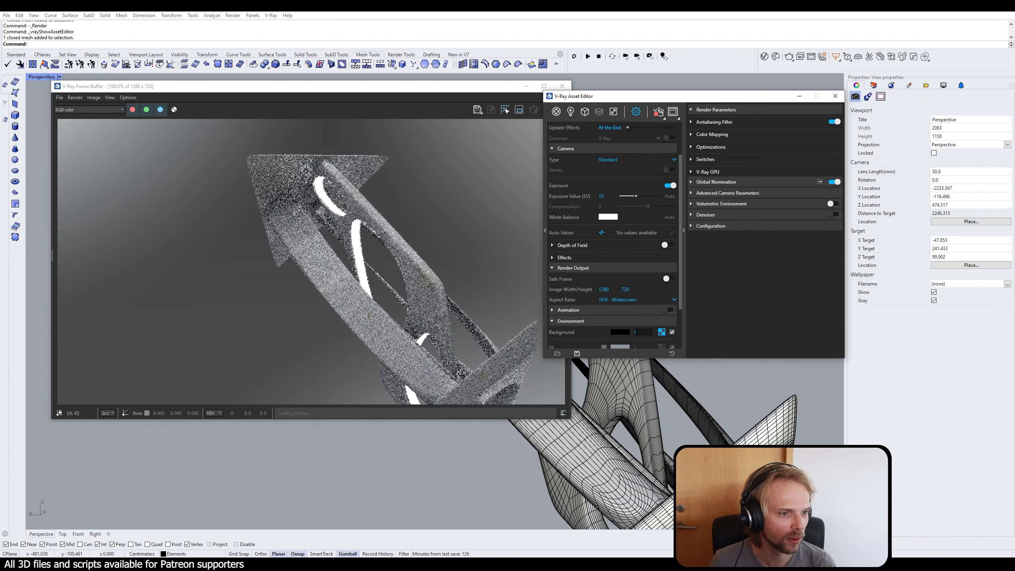
pyautogui.click(641, 331)
pyautogui.write('0.1')
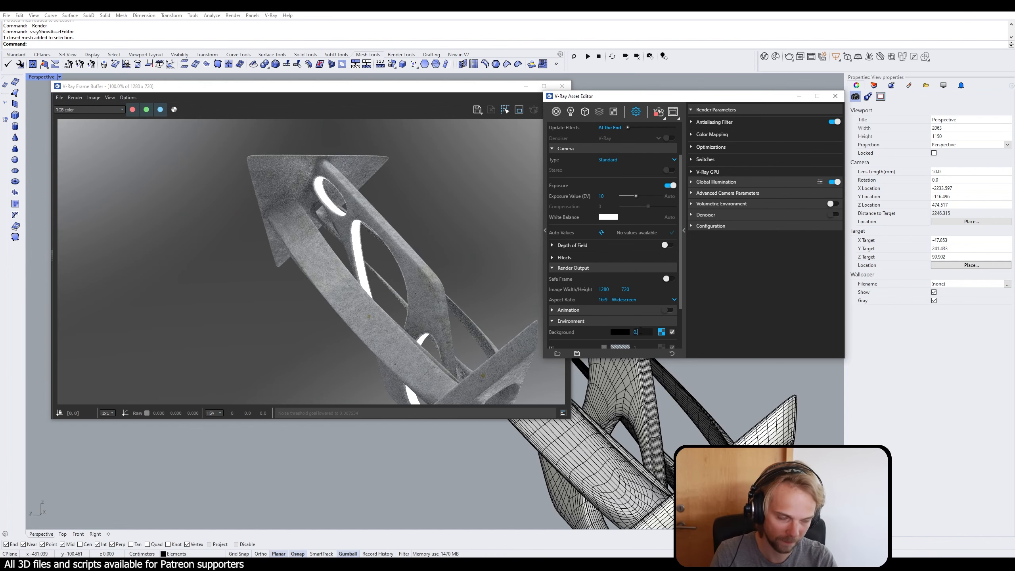
pyautogui.press('Return')
# Step: Enable the GI environment override and paste the background texture into it as a copy
pyautogui.scroll(-3, 641, 321)
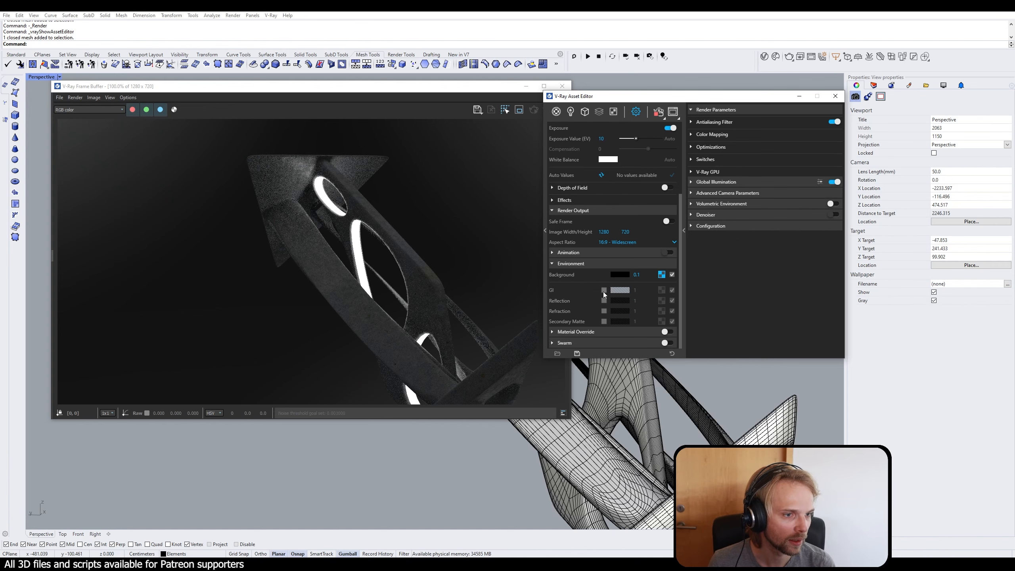
pyautogui.click(604, 290)
pyautogui.rightClick(665, 292)
pyautogui.click(679, 298)
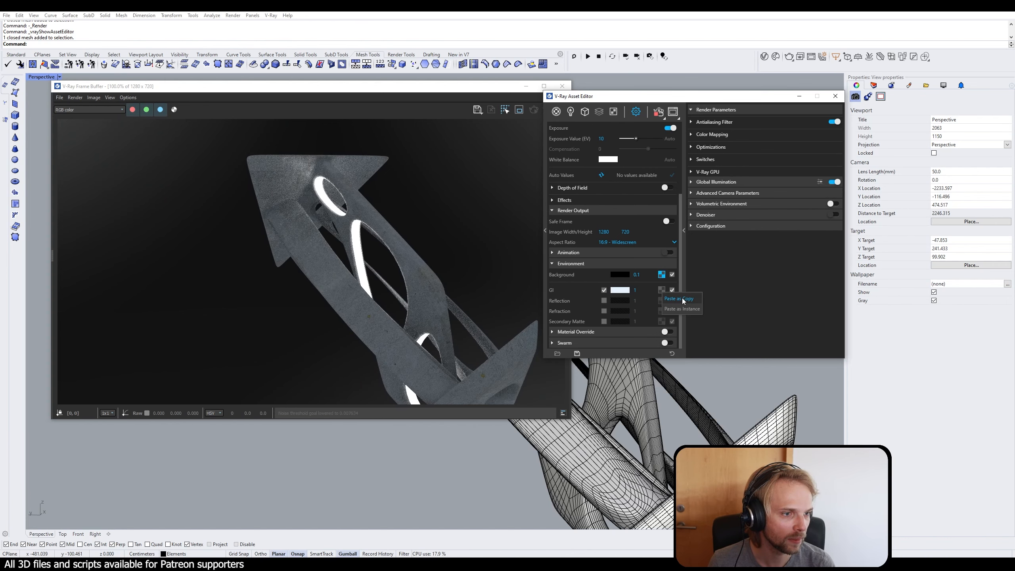
# Step: Disable the environment background texture and reduce the GI environment intensity
pyautogui.click(672, 275)
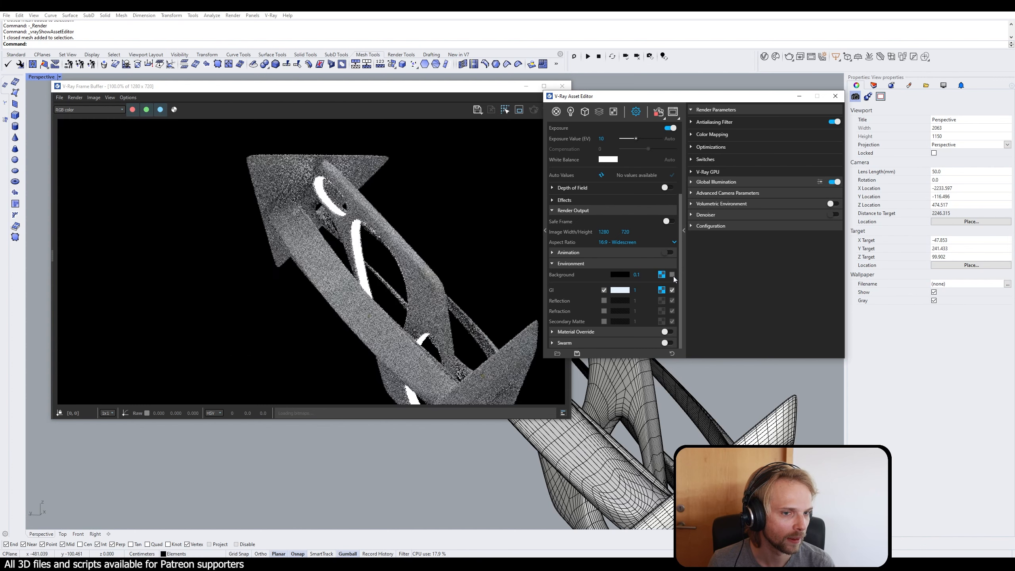
pyautogui.click(635, 290)
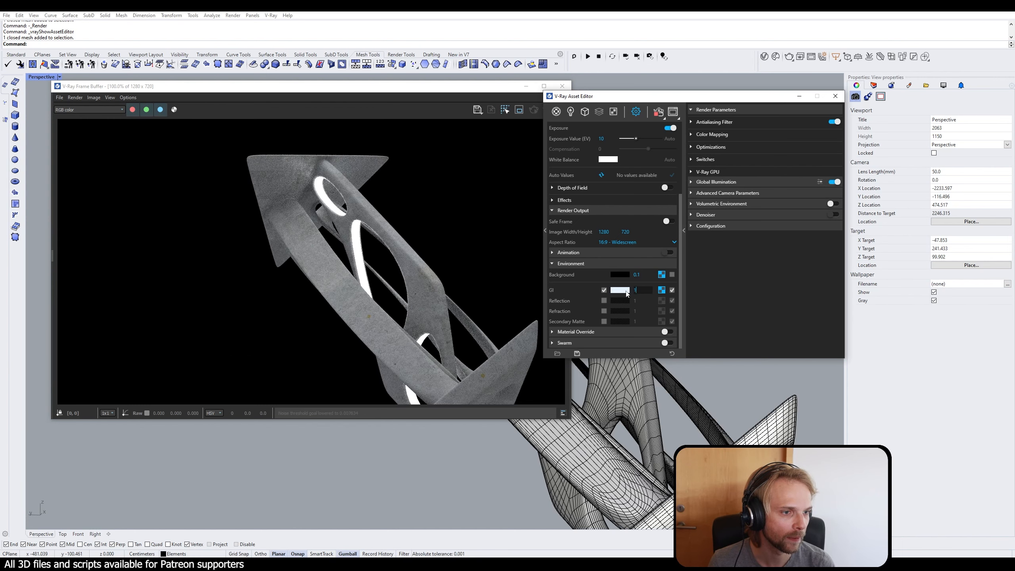
pyautogui.press('Return')
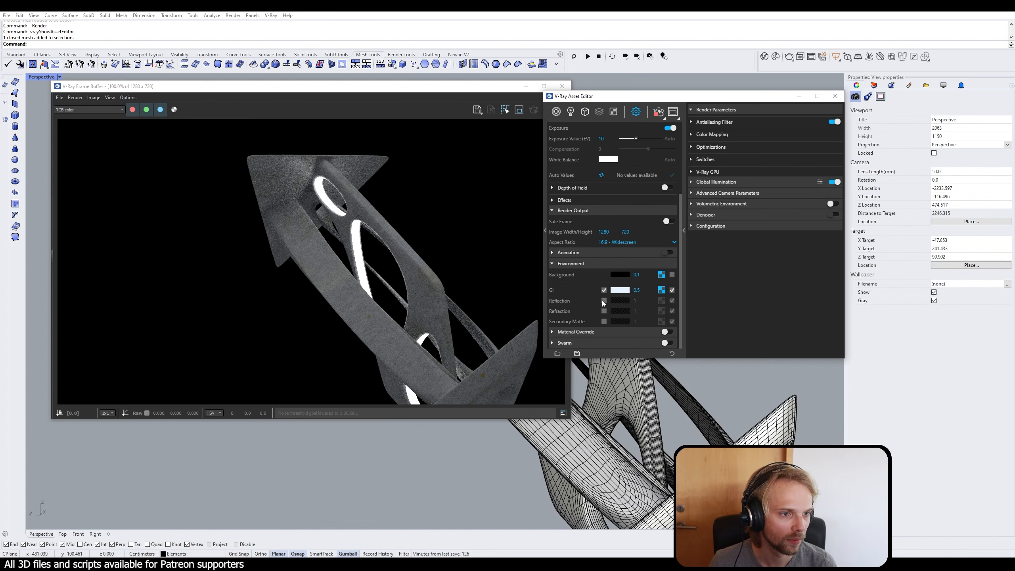
# Step: Enable the reflection environment override with the copied environment texture and set its intensity to 2
pyautogui.click(604, 301)
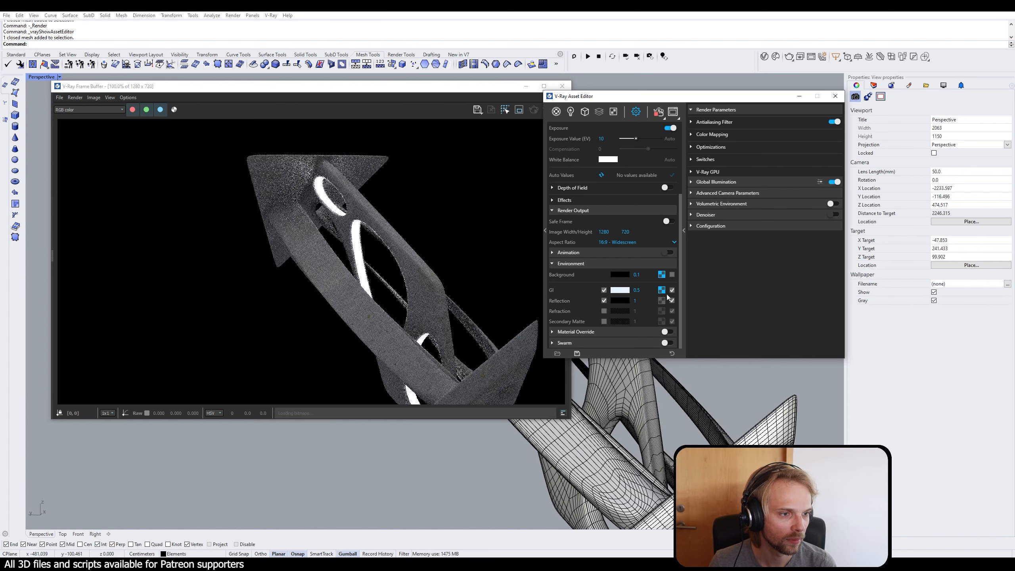
pyautogui.click(635, 300)
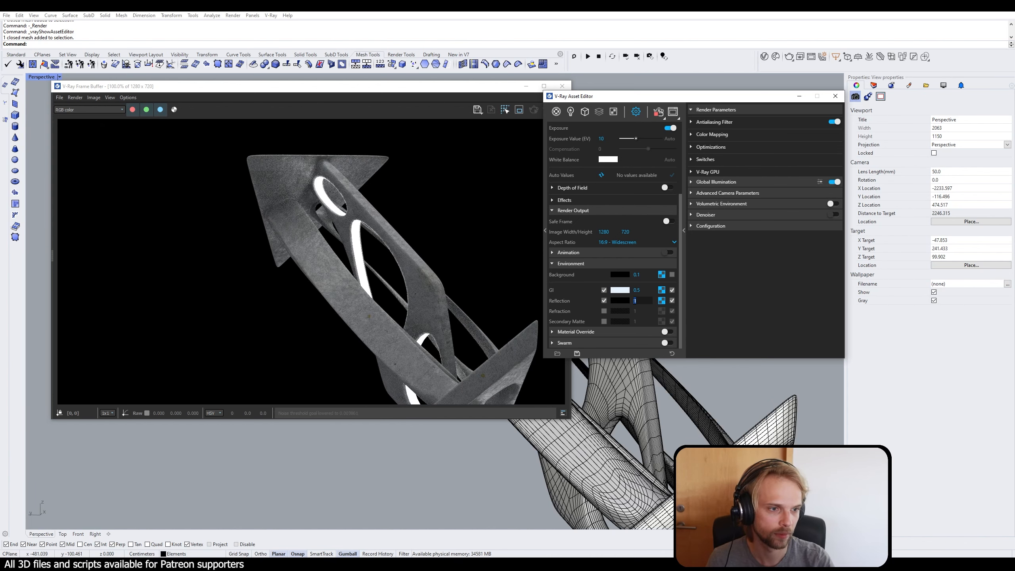
pyautogui.write('2')
pyautogui.press('Return')
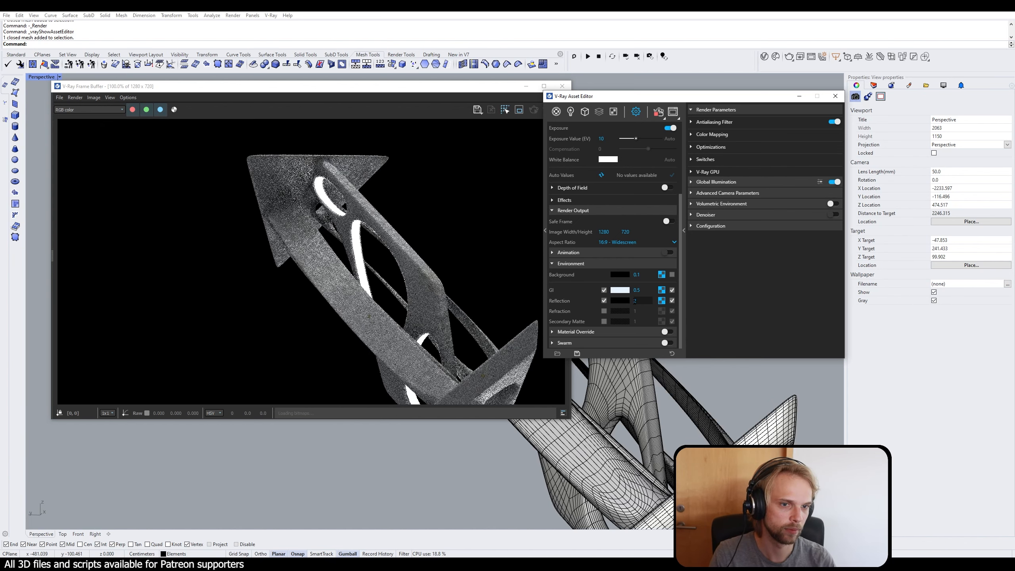
# Step: Try a GI environment intensity of 0.2 and settle on 0.1
pyautogui.write('0.2')
pyautogui.press('Return')
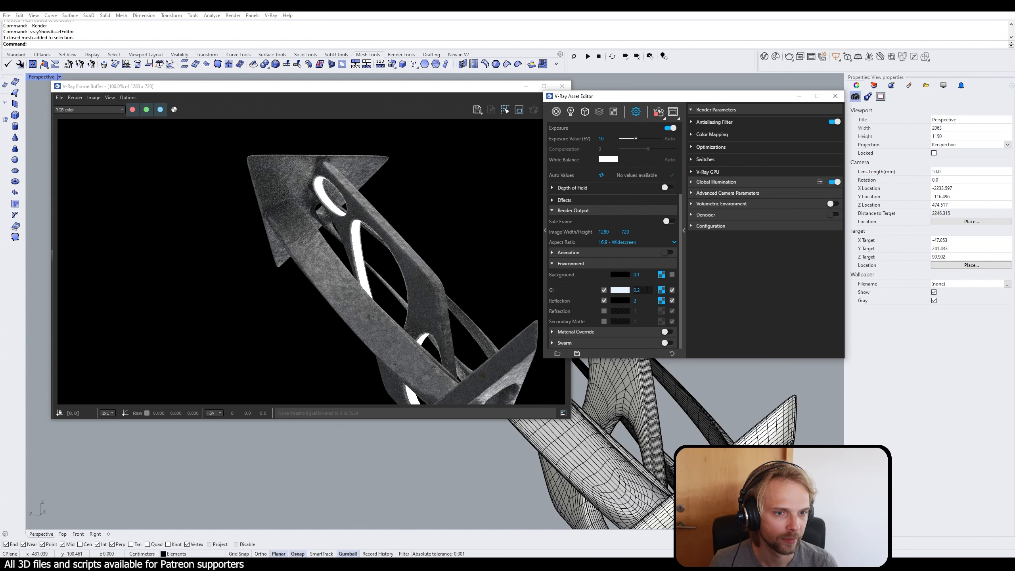
pyautogui.click(651, 288)
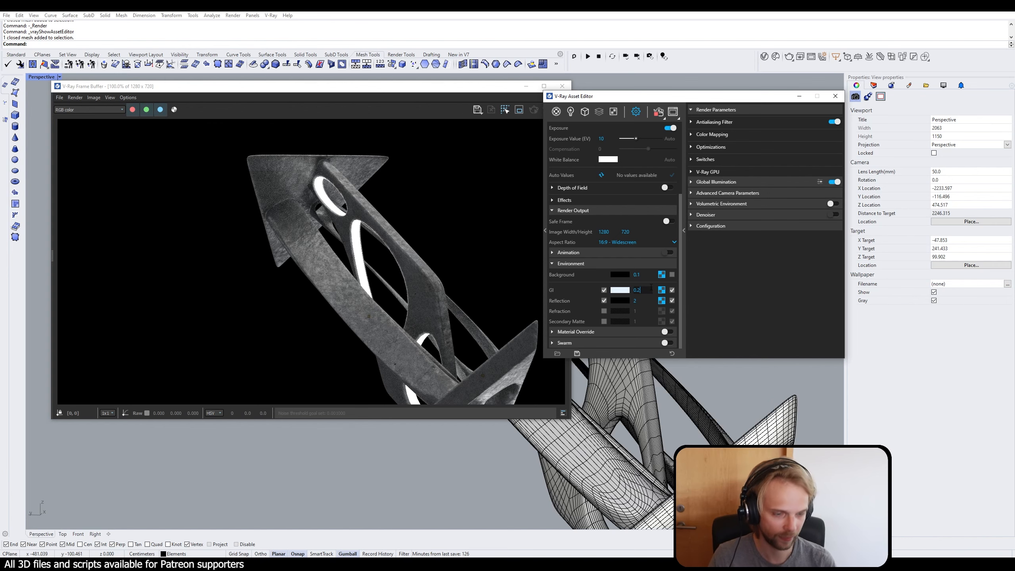
pyautogui.write('0.1')
pyautogui.press('Return')
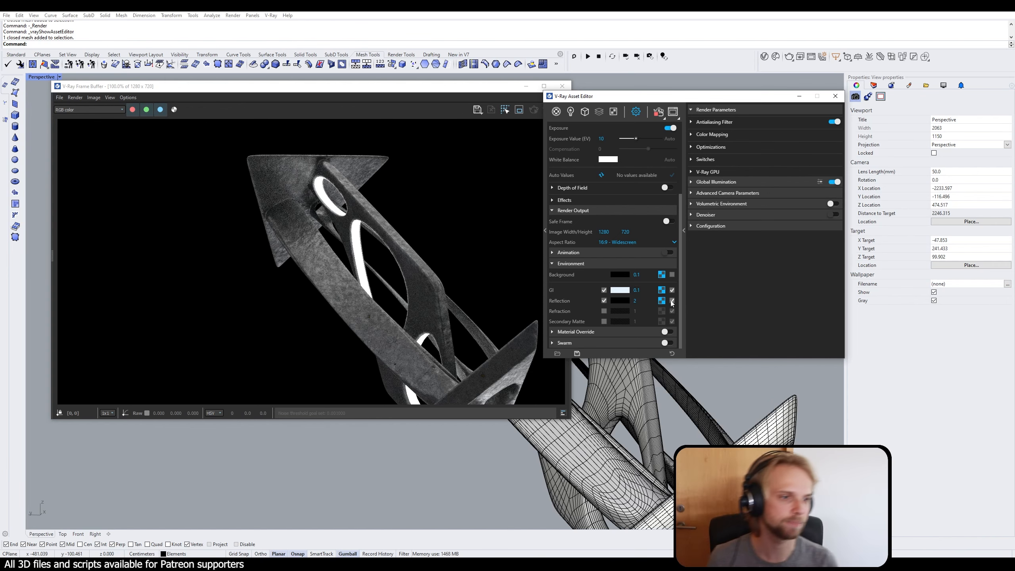
# Step: Collapse the render parameters pane, move the Asset Editor clear of the render window, and show the materials list
pyautogui.click(684, 231)
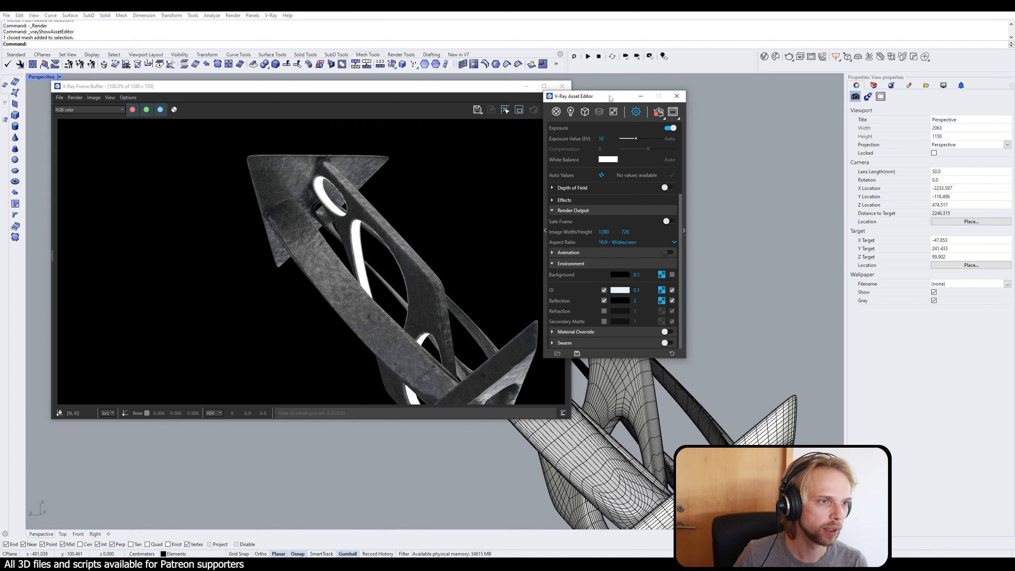
pyautogui.moveTo(589, 101); pyautogui.dragTo(736, 99)
pyautogui.click(705, 109)
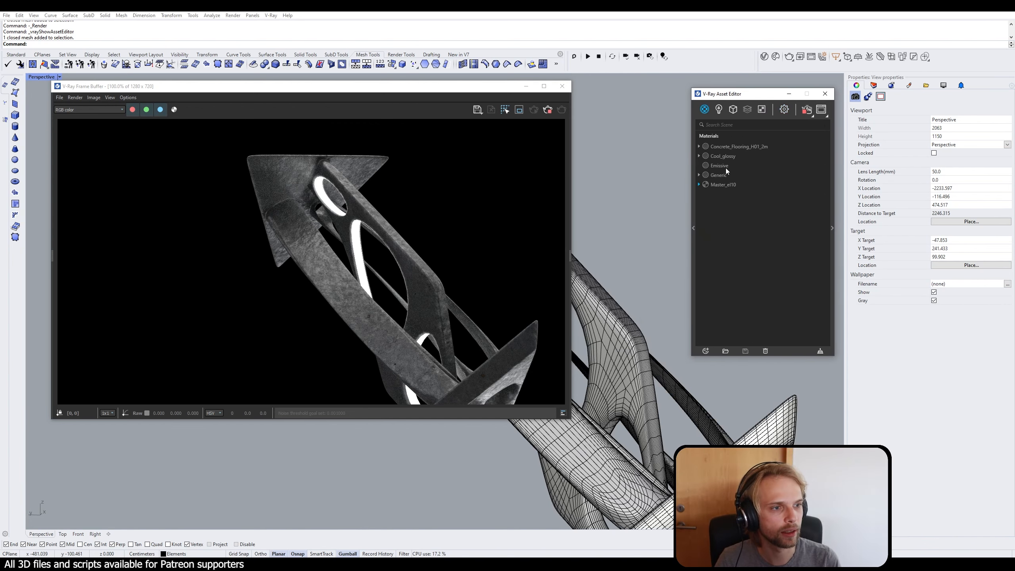
# Step: Set the Emissive material's color to light blue (RGB 0.683, 0.924, 1) and examine the live render from other angles
pyautogui.click(726, 167)
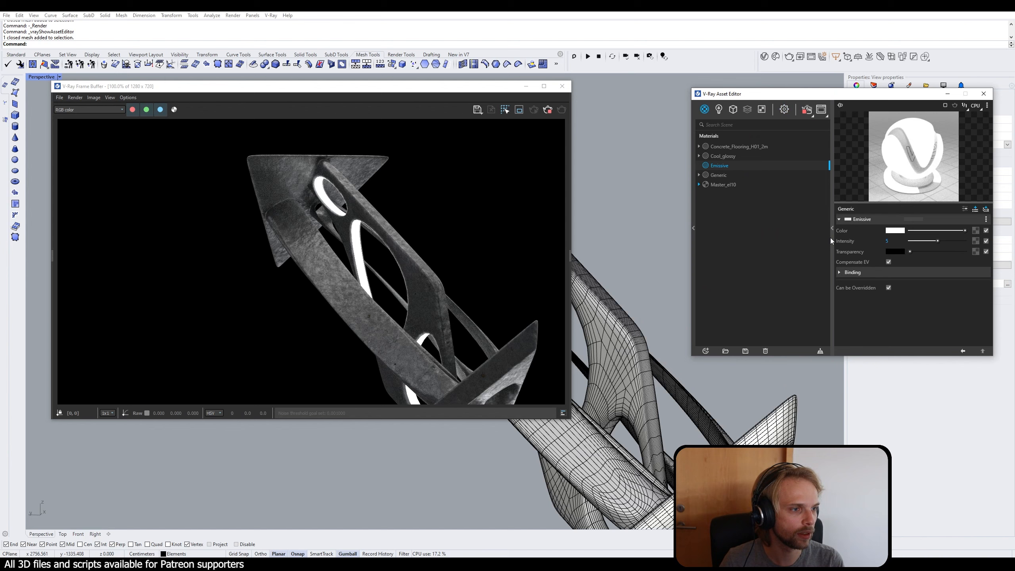
pyautogui.click(895, 231)
pyautogui.click(411, 237)
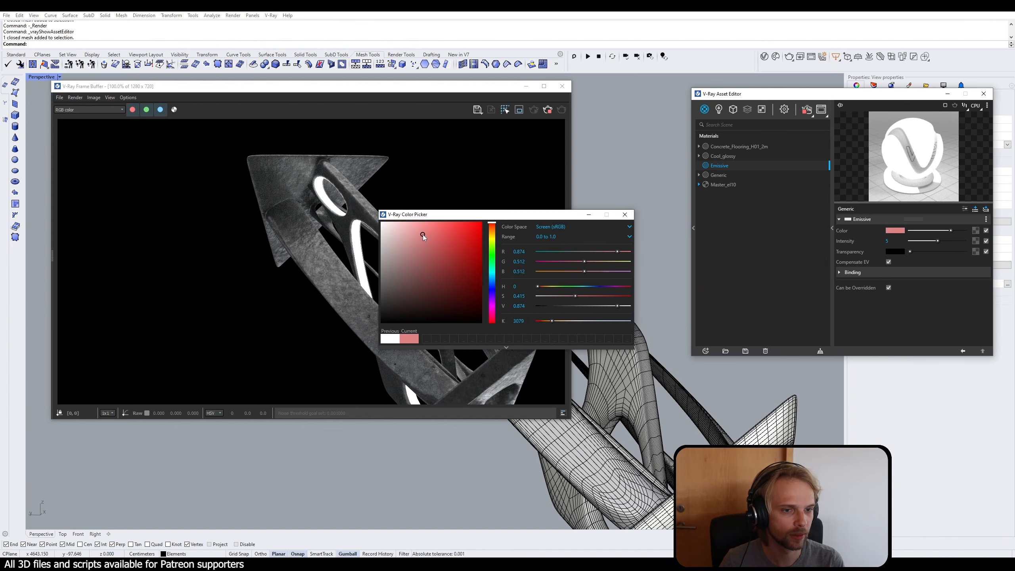
pyautogui.click(413, 222)
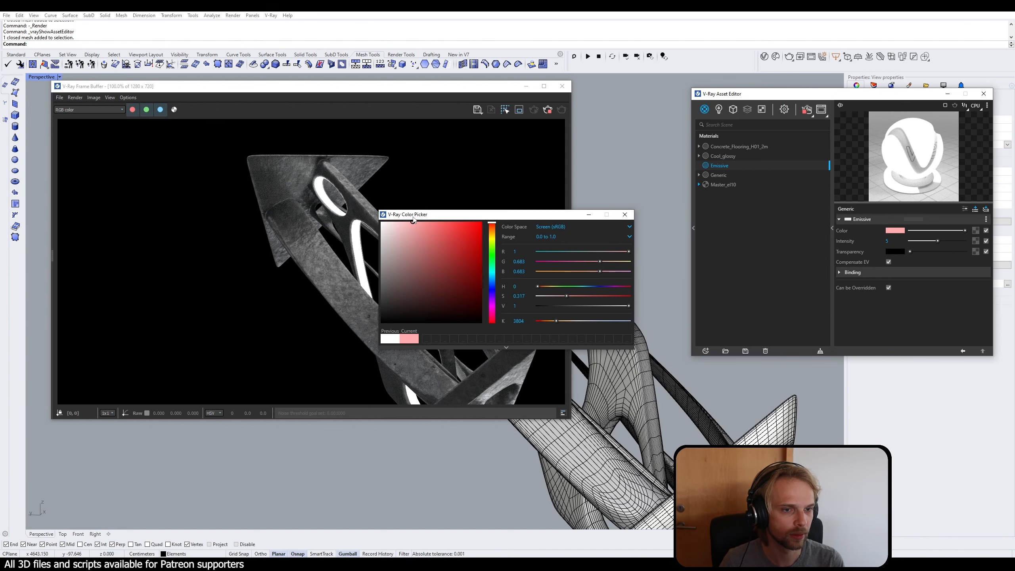
pyautogui.click(492, 277)
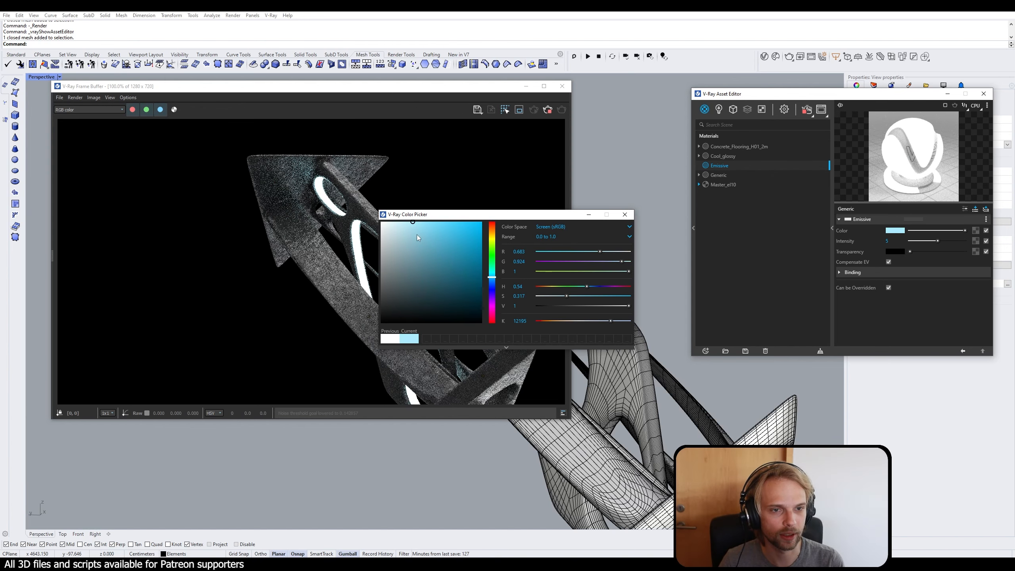
pyautogui.click(624, 216)
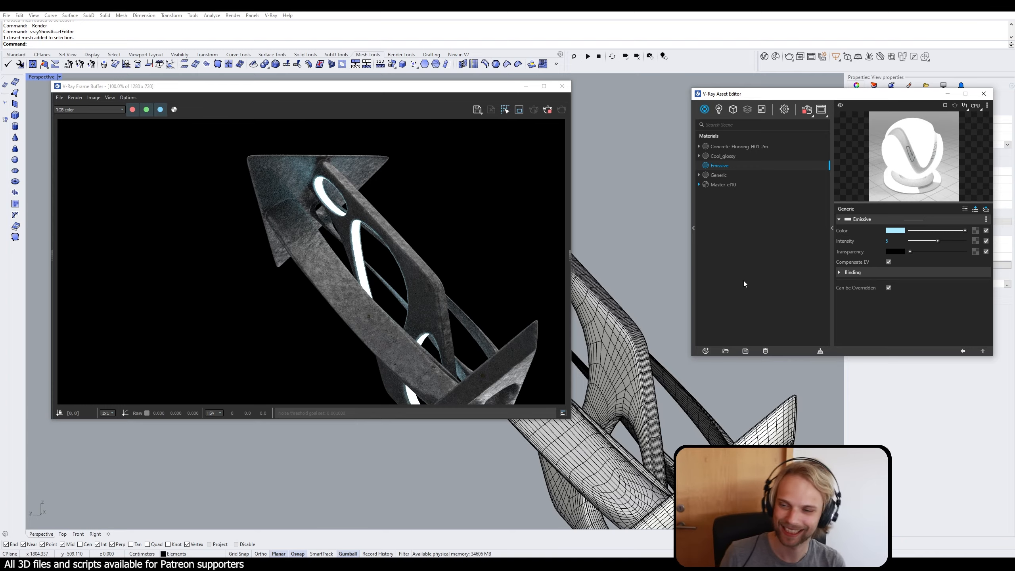
pyautogui.moveTo(660, 444); pyautogui.dragTo(705, 425, button='right')
pyautogui.scroll(-3, 706, 425)
pyautogui.scroll(5, 705, 424)
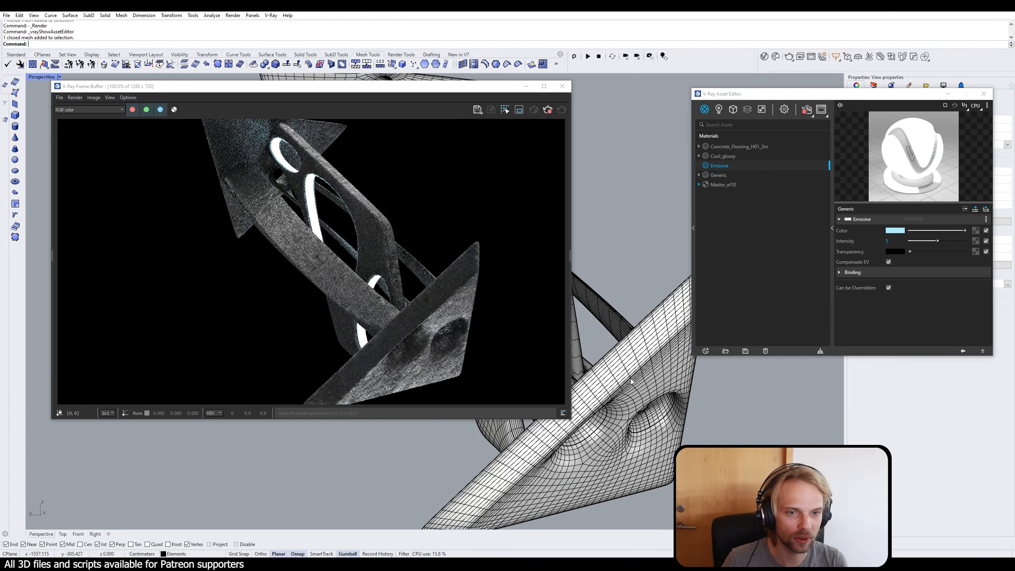
pyautogui.moveTo(592, 452); pyautogui.dragTo(688, 432, button='right')
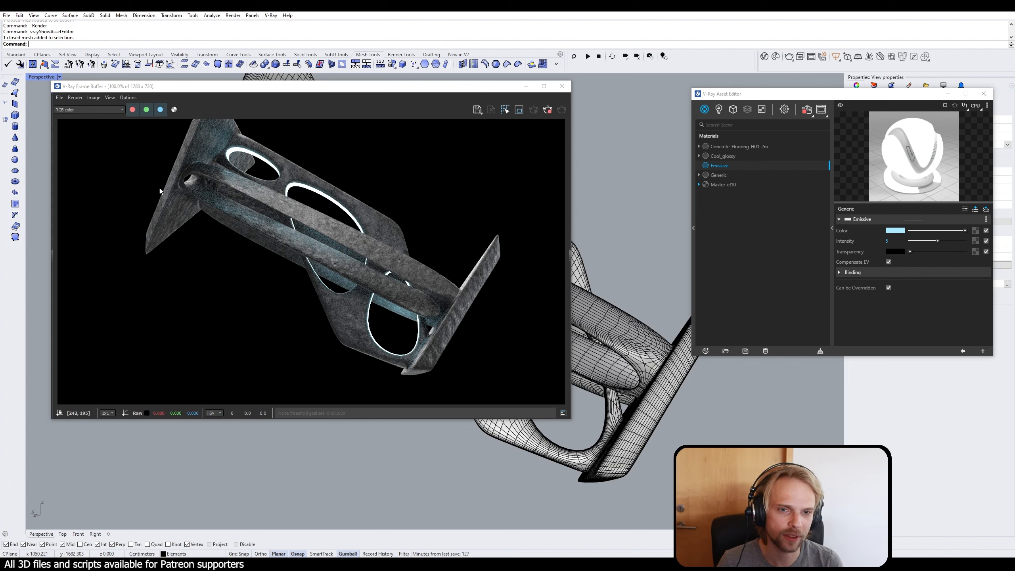
# Step: Set the bump amount of the Concrete_Flooring material to 1 and examine the live render from other angles
pyautogui.click(735, 148)
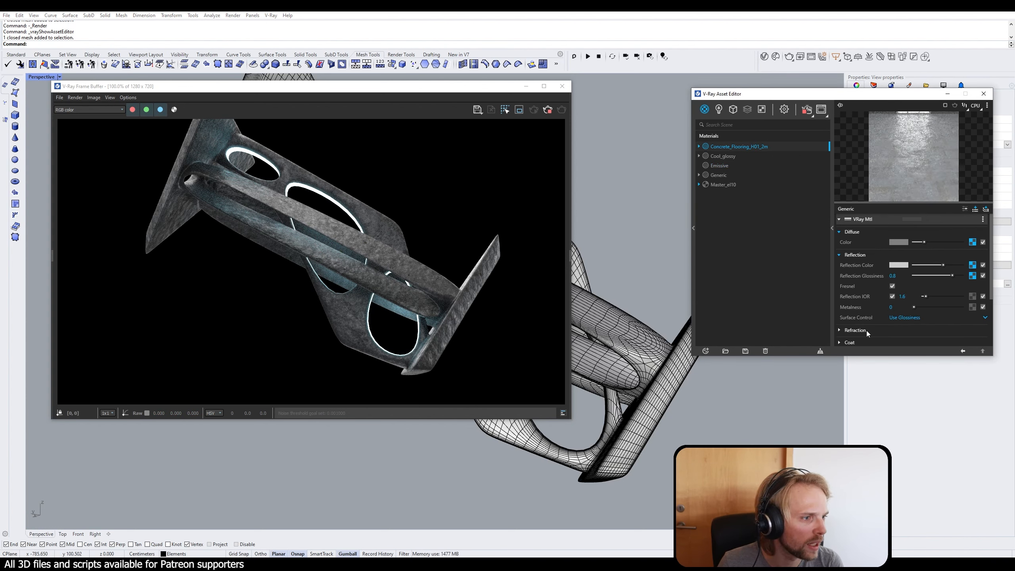
pyautogui.scroll(-3, 861, 339)
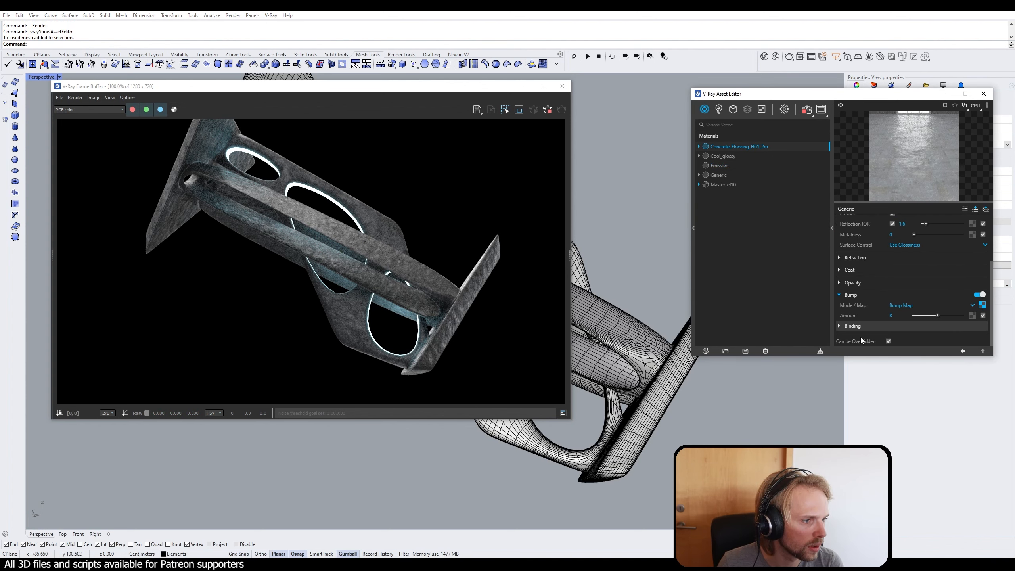
pyautogui.doubleClick(900, 314)
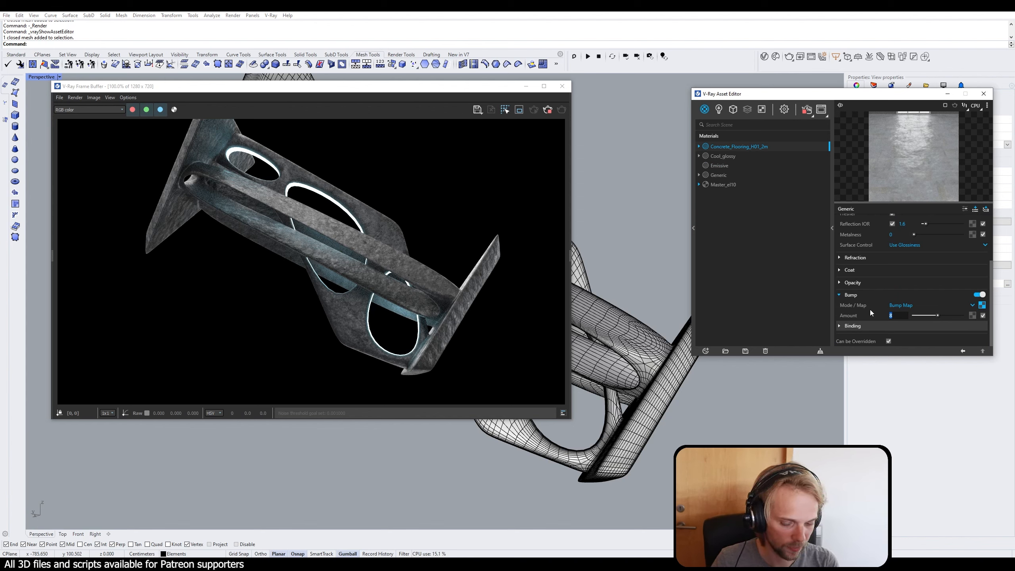
pyautogui.write('1')
pyautogui.press('Return')
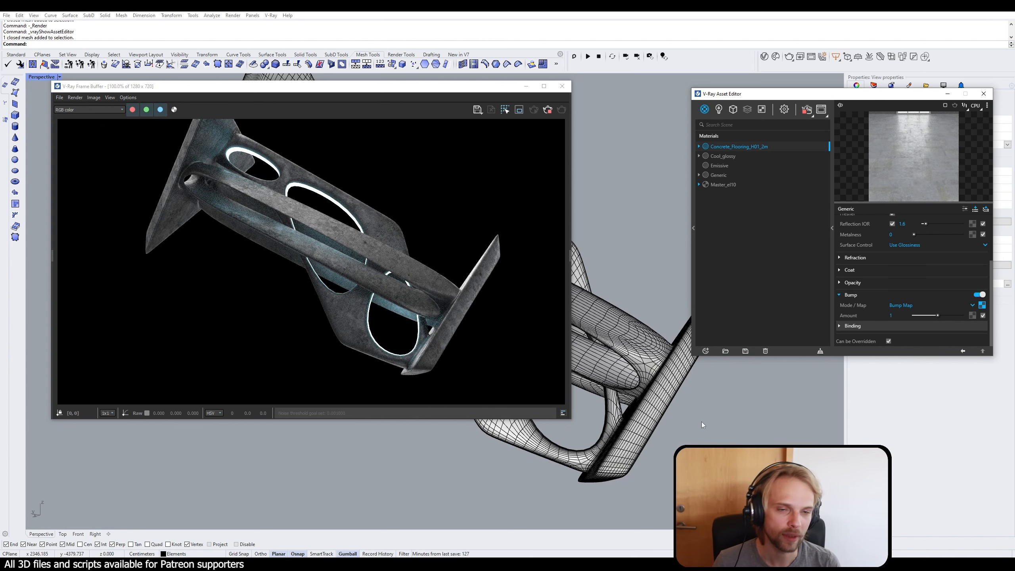
pyautogui.moveTo(701, 423); pyautogui.dragTo(659, 440, button='right')
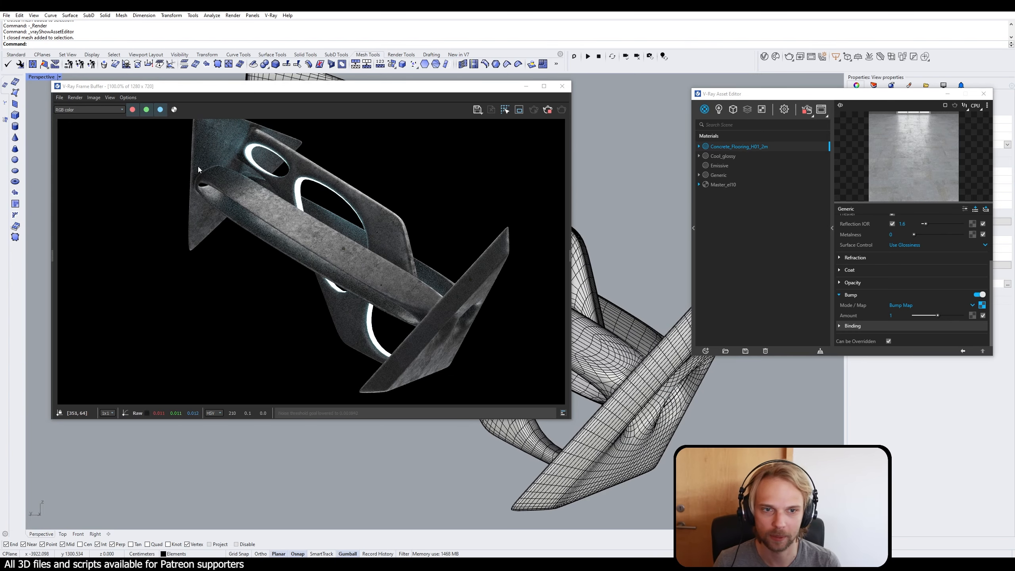
pyautogui.moveTo(725, 415); pyautogui.dragTo(703, 426, button='right')
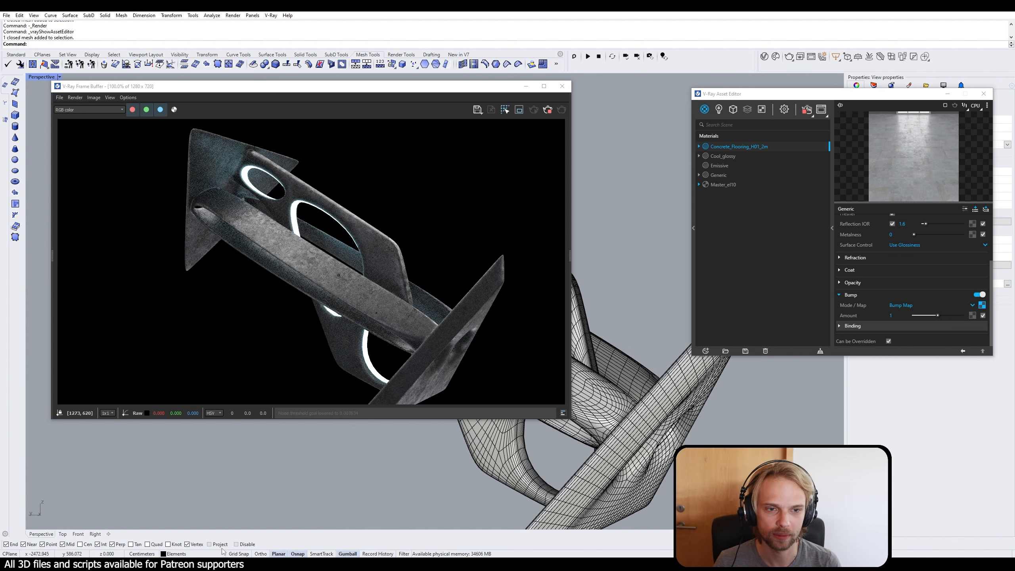
# Step: Switch to Photoshop, hide the white mask on Layer 1 and show the UV wireframe layer
pyautogui.click(224, 563)
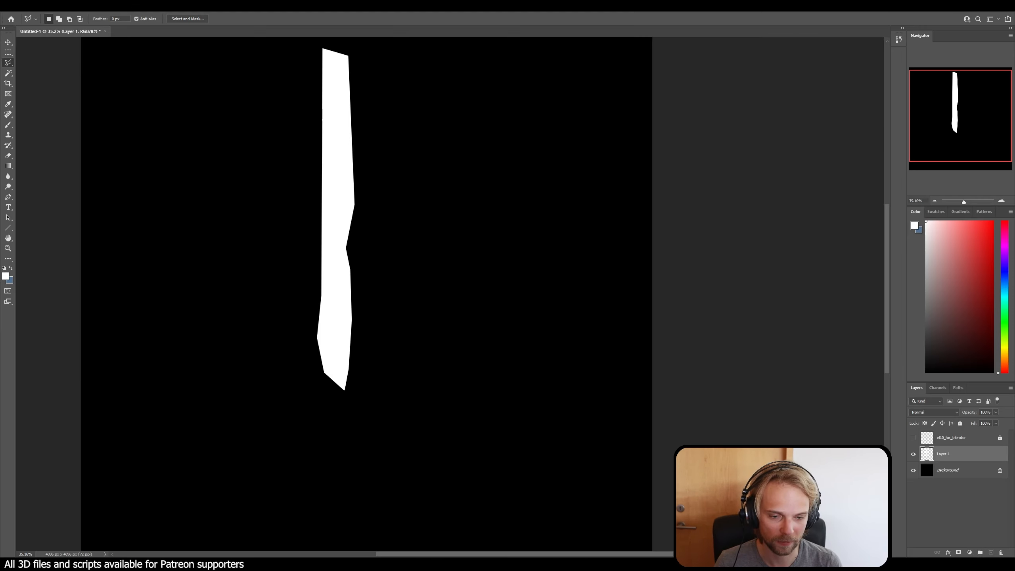
pyautogui.click(914, 455)
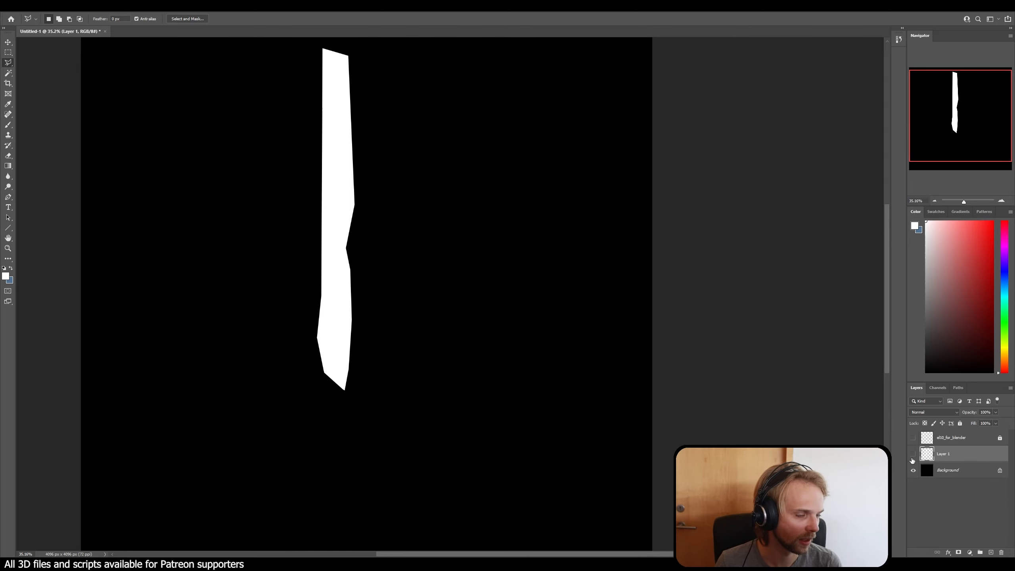
pyautogui.click(914, 438)
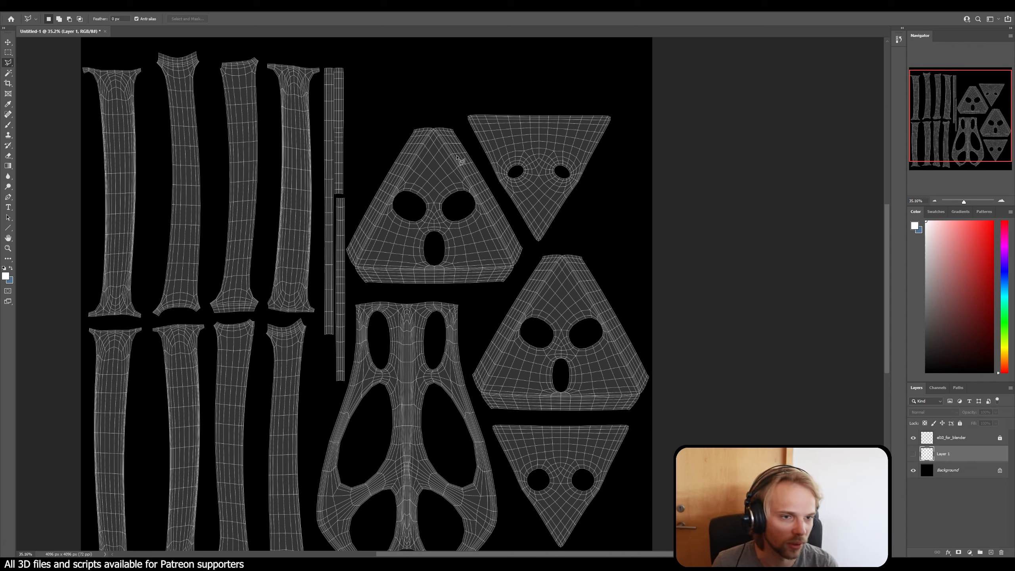
# Step: Switch to the browser with the danger sign image results and copy the enlarged yellow diamond DANGER sign
pyautogui.moveTo(86, 565)
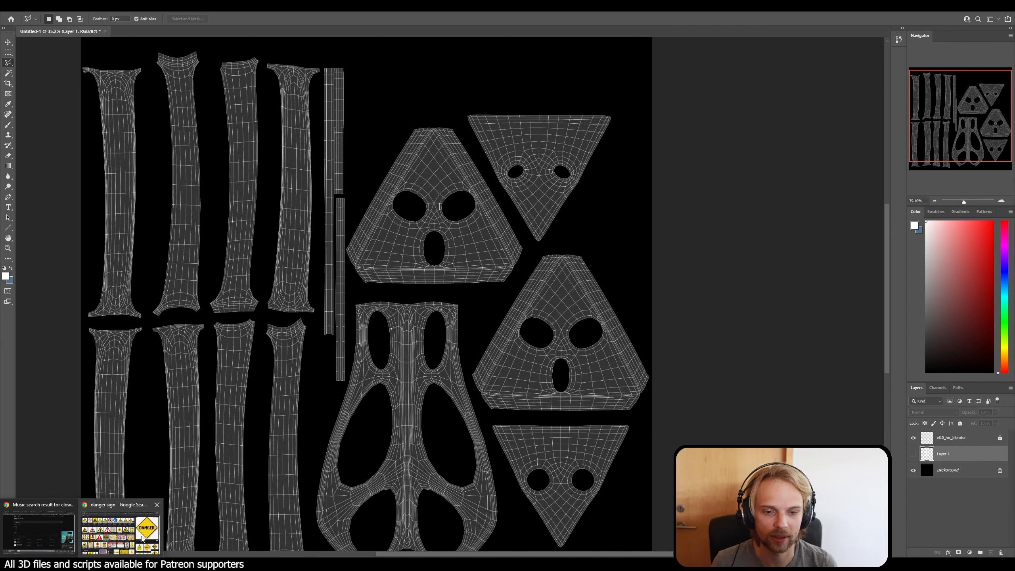
pyautogui.click(119, 532)
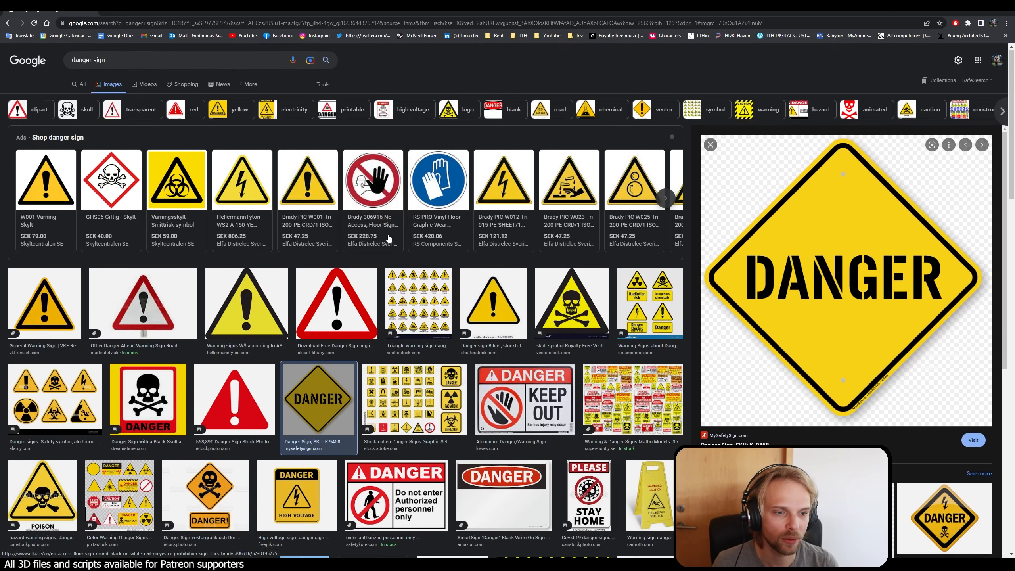
pyautogui.scroll(-10, 399, 236)
pyautogui.scroll(-8, 387, 239)
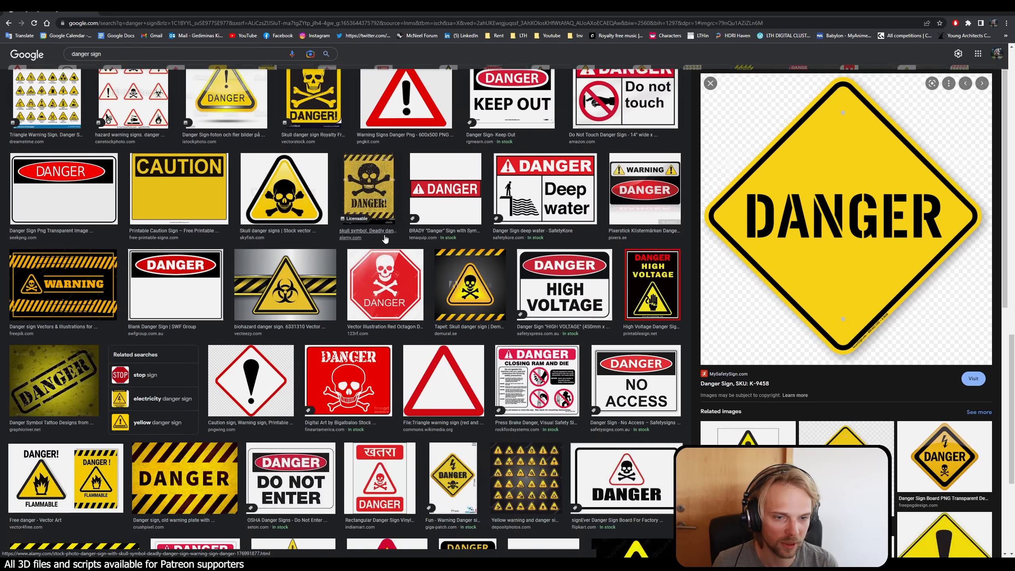
pyautogui.scroll(20, 288, 211)
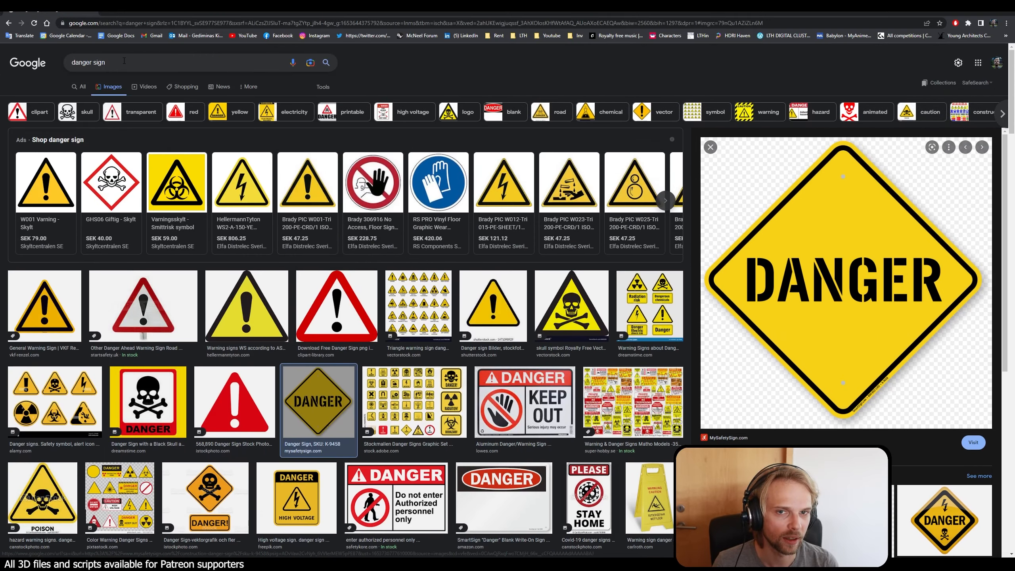
pyautogui.press('/')
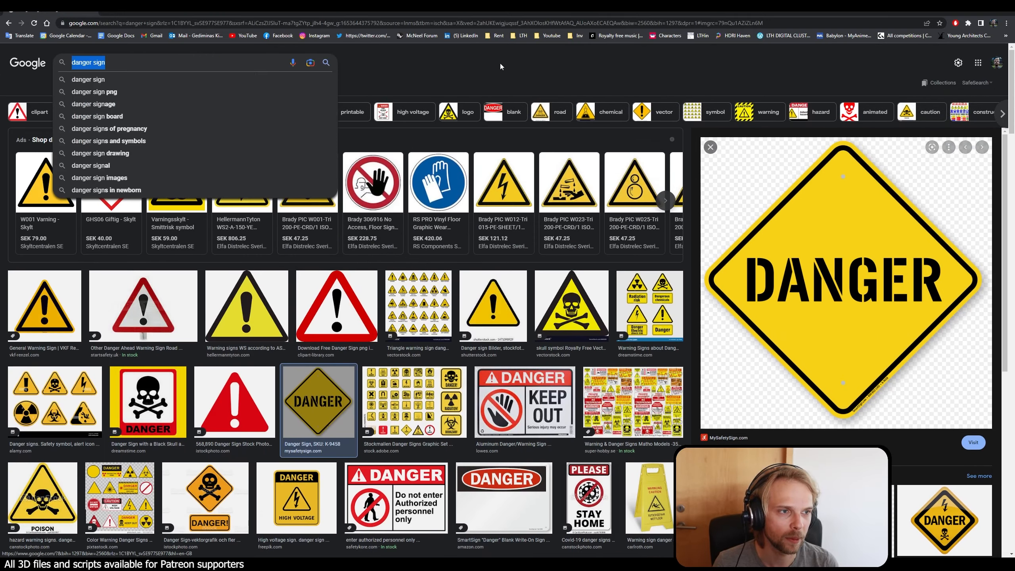
pyautogui.rightClick(871, 219)
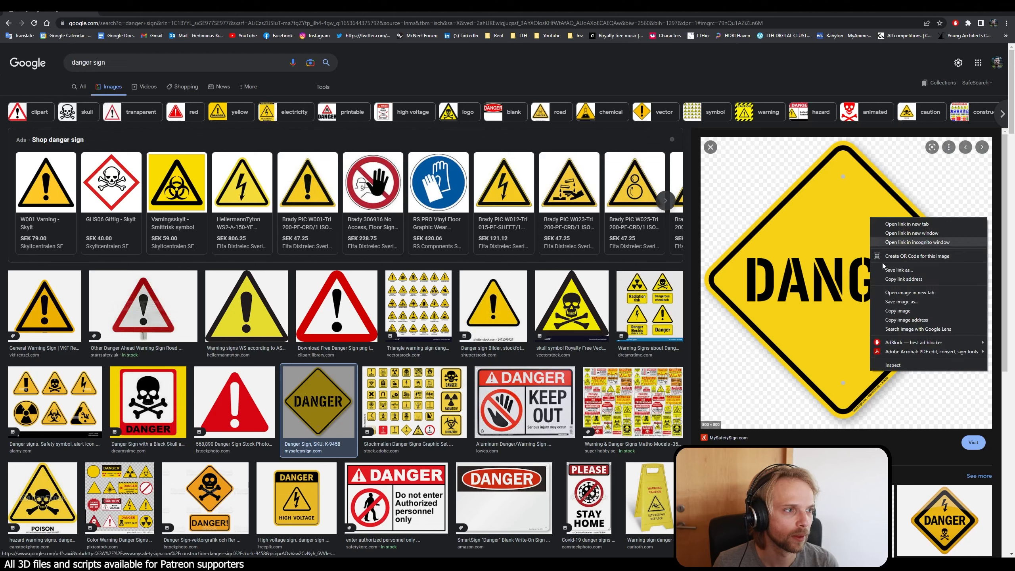
pyautogui.click(910, 313)
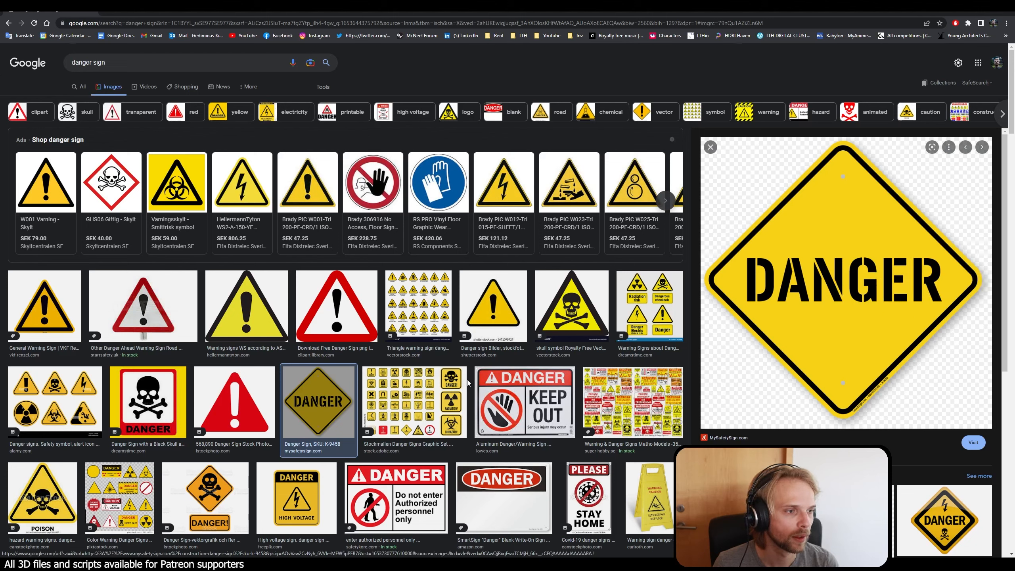
# Step: Return to Photoshop, paste the DANGER sign and scale it to about 24% beside the oval hole of the upper triangular UV island
pyautogui.click(970, 9)
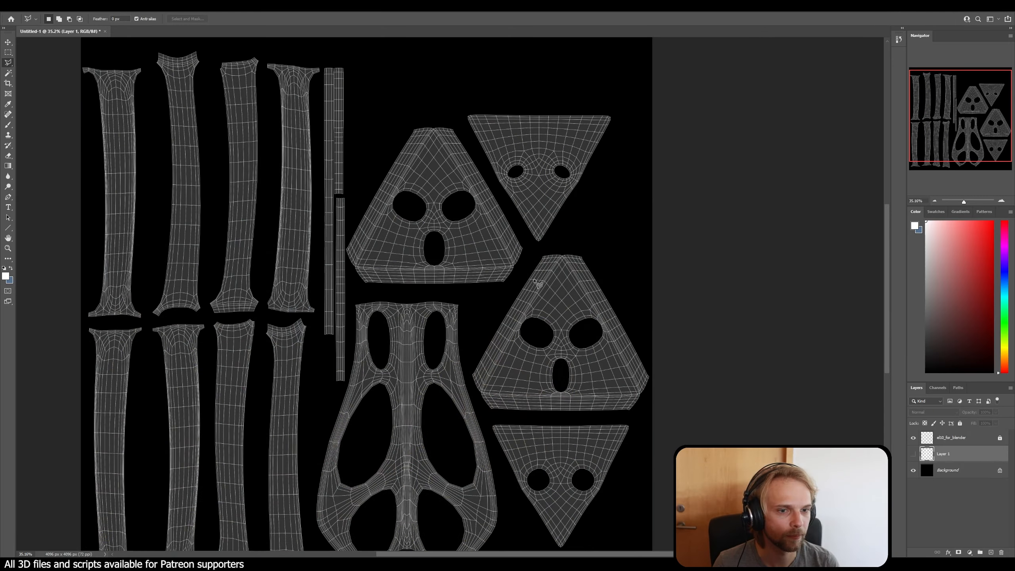
pyautogui.hotkey('ctrl', 'v')
pyautogui.keyDown('ctrl'); pyautogui.moveTo(383, 307); pyautogui.dragTo(411, 268); pyautogui.keyUp('ctrl')
pyautogui.hotkey('ctrl', 't')
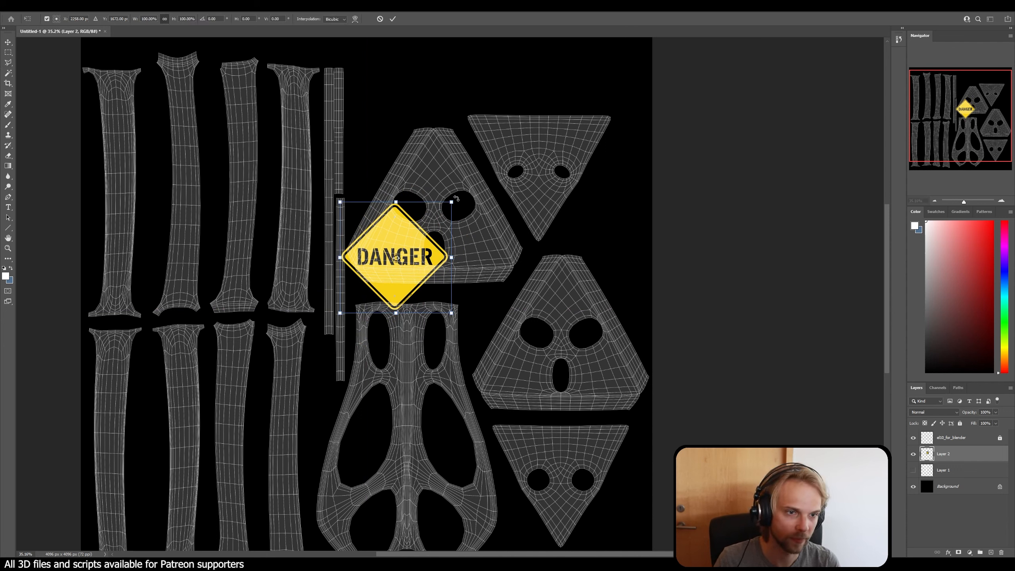
pyautogui.moveTo(452, 201); pyautogui.dragTo(399, 245)
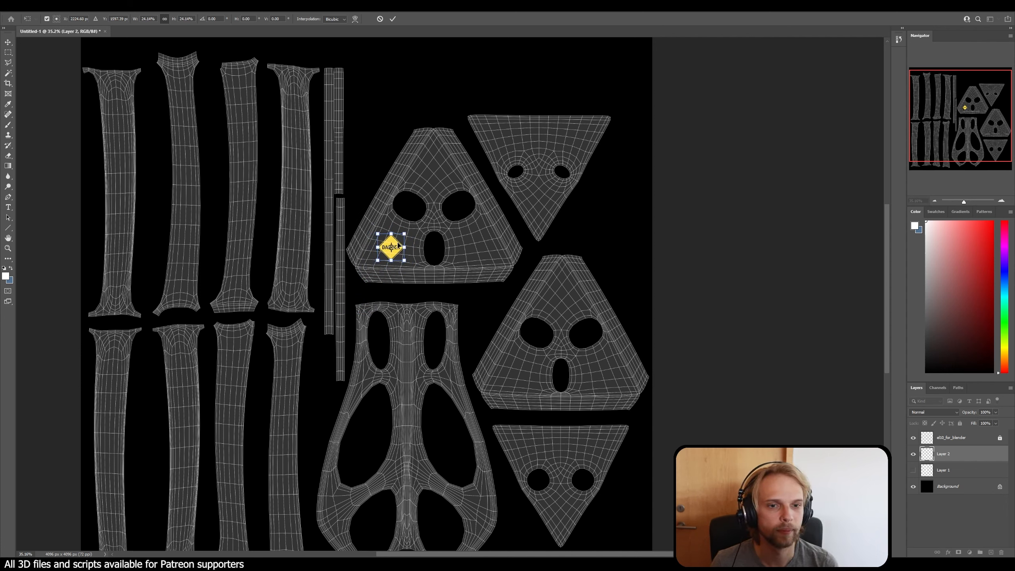
pyautogui.press('Return')
pyautogui.press('l')
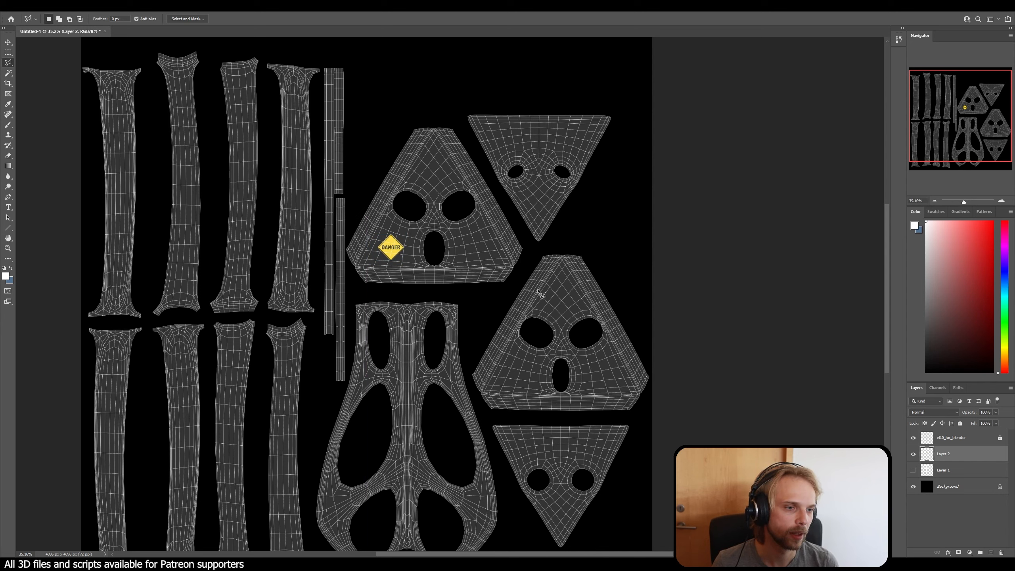
# Step: Duplicate the DANGER sign layer, rotate the copy -90° and fit it slightly smaller onto the first strip of the upper row
pyautogui.moveTo(968, 463); pyautogui.dragTo(993, 554)
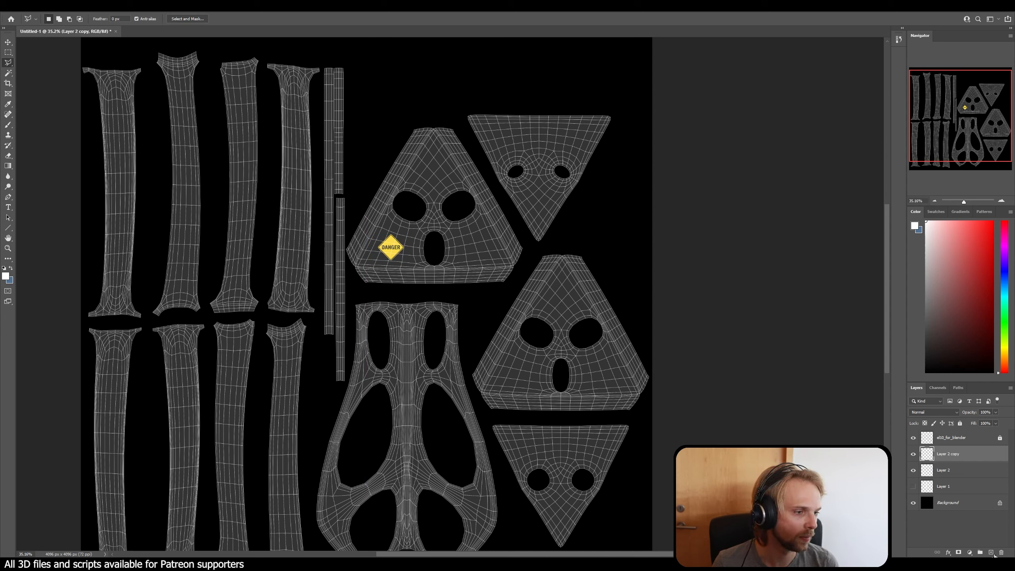
pyautogui.keyDown('ctrl'); pyautogui.moveTo(394, 250); pyautogui.dragTo(101, 201); pyautogui.keyUp('ctrl')
pyautogui.hotkey('ctrl', 't')
pyautogui.keyDown('alt'); pyautogui.scroll(5, 117, 240); pyautogui.keyUp('alt')
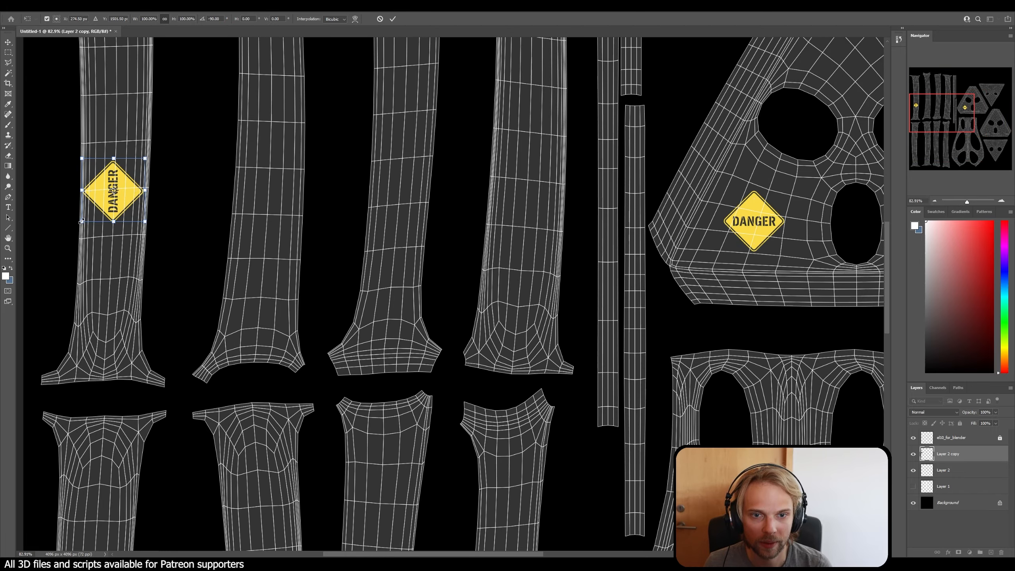
pyautogui.keyDown('alt'); pyautogui.moveTo(81, 221); pyautogui.dragTo(117, 201); pyautogui.keyUp('alt')
pyautogui.press('Return')
pyautogui.press('l')
pyautogui.keyDown('alt'); pyautogui.scroll(-7, 155, 200); pyautogui.keyUp('alt')
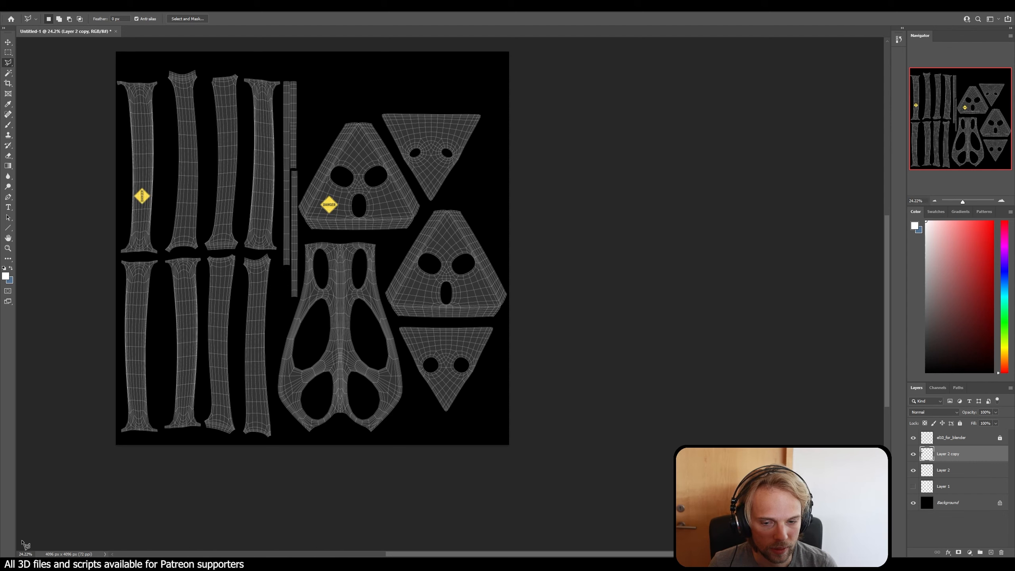
# Step: Add the text "EL10" on the second large triangular UV island and color it white (ffffff)
pyautogui.moveTo(80, 564)
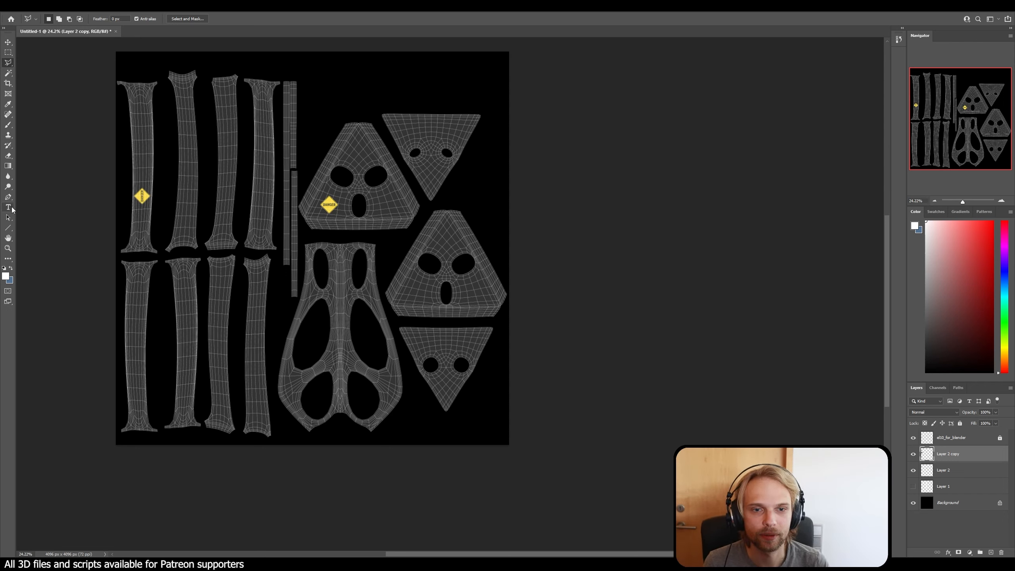
pyautogui.click(441, 238)
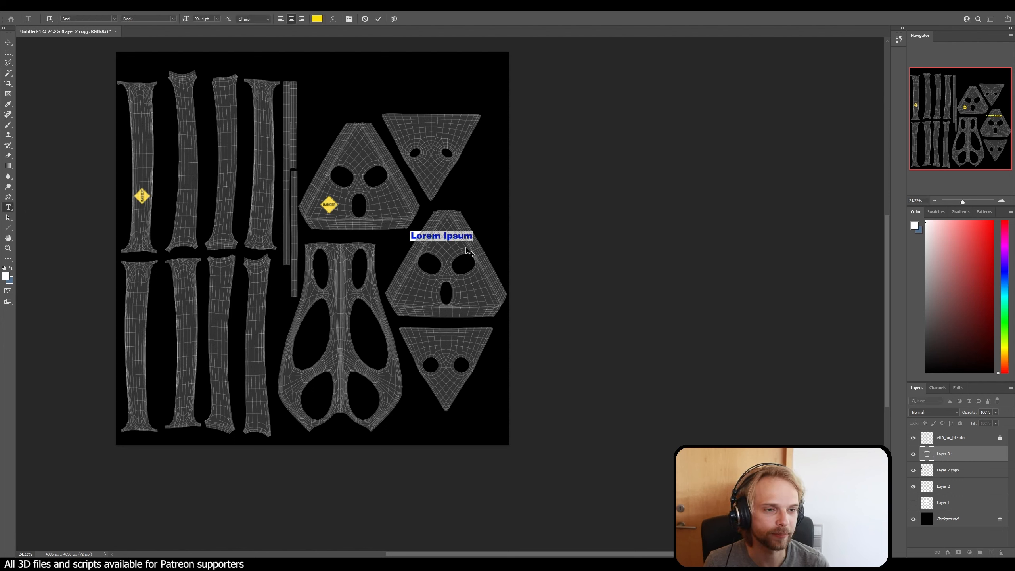
pyautogui.write('EL10')
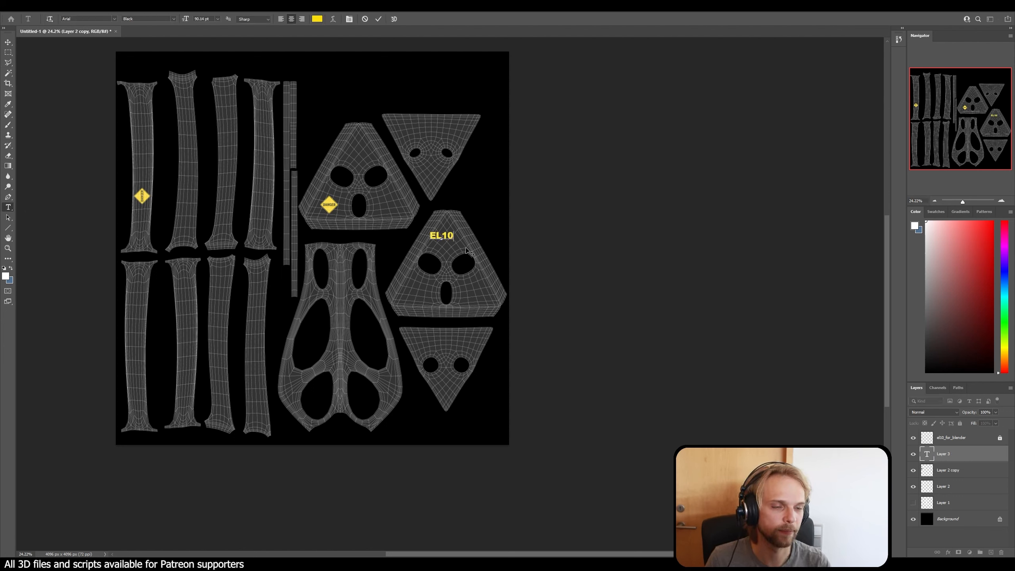
pyautogui.moveTo(455, 238); pyautogui.dragTo(420, 235)
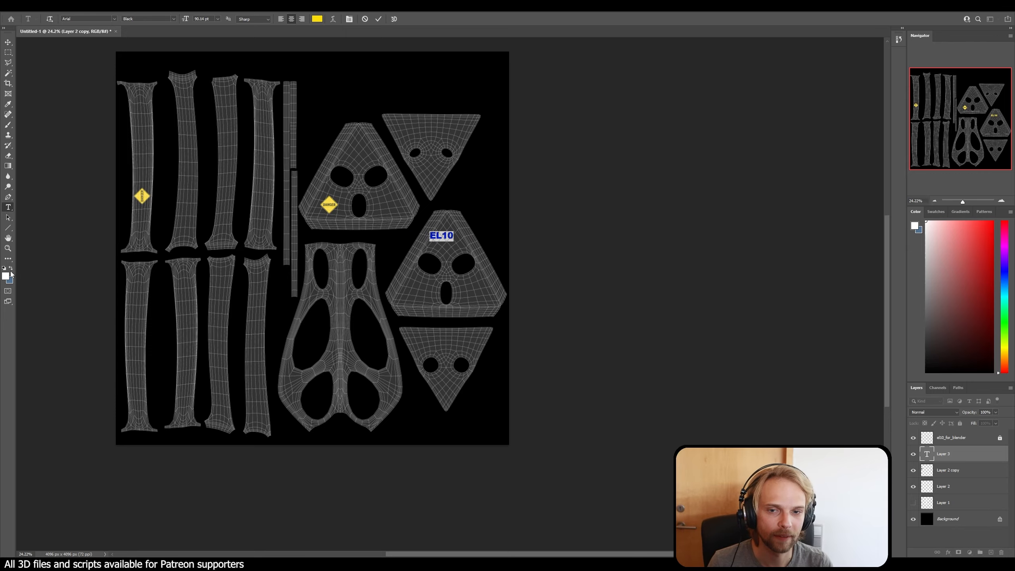
pyautogui.click(318, 20)
pyautogui.write('ffffff')
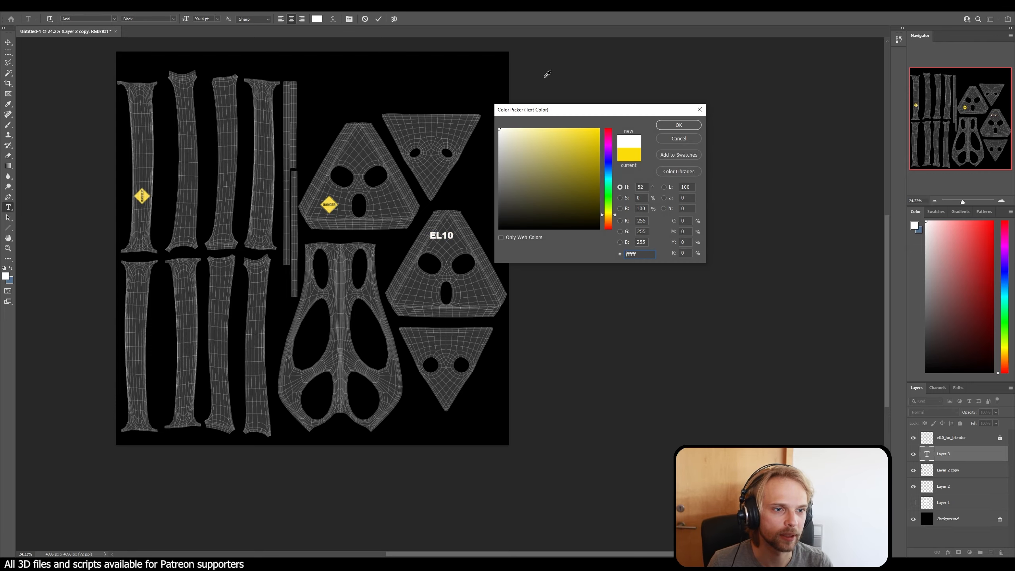
pyautogui.click(678, 125)
pyautogui.keyDown('alt'); pyautogui.scroll(5, 460, 240); pyautogui.keyUp('alt')
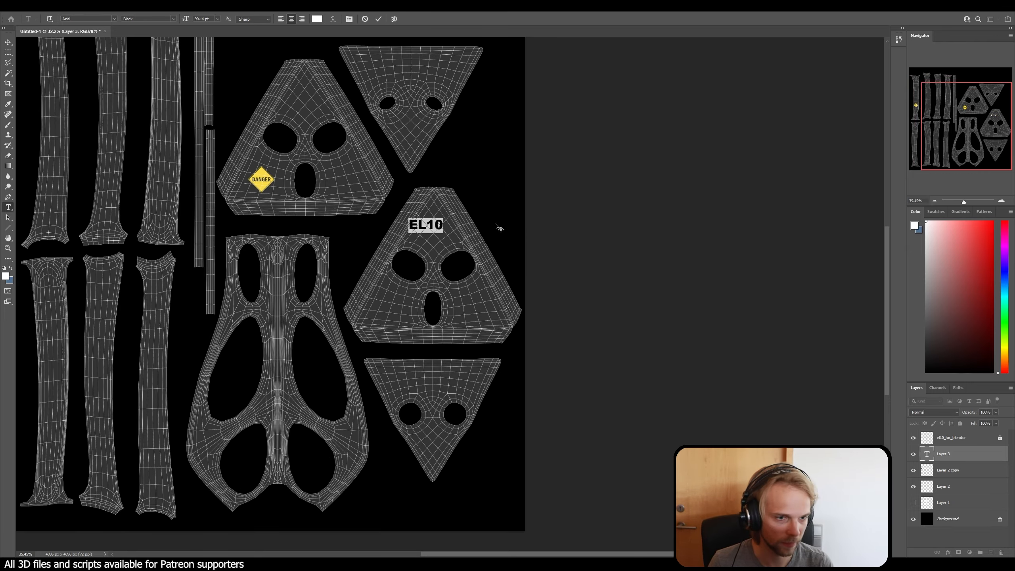
pyautogui.hotkey('ctrl', 'Return')
# Step: Move the EL10 text slightly lower, just above the two round holes of its triangular island
pyautogui.press('v')
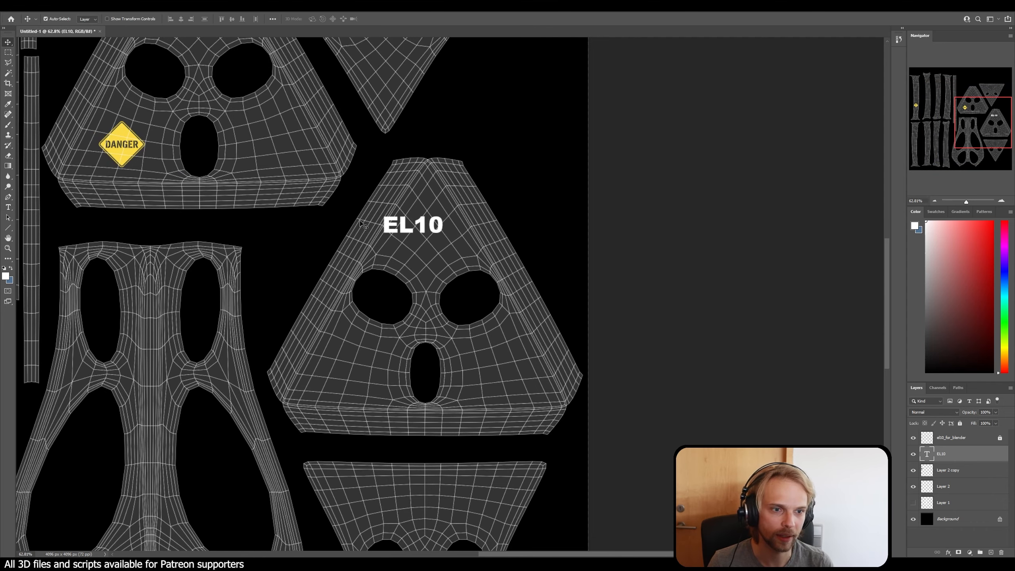
pyautogui.moveTo(406, 235); pyautogui.dragTo(417, 254)
pyautogui.keyDown('alt'); pyautogui.scroll(-3, 422, 251); pyautogui.keyUp('alt')
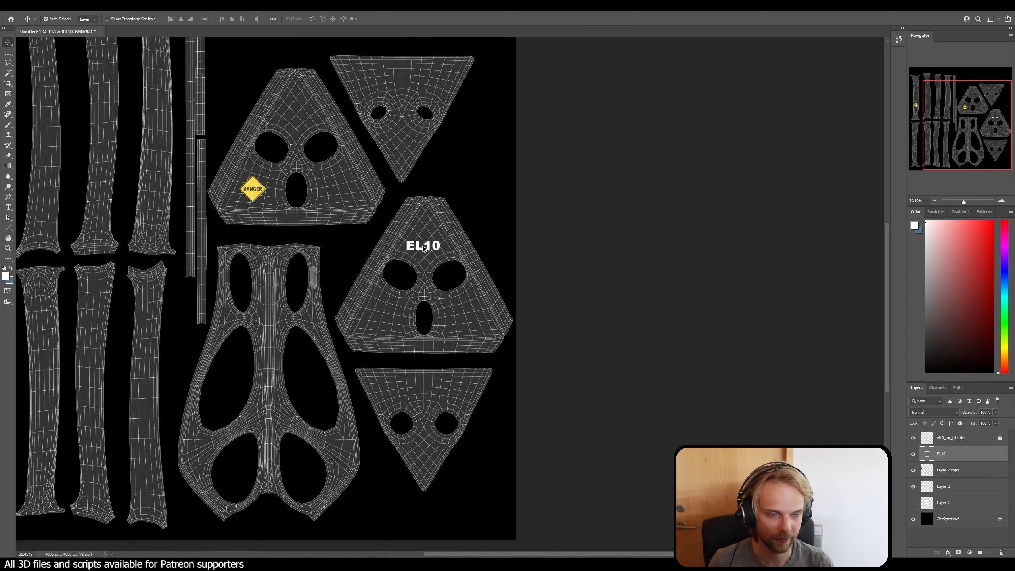
pyautogui.keyDown('alt'); pyautogui.scroll(-1, 423, 249); pyautogui.keyUp('alt')
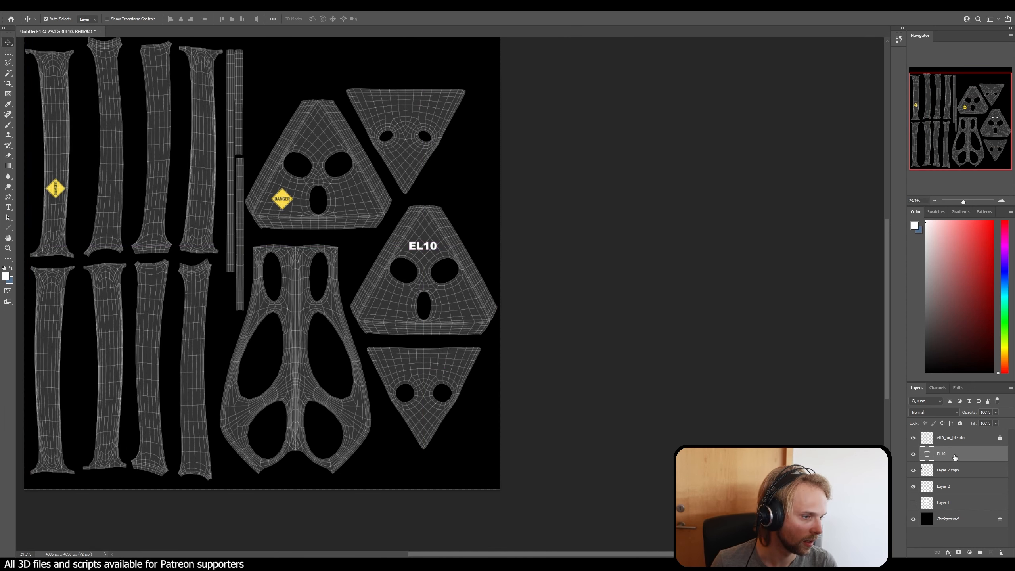
# Step: Duplicate the EL10 text onto the third strip of the lower row and turn on the rulers
pyautogui.keyDown('ctrl'); pyautogui.keyDown('alt'); pyautogui.moveTo(434, 252); pyautogui.dragTo(175, 307); pyautogui.keyUp('alt'); pyautogui.keyUp('ctrl')
pyautogui.keyDown('alt'); pyautogui.scroll(6, 150, 288); pyautogui.keyUp('alt')
pyautogui.hotkey('ctrl', 'r')
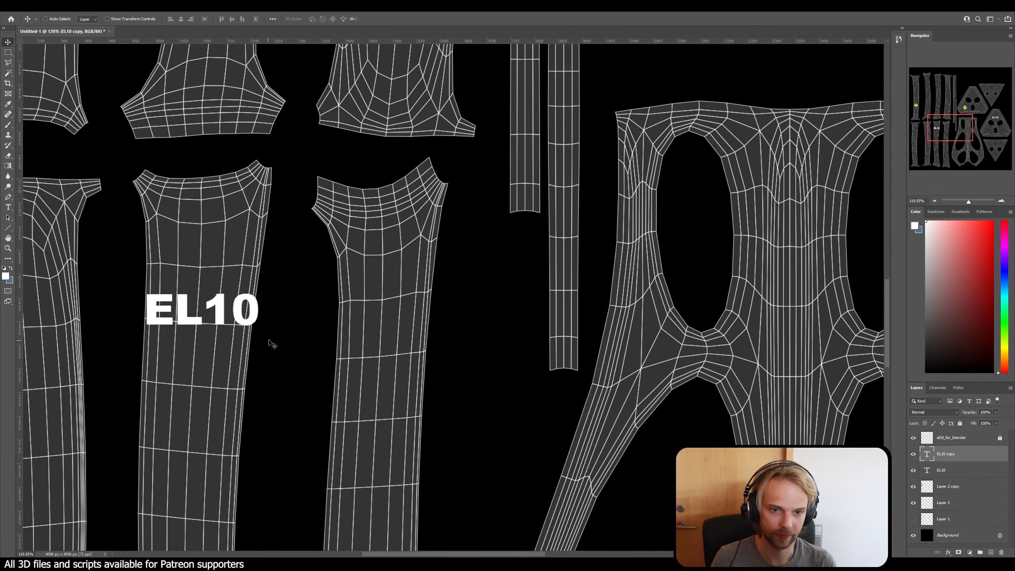
pyautogui.keyDown('alt'); pyautogui.scroll(-4, 270, 344); pyautogui.keyUp('alt')
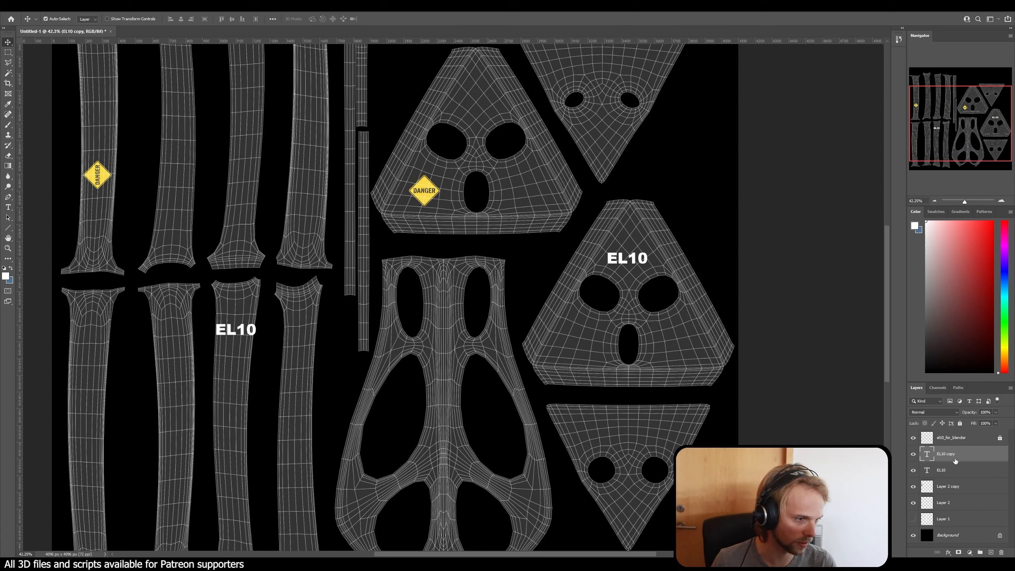
# Step: Rasterize the EL10 copy on the third strip of the lower row and rotate it -90°
pyautogui.rightClick(952, 455)
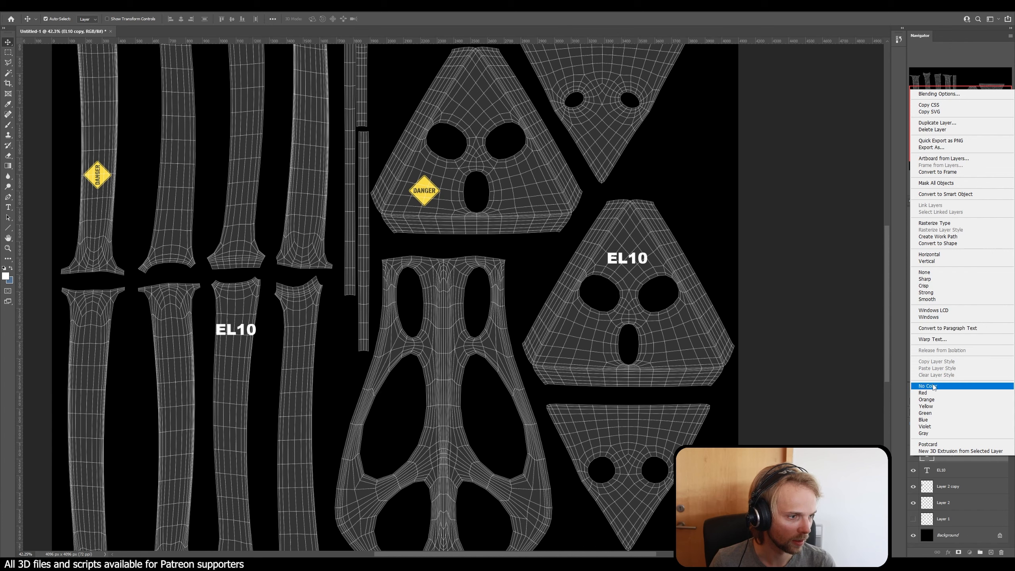
pyautogui.click(953, 223)
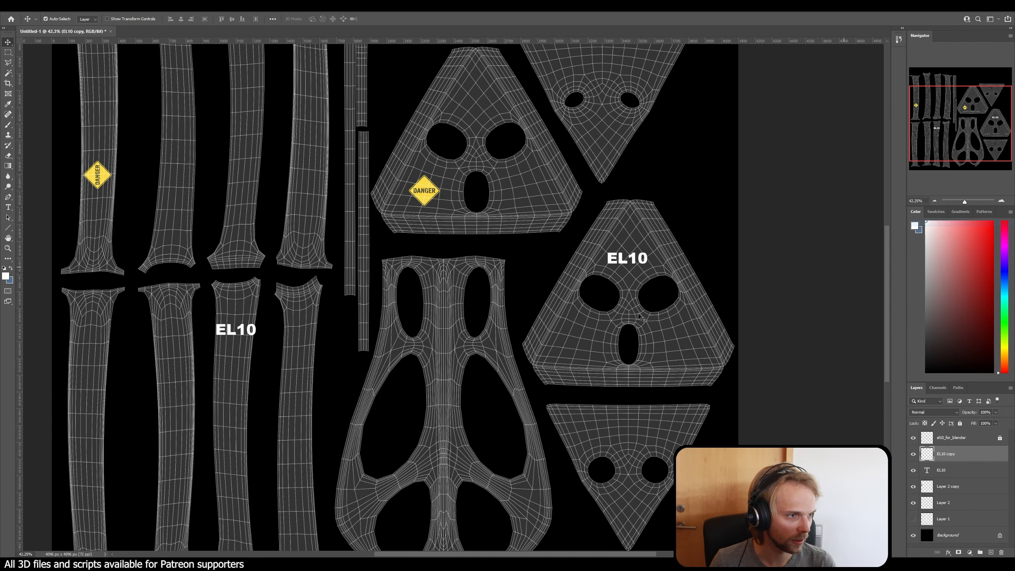
pyautogui.hotkey('ctrl', 't')
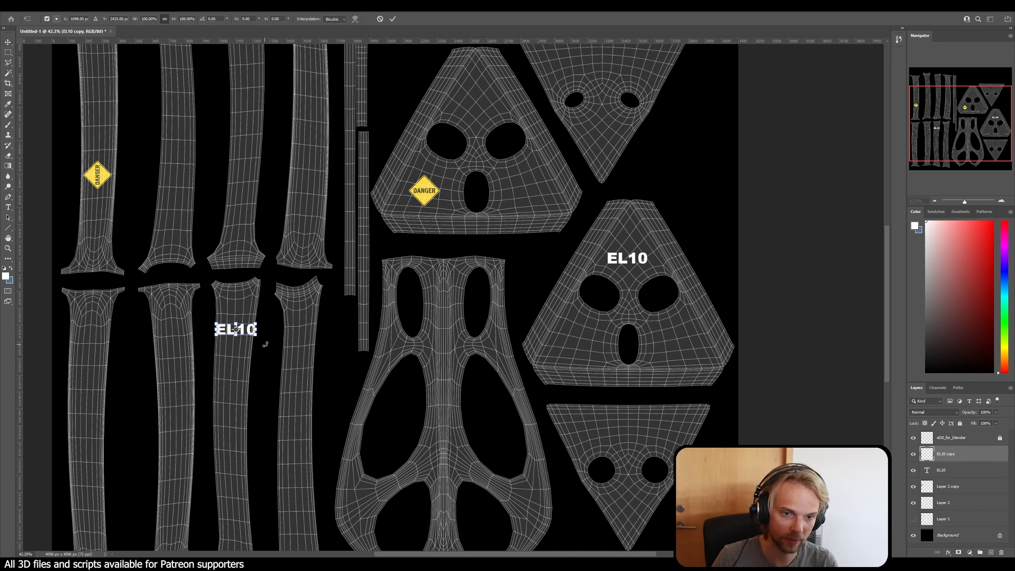
pyautogui.moveTo(265, 345); pyautogui.dragTo(258, 283)
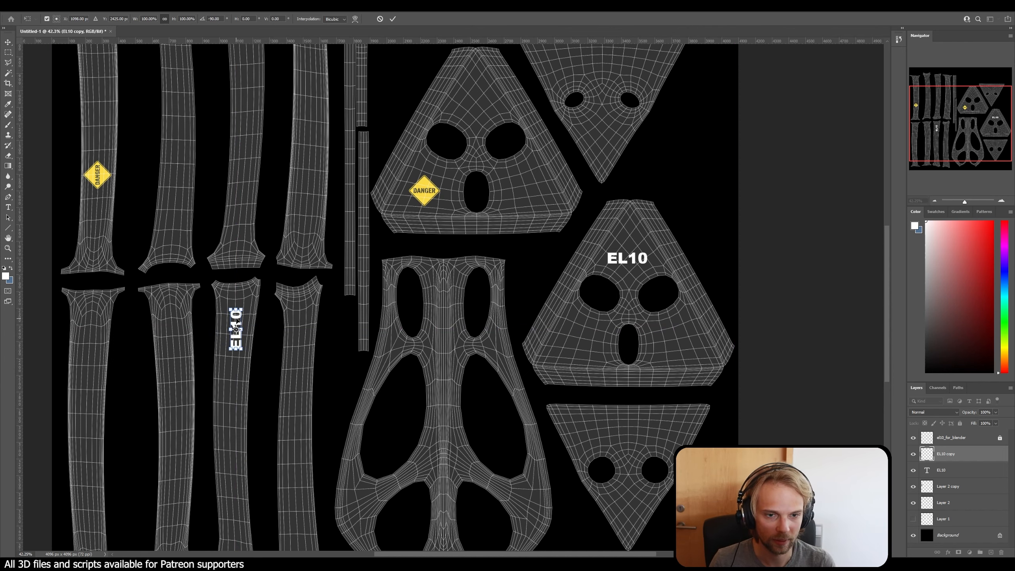
# Step: Move the rotated EL10 to the lower part of the fourth strip in the lower row and enlarge it to about 167%
pyautogui.moveTo(237, 323); pyautogui.dragTo(298, 477)
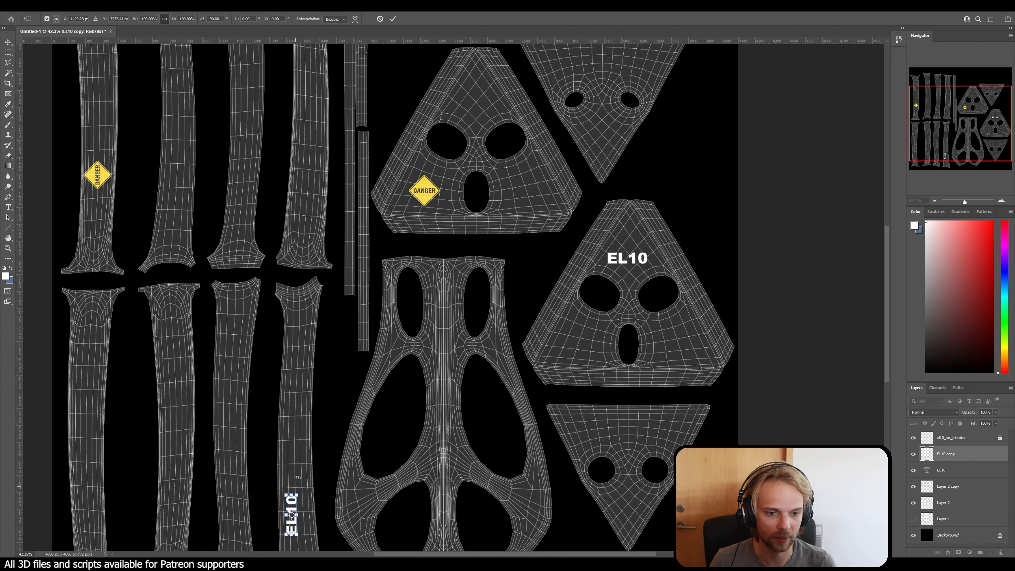
pyautogui.scroll(-4, 297, 477)
pyautogui.moveTo(292, 422); pyautogui.dragTo(297, 428)
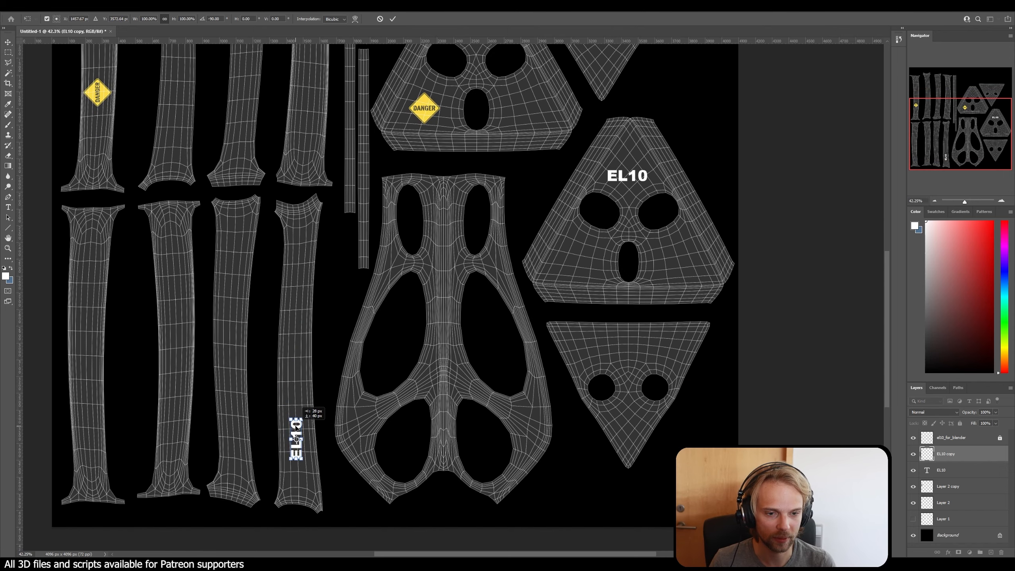
pyautogui.keyDown('alt'); pyautogui.scroll(6, 336, 462); pyautogui.keyUp('alt')
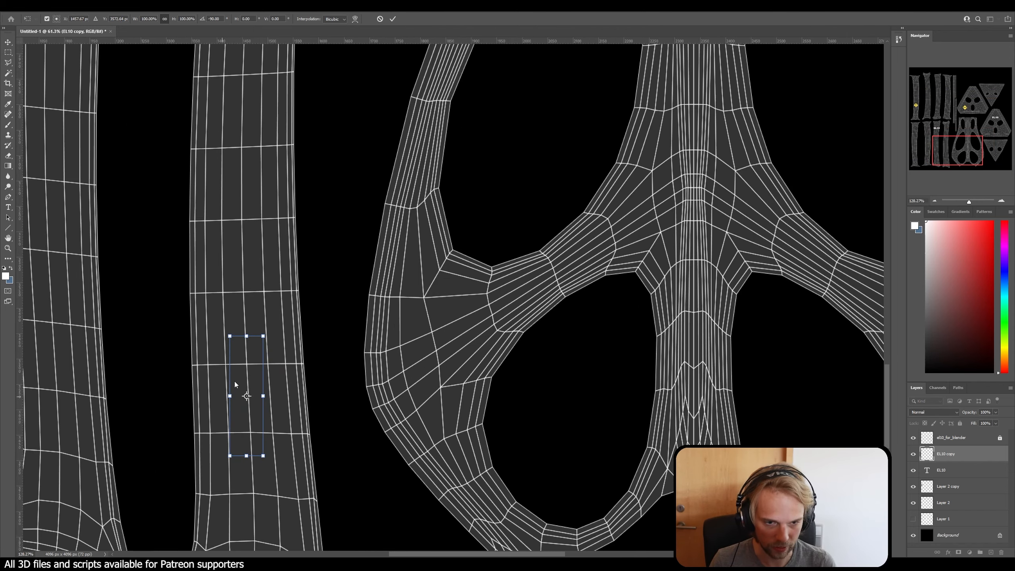
pyautogui.moveTo(251, 372); pyautogui.dragTo(240, 373)
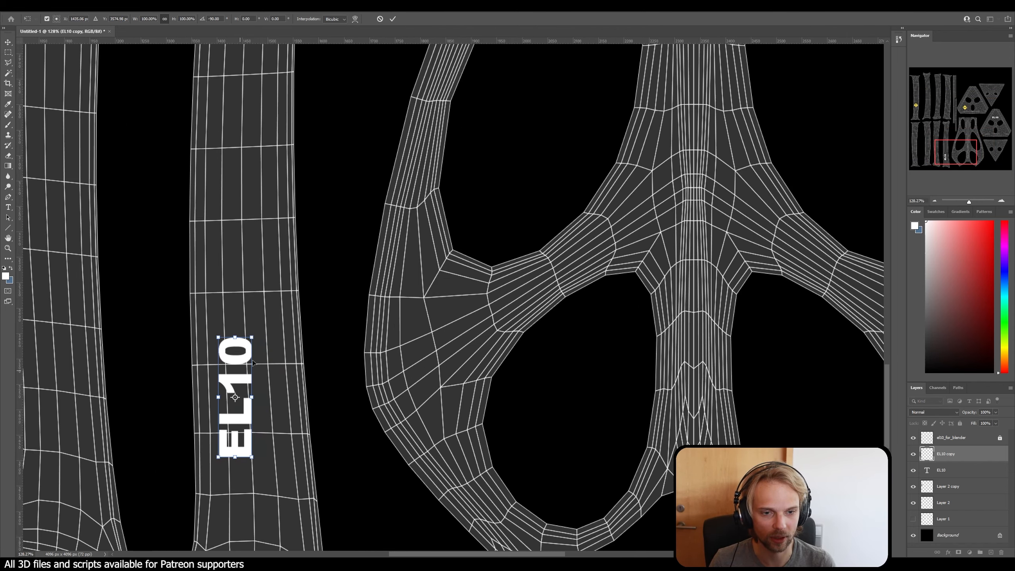
pyautogui.moveTo(255, 338); pyautogui.dragTo(329, 256)
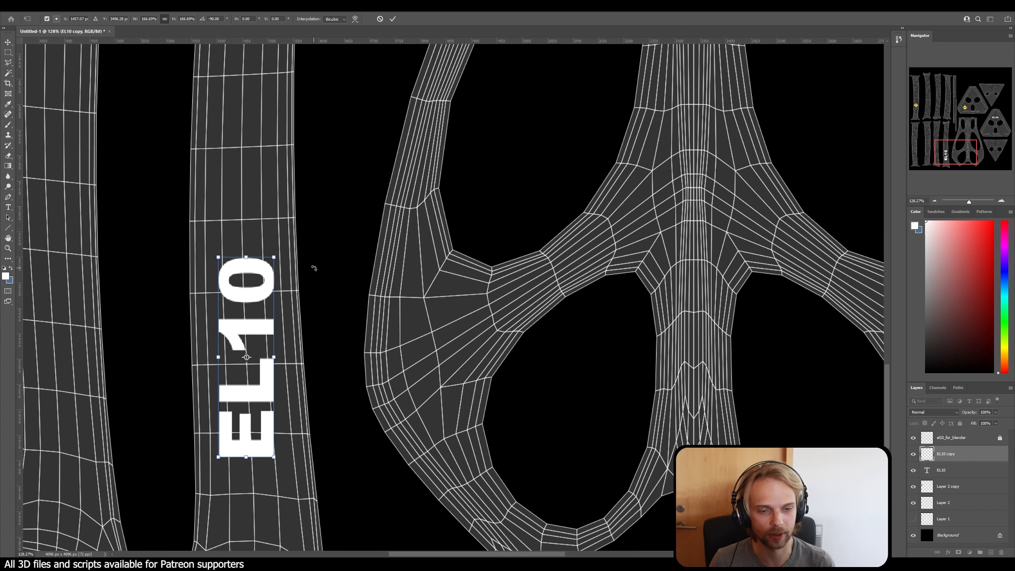
pyautogui.press('Return')
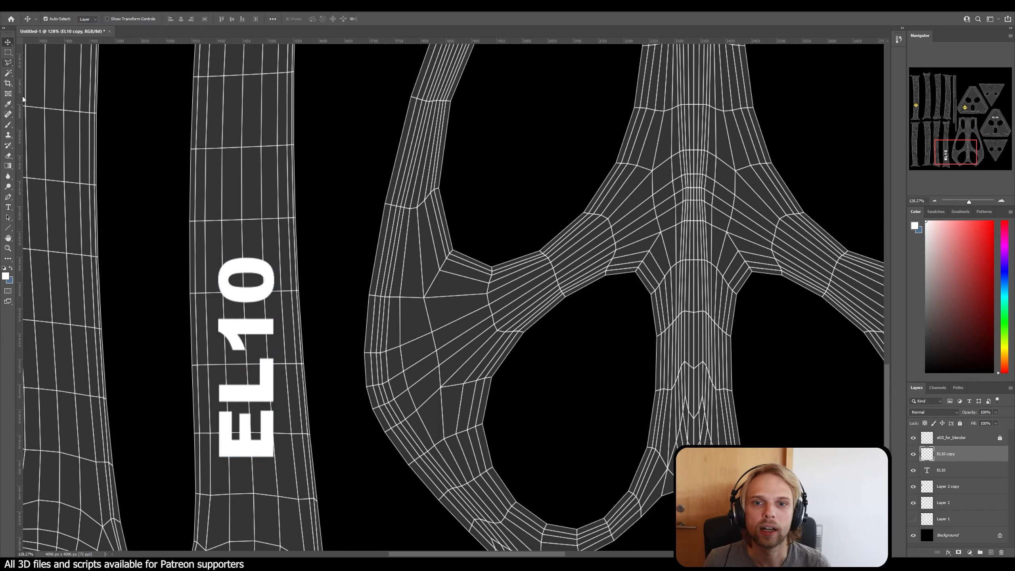
# Step: Try stamping white paint beside the rotated EL10 lettering with a splatter brush
pyautogui.click(9, 126)
pyautogui.click(58, 19)
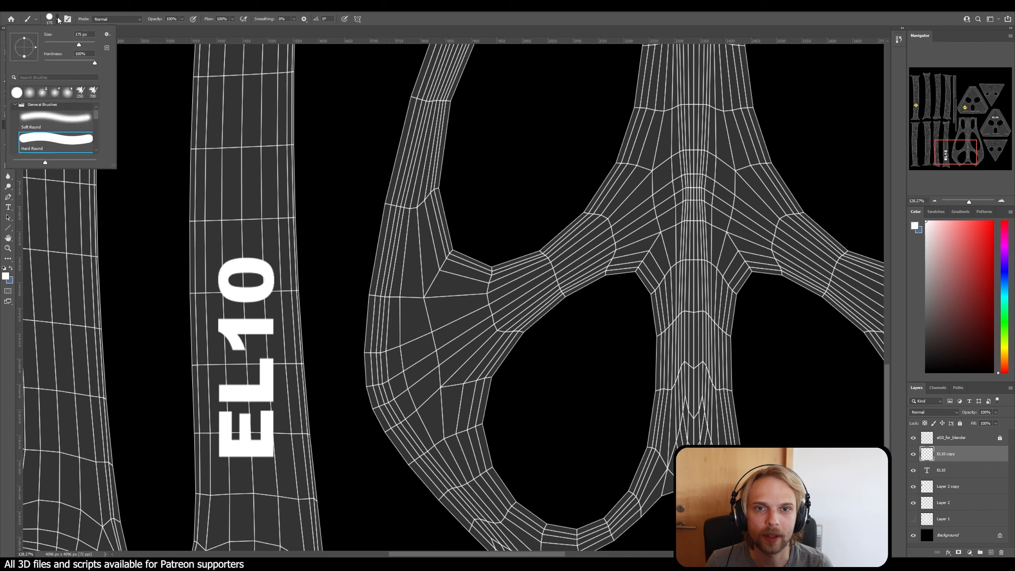
pyautogui.click(80, 91)
pyautogui.click(299, 234)
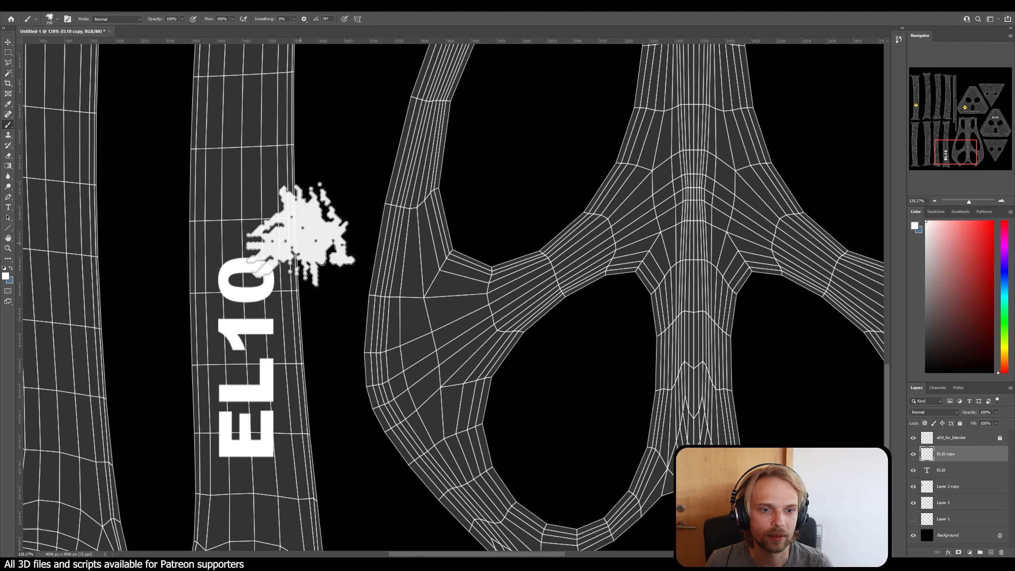
pyautogui.hotkey('ctrl', 'z')
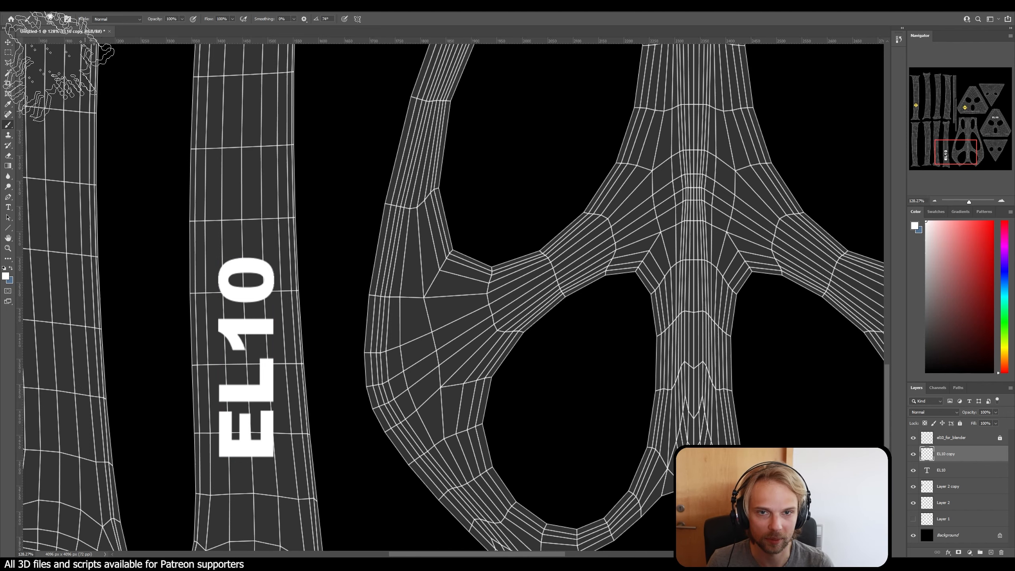
pyautogui.click(7, 155)
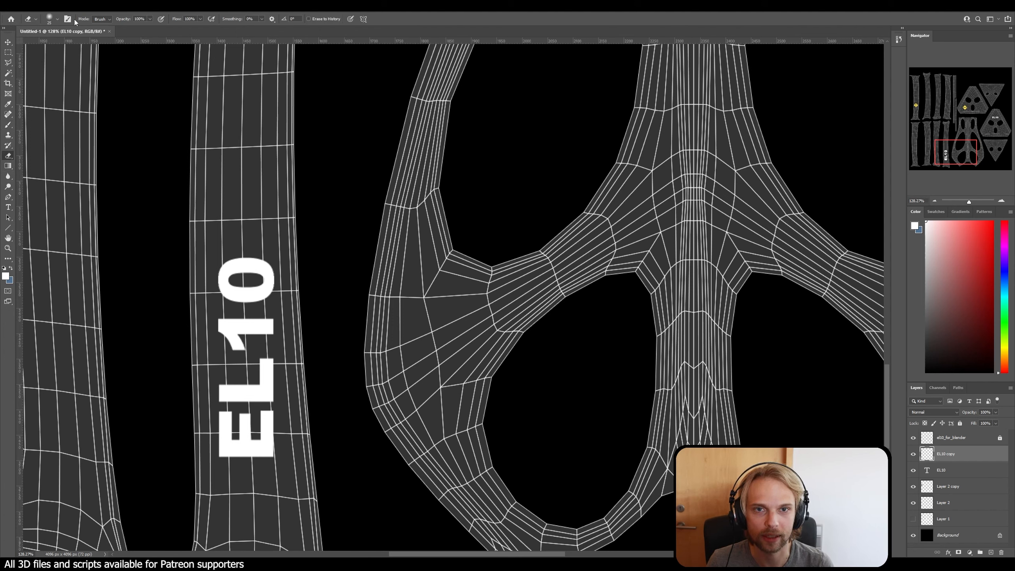
pyautogui.click(56, 19)
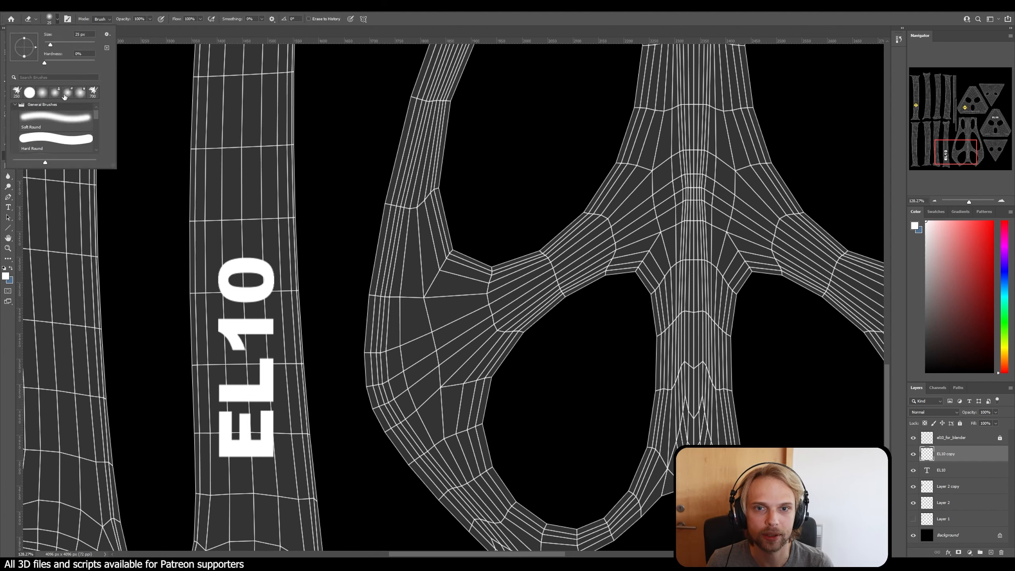
pyautogui.press('b')
pyautogui.click(331, 212)
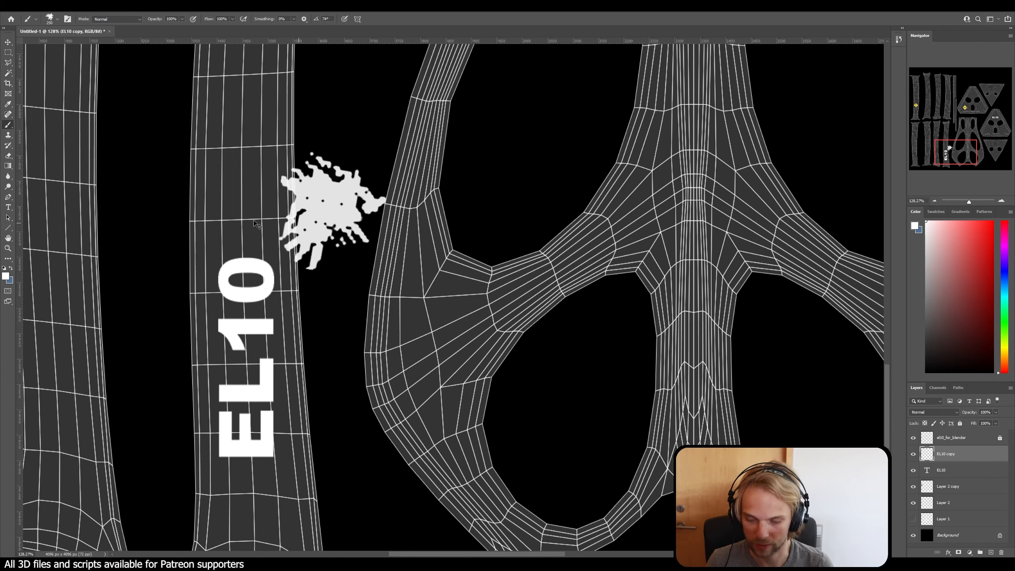
pyautogui.hotkey('ctrl', 'z')
# Step: Choose the KYLE Bonus Chunky Charcoal brush from the Dry Media Brushes
pyautogui.press('e')
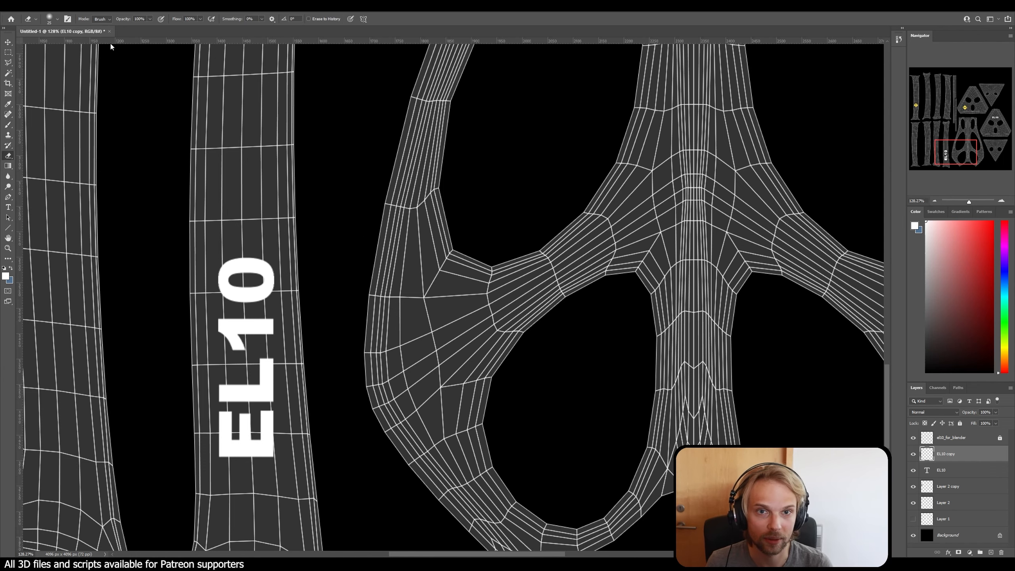
pyautogui.click(57, 20)
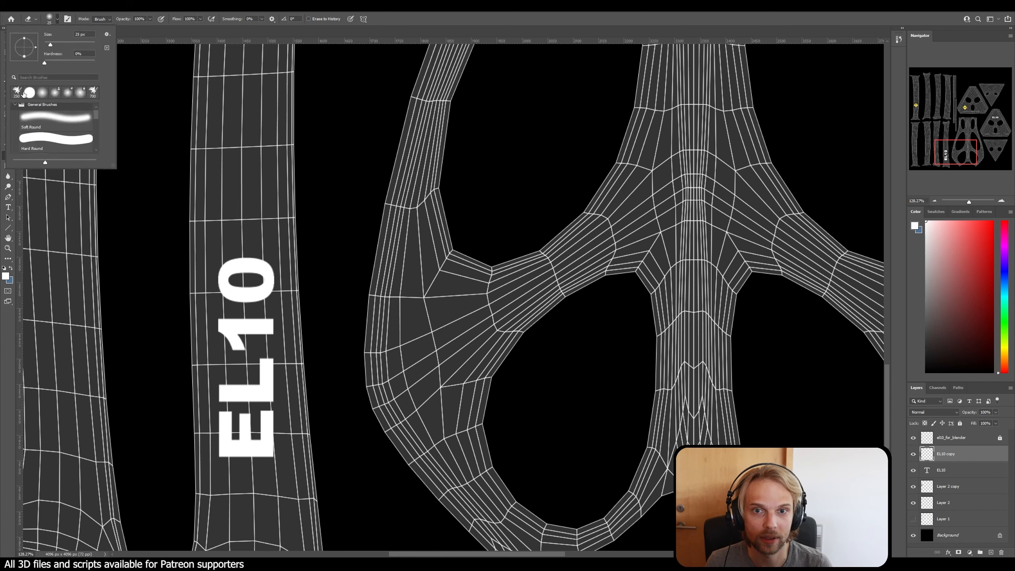
pyautogui.scroll(-2, 60, 120)
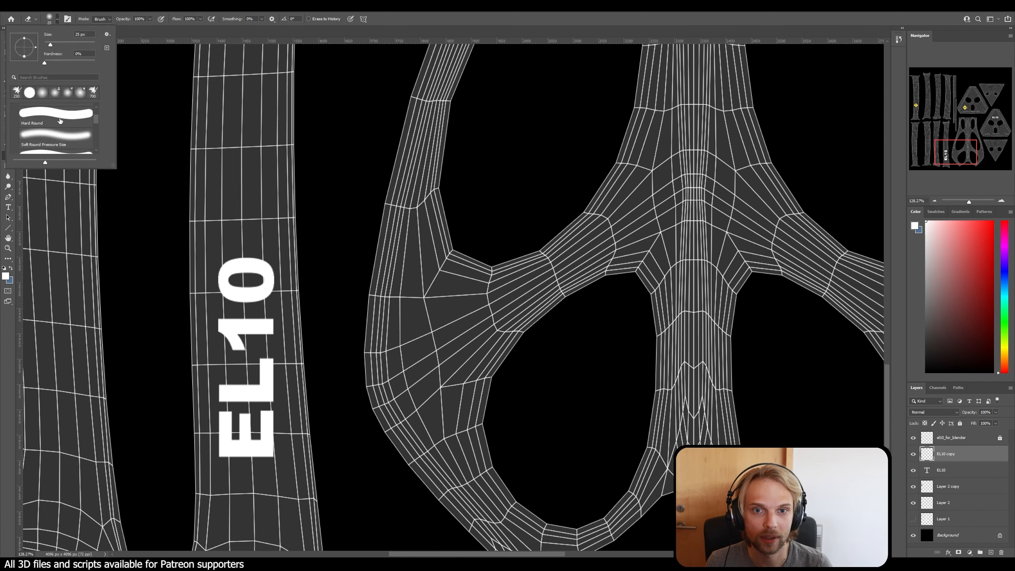
pyautogui.scroll(-5, 59, 121)
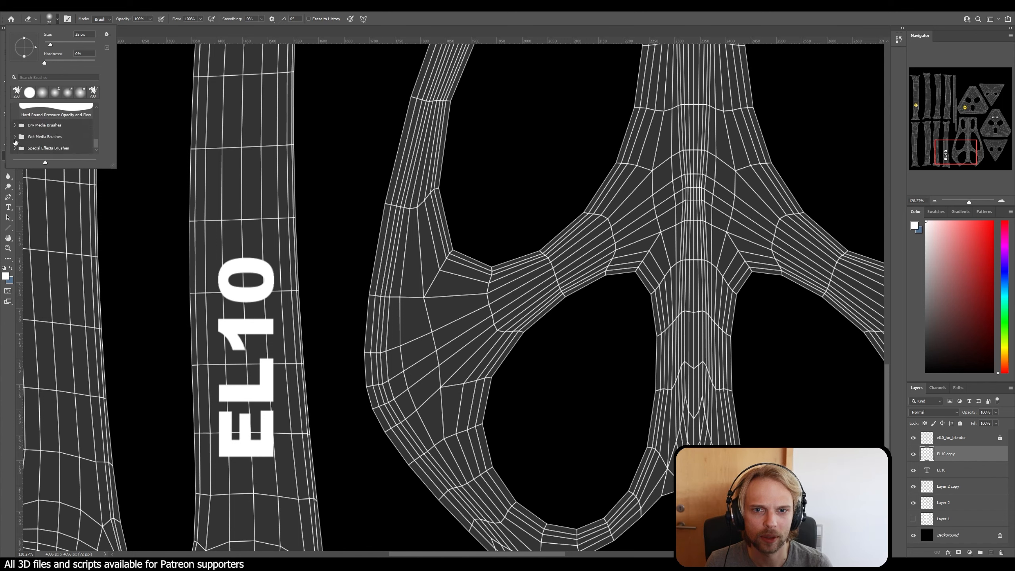
pyautogui.click(14, 127)
pyautogui.scroll(-3, 42, 133)
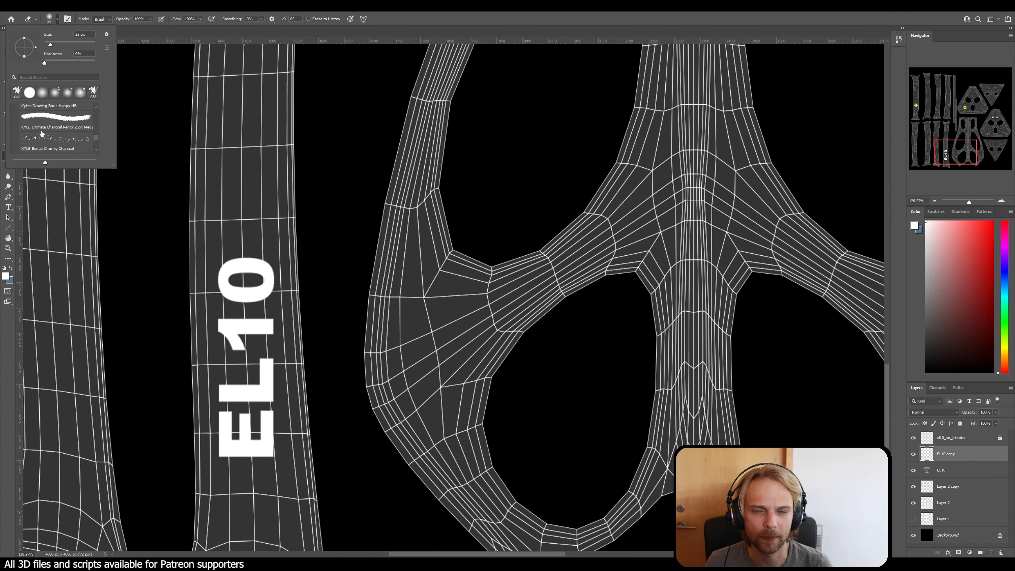
pyautogui.click(68, 139)
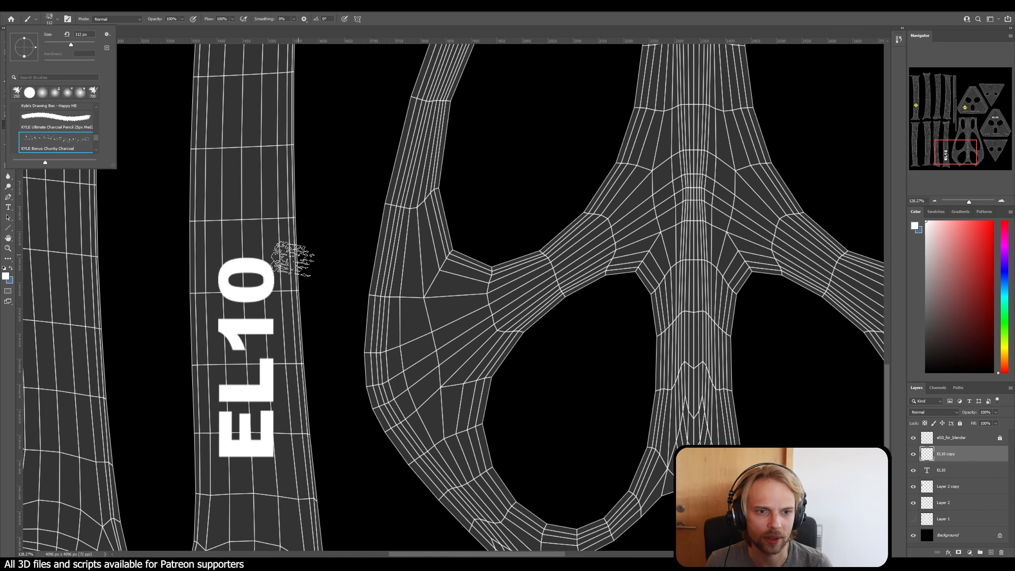
# Step: Test the charcoal brush with a white stamp beside the 0 of the rotated EL10, and undo it
pyautogui.click(299, 261)
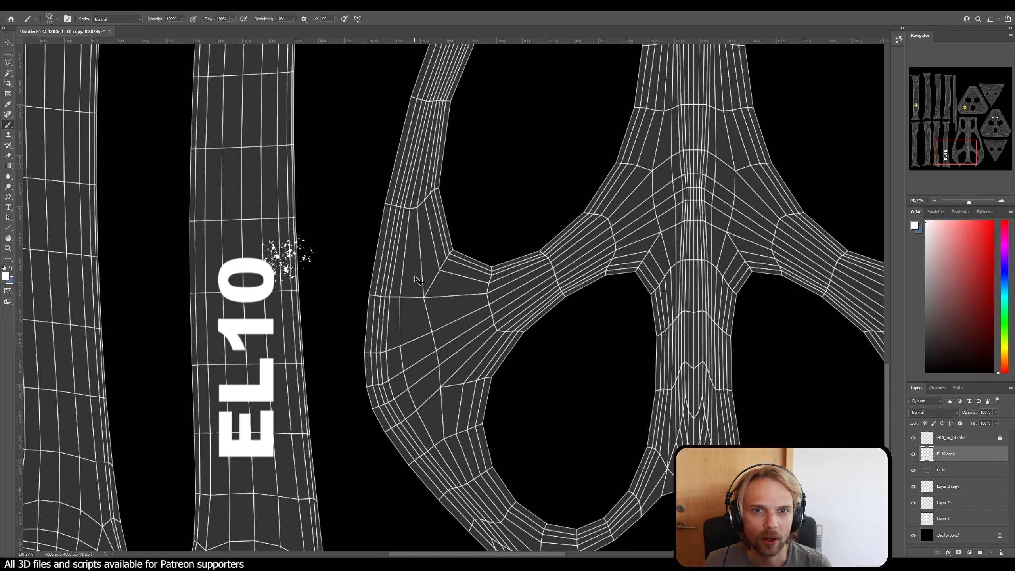
pyautogui.hotkey('ctrl', 'z')
pyautogui.hotkey('ctrl', 'z')
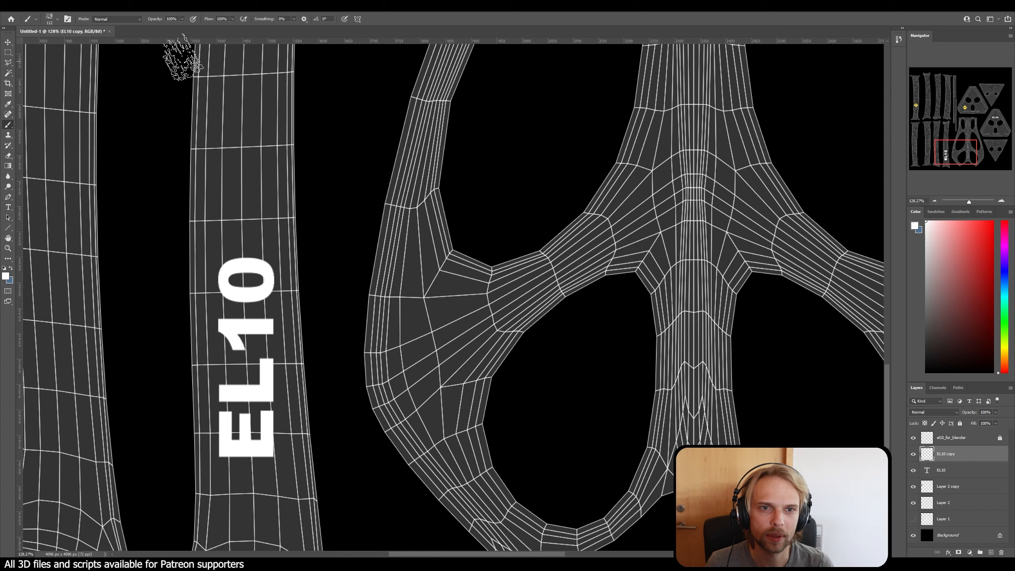
pyautogui.click(113, 20)
pyautogui.click(114, 25)
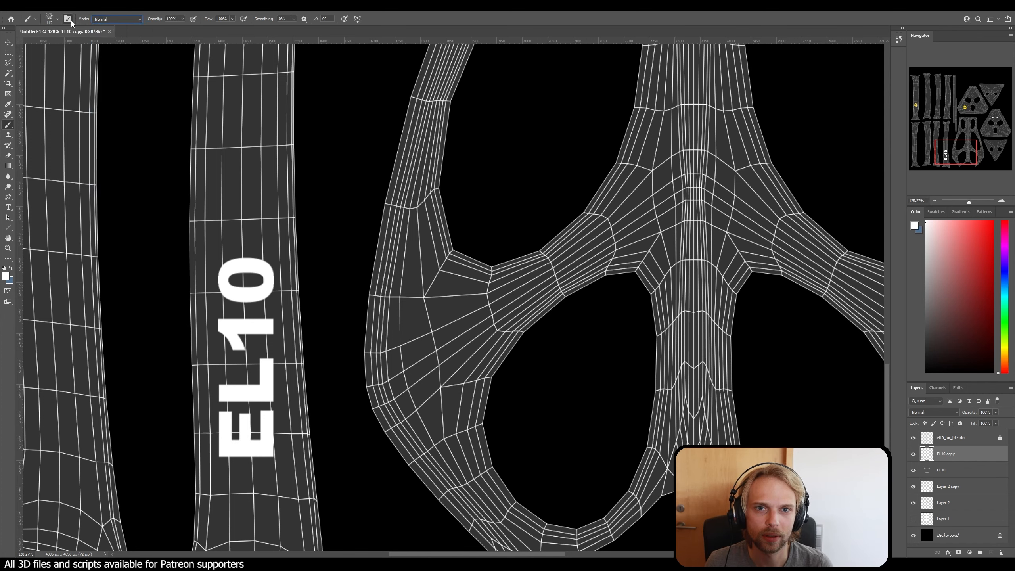
pyautogui.click(68, 19)
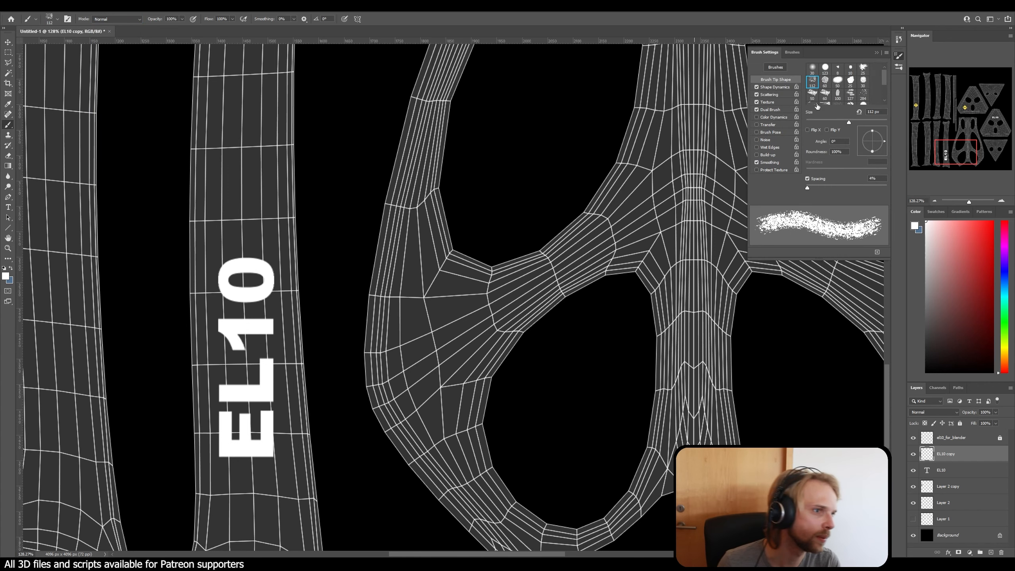
pyautogui.click(877, 53)
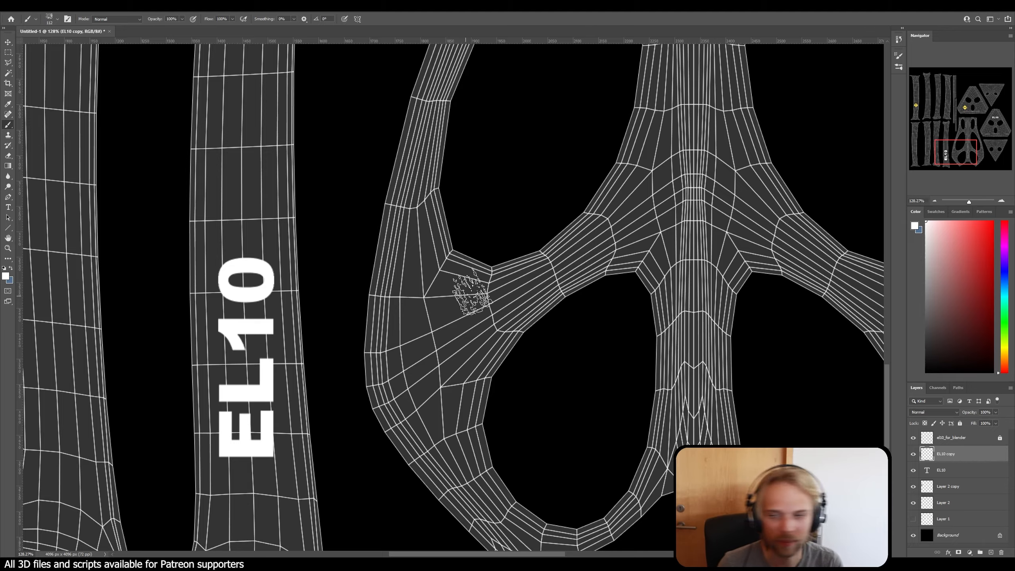
# Step: Stamp white charcoal speckles along the baseline of the rotated EL10 letters and past the E, undoing the overly dense stamp beside the L
pyautogui.keyDown('alt'); pyautogui.scroll(3, 232, 273); pyautogui.keyUp('alt')
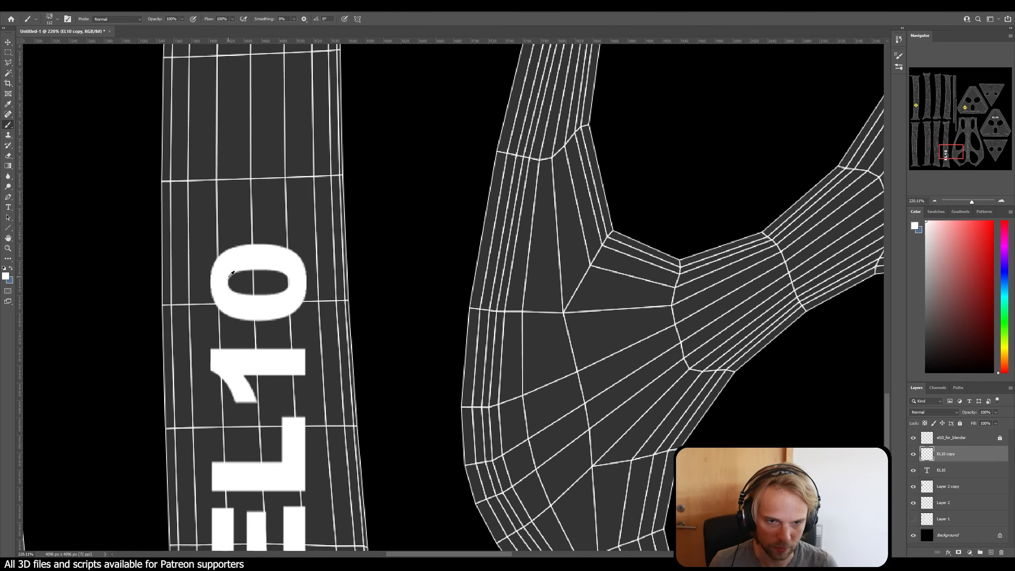
pyautogui.keyDown('alt'); pyautogui.scroll(2, 231, 273); pyautogui.keyUp('alt')
pyautogui.click(337, 218)
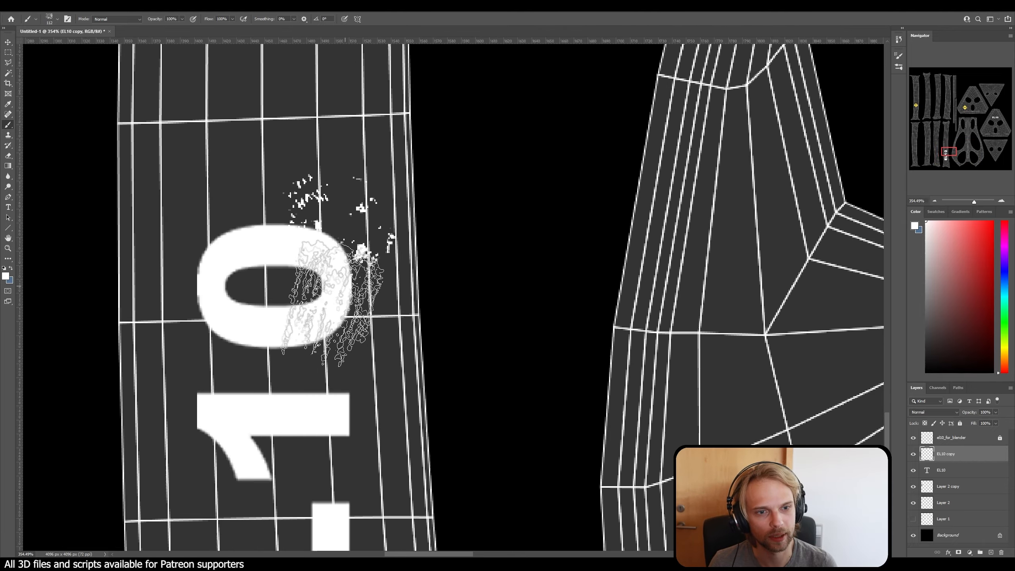
pyautogui.click(332, 304)
pyautogui.keyDown('alt'); pyautogui.scroll(-5, 347, 400); pyautogui.keyUp('alt')
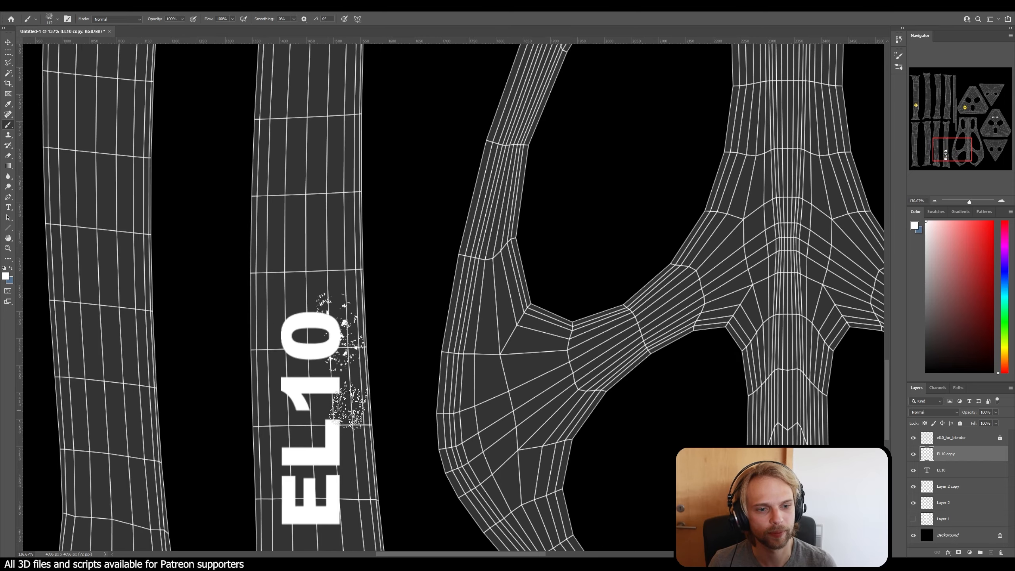
pyautogui.click(346, 405)
pyautogui.scroll(-3, 340, 406)
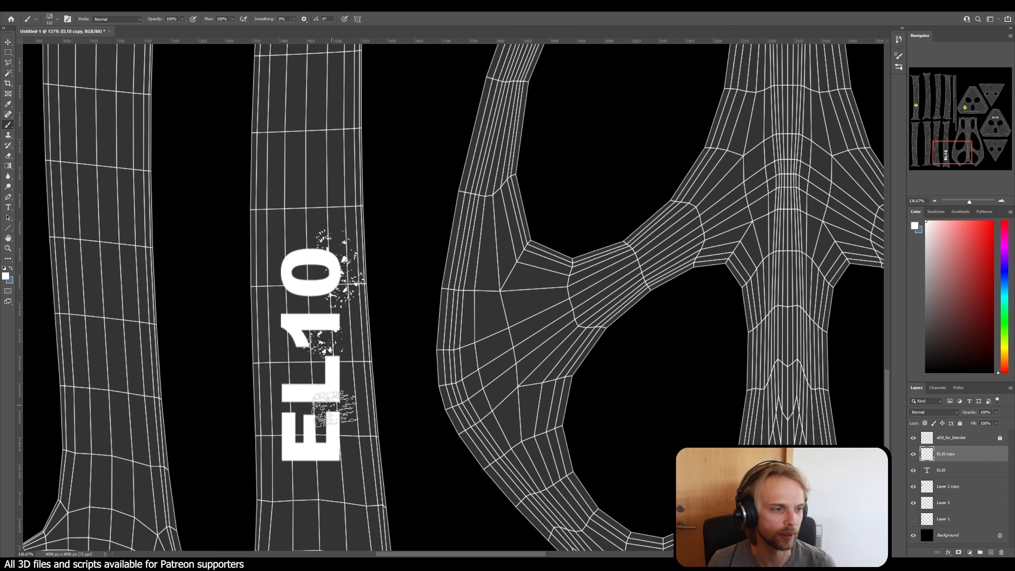
pyautogui.click(344, 391)
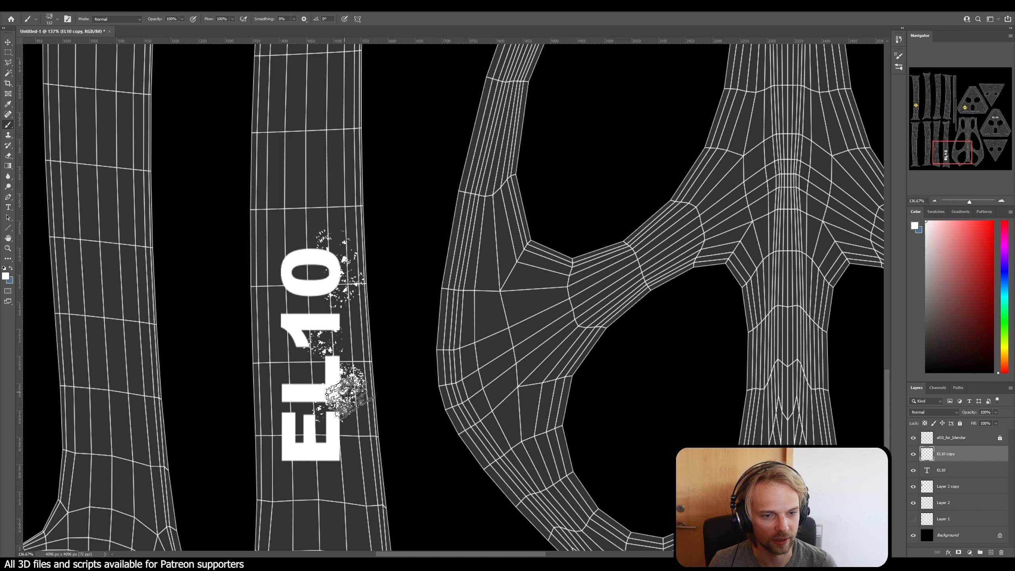
pyautogui.click(348, 398)
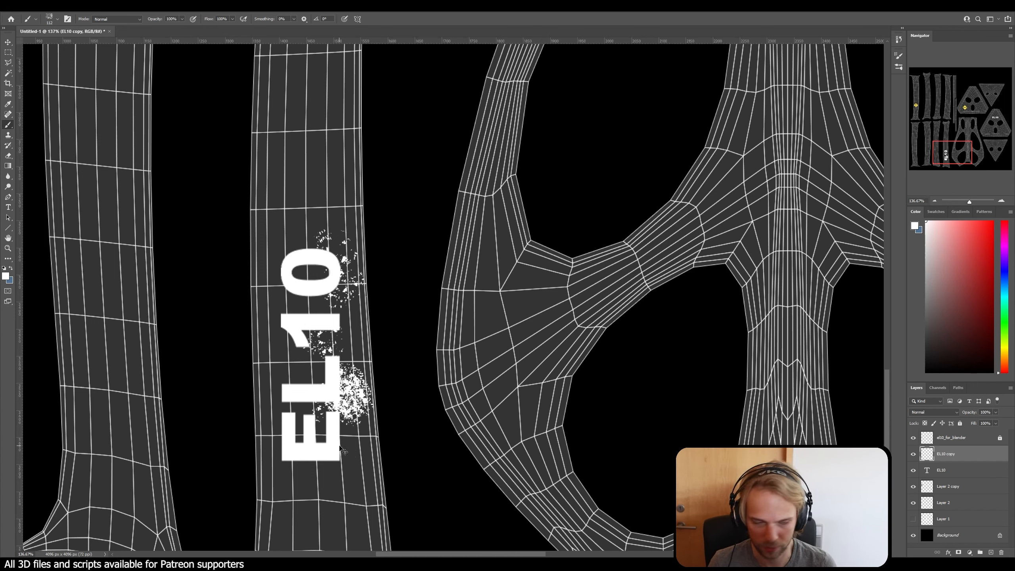
pyautogui.hotkey('ctrl', 'z')
pyautogui.click(332, 467)
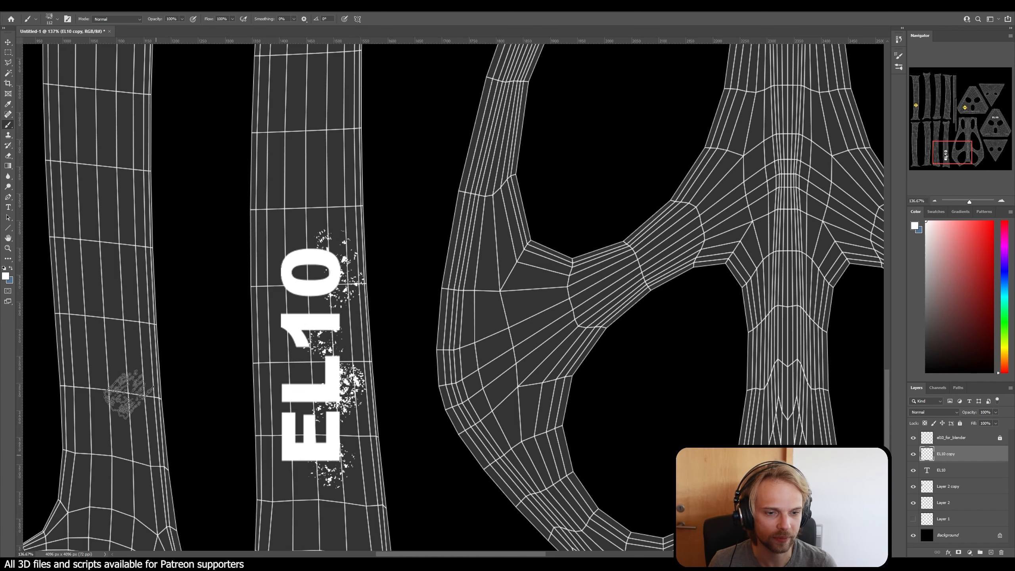
pyautogui.click(8, 166)
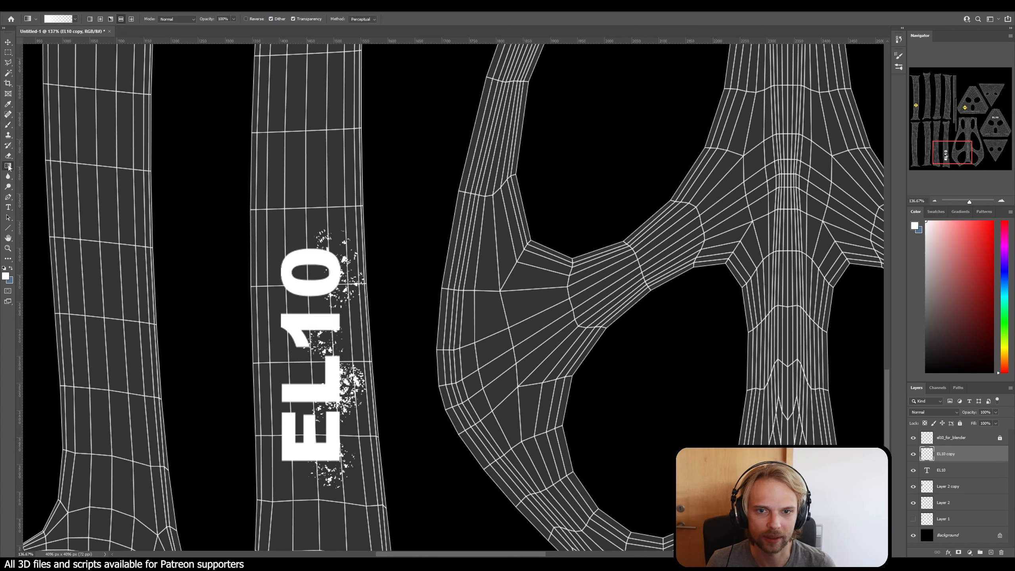
# Step: Erase softly along the baseline of the rotated EL10 with a 70 px eraser, fading the E's edge and thinning the speckles beside the 0
pyautogui.click(8, 156)
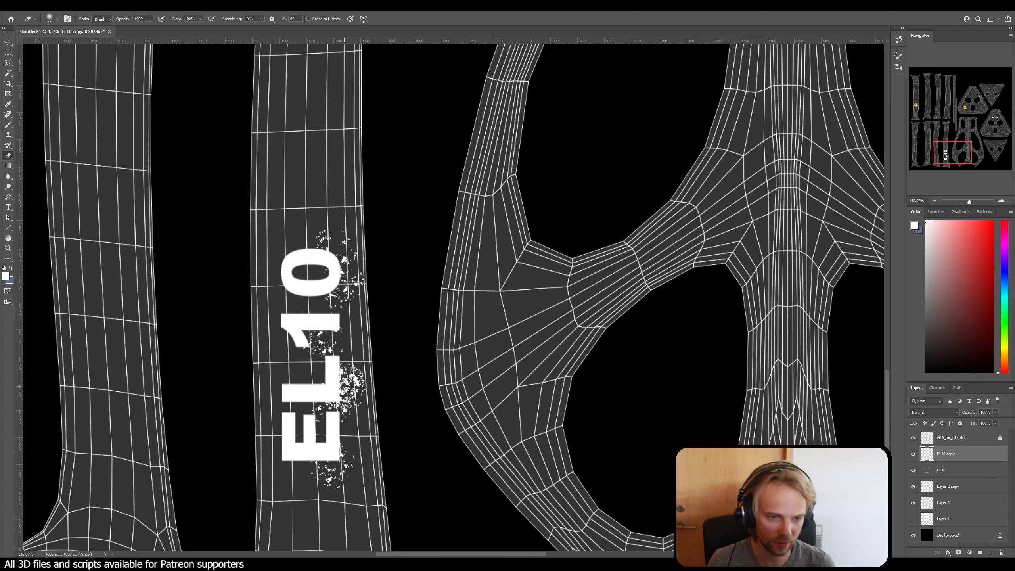
pyautogui.press('[')
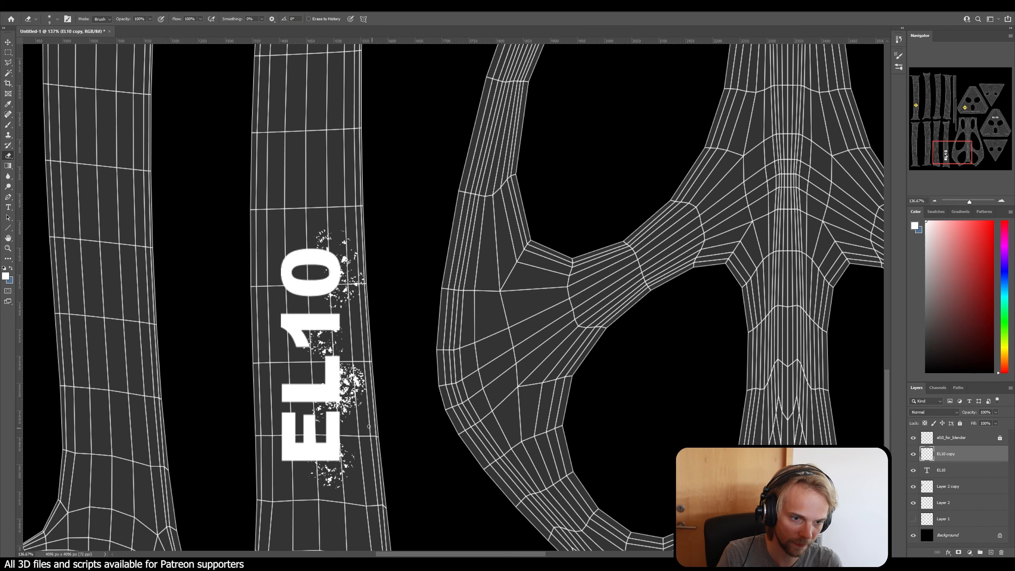
pyautogui.press(']')
pyautogui.press(']')
pyautogui.press(']')
pyautogui.press(']')
pyautogui.press(']')
pyautogui.press(']')
pyautogui.press(']')
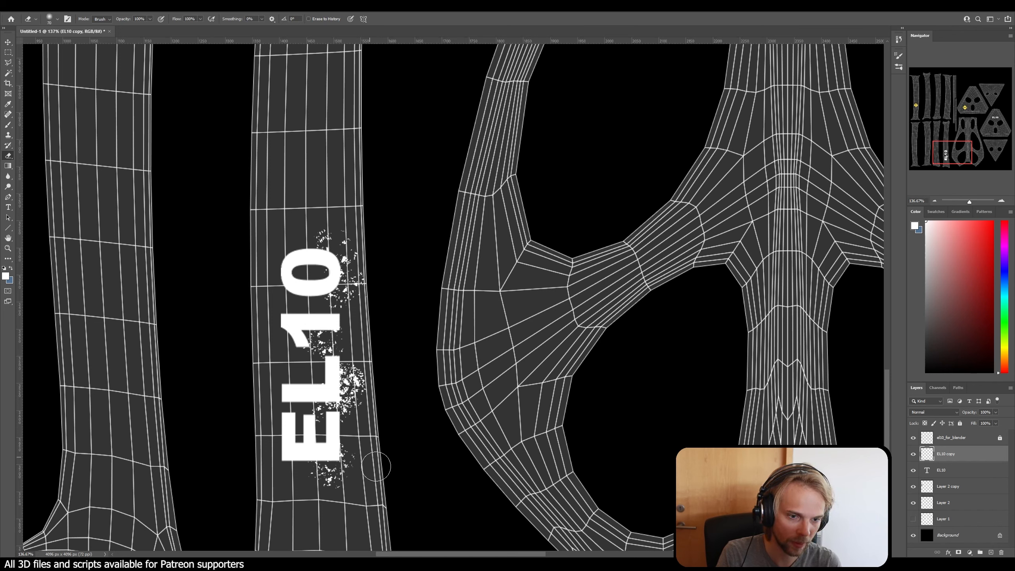
pyautogui.moveTo(376, 467); pyautogui.dragTo(360, 440)
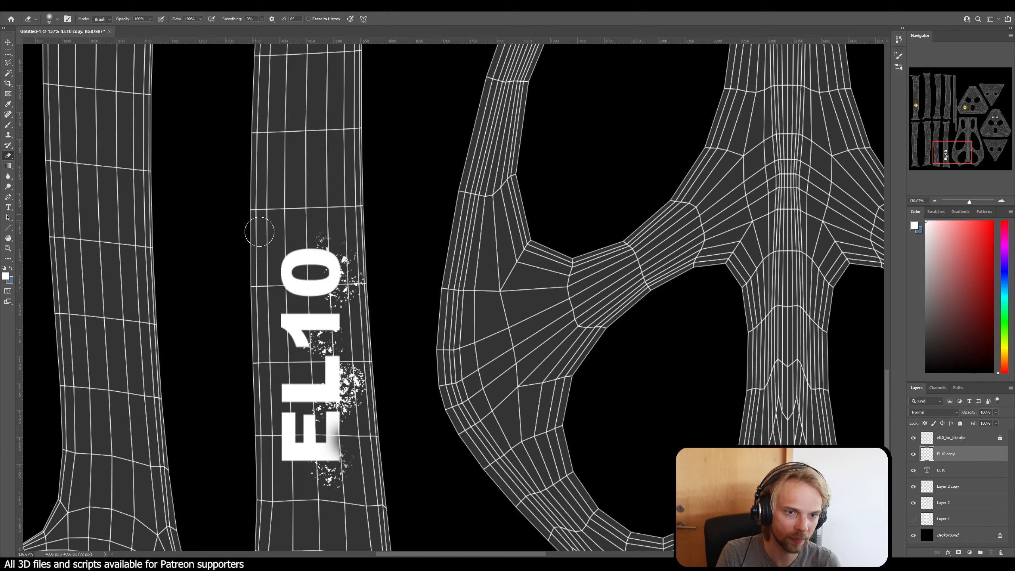
# Step: Set the eraser to 100% hardness and about 15 px, cut diagonal scratches through the rotated EL10 letters, and chip the E's faded edge
pyautogui.click(58, 19)
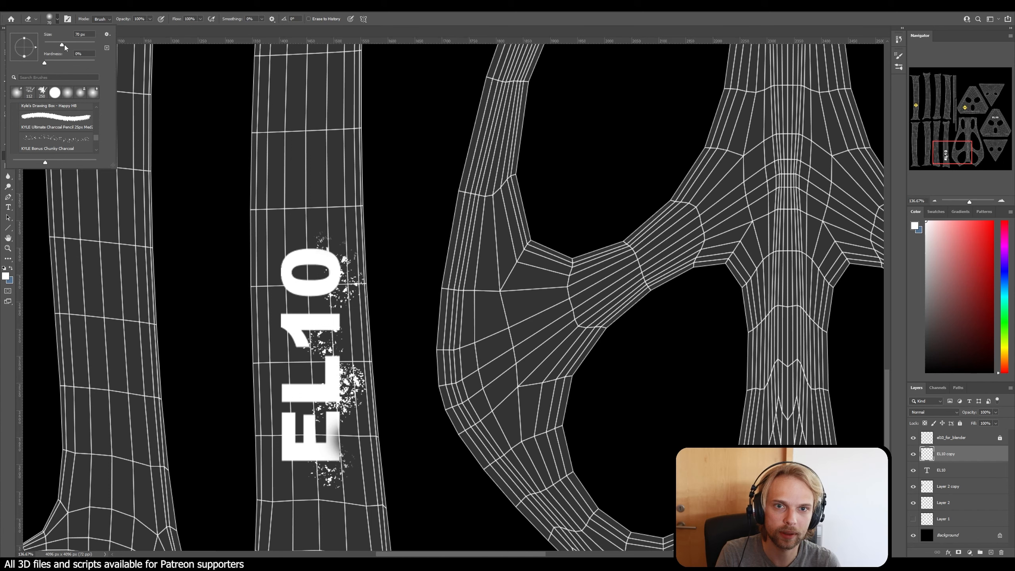
pyautogui.moveTo(47, 63); pyautogui.dragTo(96, 63)
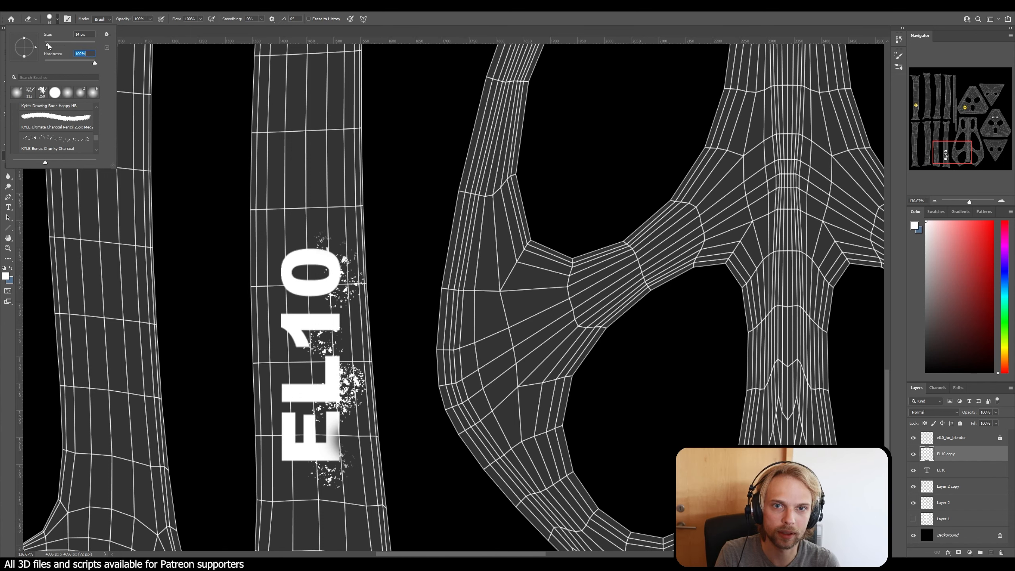
pyautogui.click(49, 43)
pyautogui.moveTo(229, 240); pyautogui.dragTo(593, 531)
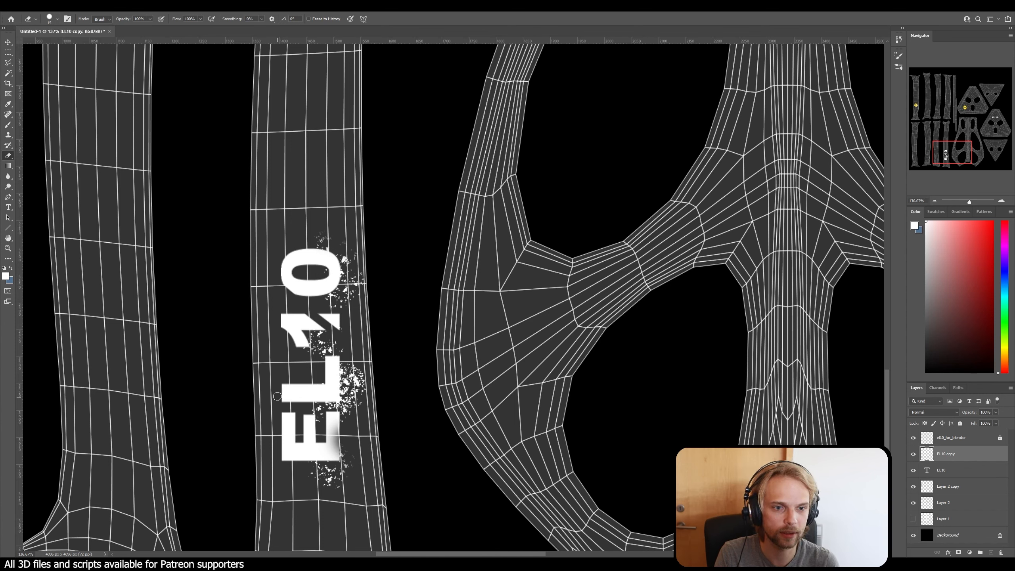
pyautogui.moveTo(241, 359); pyautogui.dragTo(557, 539)
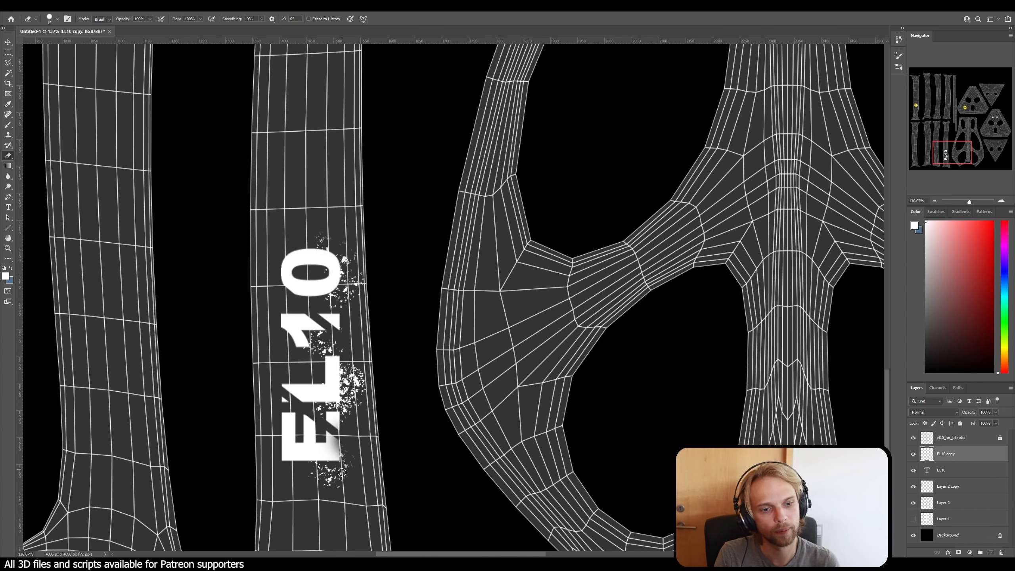
pyautogui.moveTo(338, 445); pyautogui.dragTo(325, 476)
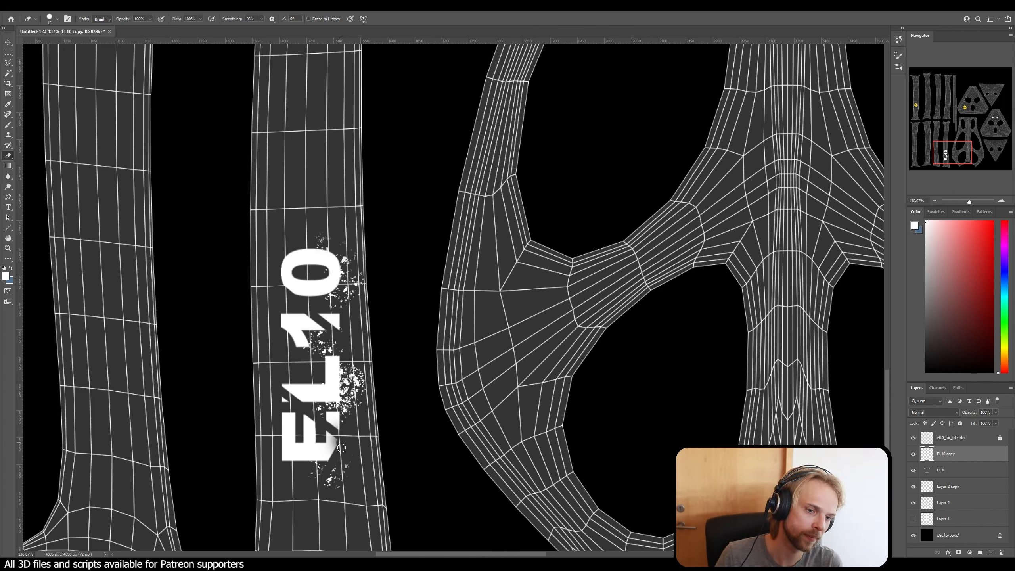
pyautogui.moveTo(339, 438); pyautogui.dragTo(360, 467)
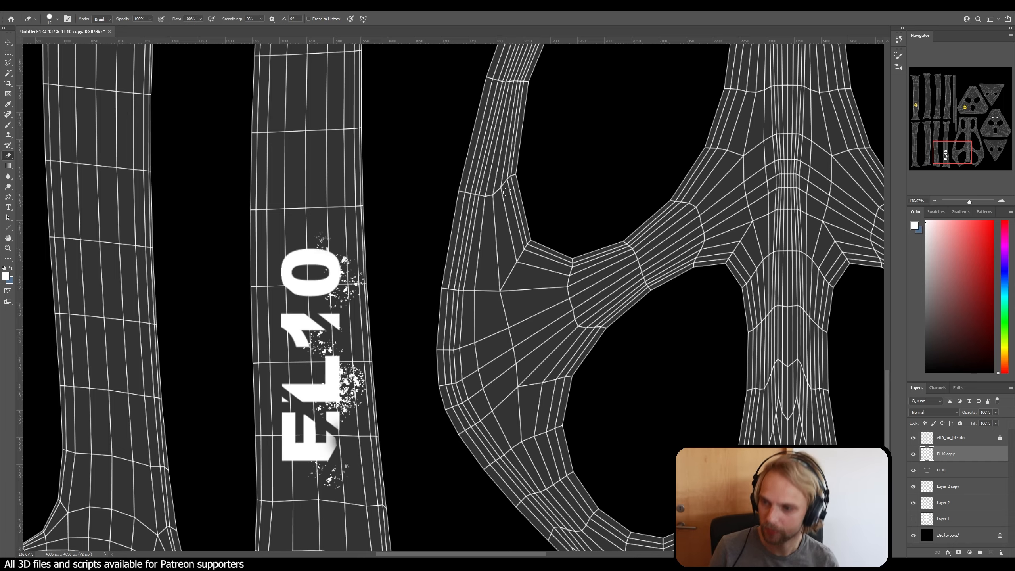
# Step: Hide the UV wireframe layer and the black Background layer so only the danger signs and EL10 lettering remain on transparency
pyautogui.keyDown('alt'); pyautogui.scroll(-5, 538, 227); pyautogui.keyUp('alt')
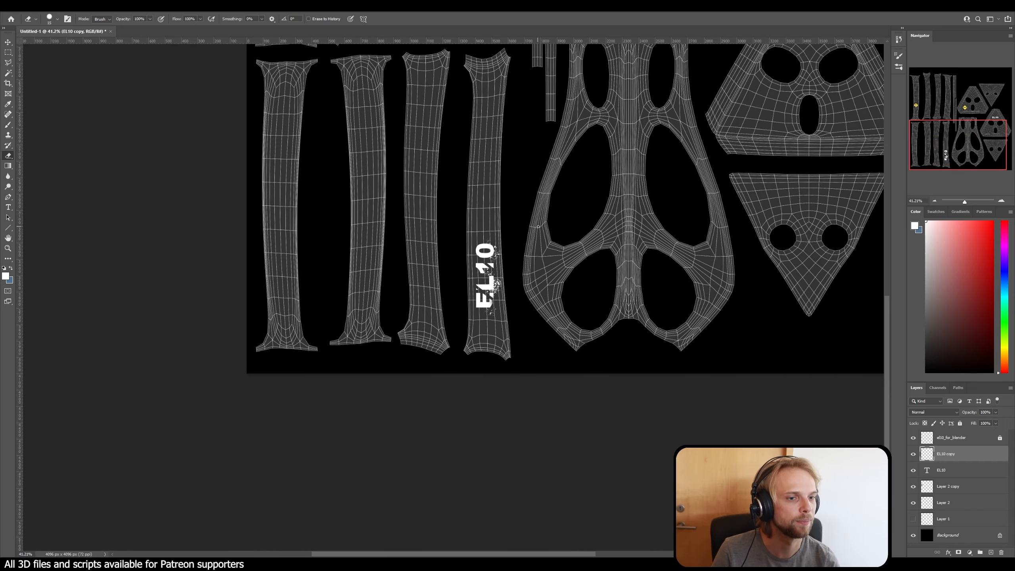
pyautogui.keyDown('alt'); pyautogui.scroll(-3, 539, 227); pyautogui.keyUp('alt')
pyautogui.scroll(3, 632, 201)
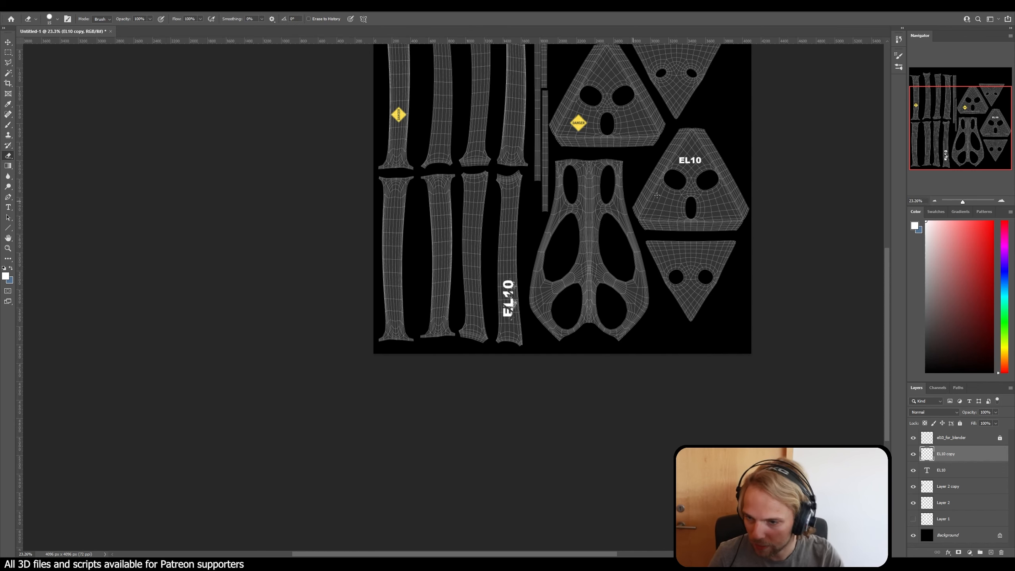
pyautogui.click(913, 438)
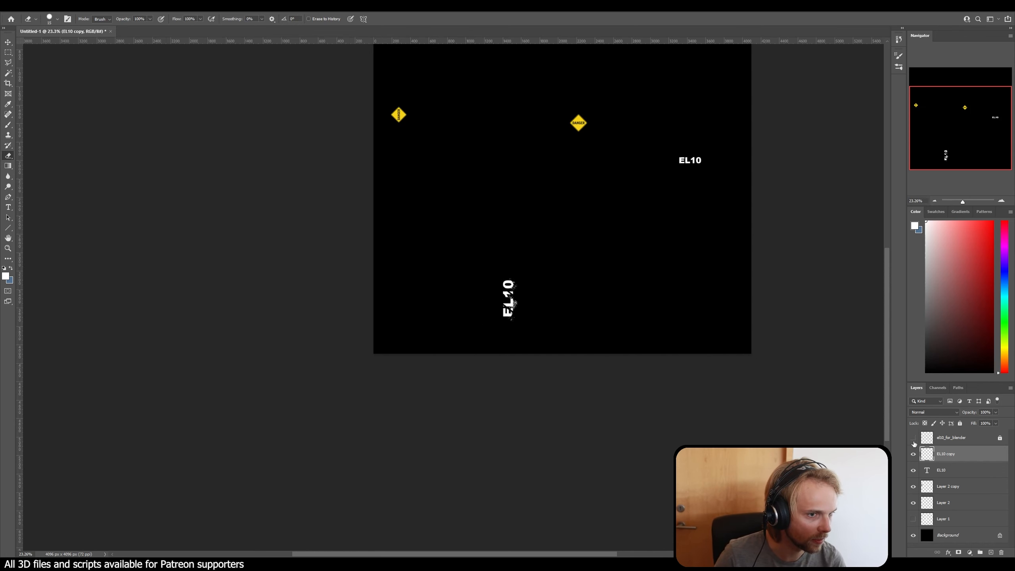
pyautogui.scroll(6, 733, 318)
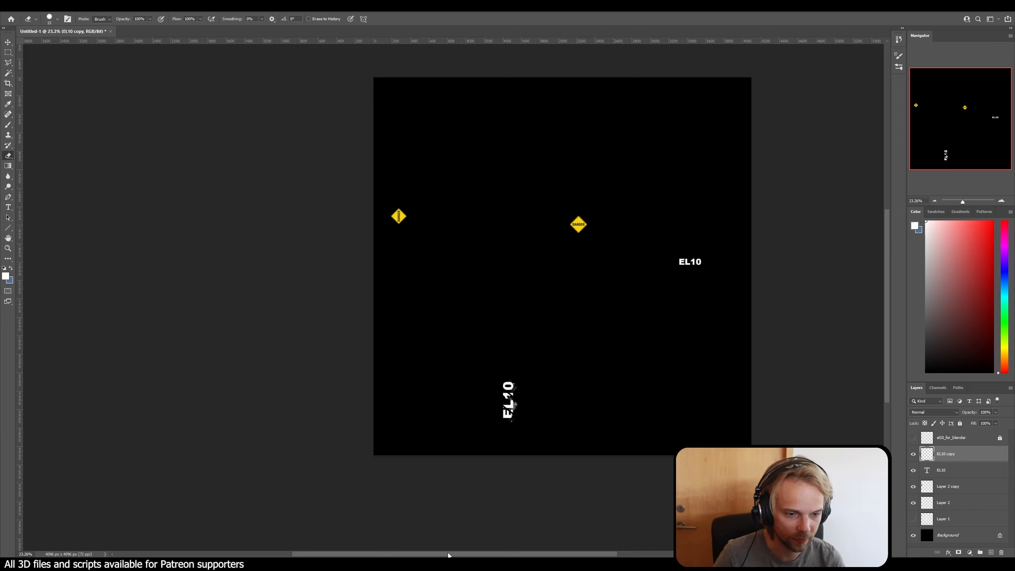
pyautogui.moveTo(449, 555); pyautogui.dragTo(539, 555)
pyautogui.scroll(3, 266, 361)
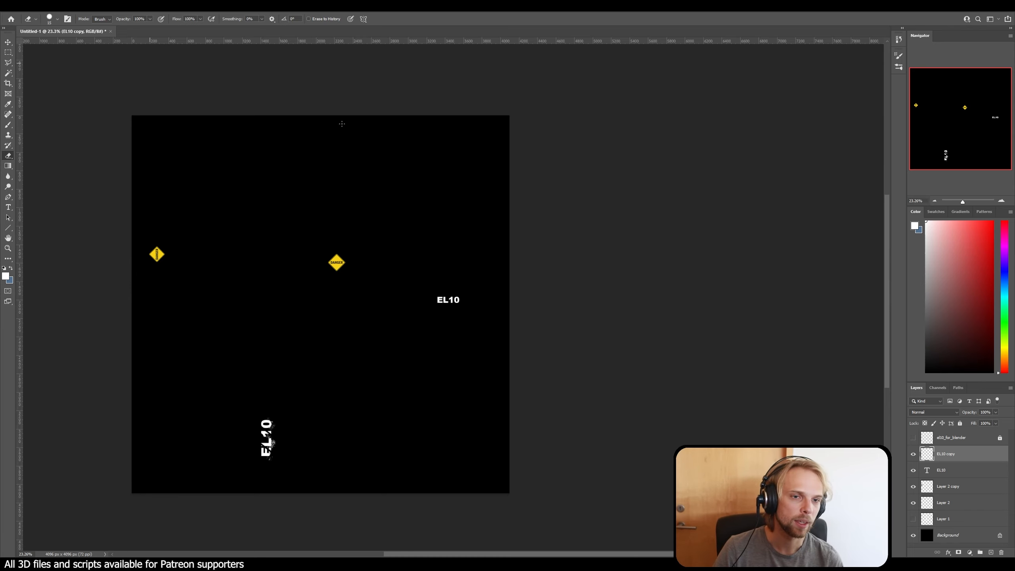
pyautogui.click(913, 536)
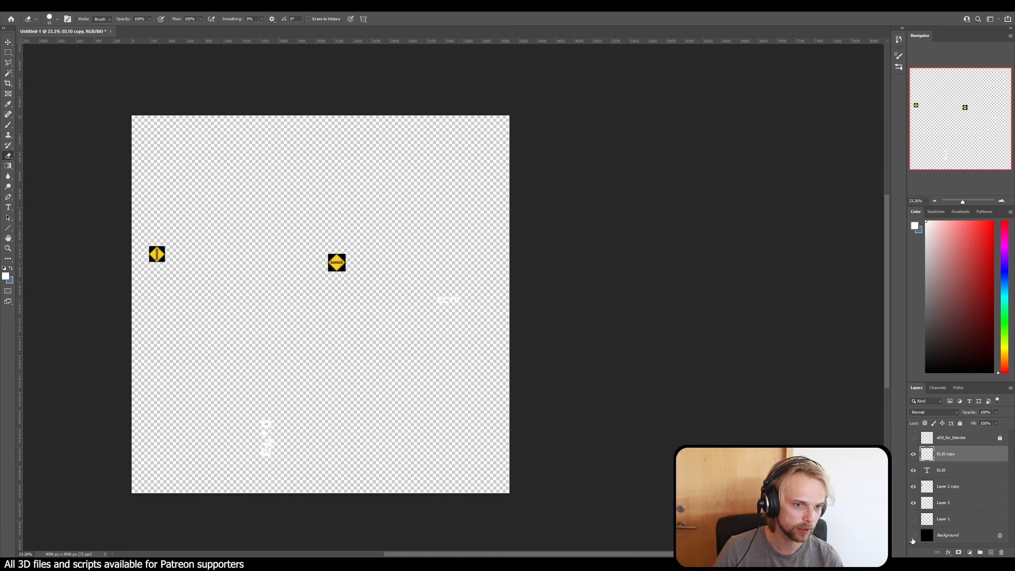
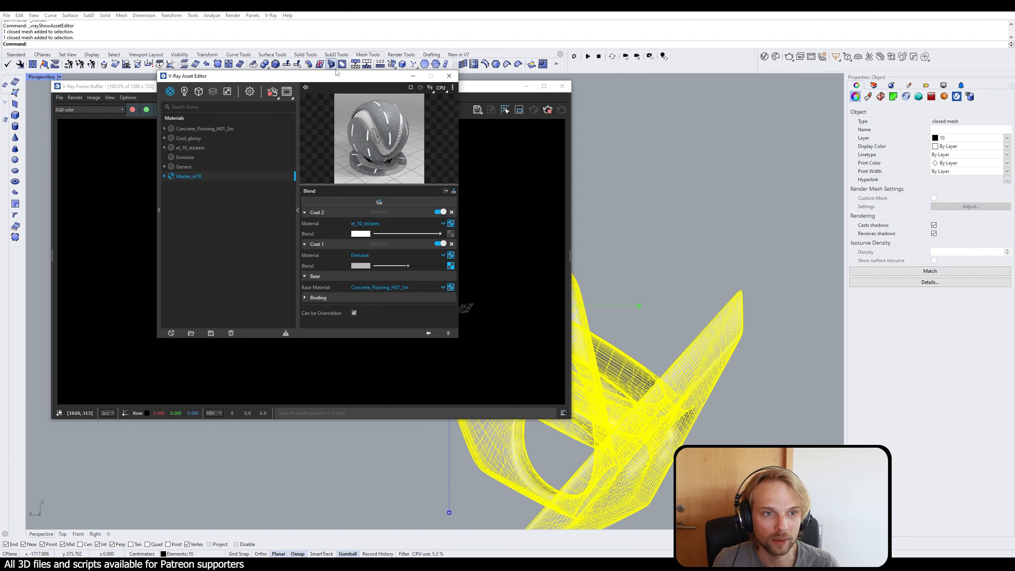
# Step: Apply the Master_el10 material to the selected mesh and inspect the danger signs and EL10 lettering in the live render
pyautogui.rightClick(193, 176)
pyautogui.click(213, 191)
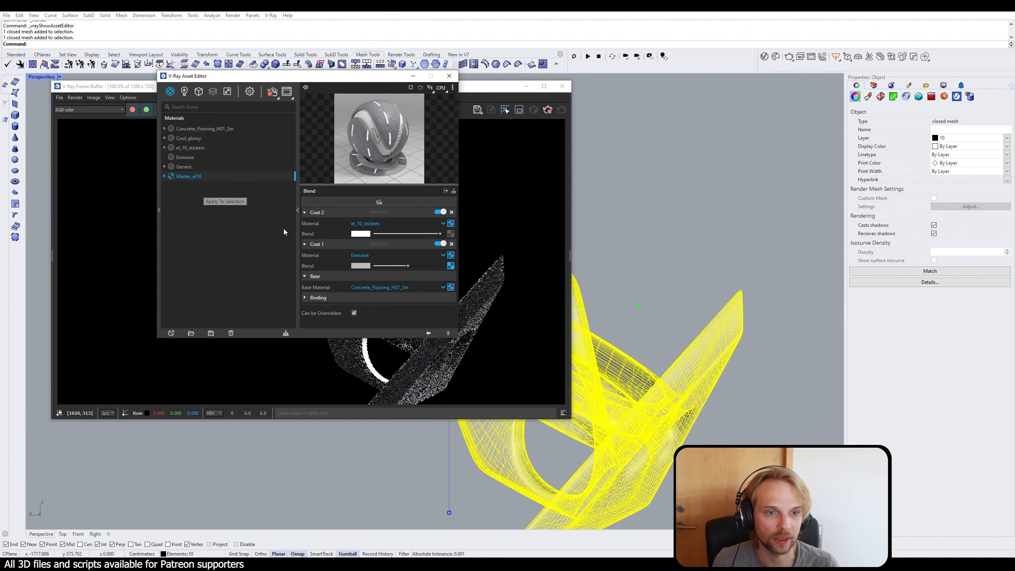
pyautogui.moveTo(342, 78); pyautogui.dragTo(763, 77)
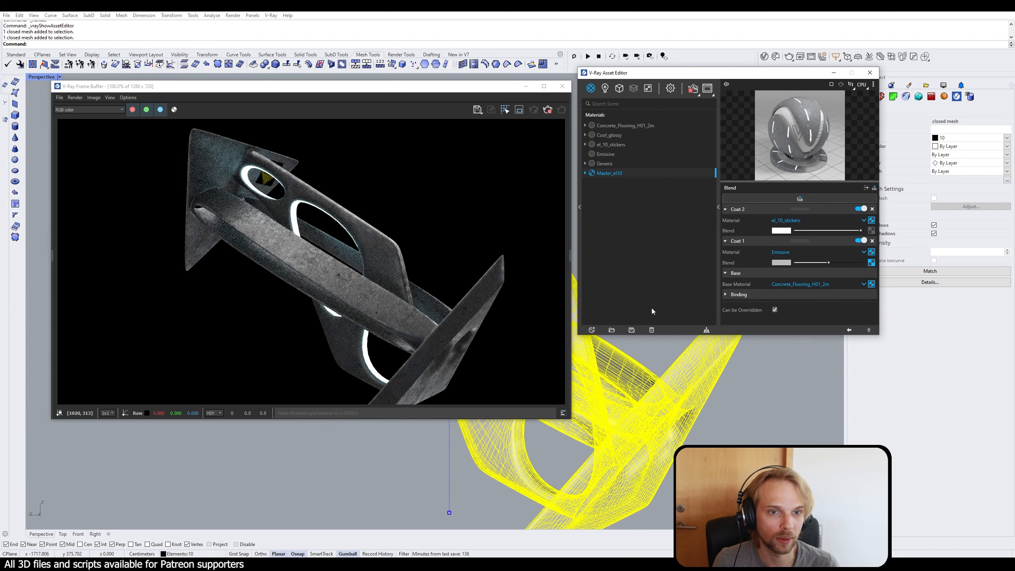
pyautogui.moveTo(719, 419); pyautogui.dragTo(698, 421, button='right')
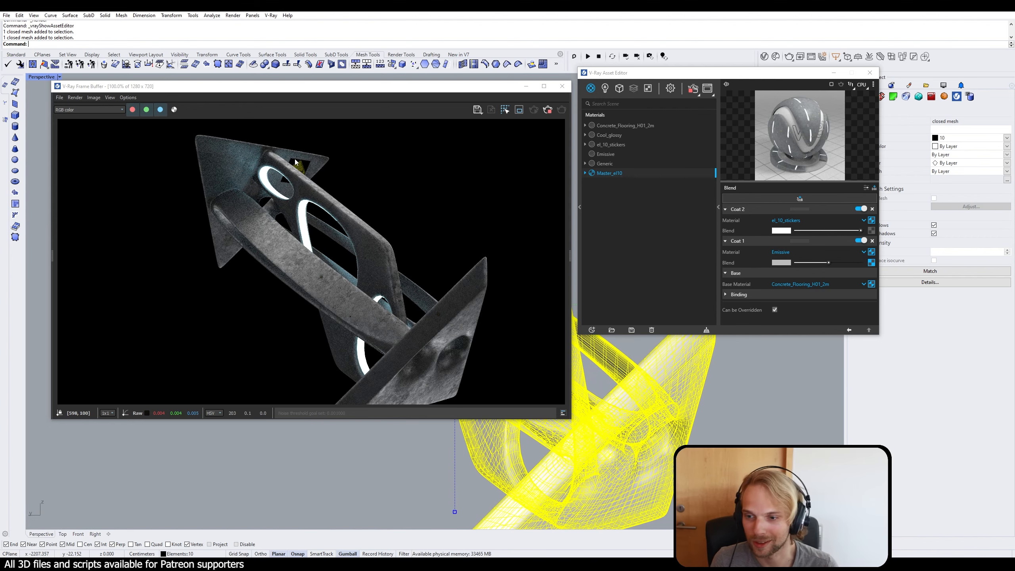
pyautogui.moveTo(793, 444); pyautogui.dragTo(645, 449, button='right')
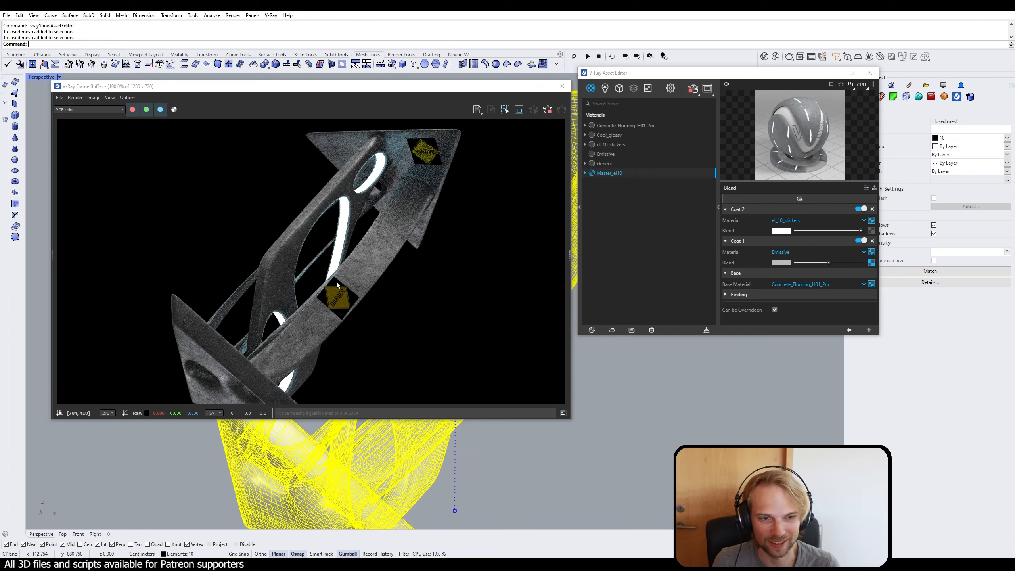
pyautogui.moveTo(641, 411); pyautogui.dragTo(605, 478, button='right')
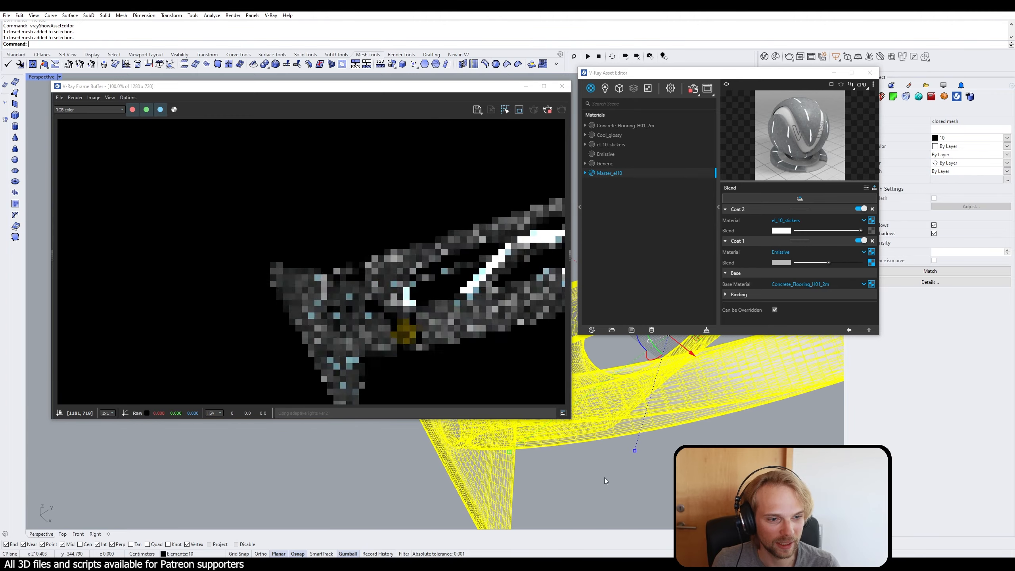
pyautogui.scroll(9, 479, 433)
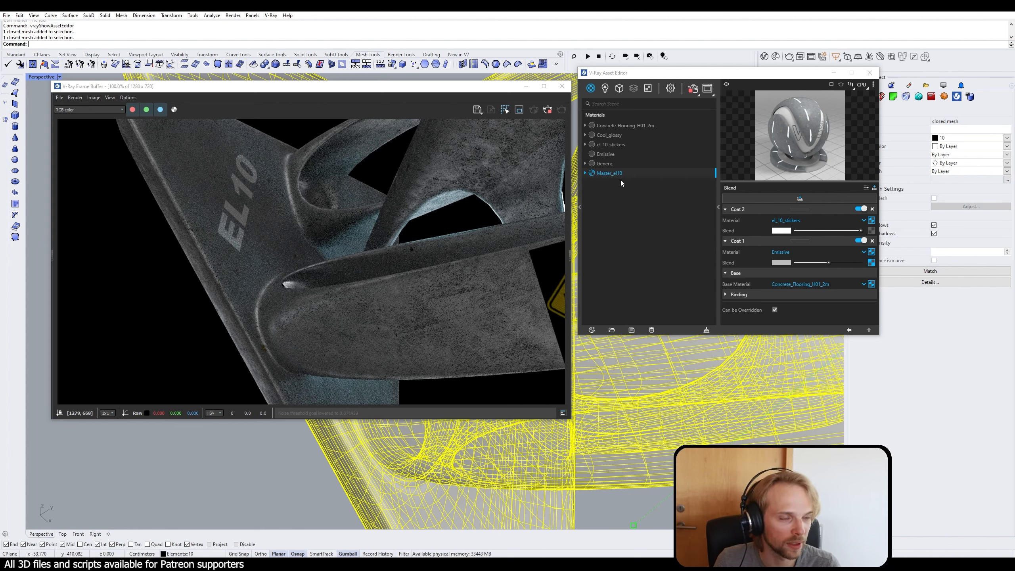
# Step: Set the reflection glossiness of the el_10_stickers material to 0.9 after trying 0.7
pyautogui.click(608, 164)
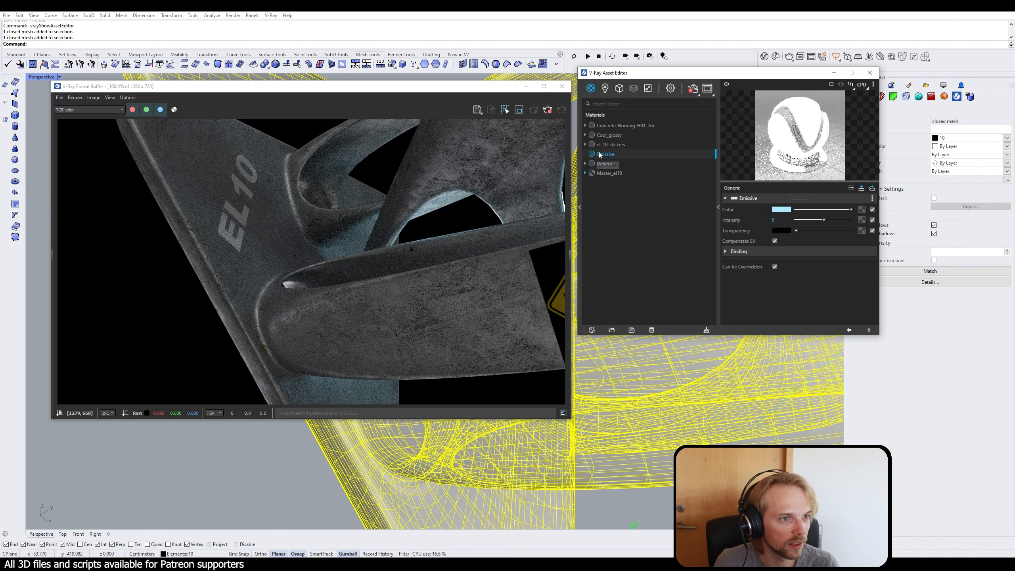
pyautogui.click(610, 145)
pyautogui.click(740, 235)
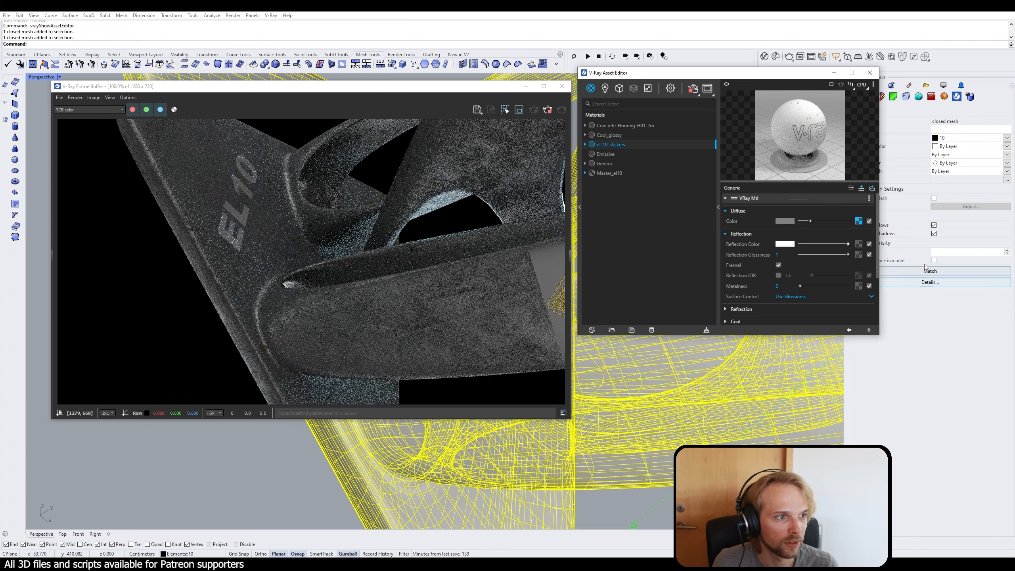
pyautogui.moveTo(829, 254); pyautogui.dragTo(832, 253)
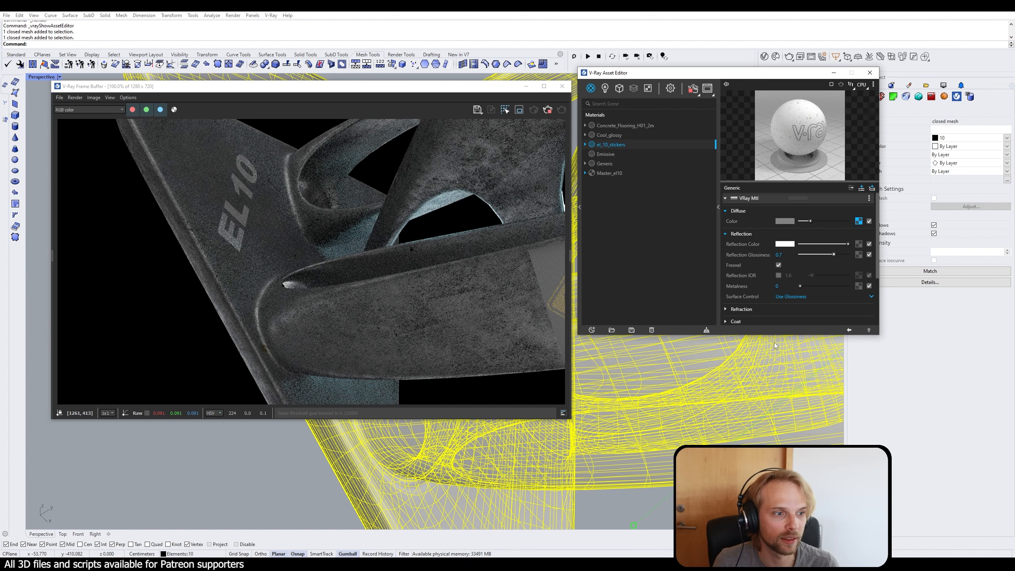
pyautogui.click(742, 308)
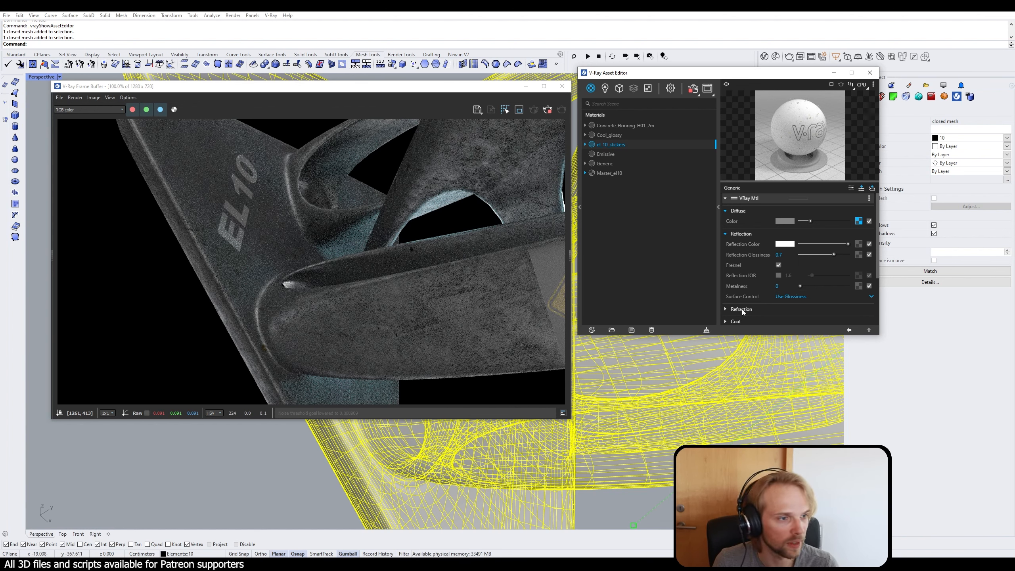
pyautogui.click(742, 310)
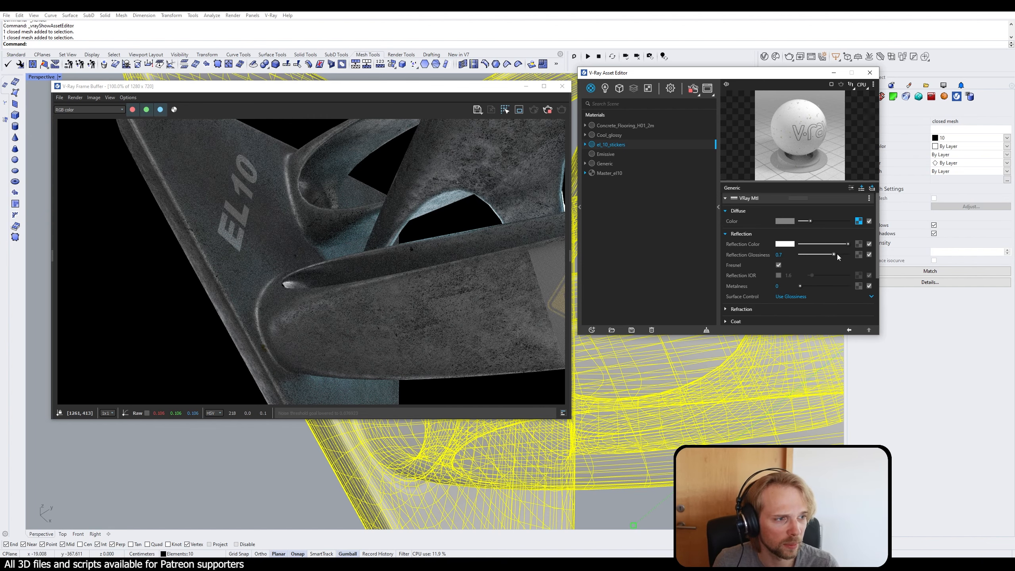
pyautogui.moveTo(835, 255); pyautogui.dragTo(844, 254)
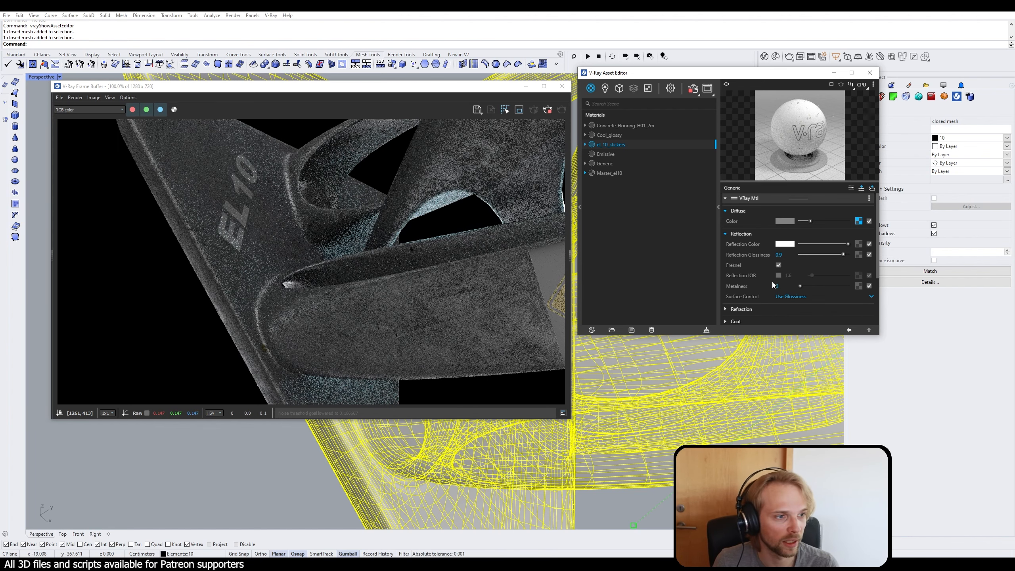
# Step: Try a metalness of 1 on the el_10_stickers material, check it in the render, and return it to 0
pyautogui.click(778, 286)
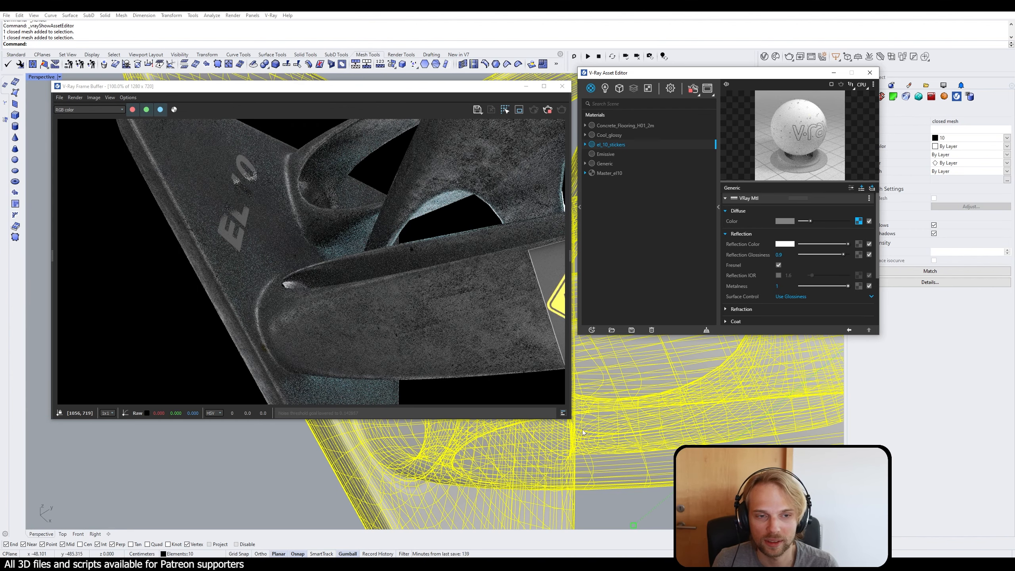
pyautogui.moveTo(658, 472); pyautogui.dragTo(824, 391, button='right')
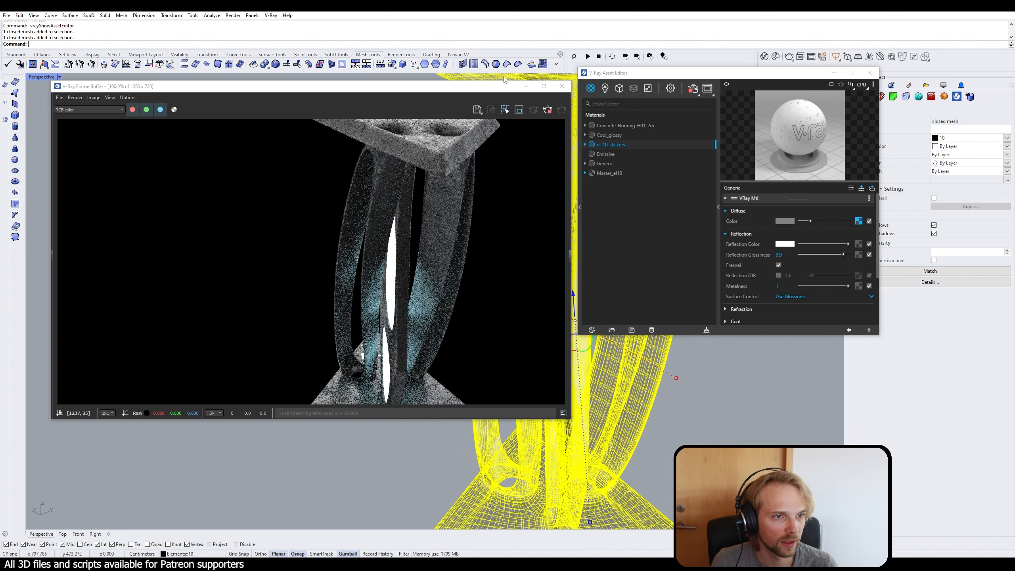
pyautogui.moveTo(483, 90); pyautogui.dragTo(440, 24)
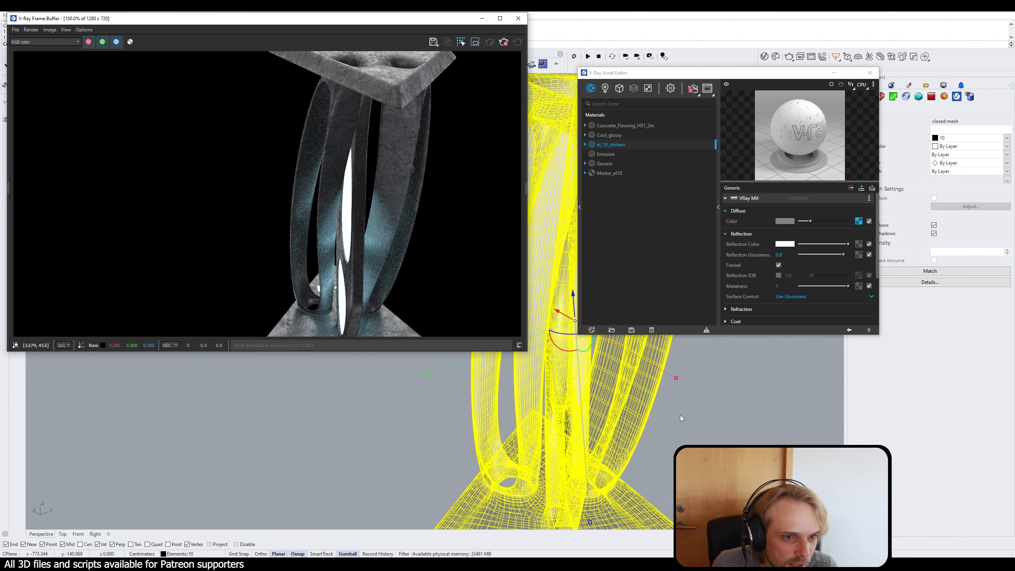
pyautogui.moveTo(682, 419); pyautogui.dragTo(684, 426, button='right')
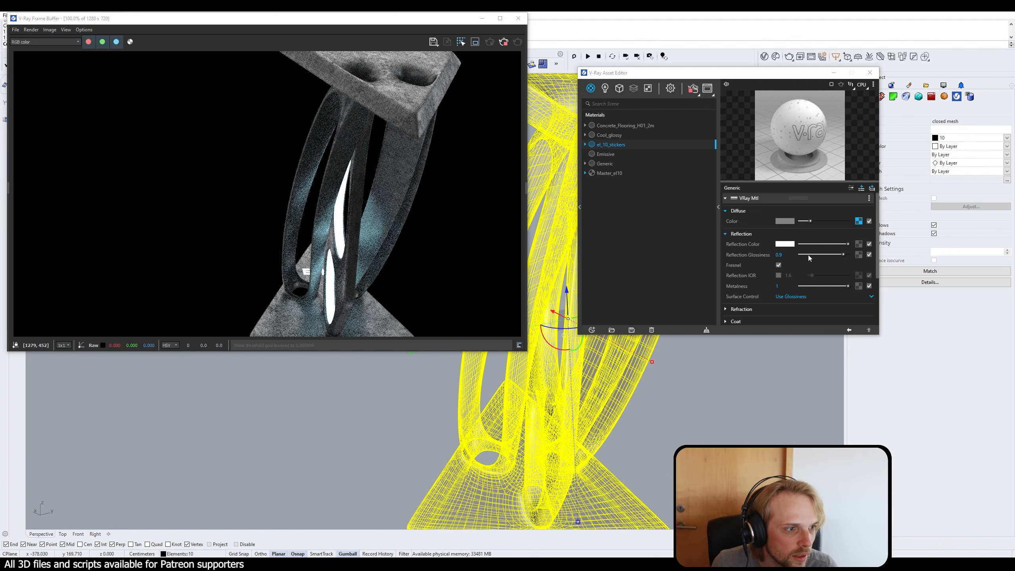
pyautogui.click(801, 286)
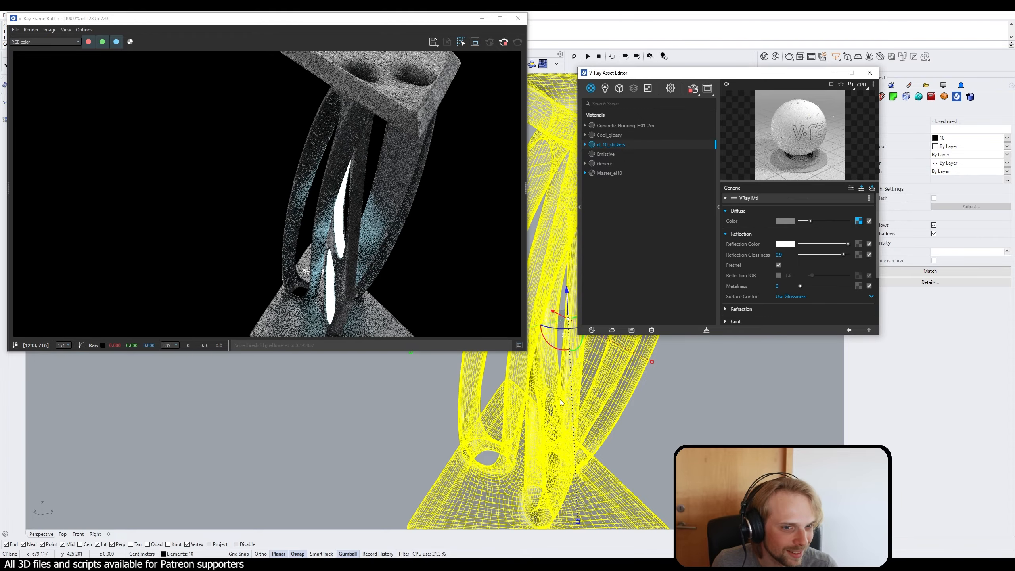
# Step: Lower the el_10_stickers reflection color to a slightly darker off-white and check the decals in the render from several sides
pyautogui.moveTo(612, 388); pyautogui.dragTo(754, 438, button='right')
pyautogui.moveTo(846, 244); pyautogui.dragTo(837, 245)
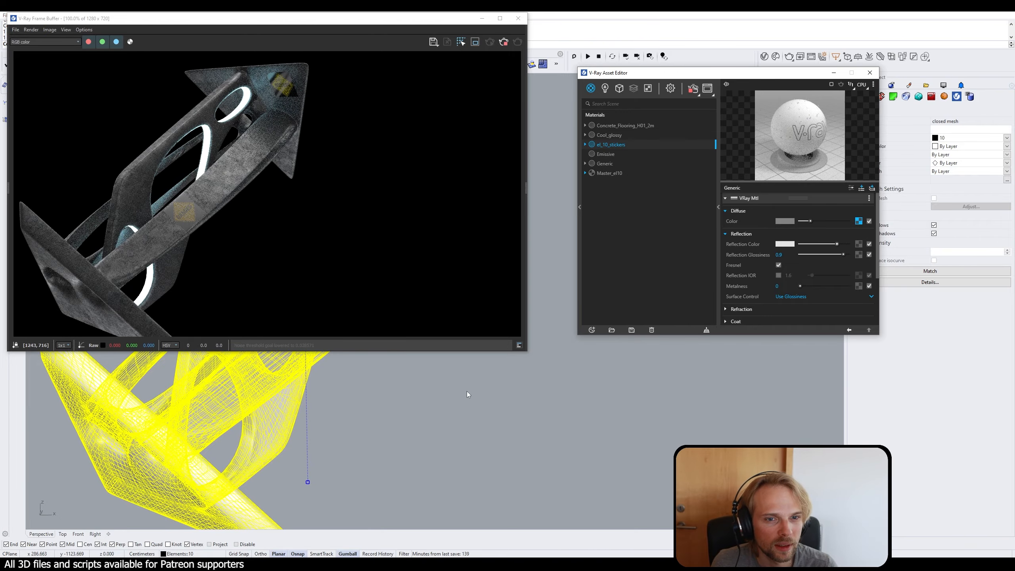
pyautogui.moveTo(466, 391); pyautogui.dragTo(493, 430, button='right')
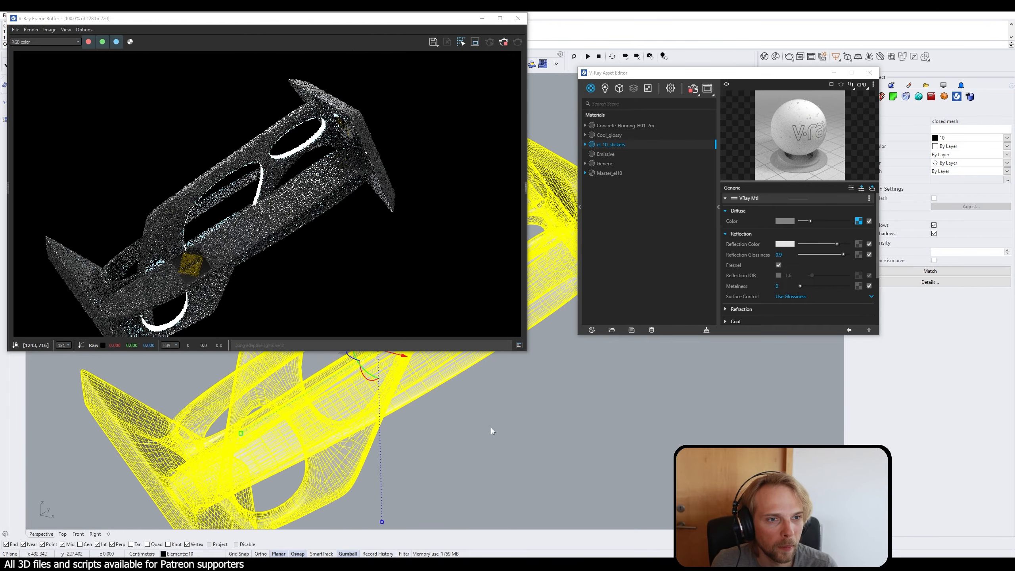
pyautogui.scroll(6, 522, 398)
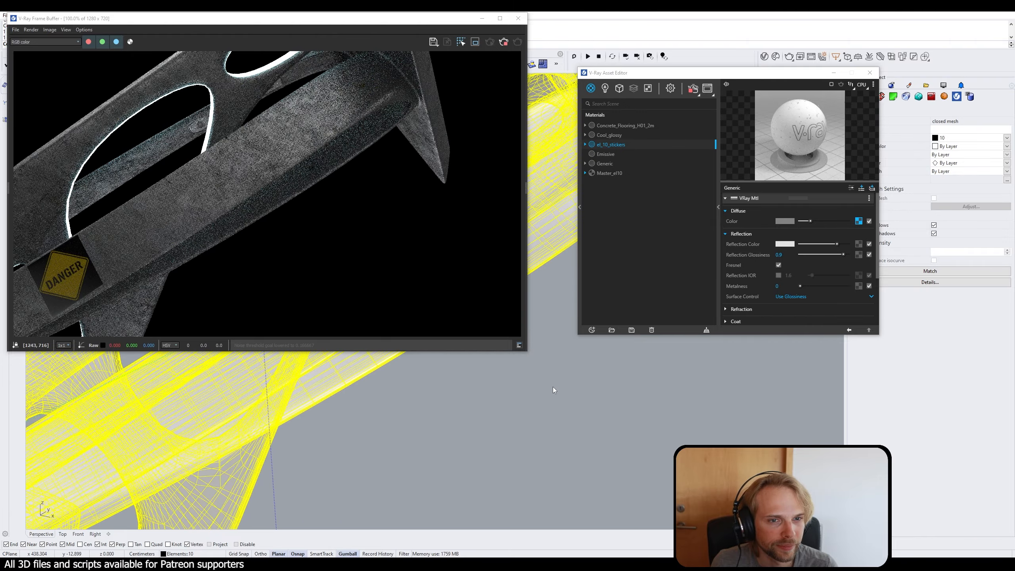
pyautogui.moveTo(551, 390); pyautogui.dragTo(380, 362, button='right')
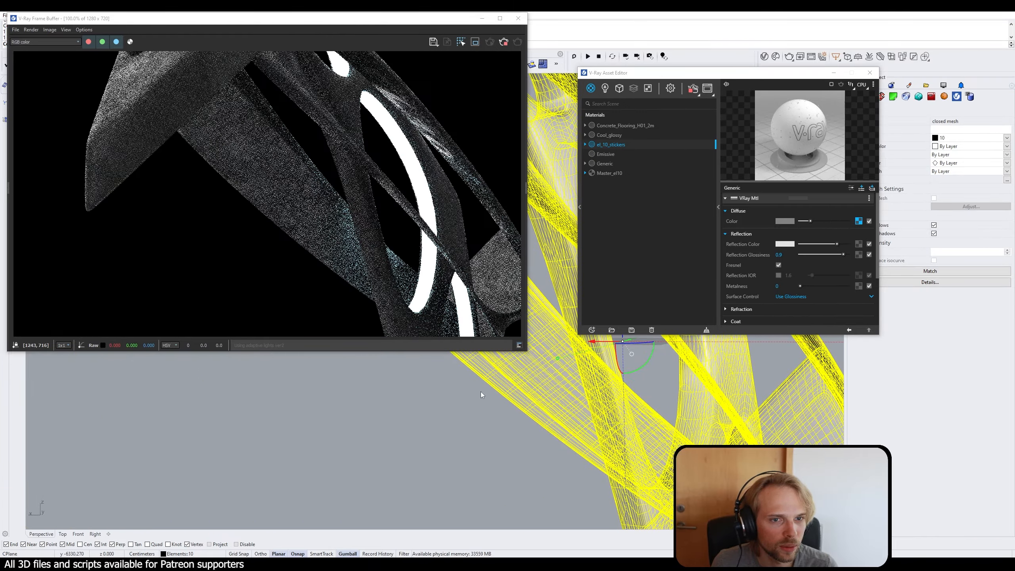
pyautogui.moveTo(609, 410); pyautogui.dragTo(472, 392, button='right')
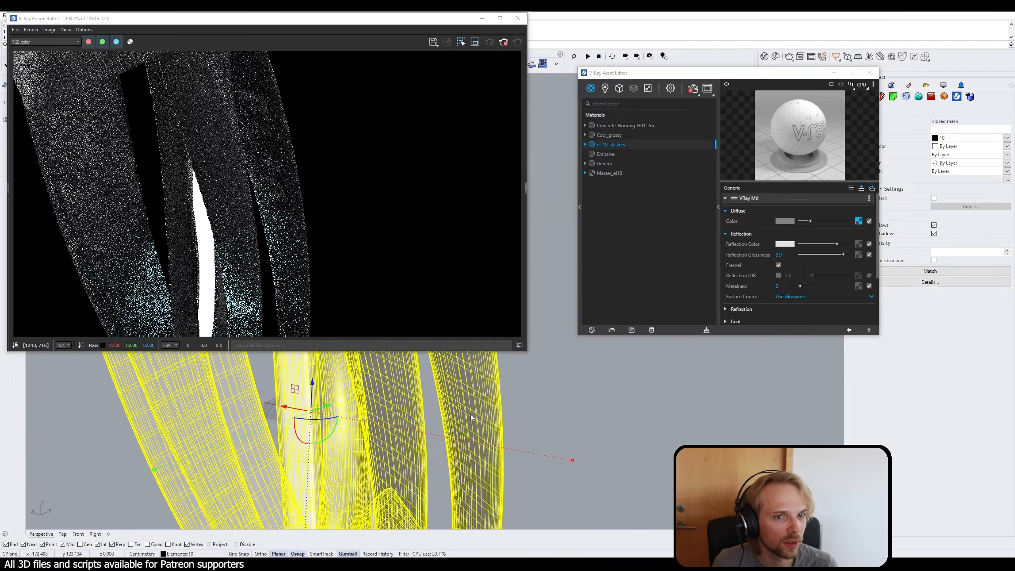
pyautogui.click(523, 391)
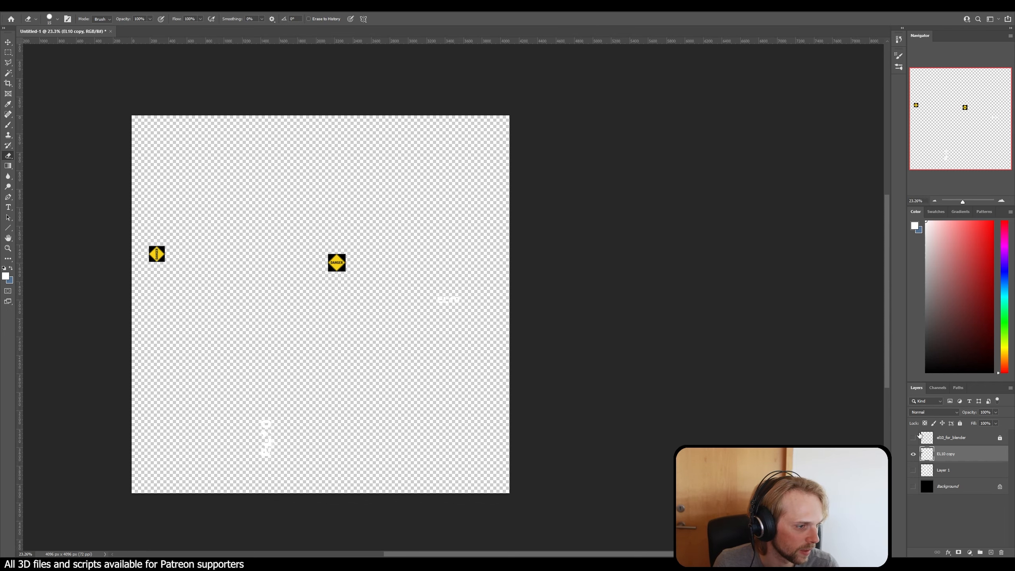
# Step: In Photoshop, show the UV wireframe and black Background to compare the decals against them, and hide both layers again
pyautogui.click(919, 437)
pyautogui.click(914, 438)
pyautogui.click(913, 487)
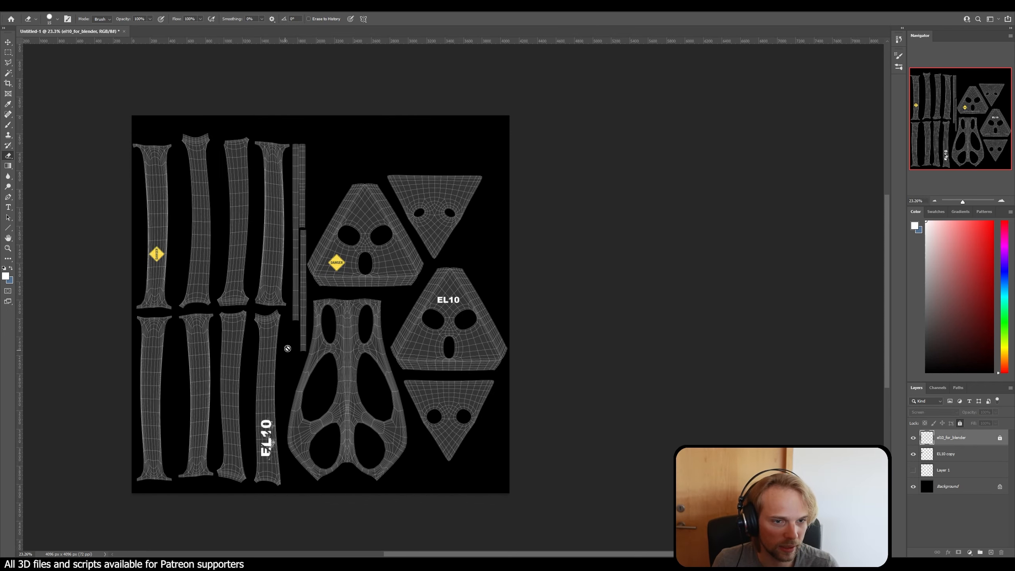
pyautogui.click(914, 455)
pyautogui.click(928, 458)
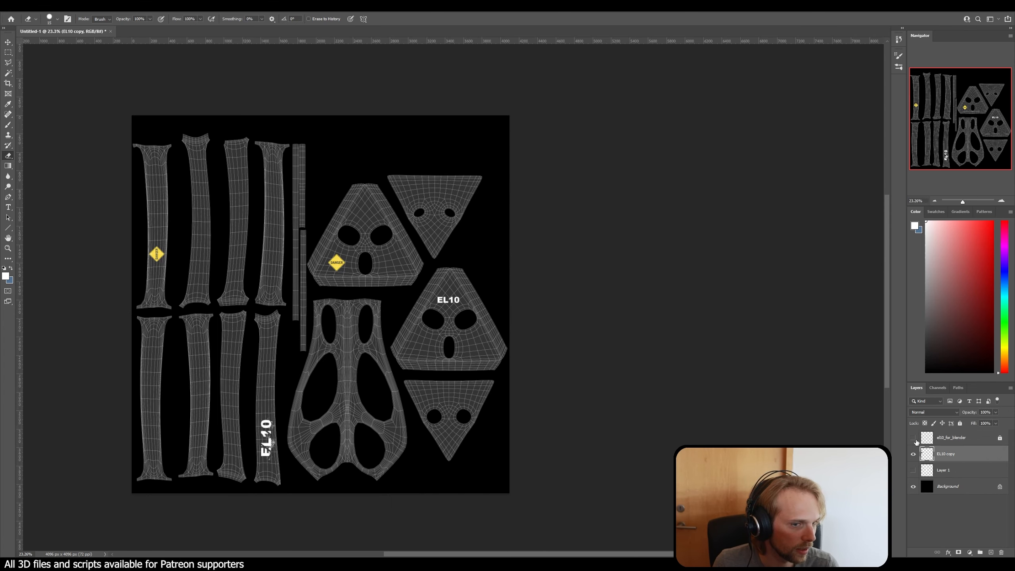
pyautogui.click(916, 439)
pyautogui.click(914, 487)
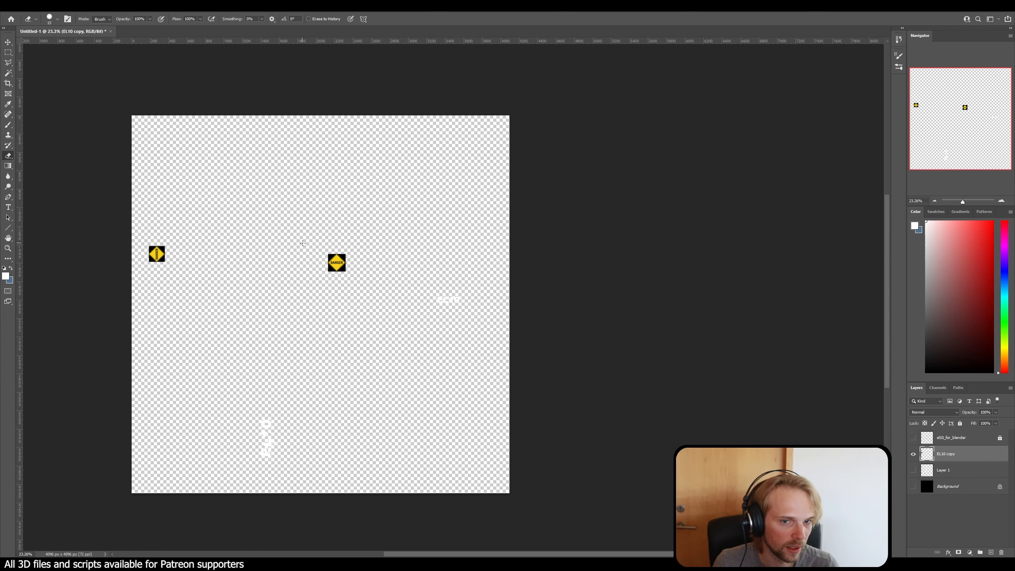
# Step: Select the black area around the upright DANGER sign with the Magic Wand and delete it, leaving only the yellow diamond
pyautogui.keyDown('alt'); pyautogui.scroll(10, 329, 250); pyautogui.keyUp('alt')
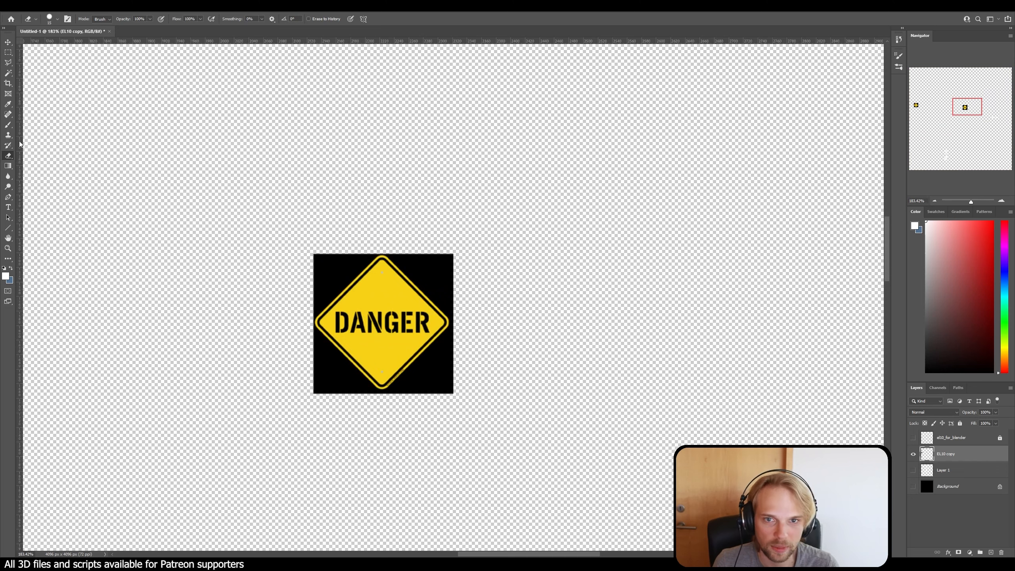
pyautogui.click(8, 73)
pyautogui.click(335, 271)
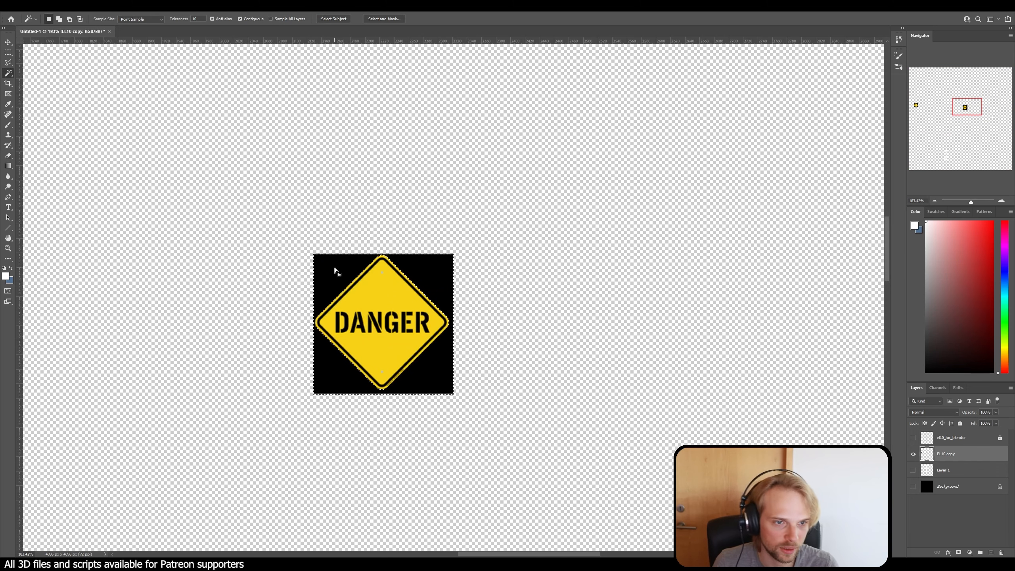
pyautogui.press('Delete')
pyautogui.keyDown('alt'); pyautogui.scroll(-6, 335, 268); pyautogui.keyUp('alt')
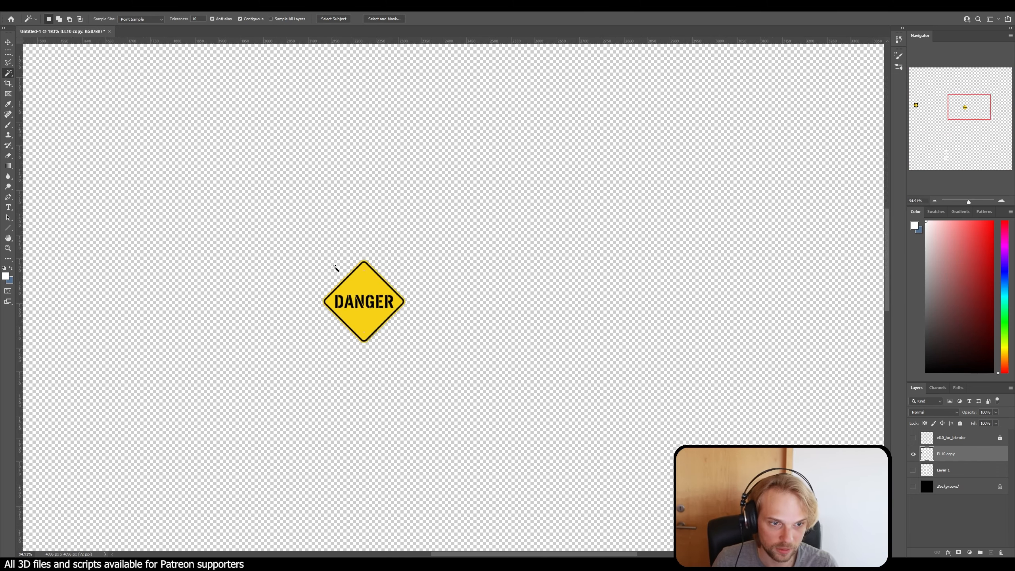
# Step: Select and delete the black corners around the rotated DANGER sign near the canvas's left edge
pyautogui.scroll(2, 256, 342)
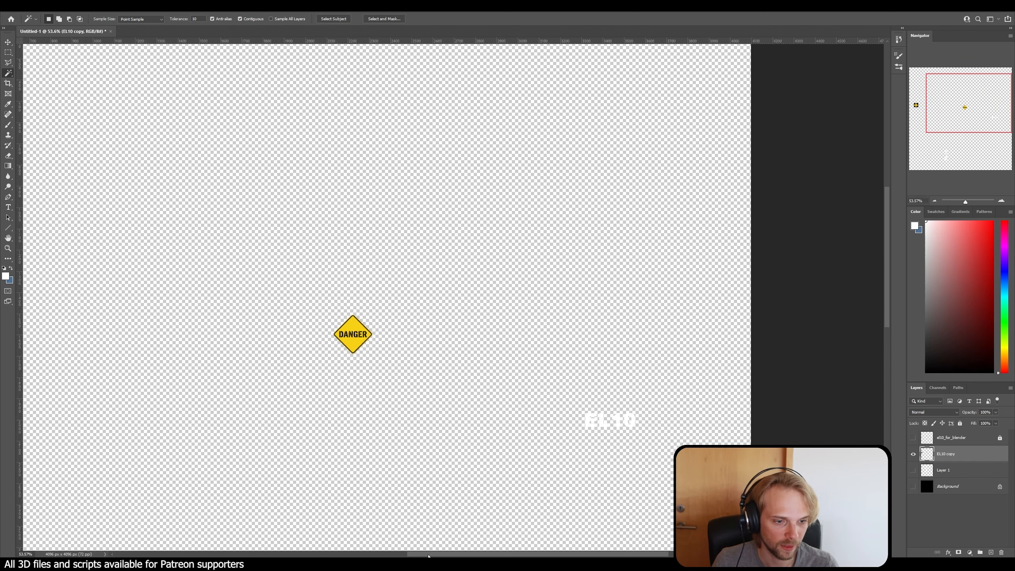
pyautogui.hscroll(-10, 307, 542)
pyautogui.click(335, 305)
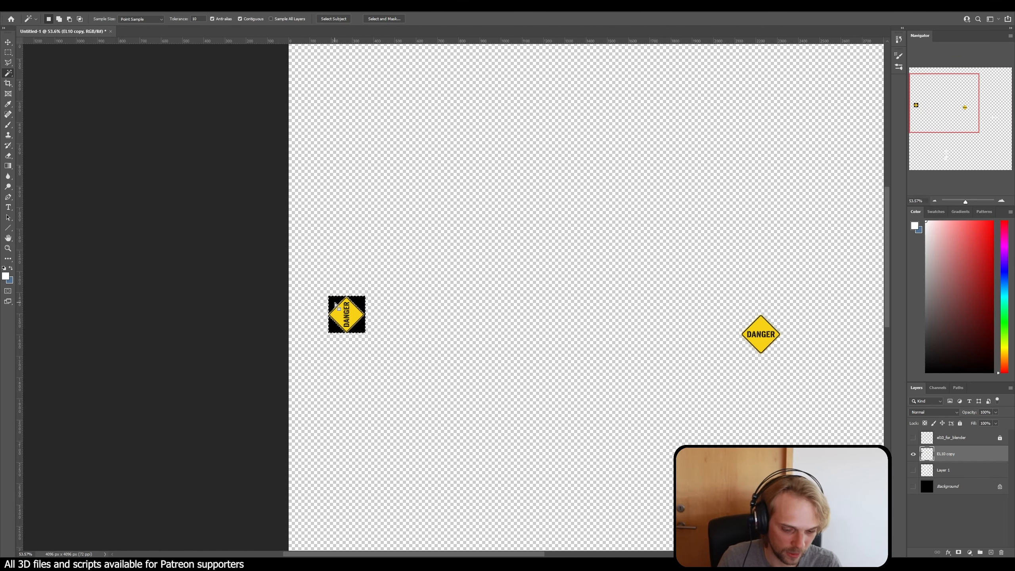
pyautogui.press('Delete')
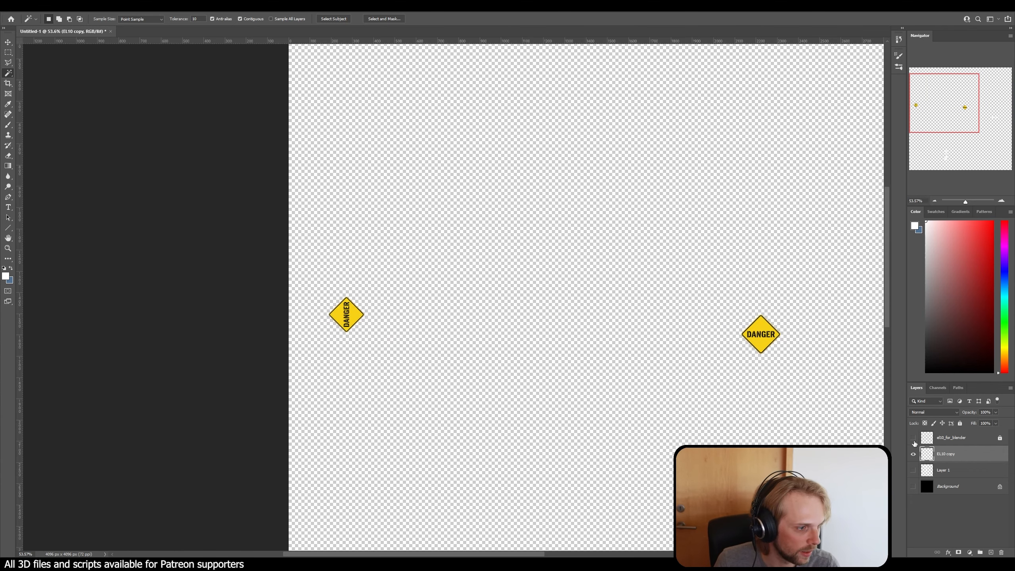
# Step: Show the UV wireframe and black Background layers, check the decals' placement on the UV islands, and switch to Blender
pyautogui.click(914, 438)
pyautogui.click(913, 487)
pyautogui.scroll(-7, 452, 400)
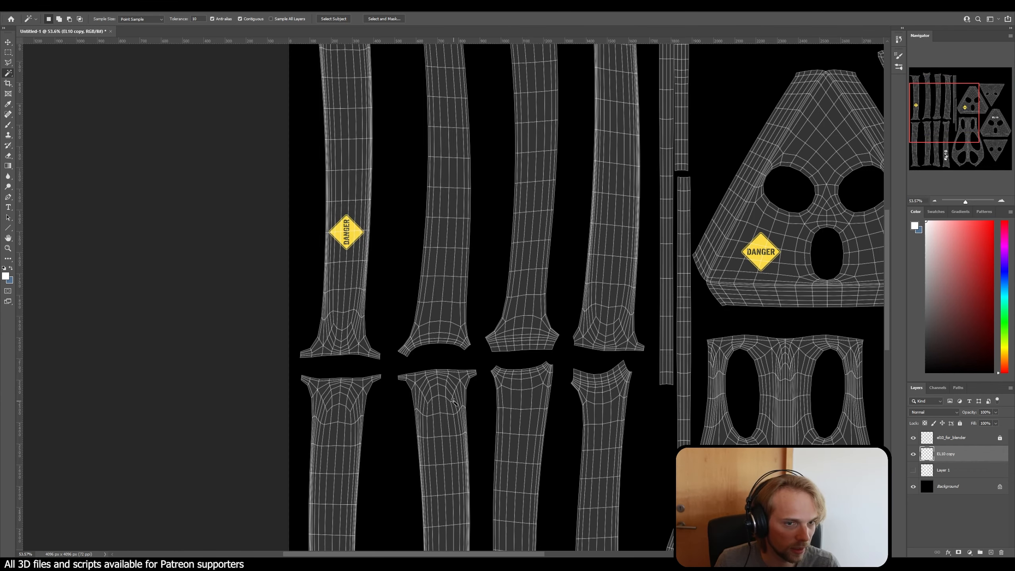
pyautogui.scroll(-3, 451, 400)
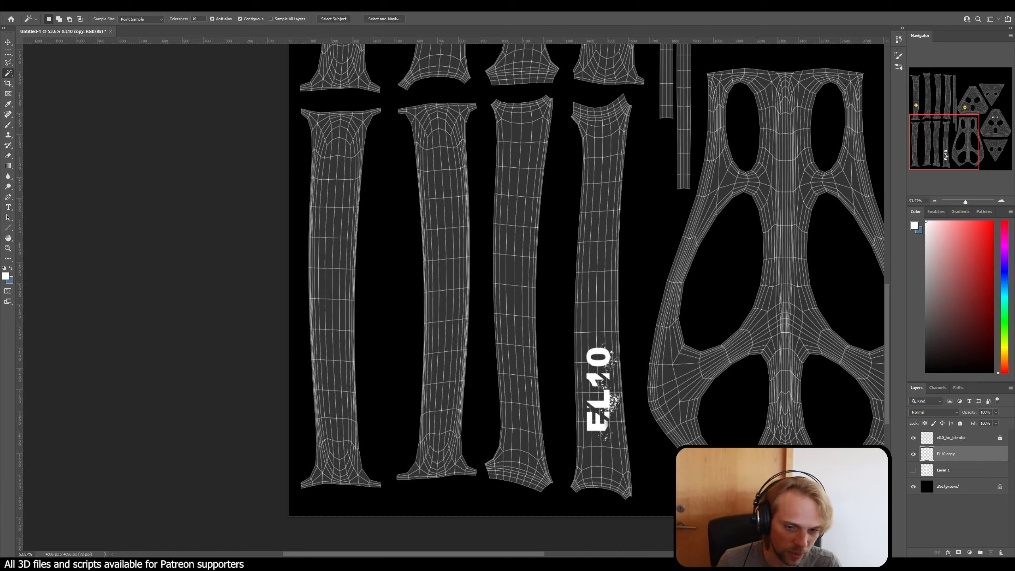
pyautogui.hotkey('alt', 'Tab')
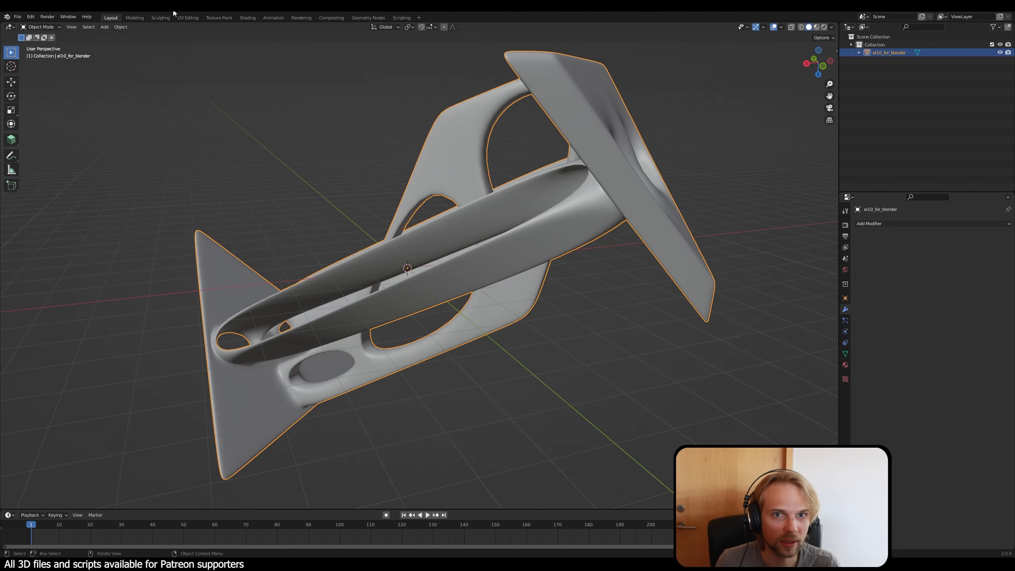
# Step: Open the UV layout and select the four lower-row strip islands one by one to trace them on the mesh
pyautogui.click(188, 17)
pyautogui.click(222, 299)
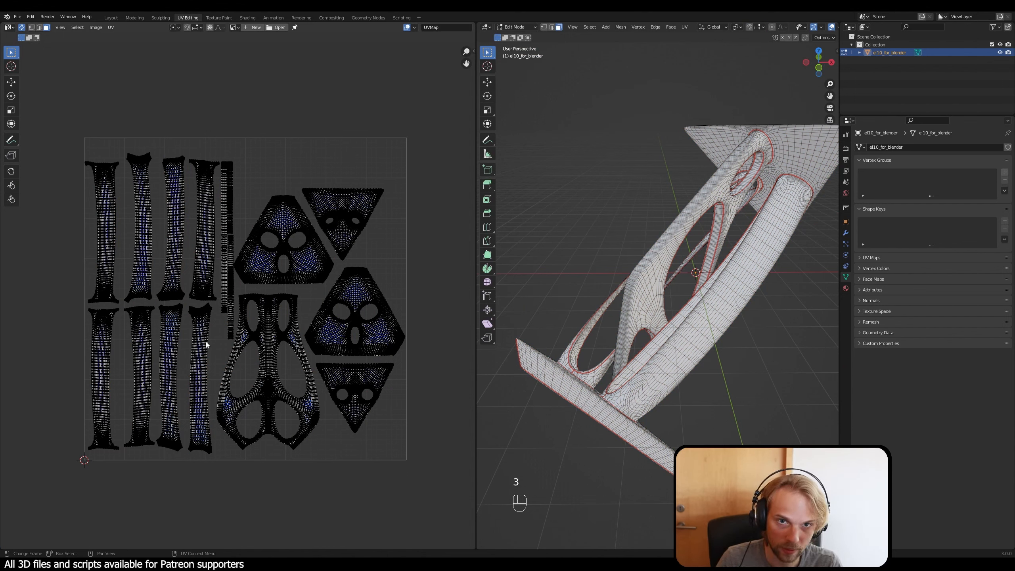
pyautogui.press('l')
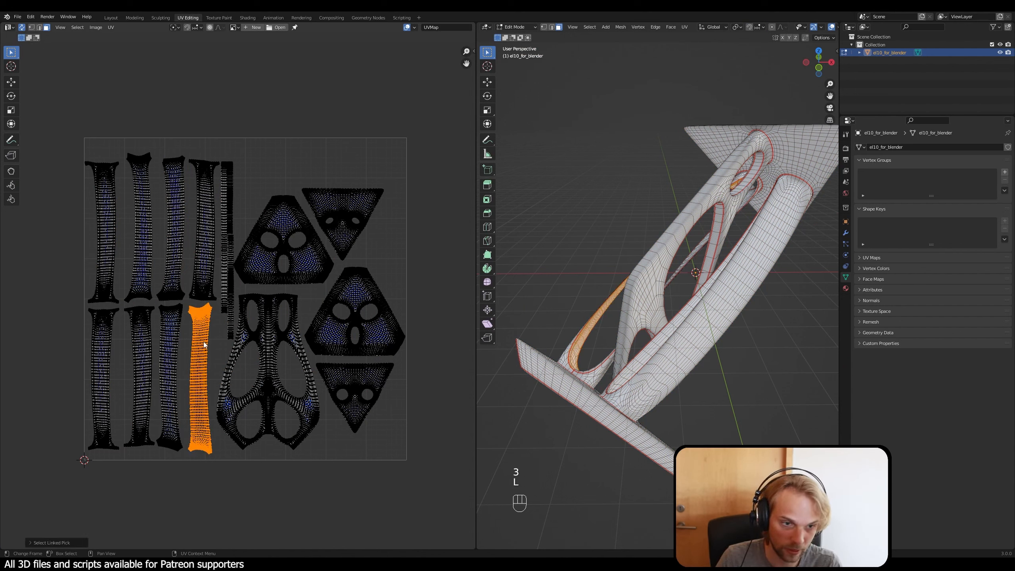
pyautogui.rightClick(577, 278)
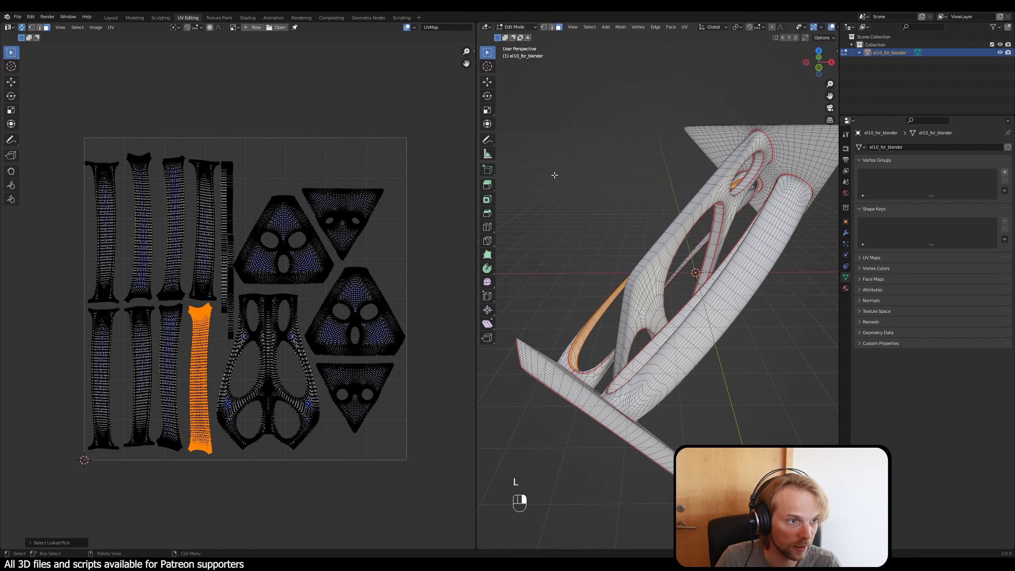
pyautogui.moveTo(553, 172); pyautogui.dragTo(565, 231, button='middle')
pyautogui.press('l')
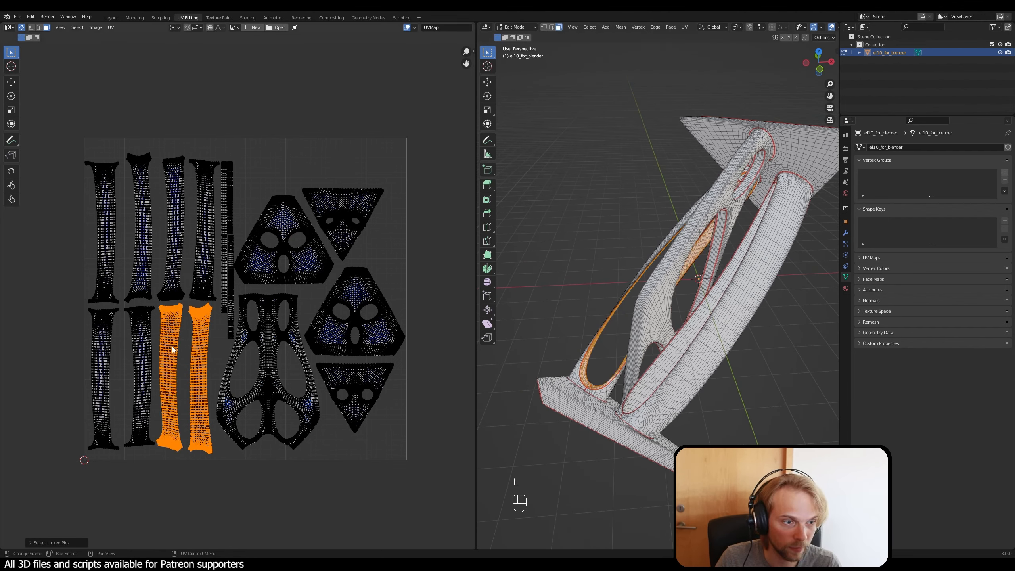
pyautogui.press('l')
pyautogui.press('l')
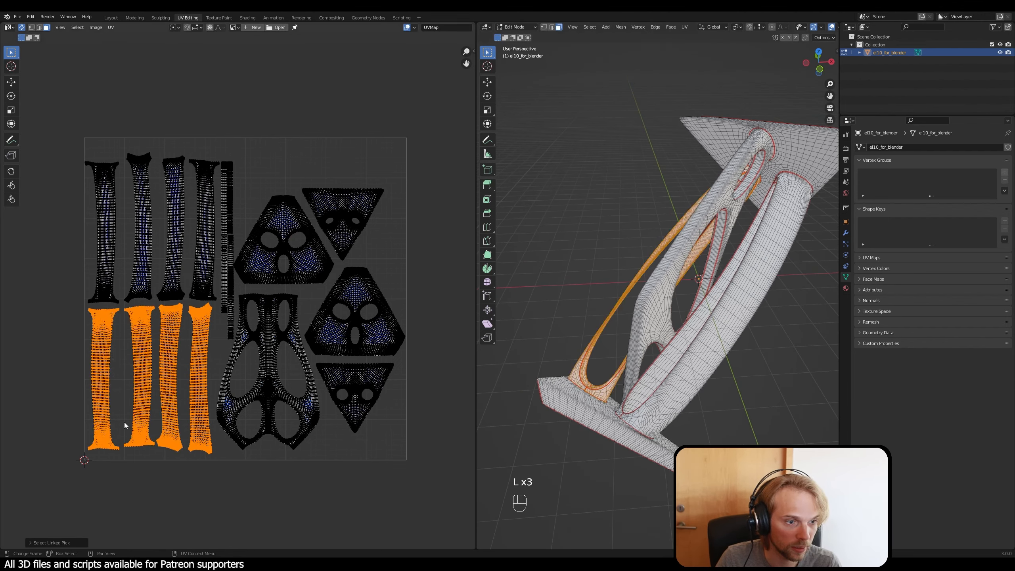
pyautogui.click(205, 504)
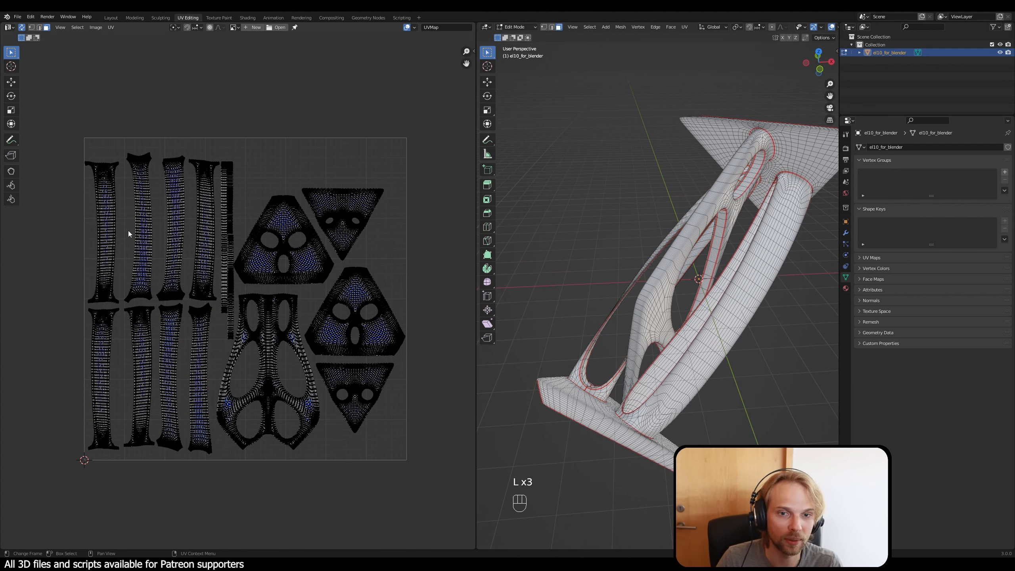
# Step: Select further strip islands, starting with the upper row's first two, to identify which mesh faces each one covers
pyautogui.press('l')
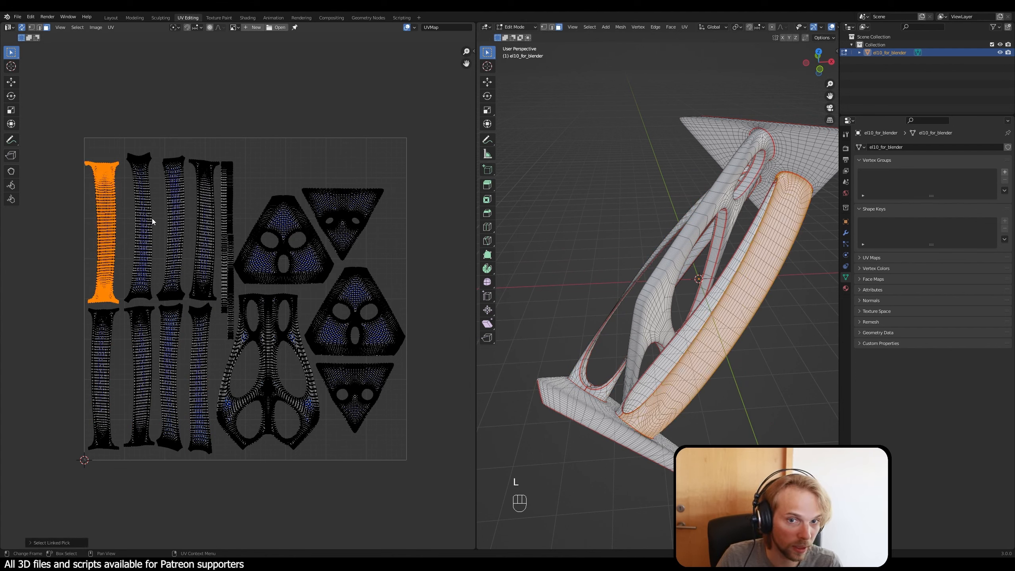
pyautogui.press('l')
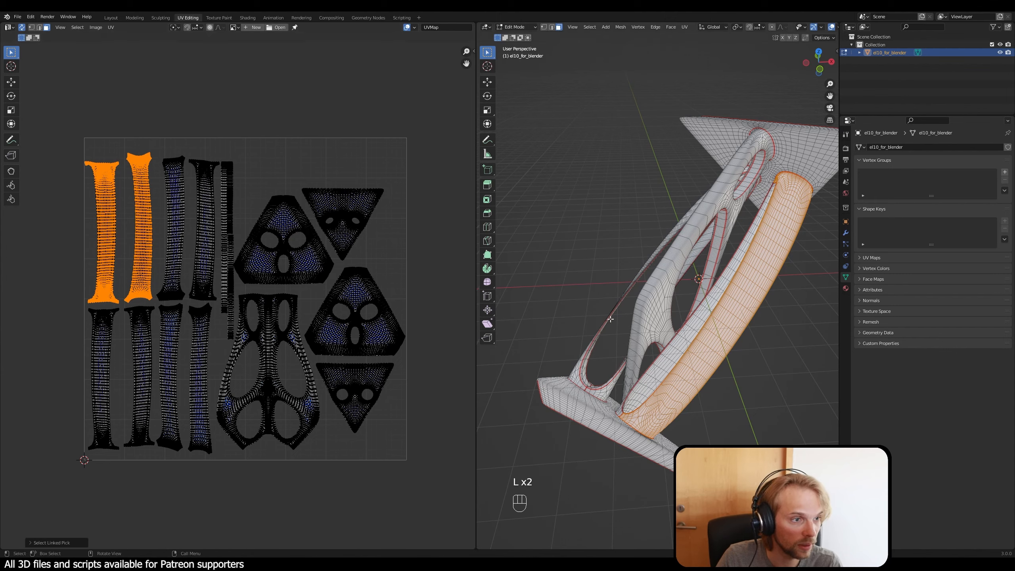
pyautogui.moveTo(610, 319); pyautogui.dragTo(712, 311, button='middle')
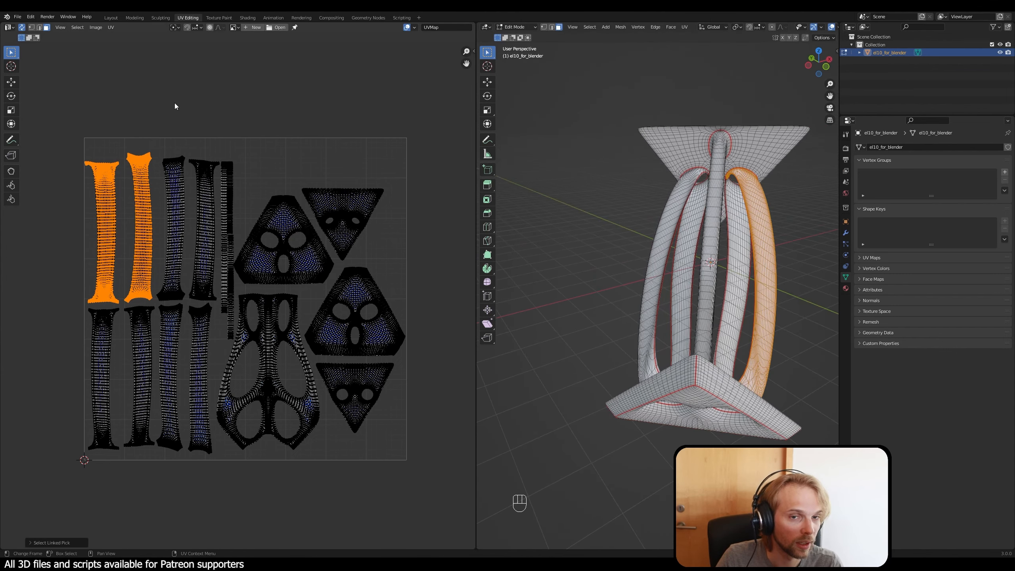
pyautogui.click(175, 106)
pyautogui.press('l')
pyautogui.press('l')
pyautogui.click(190, 85)
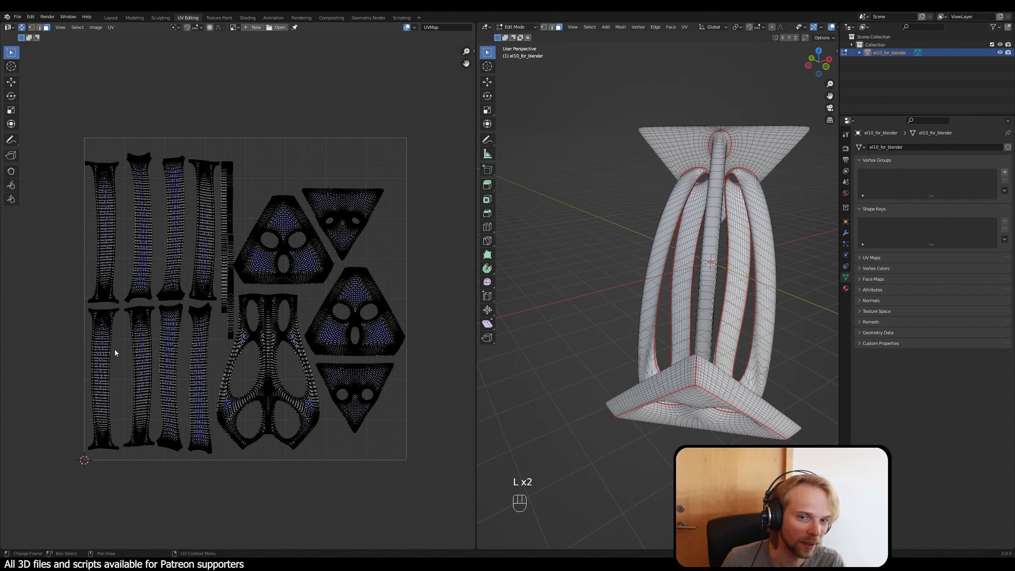
pyautogui.press('l')
pyautogui.press('l')
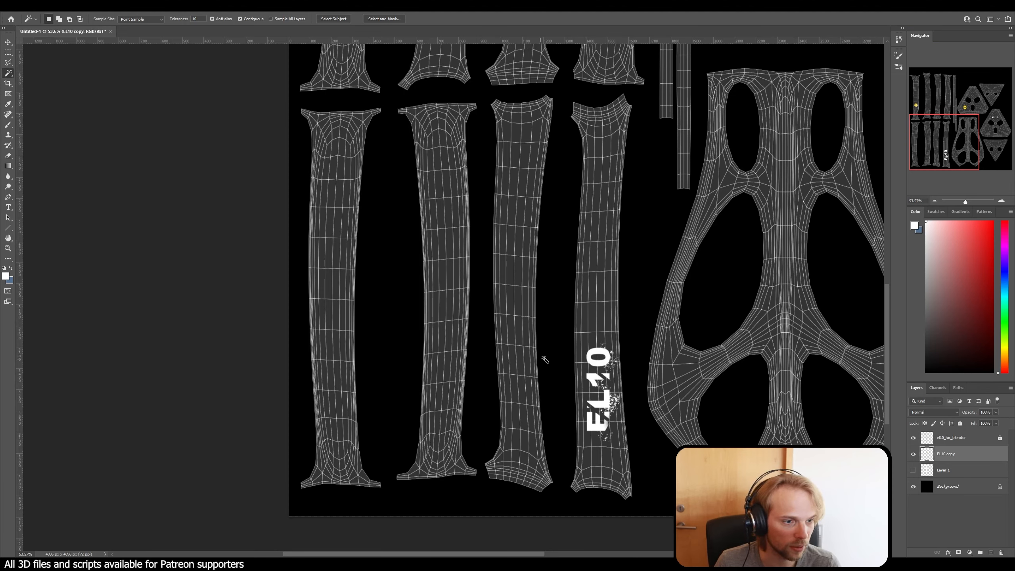
# Step: In Photoshop, move the weathered vertical EL10 lettering from the lower row's fourth strip island to the upper part of its first
pyautogui.click(8, 53)
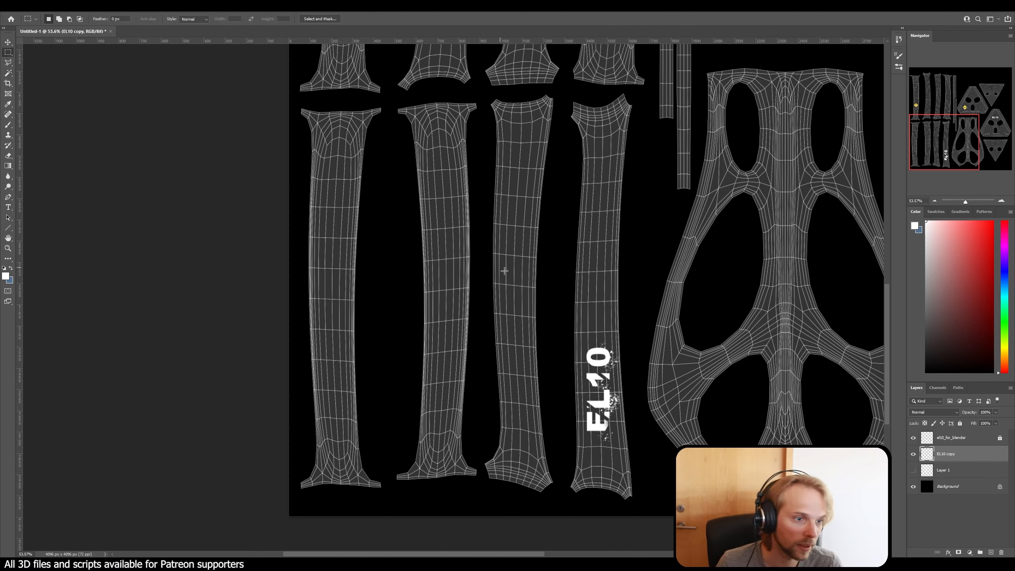
pyautogui.moveTo(551, 299); pyautogui.dragTo(662, 474)
pyautogui.keyDown('ctrl'); pyautogui.moveTo(610, 406); pyautogui.dragTo(344, 229); pyautogui.keyUp('ctrl')
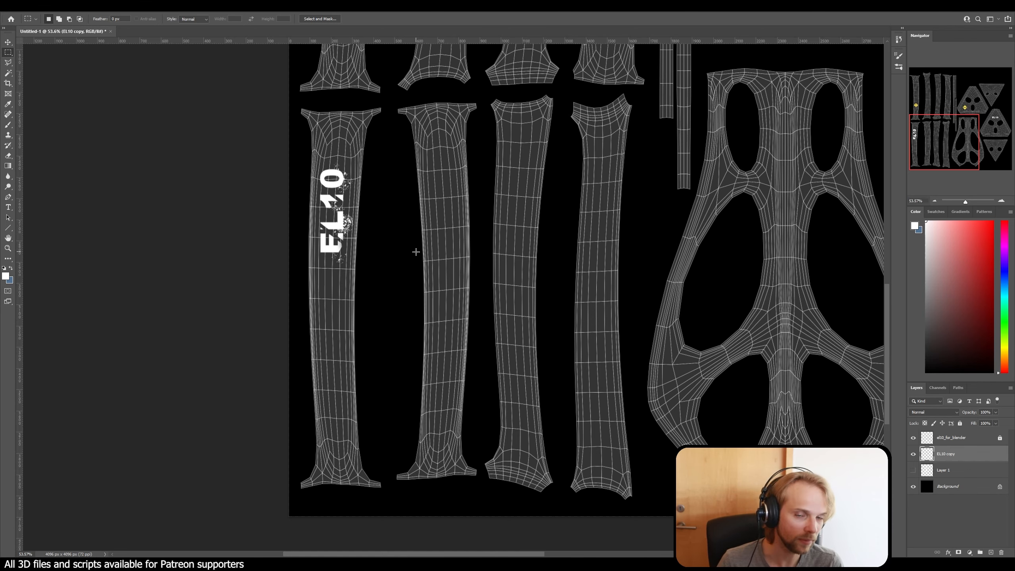
pyautogui.keyDown('alt'); pyautogui.scroll(-5, 524, 310); pyautogui.keyUp('alt')
pyautogui.scroll(2, 640, 288)
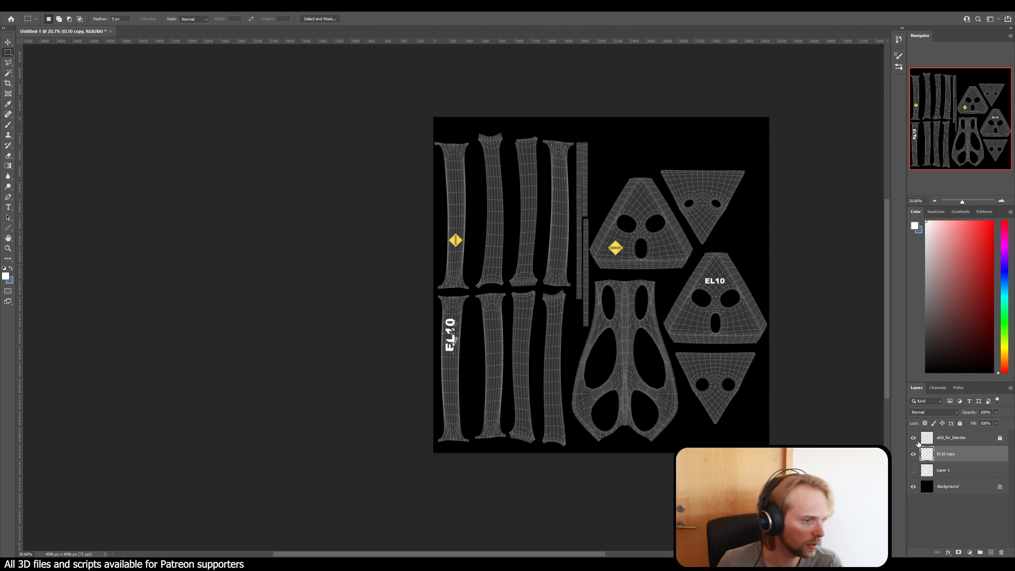
# Step: Hide the el10_for_blender wireframe and Background layers, leaving only the decals on transparency
pyautogui.click(914, 456)
pyautogui.click(914, 455)
pyautogui.click(914, 438)
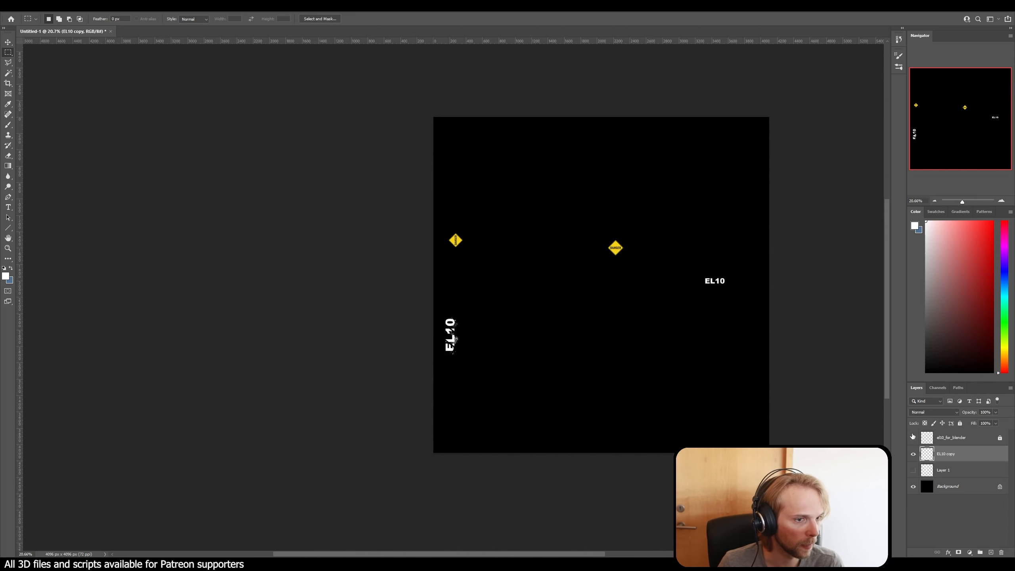
pyautogui.click(913, 486)
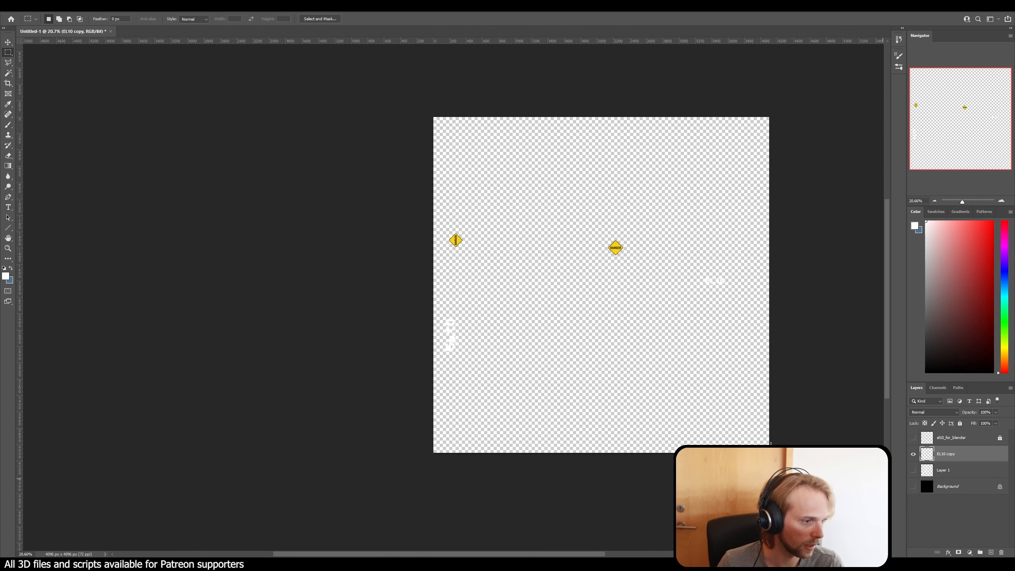
# Step: Save the decals as a PNG on the Desktop, overwriting el10_stickers with the large file size option
pyautogui.hotkey('ctrl', 'shift', 's')
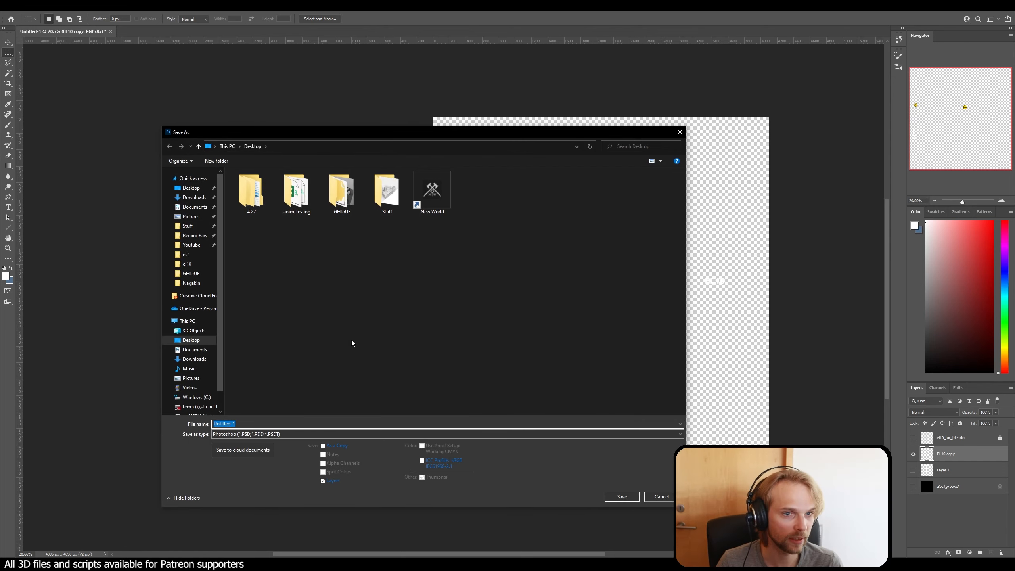
pyautogui.click(287, 435)
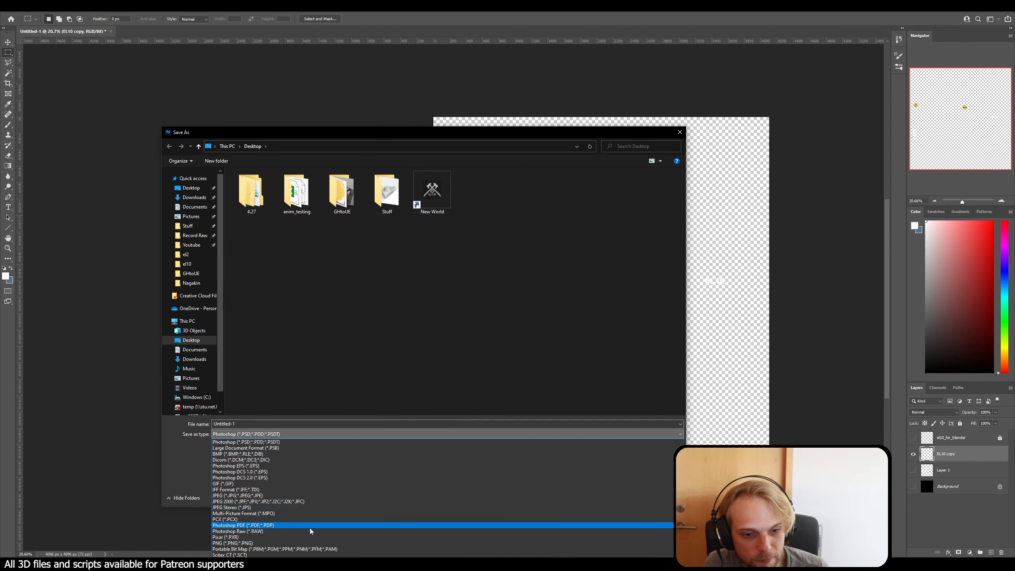
pyautogui.click(292, 543)
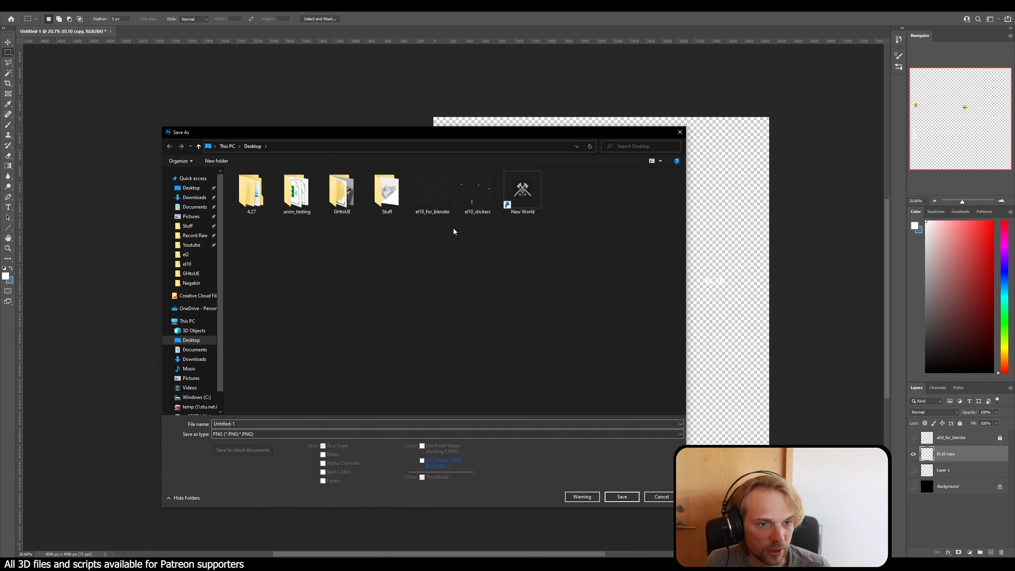
pyautogui.click(461, 212)
pyautogui.click(619, 498)
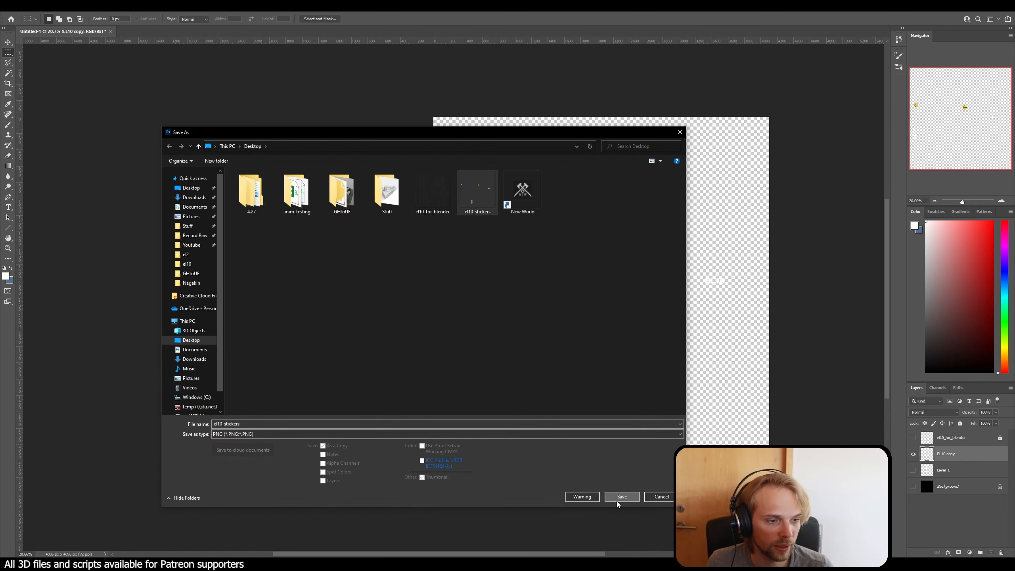
pyautogui.click(525, 283)
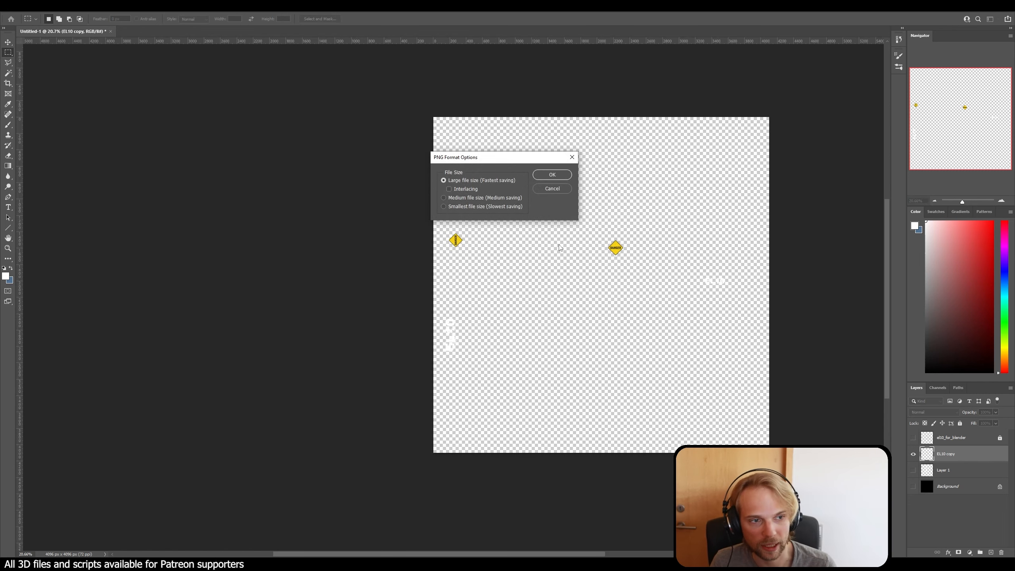
pyautogui.click(566, 178)
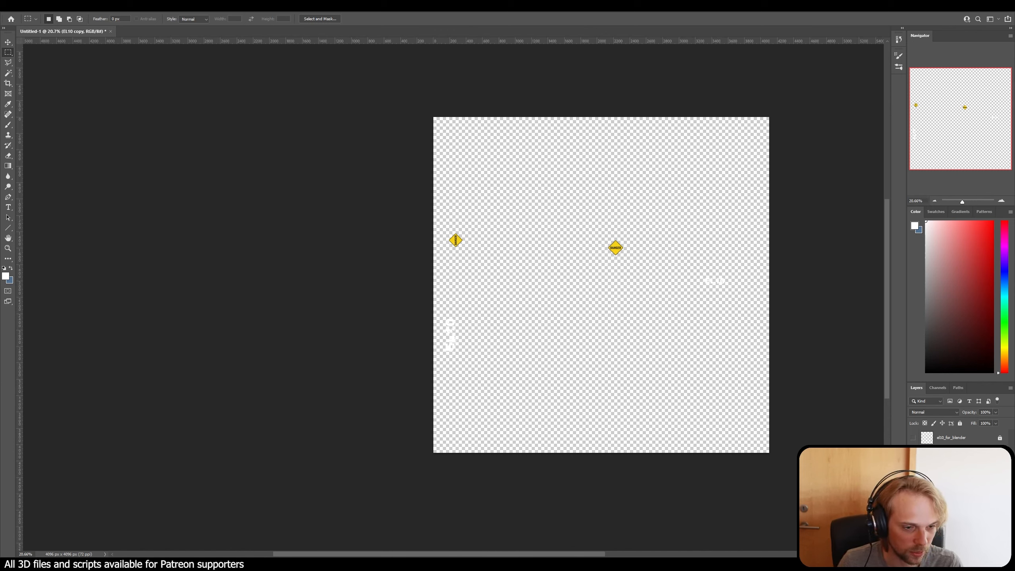
# Step: Switch to Rhino and reframe the perspective view so the V-Ray render shows the structure's head and struts
pyautogui.moveTo(478, 568)
pyautogui.click(408, 528)
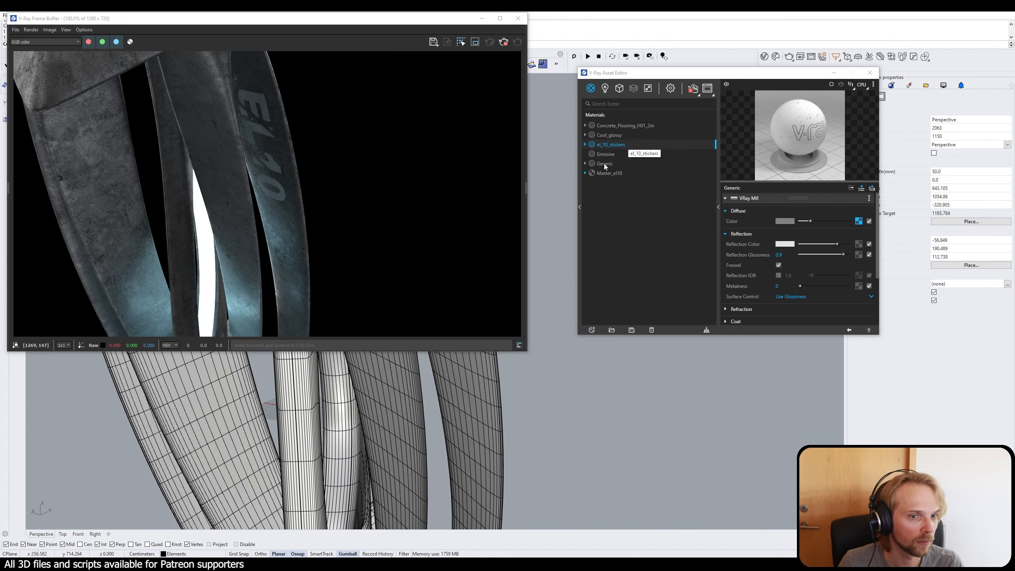
pyautogui.moveTo(546, 398); pyautogui.dragTo(511, 383, button='right')
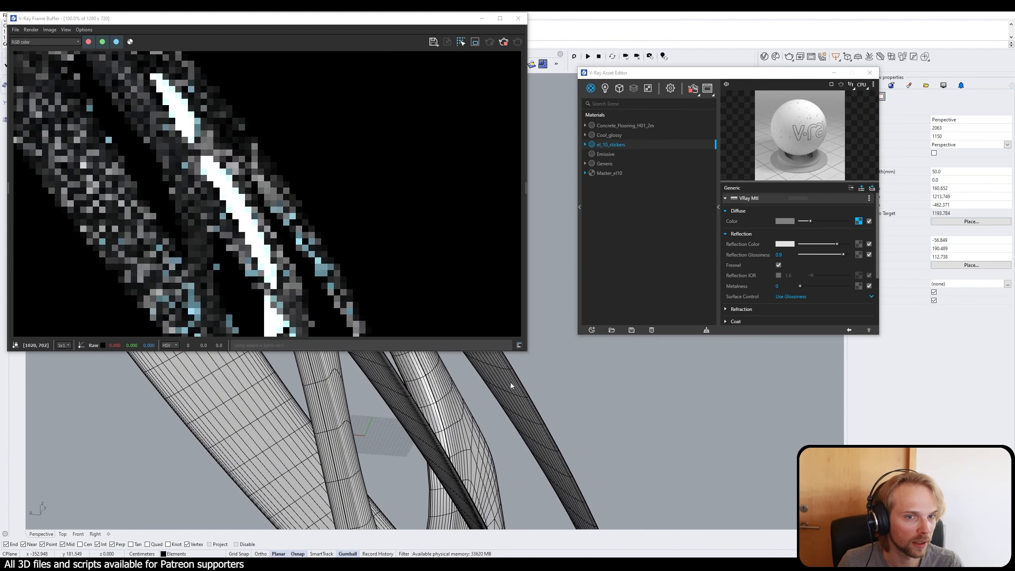
pyautogui.scroll(-6, 512, 383)
pyautogui.moveTo(548, 421); pyautogui.dragTo(575, 384, button='right')
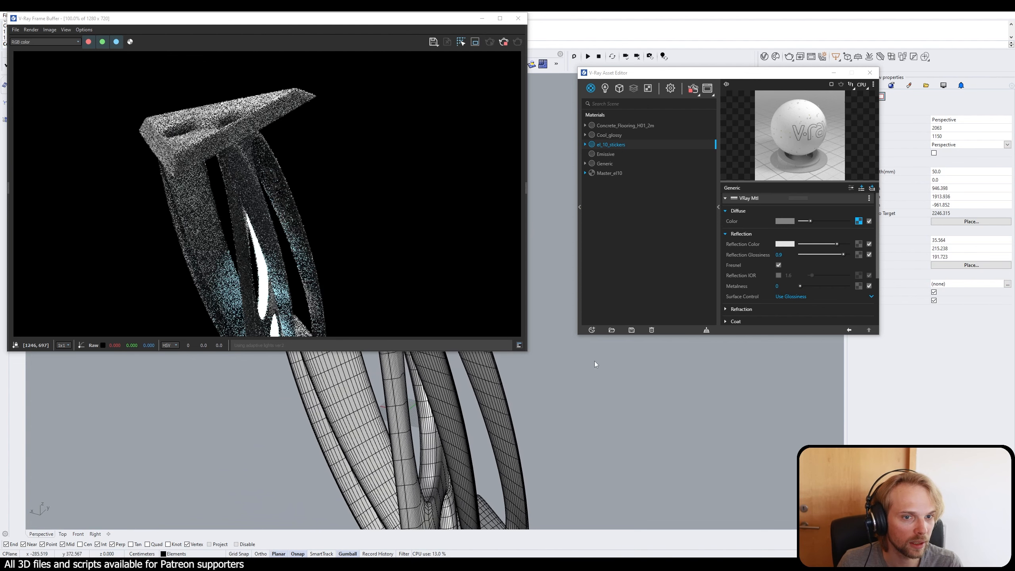
pyautogui.click(602, 173)
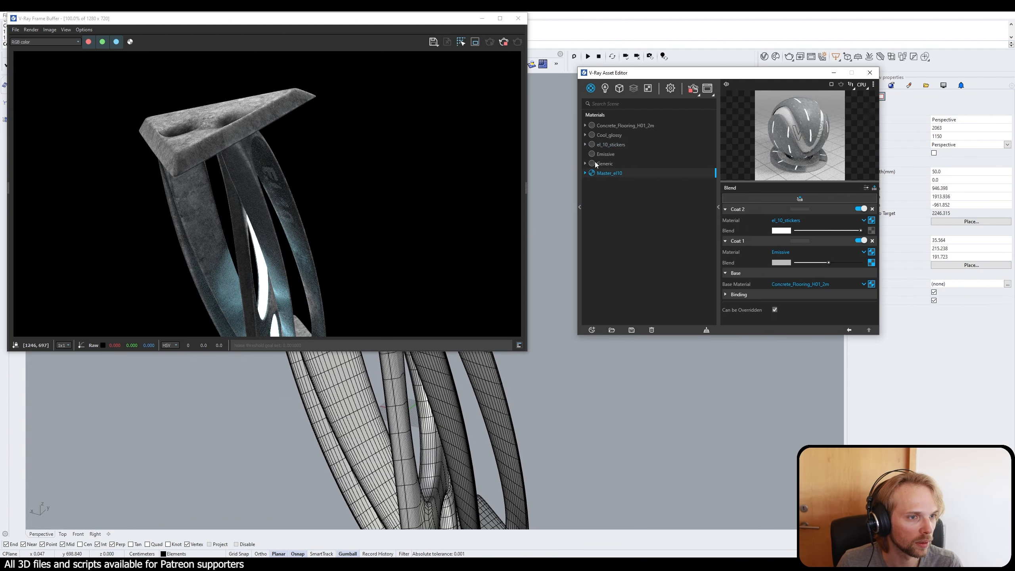
pyautogui.click(606, 167)
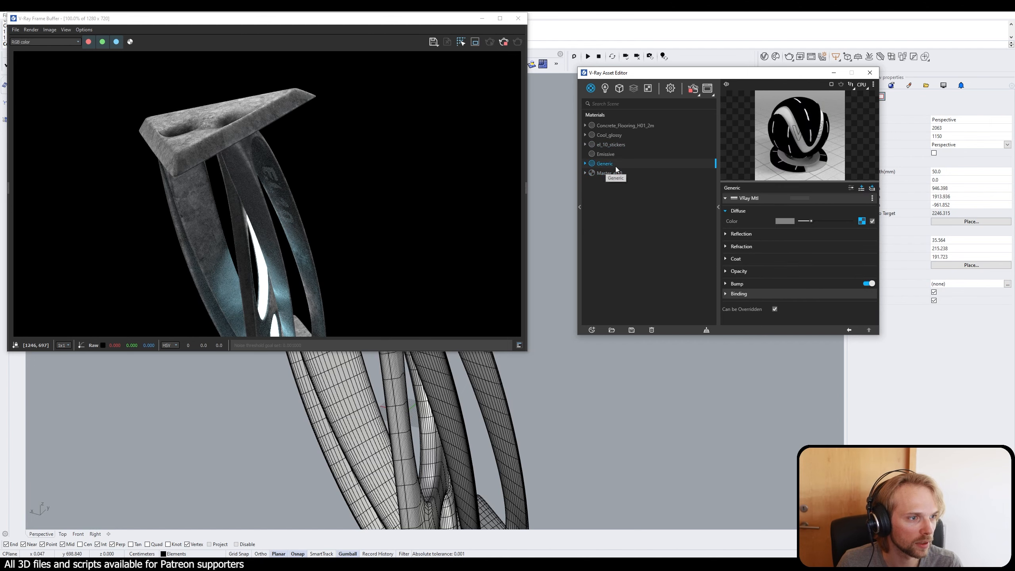
pyautogui.click(873, 222)
pyautogui.click(874, 221)
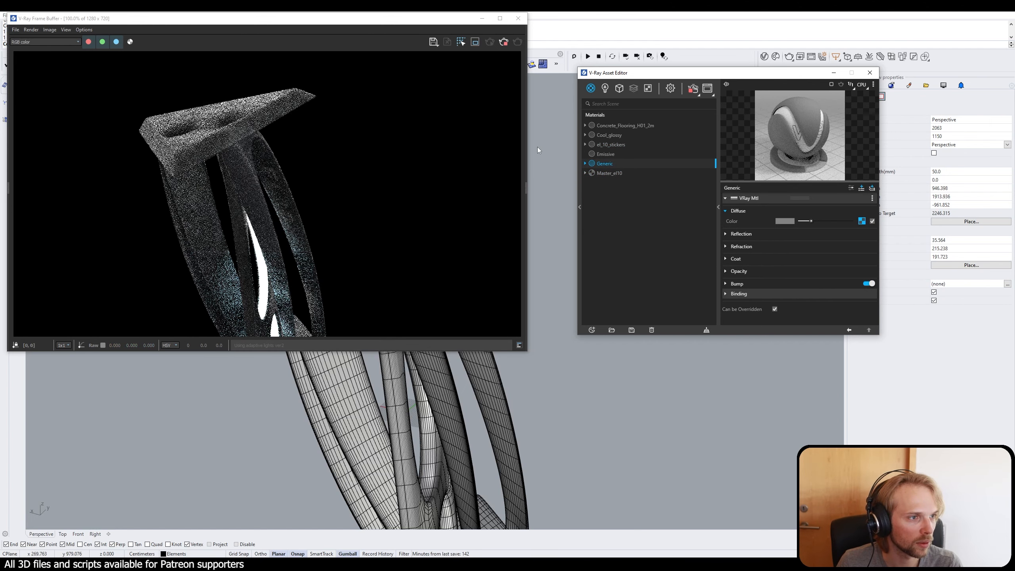
pyautogui.click(611, 155)
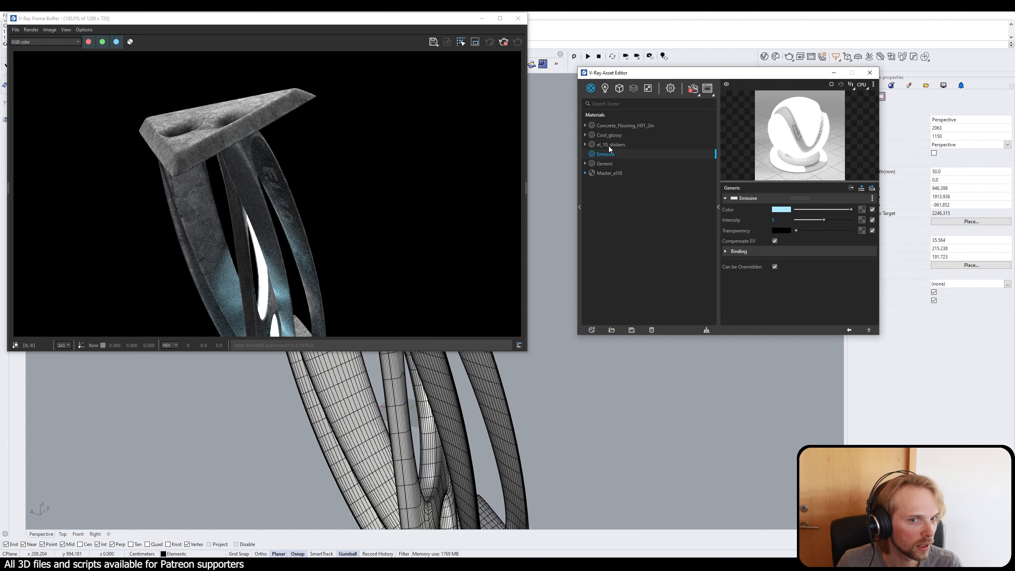
# Step: Toggle the el_10_stickers material's diffuse texture off and on, and reload its bitmap from the el10_stickers image
pyautogui.click(610, 146)
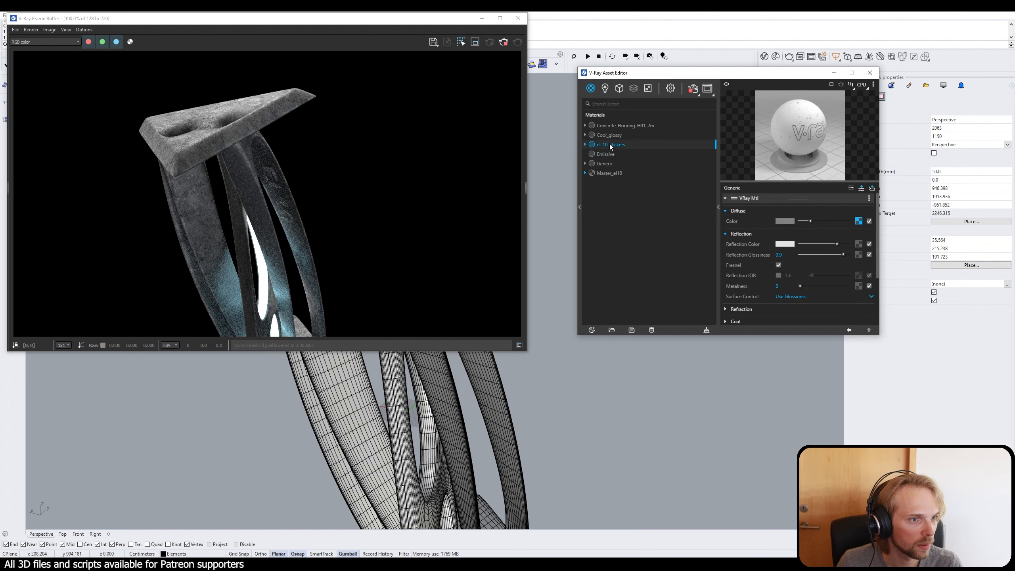
pyautogui.click(870, 222)
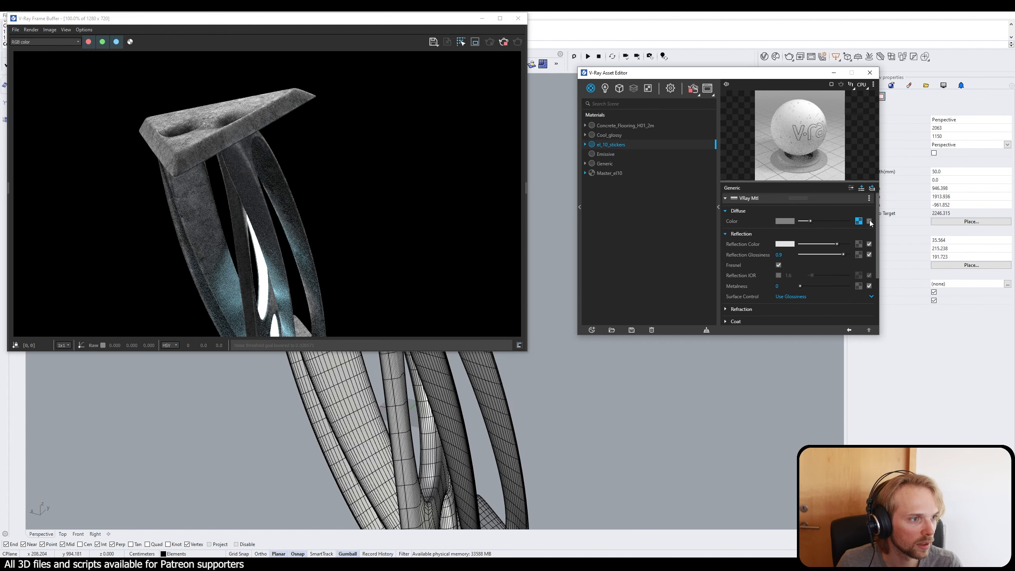
pyautogui.click(869, 221)
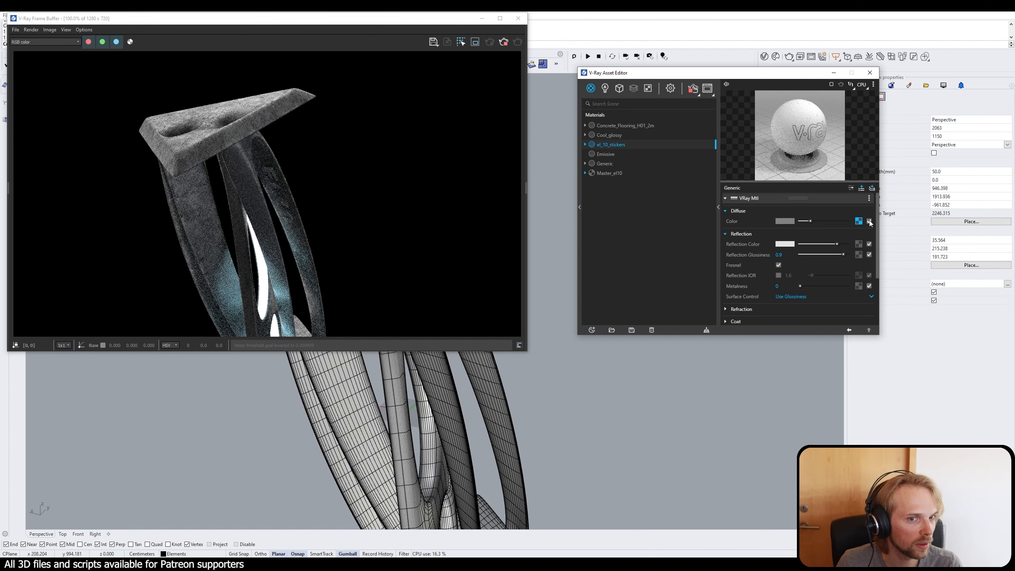
pyautogui.click(859, 221)
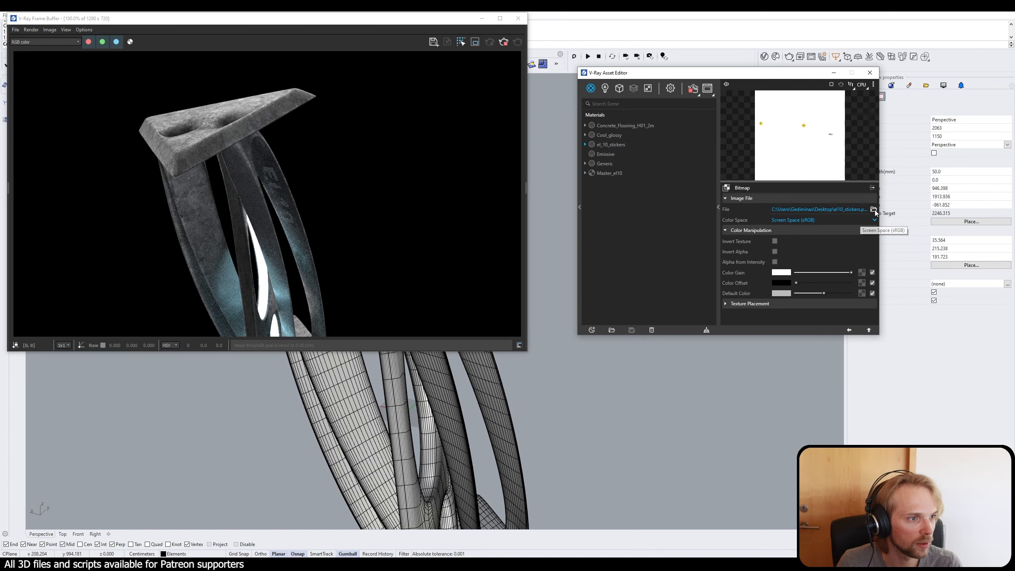
pyautogui.click(874, 209)
pyautogui.click(668, 202)
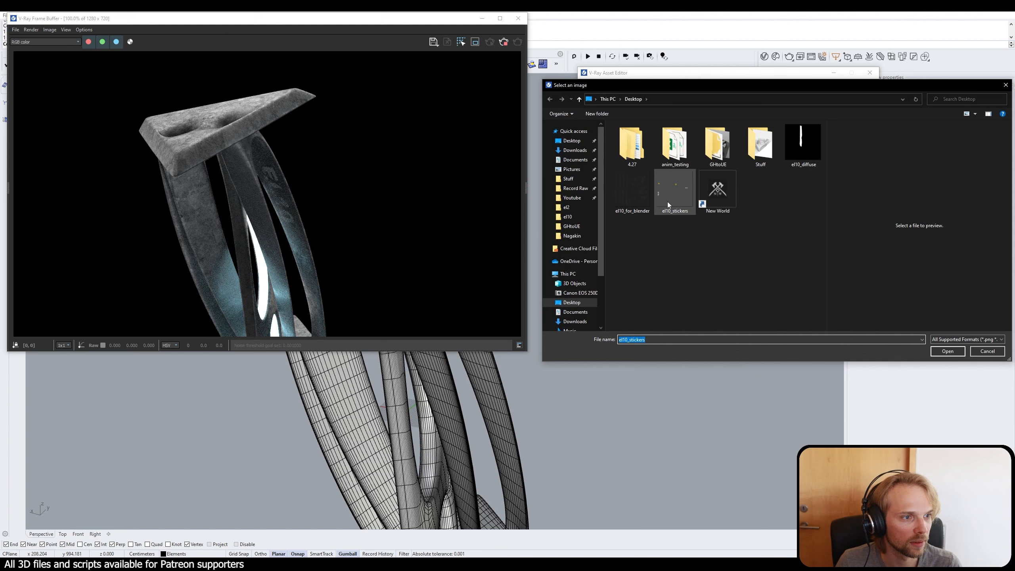
pyautogui.click(952, 351)
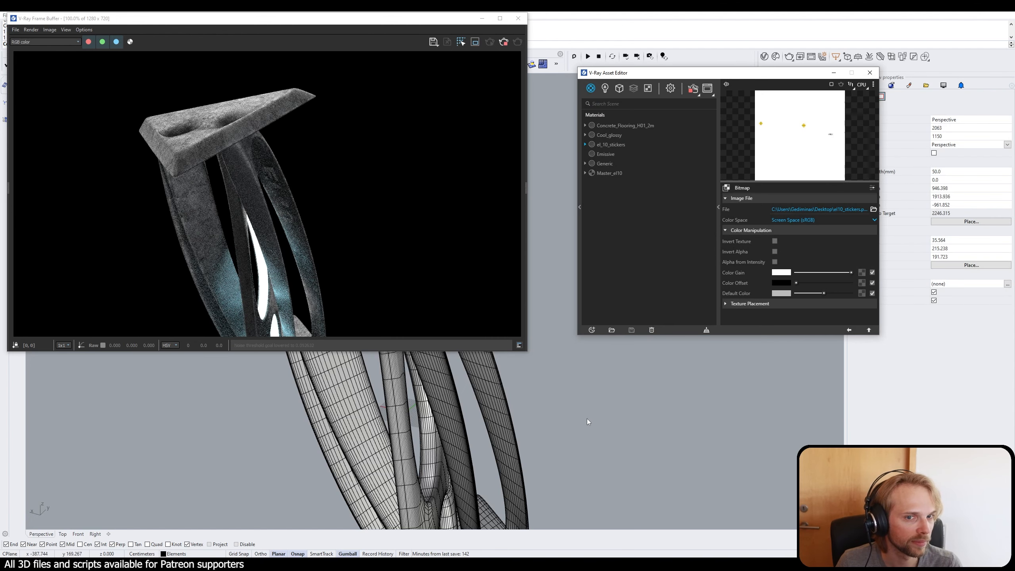
# Step: Orbit and zoom the perspective view so the render shows the strut with the danger sign and the EL10 lettering
pyautogui.middleClick(621, 410)
pyautogui.click(635, 412)
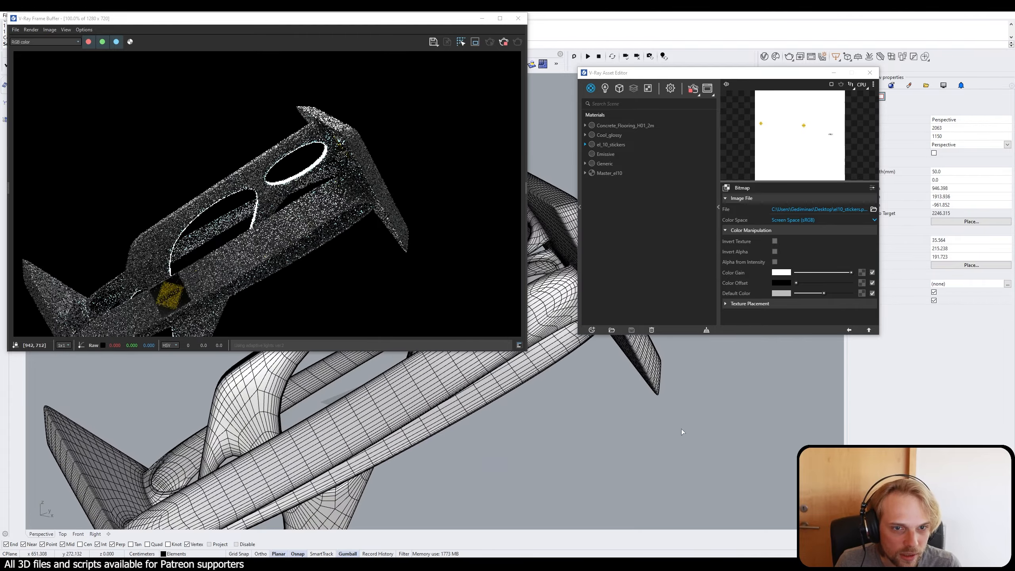
pyautogui.moveTo(595, 399); pyautogui.dragTo(637, 384, button='right')
pyautogui.scroll(-2, 637, 384)
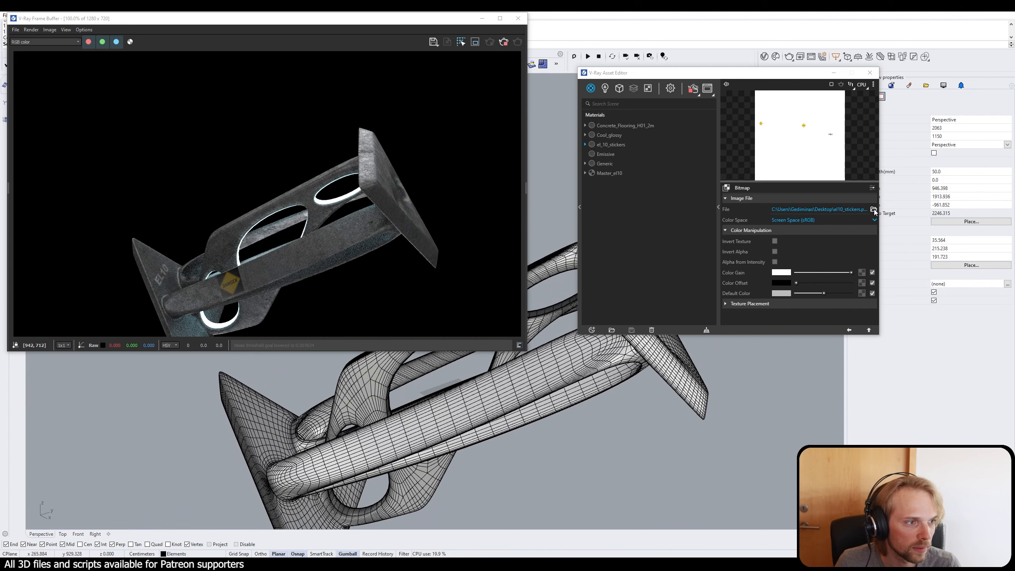
# Step: Preview the el10_stickers image in the bitmap's file selection, cancel the selection and return to the el_10_stickers material settings
pyautogui.click(874, 208)
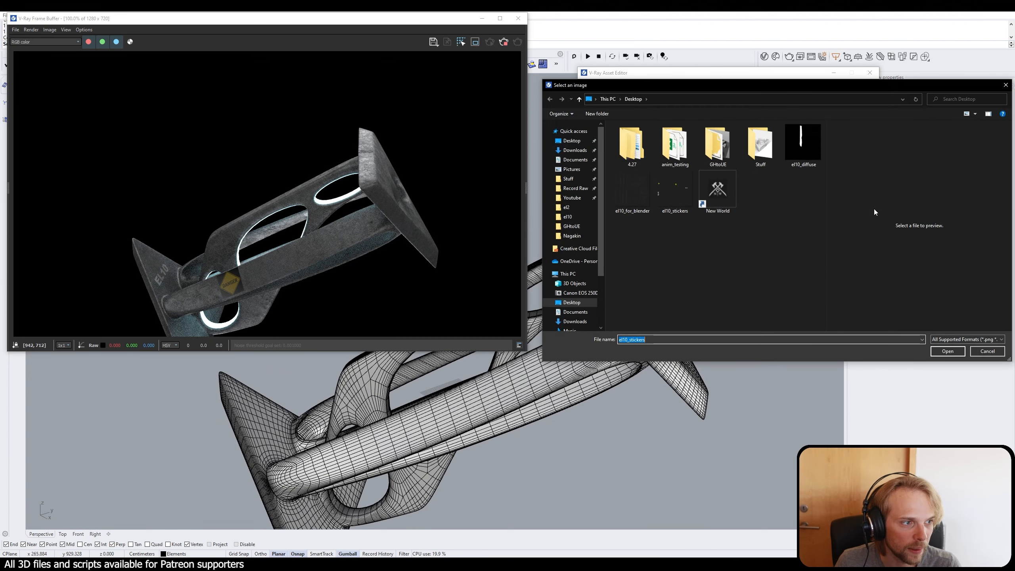
pyautogui.click(665, 191)
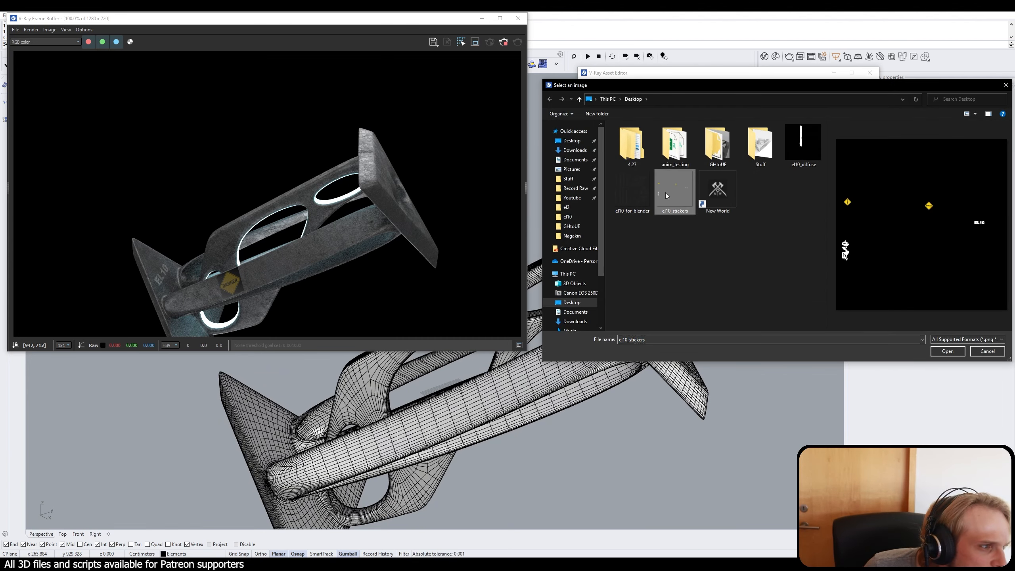
pyautogui.click(673, 252)
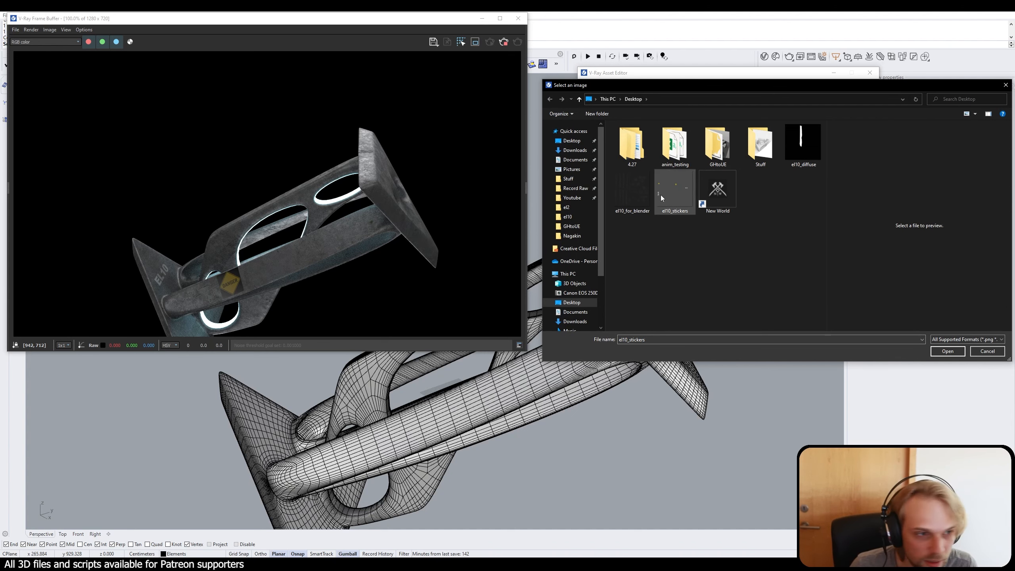
pyautogui.click(981, 353)
pyautogui.click(869, 331)
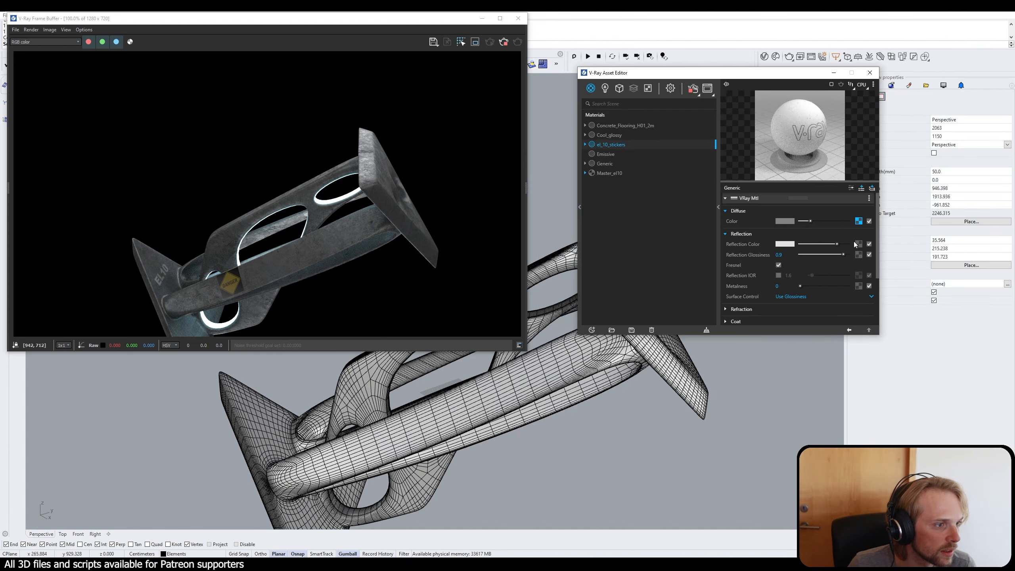
# Step: Stop the interactive V-Ray render and close the frame buffer window
pyautogui.rightClick(858, 221)
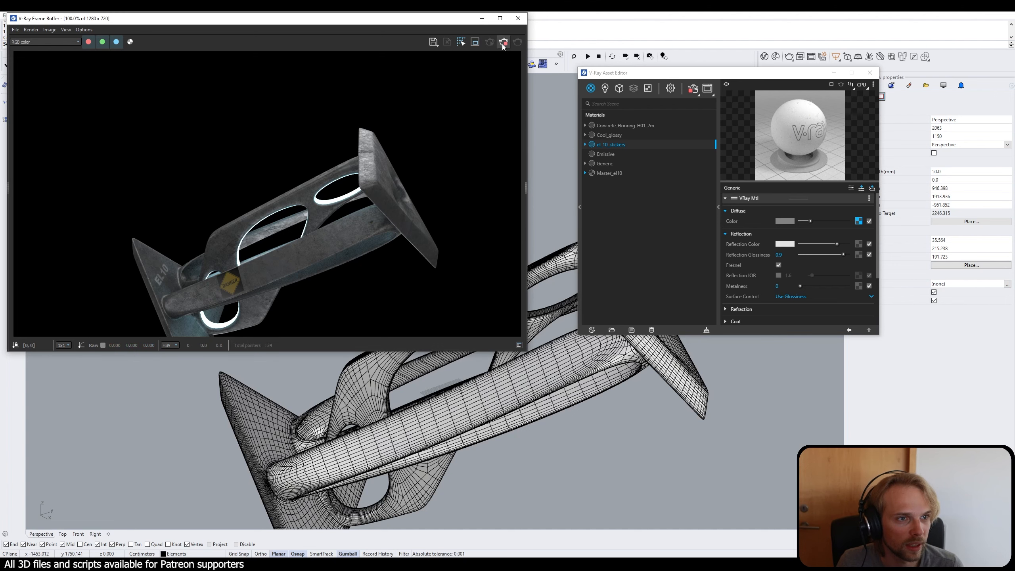
pyautogui.rightClick(858, 221)
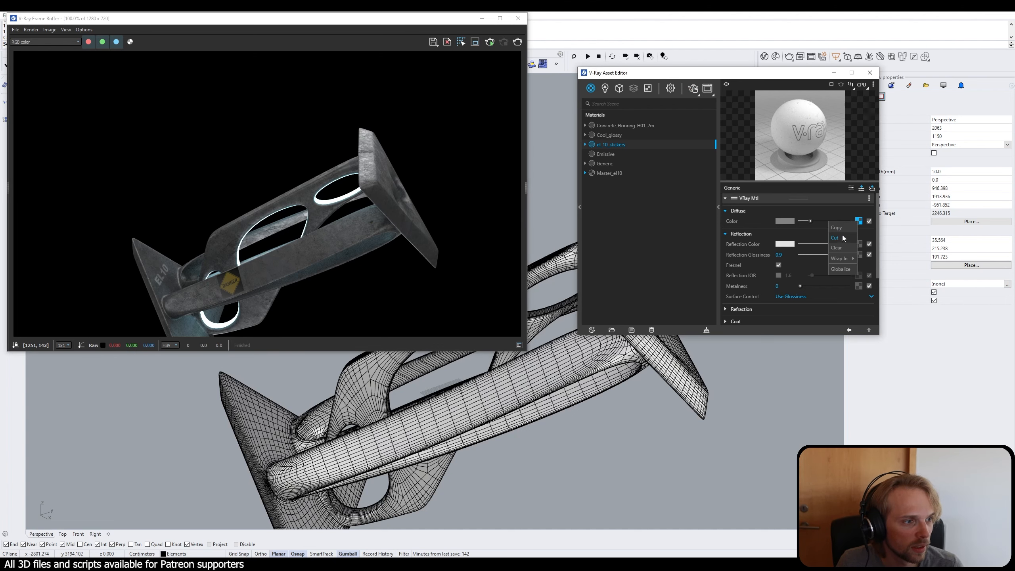
pyautogui.click(840, 247)
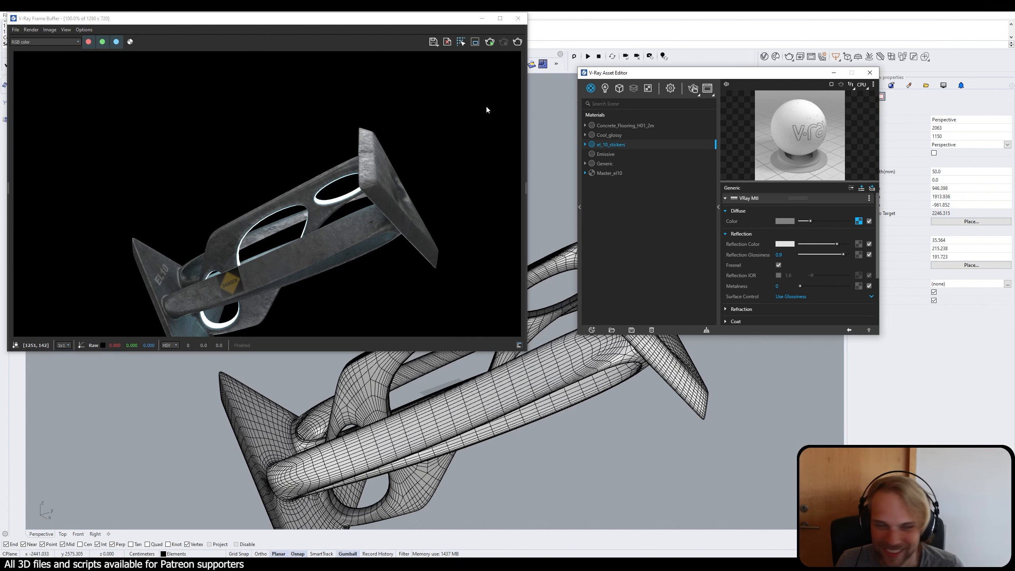
pyautogui.click(518, 19)
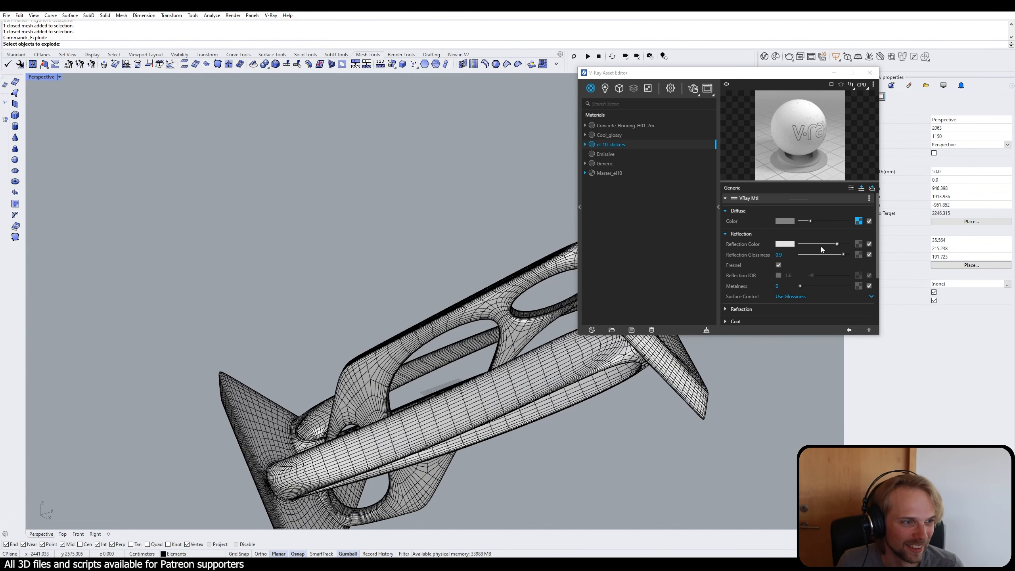
# Step: Examine the el_10_stickers material's diffuse texture options and its refraction and opacity settings
pyautogui.click(862, 245)
pyautogui.click(806, 311)
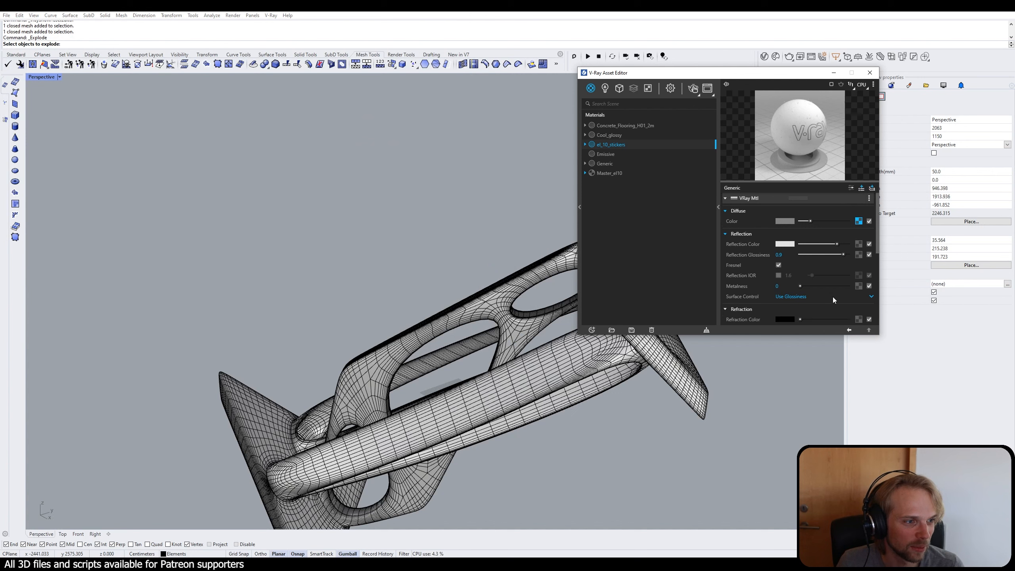
pyautogui.click(809, 311)
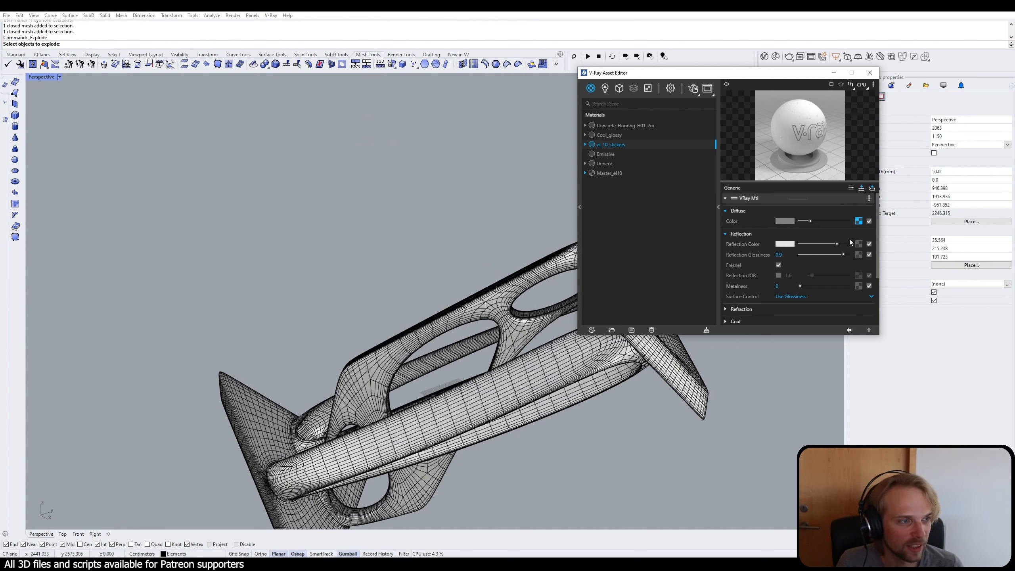
pyautogui.rightClick(861, 219)
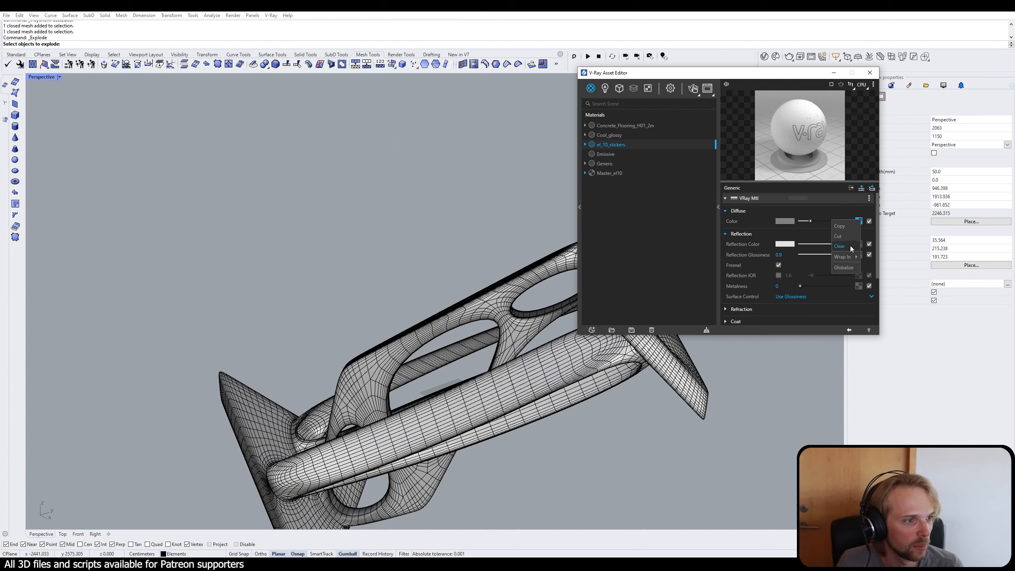
pyautogui.press('Escape')
pyautogui.moveTo(860, 221); pyautogui.dragTo(666, 237)
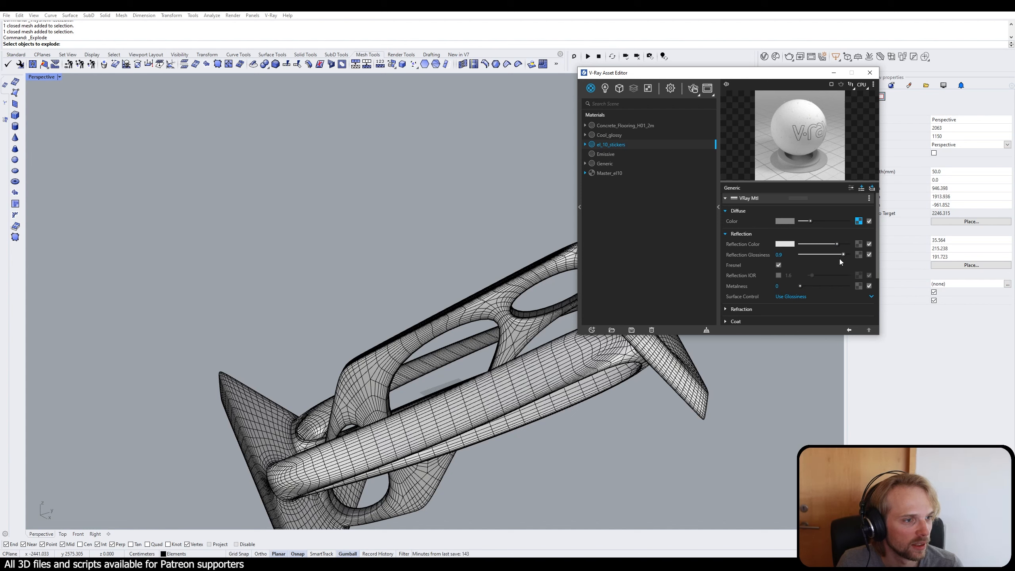
pyautogui.scroll(-3, 877, 251)
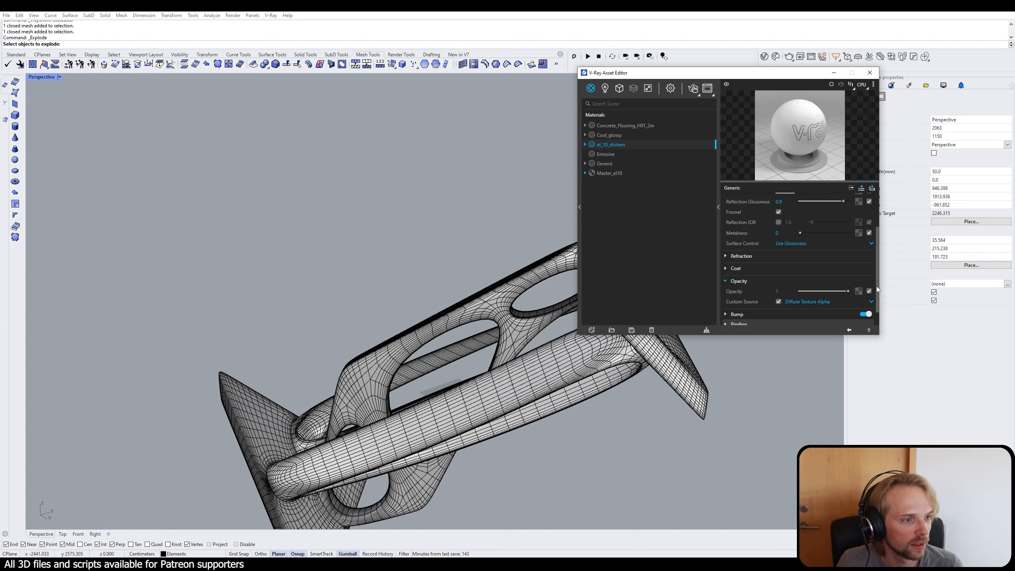